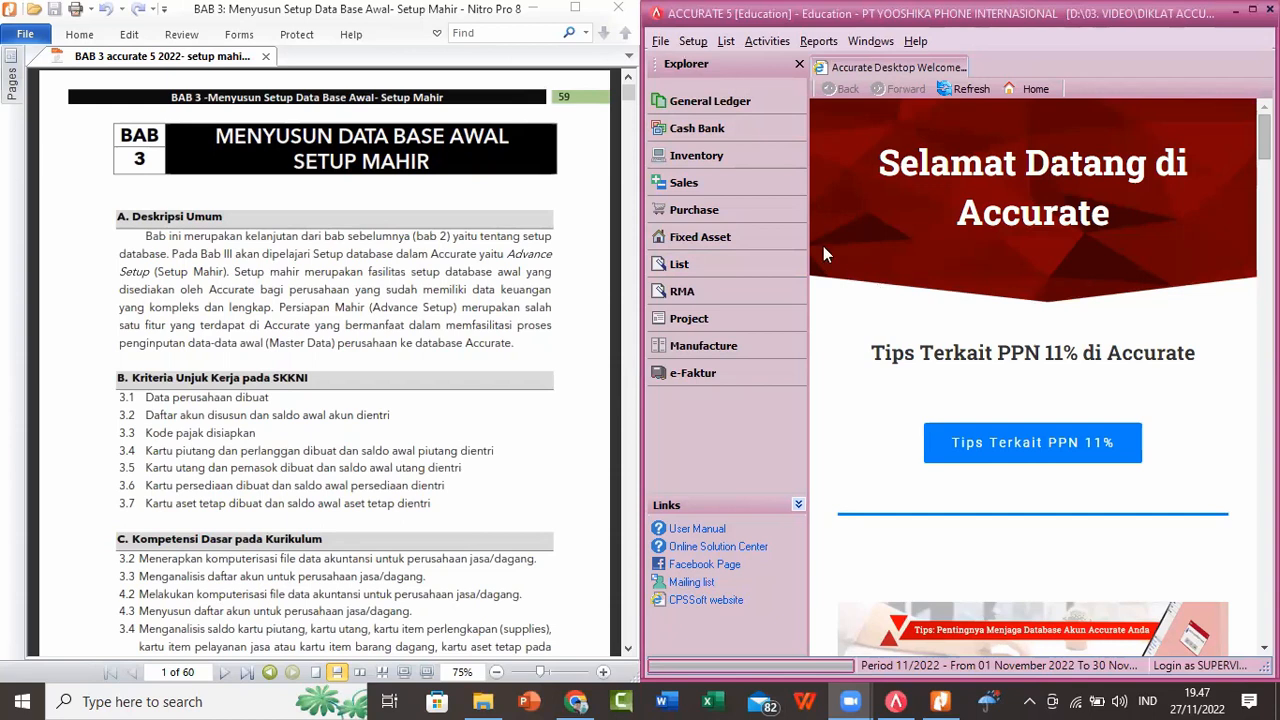
Step: Start the company Quick Setup in English and choose the Advance Setup option
{"action": "left_click", "coordinate": [693, 41]}
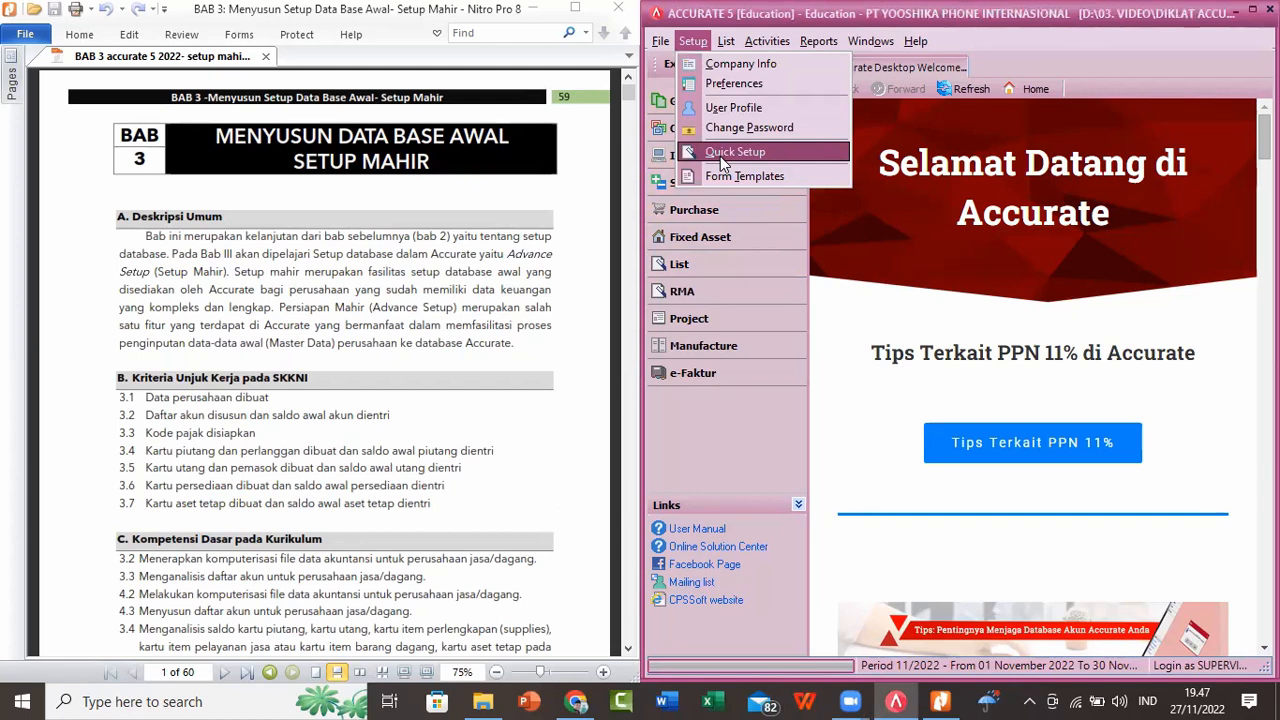
{"action": "left_click", "coordinate": [748, 155]}
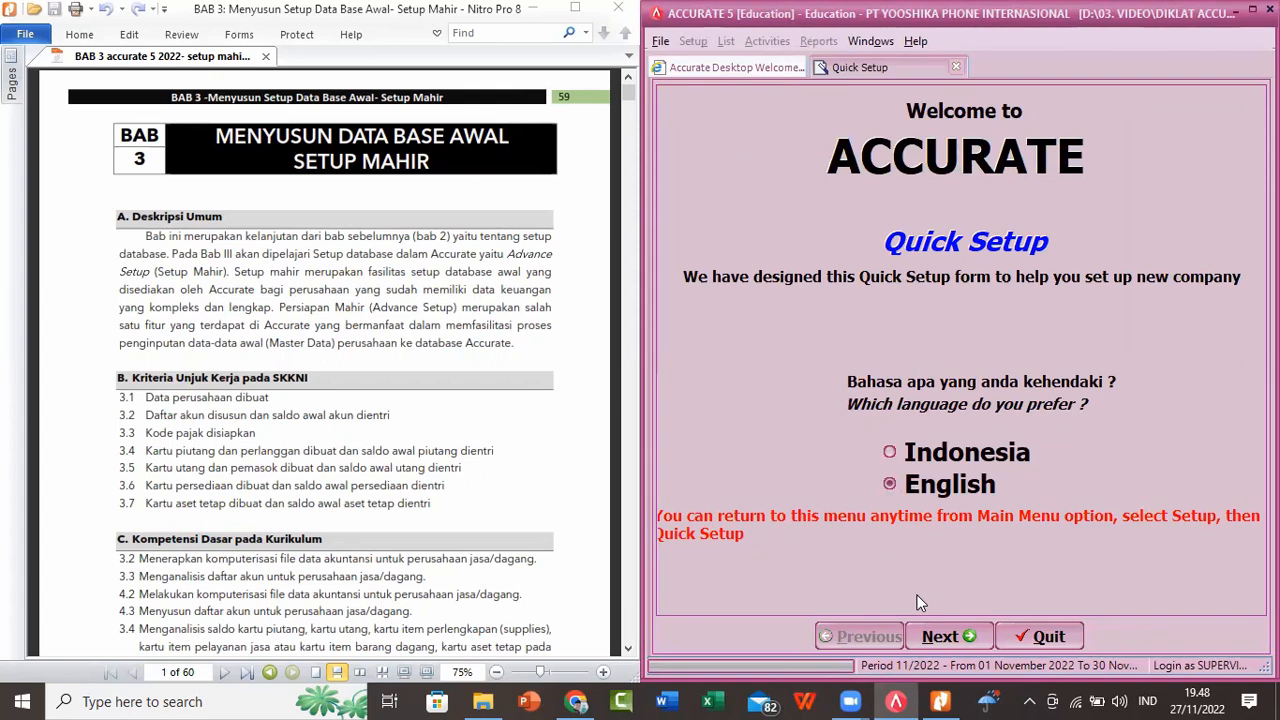
{"action": "left_click", "coordinate": [940, 637]}
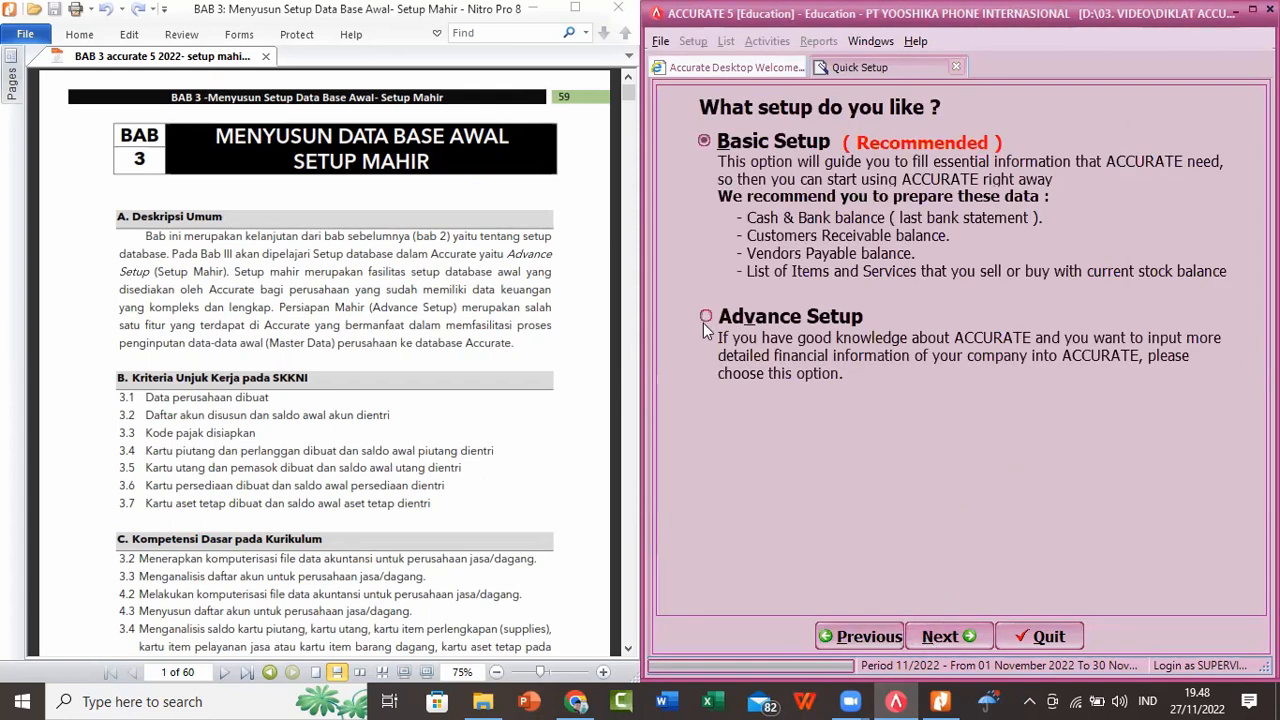
{"action": "left_click", "coordinate": [705, 318]}
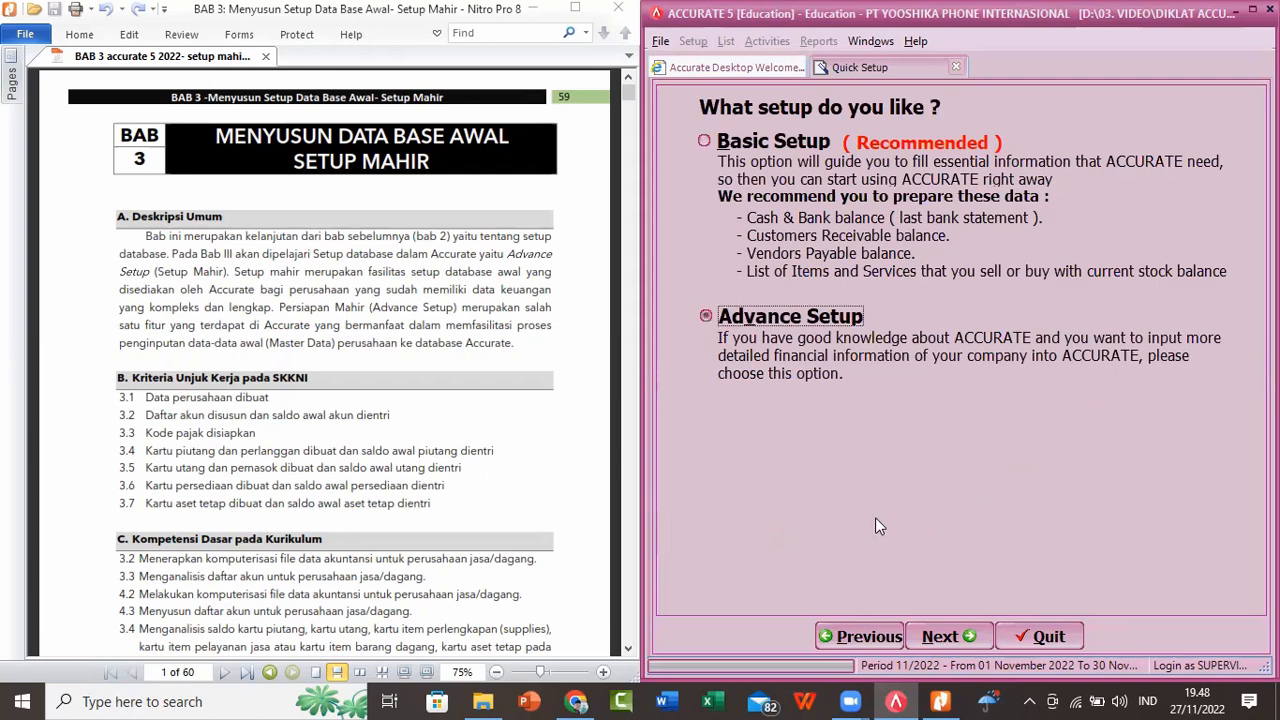
{"action": "left_click", "coordinate": [930, 637]}
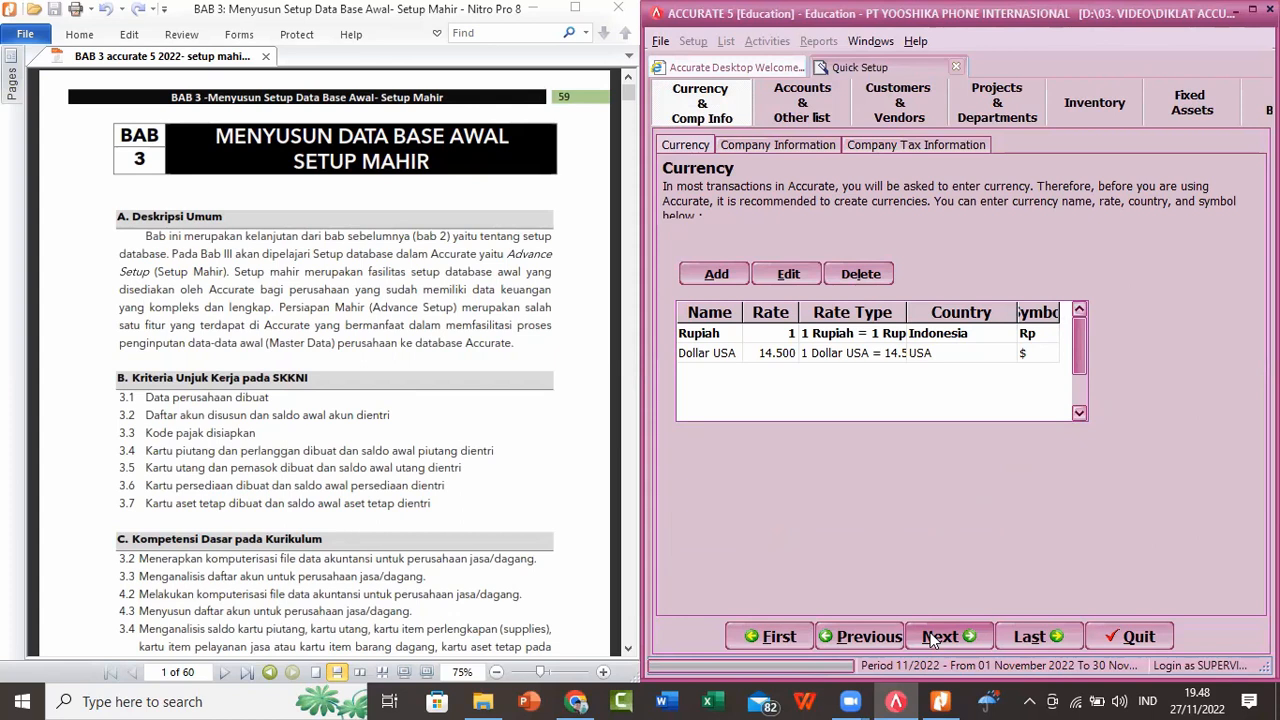
Step: Examine the chart of accounts, including the account types, currencies and opening balances
{"action": "left_click", "coordinate": [790, 112]}
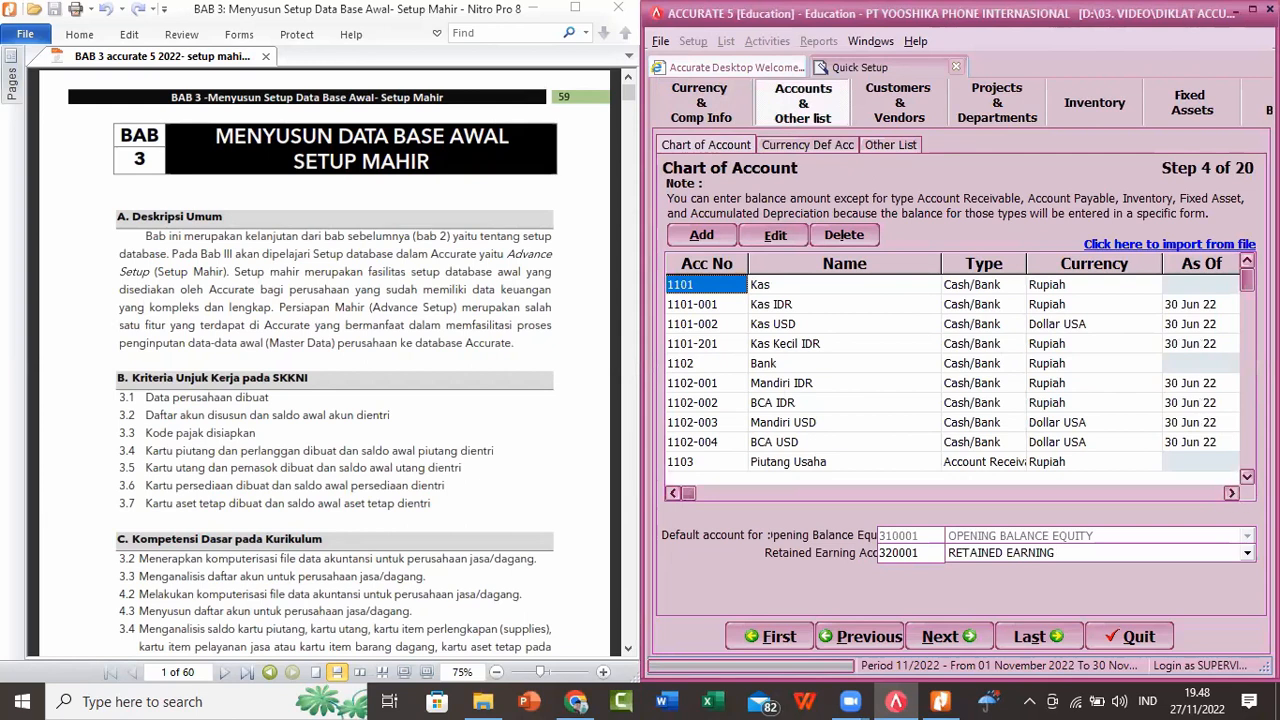
{"action": "key", "text": "Down"}
{"action": "key", "text": "Down"}
{"action": "key", "text": "Down"}
{"action": "key", "text": "Down"}
{"action": "key", "text": "Down"}
{"action": "key", "text": "Down"}
{"action": "key", "text": "Down"}
{"action": "key", "text": "Down"}
{"action": "key", "text": "Down"}
{"action": "key", "text": "Down"}
{"action": "key", "text": "Down"}
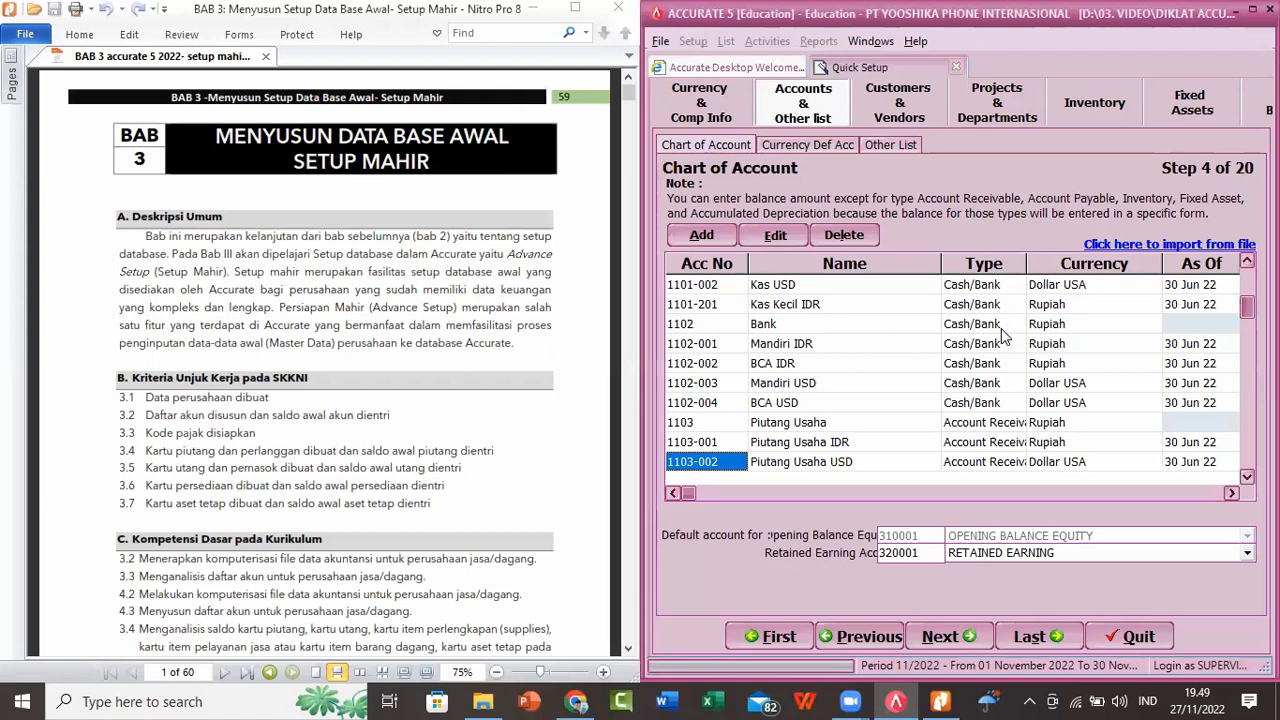
{"action": "left_click", "coordinate": [1231, 492]}
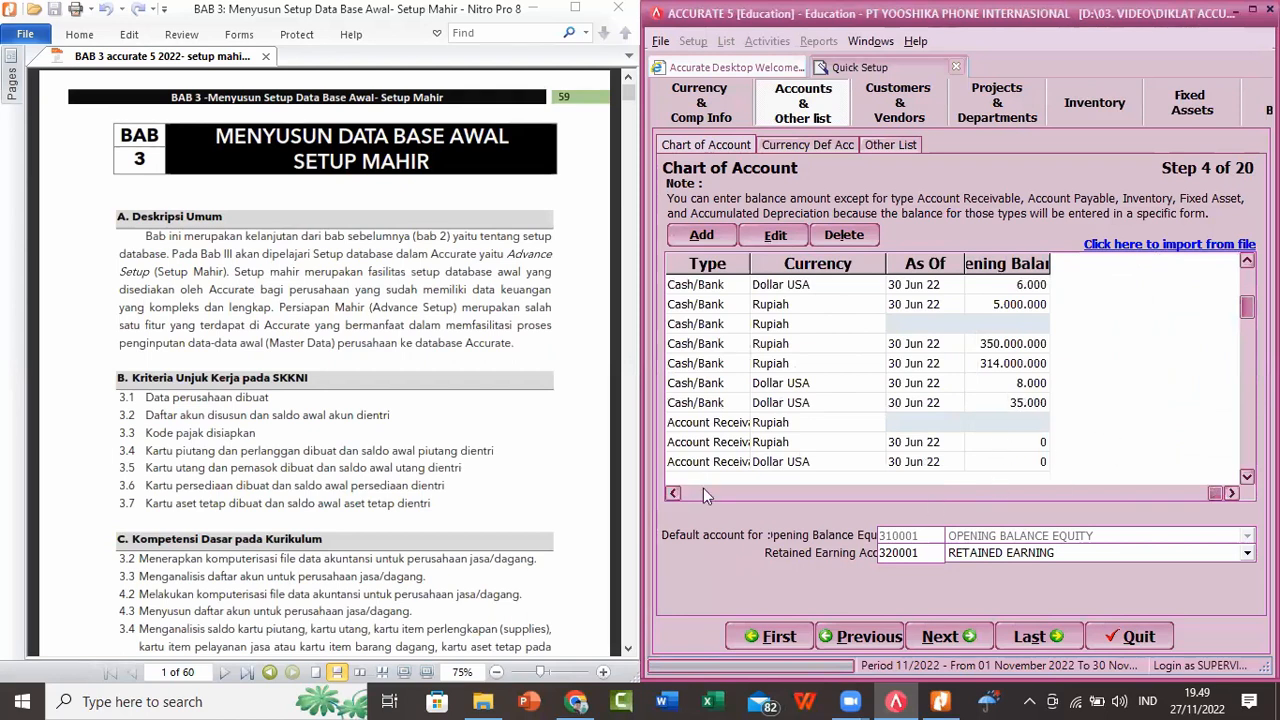
{"action": "left_click", "coordinate": [673, 492]}
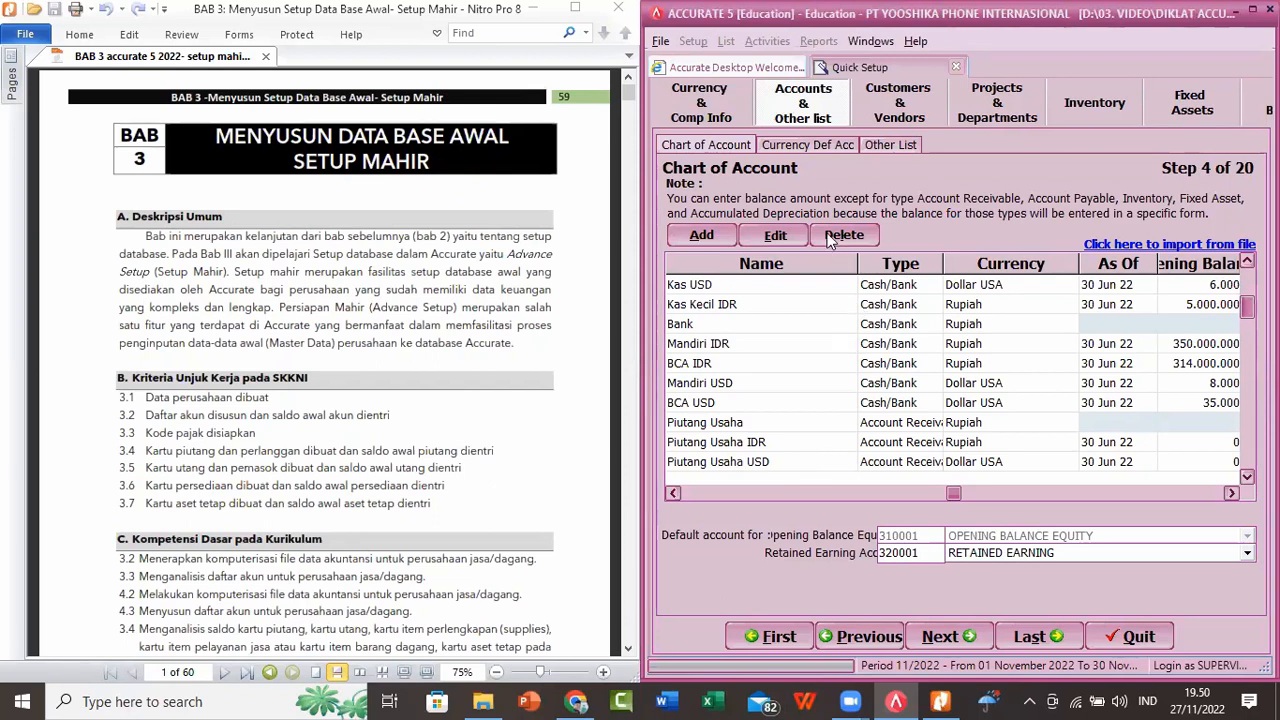
Step: Review the Rupiah currency default accounts and the inventory item default accounts in the setup
{"action": "left_click", "coordinate": [776, 144]}
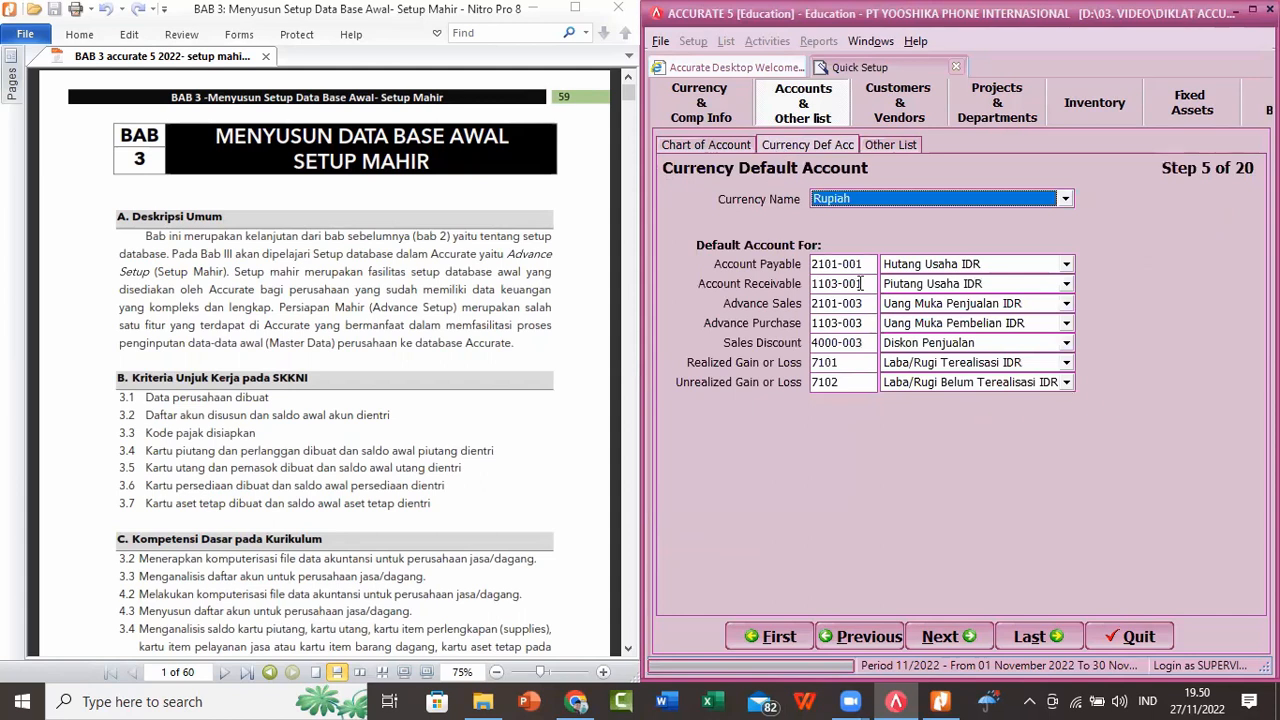
{"action": "left_click", "coordinate": [1078, 83]}
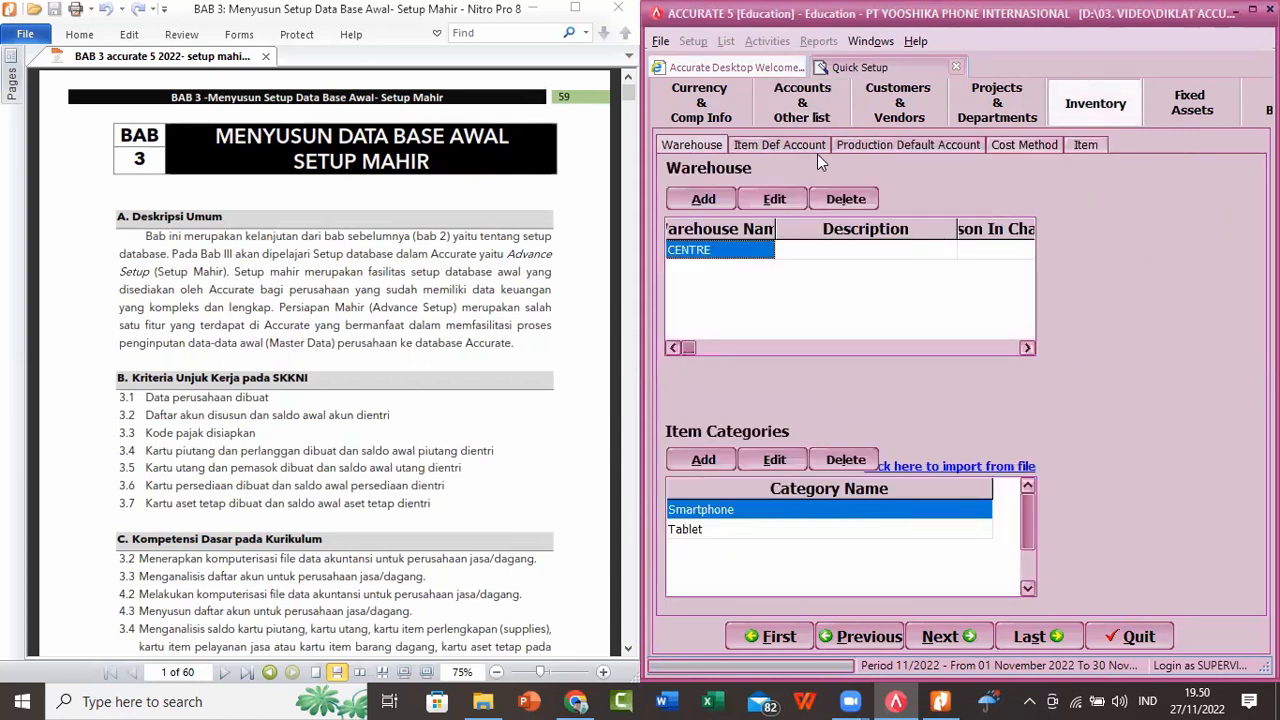
{"action": "left_click", "coordinate": [774, 146]}
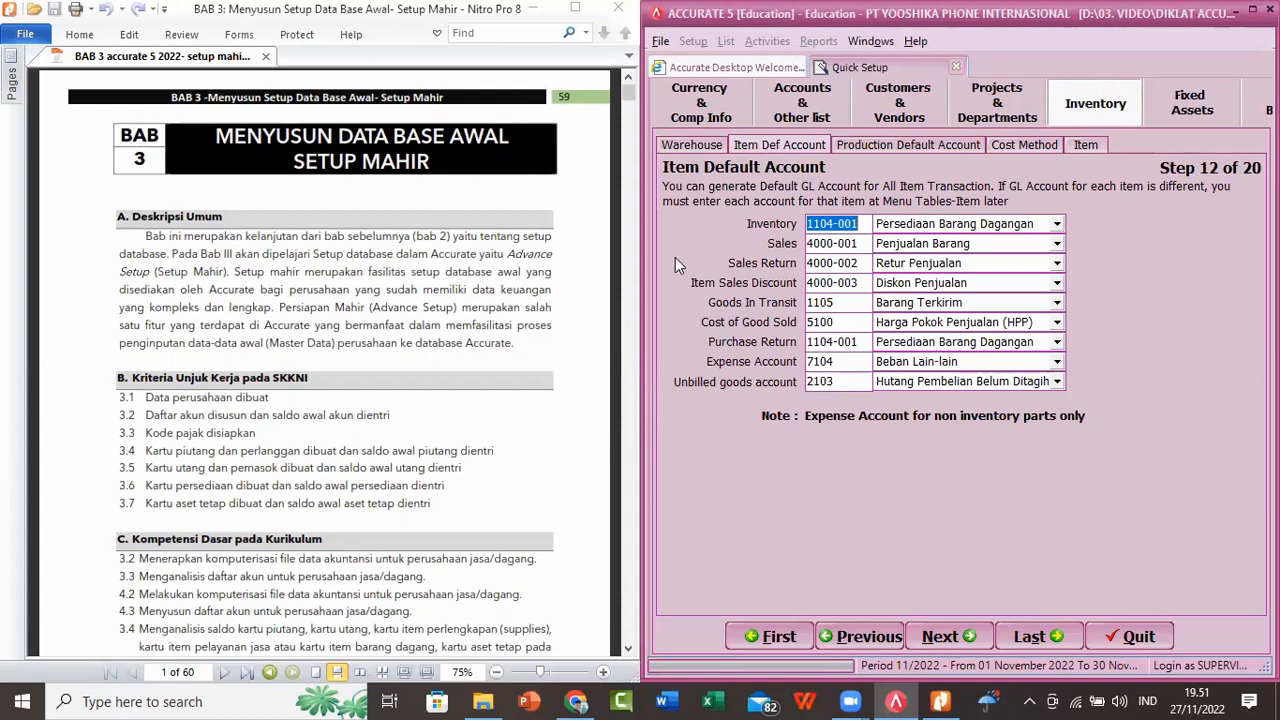
Step: Find the Item Default Account section, step 12 of 20, in the BAB 3 PDF to compare with the setup
{"action": "left_click", "coordinate": [448, 421]}
{"action": "scroll", "coordinate": [448, 421], "scroll_direction": "down", "scroll_amount": 5}
{"action": "scroll", "coordinate": [448, 421], "scroll_direction": "down", "scroll_amount": 5}
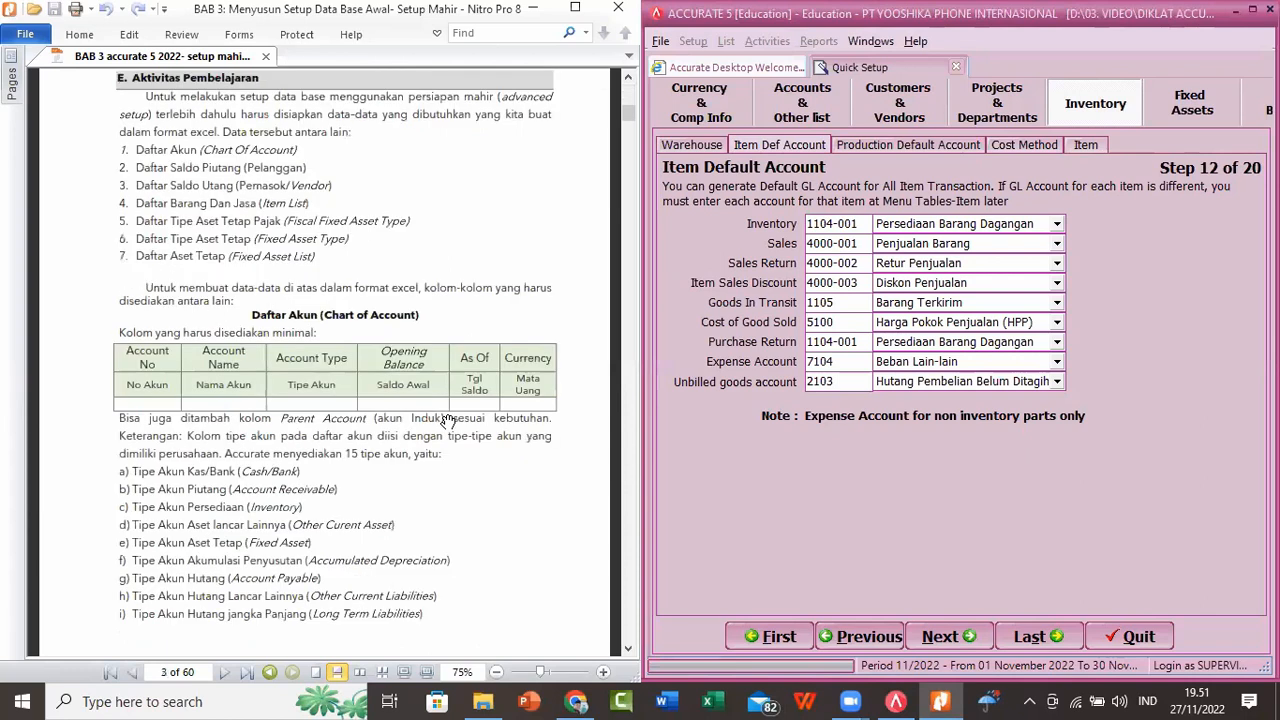
{"action": "scroll", "coordinate": [448, 421], "scroll_direction": "down", "scroll_amount": 20}
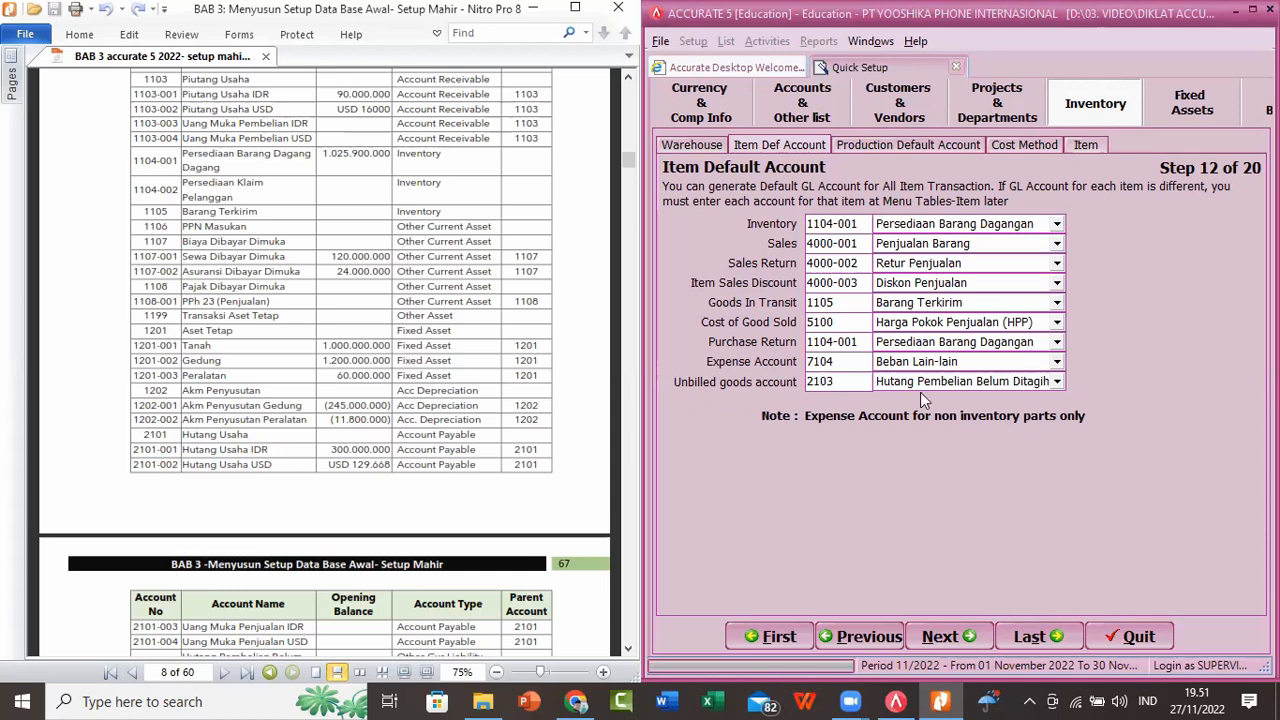
{"action": "scroll", "coordinate": [530, 277], "scroll_direction": "down", "scroll_amount": 20}
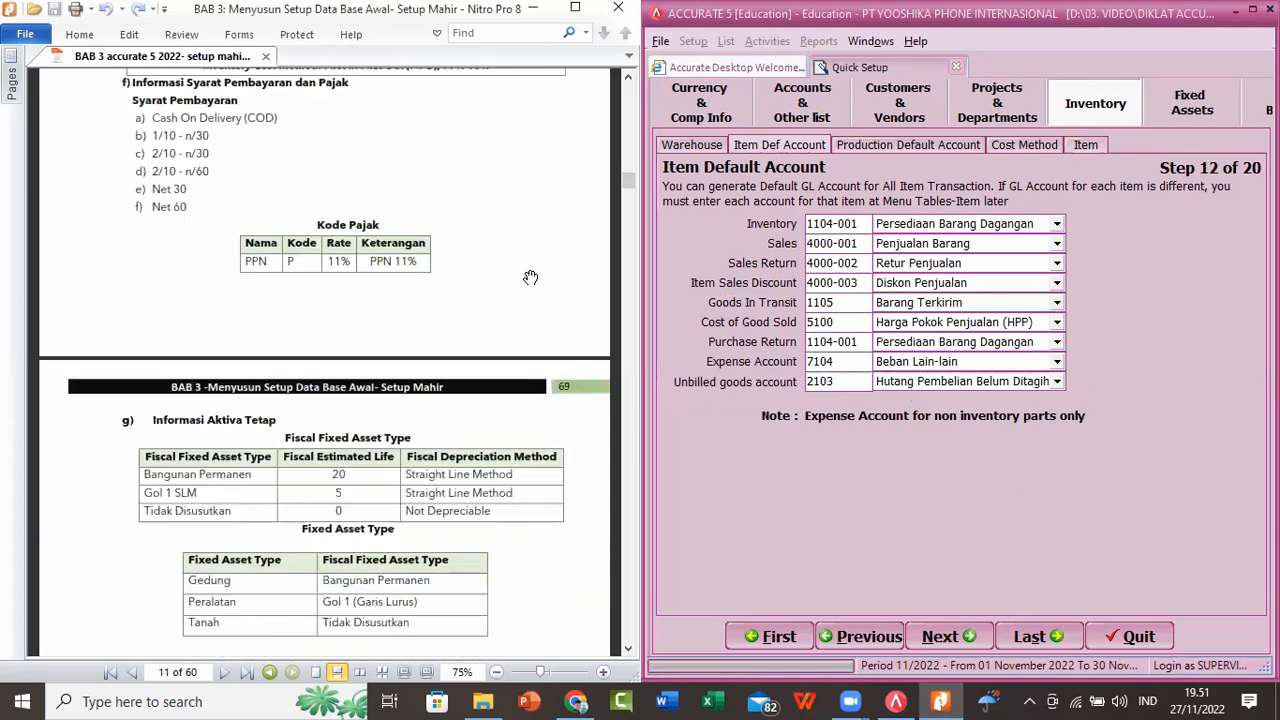
{"action": "scroll", "coordinate": [530, 277], "scroll_direction": "down", "scroll_amount": 20}
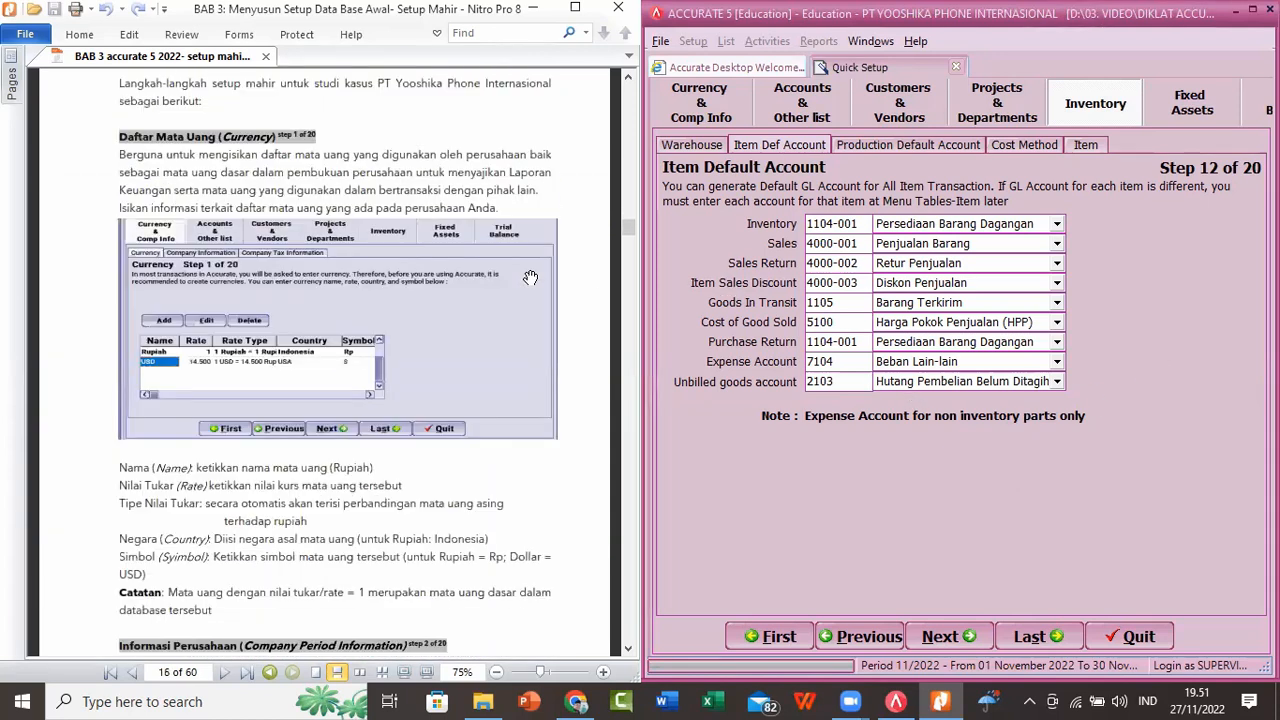
{"action": "scroll", "coordinate": [530, 277], "scroll_direction": "down", "scroll_amount": 20}
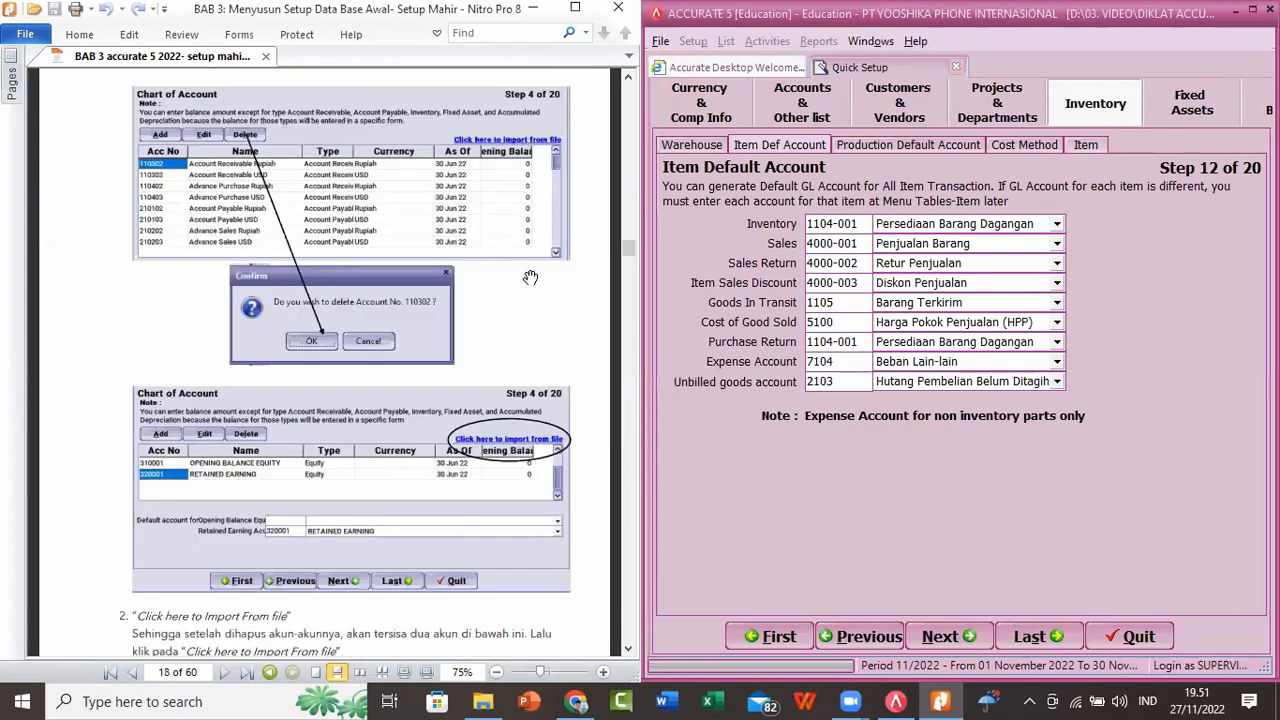
{"action": "scroll", "coordinate": [530, 277], "scroll_direction": "down", "scroll_amount": 20}
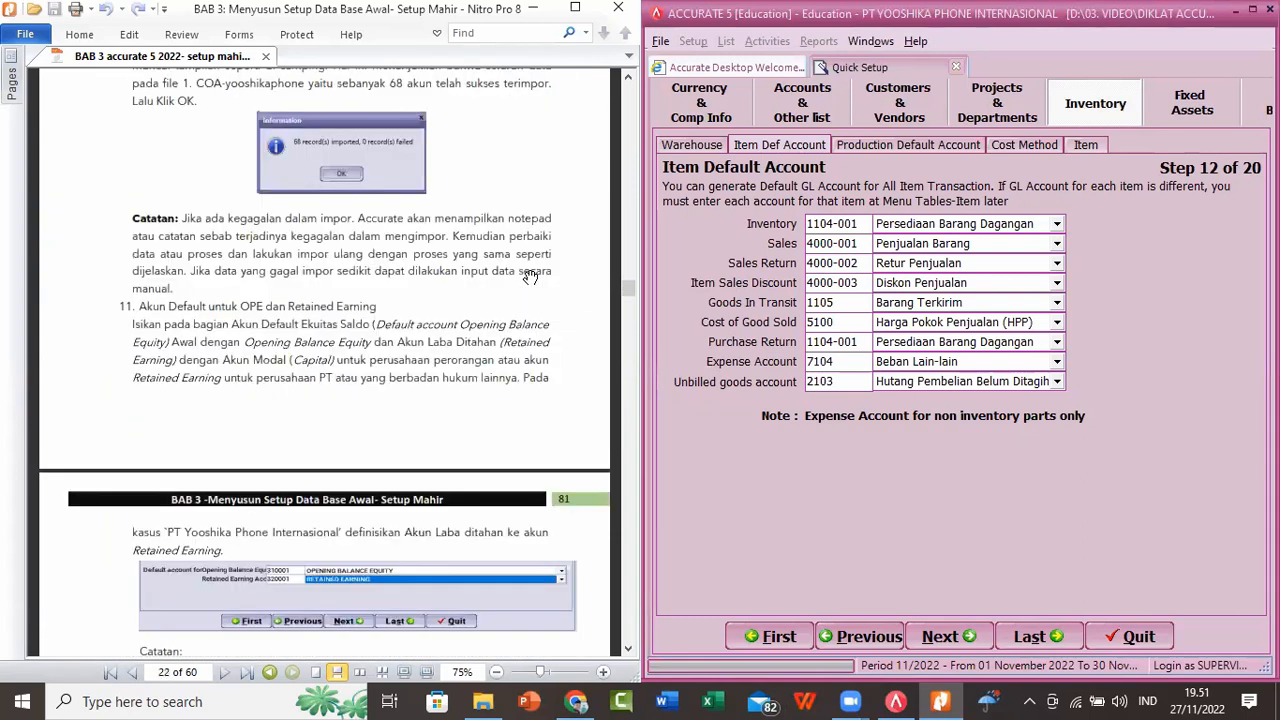
{"action": "scroll", "coordinate": [530, 277], "scroll_direction": "down", "scroll_amount": 6}
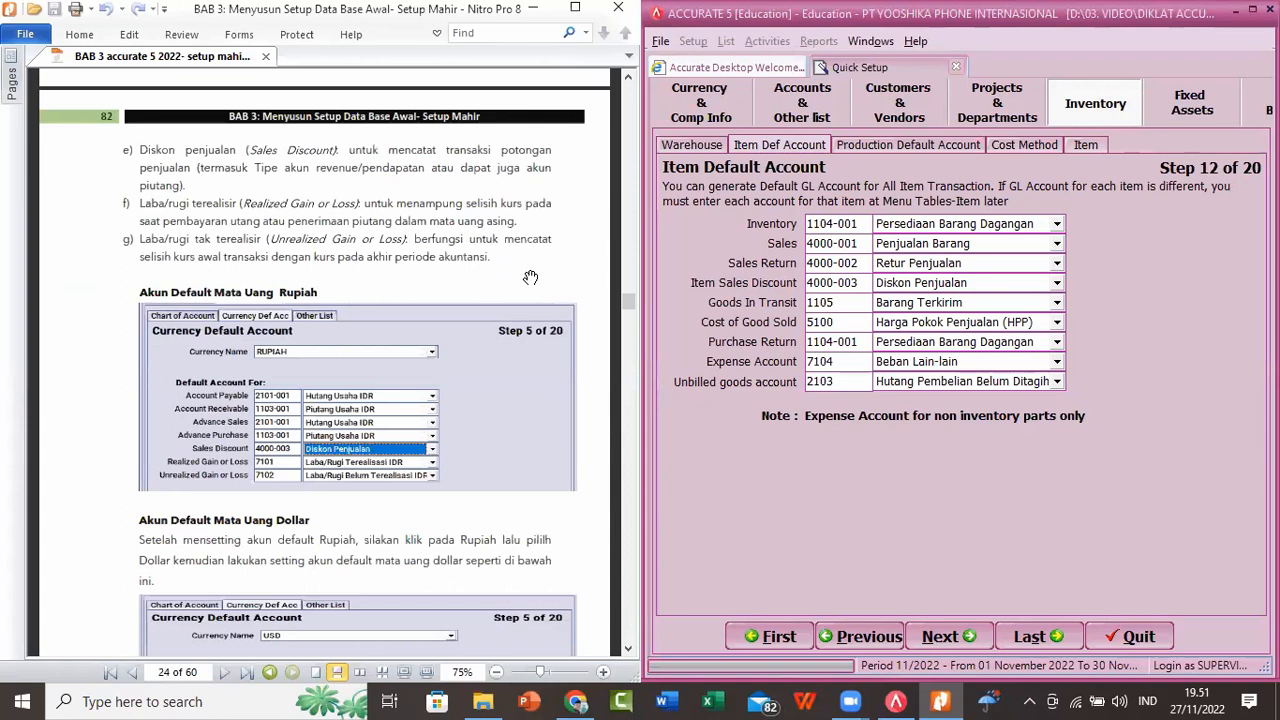
{"action": "scroll", "coordinate": [530, 277], "scroll_direction": "down", "scroll_amount": 20}
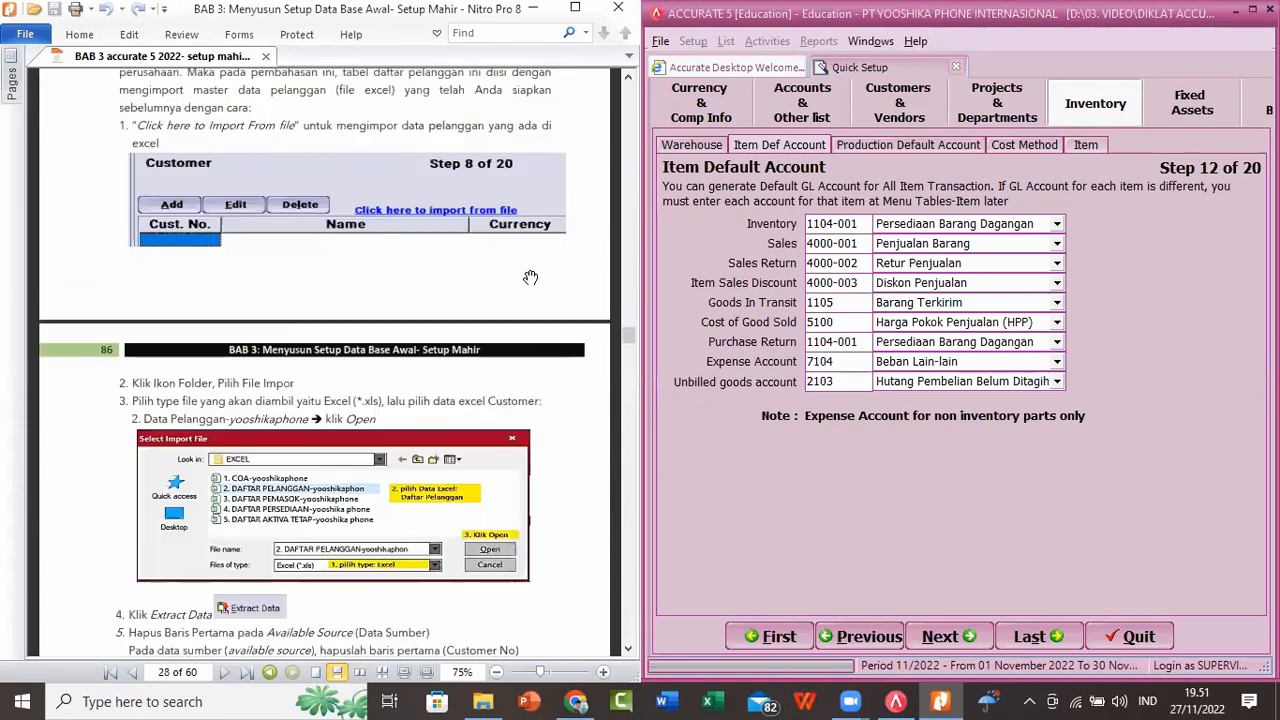
{"action": "scroll", "coordinate": [530, 277], "scroll_direction": "down", "scroll_amount": 12}
{"action": "scroll", "coordinate": [530, 277], "scroll_direction": "down", "scroll_amount": 20}
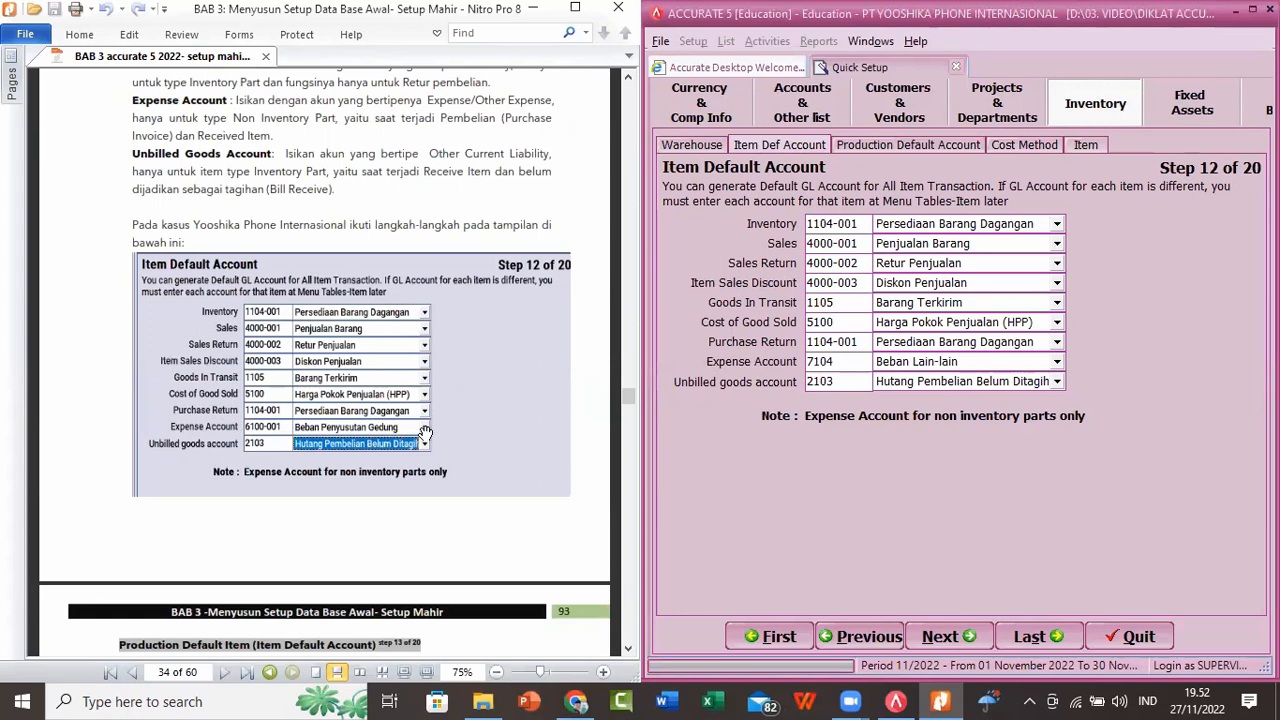
{"action": "left_click", "coordinate": [493, 427]}
{"action": "scroll", "coordinate": [493, 427], "scroll_direction": "down", "scroll_amount": 2}
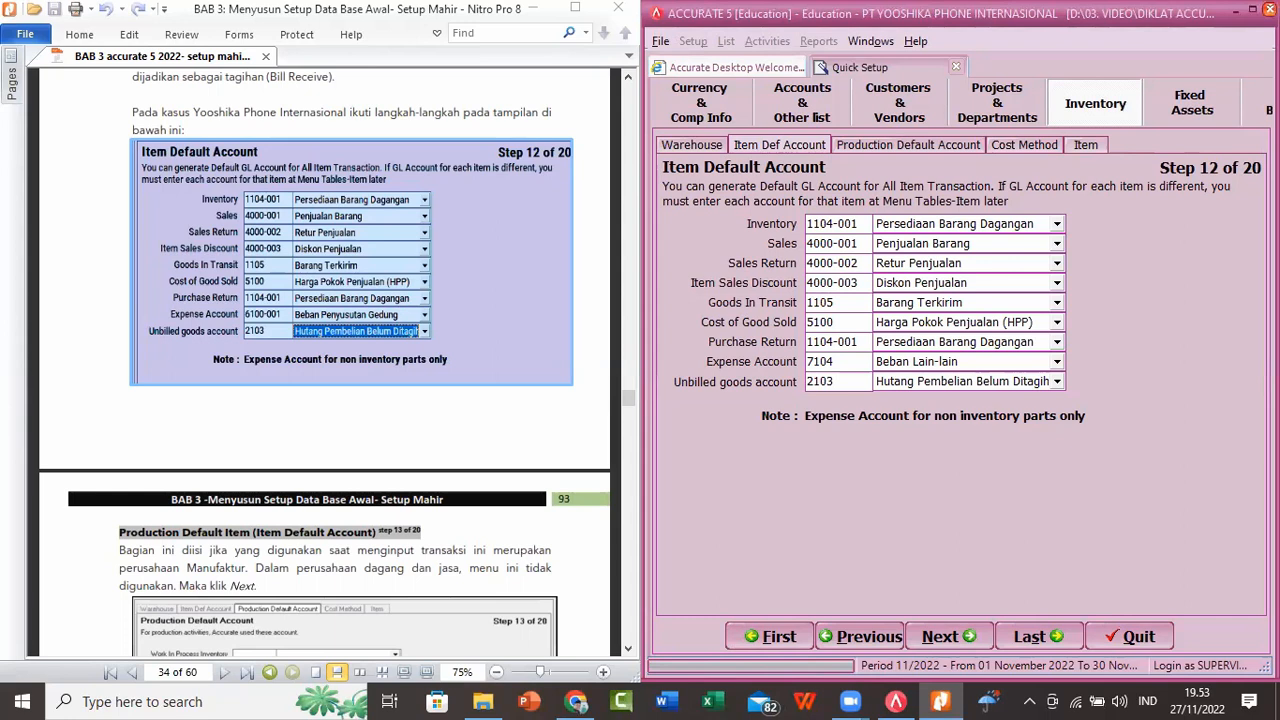
Step: Close the company database, saving its data, and exit the accounting program
{"action": "left_click", "coordinate": [1270, 9]}
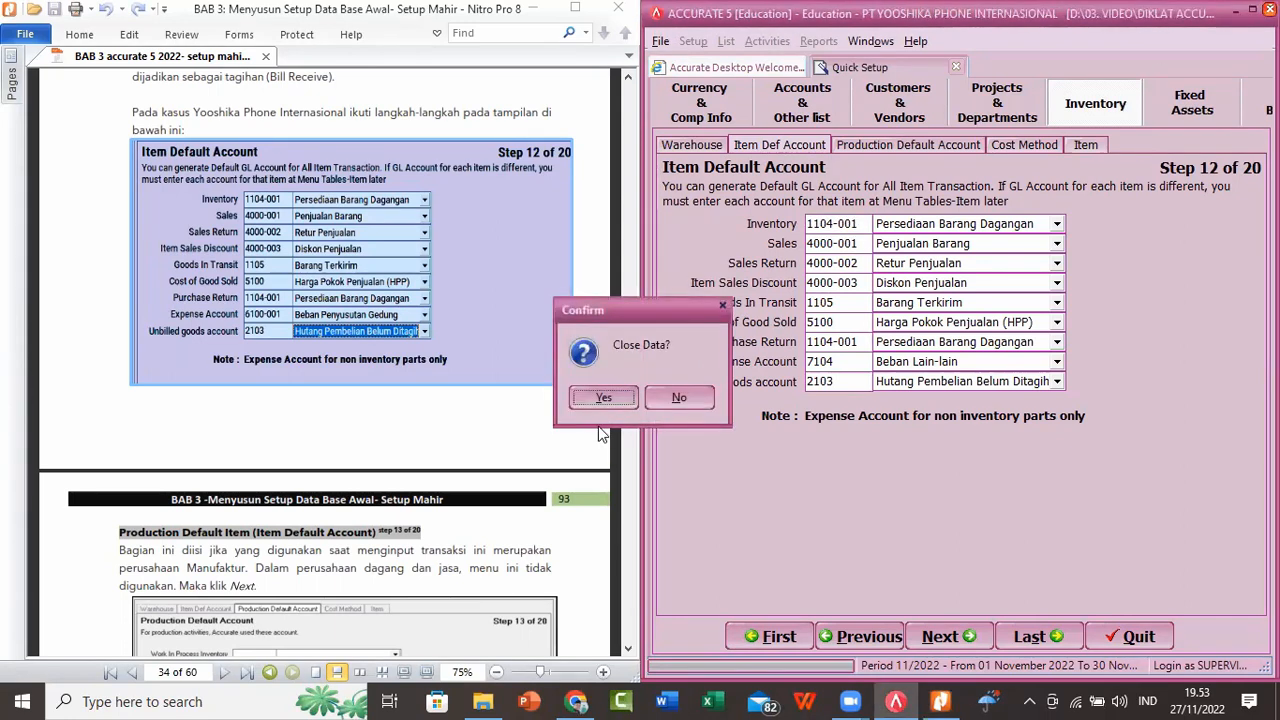
{"action": "left_click", "coordinate": [600, 399]}
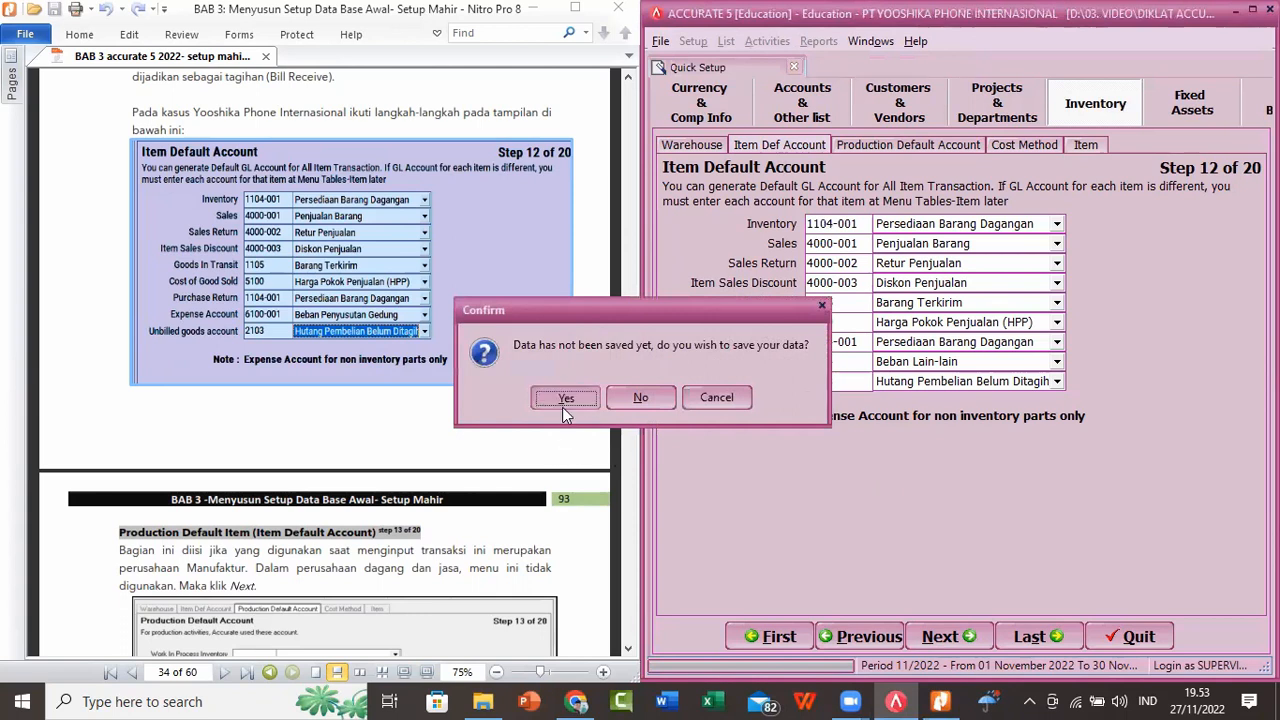
{"action": "left_click", "coordinate": [563, 400]}
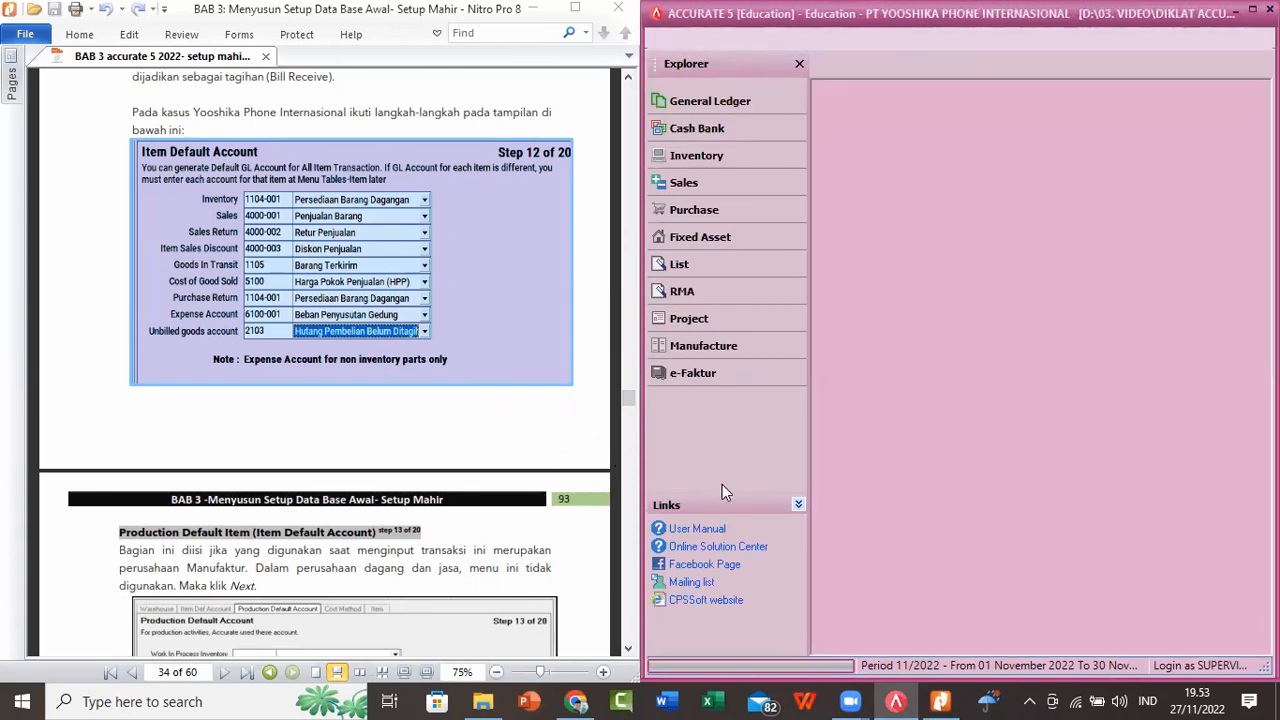
{"action": "left_click", "coordinate": [566, 396]}
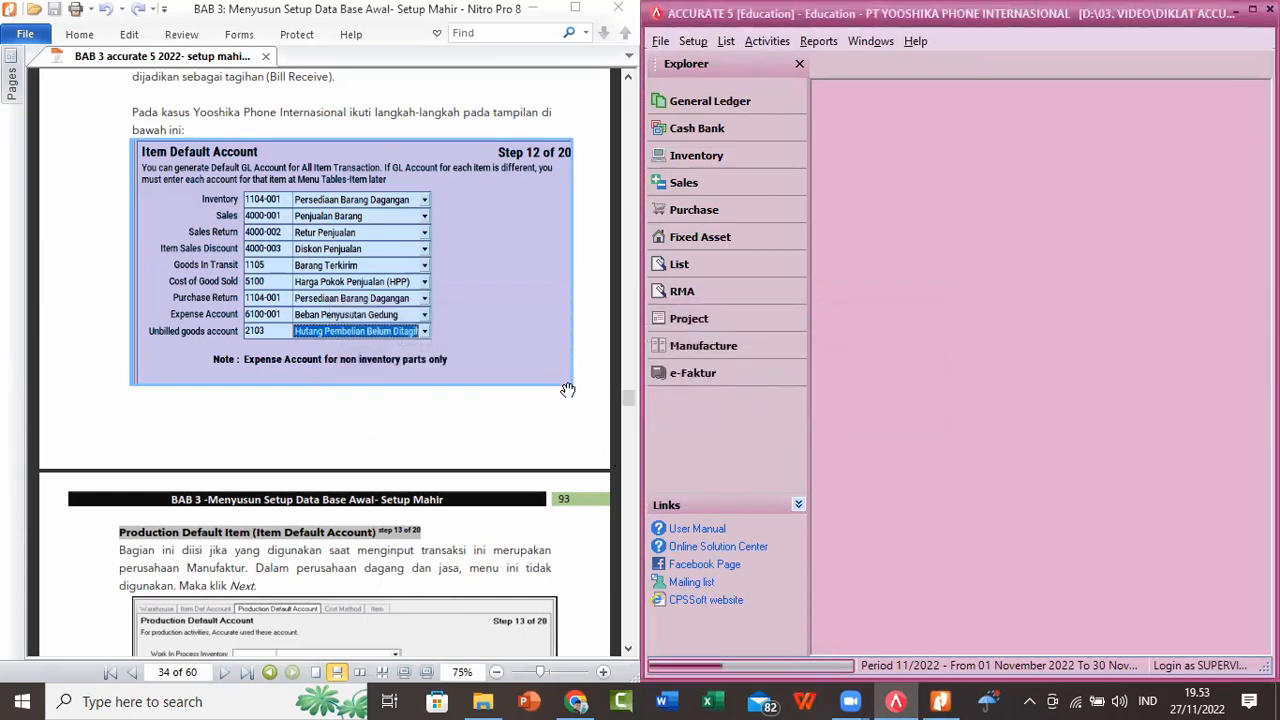
{"action": "left_click", "coordinate": [659, 386]}
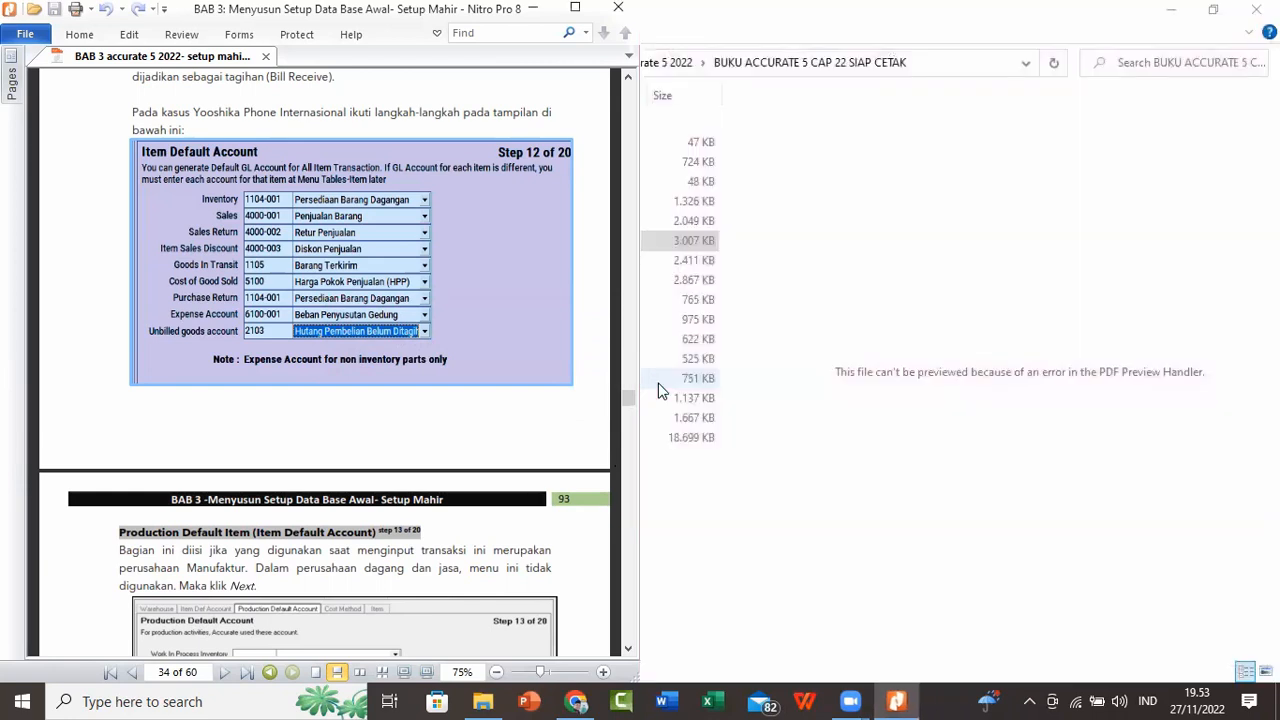
Step: Search Windows for ACCU and launch ACCURATE5 Education
{"action": "left_click", "coordinate": [182, 701]}
{"action": "type", "text": "ACCU"}
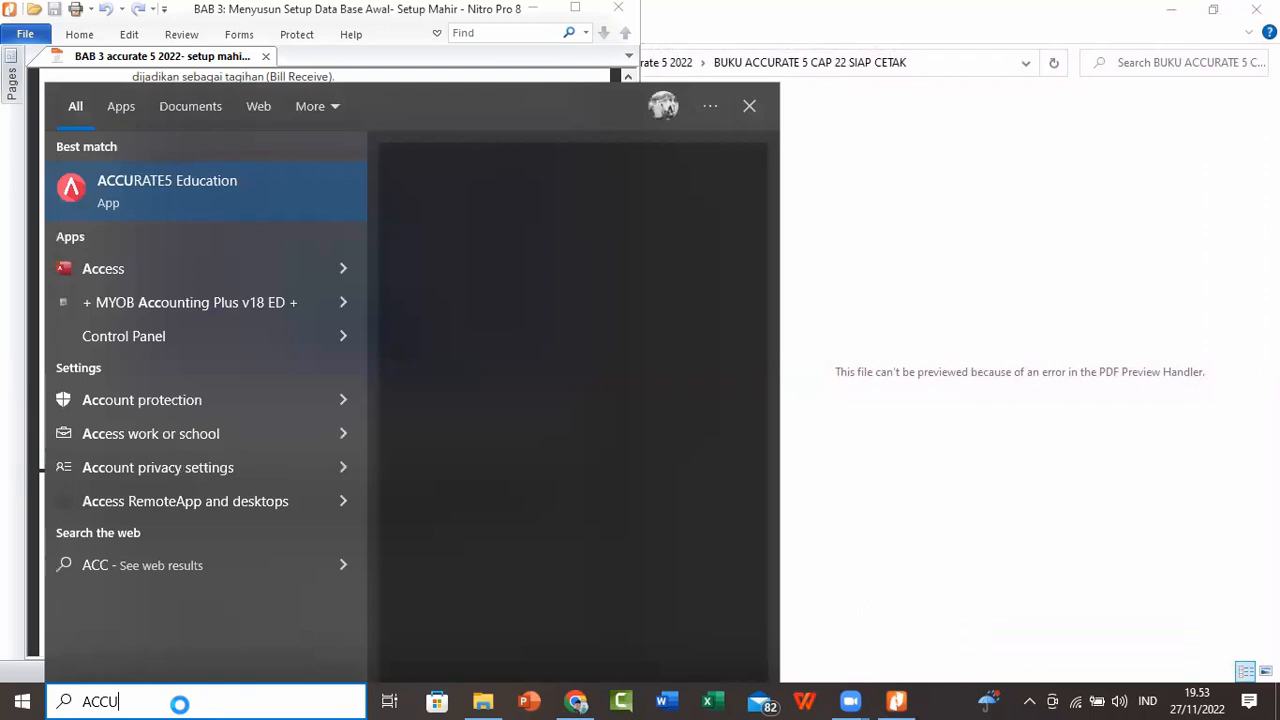
{"action": "left_click", "coordinate": [452, 338]}
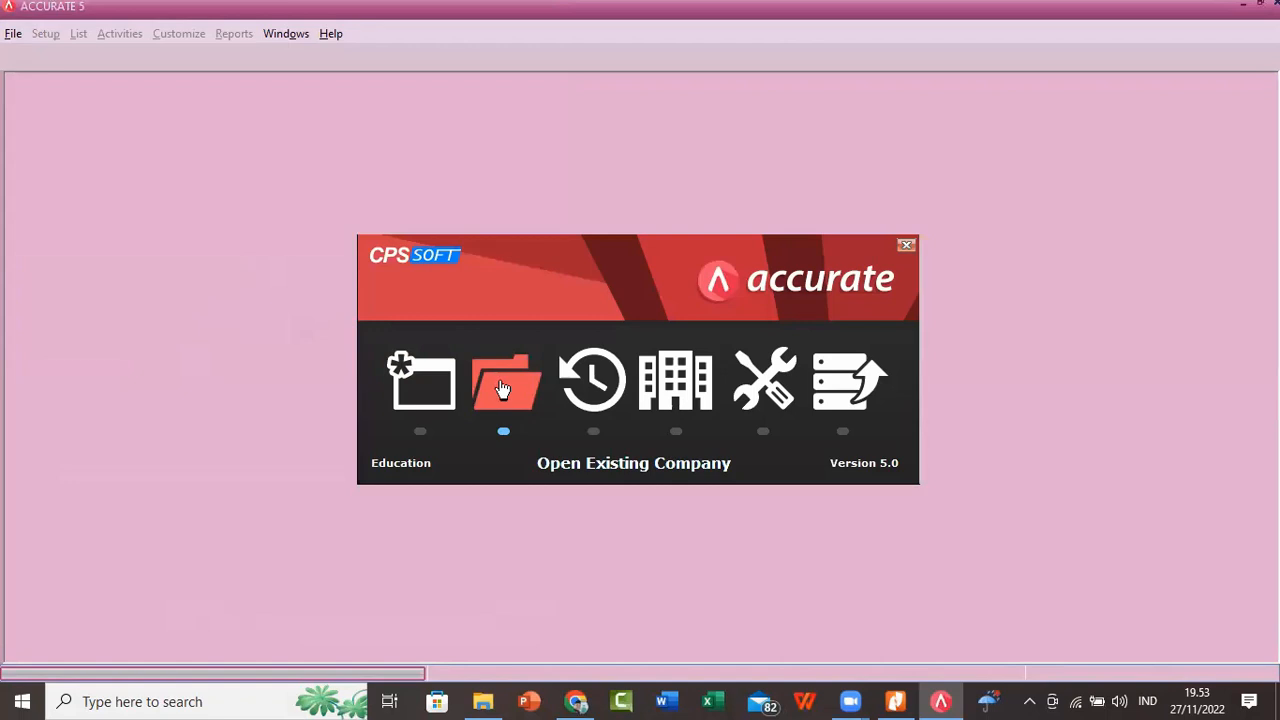
Step: Start opening an existing local company database and browse to the folder D:\03. VIDEO\DIKLAT ACCURATE 2022
{"action": "left_click", "coordinate": [503, 389]}
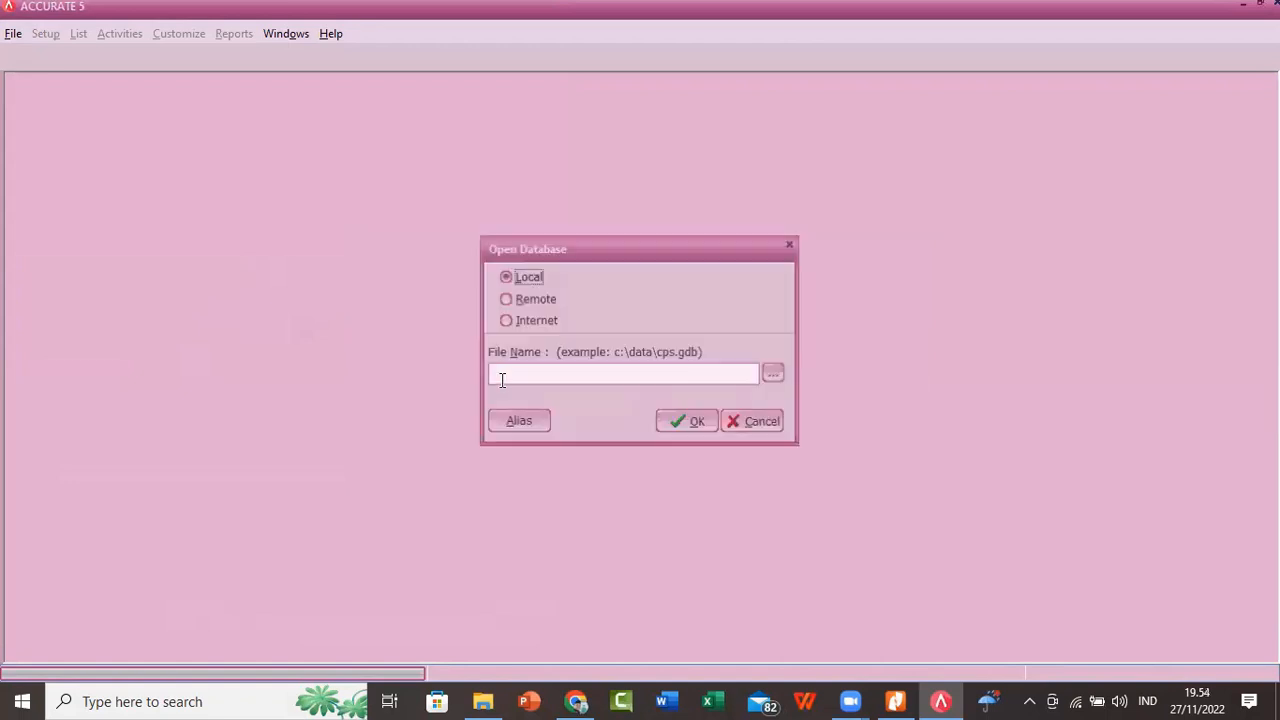
{"action": "left_click", "coordinate": [774, 376]}
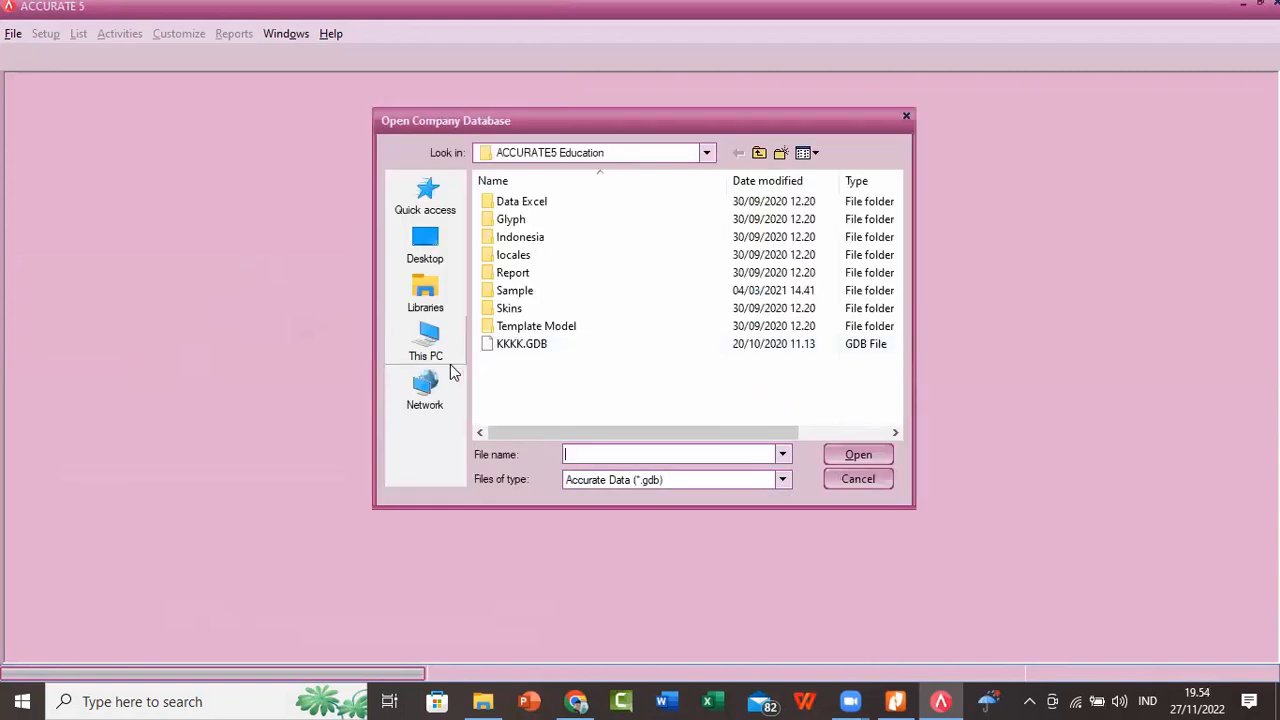
{"action": "left_click", "coordinate": [430, 345]}
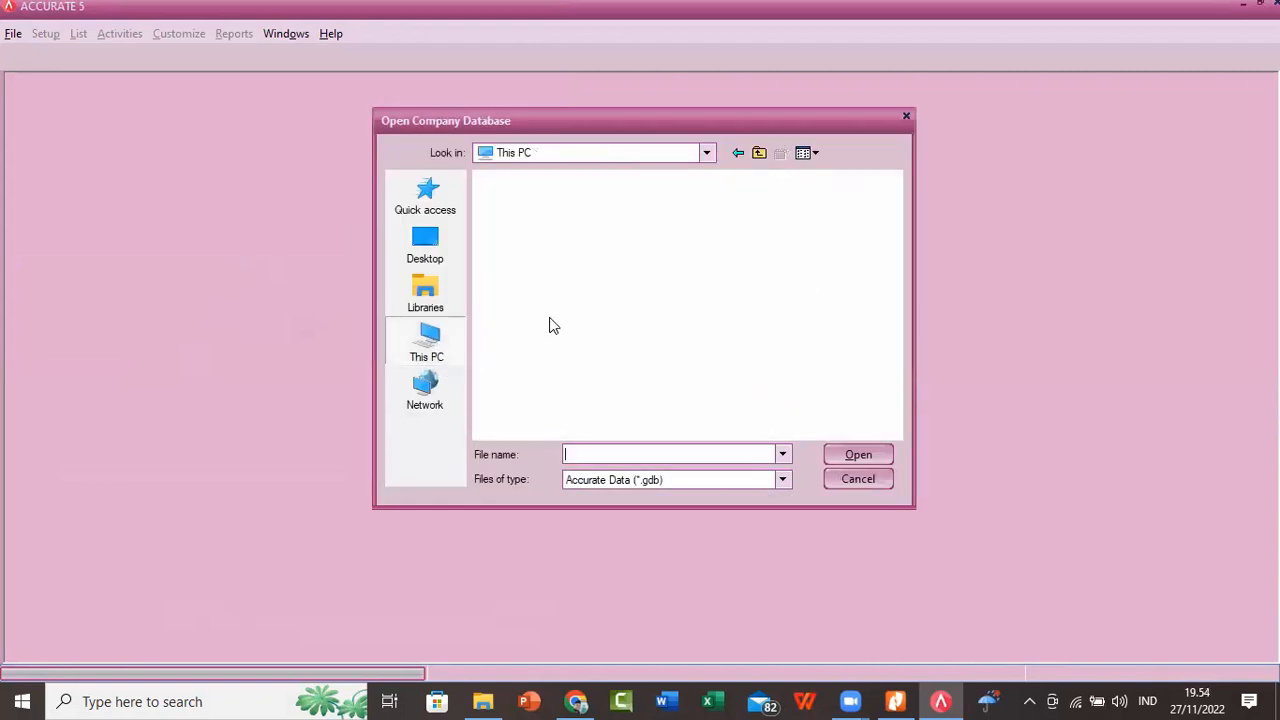
{"action": "scroll", "coordinate": [895, 432], "scroll_direction": "down", "scroll_amount": 5}
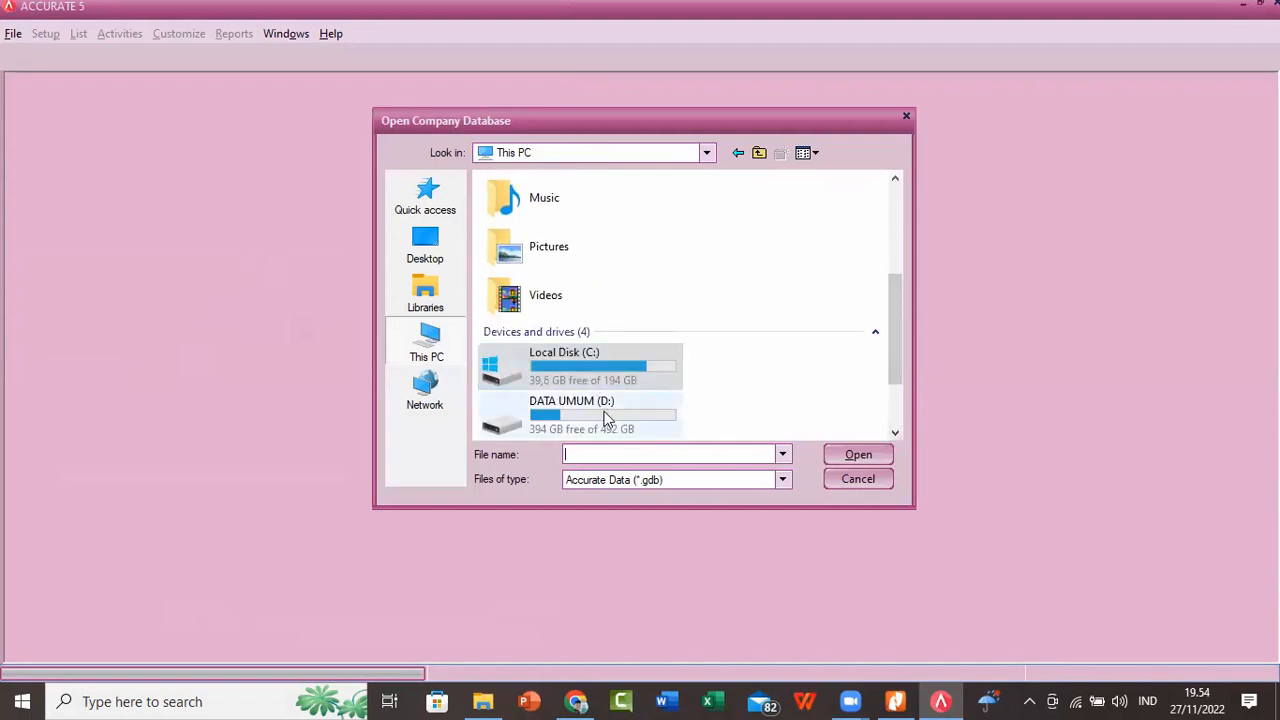
{"action": "double_click", "coordinate": [608, 415]}
{"action": "double_click", "coordinate": [552, 238]}
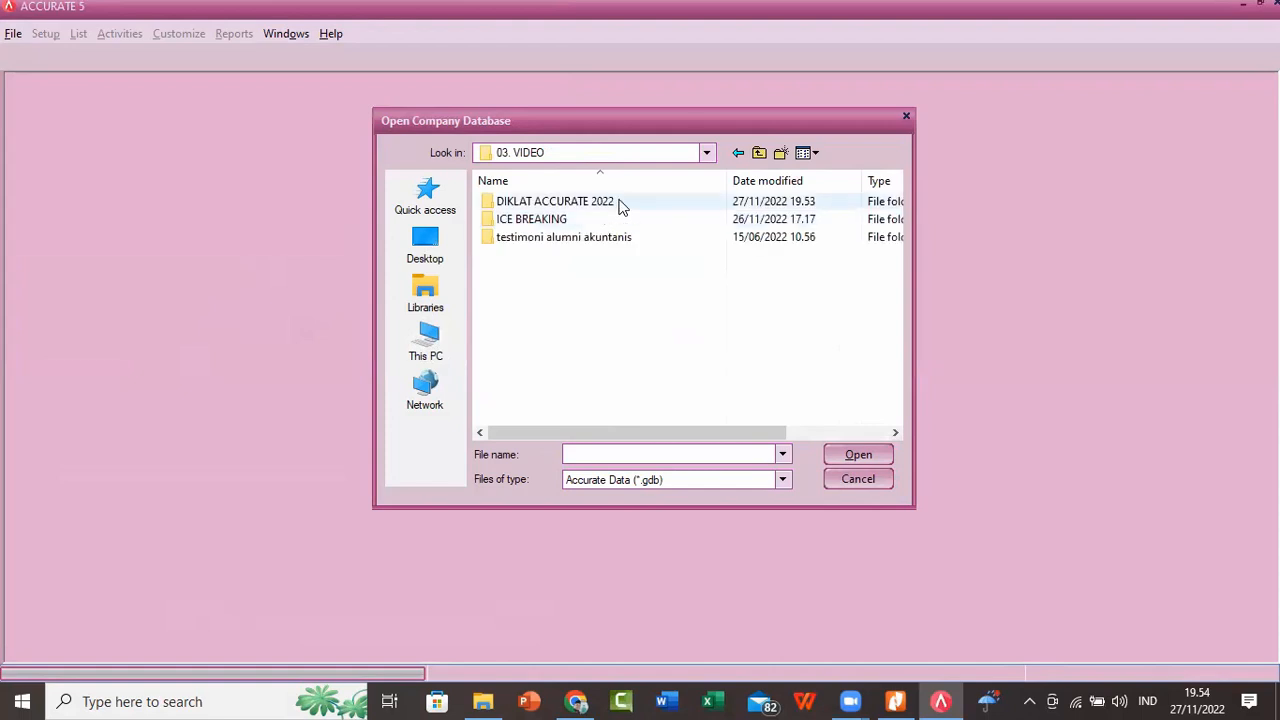
{"action": "double_click", "coordinate": [618, 203]}
Step: Choose the PT YOOSHIKA PHONE INTERNASIONAL ZOOM.GDB file and open it as the company database
{"action": "left_click", "coordinate": [620, 226]}
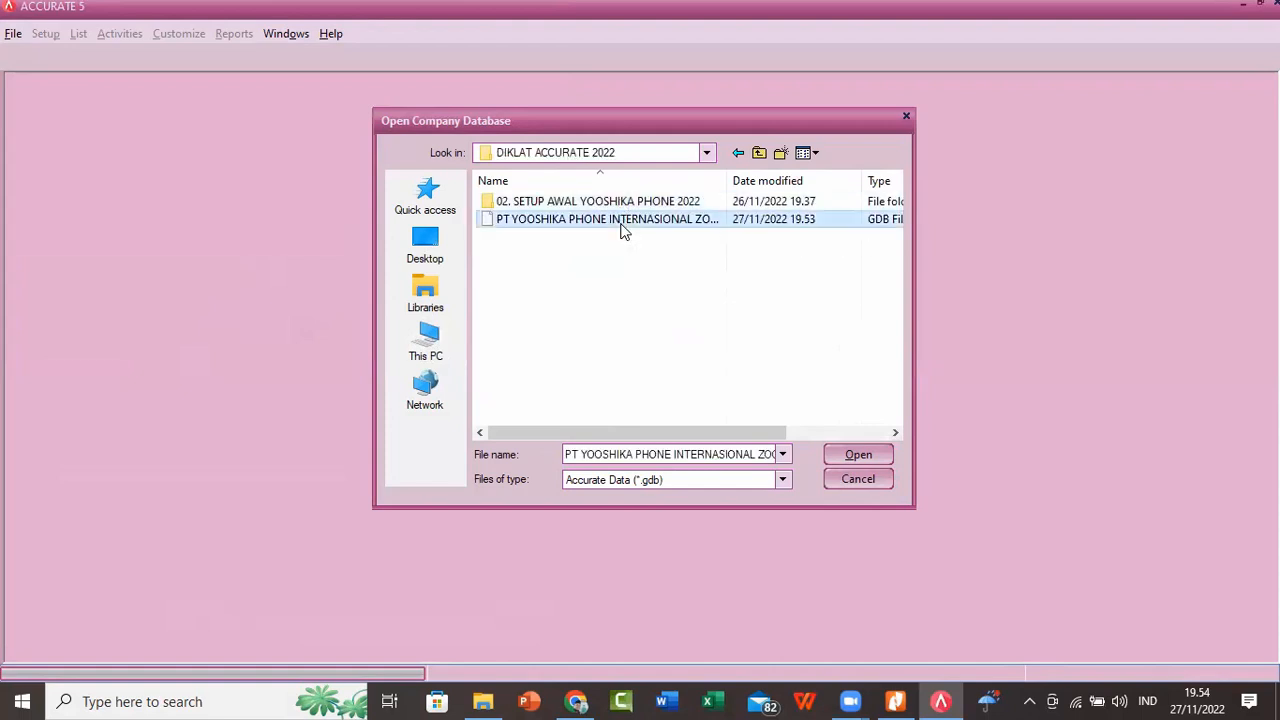
{"action": "left_click", "coordinate": [893, 433]}
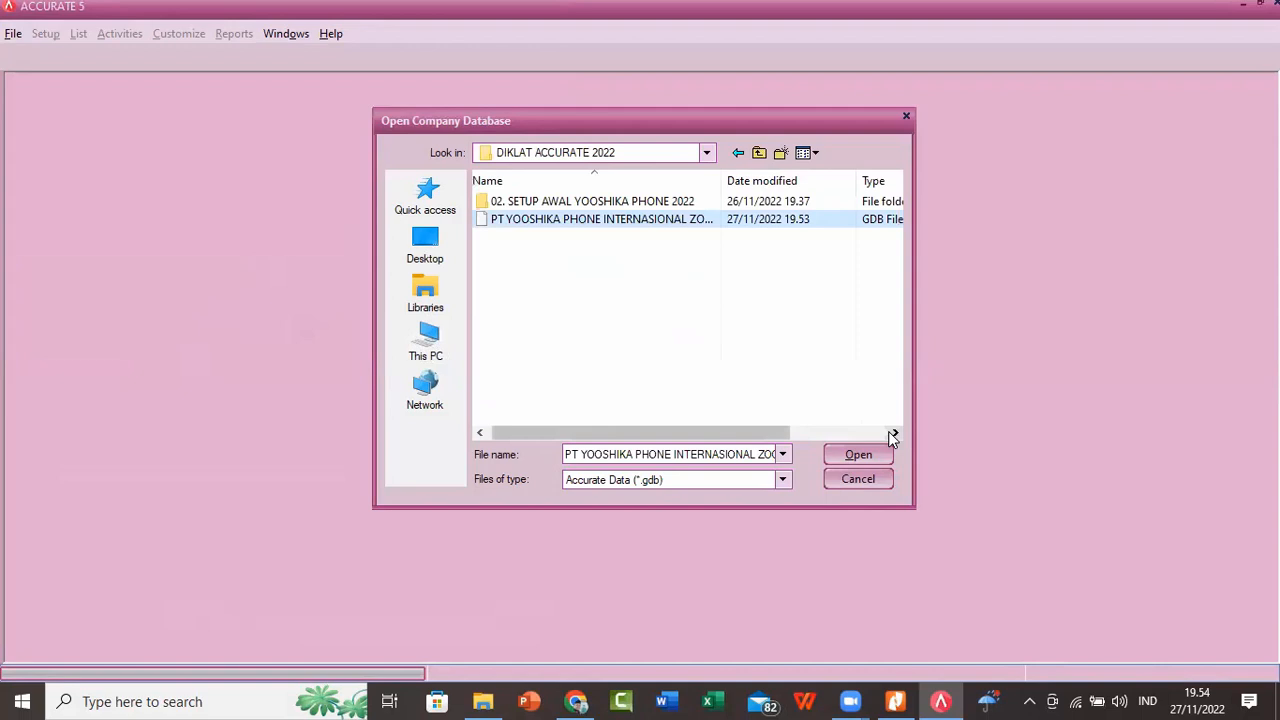
{"action": "left_click", "coordinate": [895, 433]}
{"action": "left_click", "coordinate": [895, 433]}
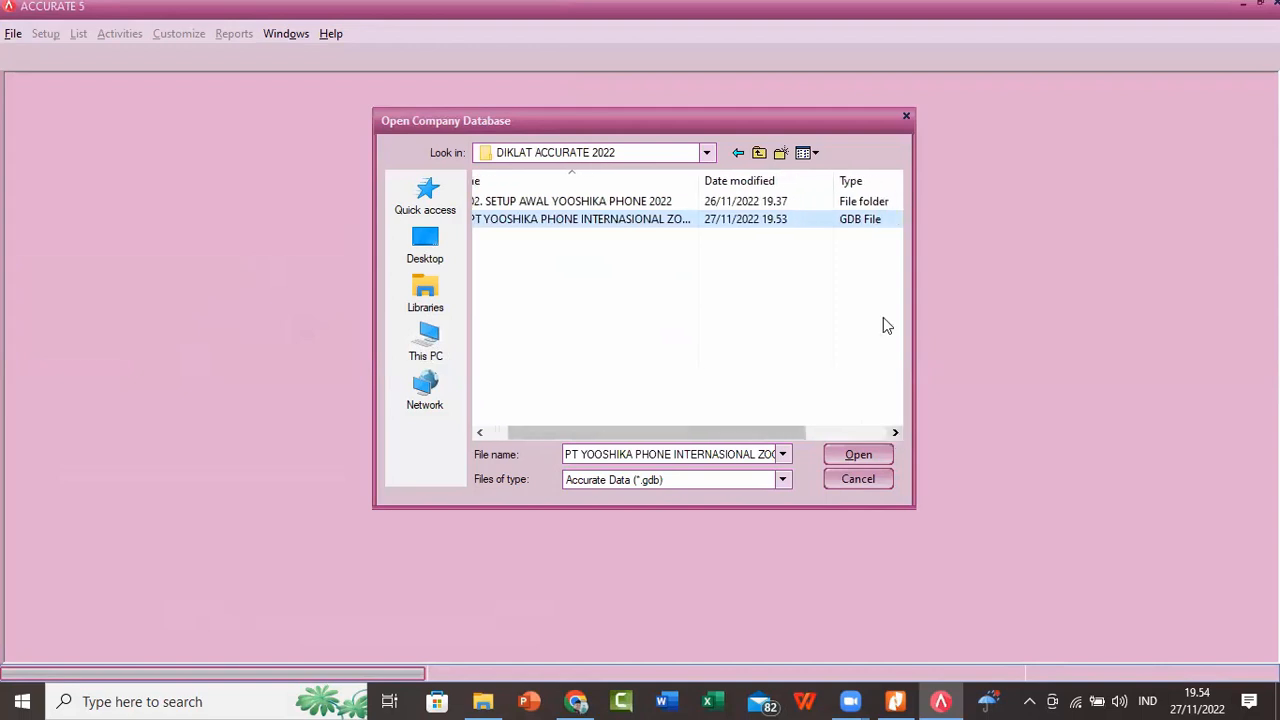
{"action": "left_click", "coordinate": [857, 462]}
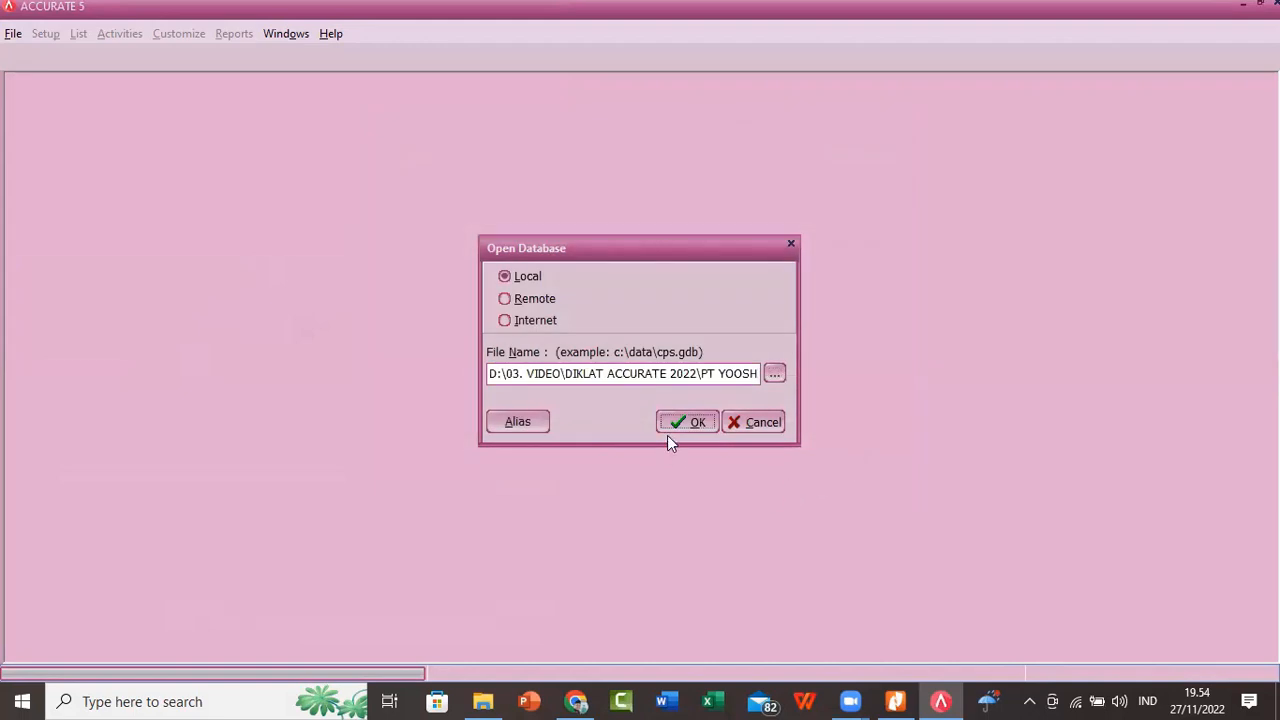
{"action": "left_click", "coordinate": [690, 422]}
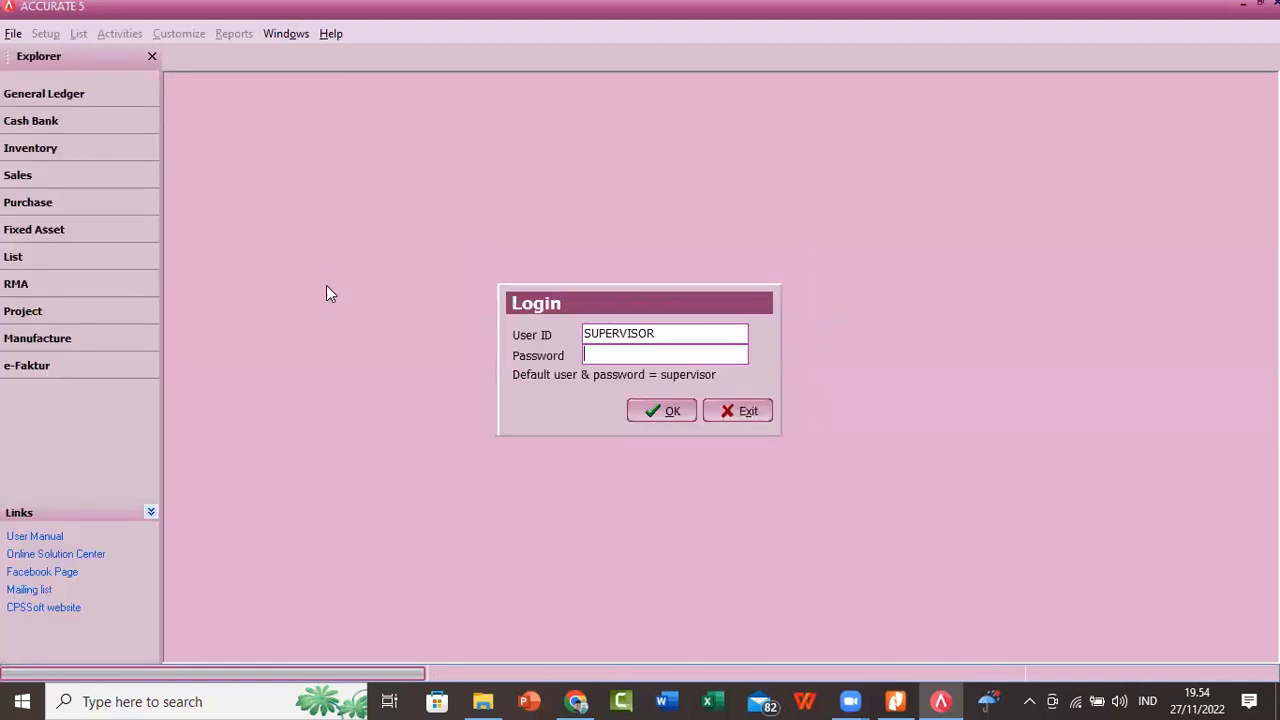
Step: Log in to the company database with the prefilled user ID and the account password
{"action": "left_click", "coordinate": [663, 335]}
{"action": "double_click", "coordinate": [663, 335]}
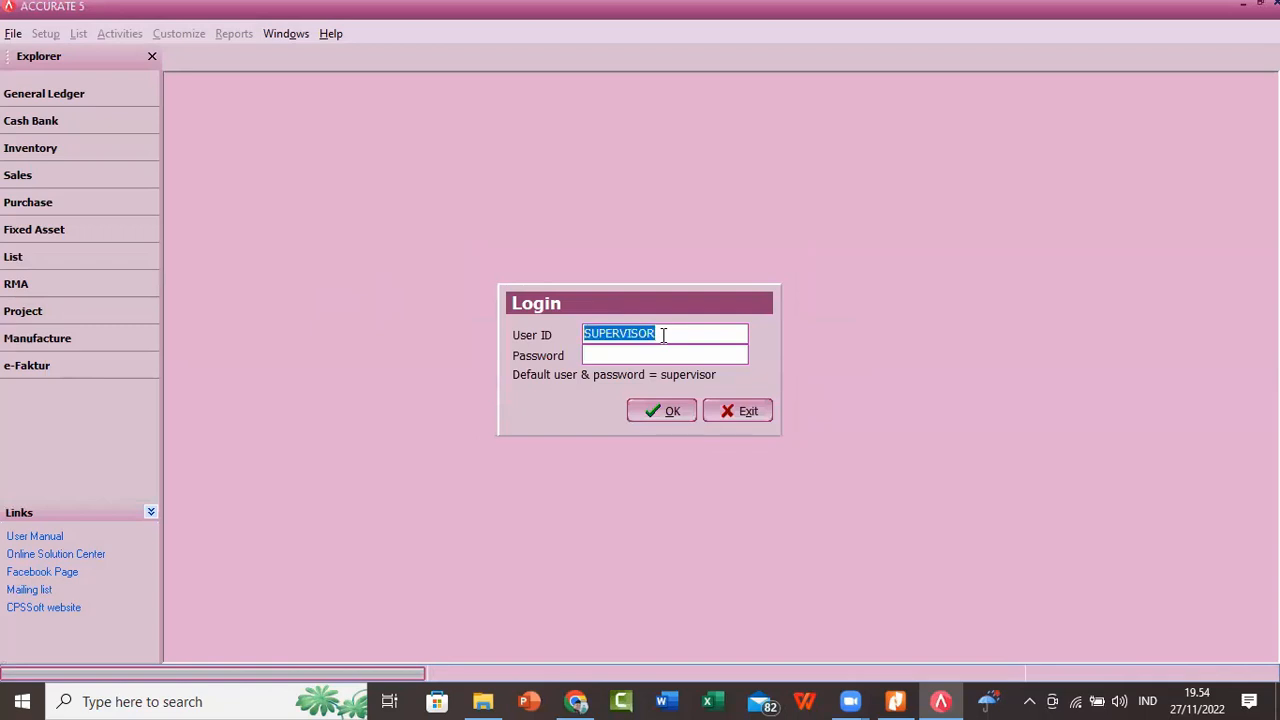
{"action": "key", "text": "Tab"}
{"action": "type", "text": "supervisor"}
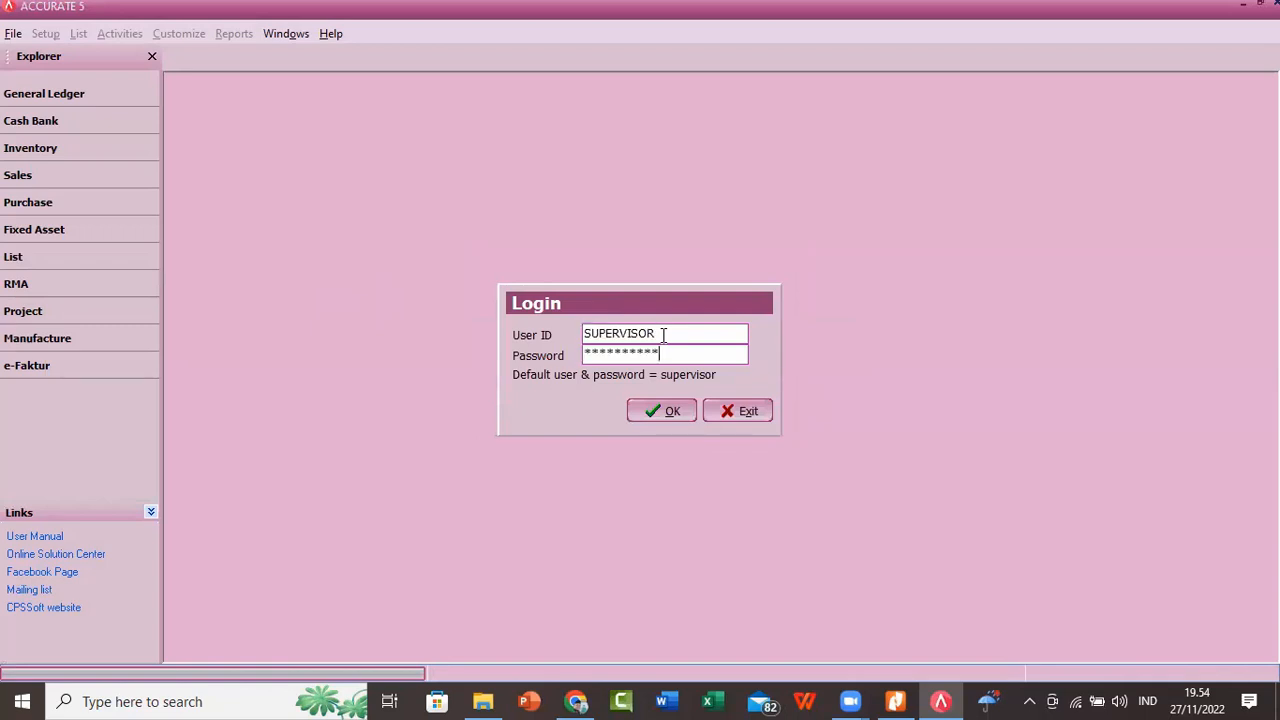
{"action": "left_click", "coordinate": [671, 411]}
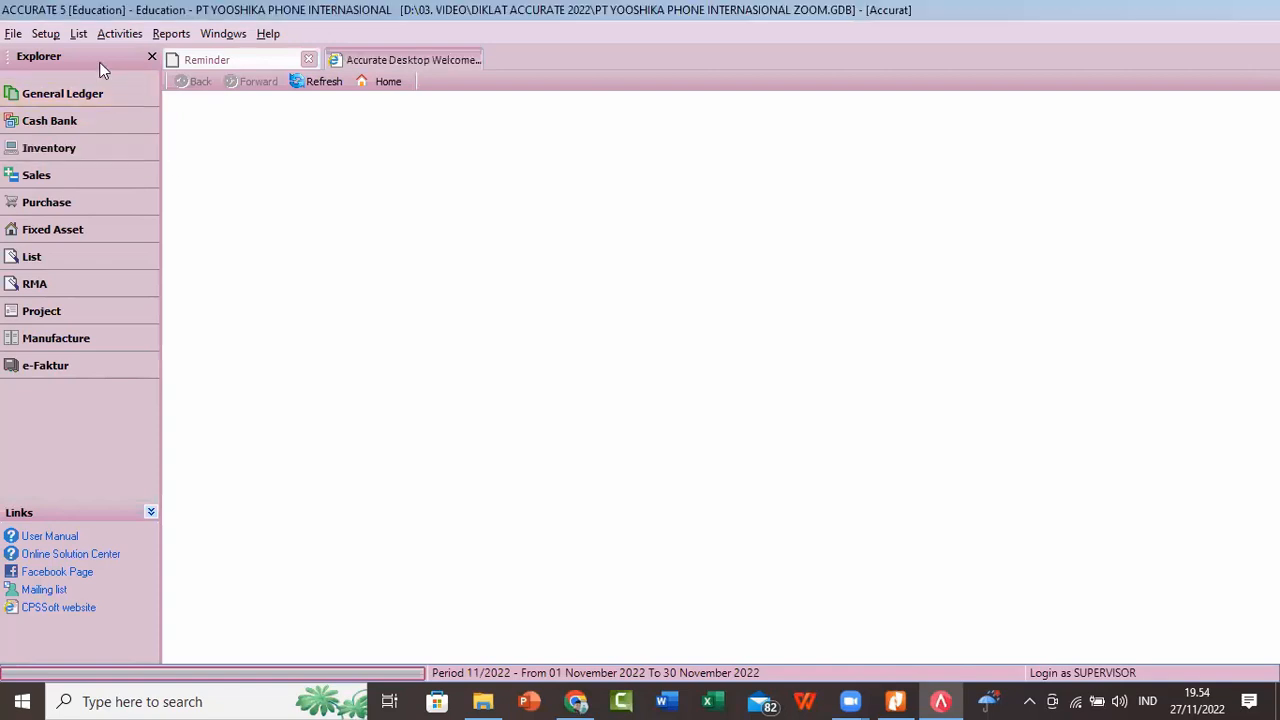
Step: Open Quick Setup in English and continue with the Advance Setup option
{"action": "left_click", "coordinate": [45, 36]}
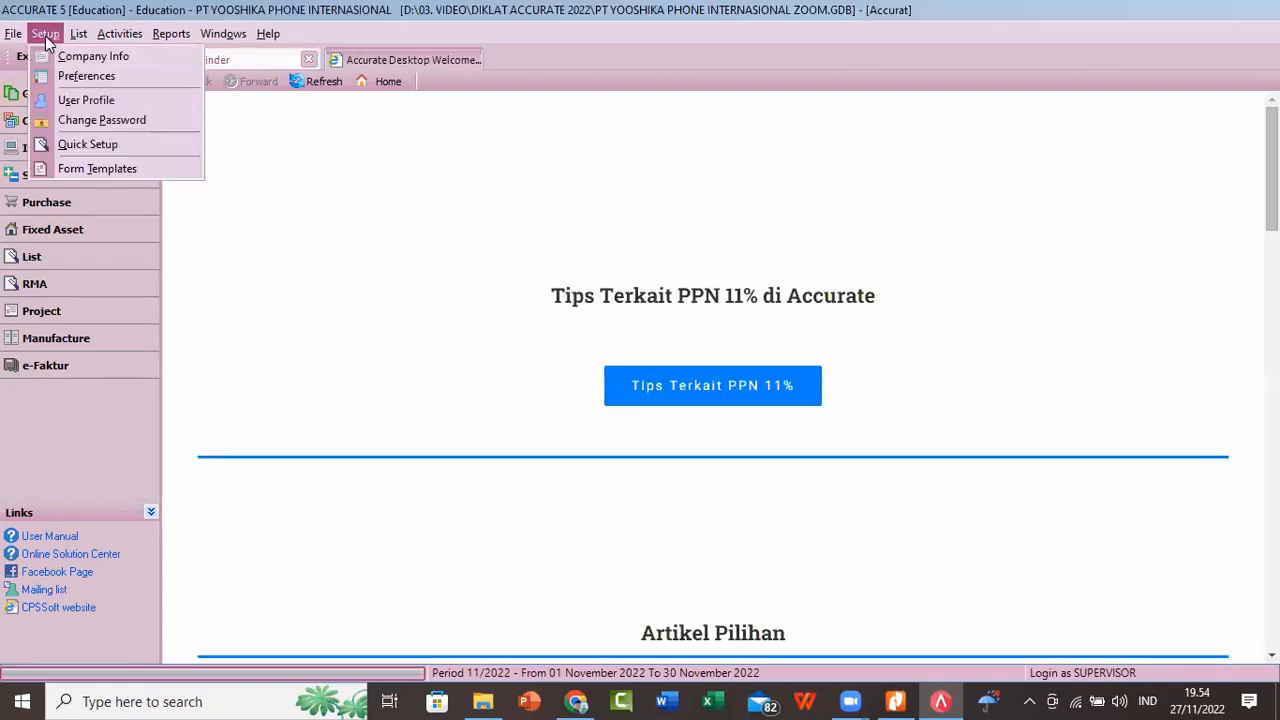
{"action": "left_click", "coordinate": [69, 146]}
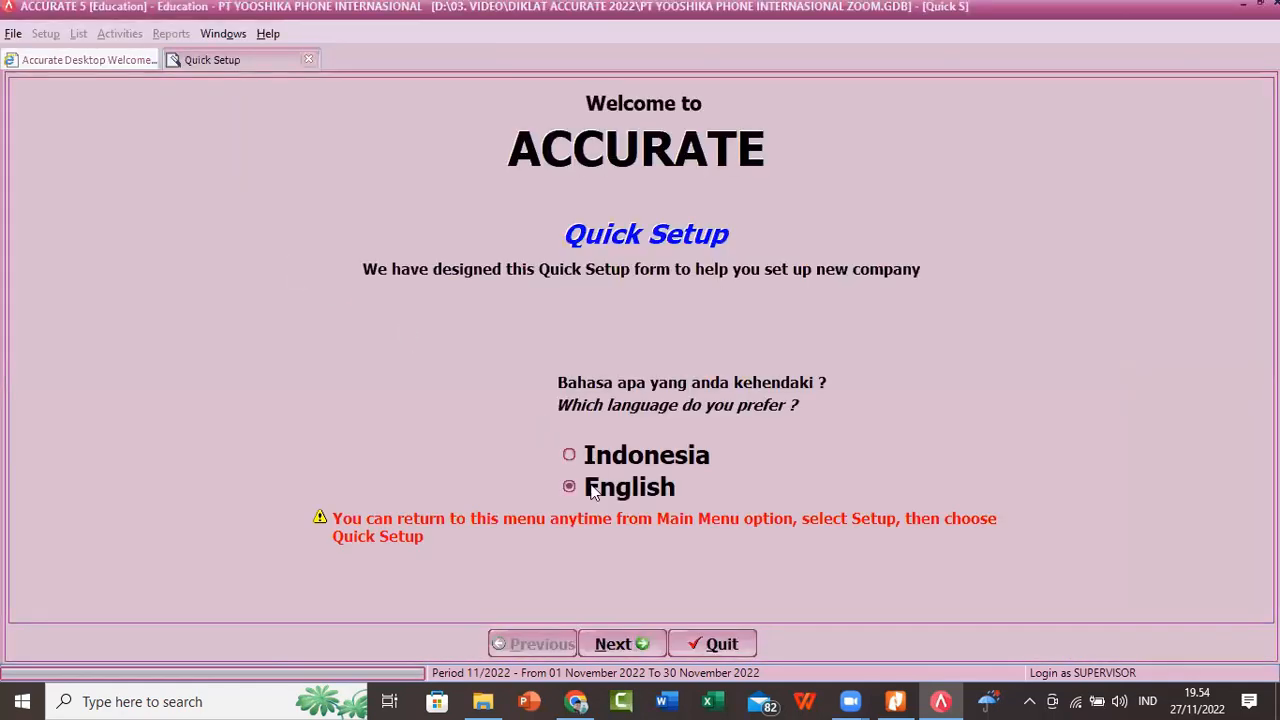
{"action": "left_click", "coordinate": [600, 646]}
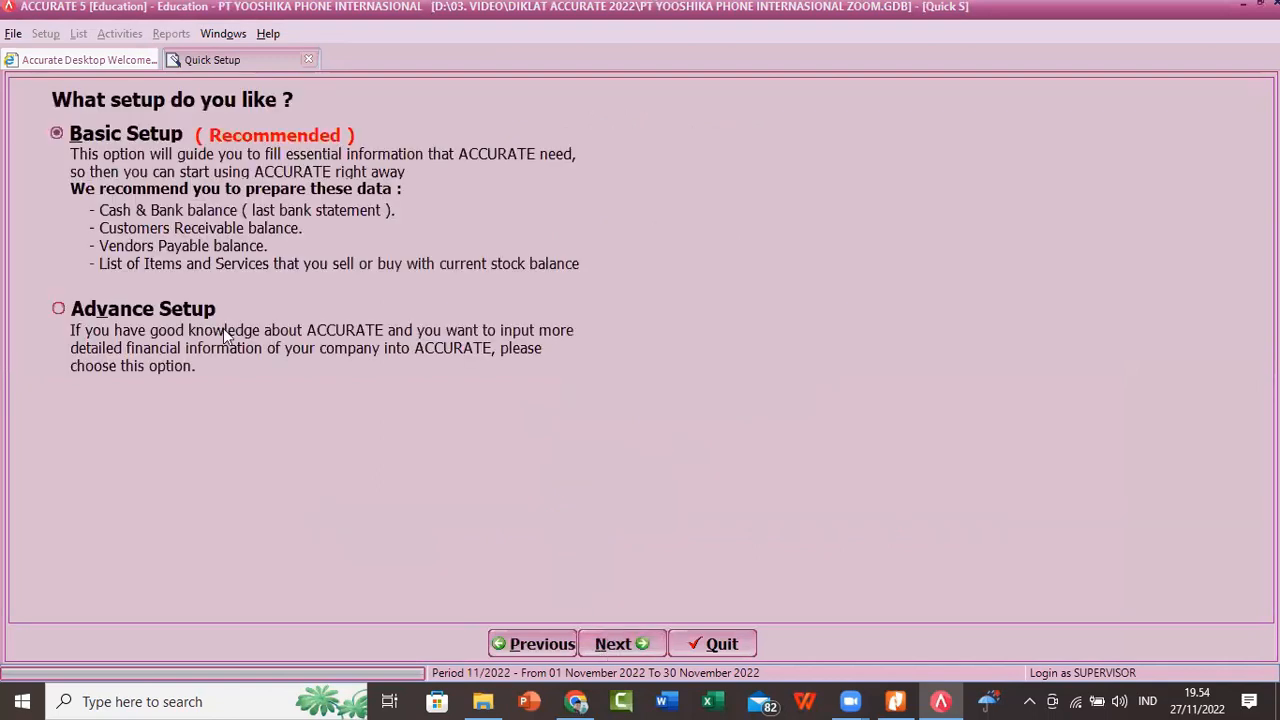
{"action": "left_click", "coordinate": [57, 310]}
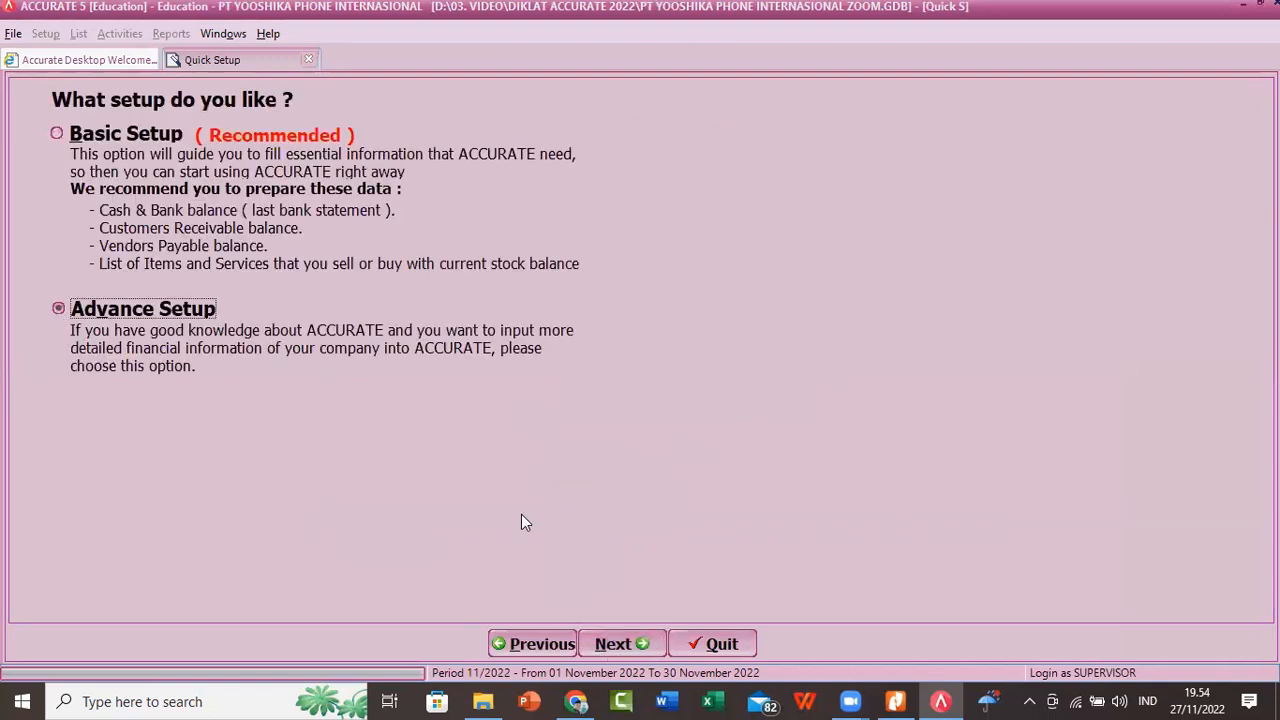
{"action": "left_click", "coordinate": [622, 644]}
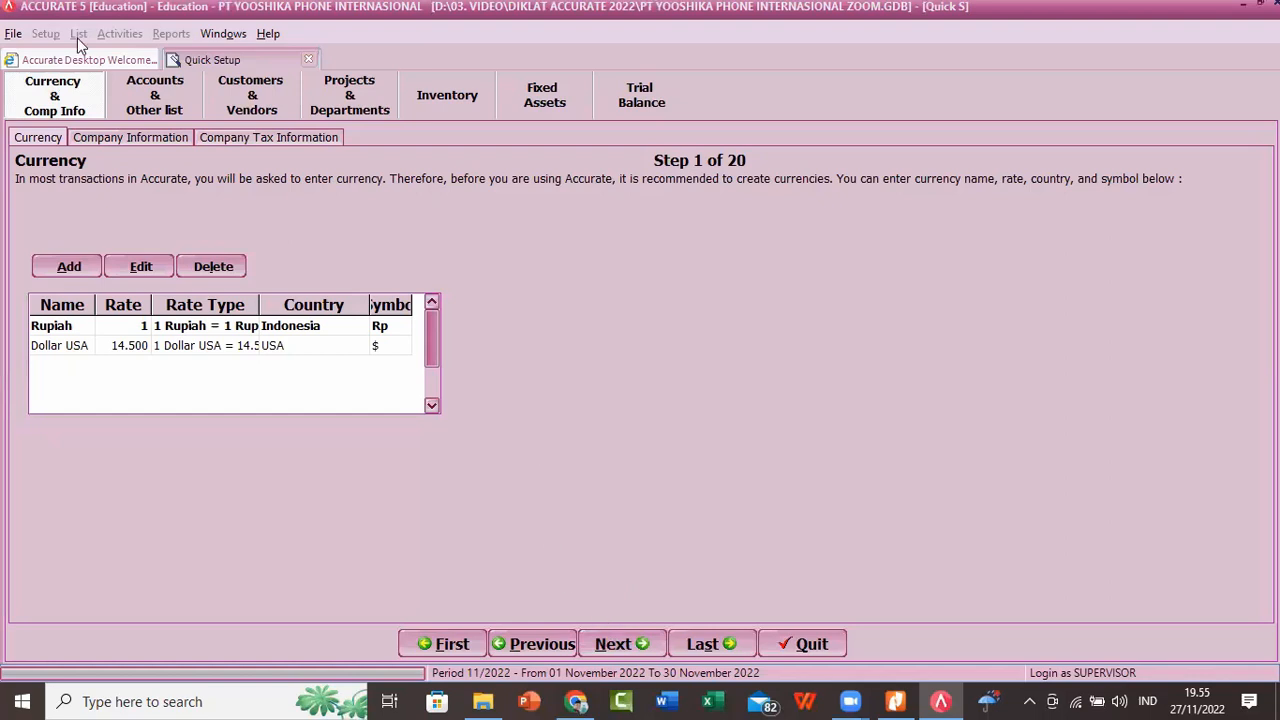
Step: Review the chart of accounts with its opening balances and widen the Opening Balance column to read it fully
{"action": "left_click", "coordinate": [156, 112]}
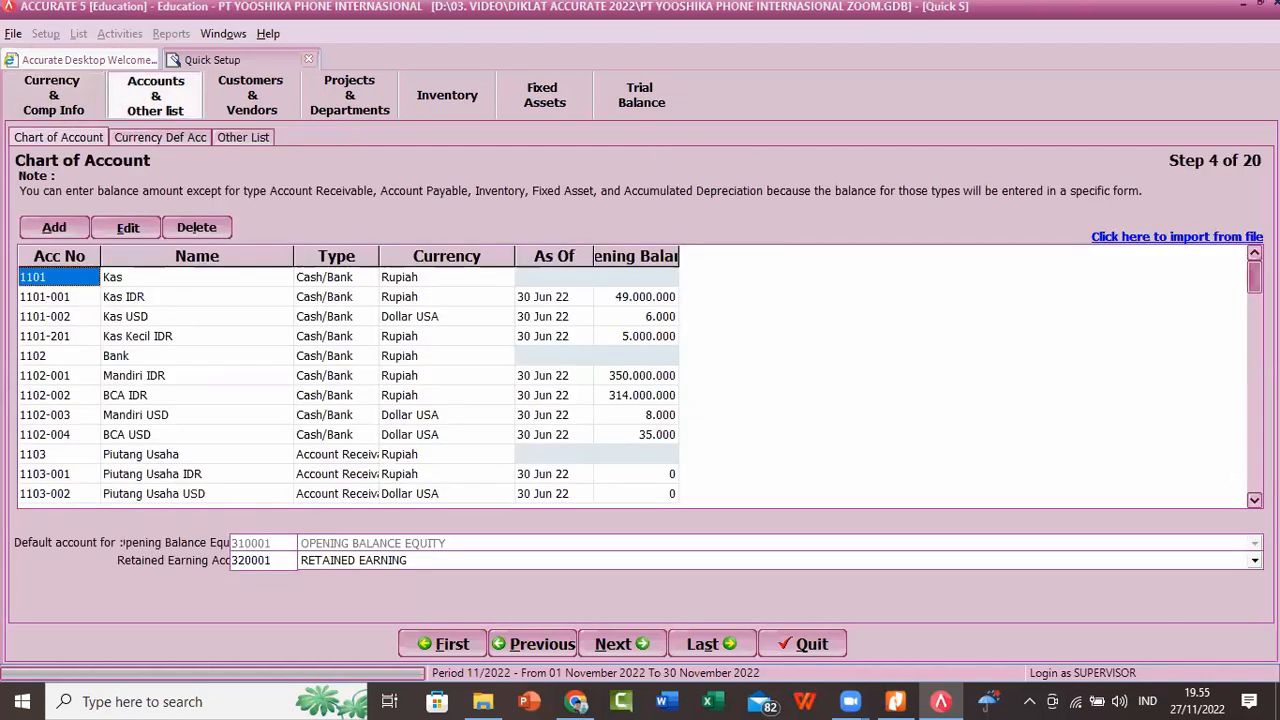
{"action": "key", "text": "Page_Down"}
{"action": "key", "text": "Down"}
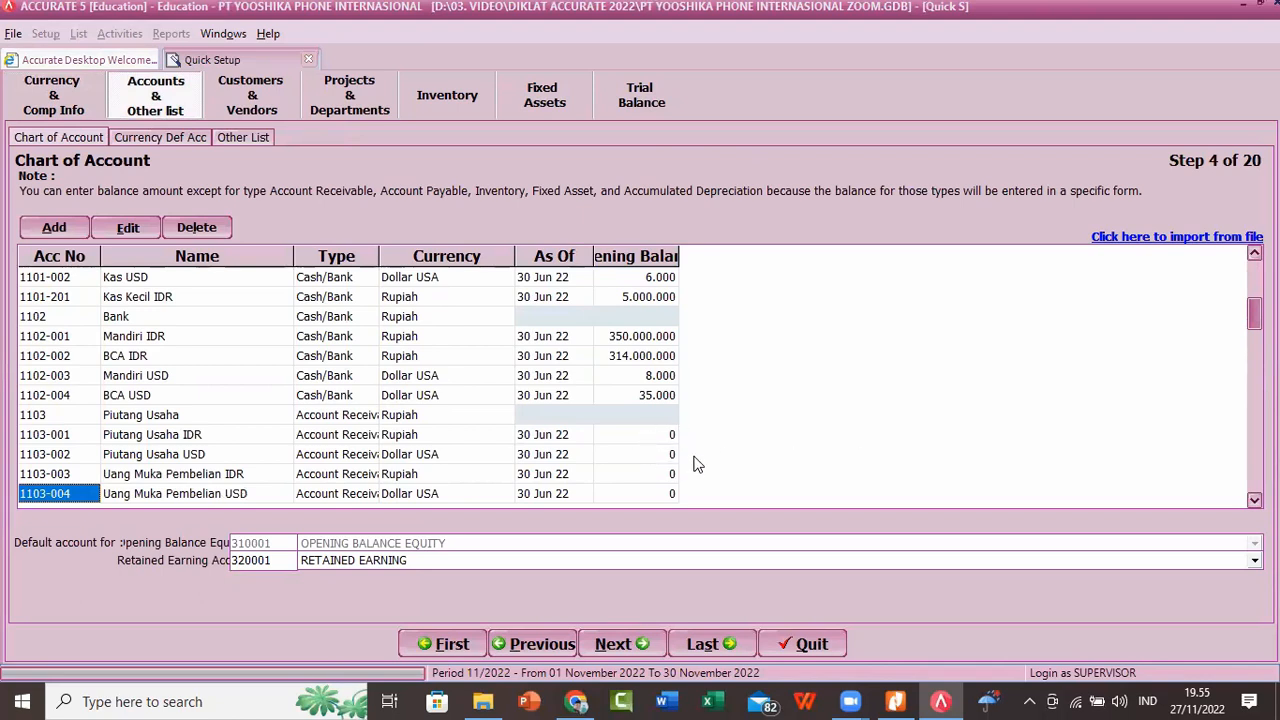
{"action": "key", "text": "Down"}
{"action": "key", "text": "Down"}
{"action": "key", "text": "Down"}
{"action": "key", "text": "Down"}
{"action": "key", "text": "Down"}
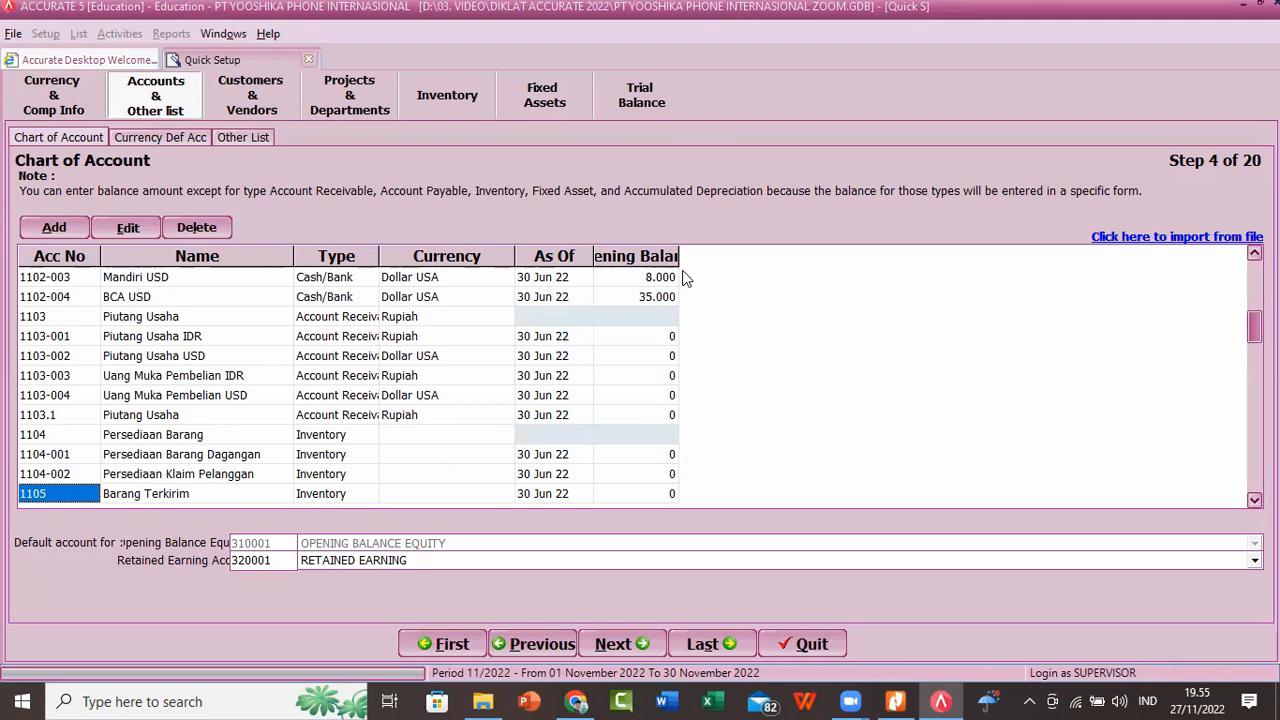
{"action": "left_click_drag", "start_coordinate": [681, 255], "coordinate": [764, 258]}
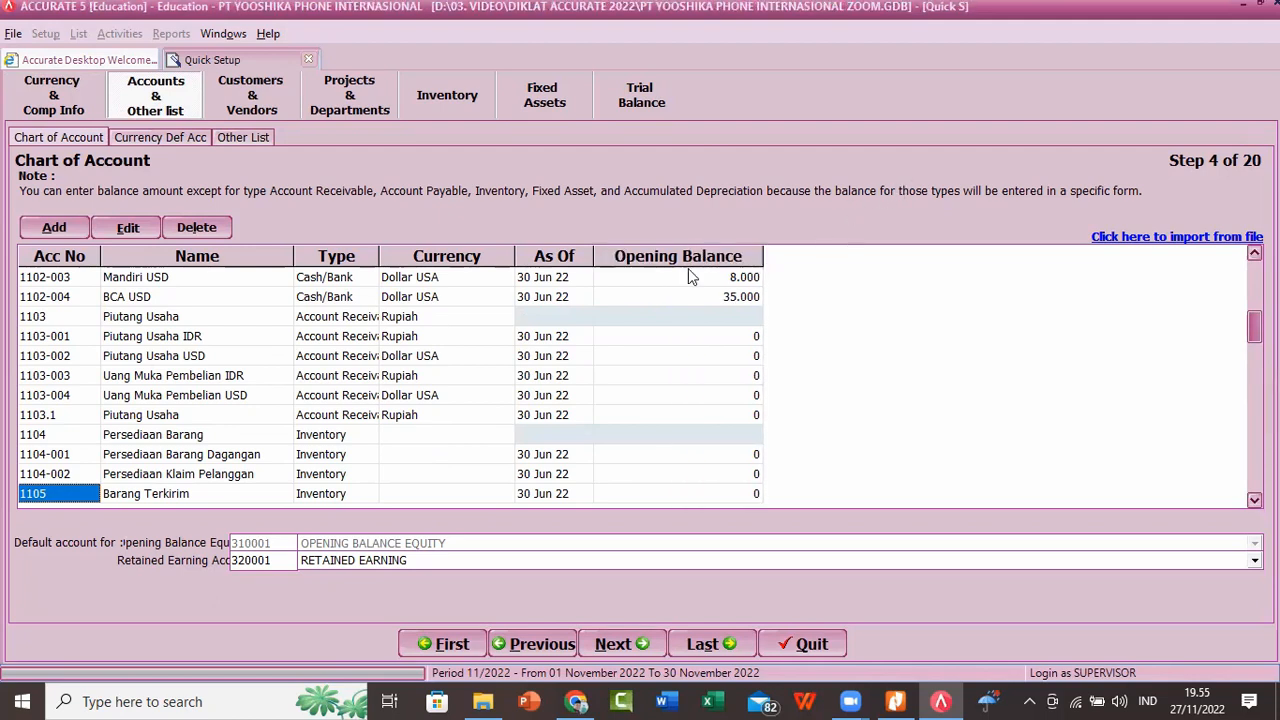
Step: Review the customer list and the vendor list with their opening balances in the setup
{"action": "left_click", "coordinate": [257, 96]}
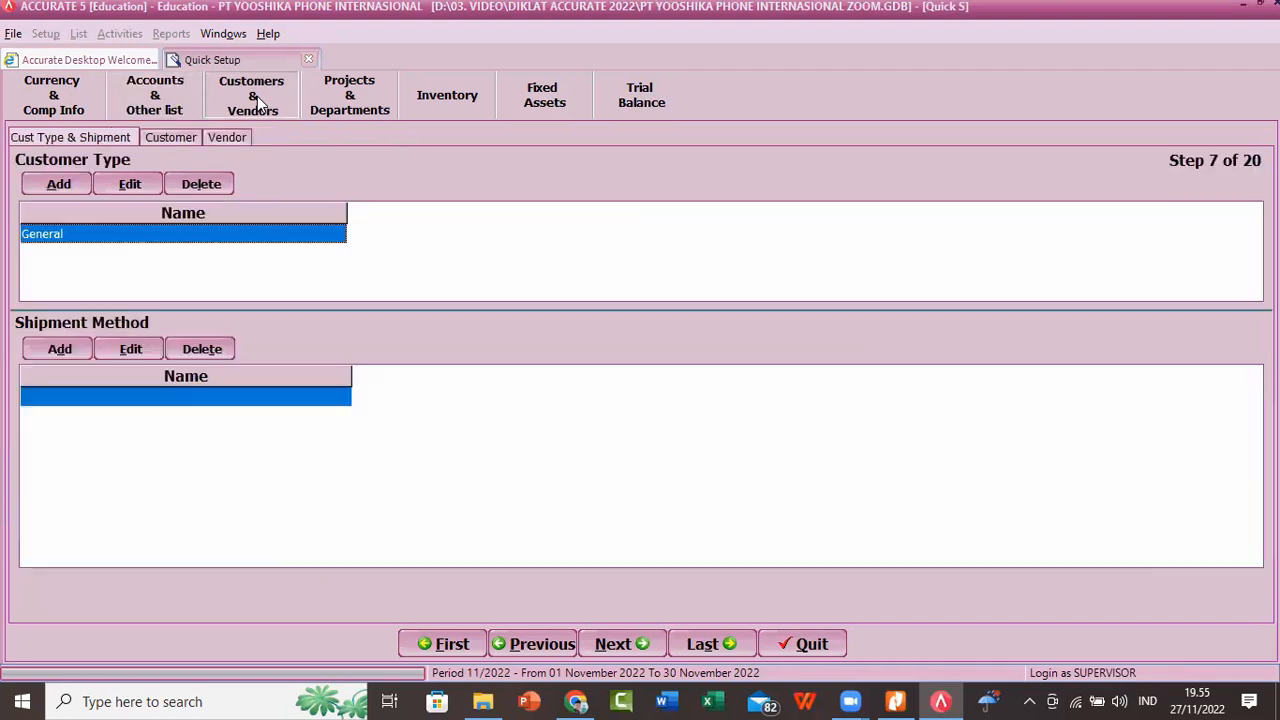
{"action": "left_click", "coordinate": [165, 137]}
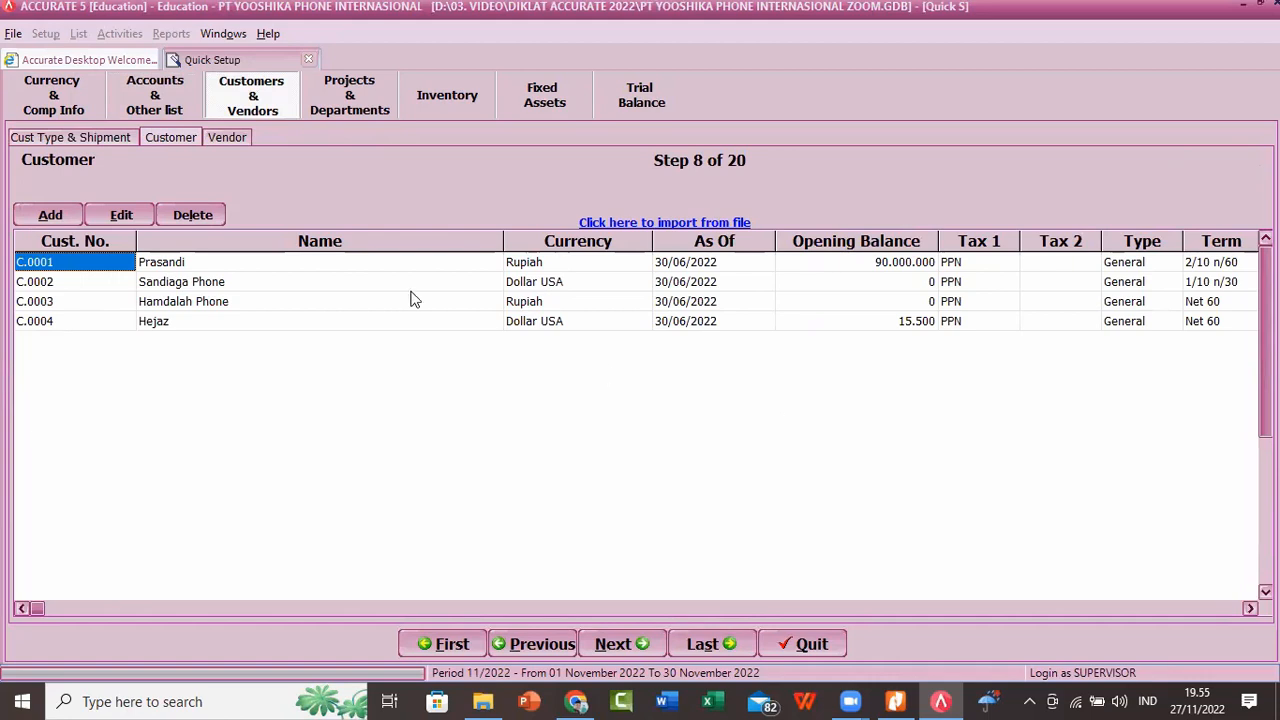
{"action": "left_click", "coordinate": [227, 141]}
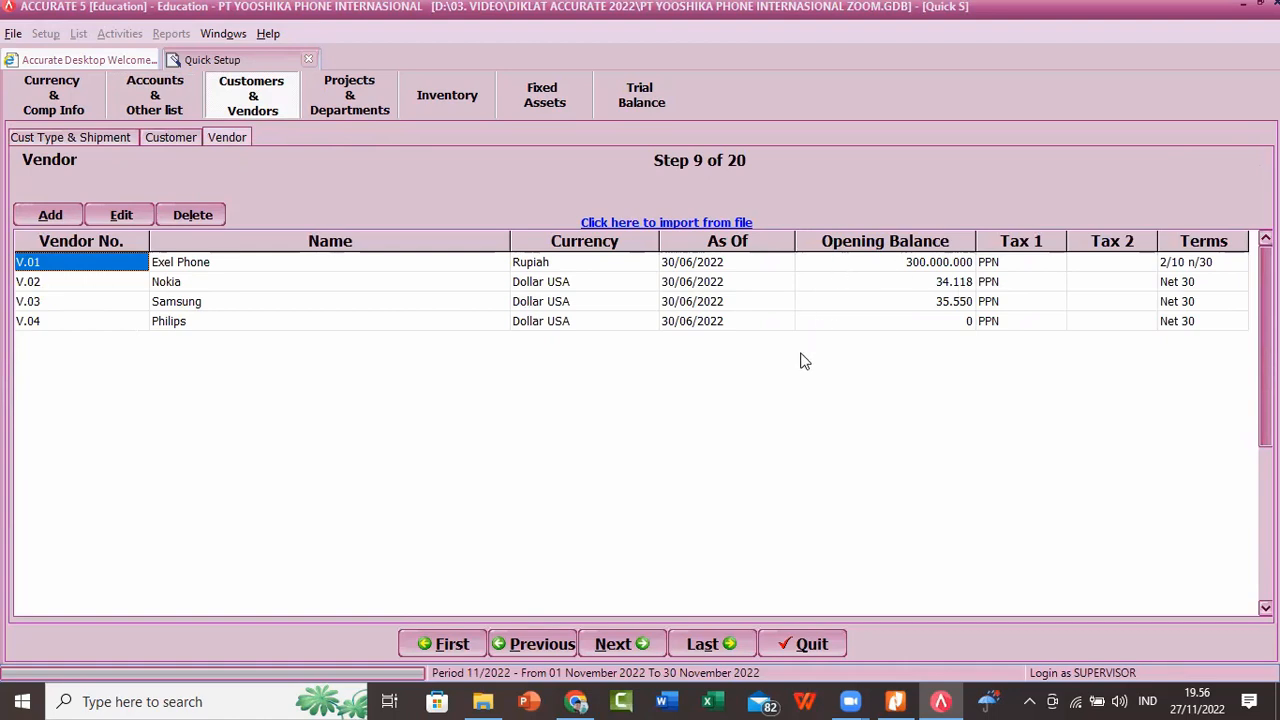
Step: Review the warehouse and item lists in the inventory setup and continue to the fiscal fixed asset types
{"action": "left_click", "coordinate": [457, 105]}
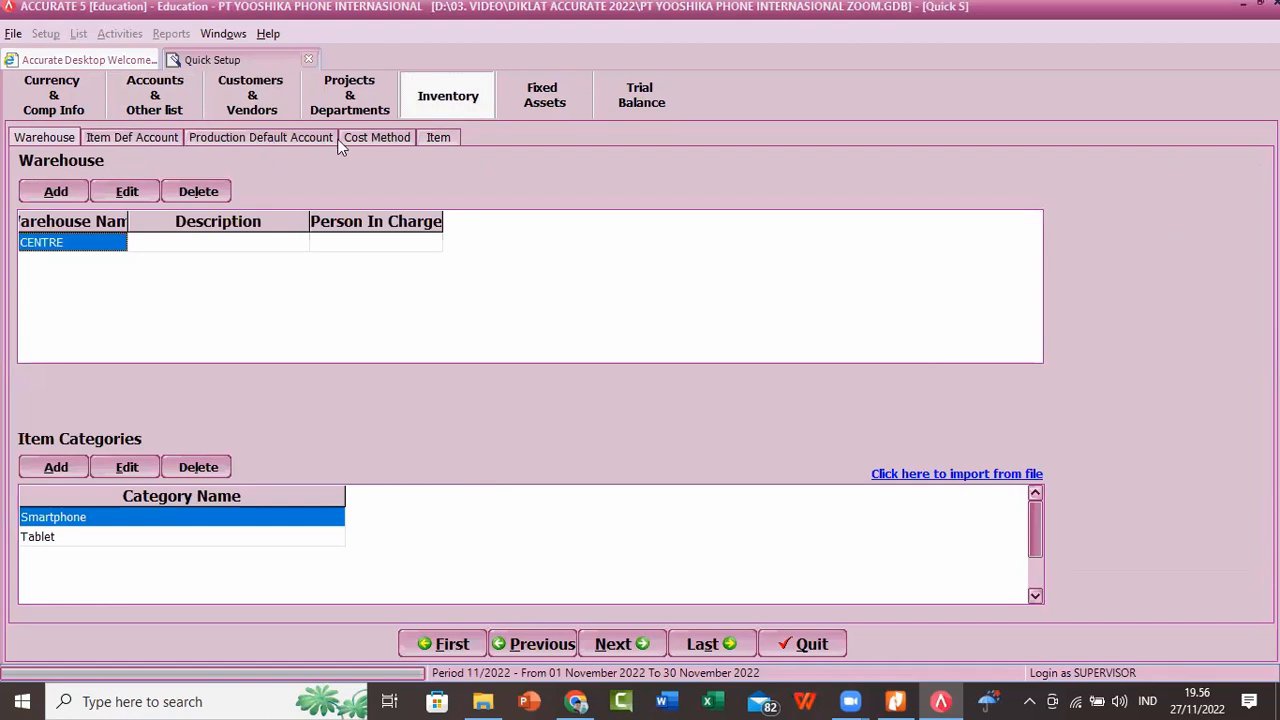
{"action": "left_click", "coordinate": [436, 139]}
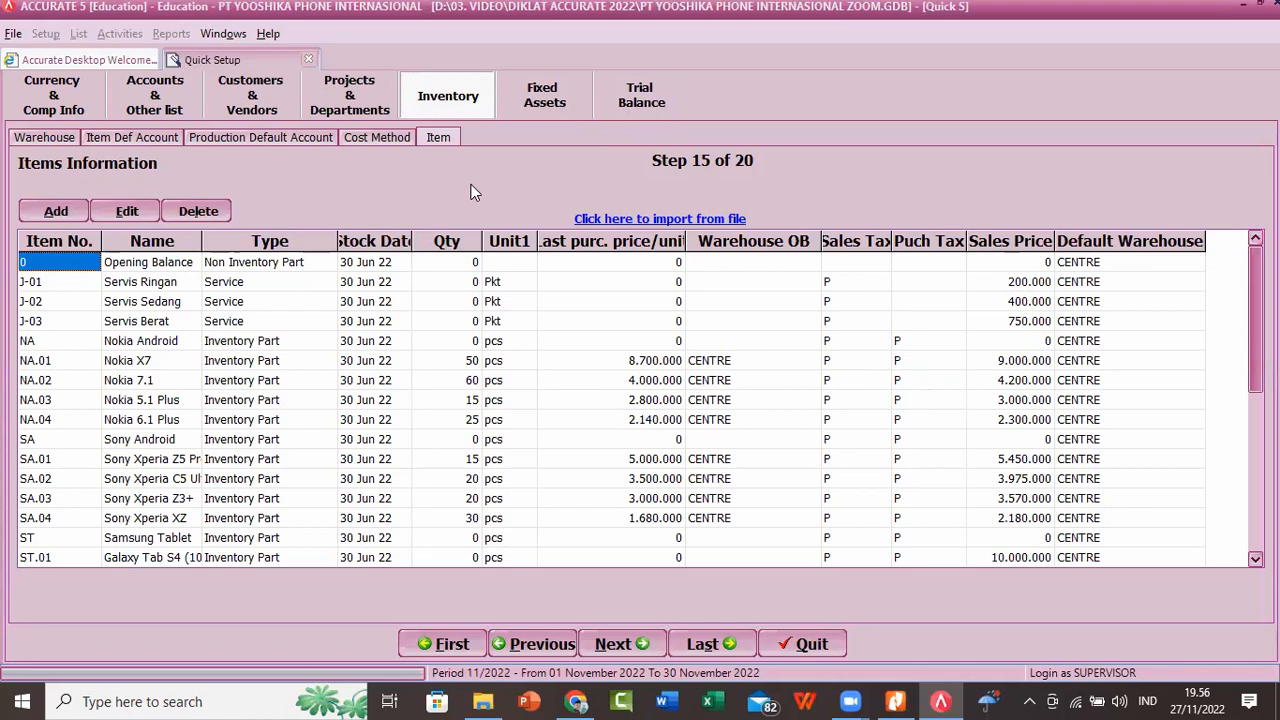
{"action": "left_click", "coordinate": [620, 650]}
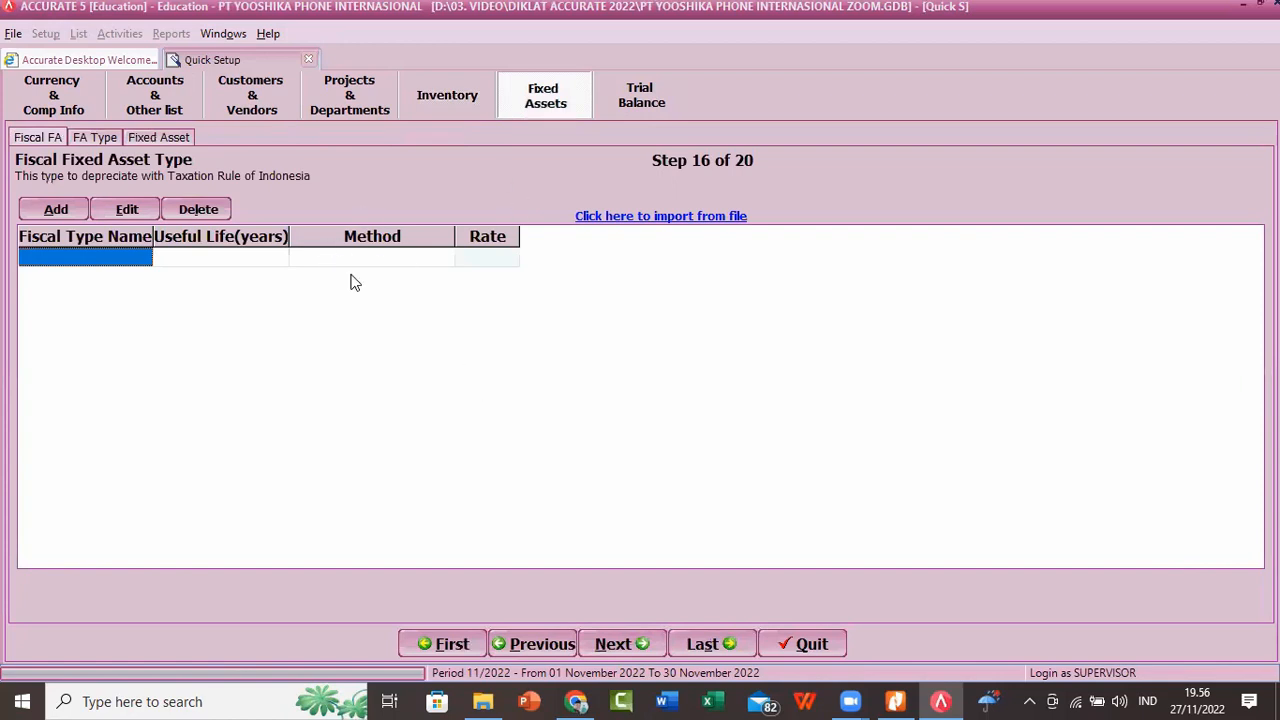
Step: Return to the inventory setup and step through its pages from Warehouse and Item Default Account to Costing Method and Items Information
{"action": "left_click", "coordinate": [452, 100]}
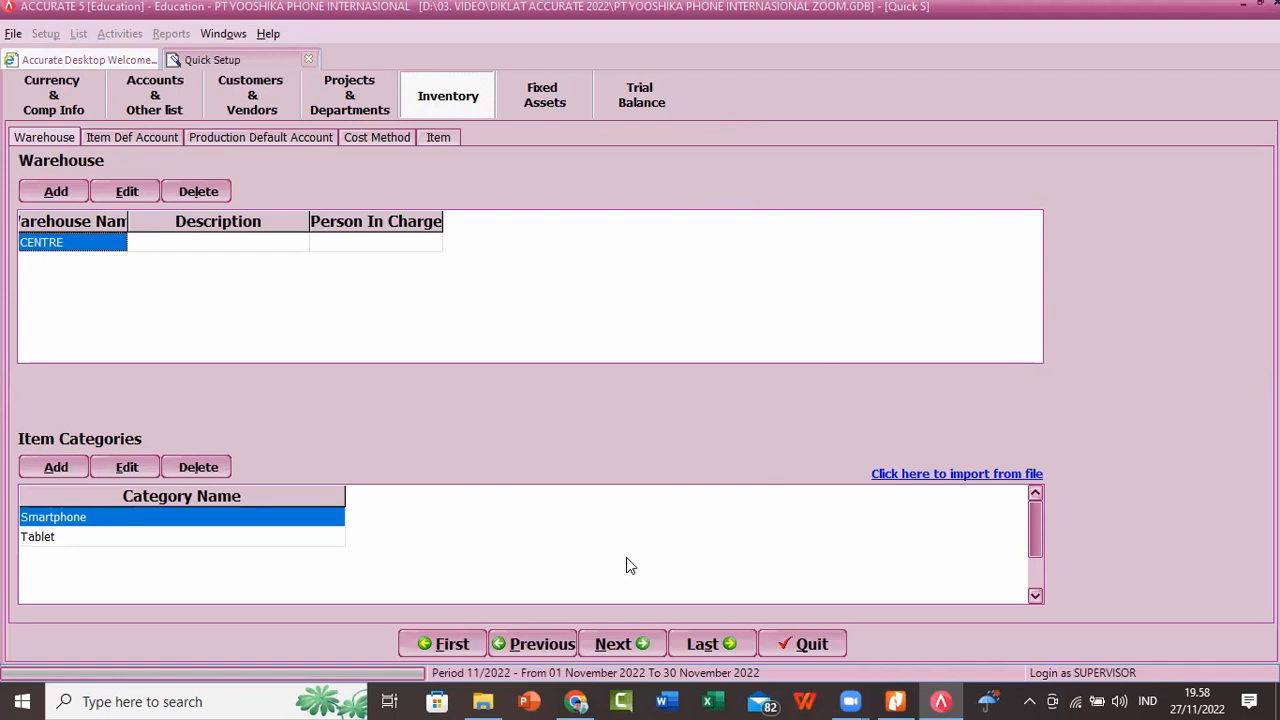
{"action": "left_click", "coordinate": [607, 648]}
{"action": "left_click", "coordinate": [607, 648]}
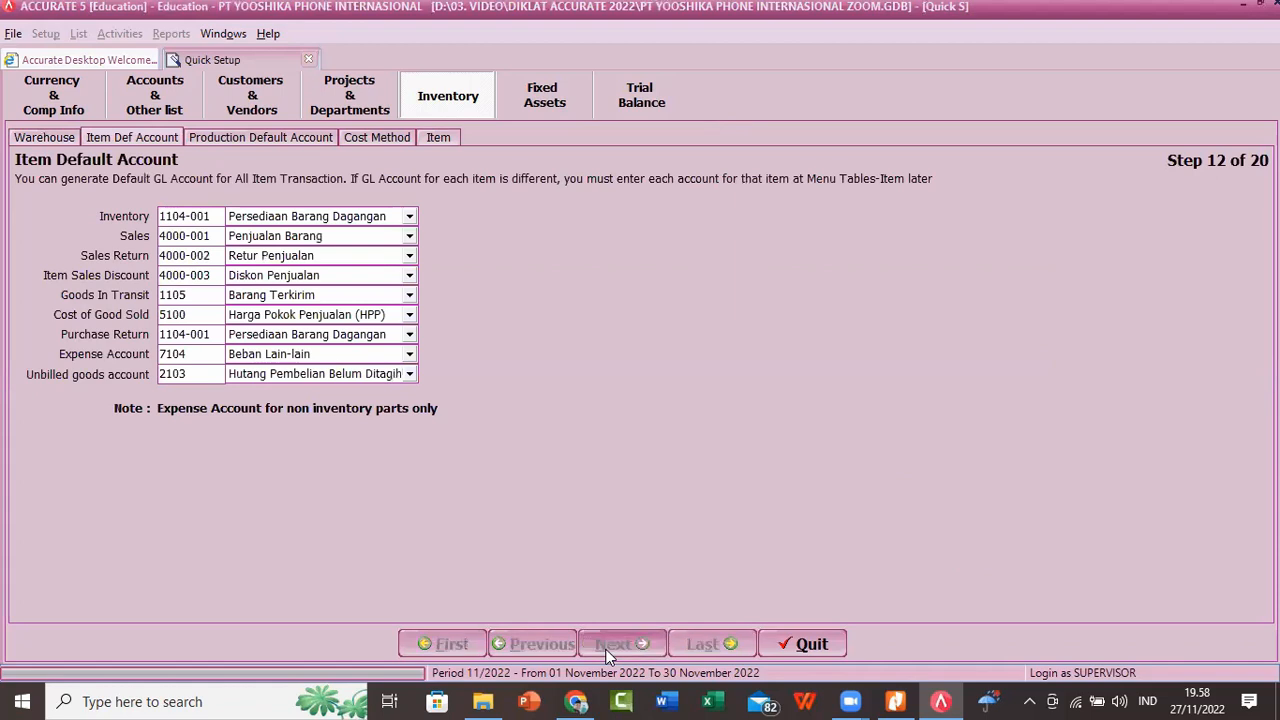
{"action": "left_click", "coordinate": [607, 648]}
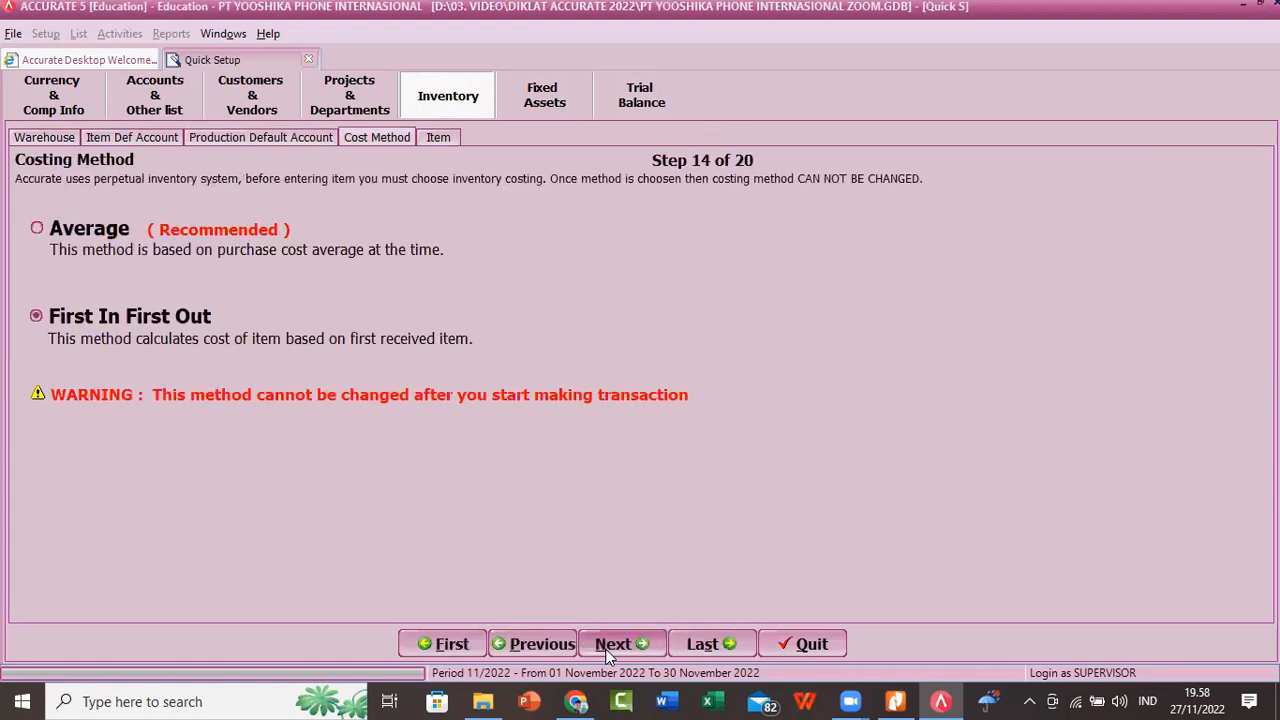
{"action": "left_click", "coordinate": [608, 648]}
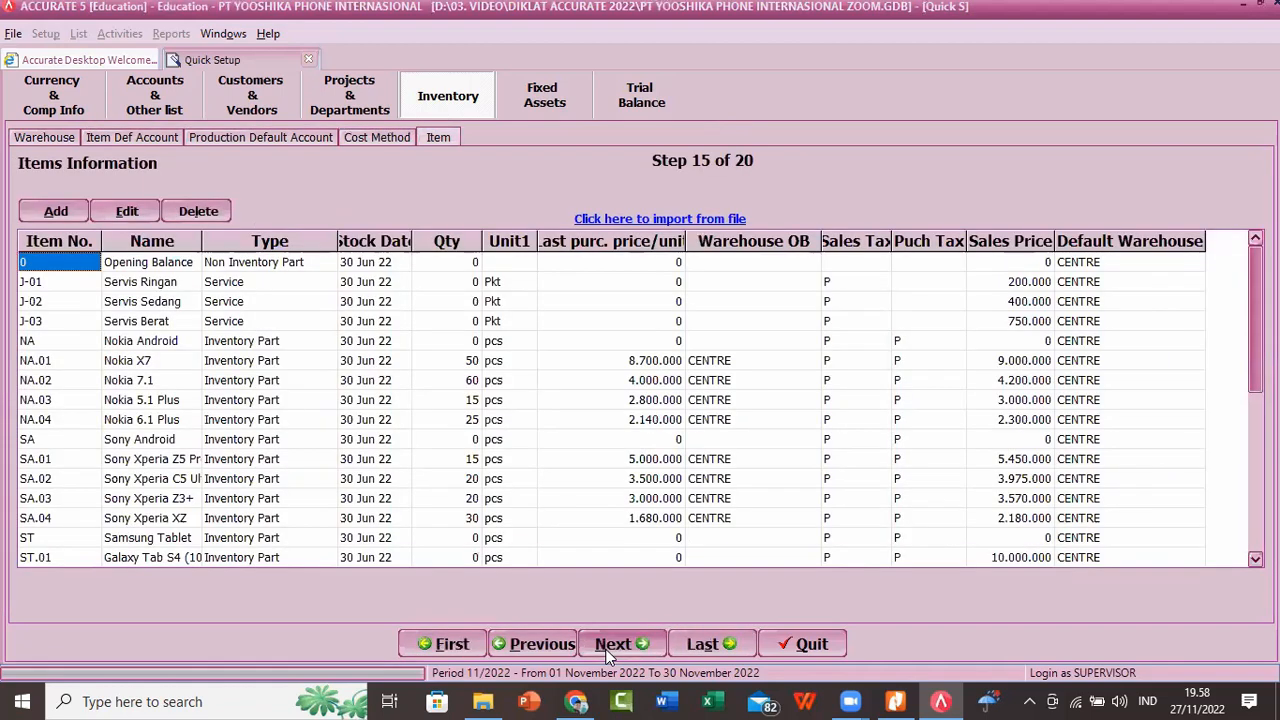
Step: Examine the fixed asset setup pages: fiscal types, fixed asset types and the Fixed Assets List, step 18 of 20
{"action": "left_click", "coordinate": [607, 648]}
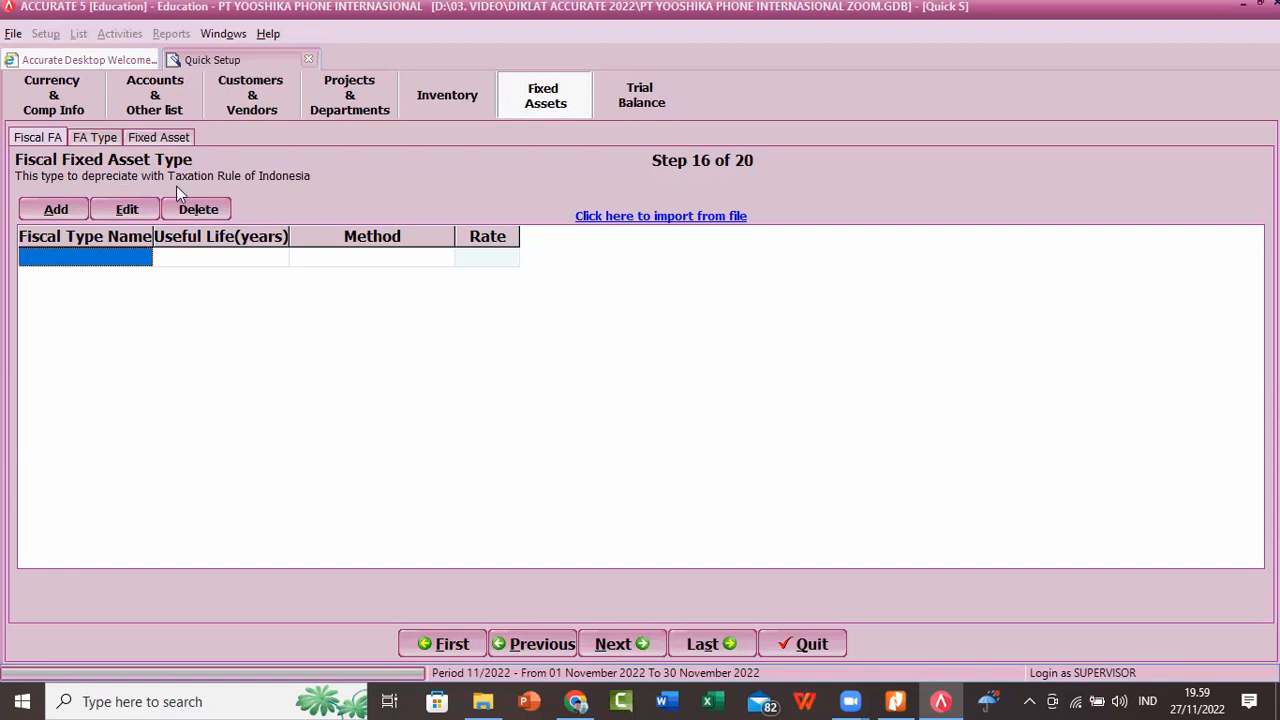
{"action": "left_click", "coordinate": [98, 140]}
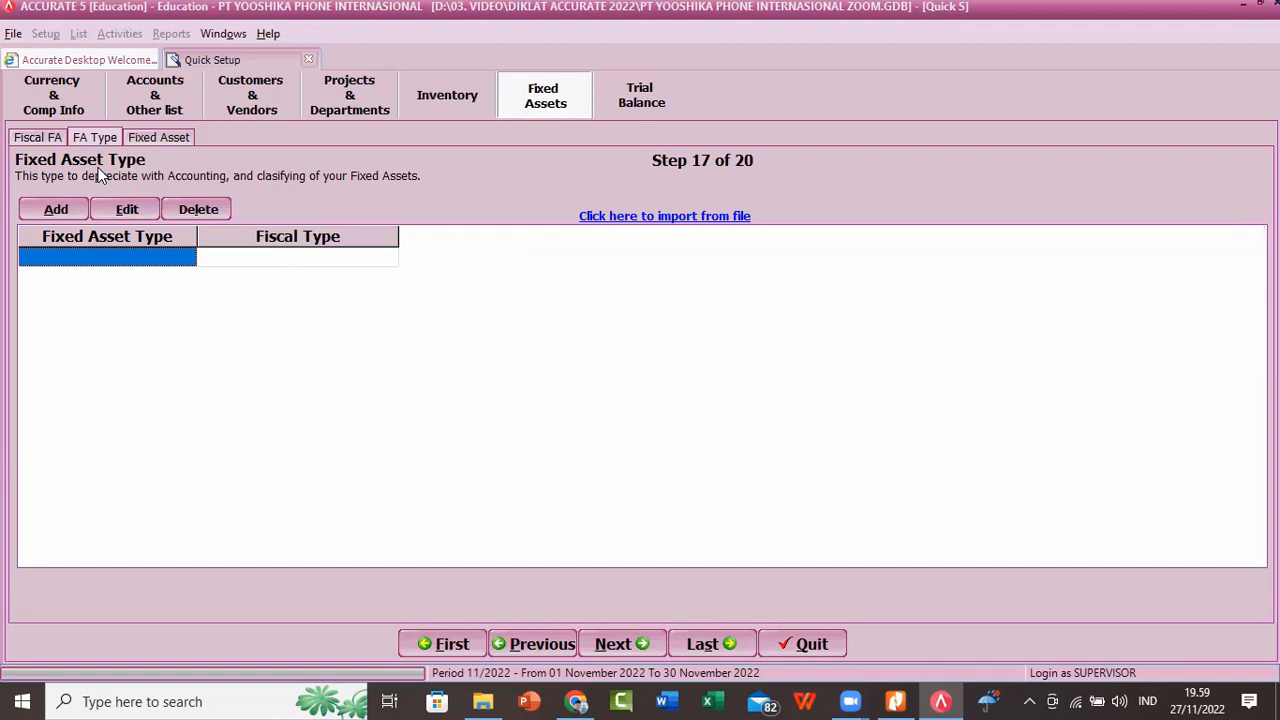
{"action": "left_click", "coordinate": [150, 136]}
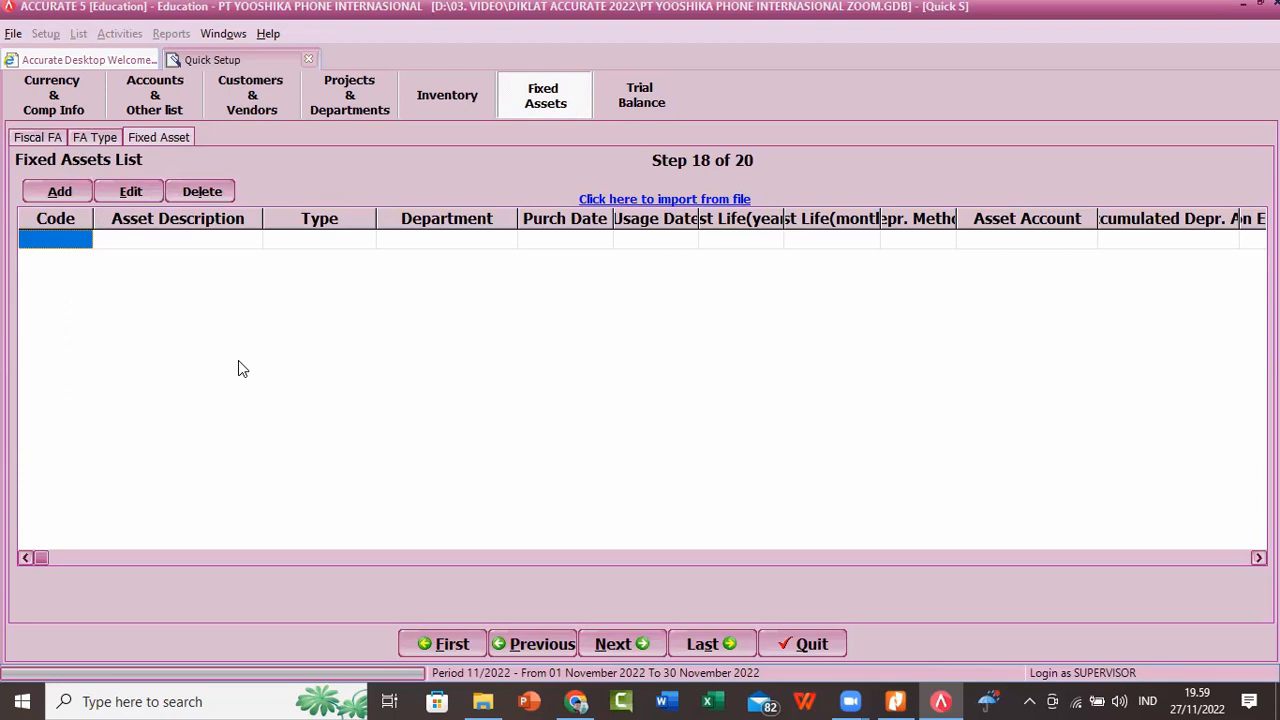
Step: Start a file import for the fiscal fixed asset types and open the selection of the import file
{"action": "left_click", "coordinate": [26, 140]}
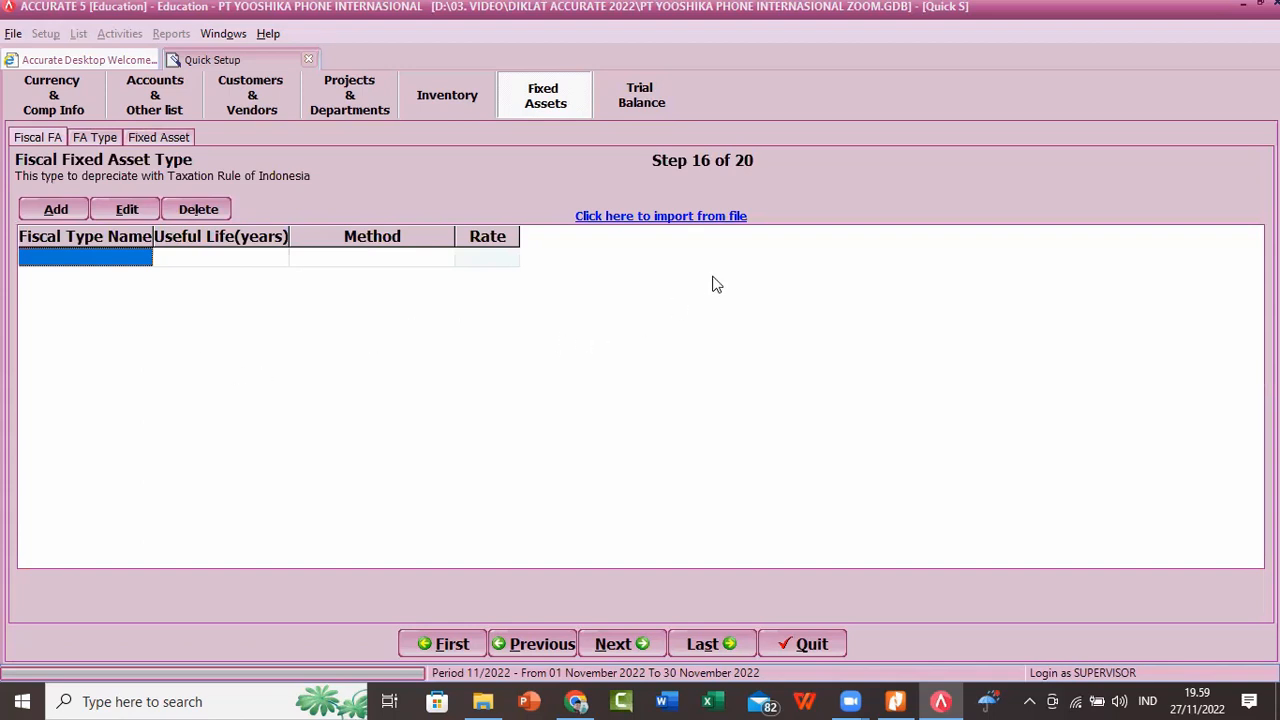
{"action": "left_click", "coordinate": [675, 222]}
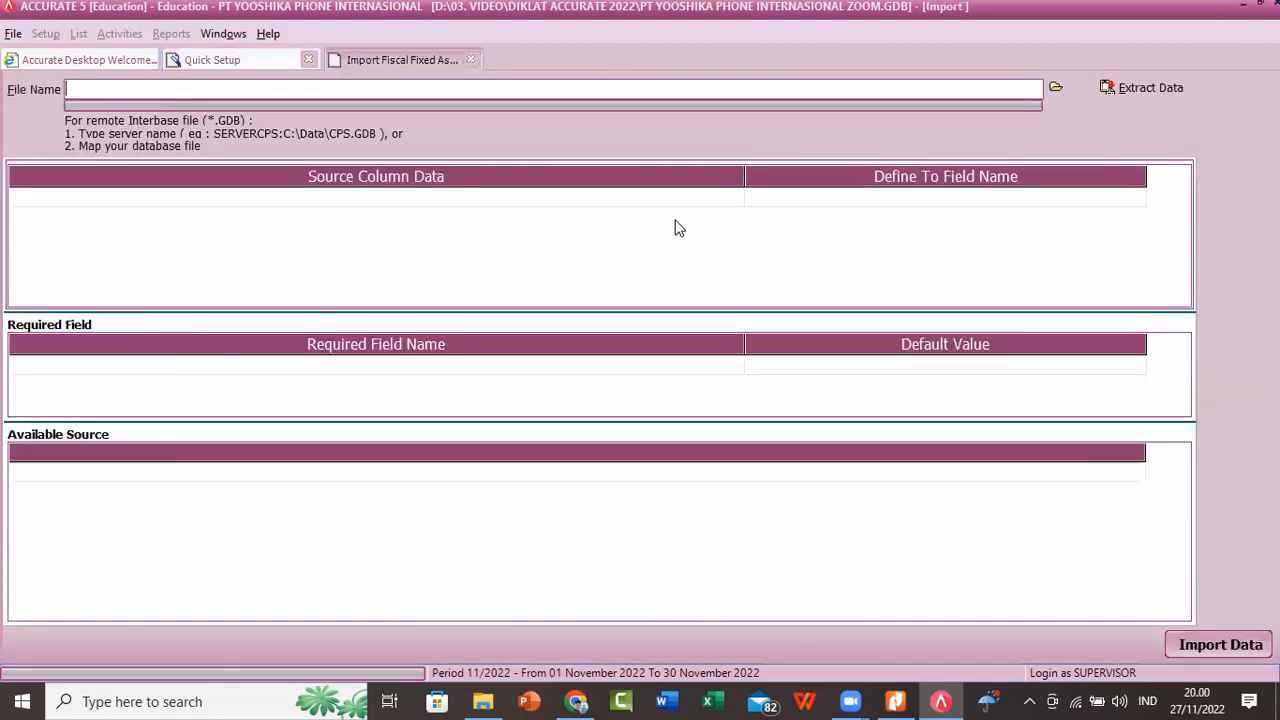
{"action": "left_click", "coordinate": [1057, 89]}
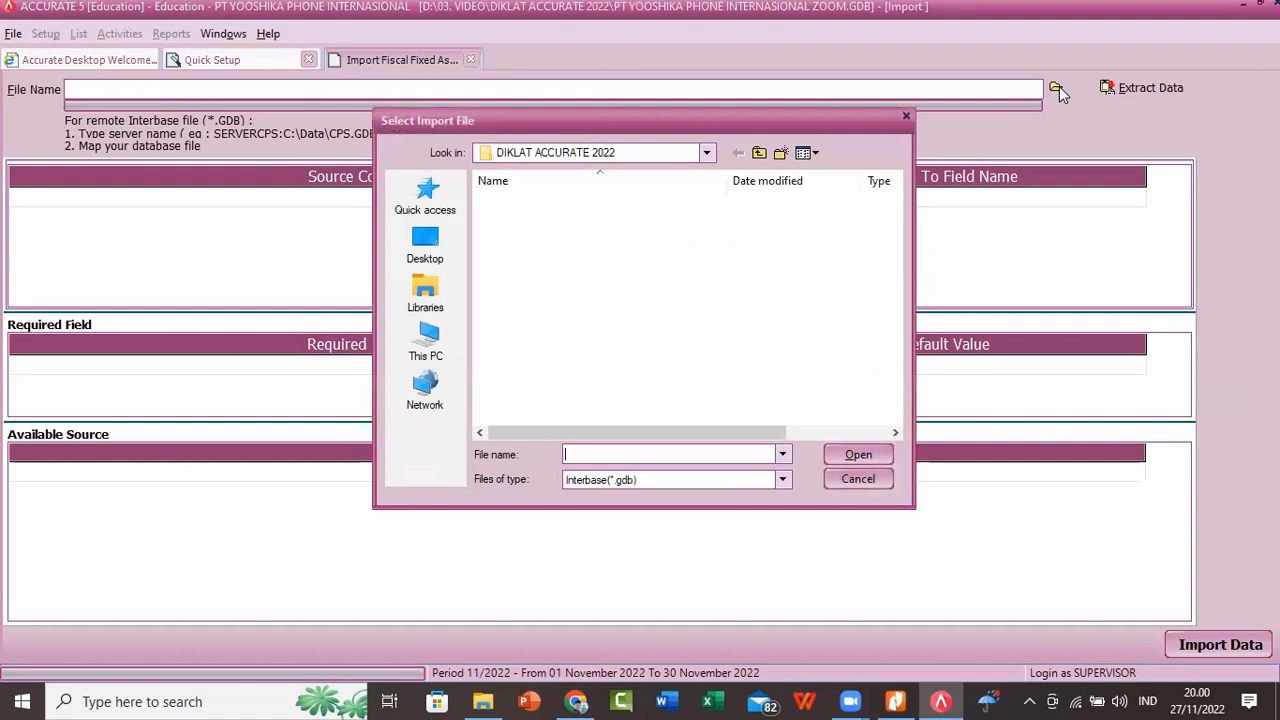
Step: Browse to D:\01. VISKA DOKUMEN\04. BUKU-BUKU\ACCURATE\ACCURATE 5 BUKU PINK REV DES 21\EXCEL PT YOOSHIKA 2022 EDU 5 ACCURATE
{"action": "left_click", "coordinate": [706, 155]}
{"action": "left_click", "coordinate": [706, 155]}
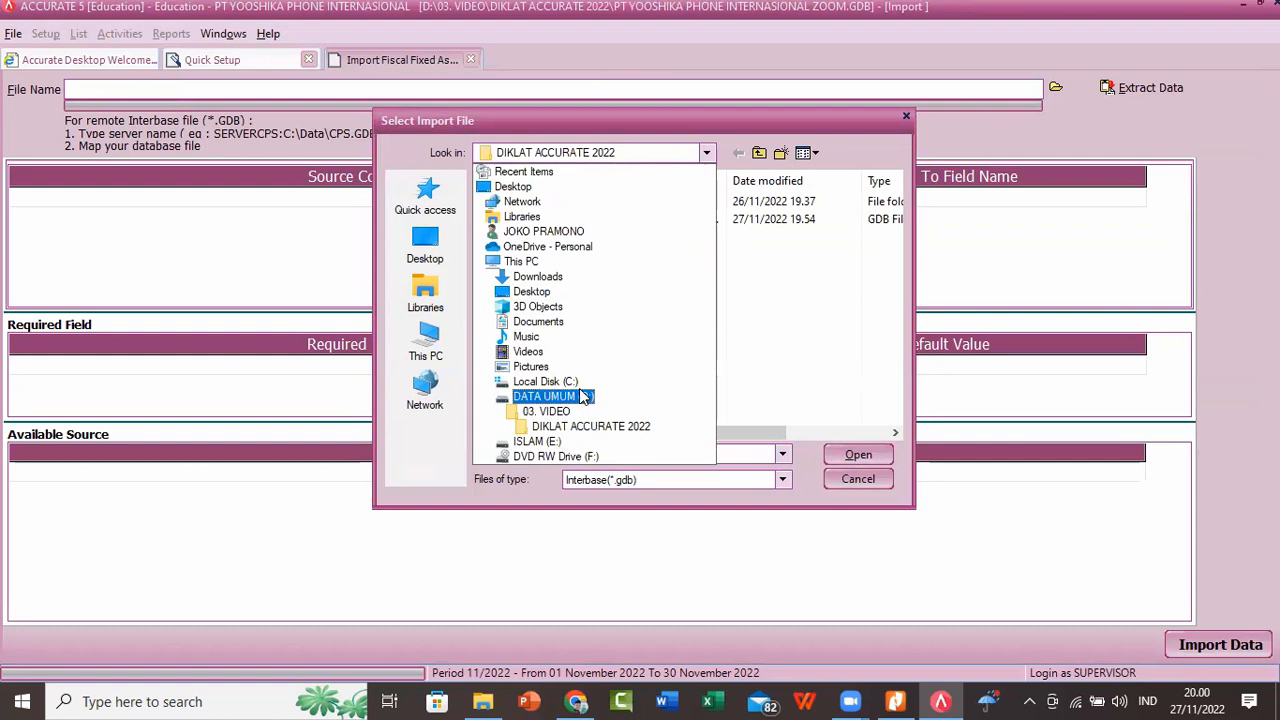
{"action": "left_click", "coordinate": [584, 396]}
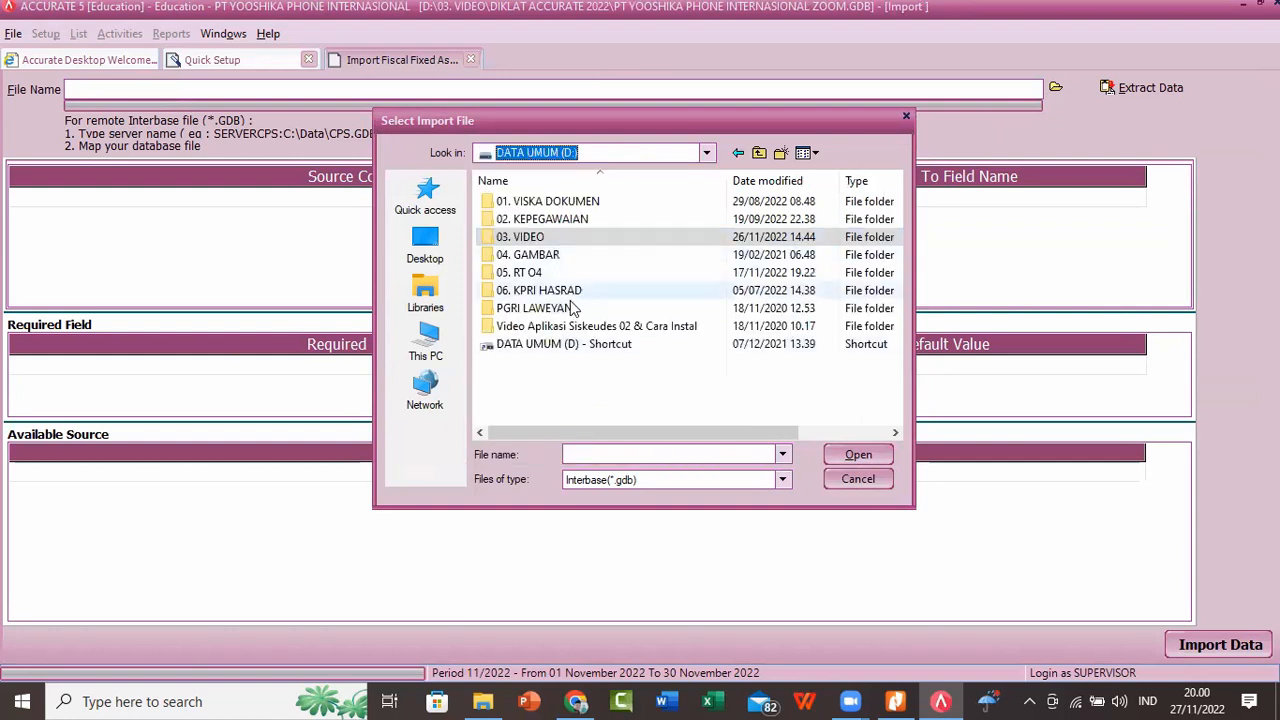
{"action": "double_click", "coordinate": [548, 203]}
{"action": "double_click", "coordinate": [543, 257]}
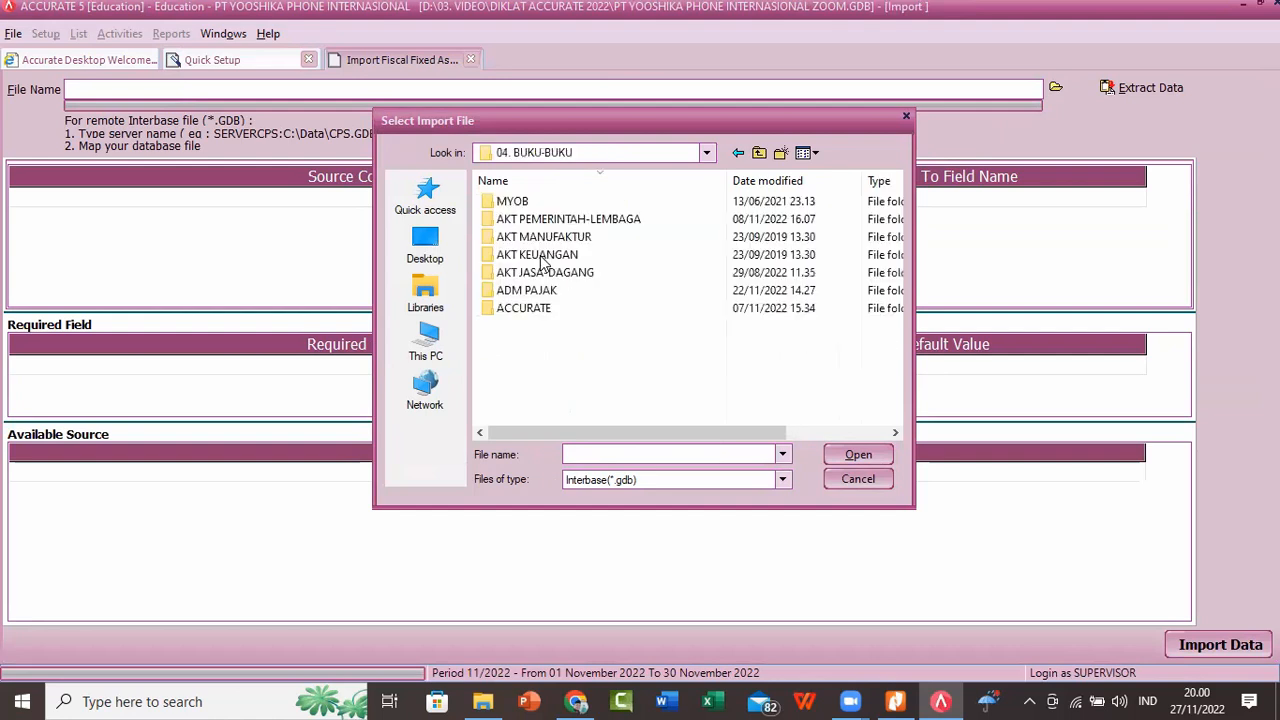
{"action": "double_click", "coordinate": [549, 309]}
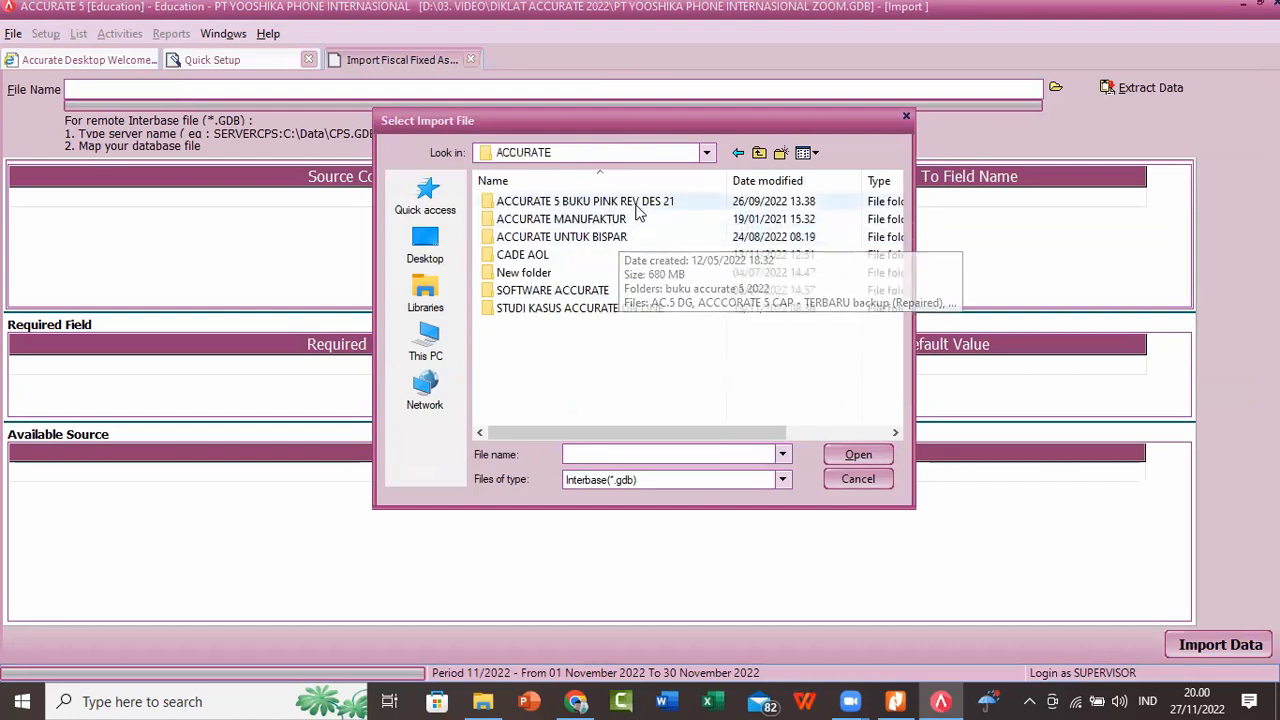
{"action": "double_click", "coordinate": [635, 202]}
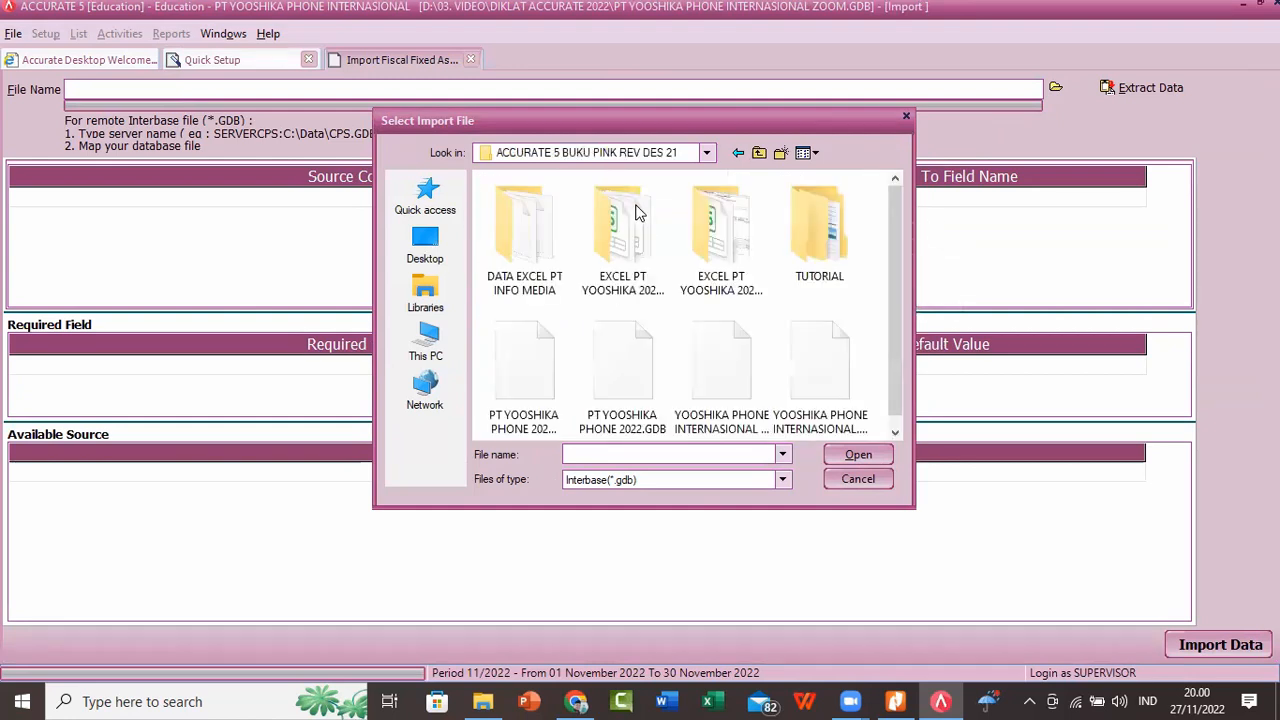
{"action": "double_click", "coordinate": [717, 232]}
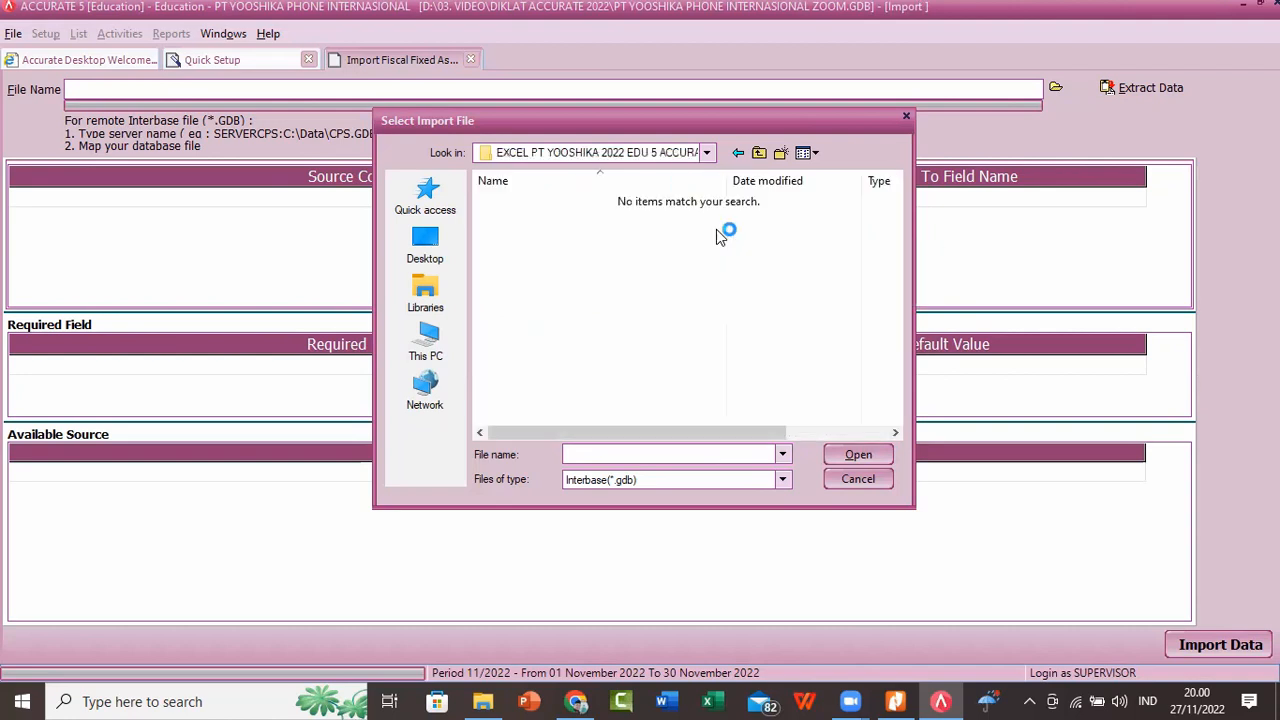
Step: Show Excel (*.xls) files, load "5. TIPE AKTIVA TETAP PAJAK-yooshika phone" as the import file and extract its data
{"action": "left_click", "coordinate": [782, 480]}
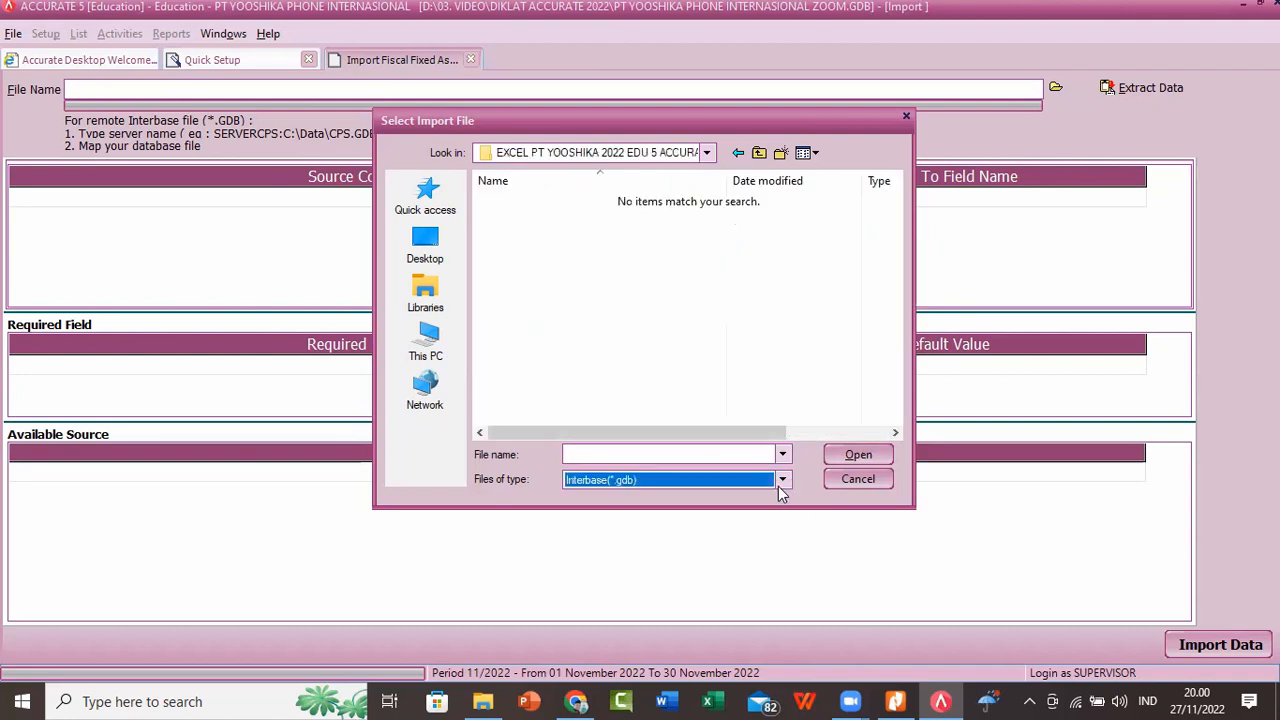
{"action": "left_click", "coordinate": [781, 482]}
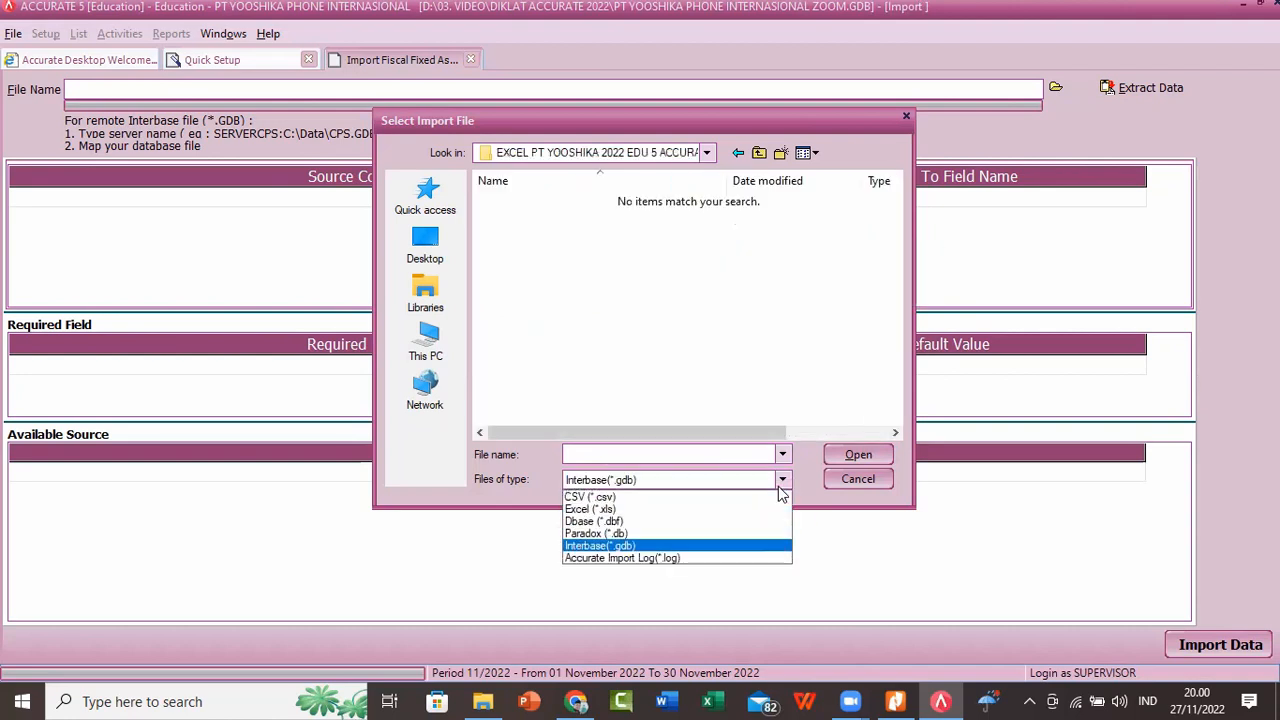
{"action": "left_click", "coordinate": [720, 512]}
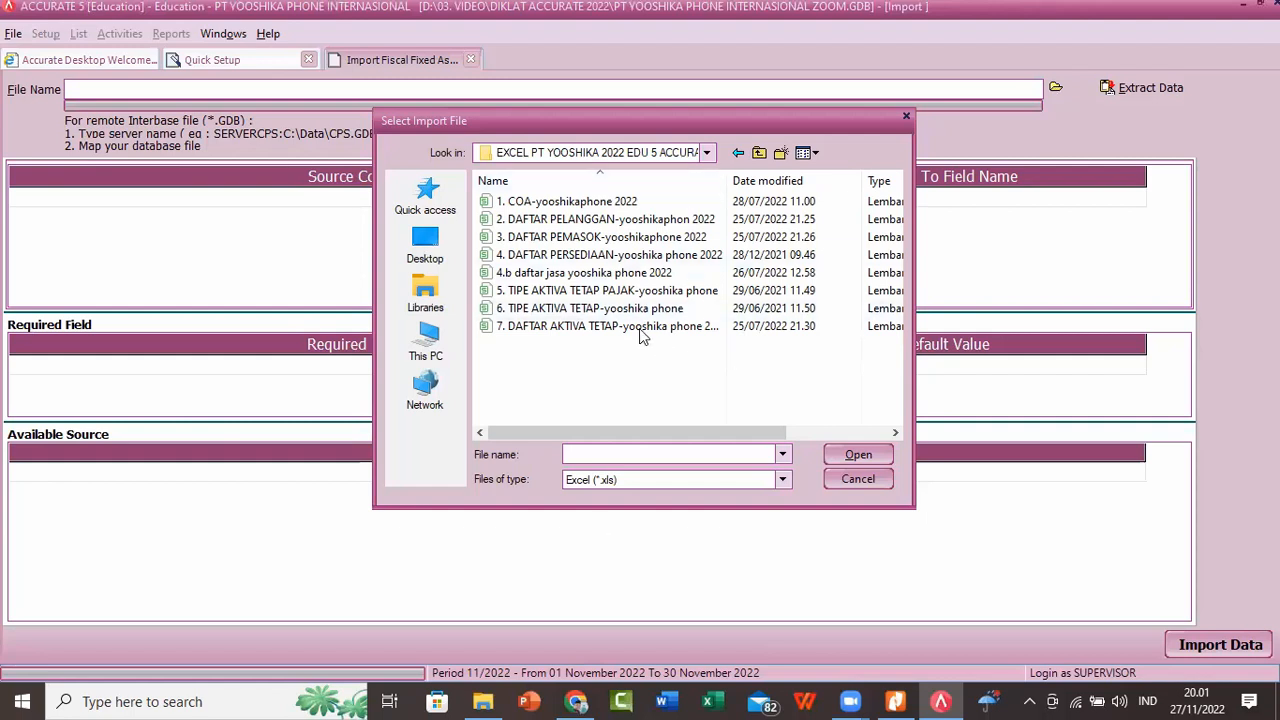
{"action": "left_click", "coordinate": [605, 291]}
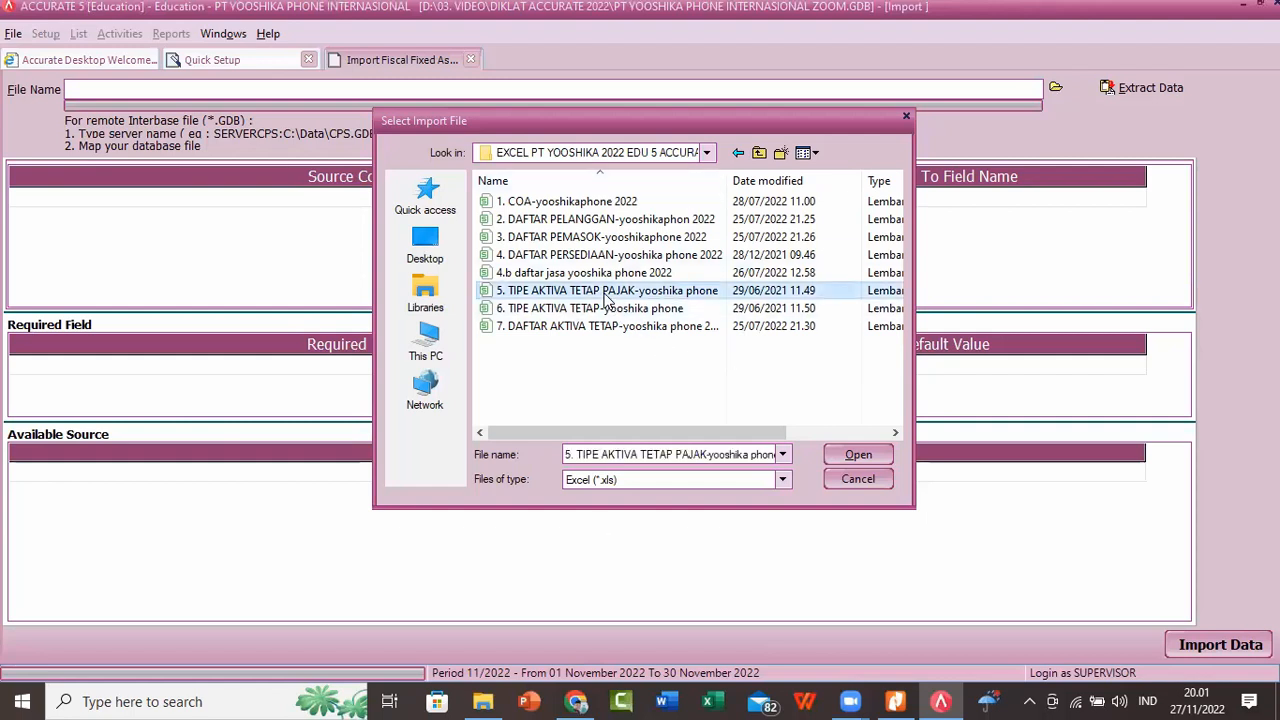
{"action": "left_click", "coordinate": [858, 455]}
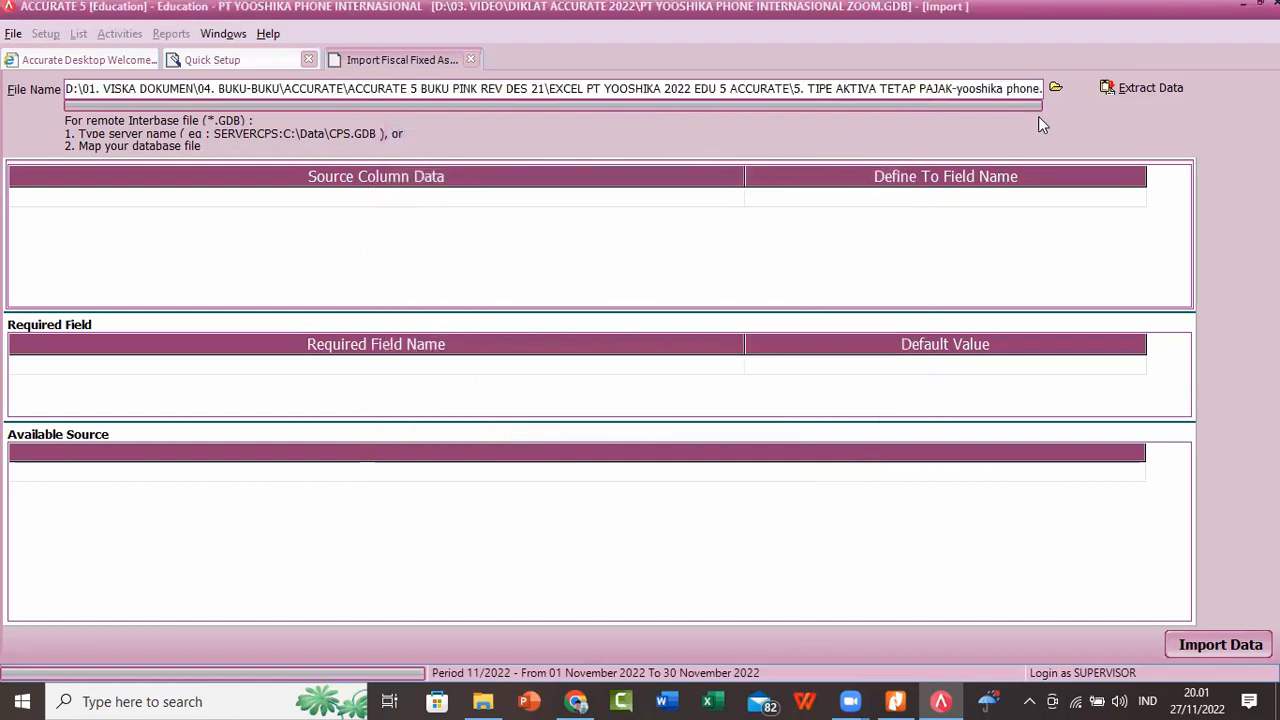
{"action": "left_click", "coordinate": [1123, 90]}
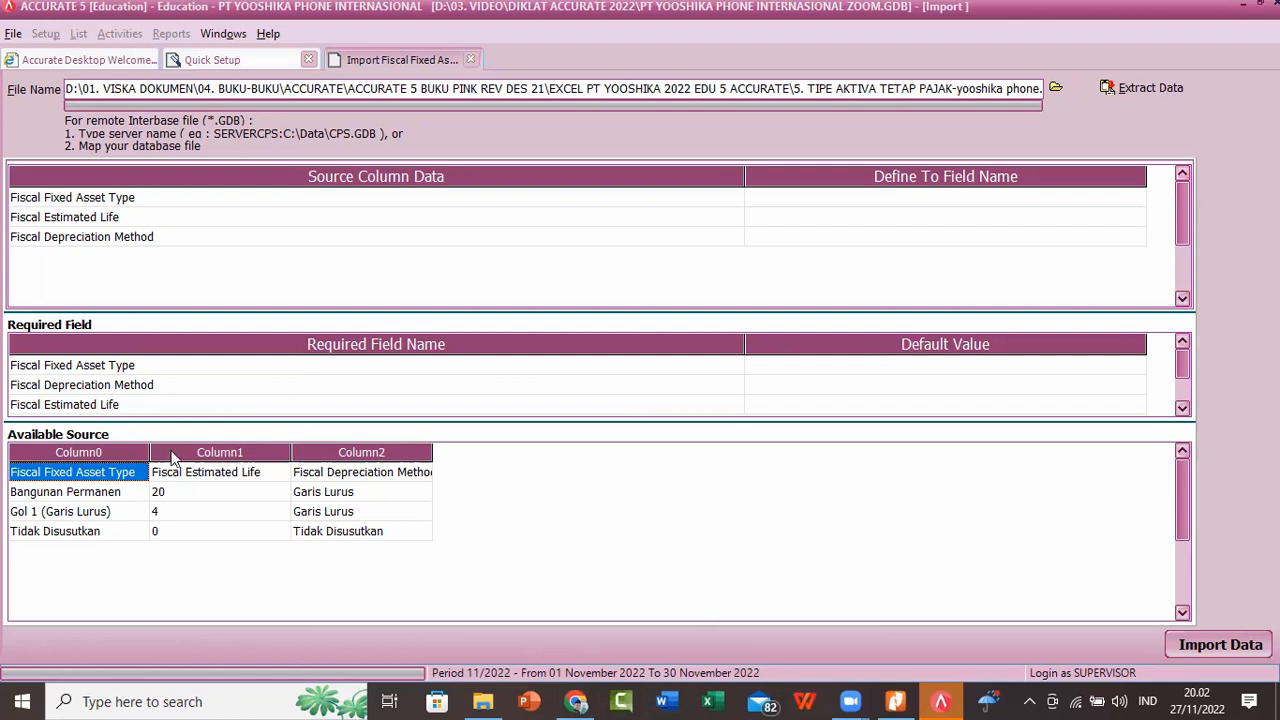
Step: Delete the heading row Fiscal Fixed Asset Type from the available source data
{"action": "right_click", "coordinate": [125, 482]}
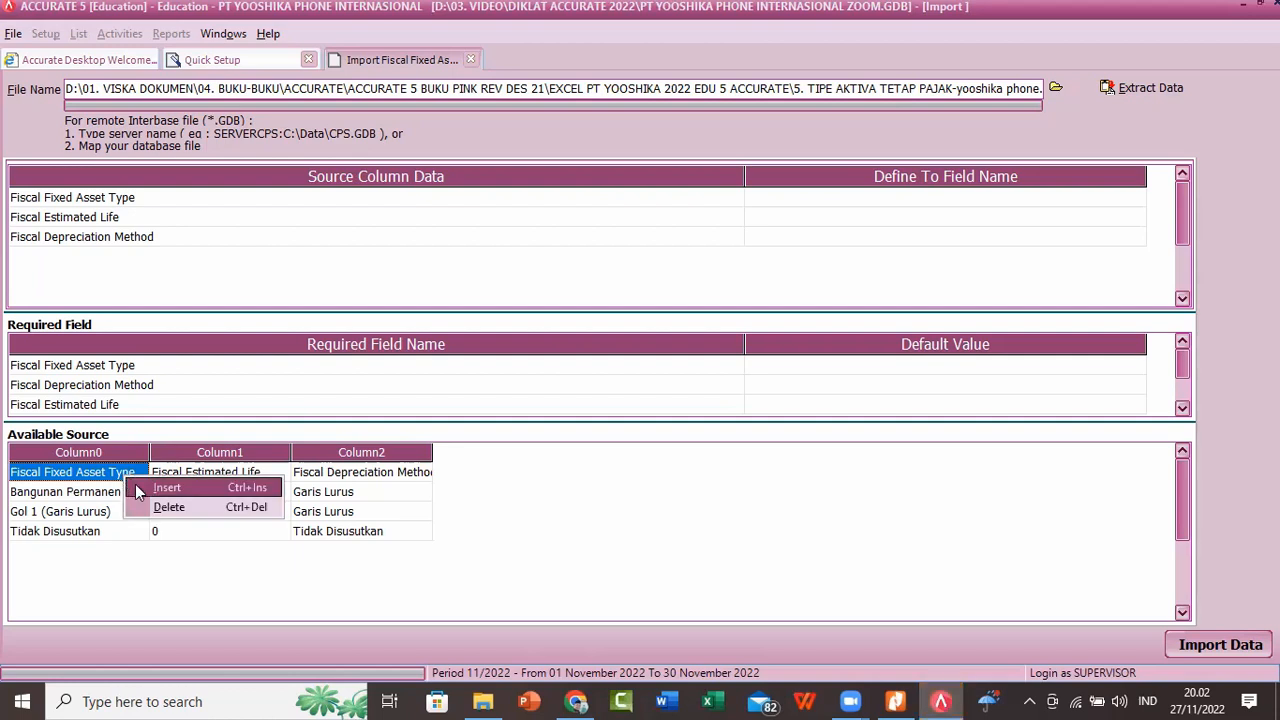
{"action": "left_click", "coordinate": [165, 507]}
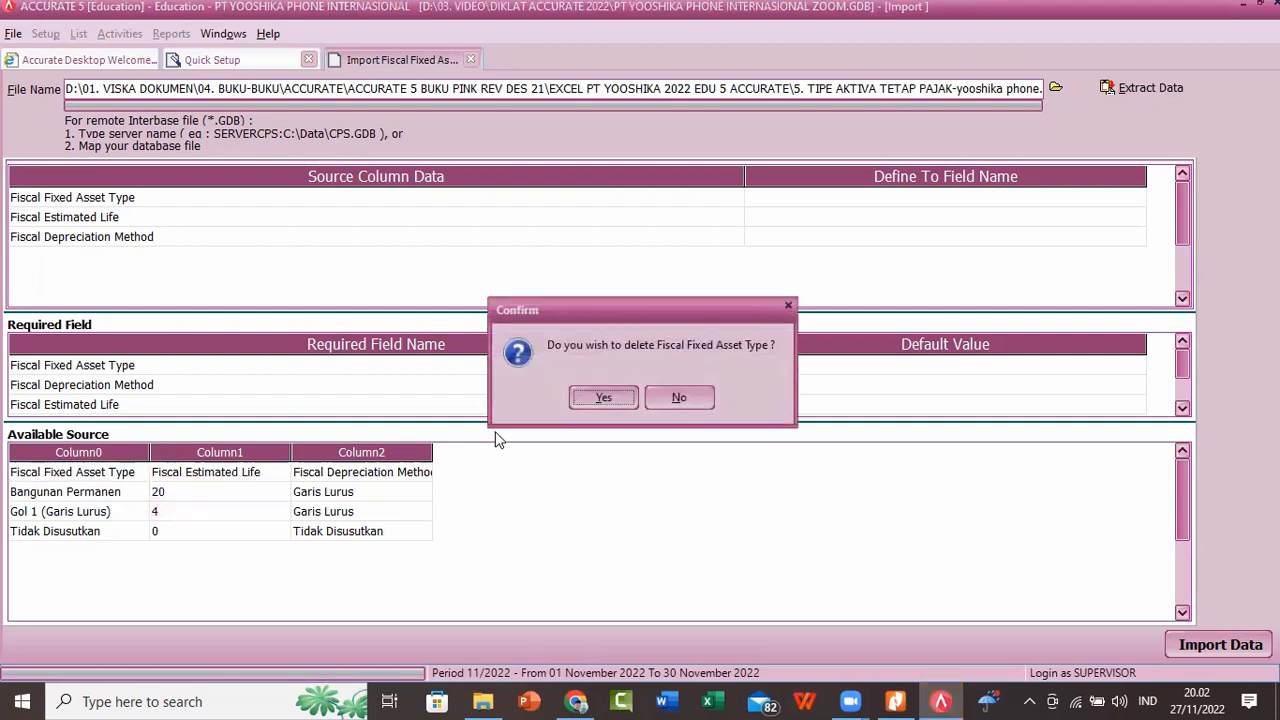
{"action": "left_click", "coordinate": [602, 398]}
Step: Map the source columns Fiscal Fixed Asset Type and Fiscal Estimated Life to the fields of the same names
{"action": "left_click_drag", "start_coordinate": [745, 170], "coordinate": [296, 205]}
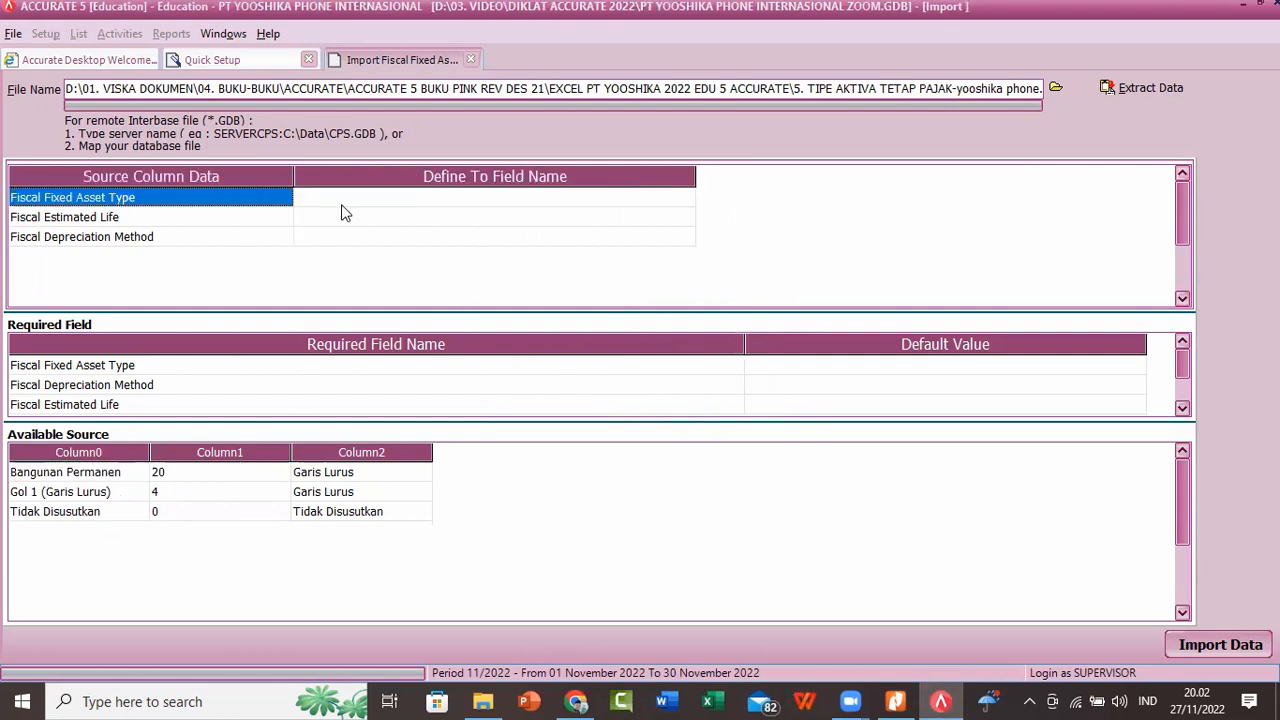
{"action": "left_click", "coordinate": [344, 201]}
{"action": "left_click", "coordinate": [573, 204]}
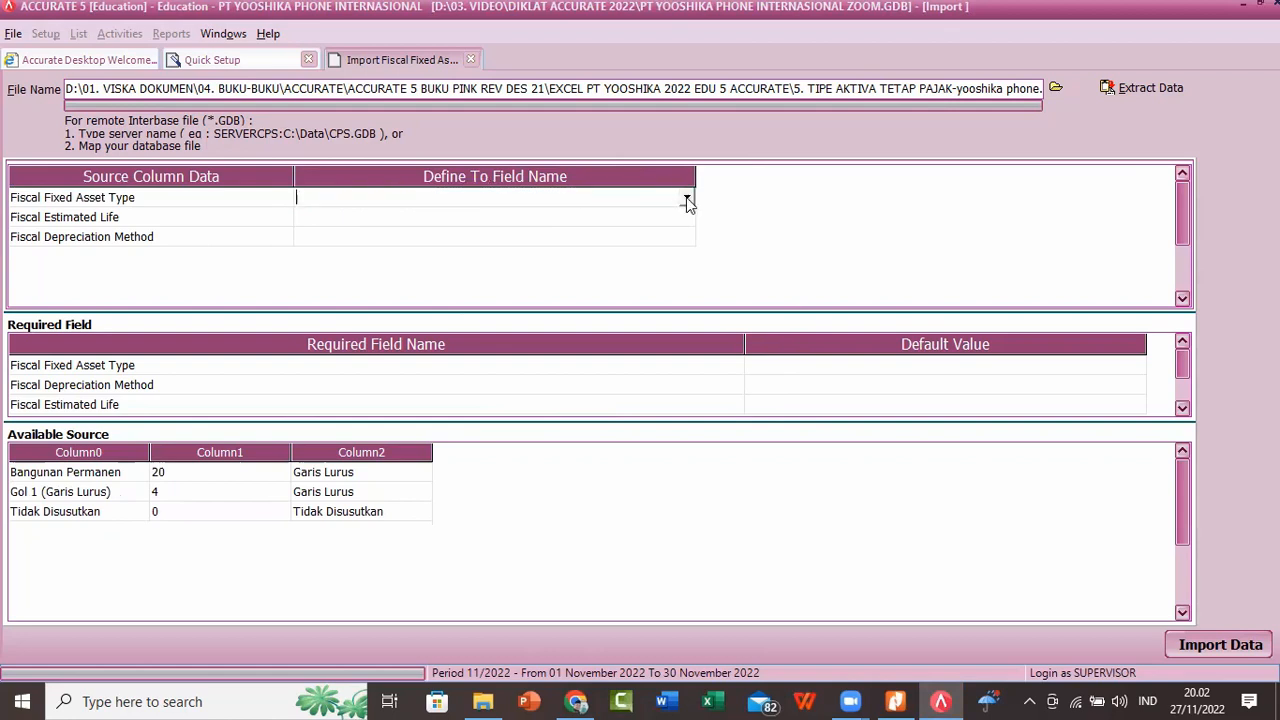
{"action": "left_click", "coordinate": [687, 200]}
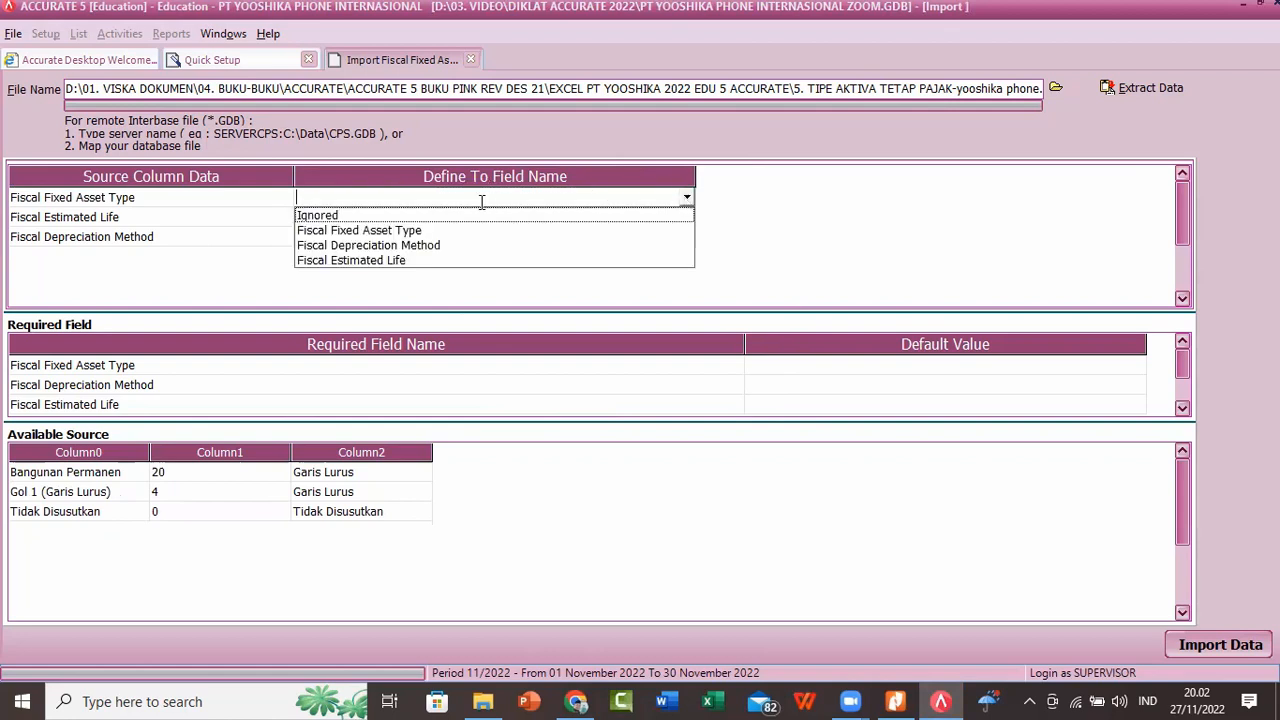
{"action": "left_click", "coordinate": [418, 232]}
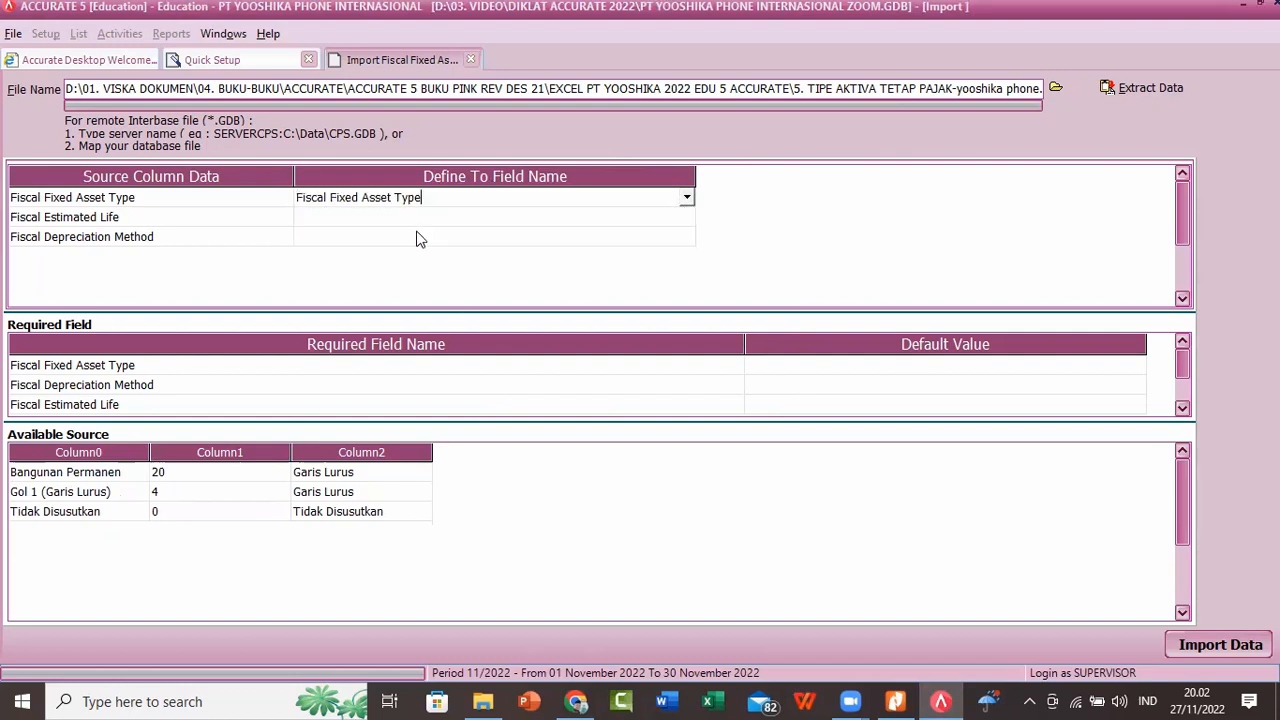
{"action": "left_click", "coordinate": [640, 224]}
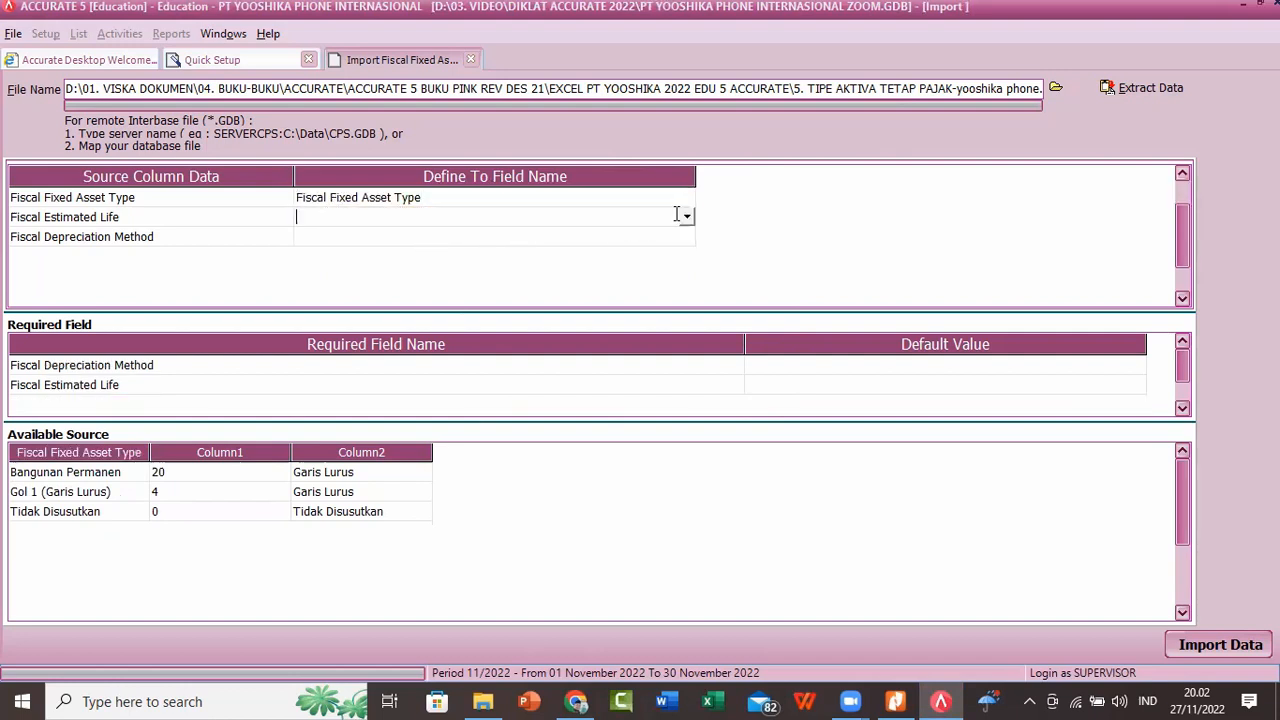
{"action": "left_click", "coordinate": [687, 218]}
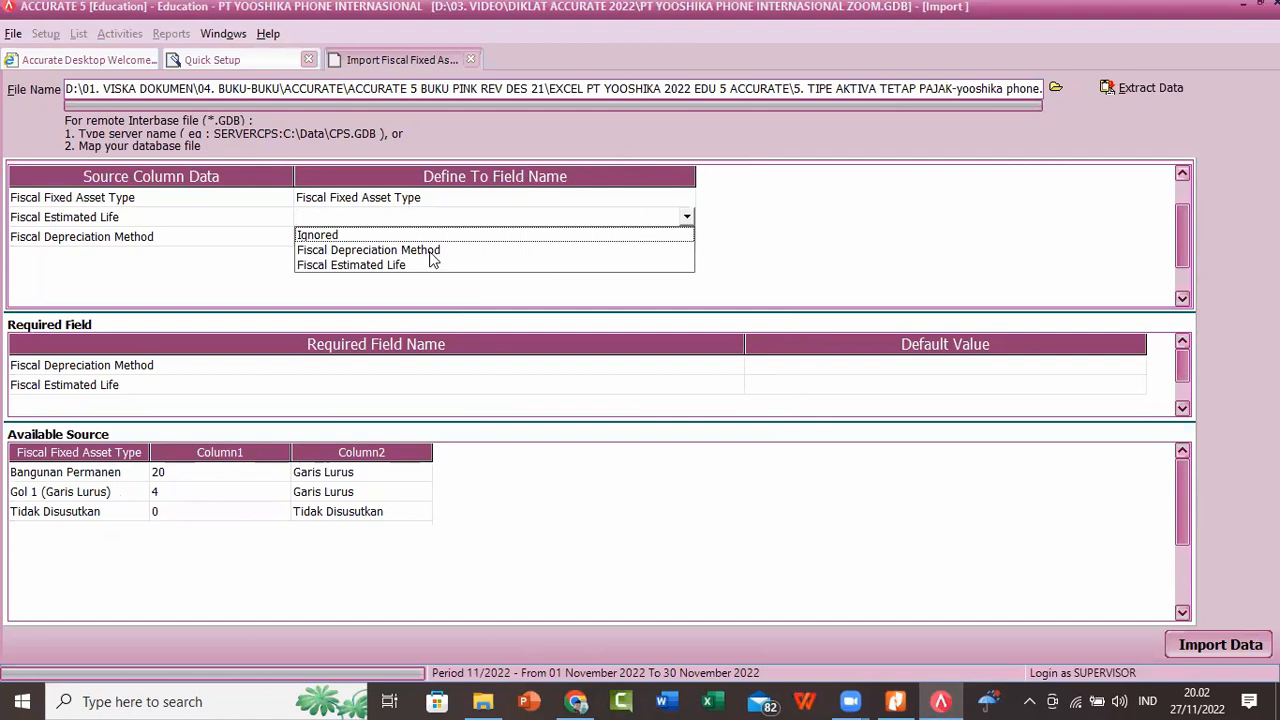
{"action": "left_click", "coordinate": [399, 265]}
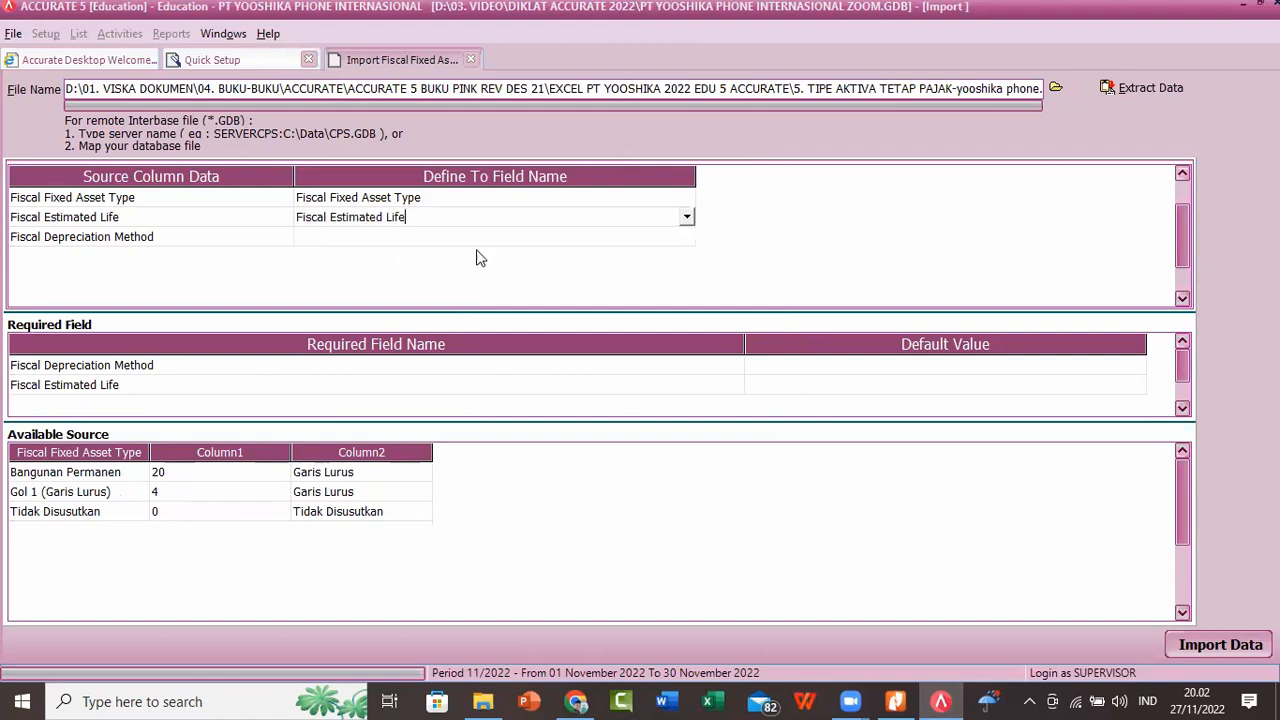
Step: Map the Fiscal Depreciation Method column to its field, defining Garis Lurus as Straight Line Method and Tidak Disusutkan as Non Depreciable
{"action": "left_click", "coordinate": [671, 240]}
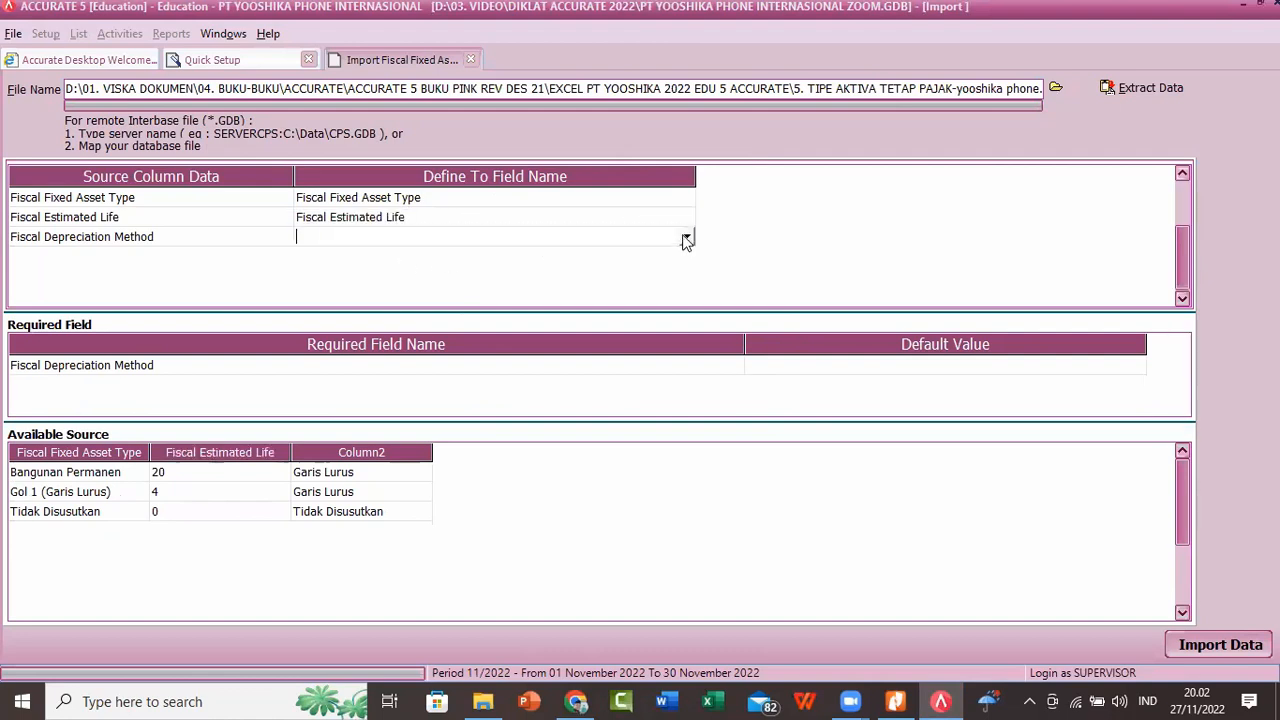
{"action": "left_click", "coordinate": [687, 236]}
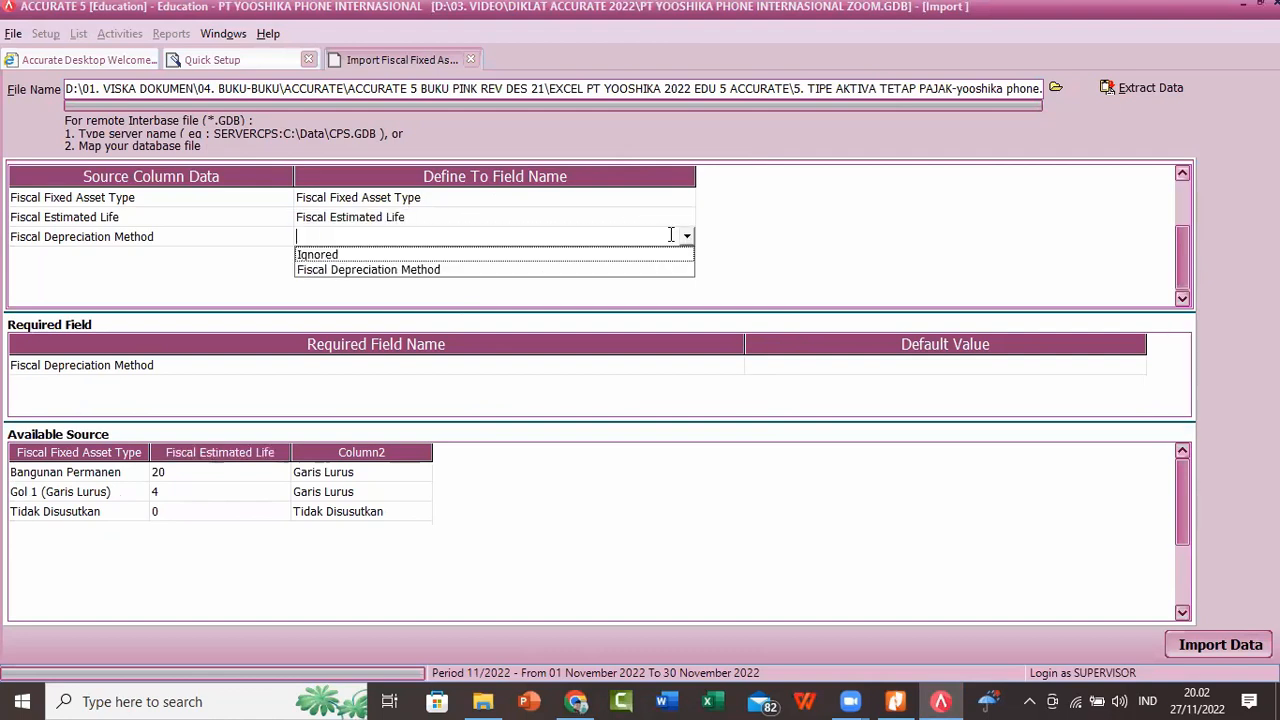
{"action": "left_click", "coordinate": [435, 272]}
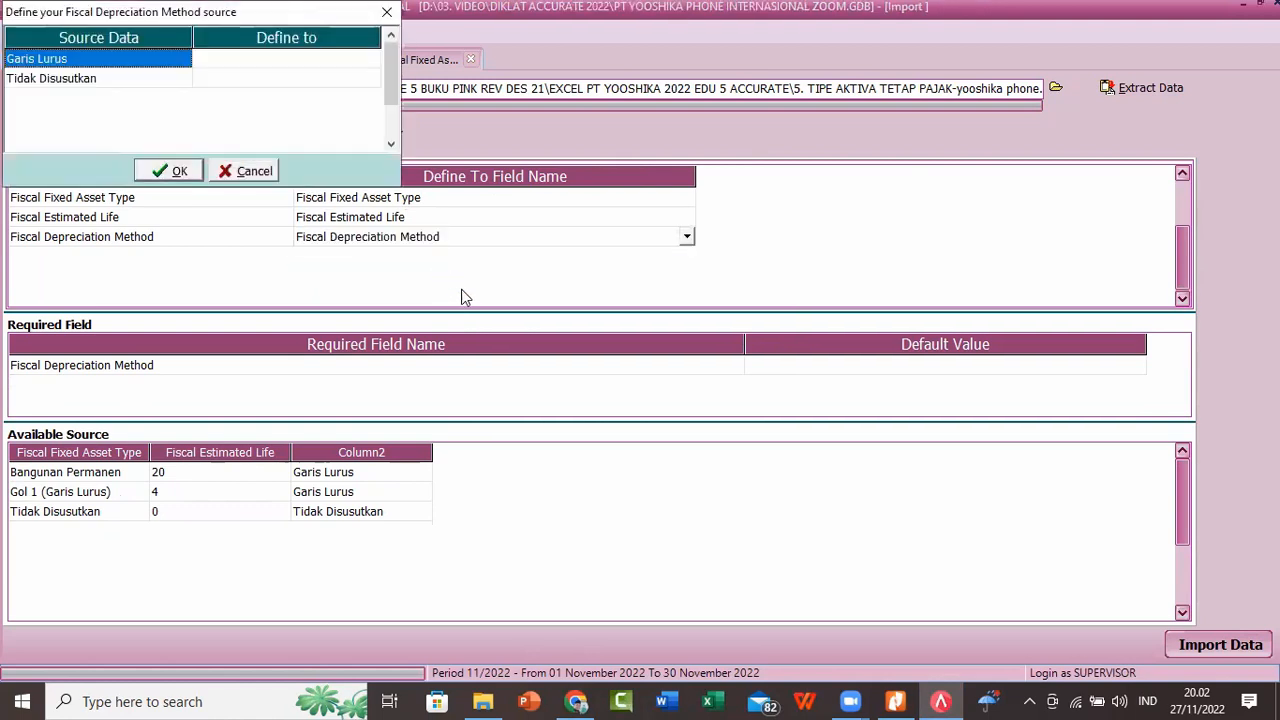
{"action": "left_click", "coordinate": [356, 61]}
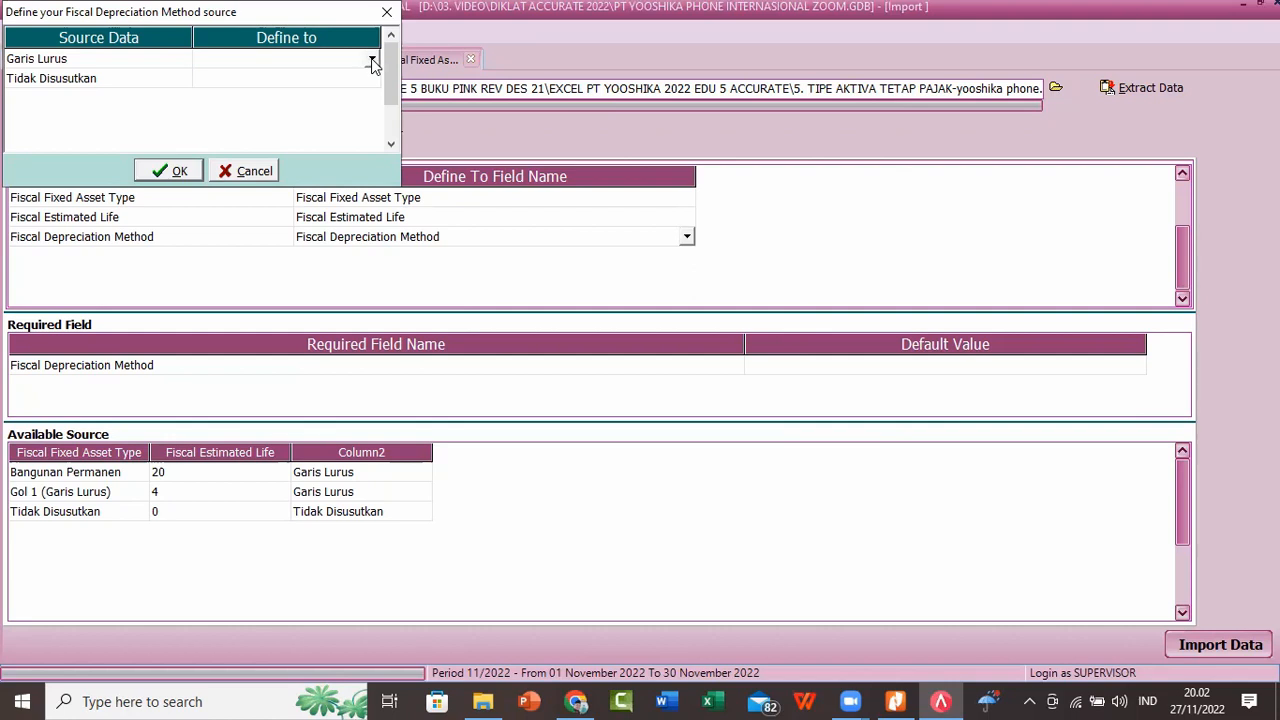
{"action": "left_click", "coordinate": [372, 60]}
{"action": "left_click", "coordinate": [322, 90]}
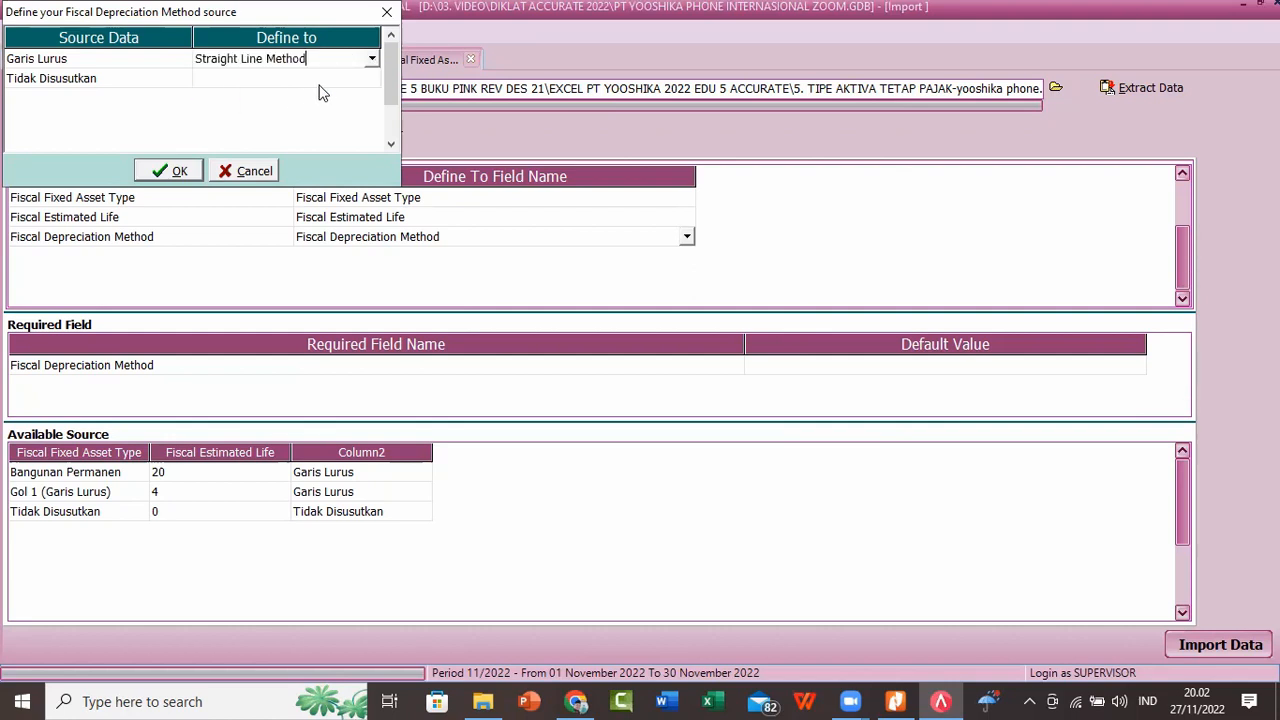
{"action": "left_click", "coordinate": [343, 80]}
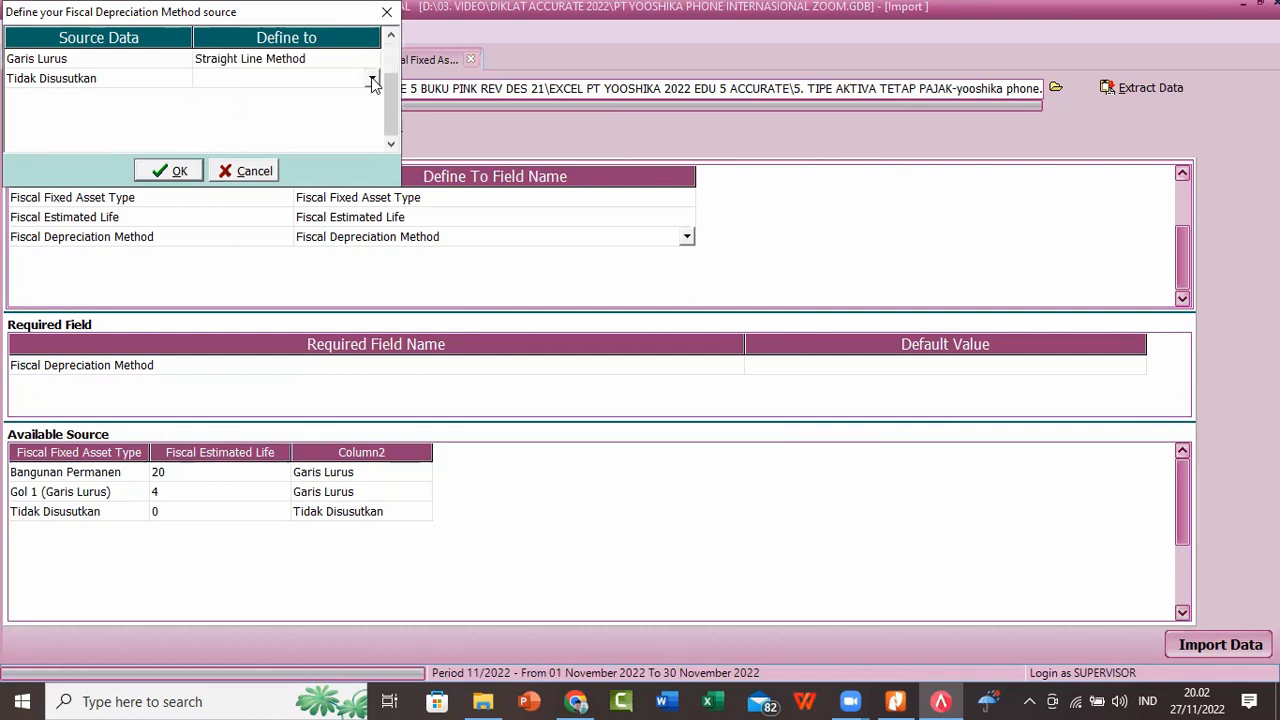
{"action": "left_click", "coordinate": [372, 79]}
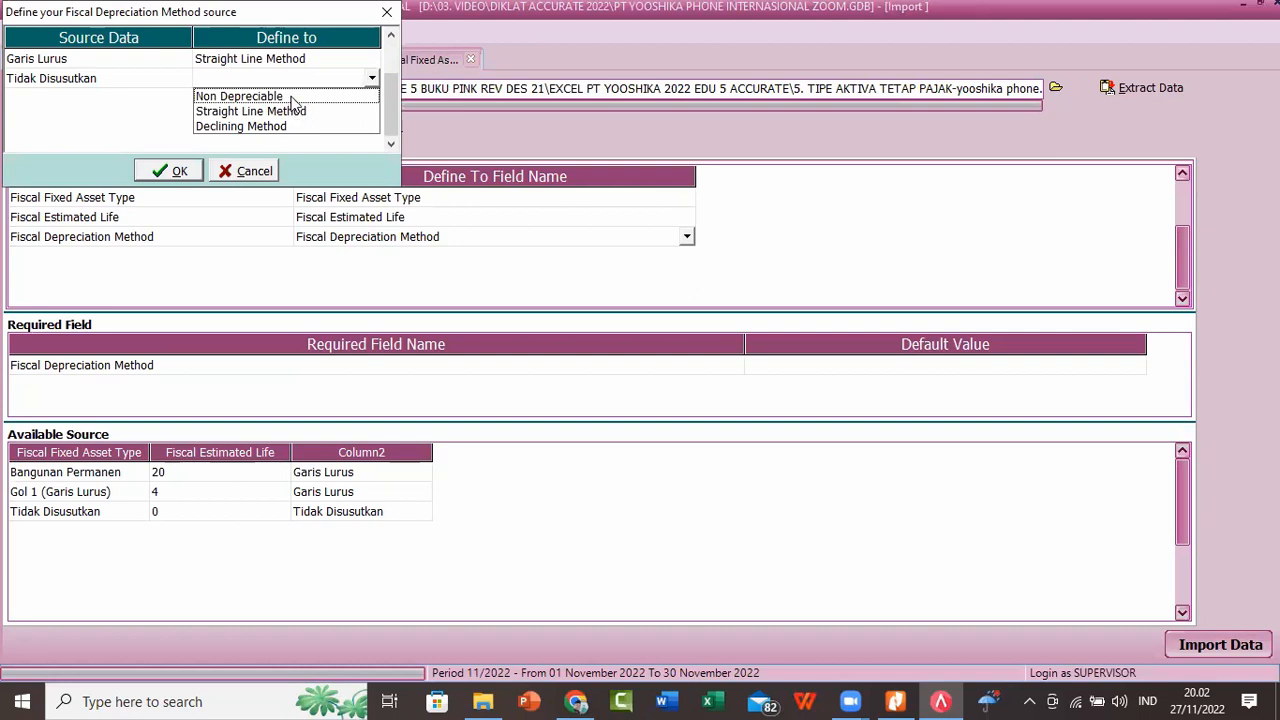
{"action": "left_click", "coordinate": [290, 98]}
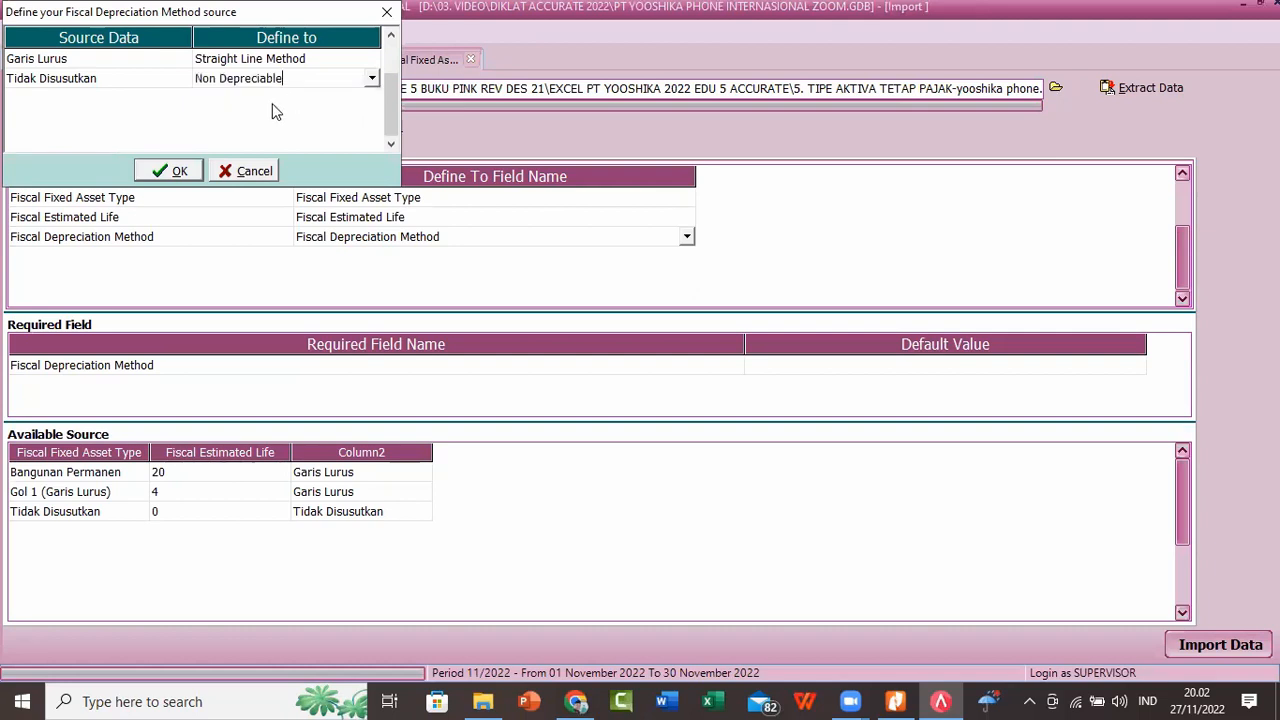
{"action": "left_click", "coordinate": [176, 171]}
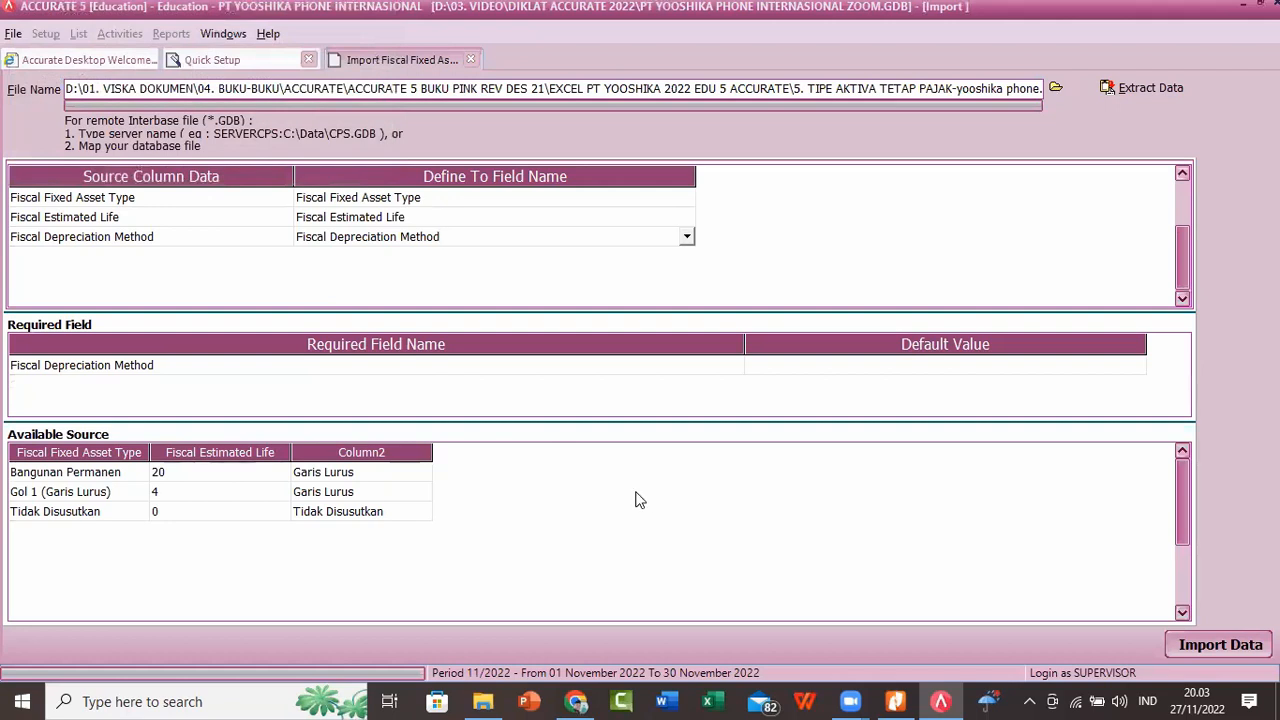
{"action": "left_click", "coordinate": [558, 218]}
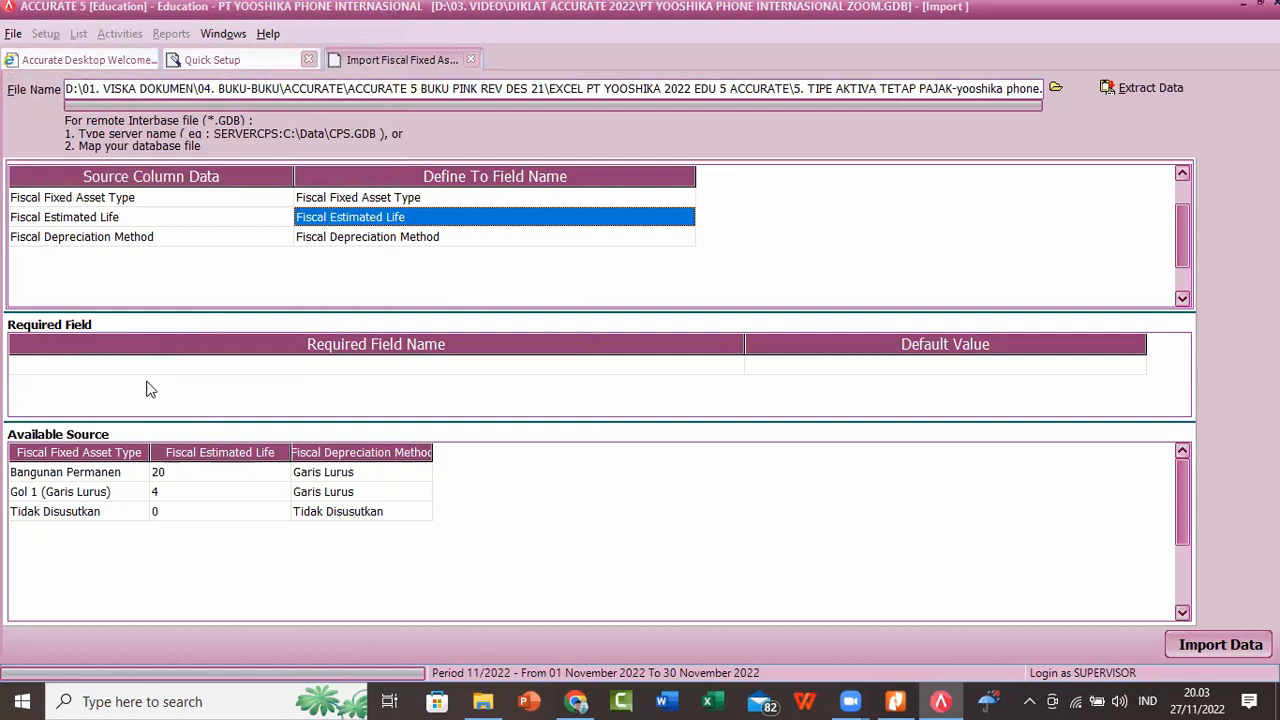
{"action": "left_click", "coordinate": [634, 641]}
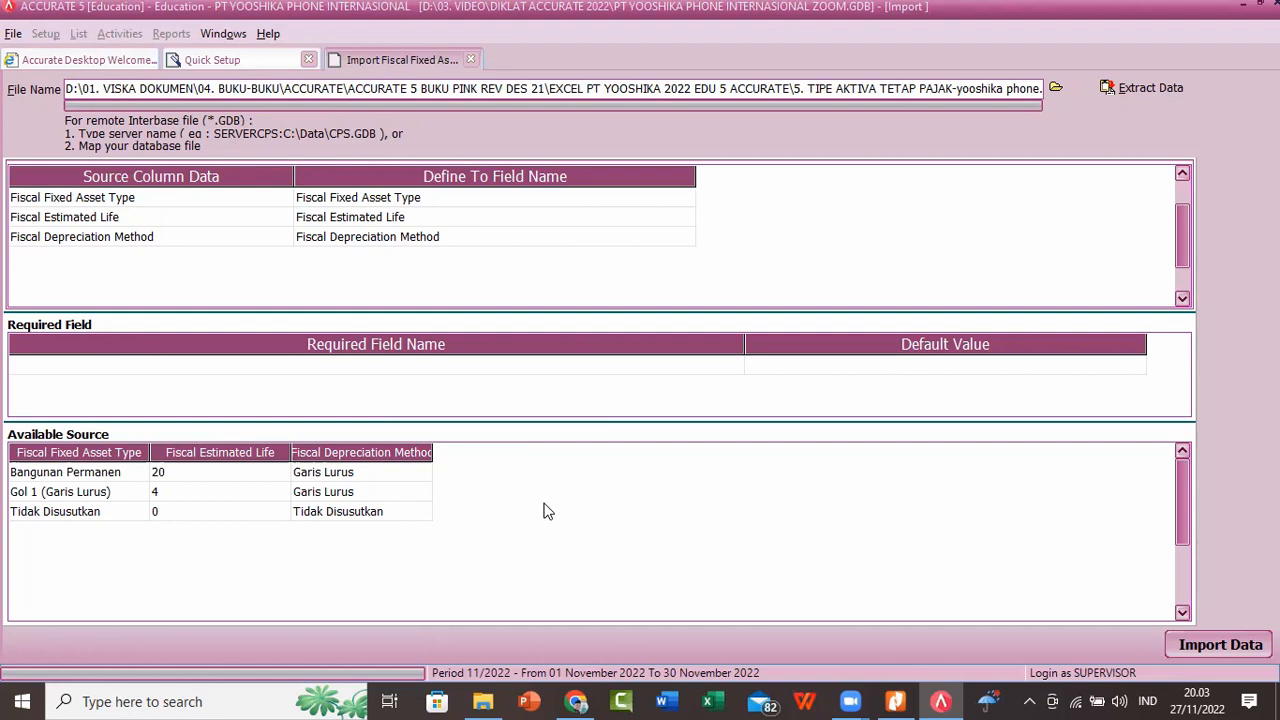
Step: Recheck how the Fiscal Depreciation Method values are defined, keep those definitions, and import the fiscal fixed asset types
{"action": "left_click", "coordinate": [463, 240]}
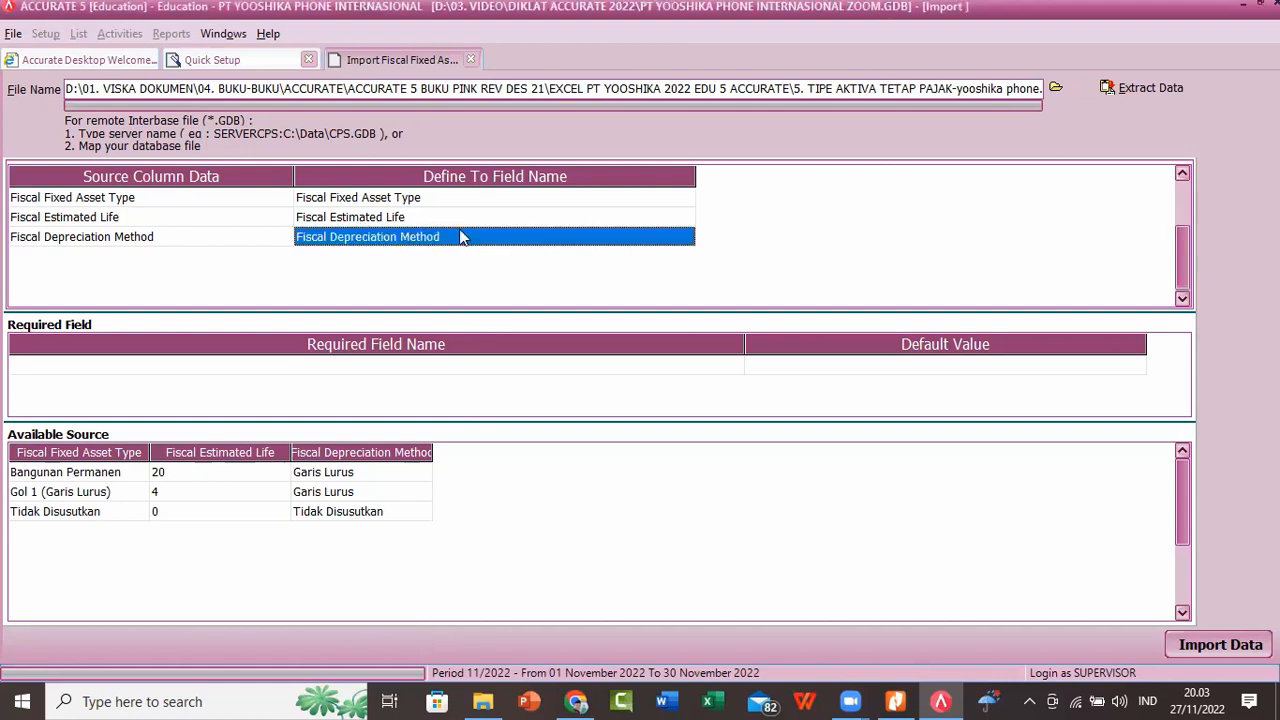
{"action": "left_click", "coordinate": [458, 220]}
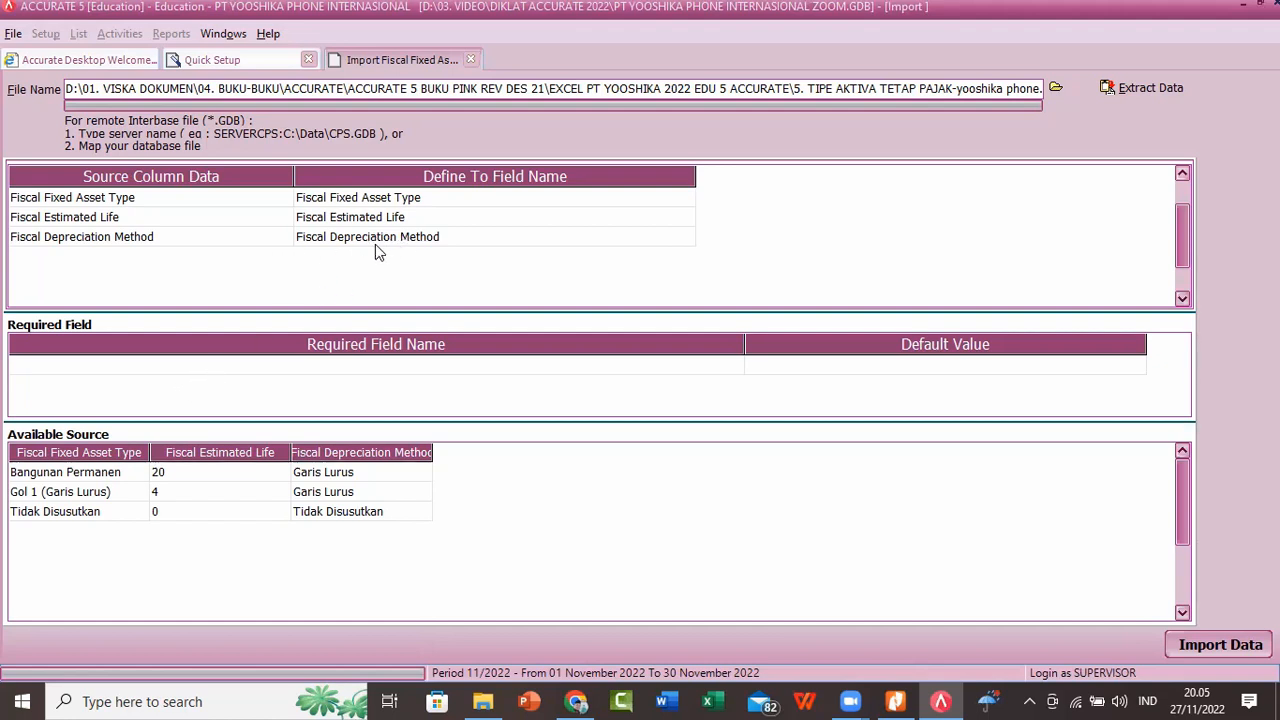
{"action": "left_click", "coordinate": [405, 240]}
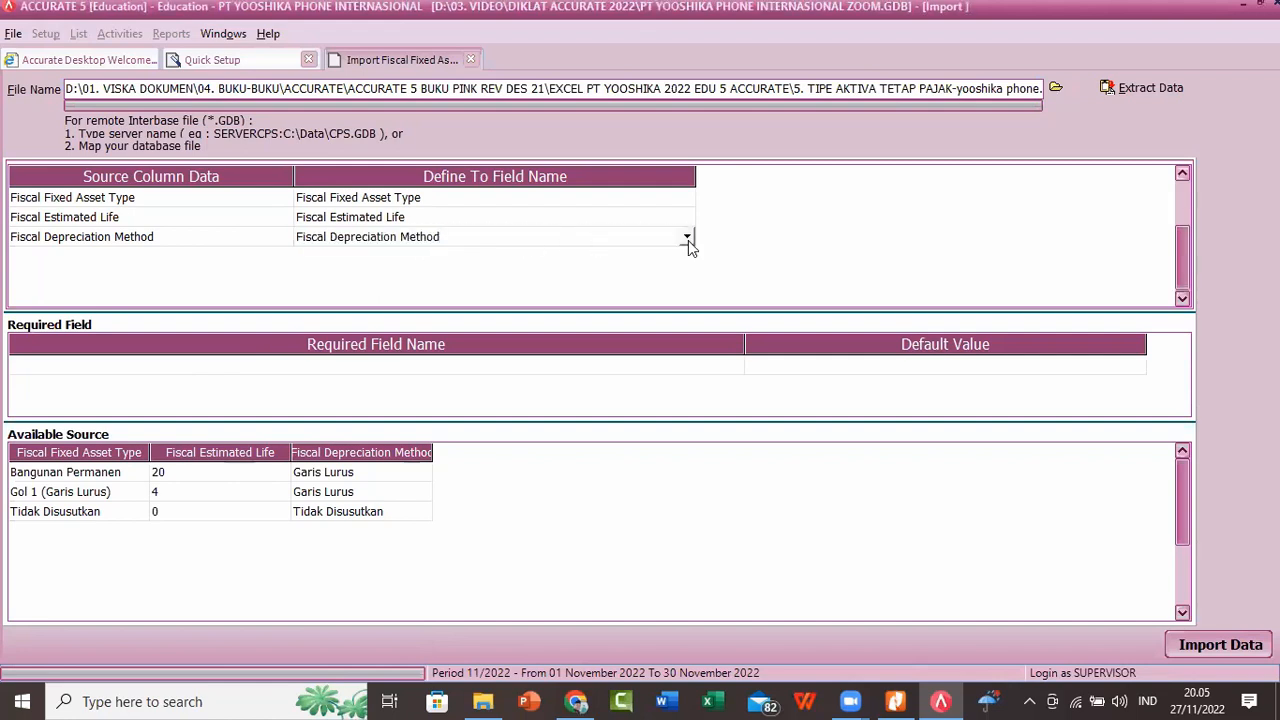
{"action": "left_click", "coordinate": [687, 237]}
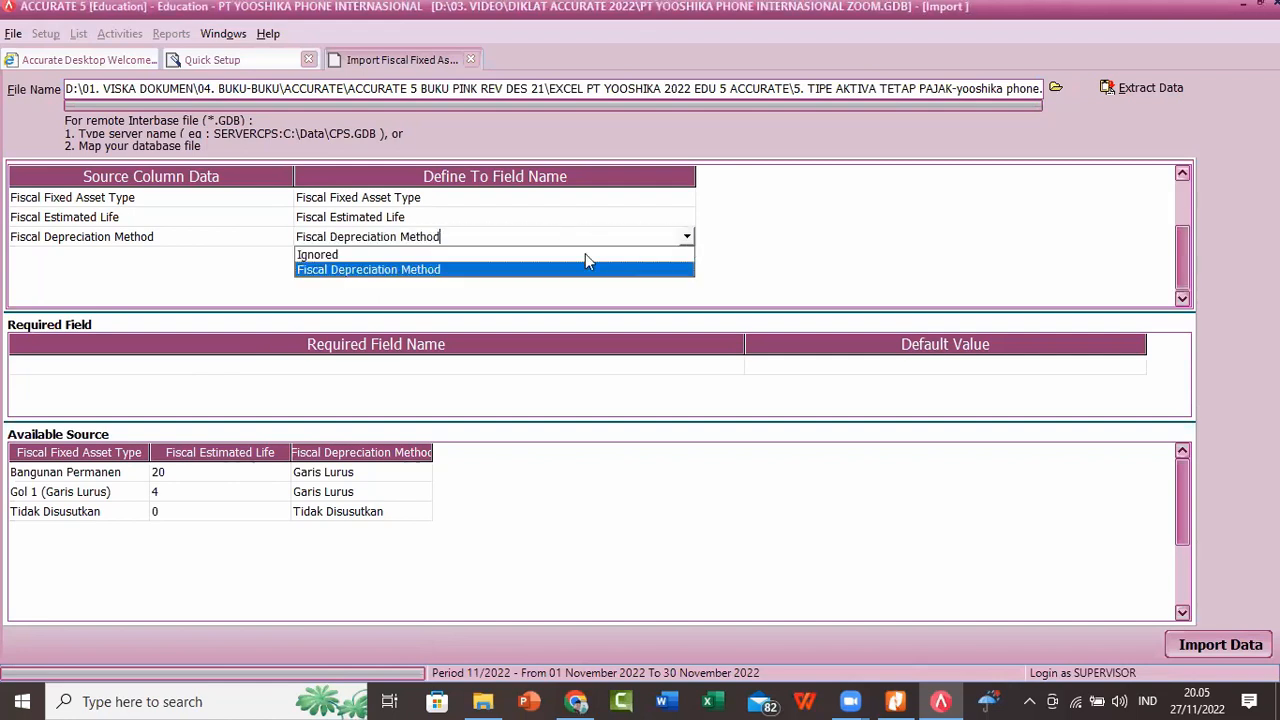
{"action": "left_click", "coordinate": [438, 270]}
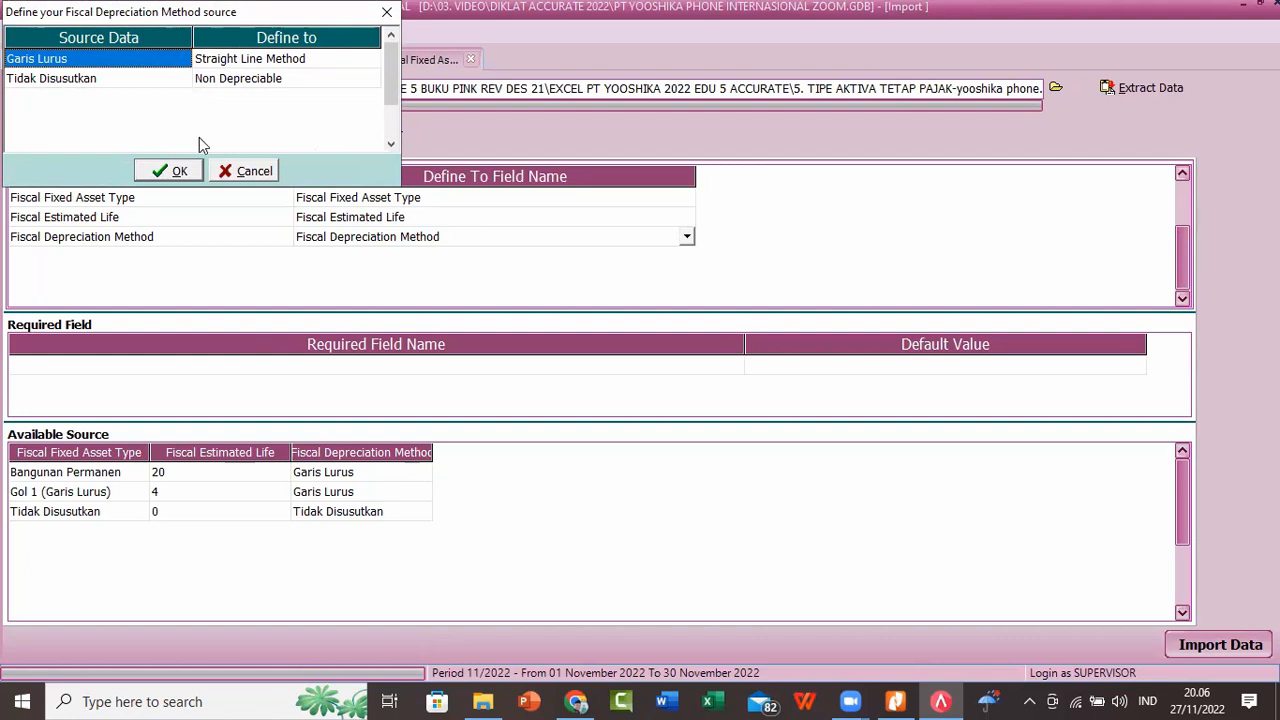
{"action": "left_click", "coordinate": [172, 171]}
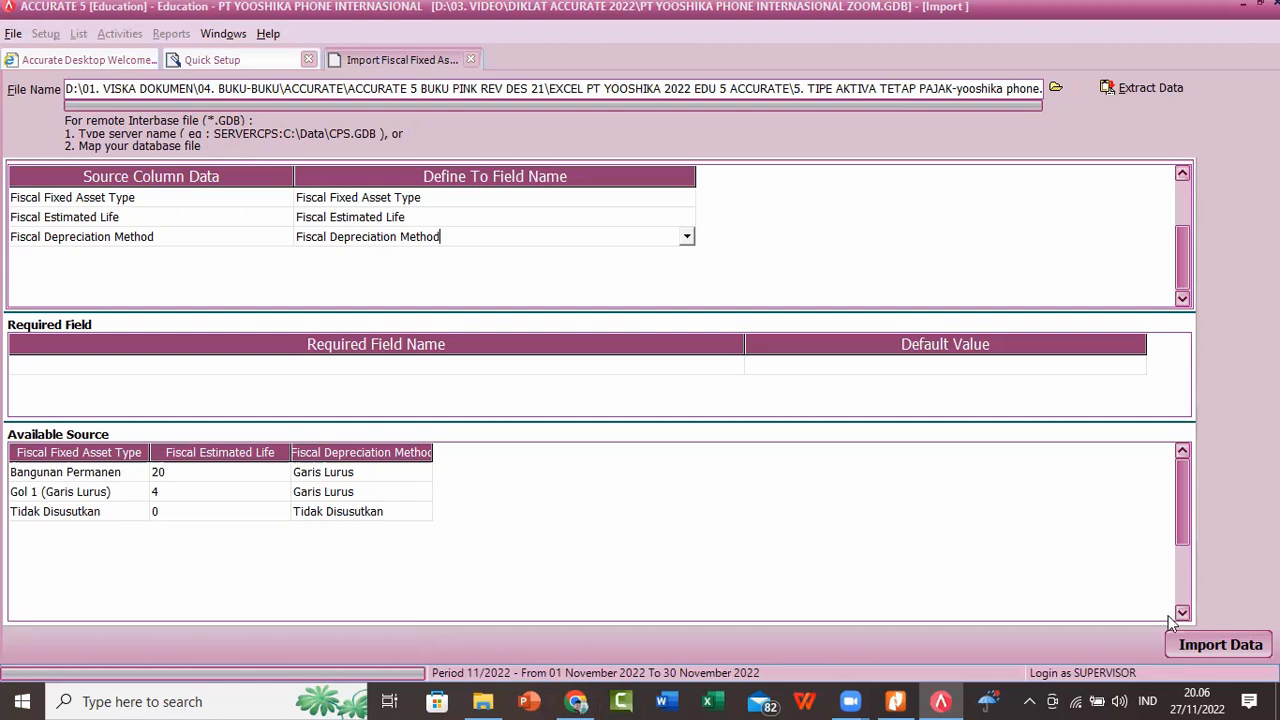
{"action": "left_click", "coordinate": [1205, 650]}
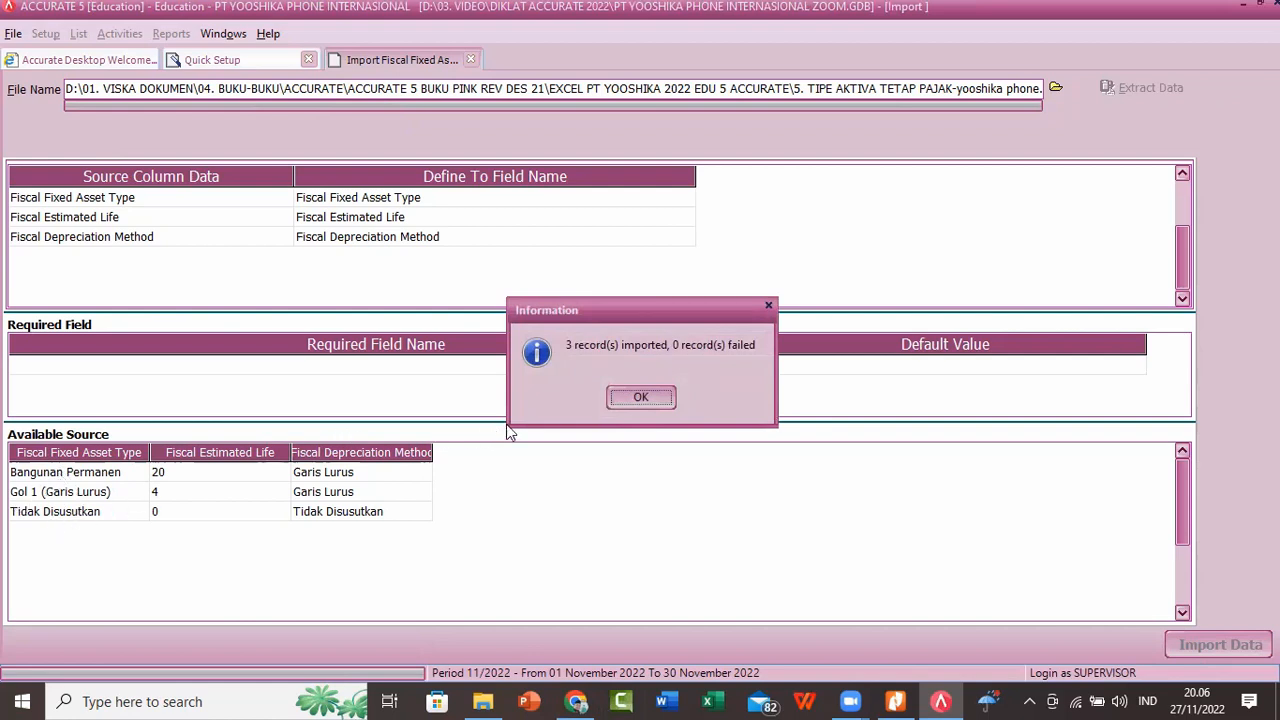
{"action": "left_click", "coordinate": [628, 401]}
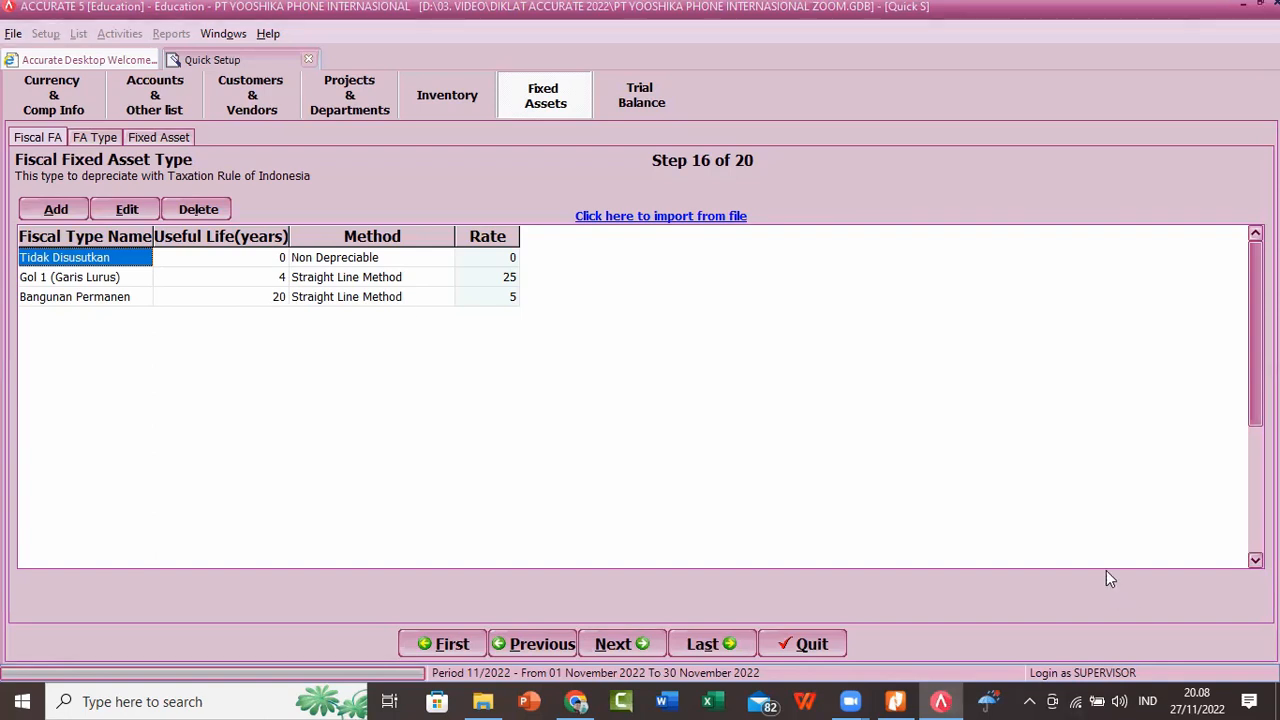
{"action": "left_click", "coordinate": [13, 33]}
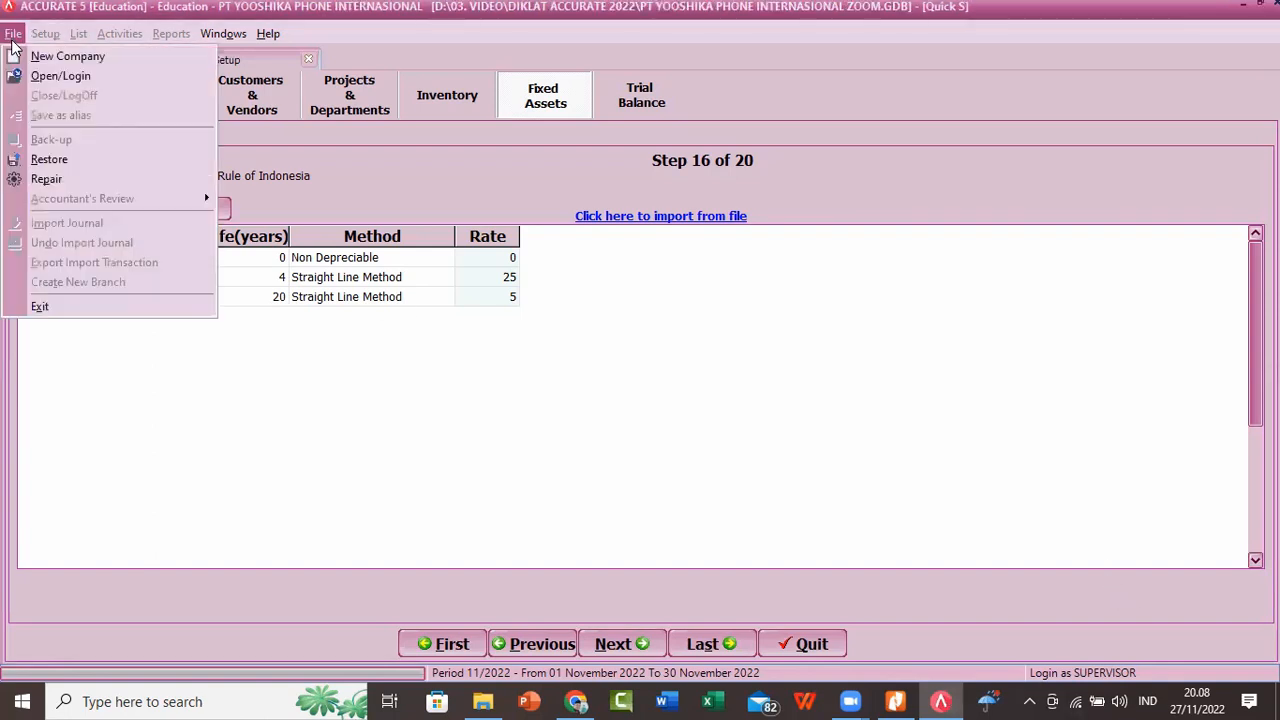
{"action": "left_click", "coordinate": [1065, 363]}
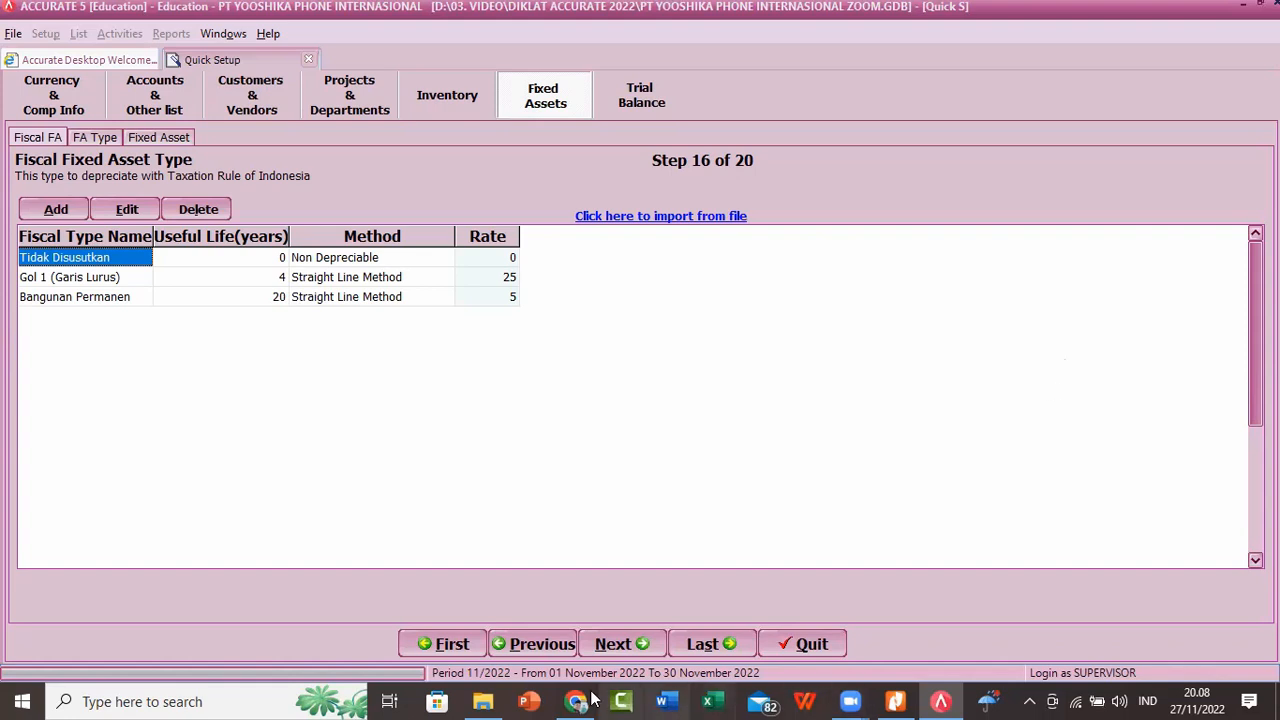
Step: Switch to File Explorer, search Local Disk (C:) for "yooshika phone", and return to ACCURATE 5
{"action": "left_click", "coordinate": [484, 701]}
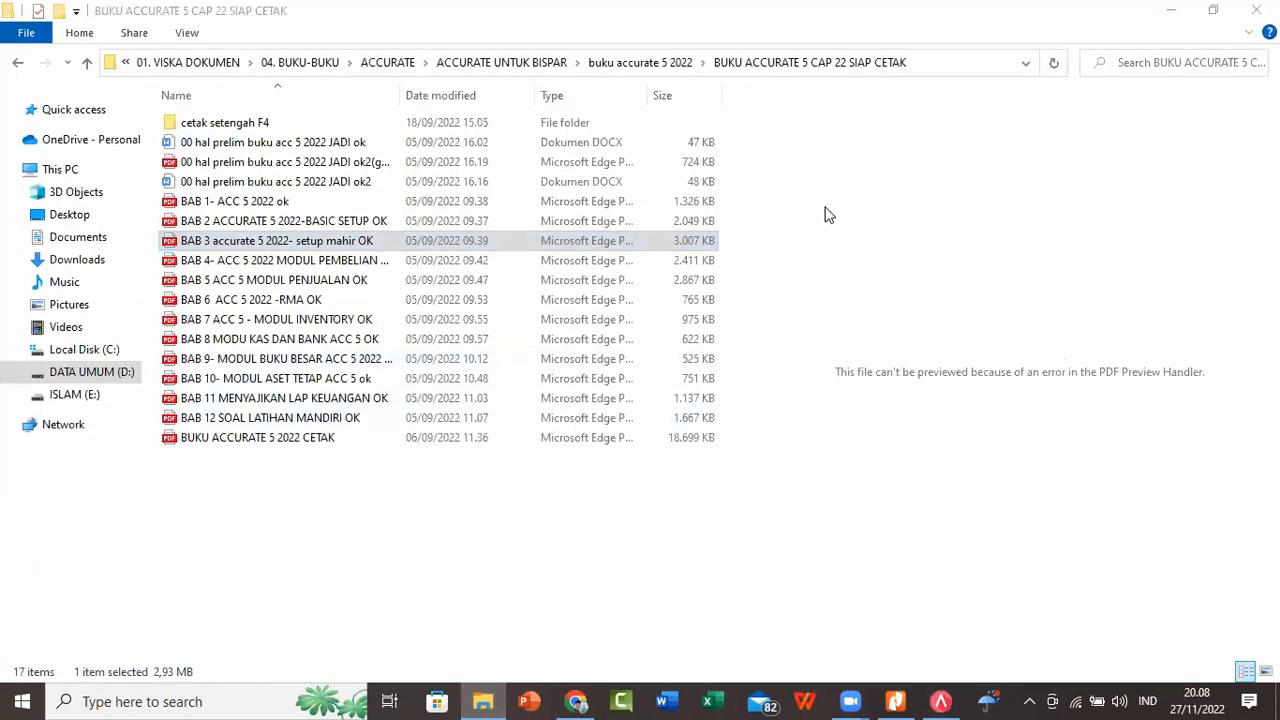
{"action": "left_click", "coordinate": [77, 356]}
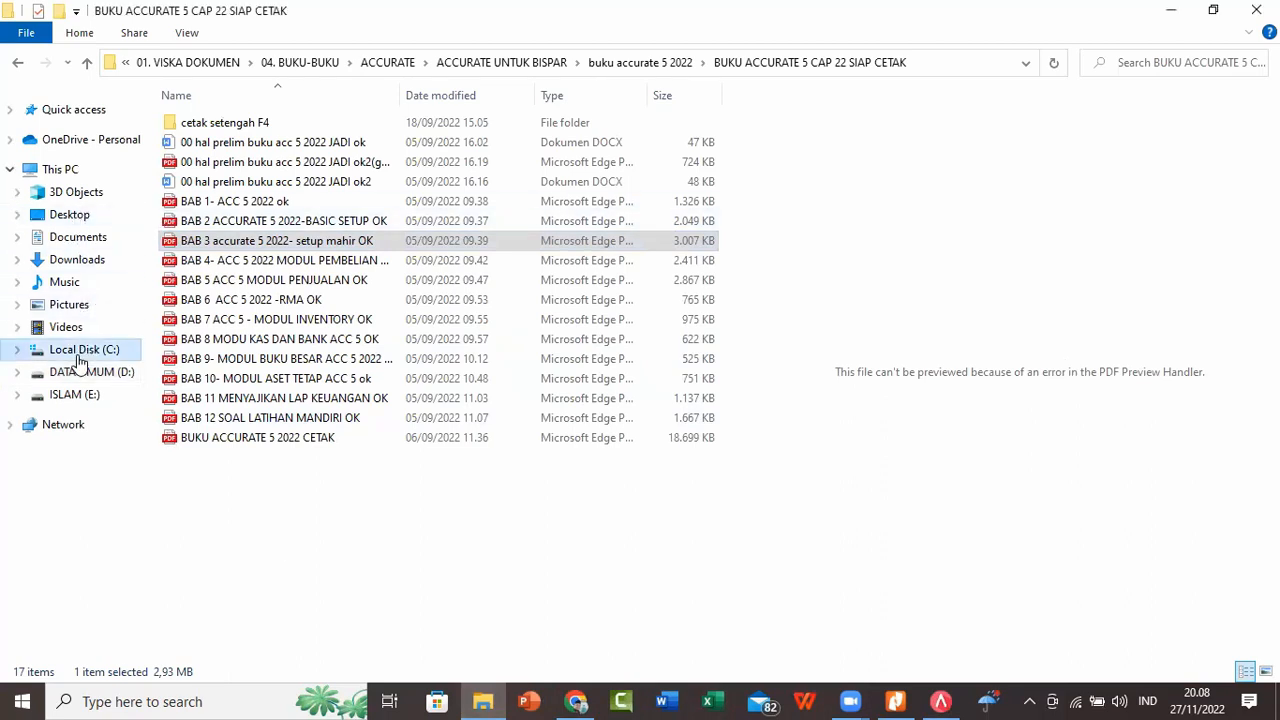
{"action": "left_click", "coordinate": [1188, 63]}
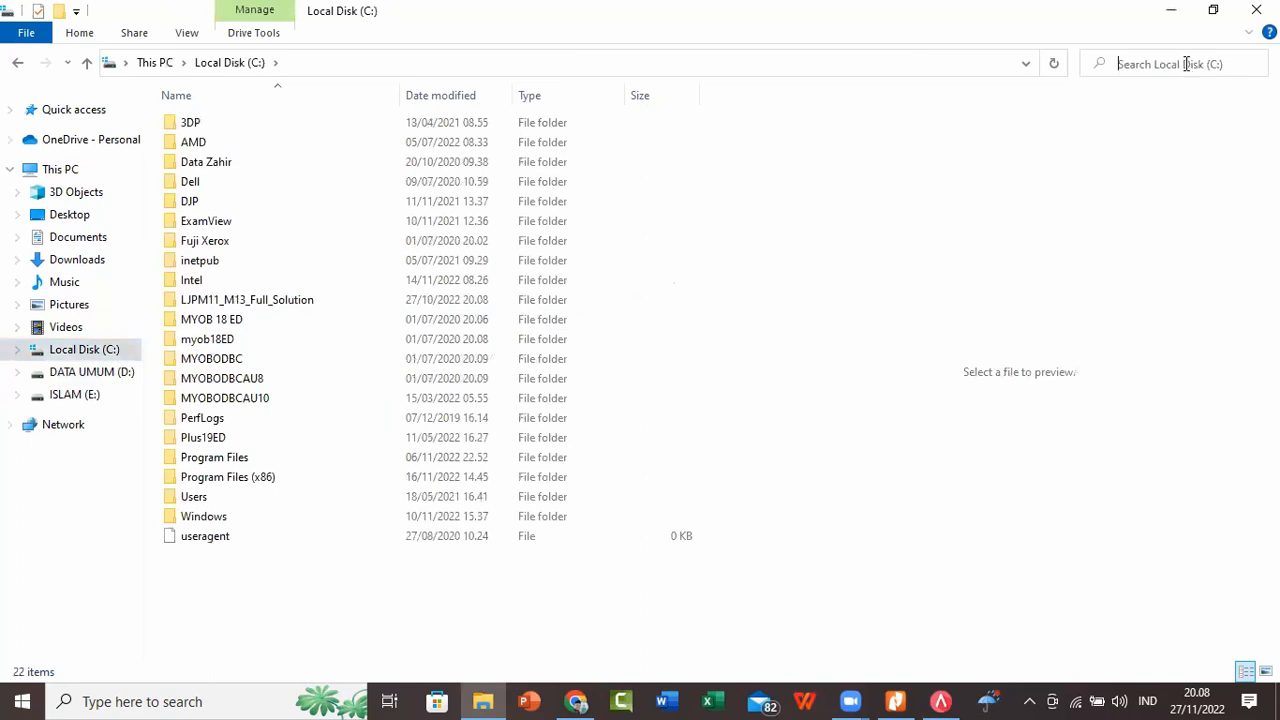
{"action": "type", "text": "yooshika"}
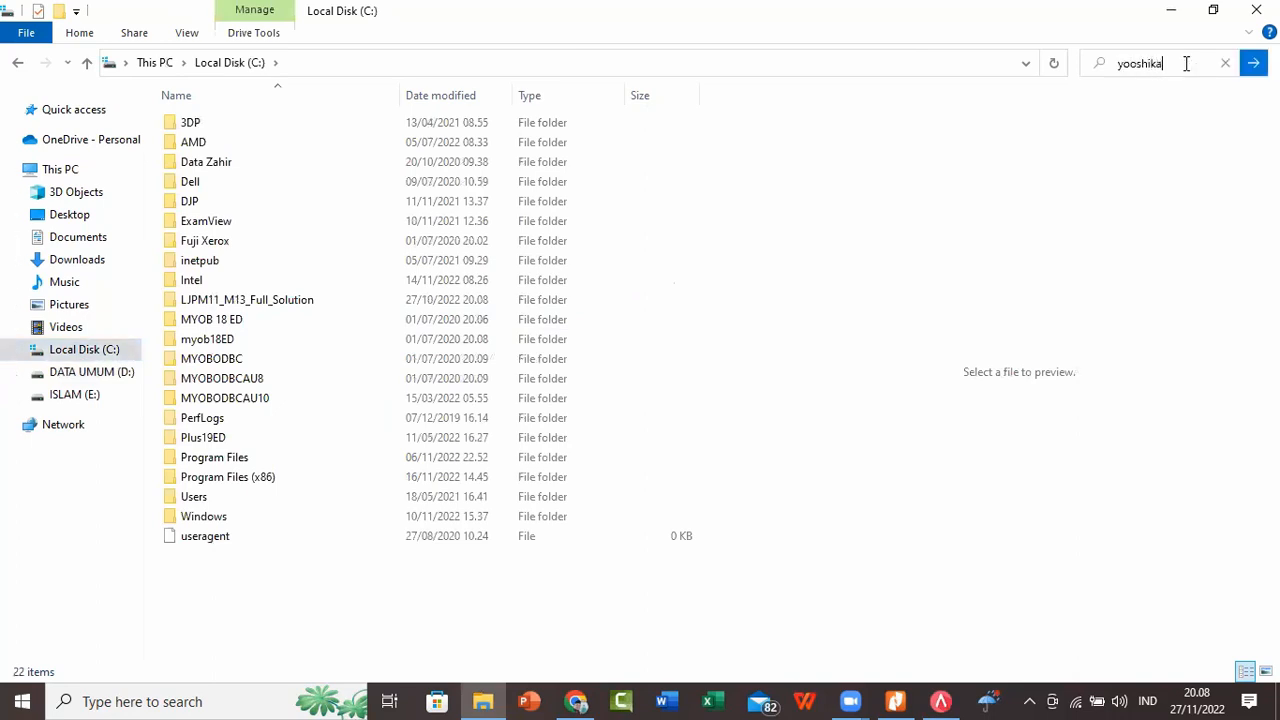
{"action": "type", "text": " phone"}
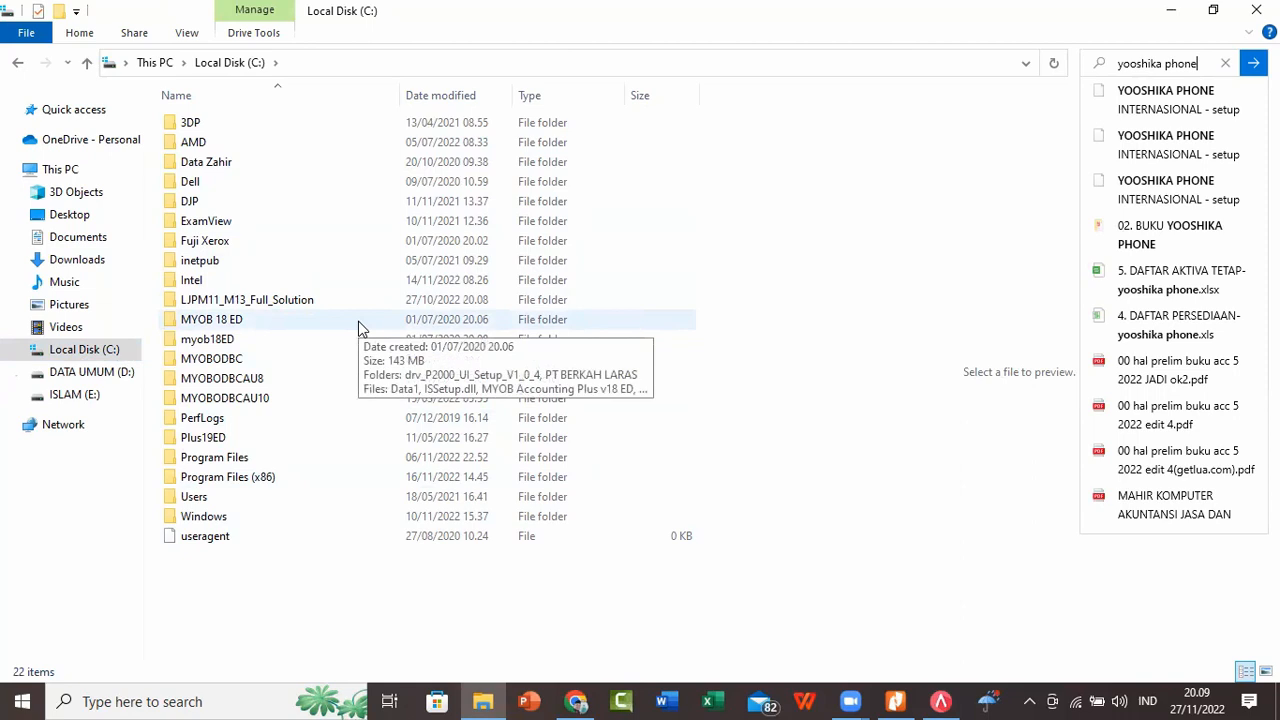
{"action": "left_click", "coordinate": [941, 701]}
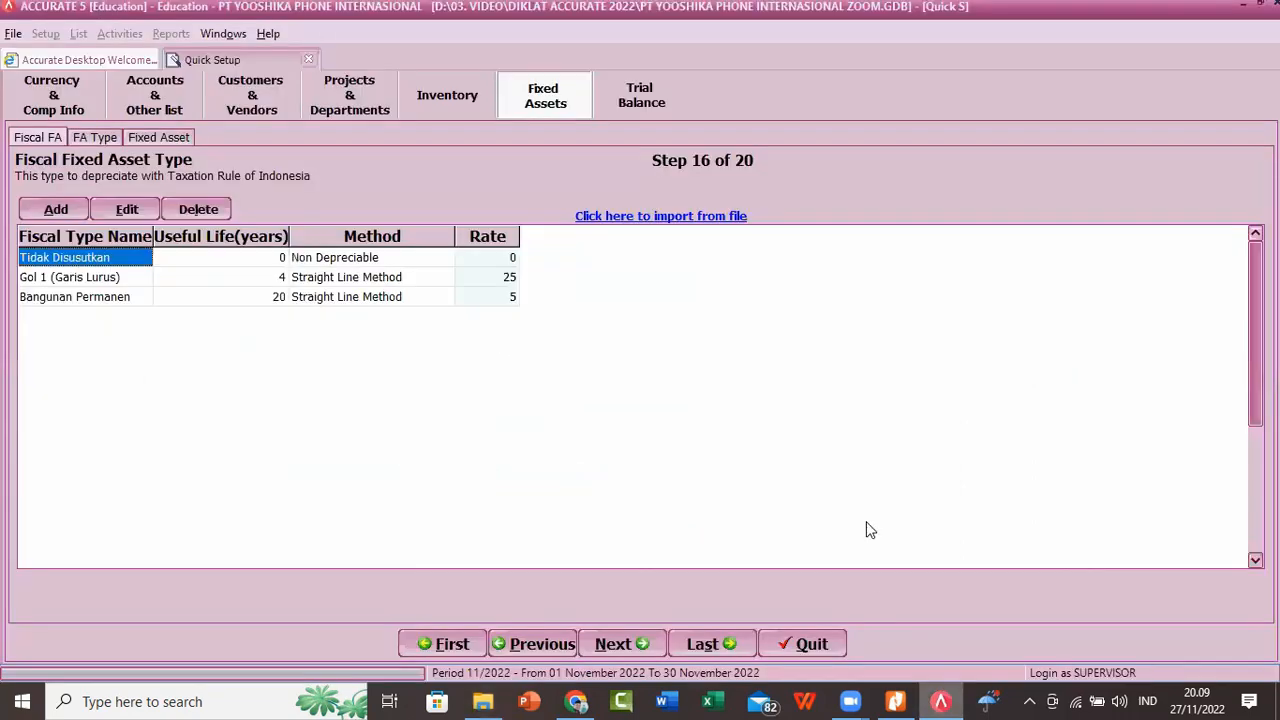
{"action": "left_click", "coordinate": [13, 33]}
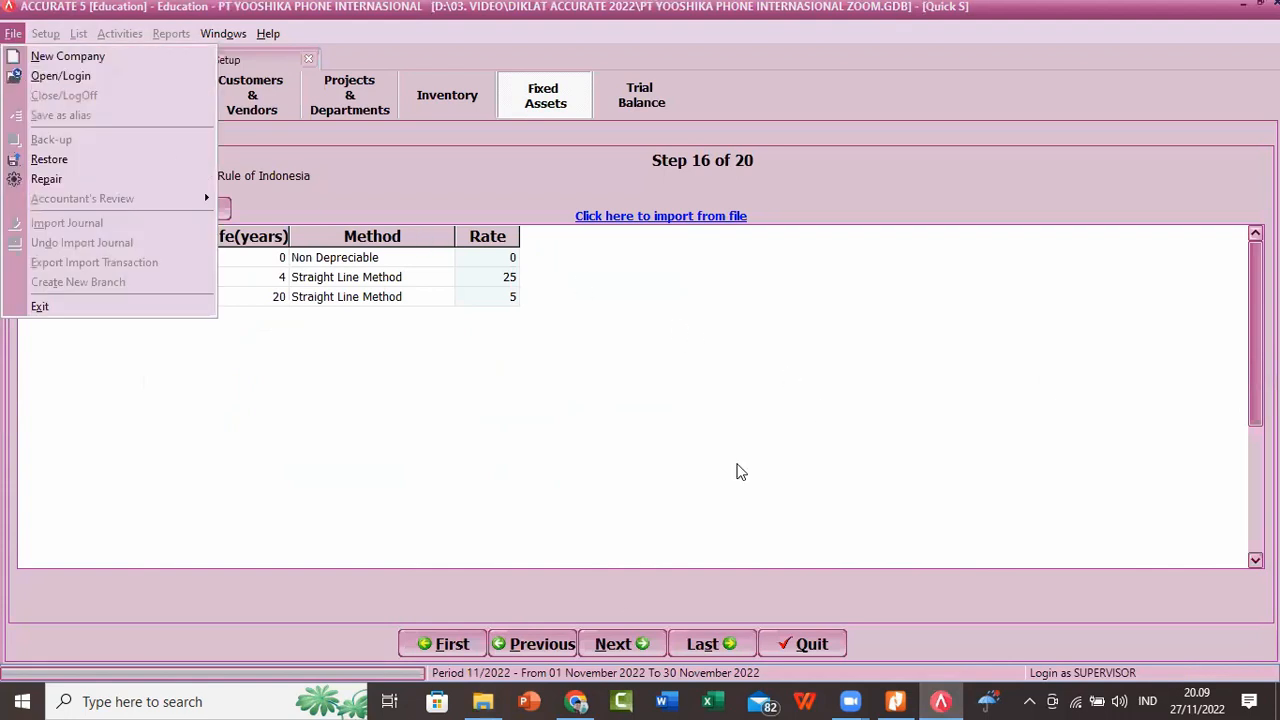
Step: In File Explorer, view the database files in the DIKLAT ACCURATE 2022 folder under 03. VIDEO on drive D, and return to ACCURATE 5
{"action": "left_click", "coordinate": [488, 700]}
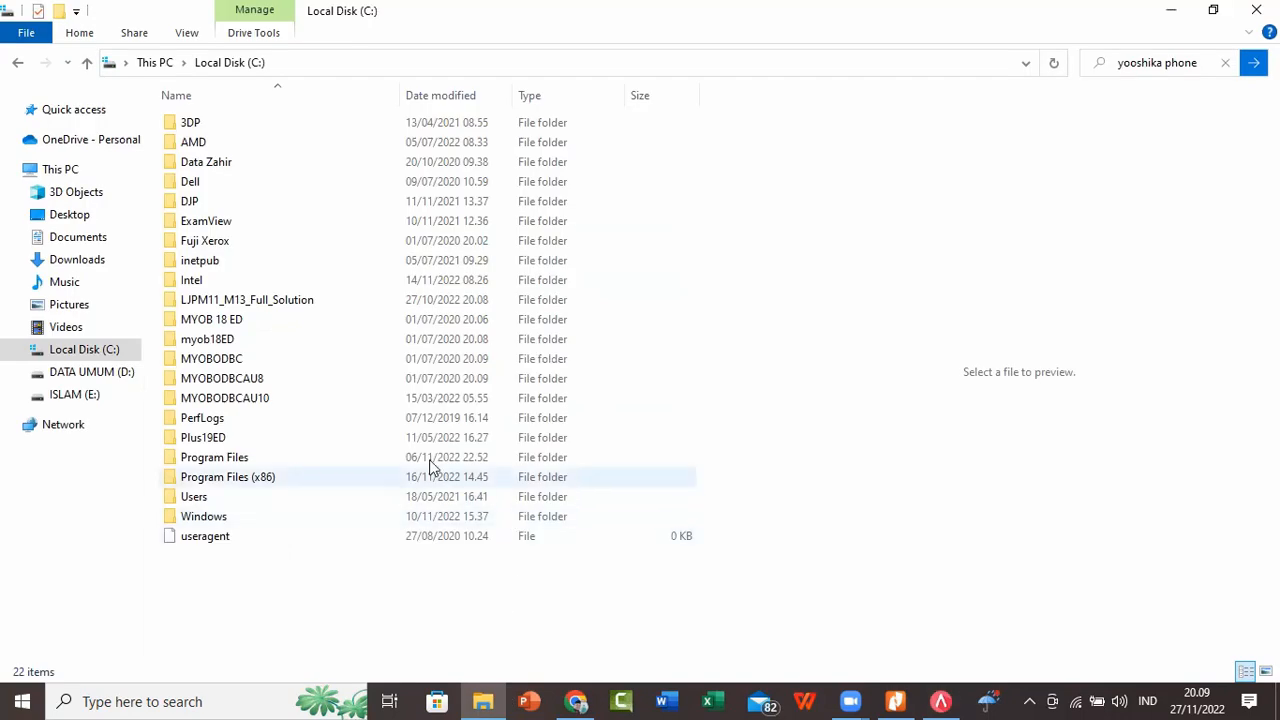
{"action": "left_click", "coordinate": [105, 375]}
{"action": "left_click", "coordinate": [262, 126]}
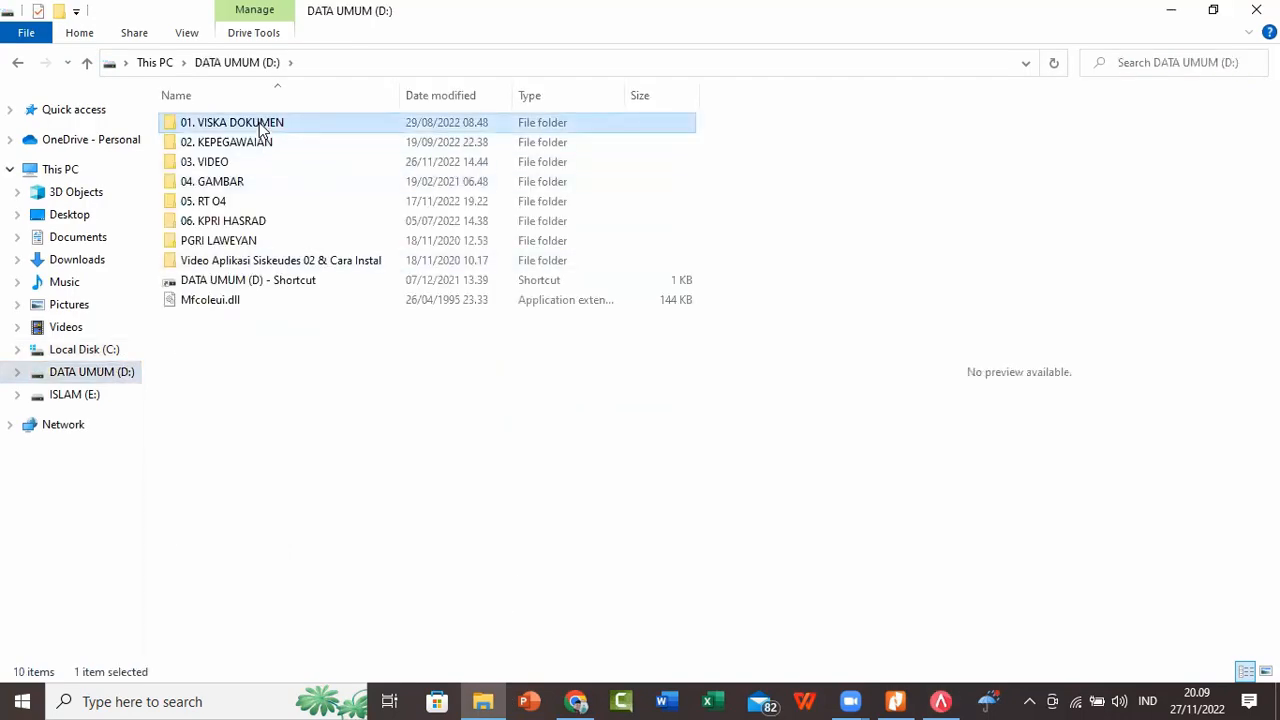
{"action": "double_click", "coordinate": [262, 126]}
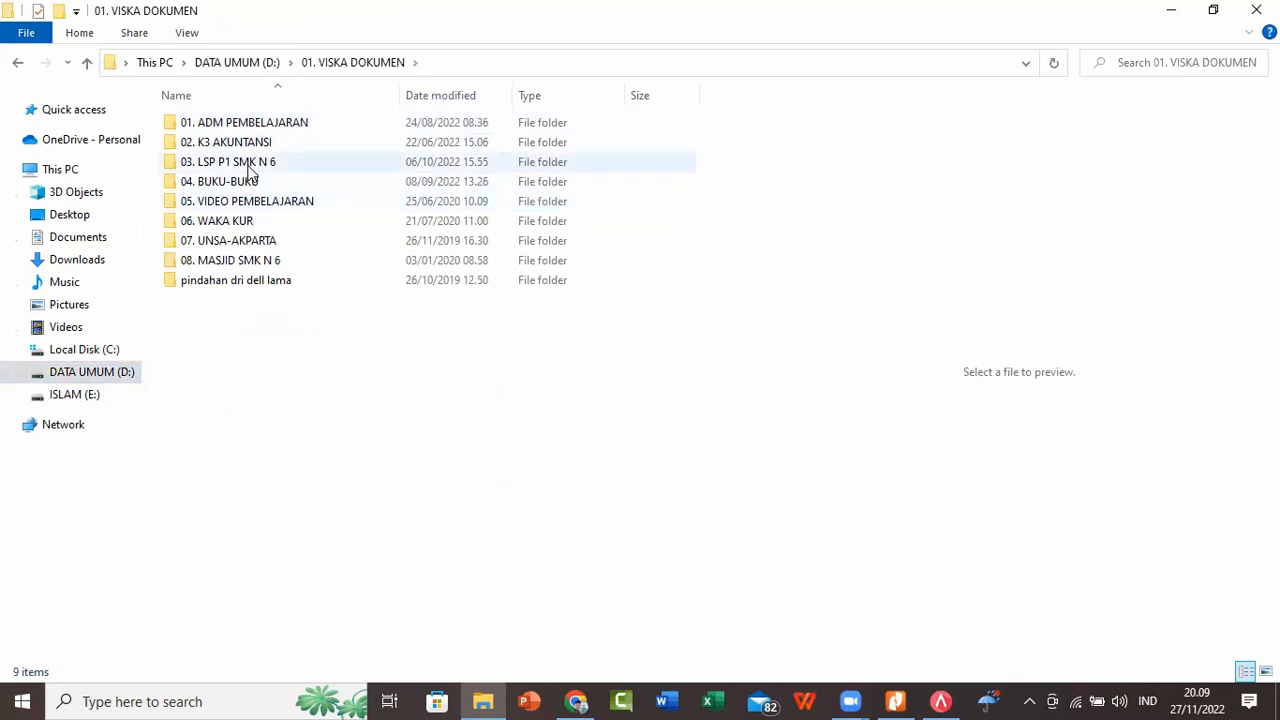
{"action": "left_click", "coordinate": [225, 62]}
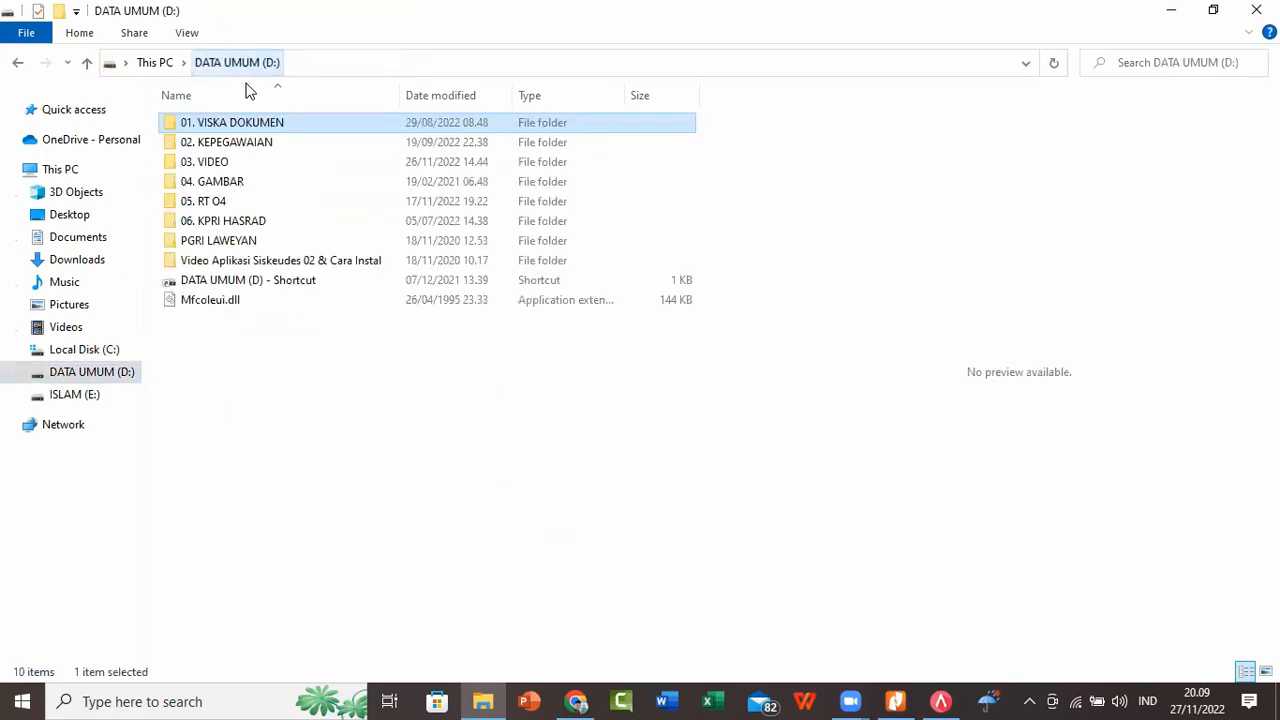
{"action": "double_click", "coordinate": [218, 162]}
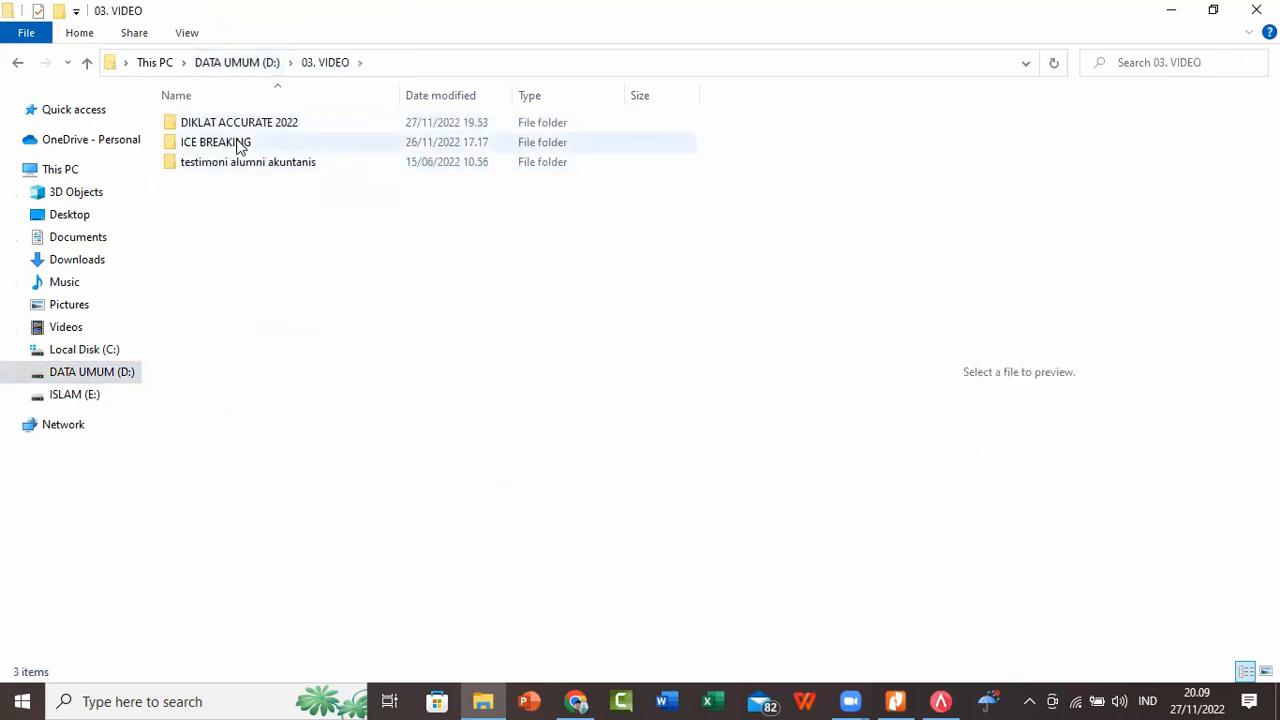
{"action": "double_click", "coordinate": [246, 126]}
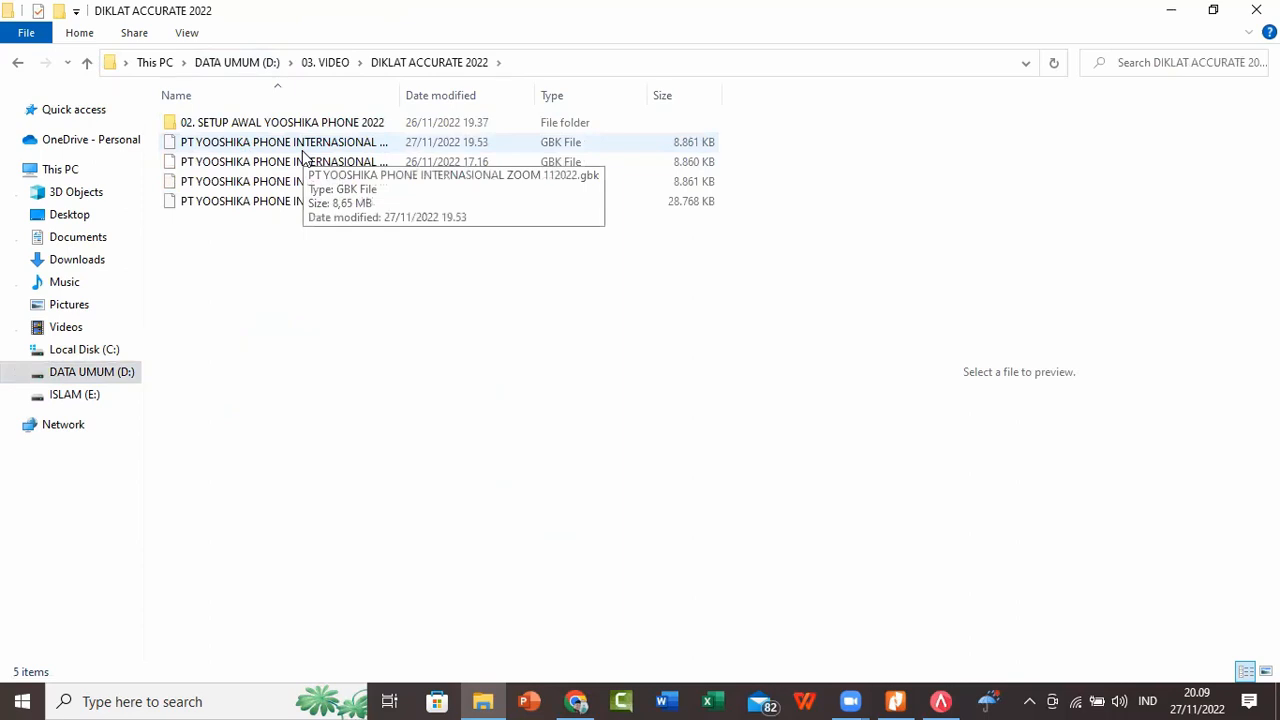
{"action": "left_click", "coordinate": [1172, 12]}
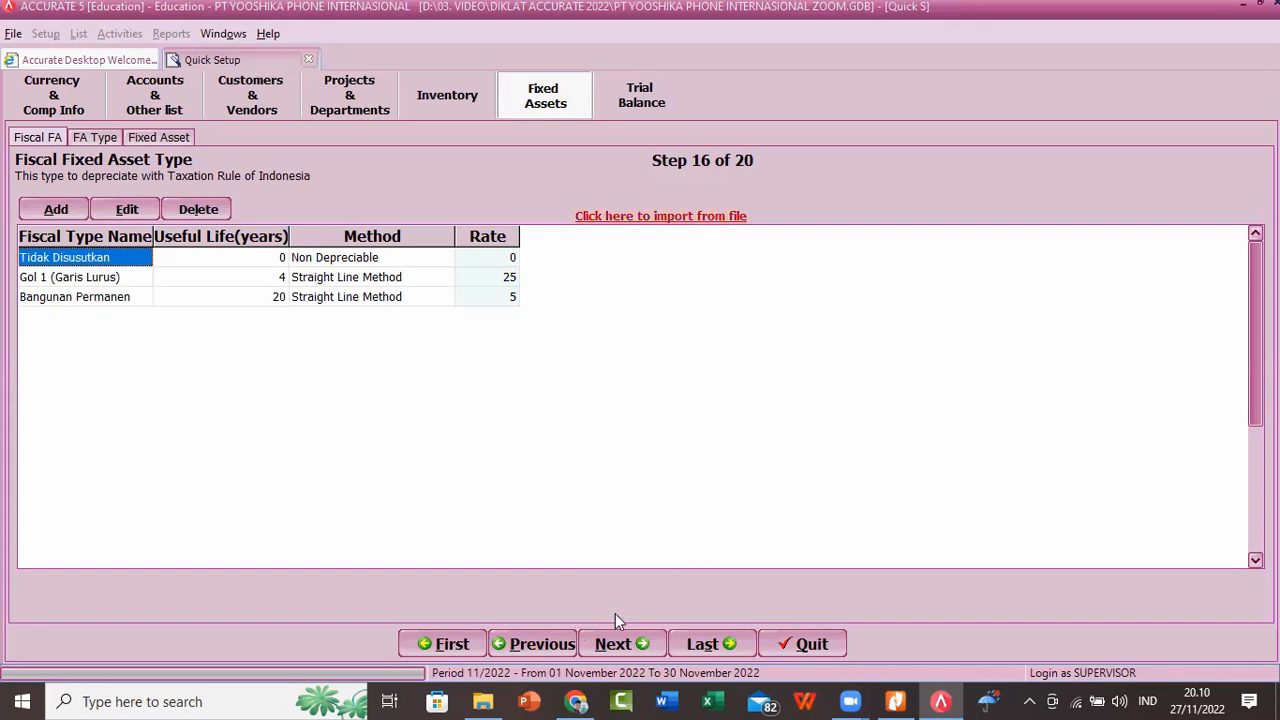
Step: Advance the setup to the Fixed Asset Type step and view the blank new fixed asset type form without adding a record
{"action": "left_click", "coordinate": [612, 645]}
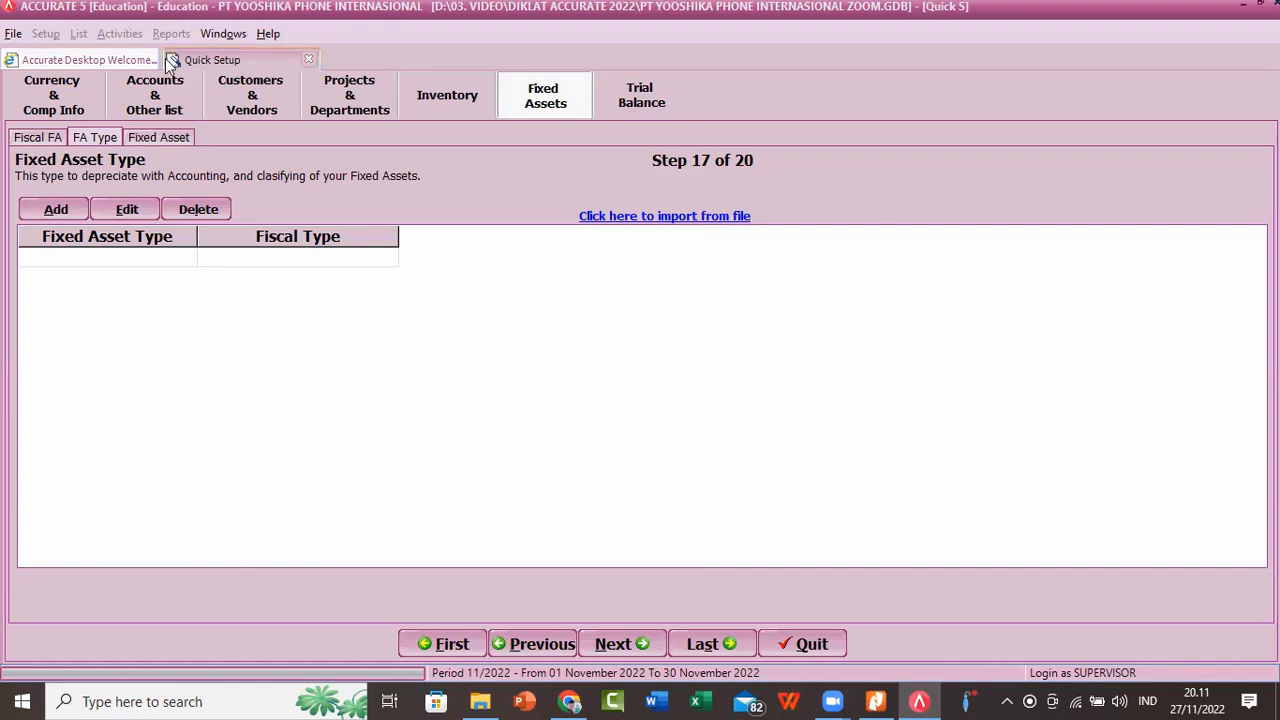
{"action": "left_click", "coordinate": [58, 211]}
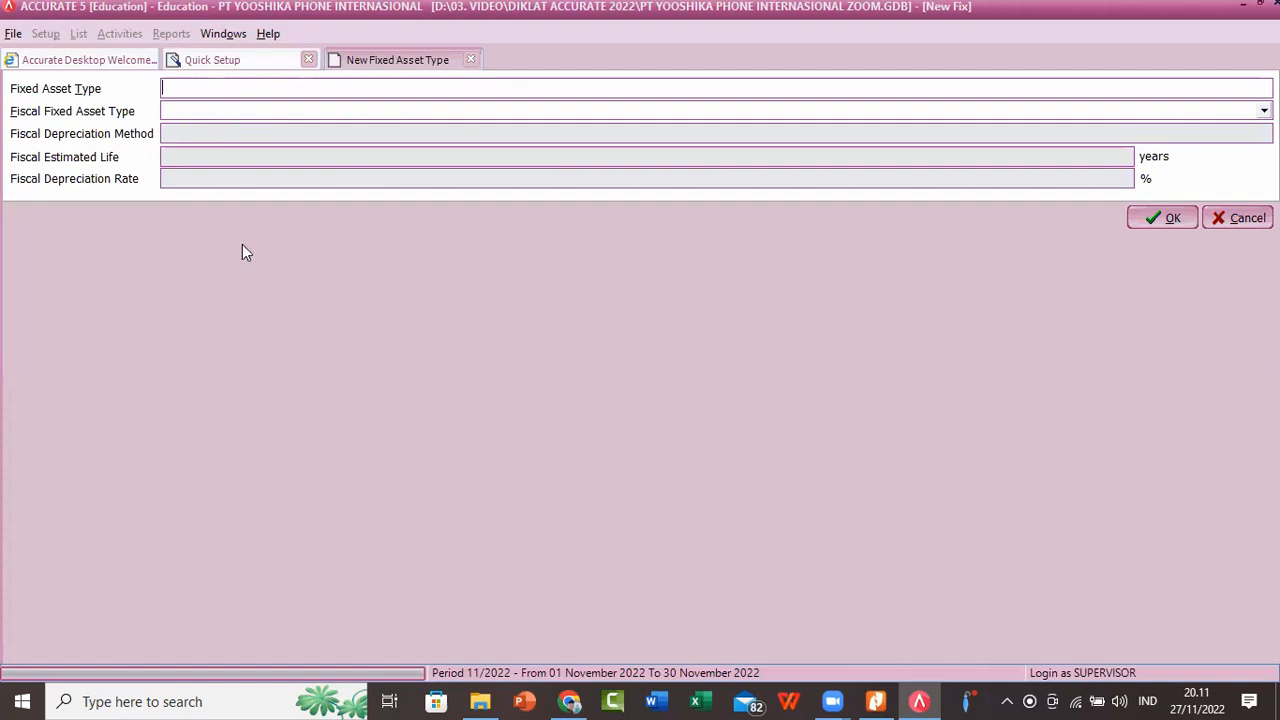
{"action": "left_click", "coordinate": [471, 60]}
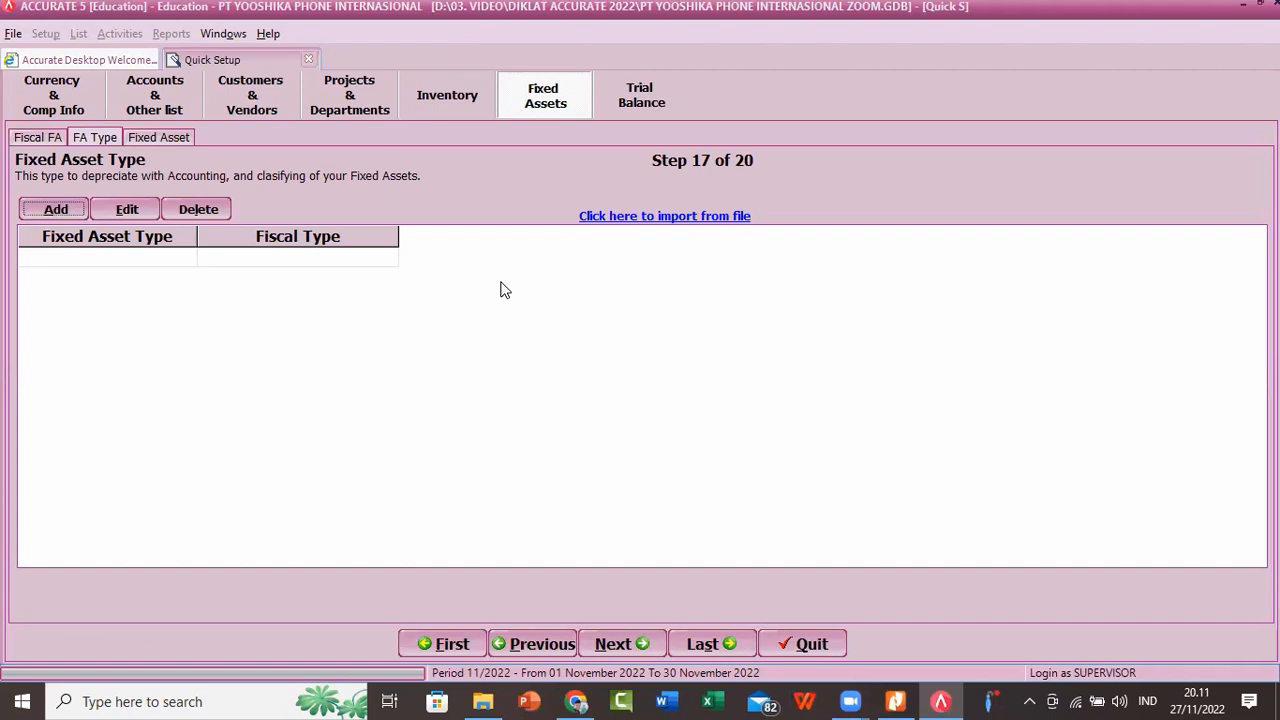
Step: Start a fixed asset type import, load the Excel file "6. TIPE AKTIVA TETAP-yooshika phone" and extract its data
{"action": "left_click", "coordinate": [628, 218]}
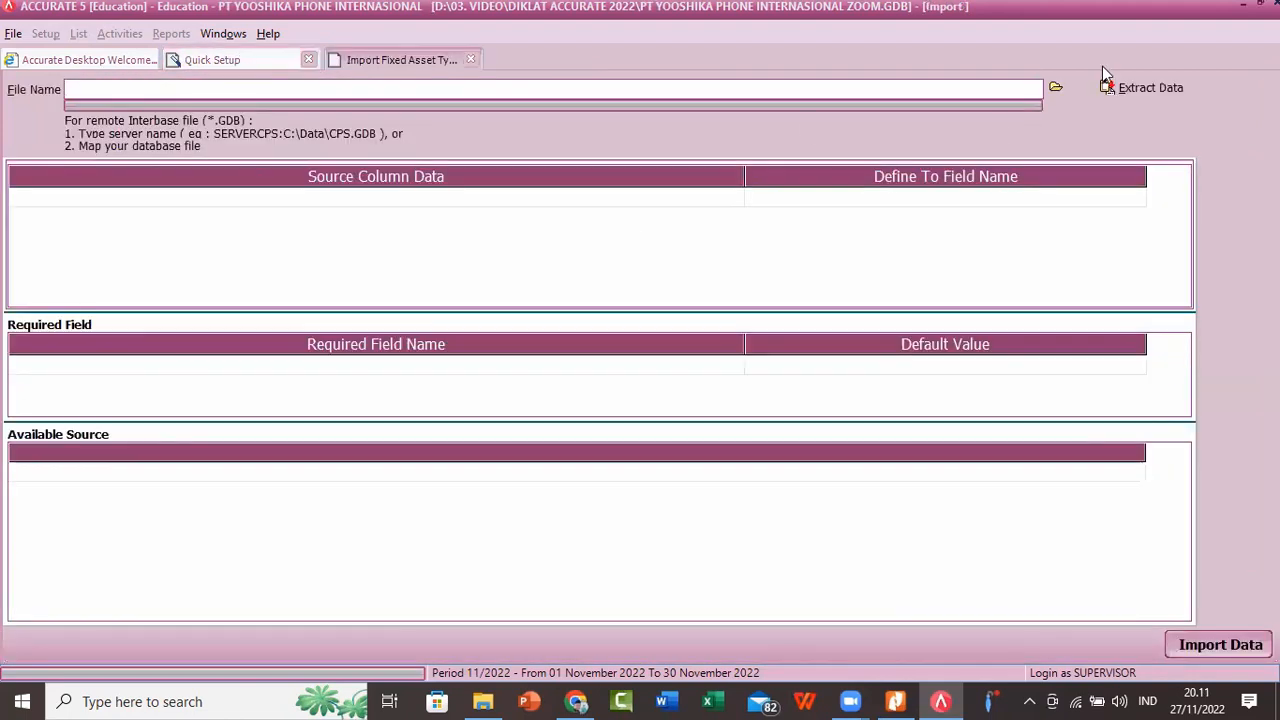
{"action": "left_click", "coordinate": [1054, 87]}
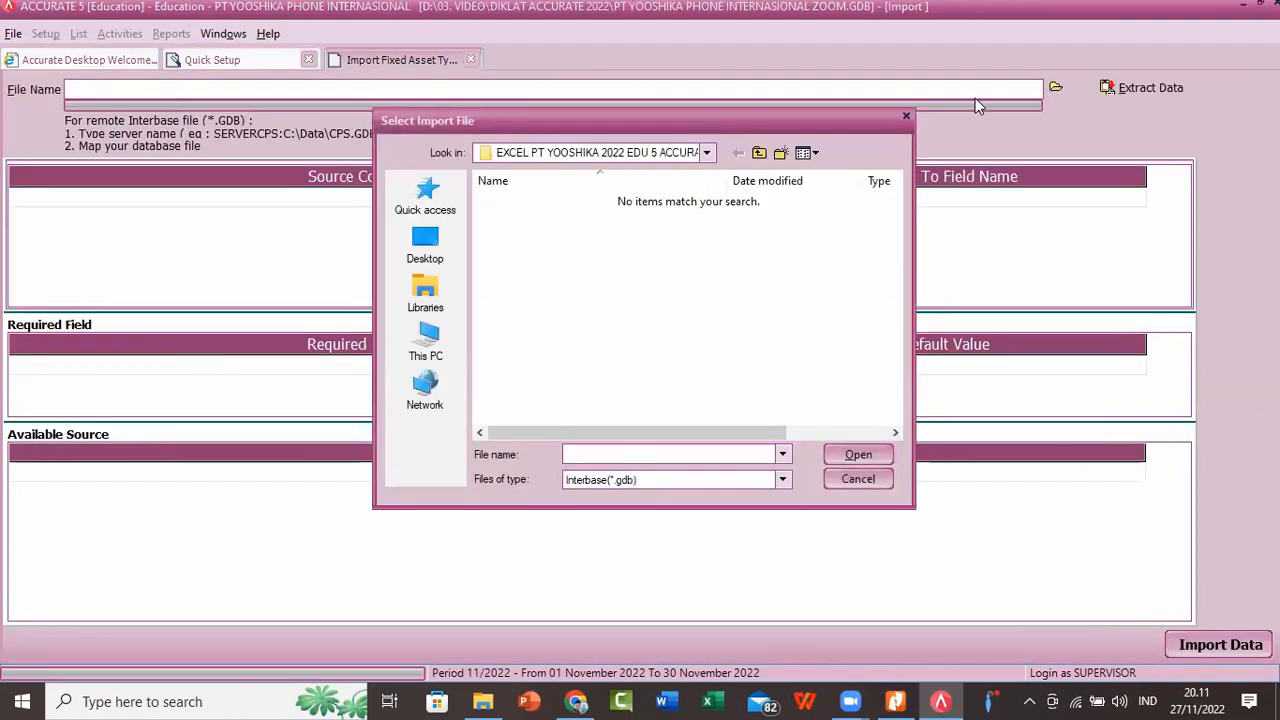
{"action": "left_click", "coordinate": [782, 481]}
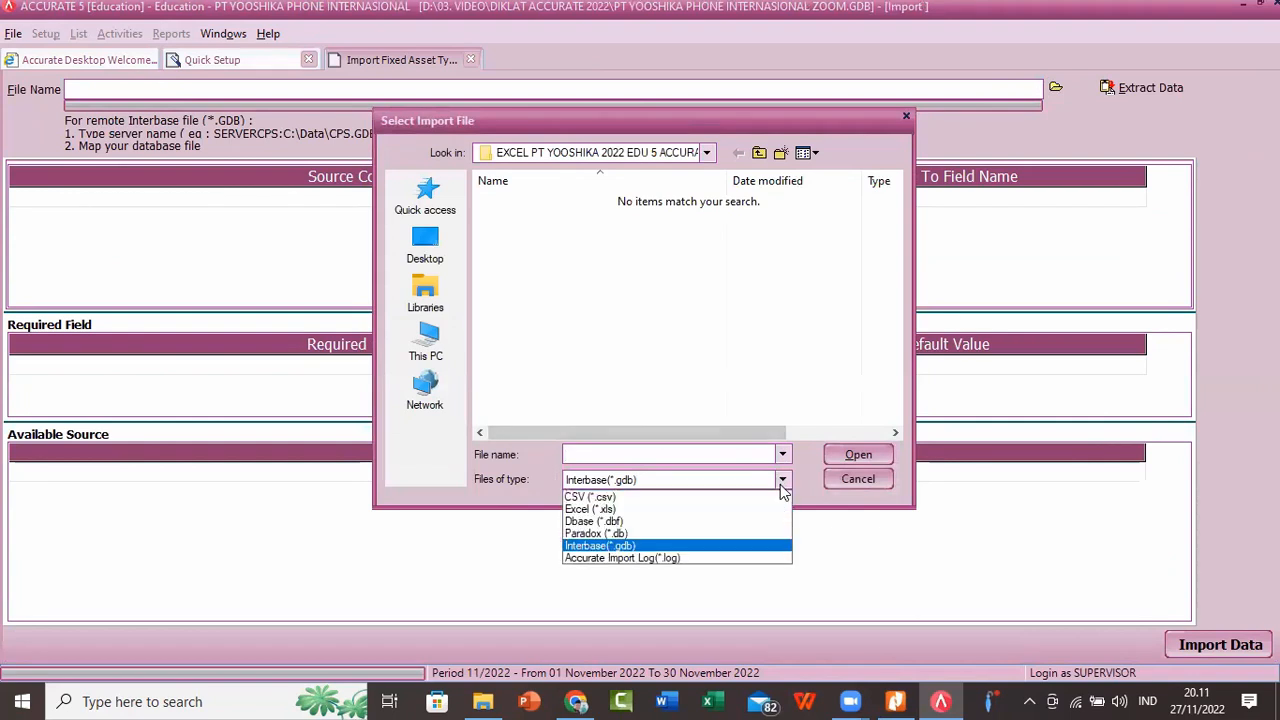
{"action": "left_click", "coordinate": [590, 509]}
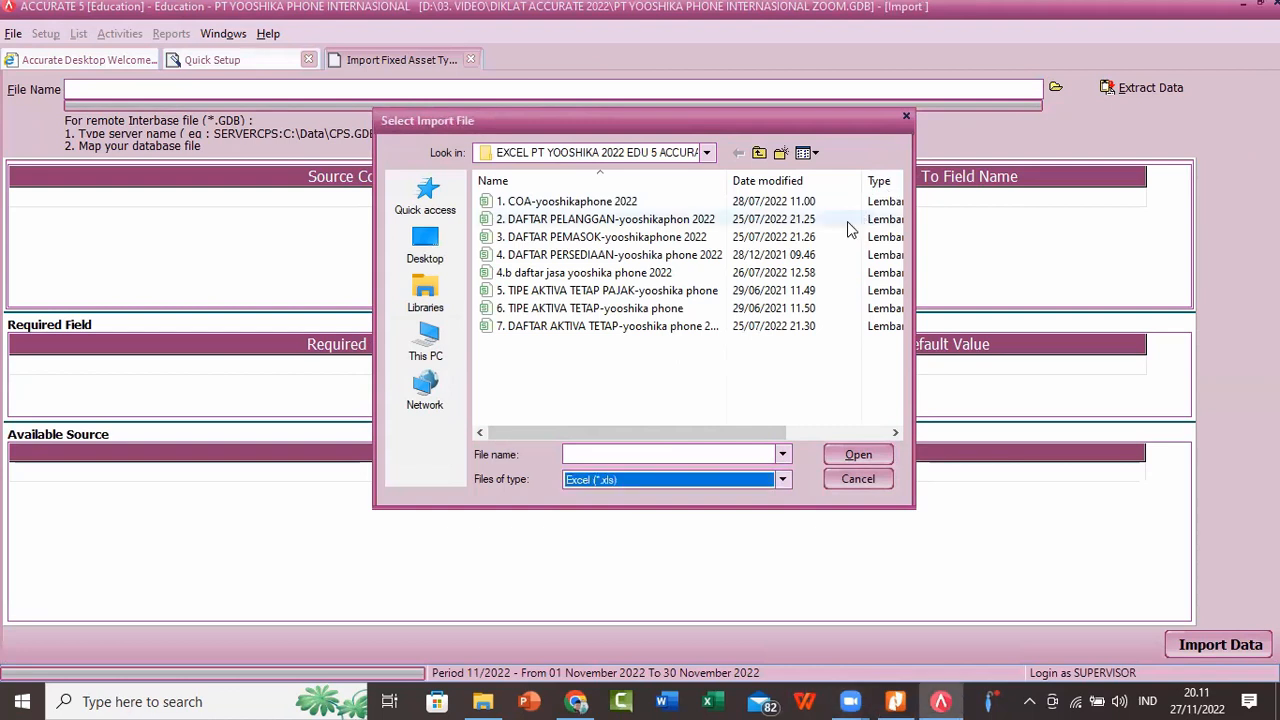
{"action": "left_click", "coordinate": [565, 310]}
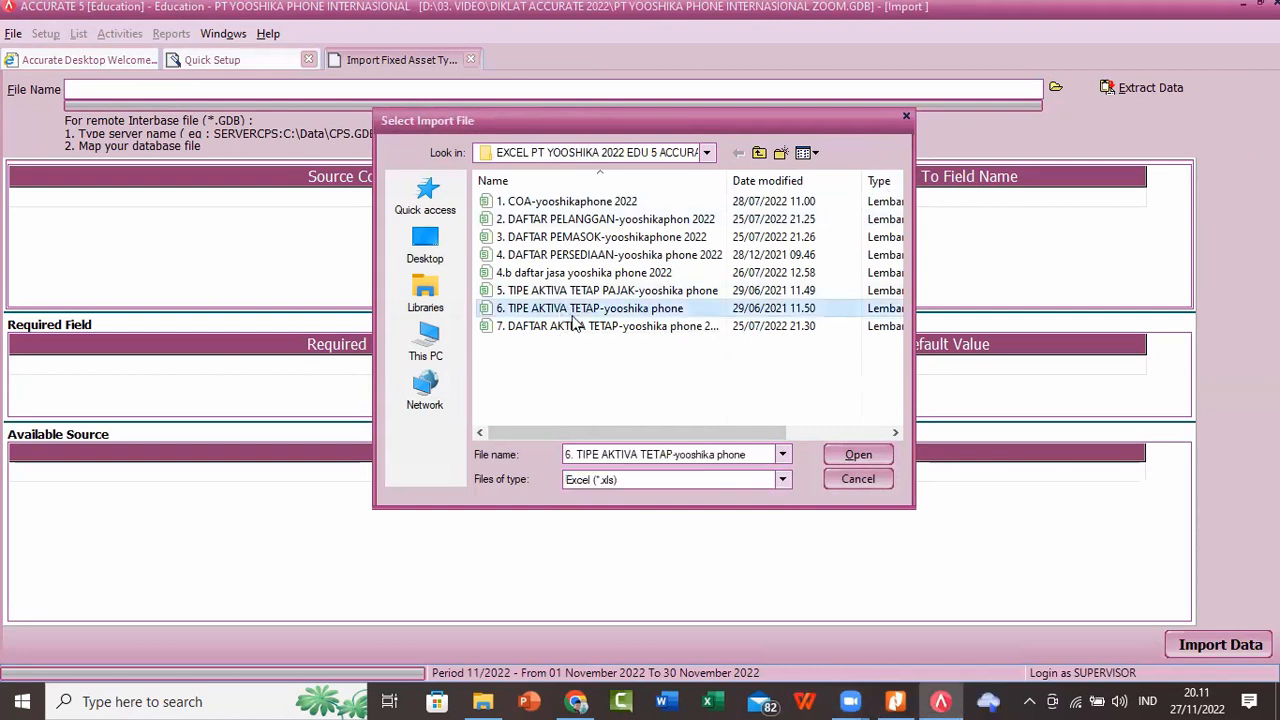
{"action": "left_click", "coordinate": [855, 455]}
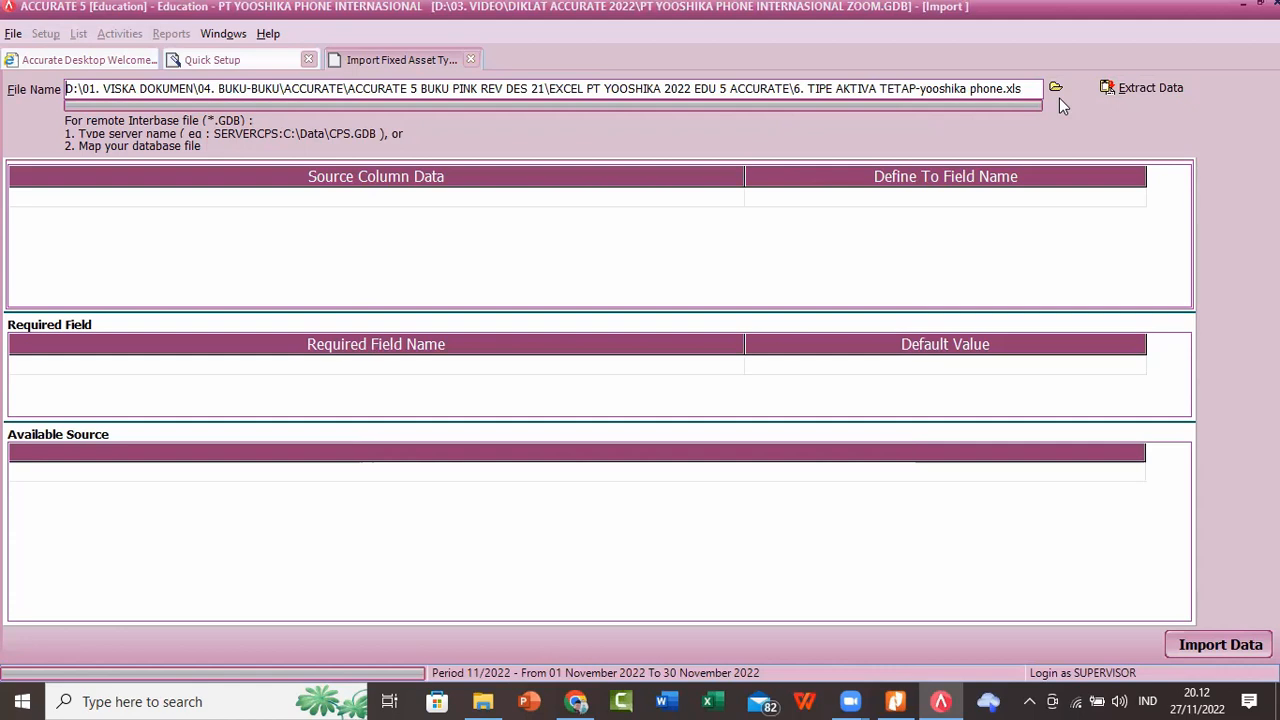
{"action": "left_click", "coordinate": [1158, 95]}
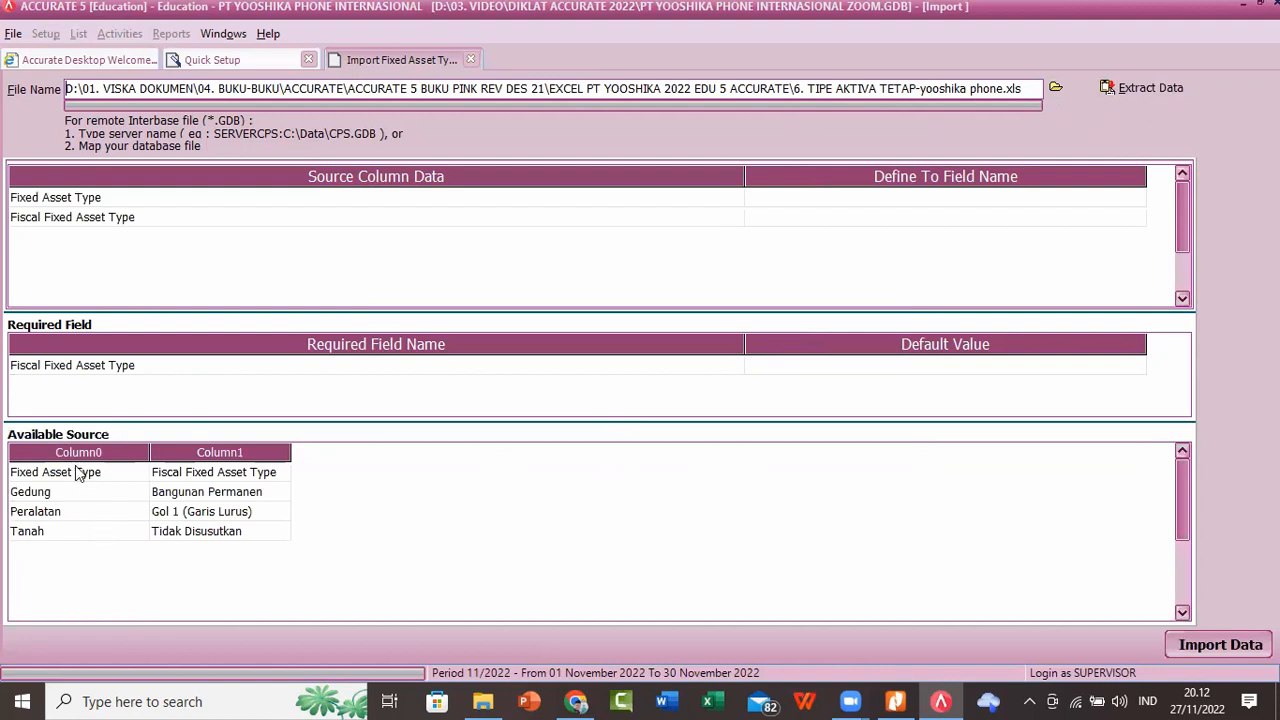
Step: Delete the header row "Fixed Asset Type" from the extracted source data
{"action": "left_click", "coordinate": [121, 476]}
{"action": "right_click", "coordinate": [121, 477]}
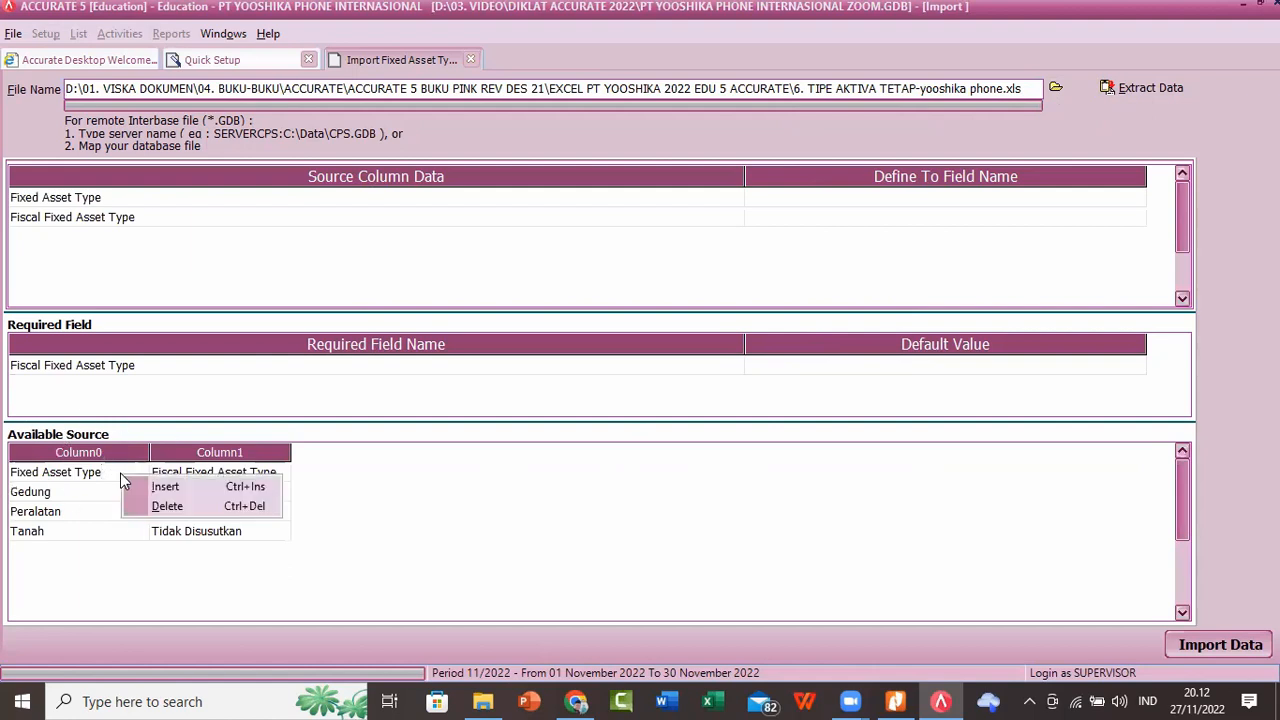
{"action": "left_click", "coordinate": [140, 507]}
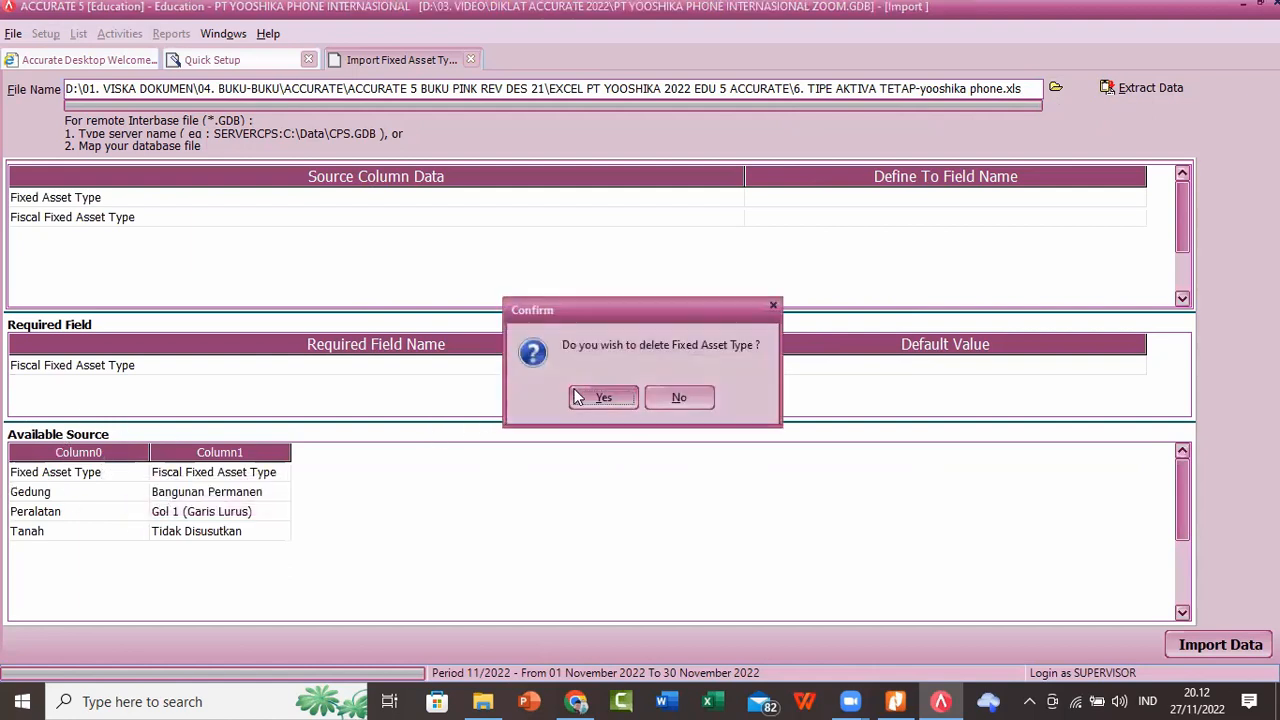
{"action": "left_click", "coordinate": [578, 401]}
Step: Map the Fixed Asset Type and Fiscal Fixed Asset Type source columns to the fields of the same names
{"action": "left_click_drag", "start_coordinate": [746, 175], "coordinate": [280, 177]}
{"action": "left_click", "coordinate": [508, 197]}
{"action": "left_click", "coordinate": [527, 197]}
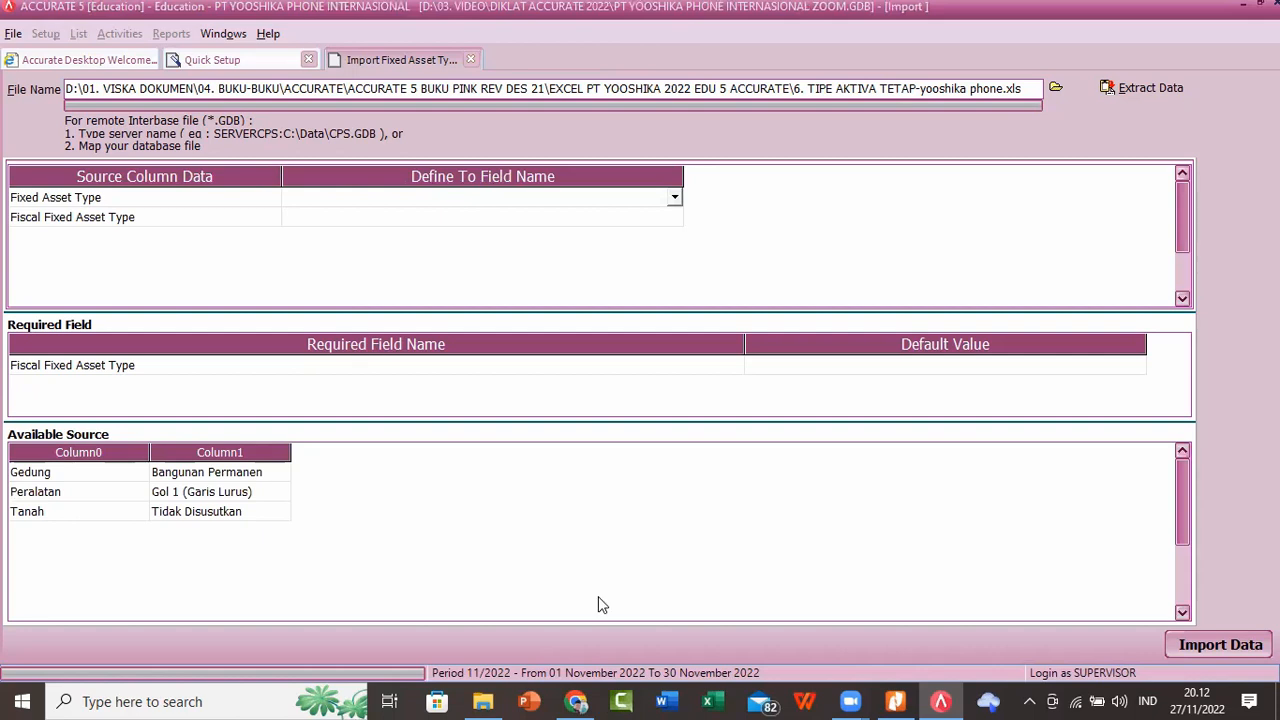
{"action": "left_click", "coordinate": [675, 198]}
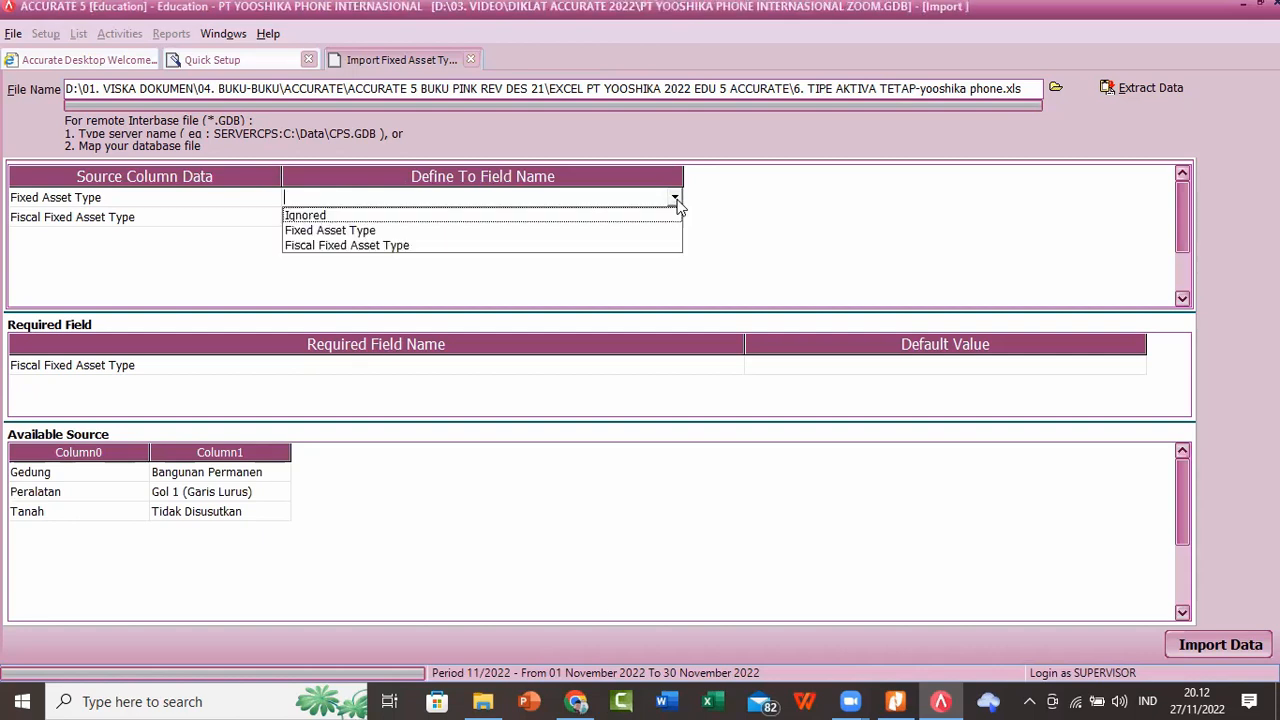
{"action": "left_click", "coordinate": [336, 232]}
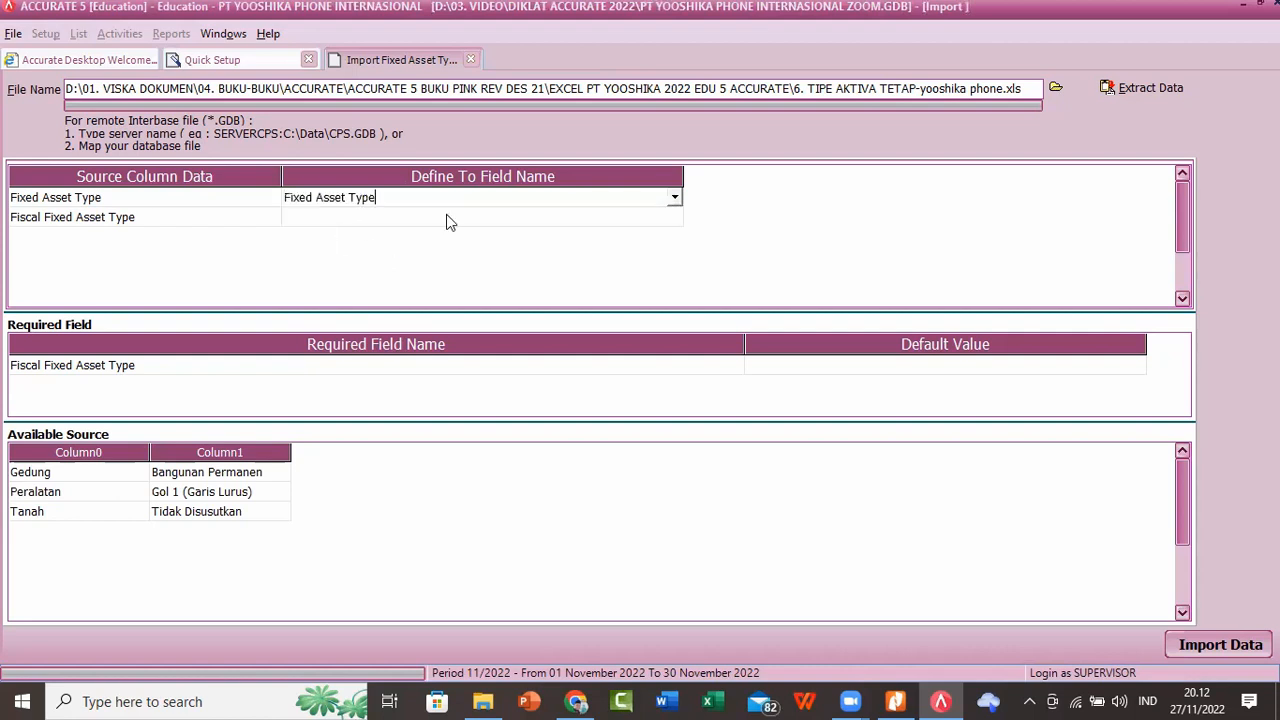
{"action": "left_click", "coordinate": [610, 220]}
{"action": "left_click", "coordinate": [676, 222]}
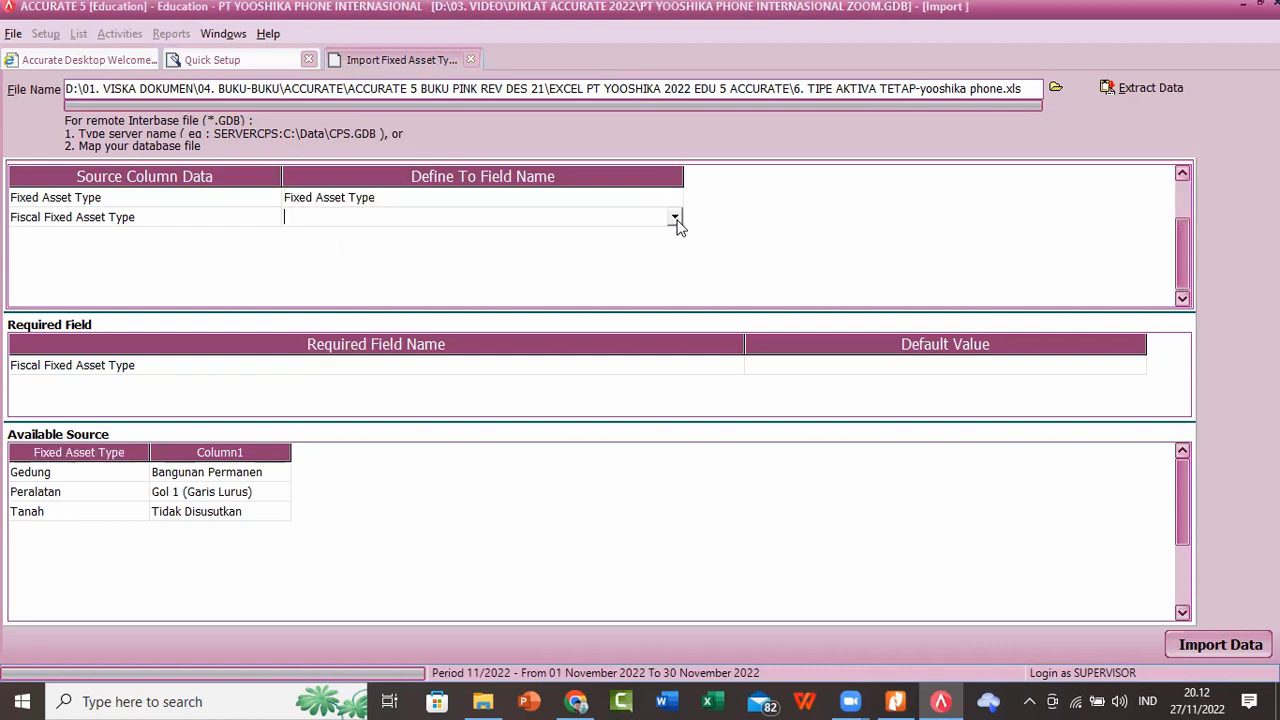
{"action": "left_click", "coordinate": [672, 217]}
{"action": "left_click", "coordinate": [420, 250]}
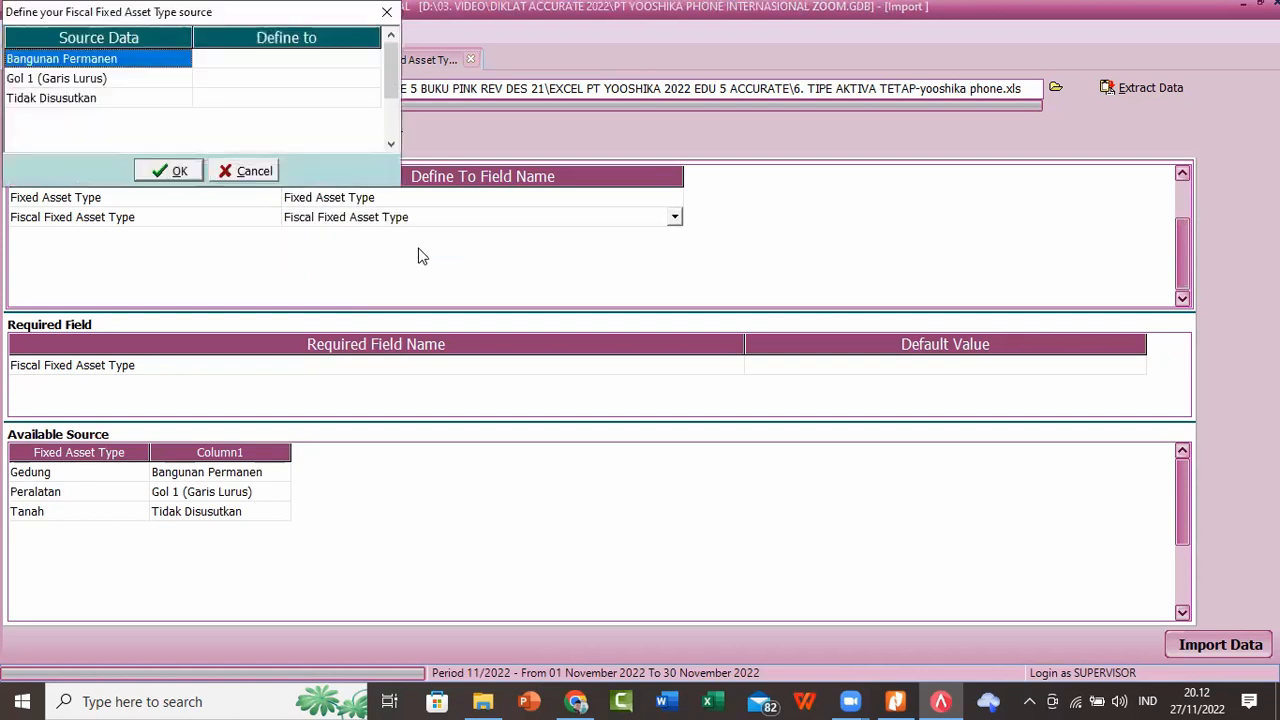
Step: Match the fiscal source values Bangunan Permanen, Gol 1 (Garis Lurus) and Tidak Disusutkan to the fiscal types of the same names
{"action": "left_click", "coordinate": [365, 60]}
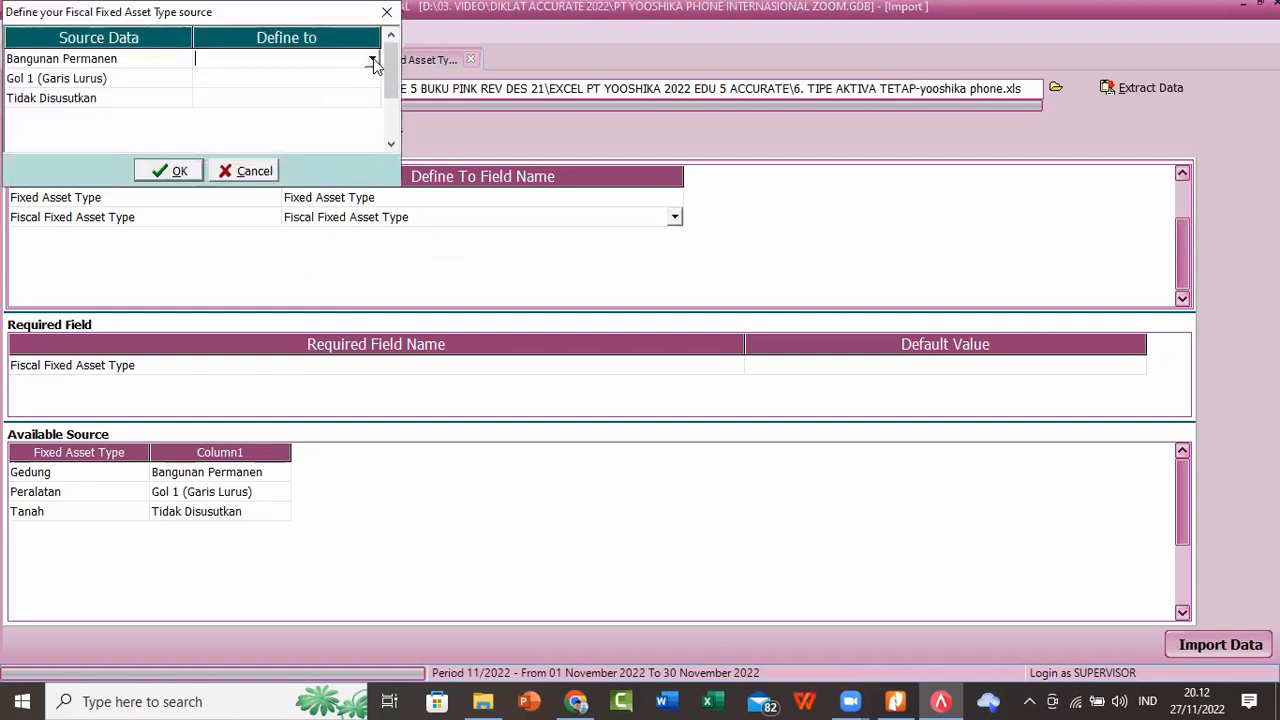
{"action": "left_click", "coordinate": [371, 58]}
{"action": "left_click", "coordinate": [343, 77]}
{"action": "left_click", "coordinate": [370, 79]}
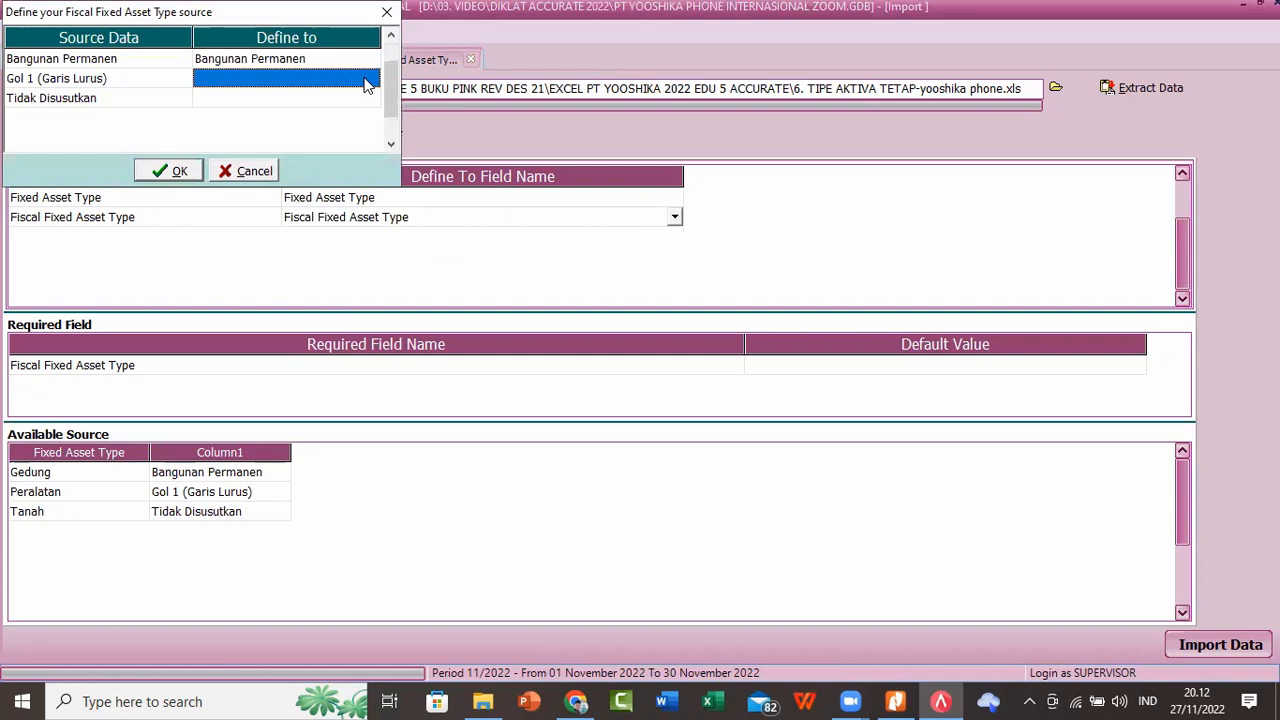
{"action": "left_click", "coordinate": [372, 78]}
{"action": "left_click", "coordinate": [297, 112]}
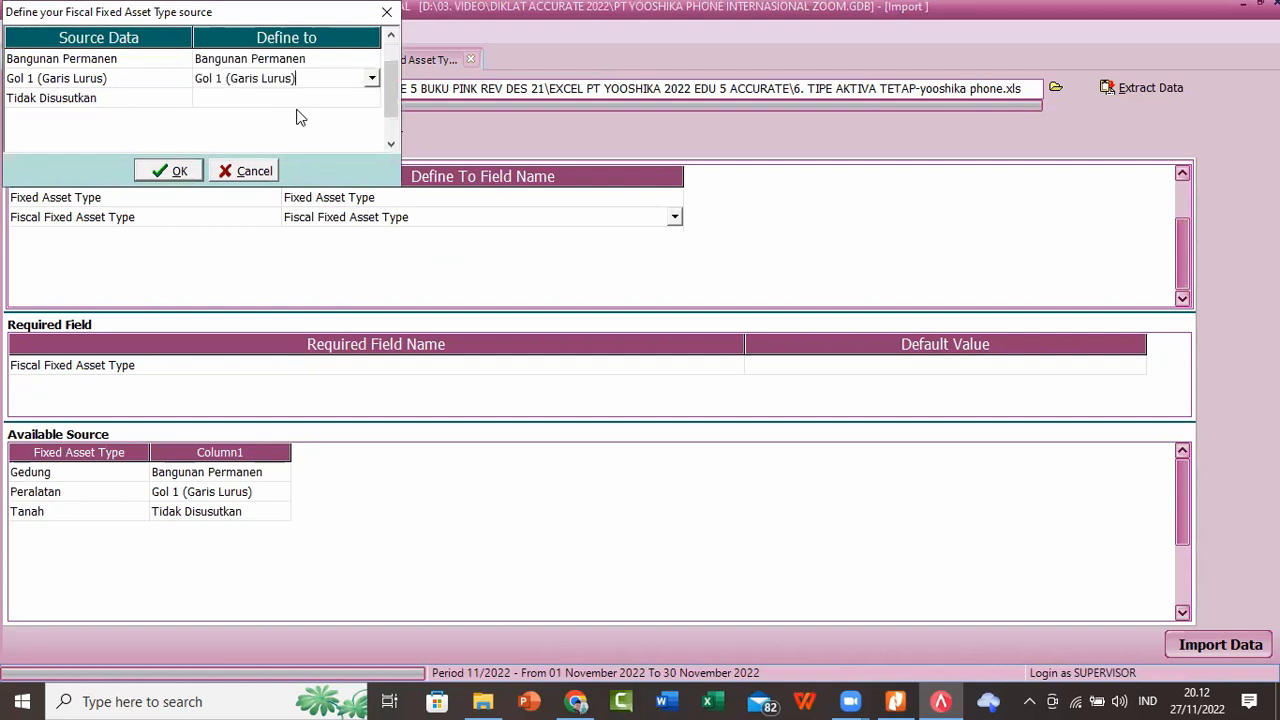
{"action": "left_click", "coordinate": [348, 100]}
{"action": "left_click", "coordinate": [372, 100]}
{"action": "left_click", "coordinate": [373, 100]}
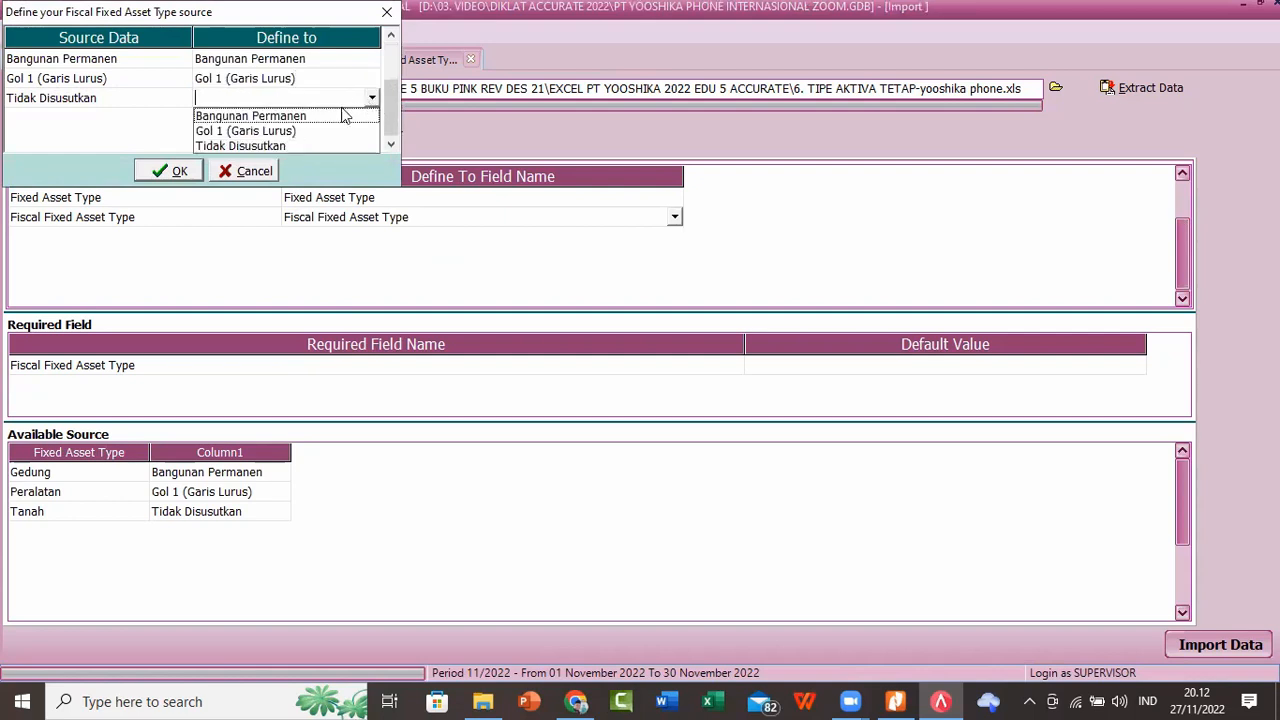
{"action": "left_click", "coordinate": [278, 145]}
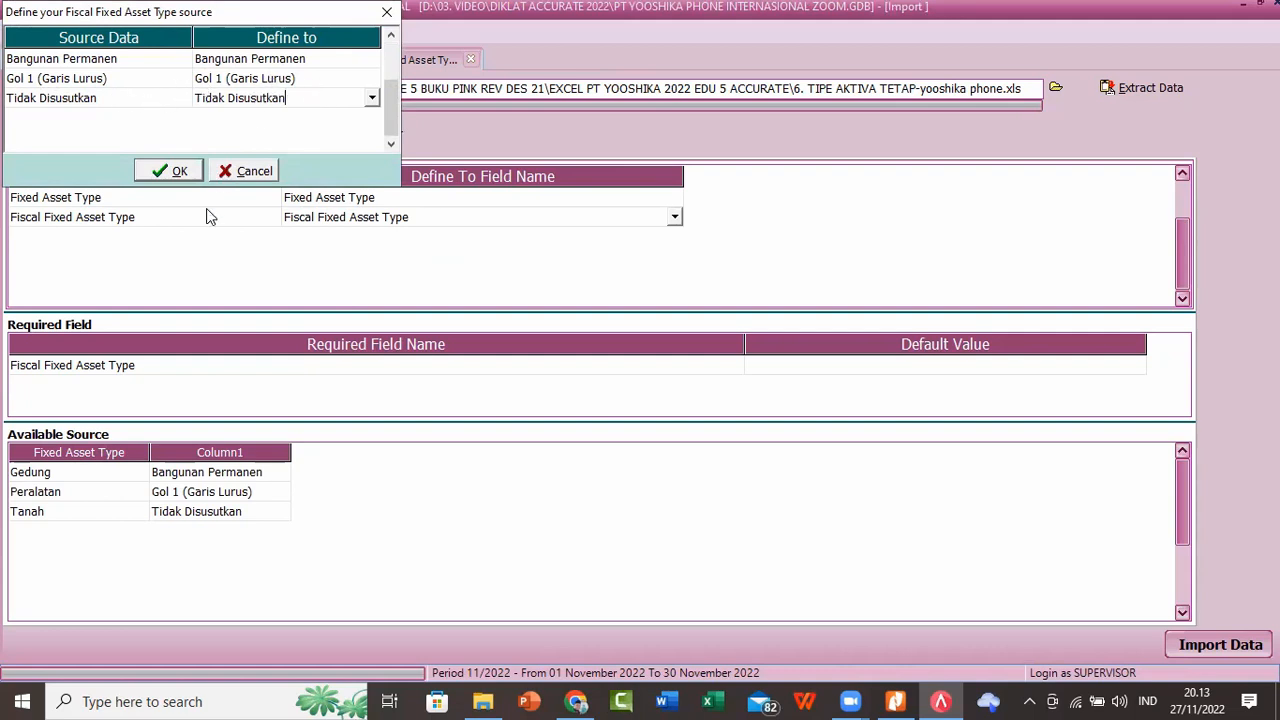
{"action": "left_click", "coordinate": [174, 176]}
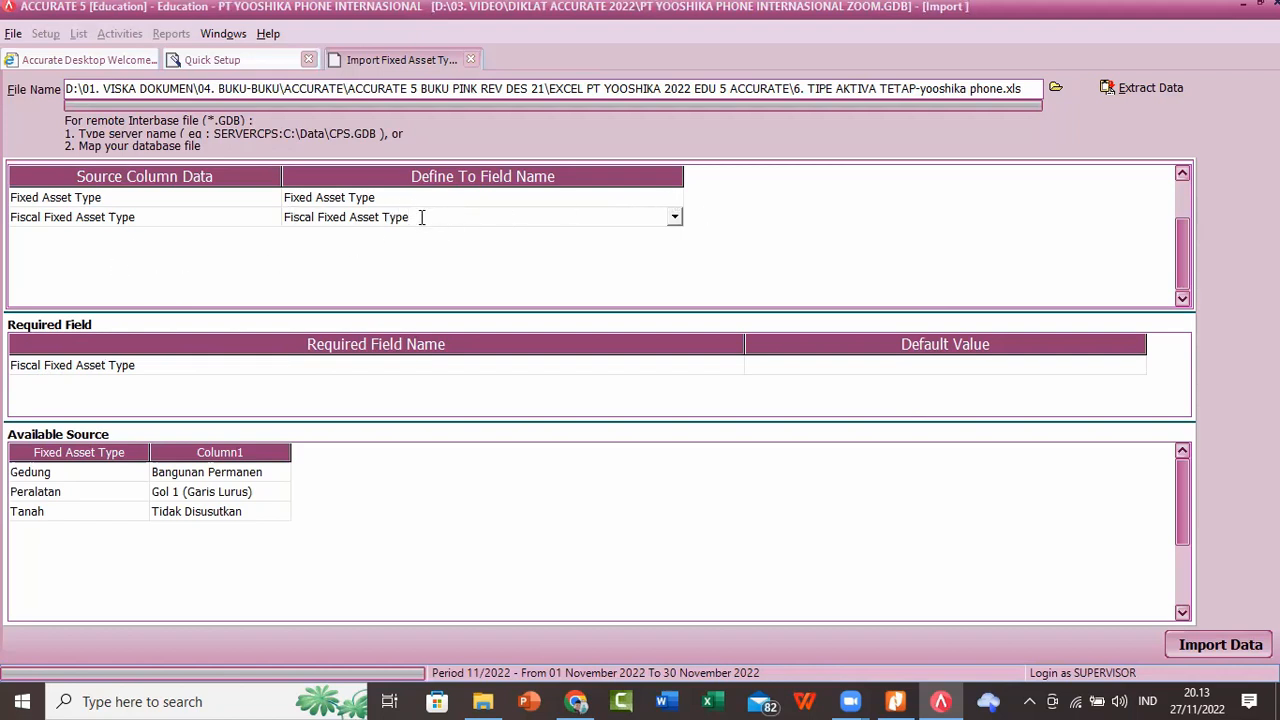
Step: Import the mapped fixed asset types and advance the setup to the Fixed Assets List step
{"action": "left_click", "coordinate": [450, 199]}
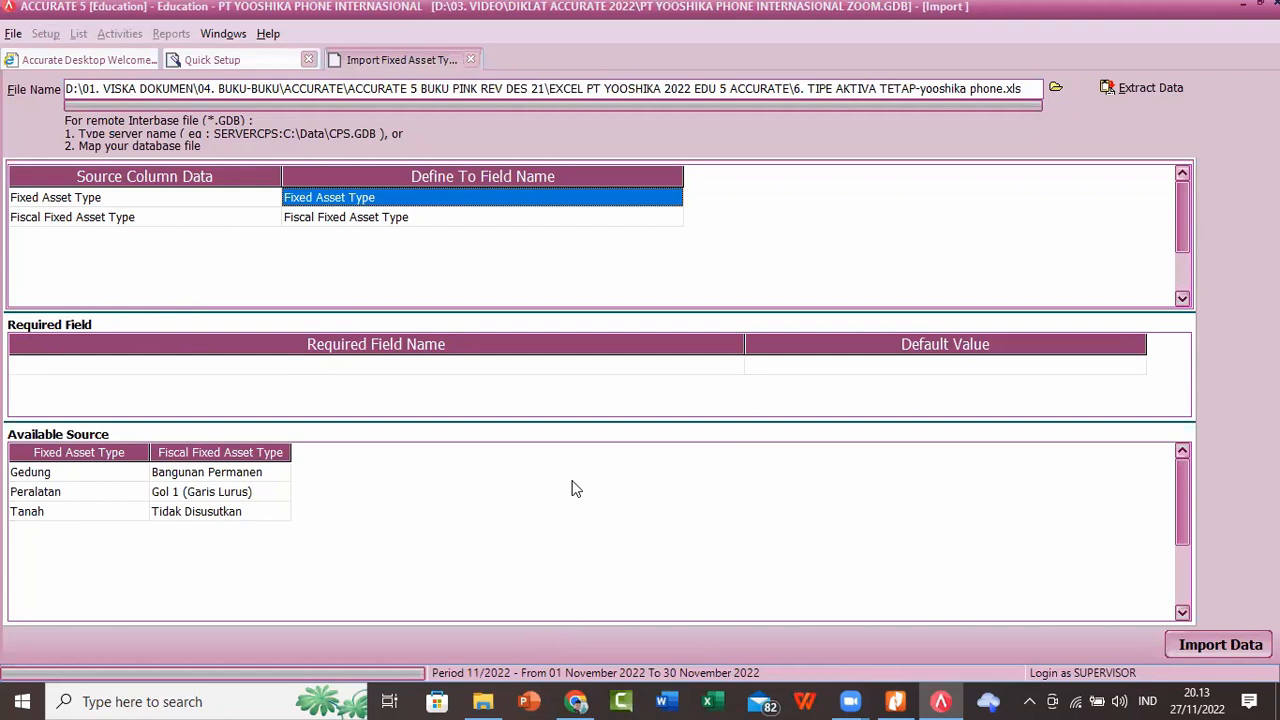
{"action": "left_click", "coordinate": [1224, 645]}
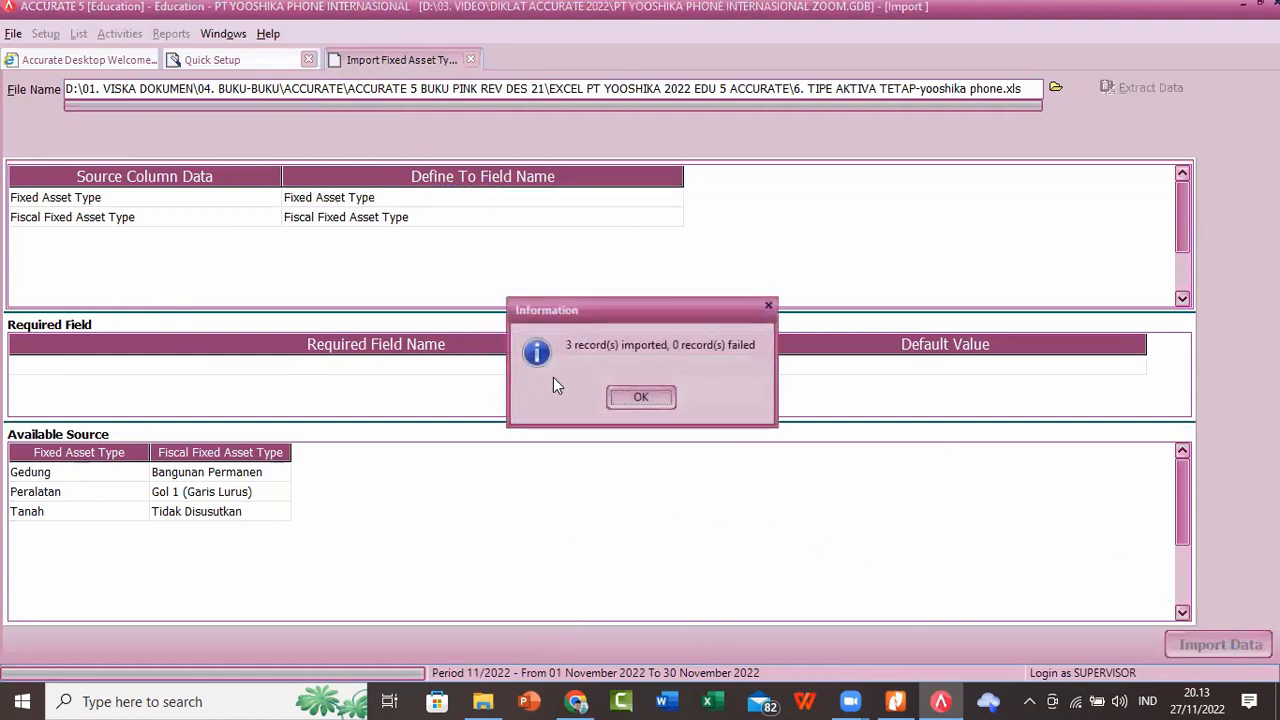
{"action": "left_click", "coordinate": [622, 397]}
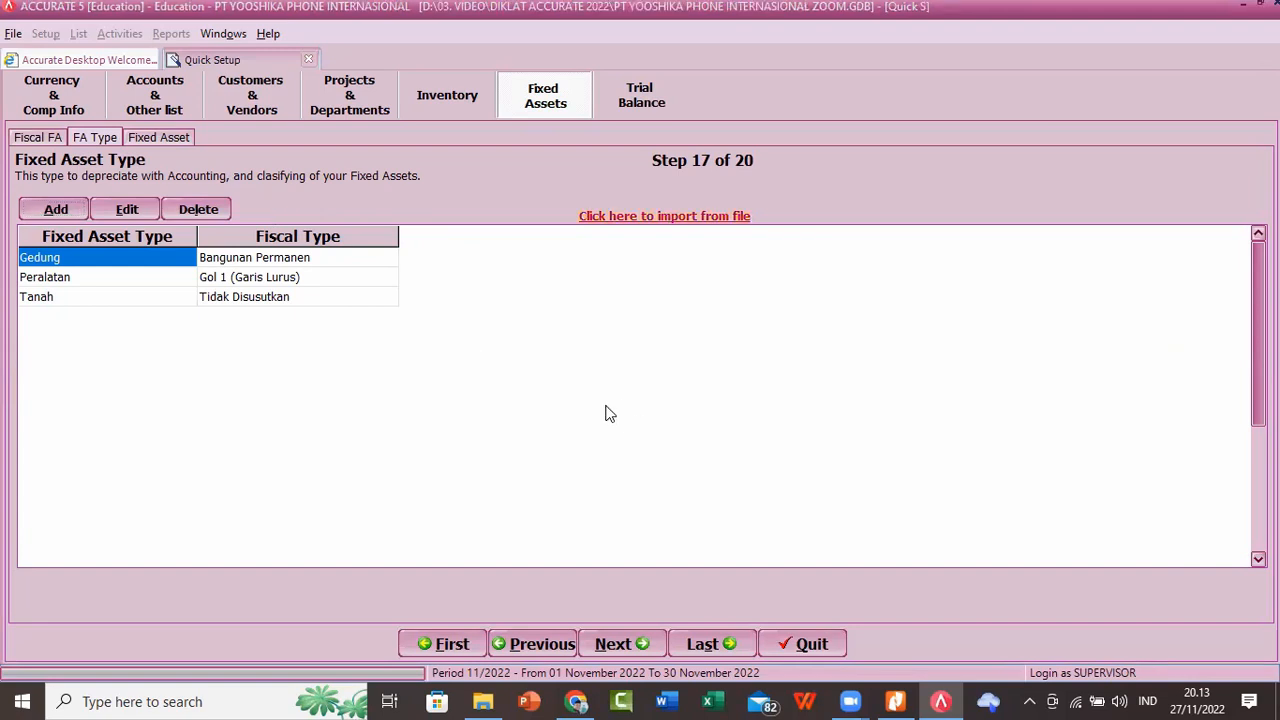
{"action": "left_click", "coordinate": [612, 646]}
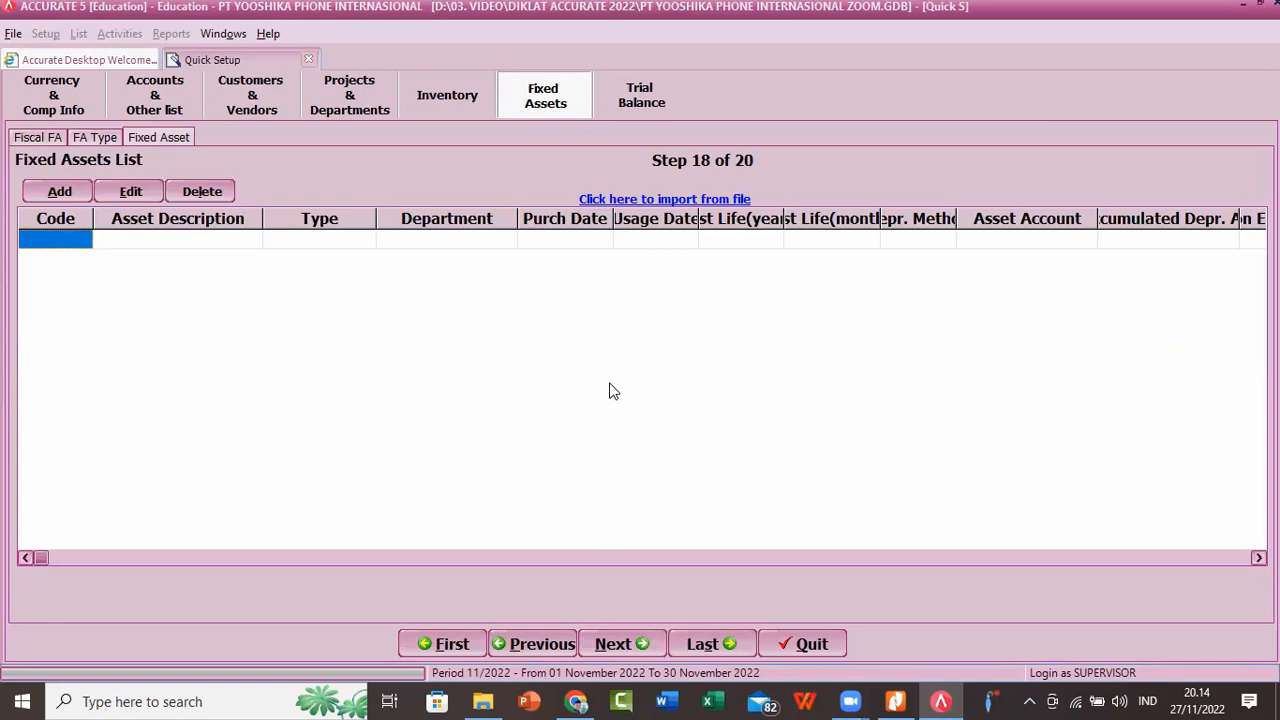
Step: Start a fixed asset list import, load the Excel file "7. DAFTAR AKTIVA TETAP-yooshika phone 2022" and extract its data
{"action": "left_click", "coordinate": [658, 201]}
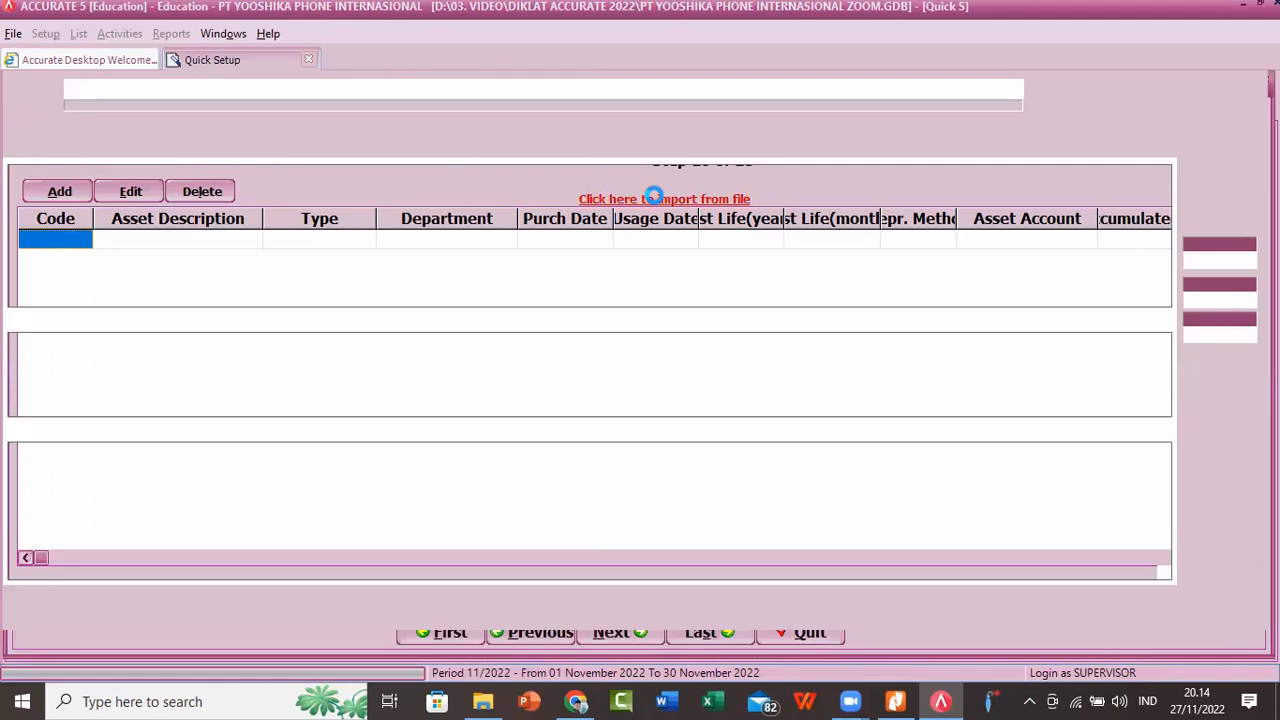
{"action": "left_click", "coordinate": [1053, 87]}
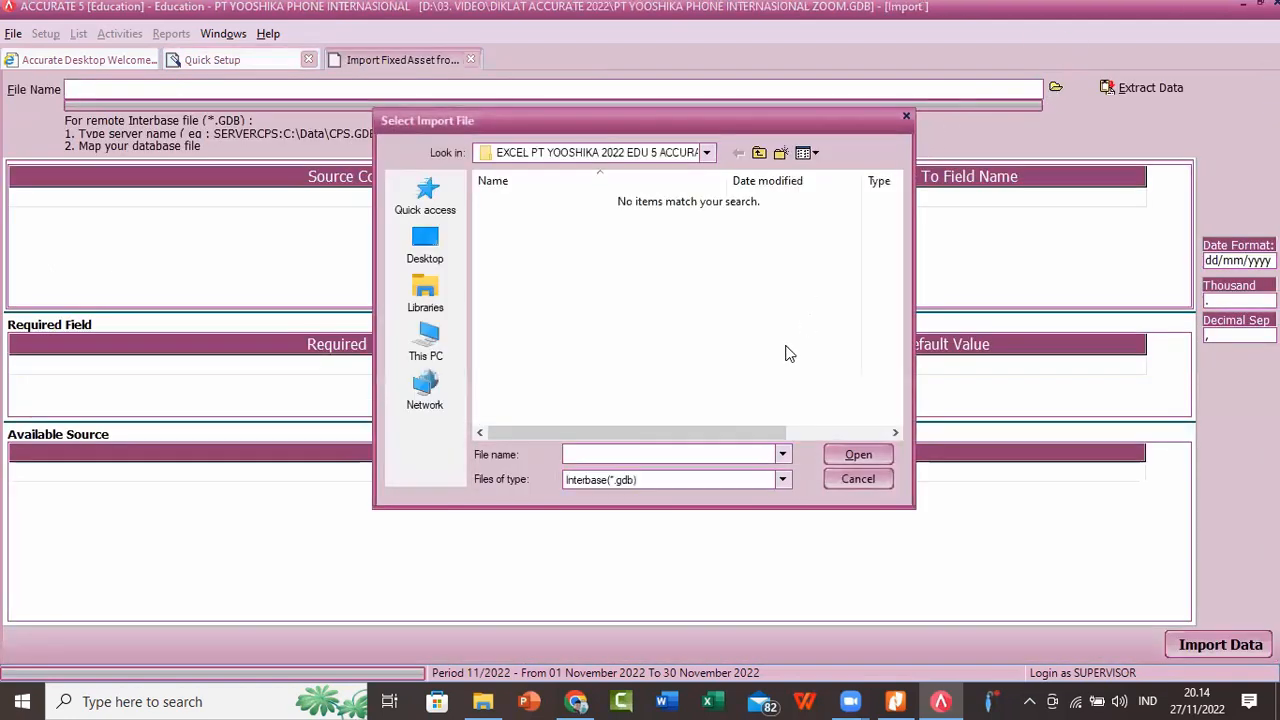
{"action": "left_click", "coordinate": [782, 479]}
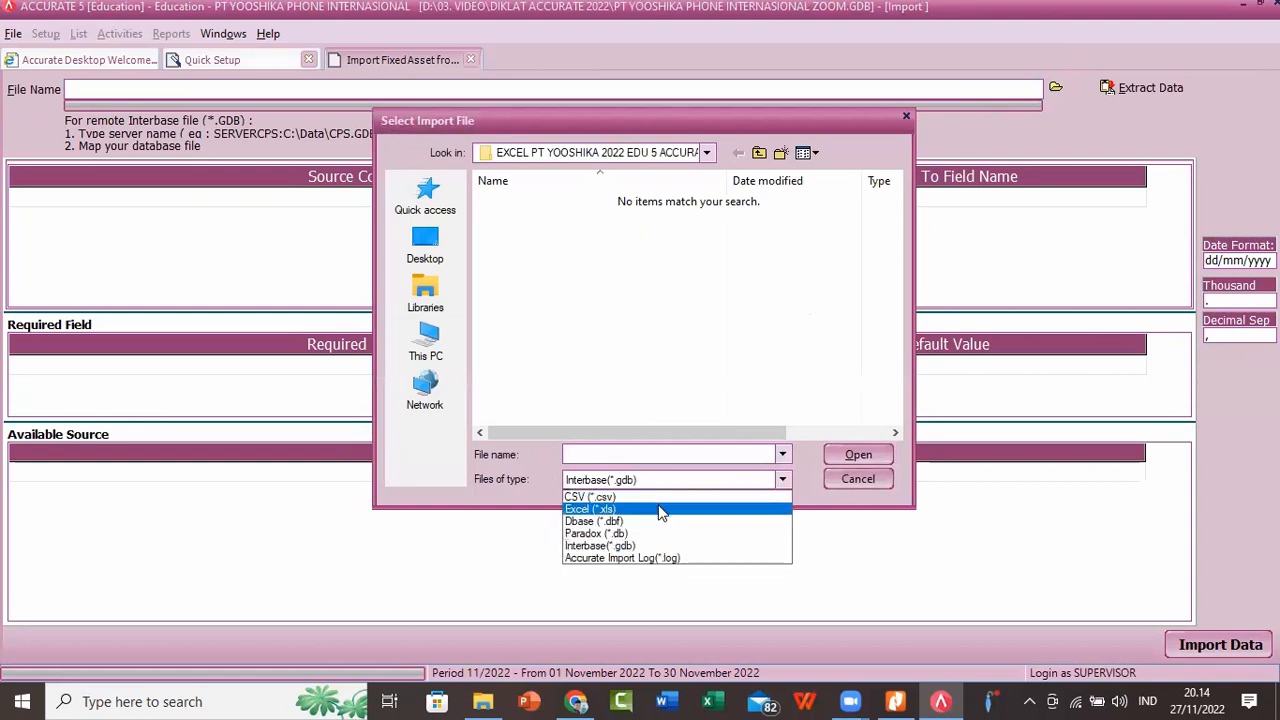
{"action": "left_click", "coordinate": [662, 510]}
{"action": "left_click", "coordinate": [560, 328]}
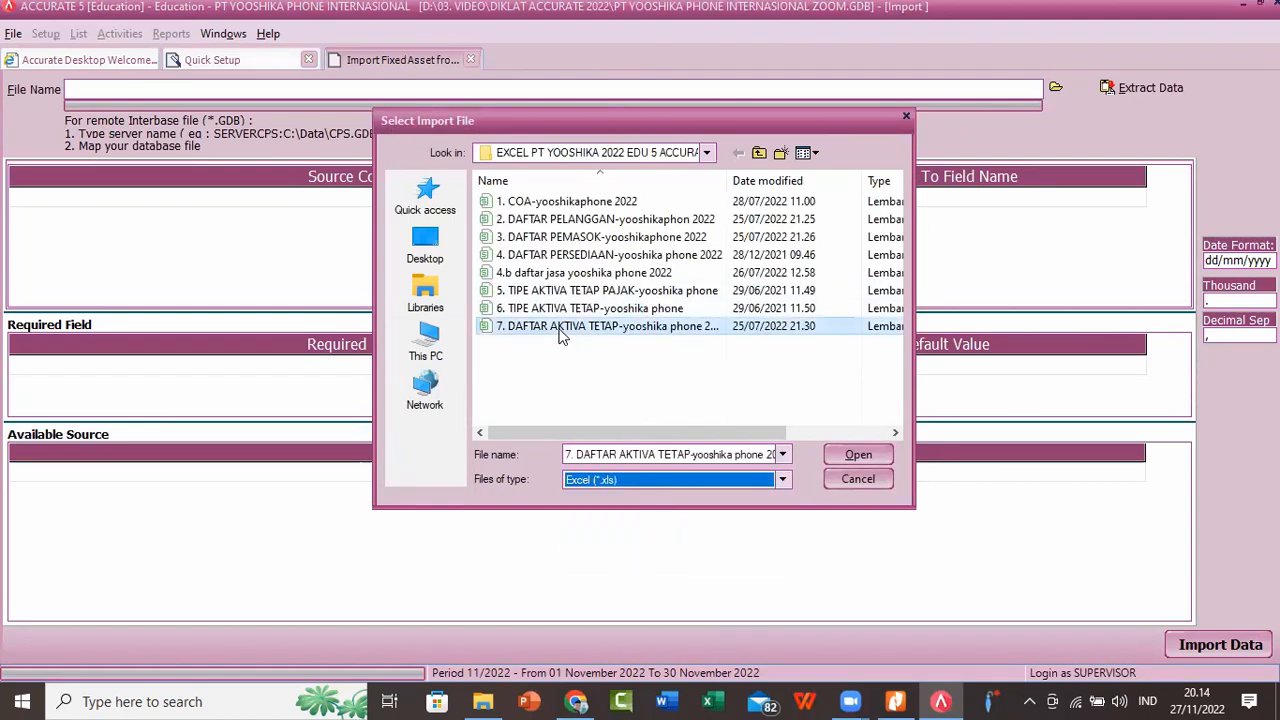
{"action": "left_click", "coordinate": [851, 454]}
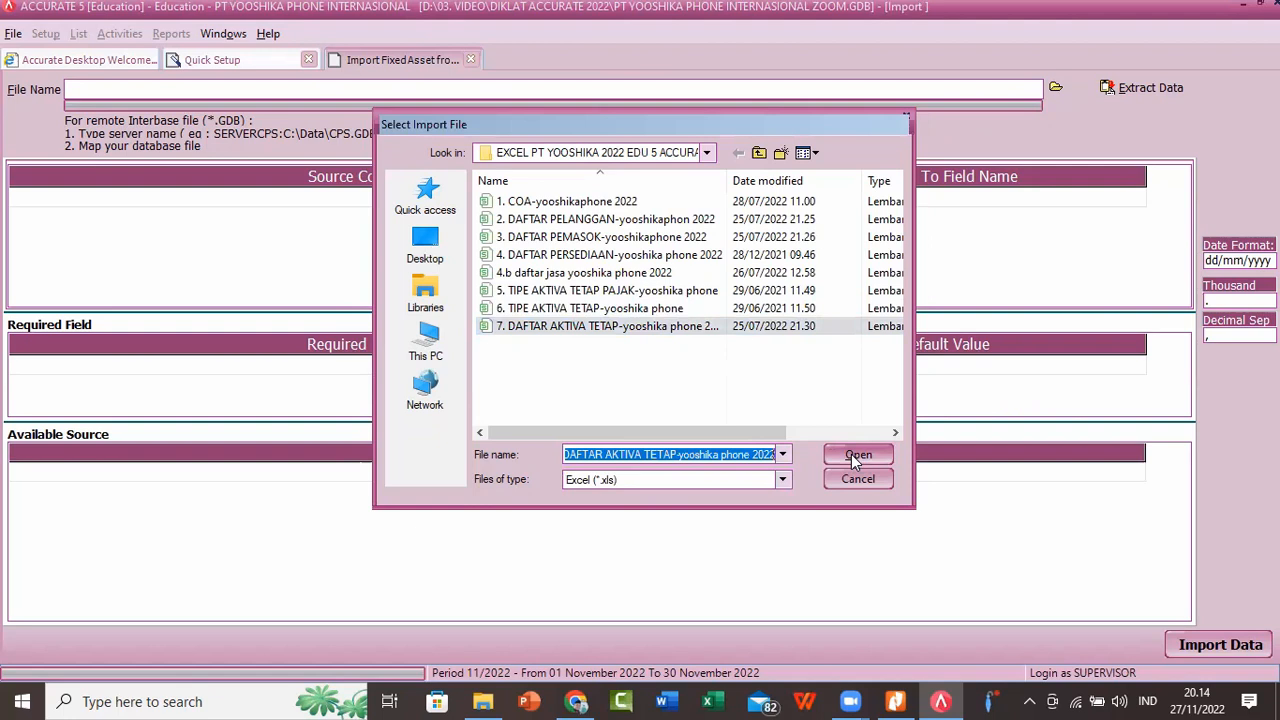
{"action": "left_click", "coordinate": [1162, 90]}
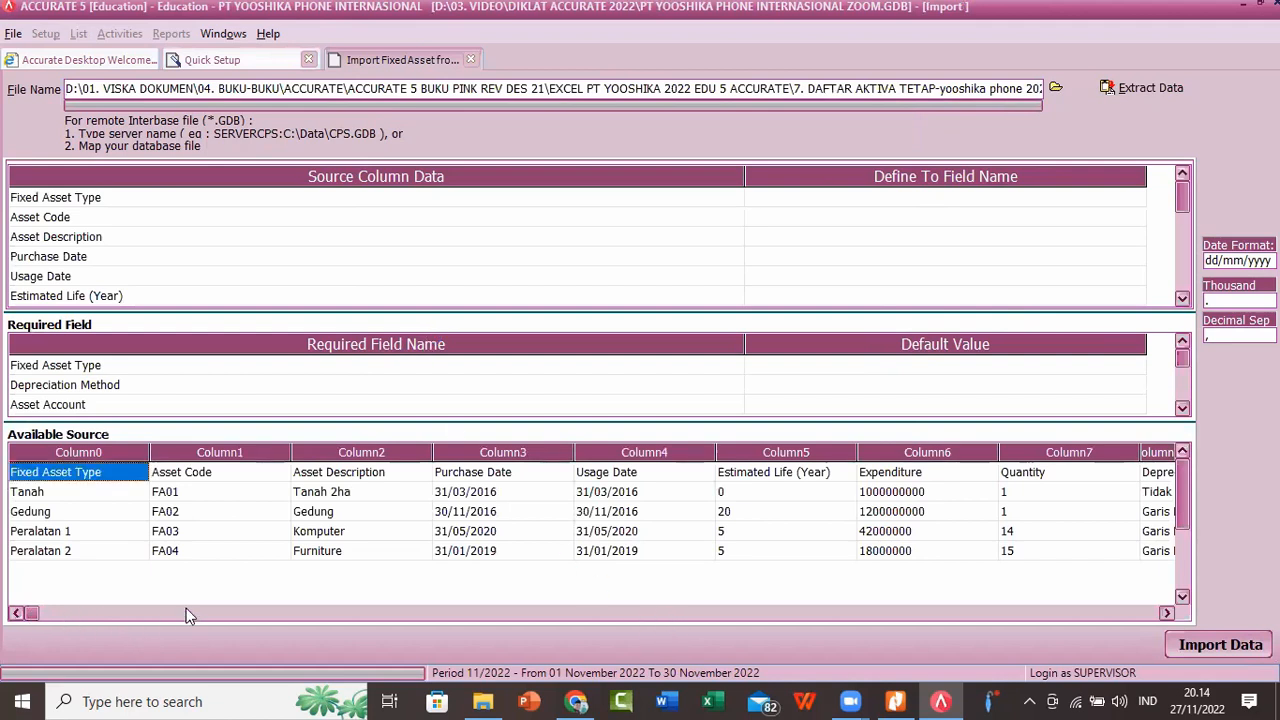
Step: Examine the columns of the extracted fixed asset source data through to Fiscal Fixed Asset
{"action": "left_click_drag", "start_coordinate": [186, 608], "coordinate": [349, 612]}
{"action": "left_click", "coordinate": [1169, 614]}
{"action": "left_click", "coordinate": [1169, 614]}
{"action": "left_click", "coordinate": [1169, 614]}
{"action": "left_click", "coordinate": [1169, 614]}
{"action": "left_click", "coordinate": [1169, 614]}
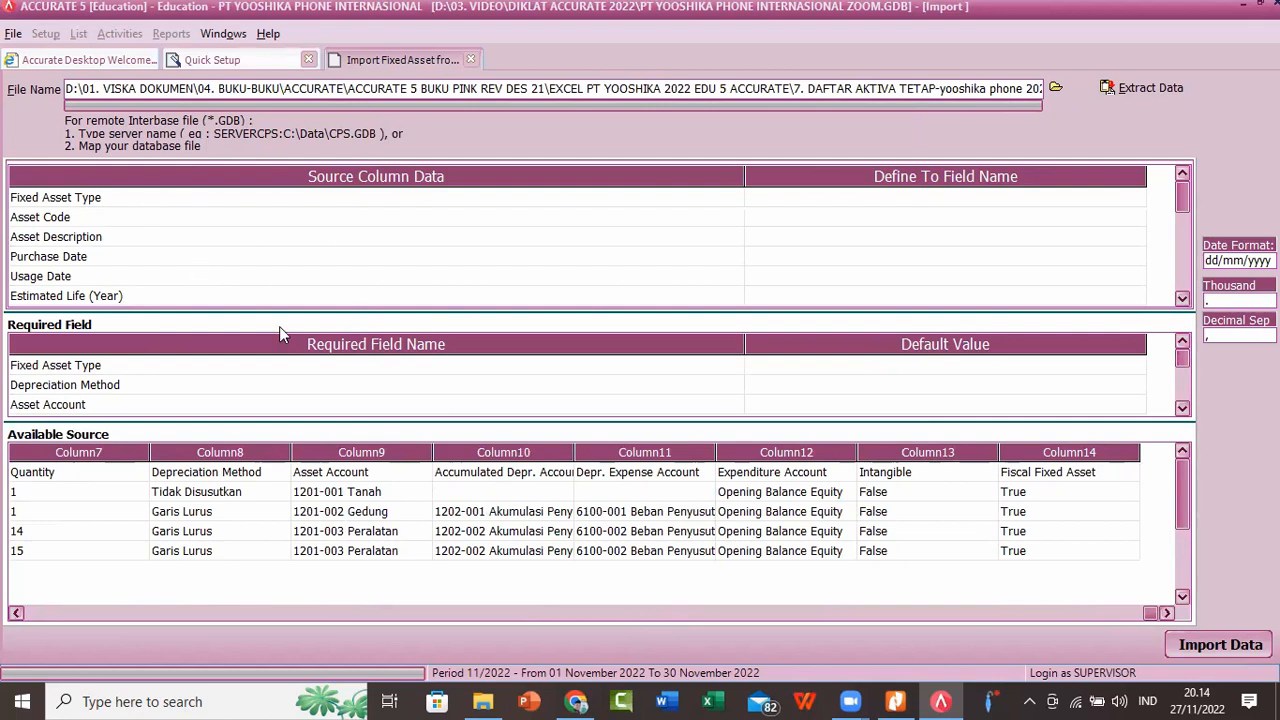
{"action": "left_click", "coordinate": [15, 613]}
{"action": "left_click", "coordinate": [15, 613]}
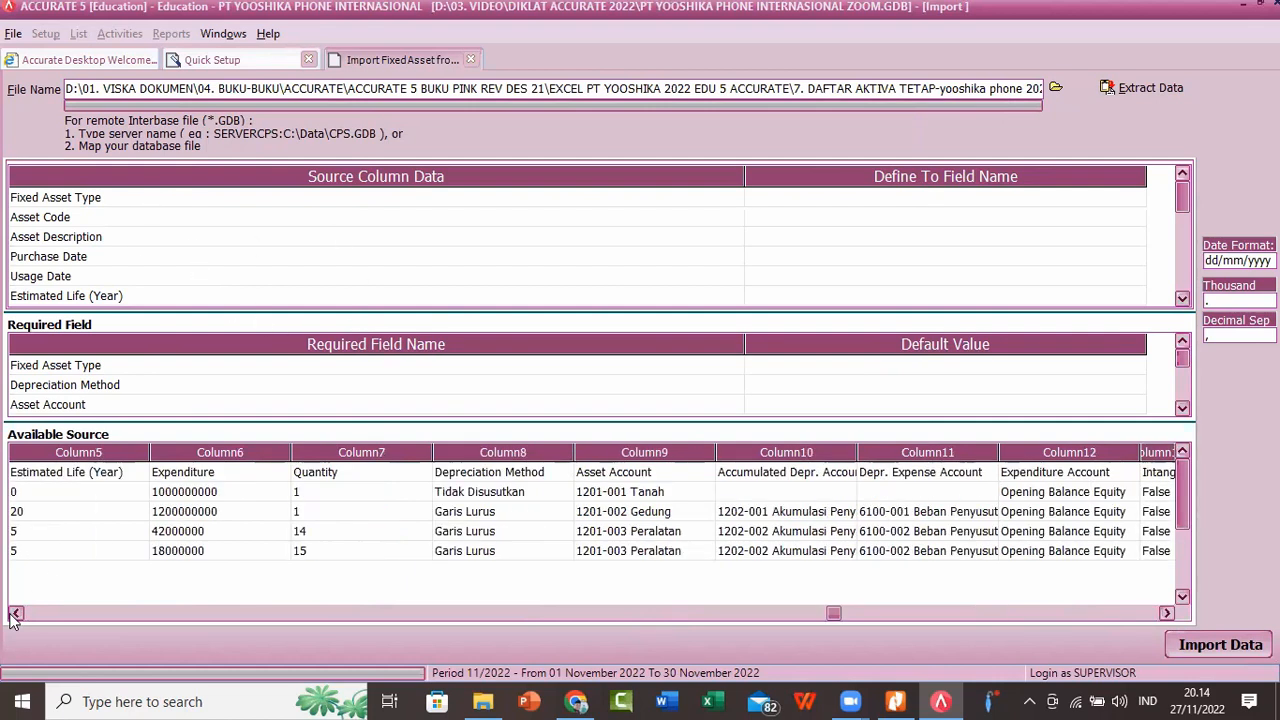
{"action": "left_click", "coordinate": [15, 613]}
{"action": "left_click", "coordinate": [15, 613]}
Step: Delete the header row from the extracted fixed asset list data
{"action": "right_click", "coordinate": [62, 478]}
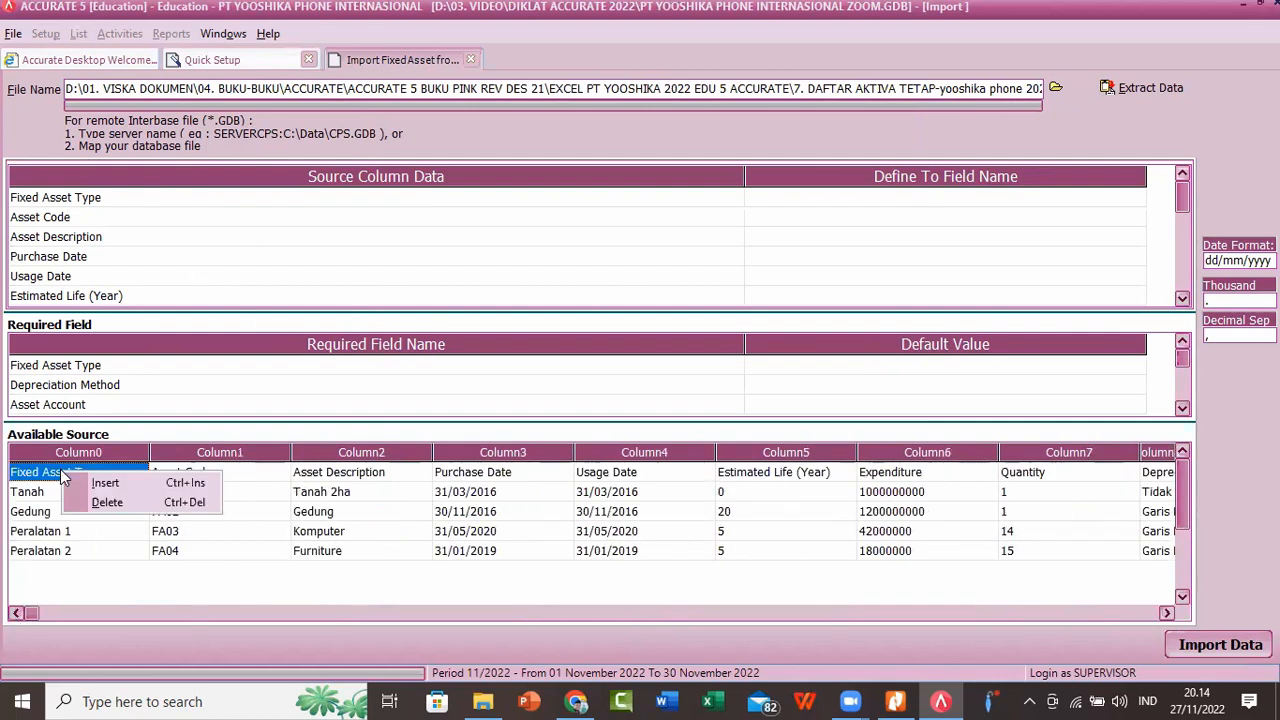
{"action": "left_click", "coordinate": [98, 505]}
{"action": "left_click", "coordinate": [596, 398]}
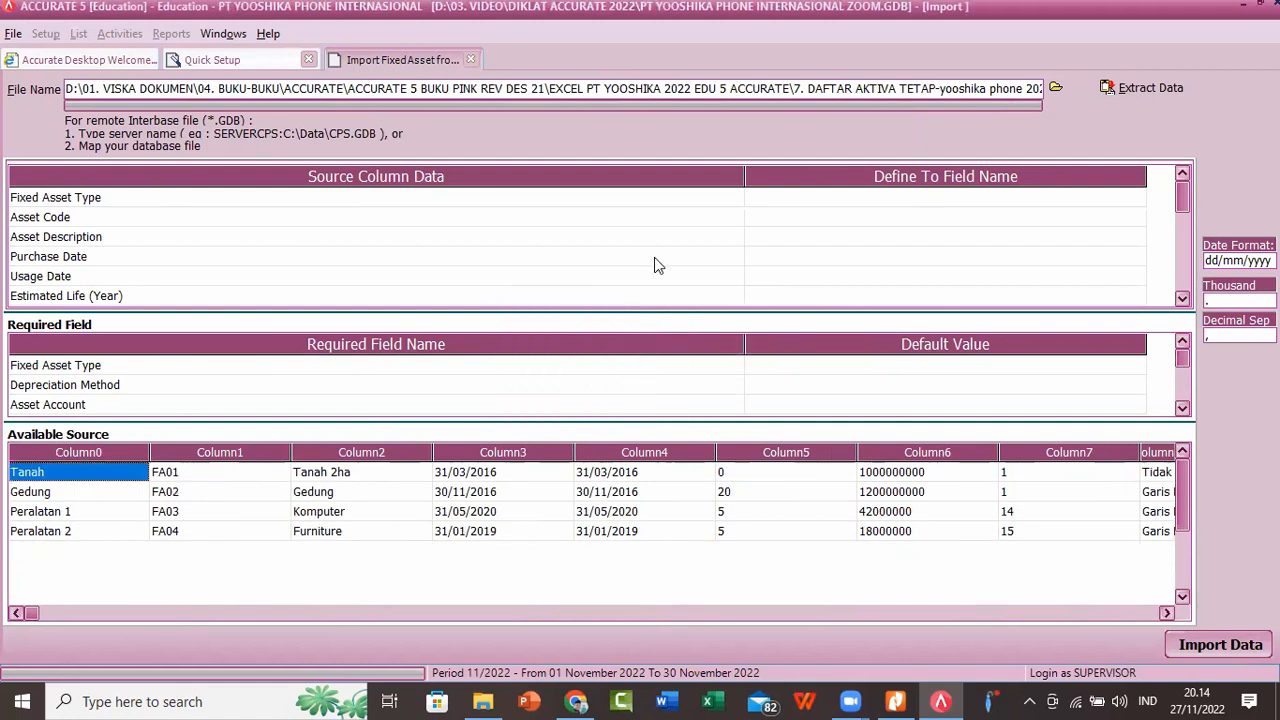
Step: Narrow the source column area and map the Fixed Asset Type source column to the Fixed Asset Type field
{"action": "left_click_drag", "start_coordinate": [743, 171], "coordinate": [258, 191]}
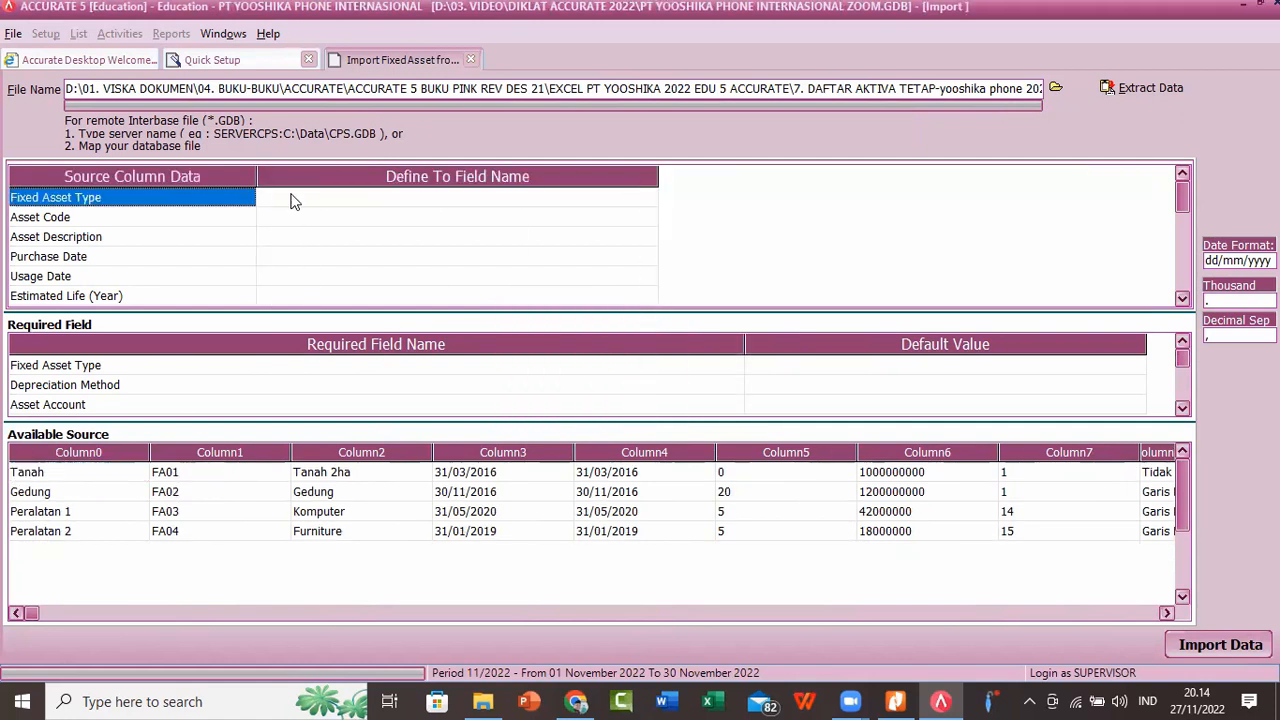
{"action": "left_click", "coordinate": [315, 202]}
{"action": "left_click", "coordinate": [597, 204]}
{"action": "left_click", "coordinate": [649, 197]}
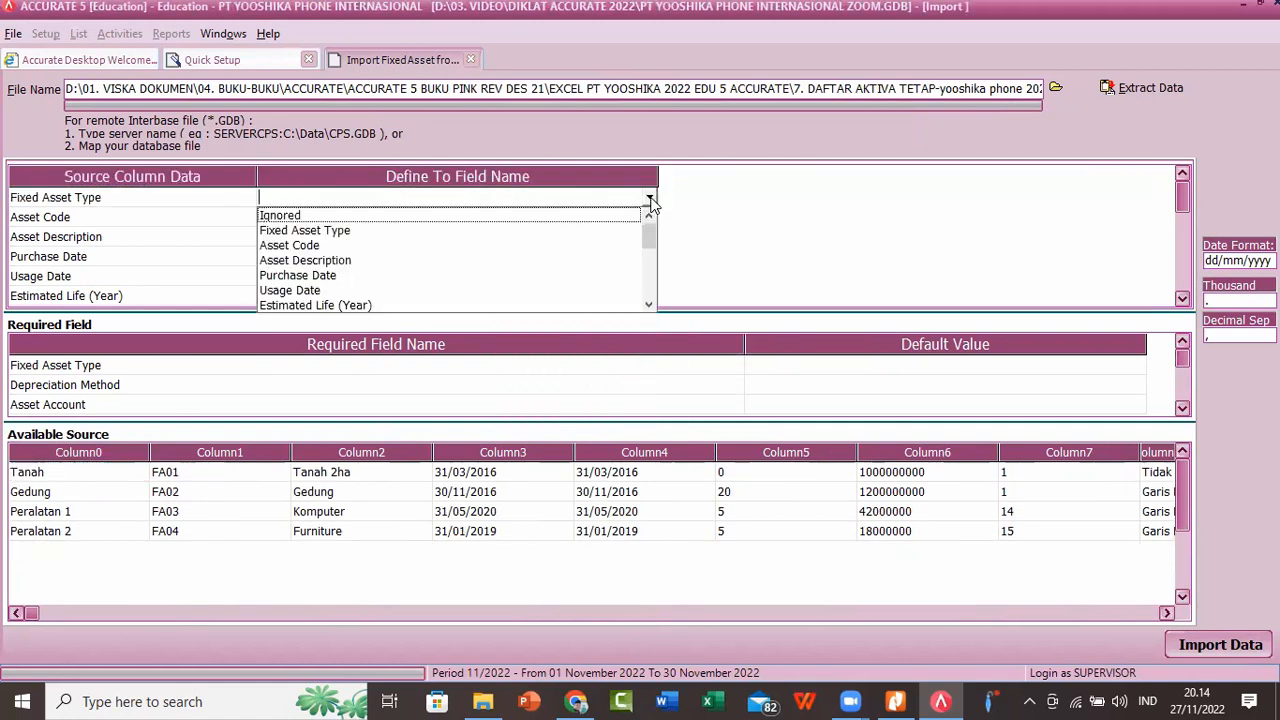
{"action": "left_click", "coordinate": [341, 231]}
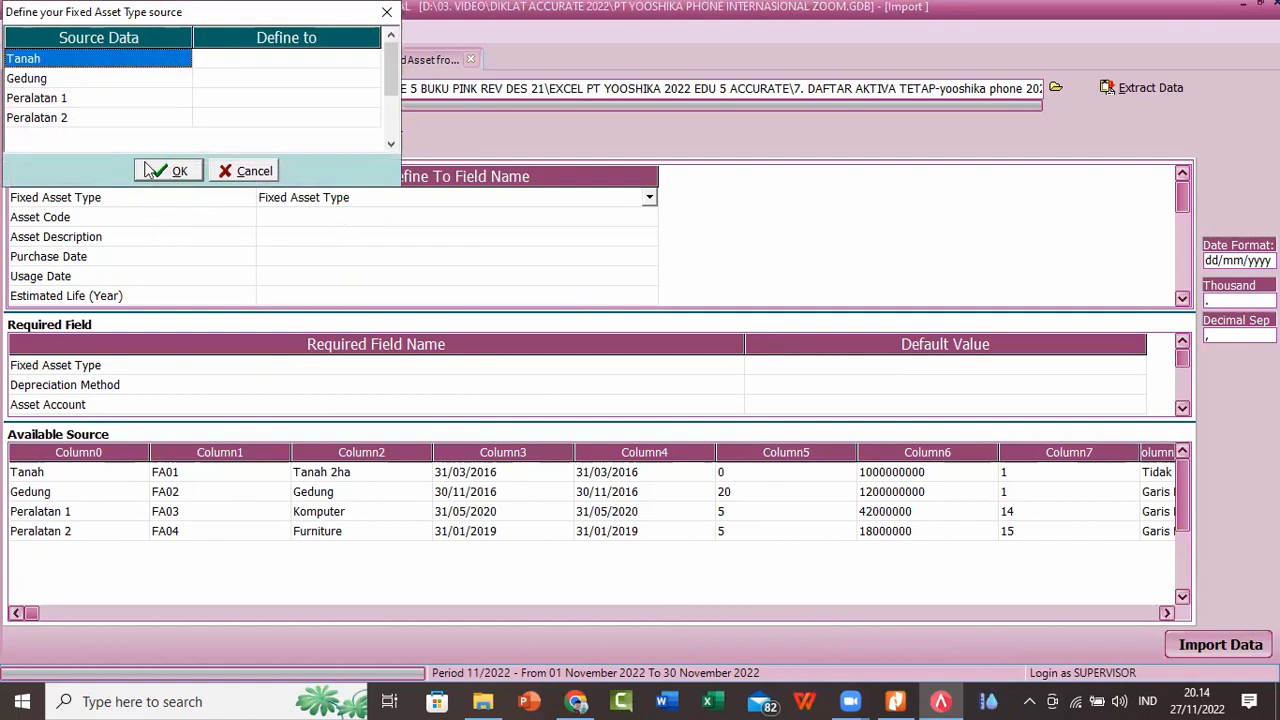
Step: Match the source asset types Tanah to Tanah and Gedung to Gedung
{"action": "left_click", "coordinate": [340, 60]}
{"action": "left_click", "coordinate": [371, 60]}
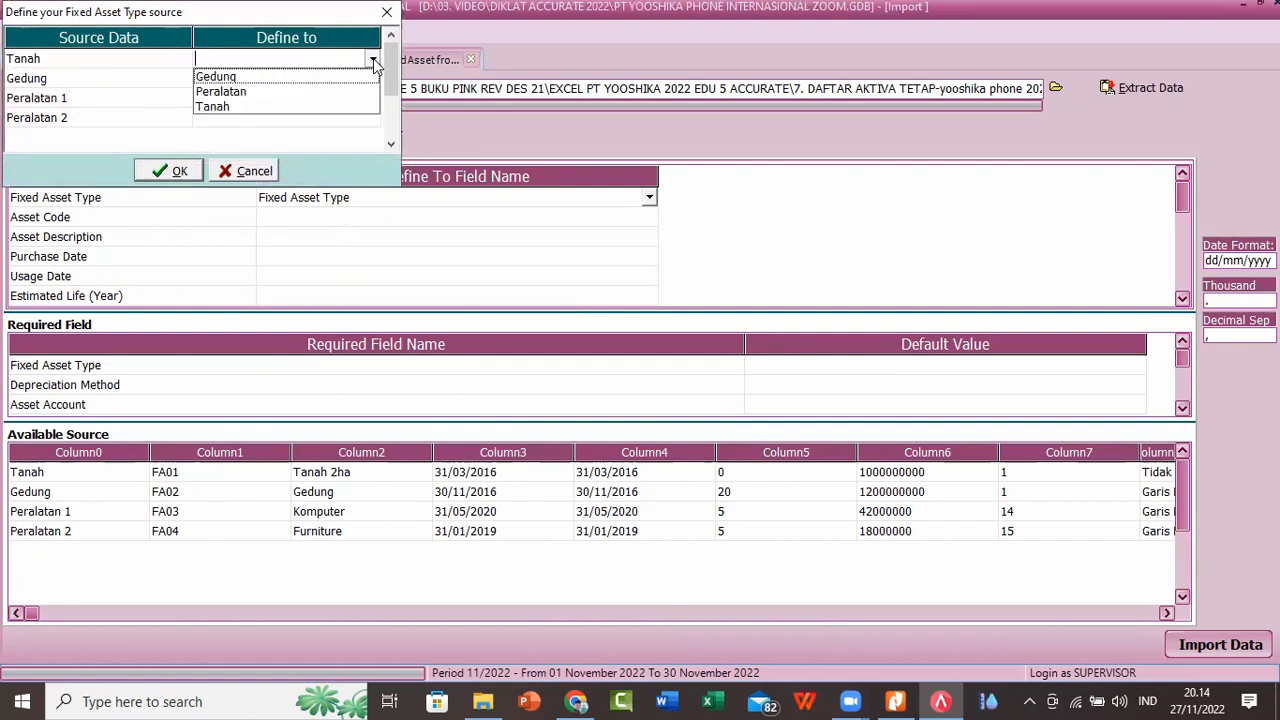
{"action": "left_click", "coordinate": [225, 108]}
{"action": "left_click", "coordinate": [324, 86]}
{"action": "left_click", "coordinate": [343, 84]}
{"action": "left_click", "coordinate": [371, 78]}
{"action": "left_click", "coordinate": [287, 97]}
Step: Match both Peralatan 1 and Peralatan 2 to the type Peralatan and accept the fixed asset type definitions
{"action": "left_click", "coordinate": [352, 98]}
{"action": "left_click", "coordinate": [355, 98]}
{"action": "left_click", "coordinate": [371, 98]}
{"action": "left_click", "coordinate": [274, 130]}
{"action": "left_click", "coordinate": [324, 119]}
{"action": "left_click", "coordinate": [324, 119]}
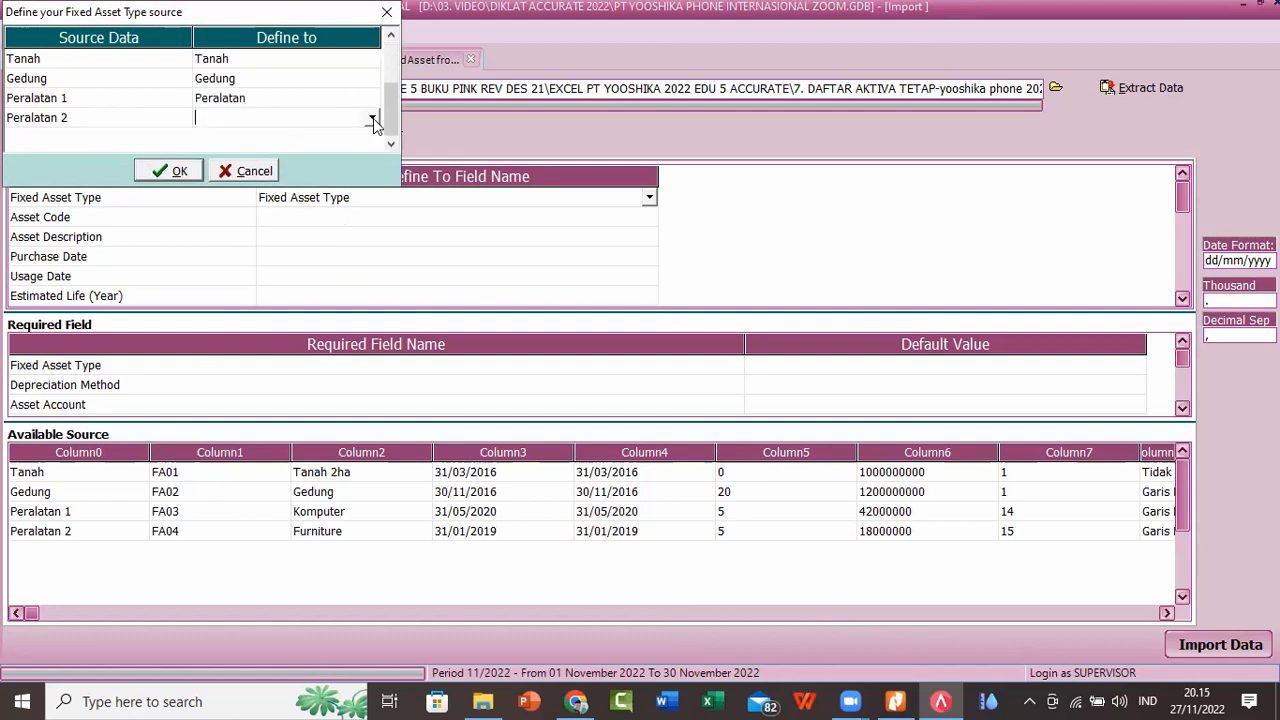
{"action": "left_click", "coordinate": [371, 118]}
{"action": "left_click", "coordinate": [240, 148]}
{"action": "left_click", "coordinate": [391, 145]}
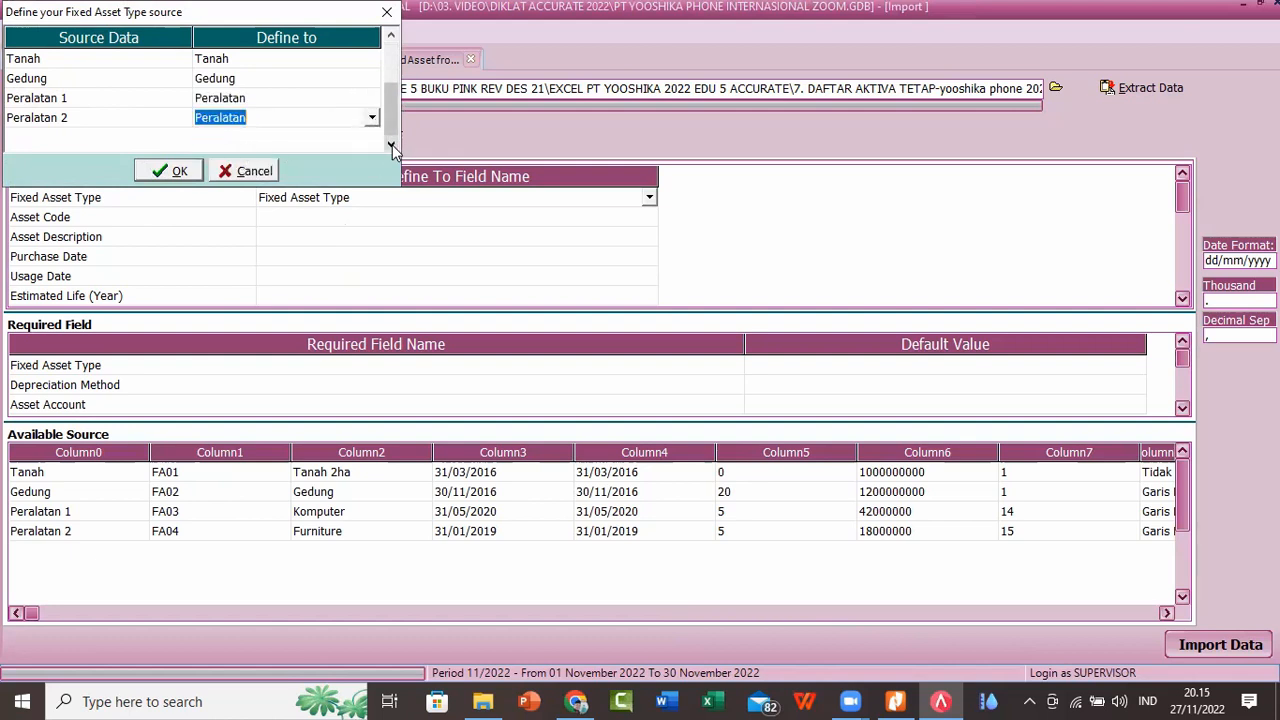
{"action": "left_click", "coordinate": [178, 171]}
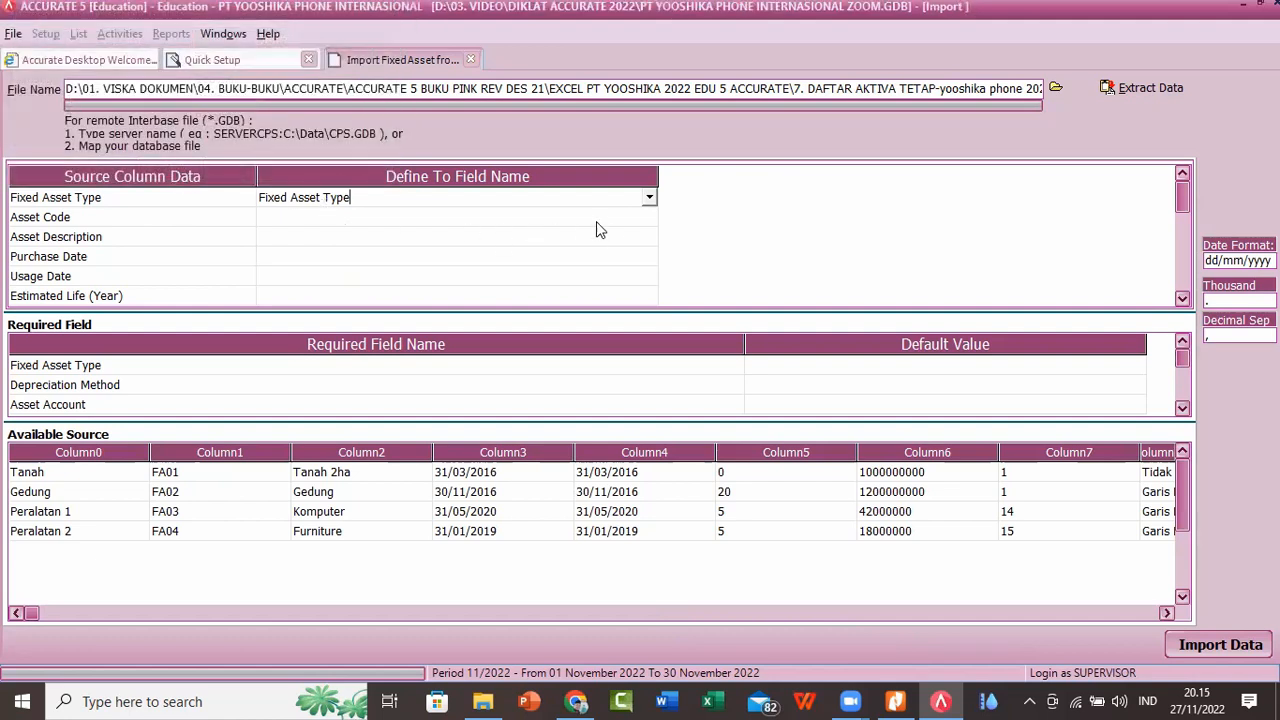
Step: Map the Asset Code and Asset Description source columns to the fields of the same names
{"action": "left_click", "coordinate": [626, 214]}
{"action": "left_click", "coordinate": [649, 216]}
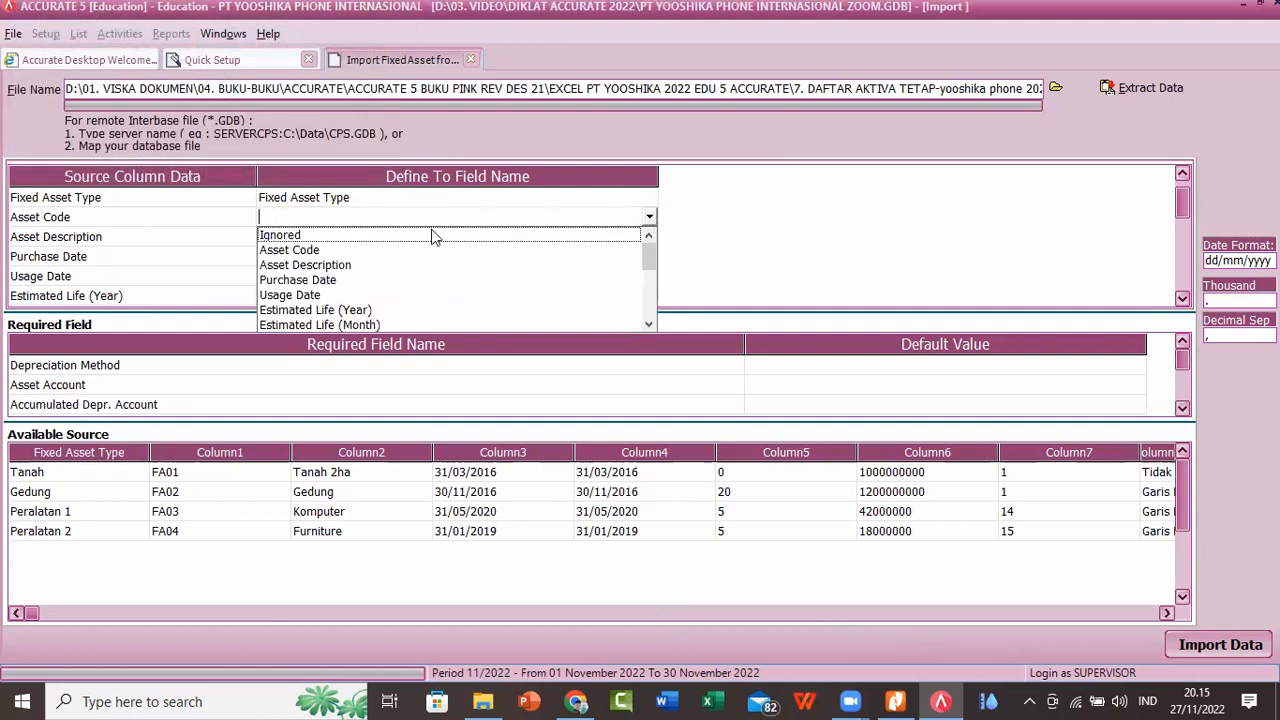
{"action": "left_click", "coordinate": [328, 251]}
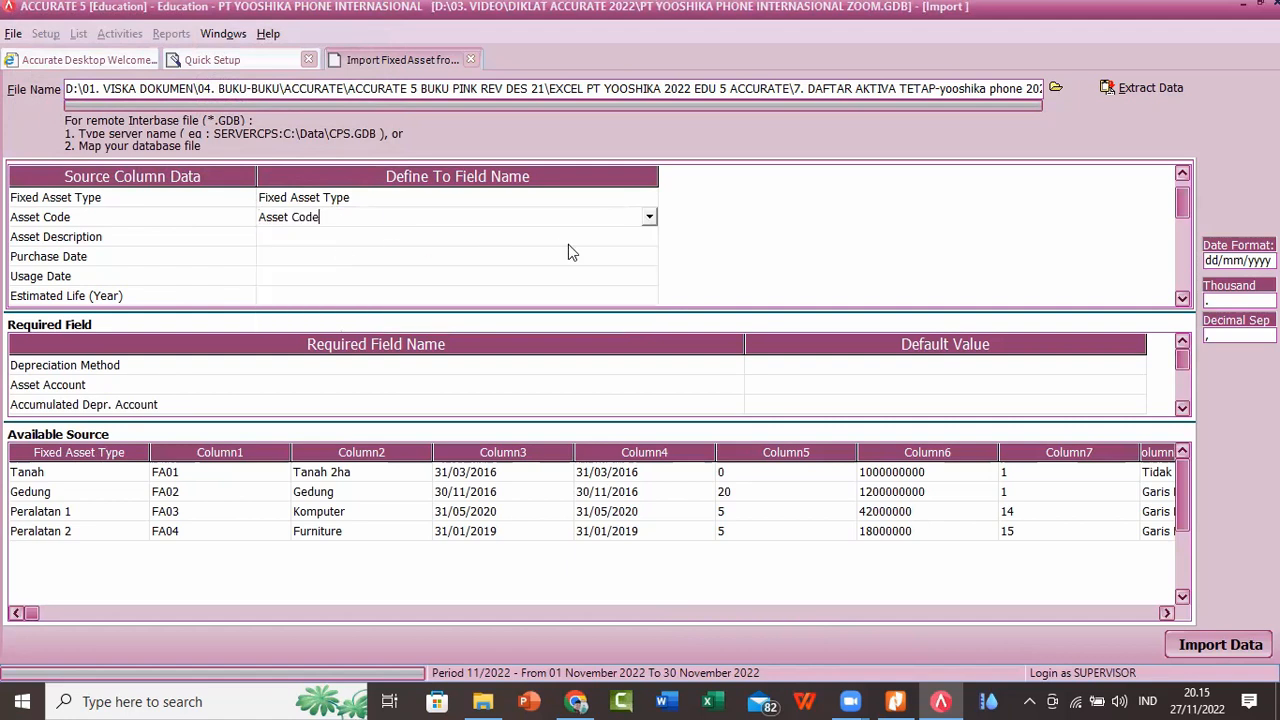
{"action": "left_click", "coordinate": [642, 242]}
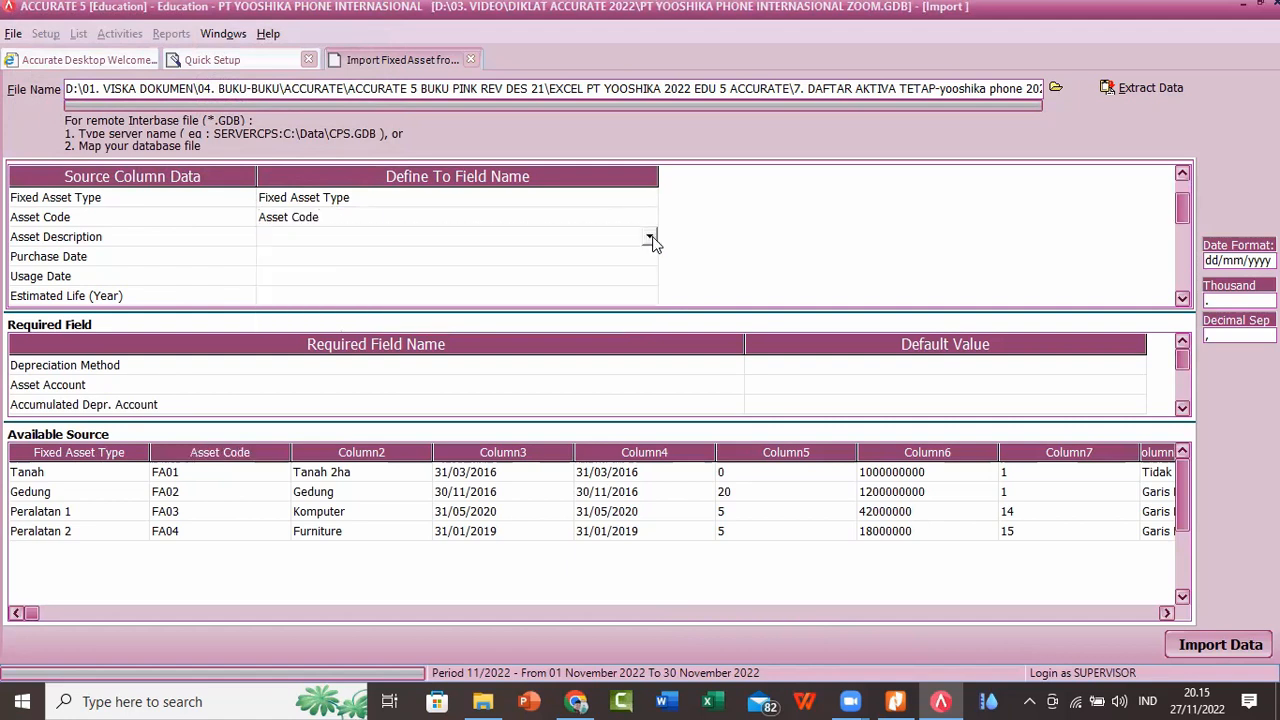
{"action": "left_click", "coordinate": [649, 237]}
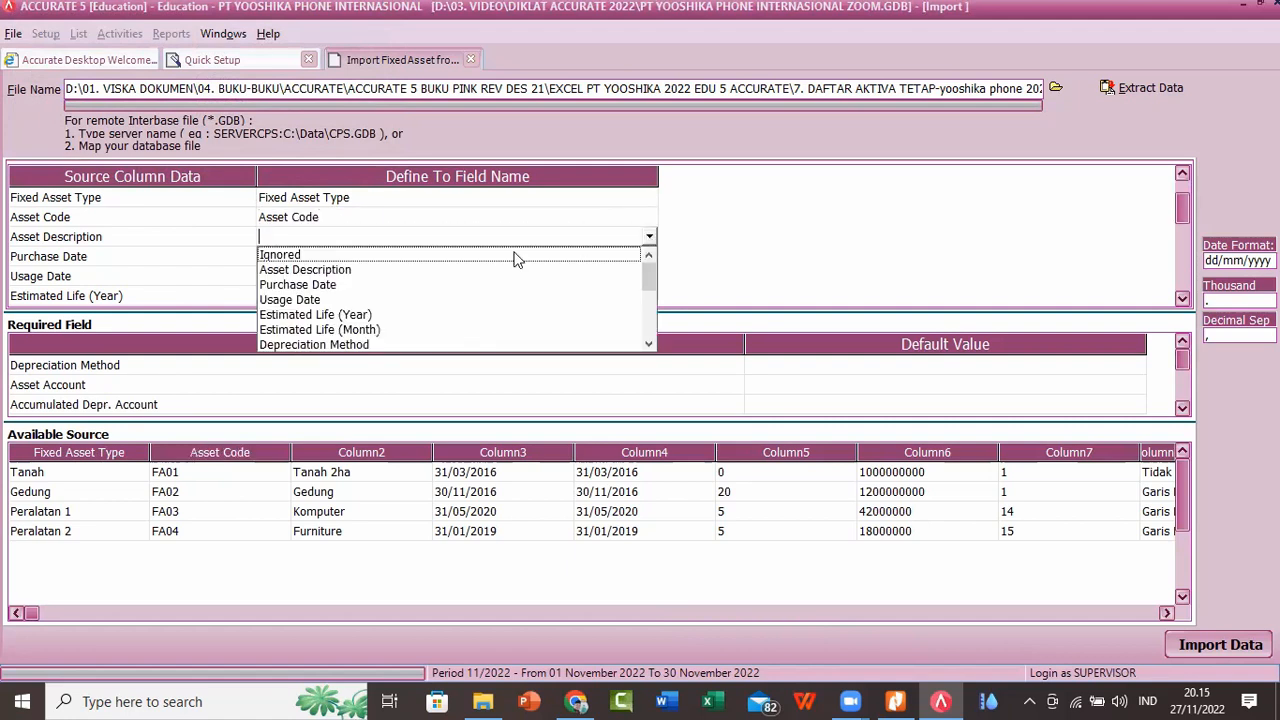
{"action": "left_click", "coordinate": [340, 270]}
Step: Map the Purchase Date and Usage Date source columns to the Purchase Date and Usage Date fields
{"action": "left_click", "coordinate": [603, 262]}
{"action": "left_click", "coordinate": [650, 257]}
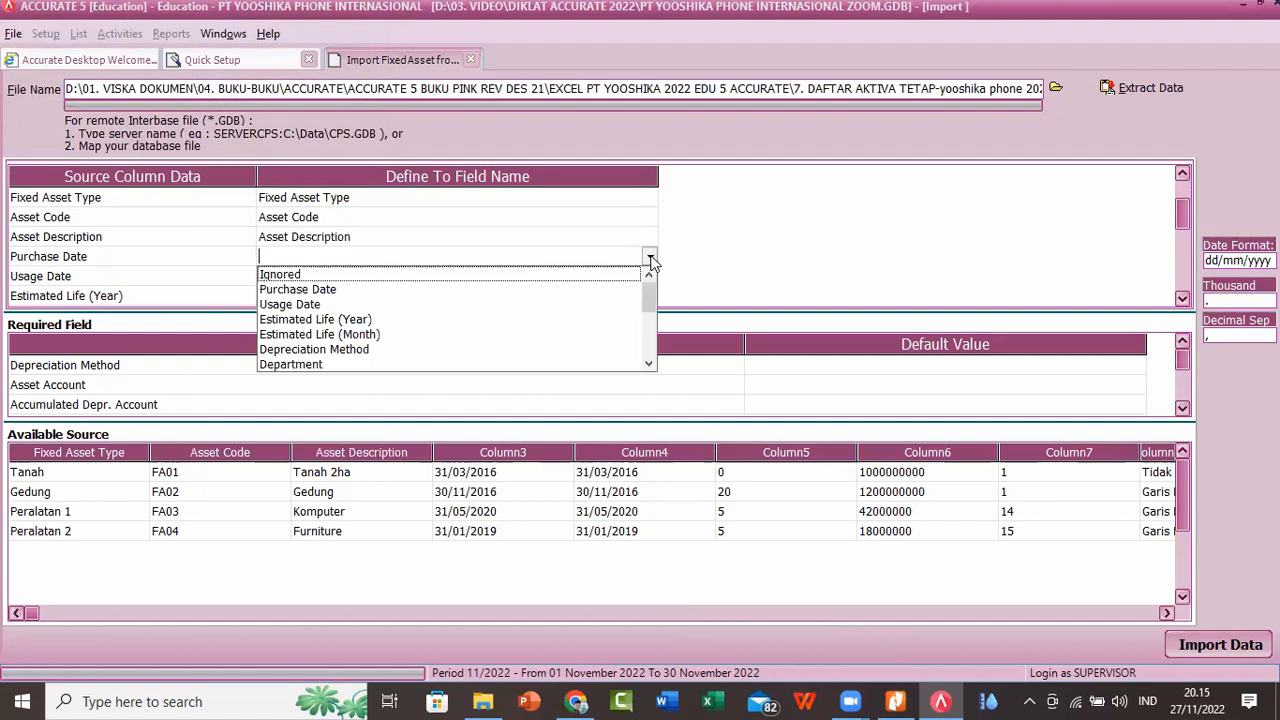
{"action": "left_click", "coordinate": [333, 290]}
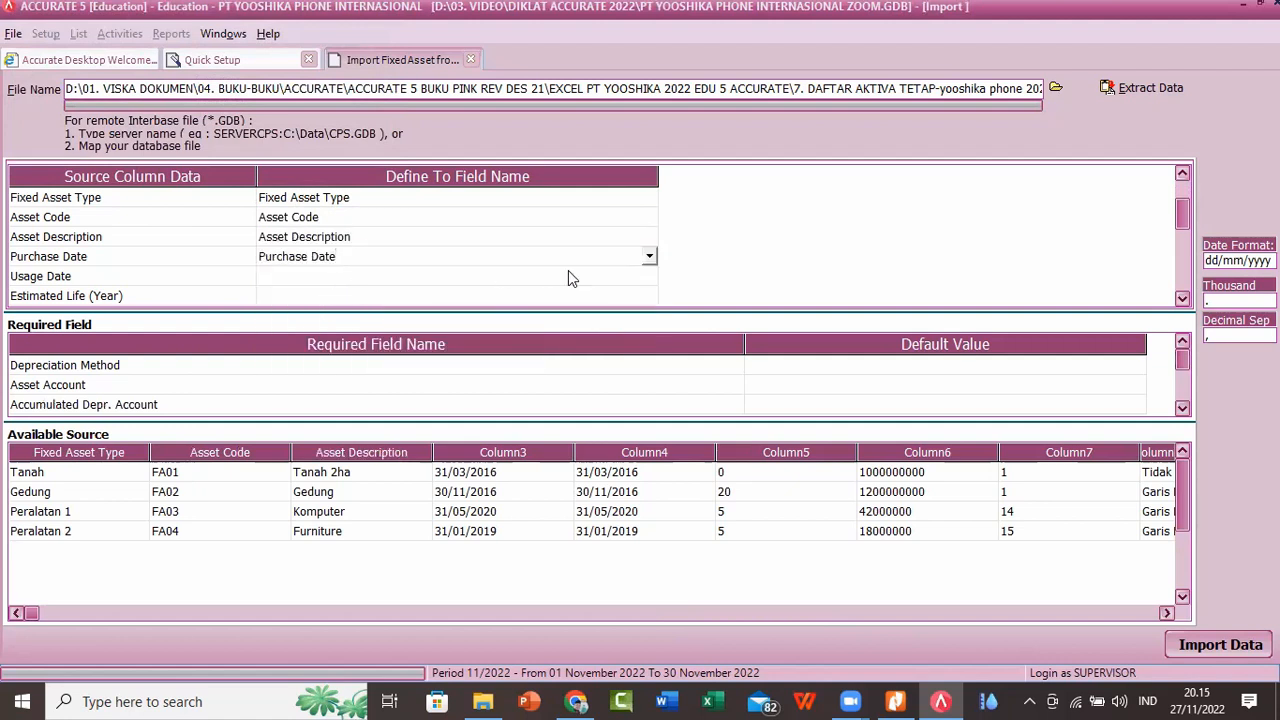
{"action": "left_click", "coordinate": [632, 281]}
{"action": "left_click", "coordinate": [650, 283]}
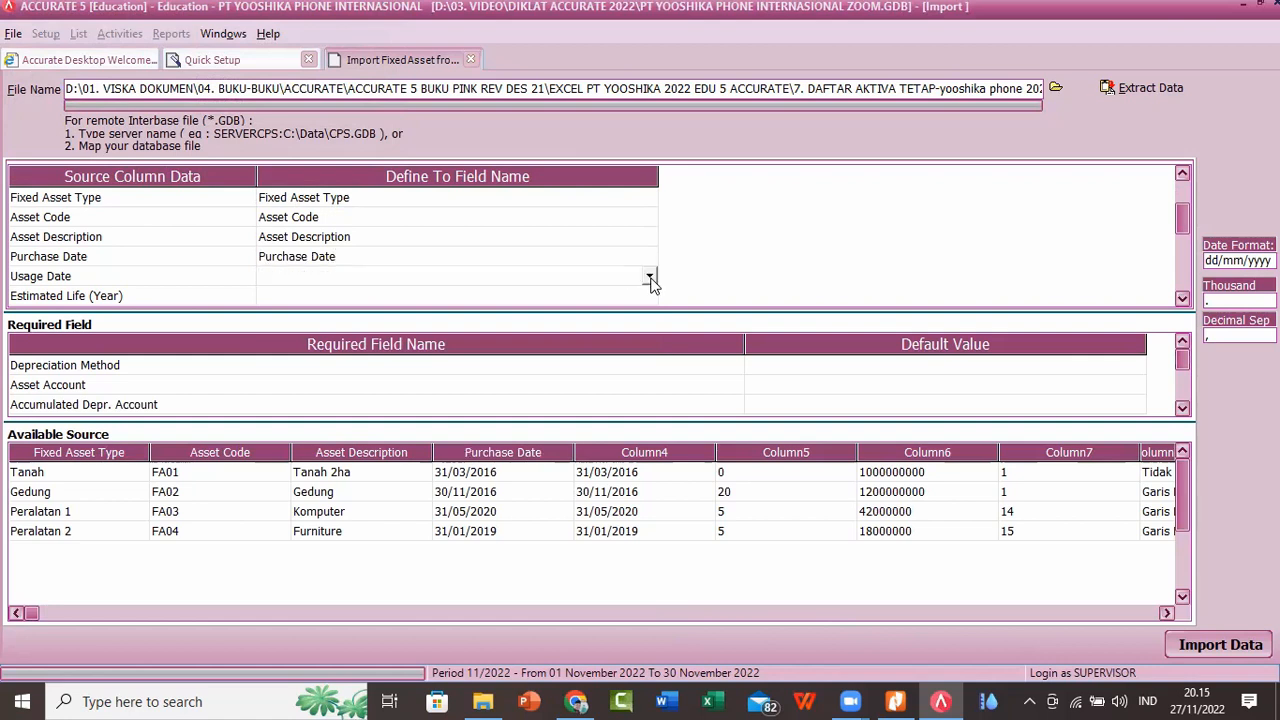
{"action": "left_click", "coordinate": [650, 283]}
{"action": "left_click", "coordinate": [358, 306]}
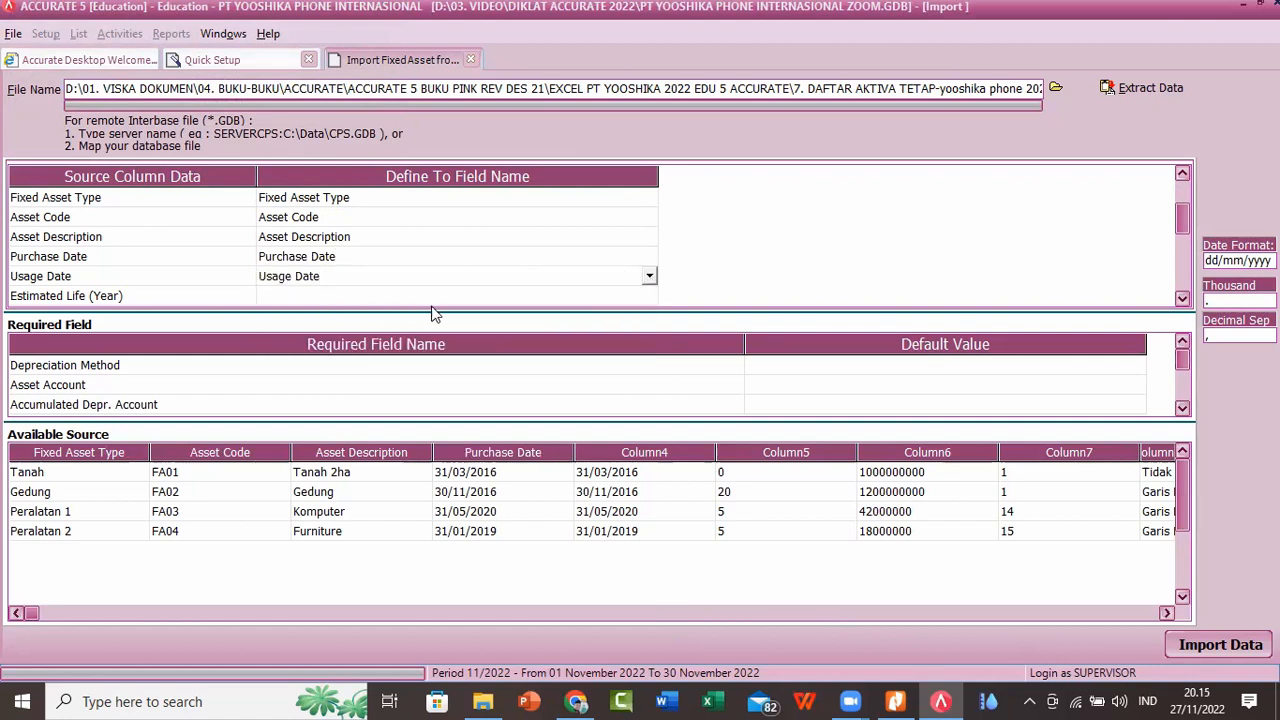
Step: Map the Estimated Life (Year) source column to the Estimated Life (Year) field
{"action": "left_click", "coordinate": [632, 289]}
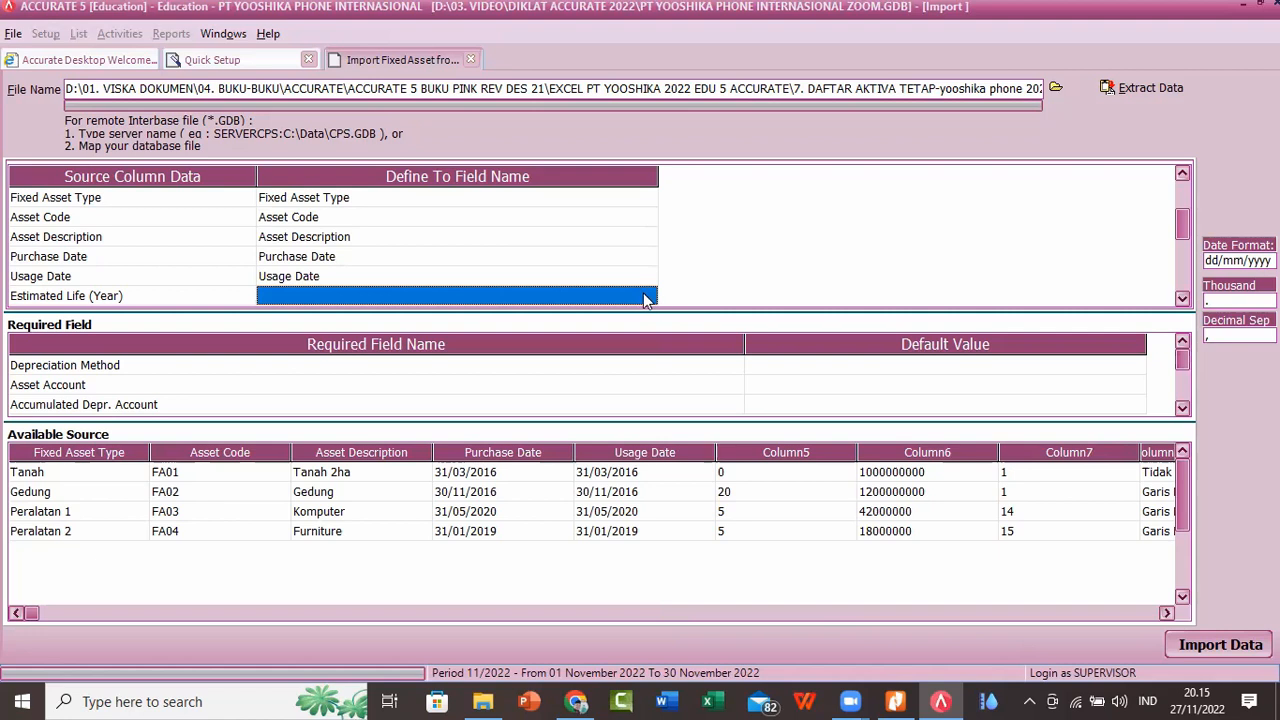
{"action": "left_click", "coordinate": [645, 298]}
{"action": "left_click", "coordinate": [649, 295]}
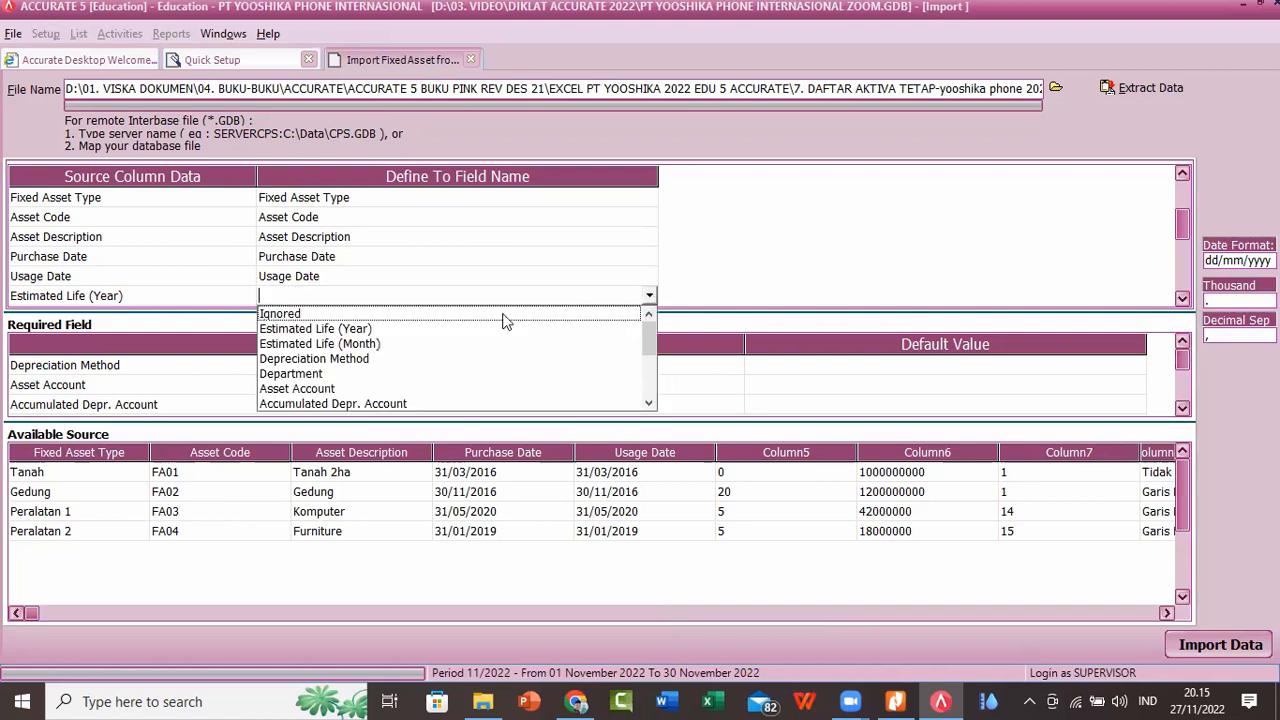
{"action": "left_click", "coordinate": [355, 329]}
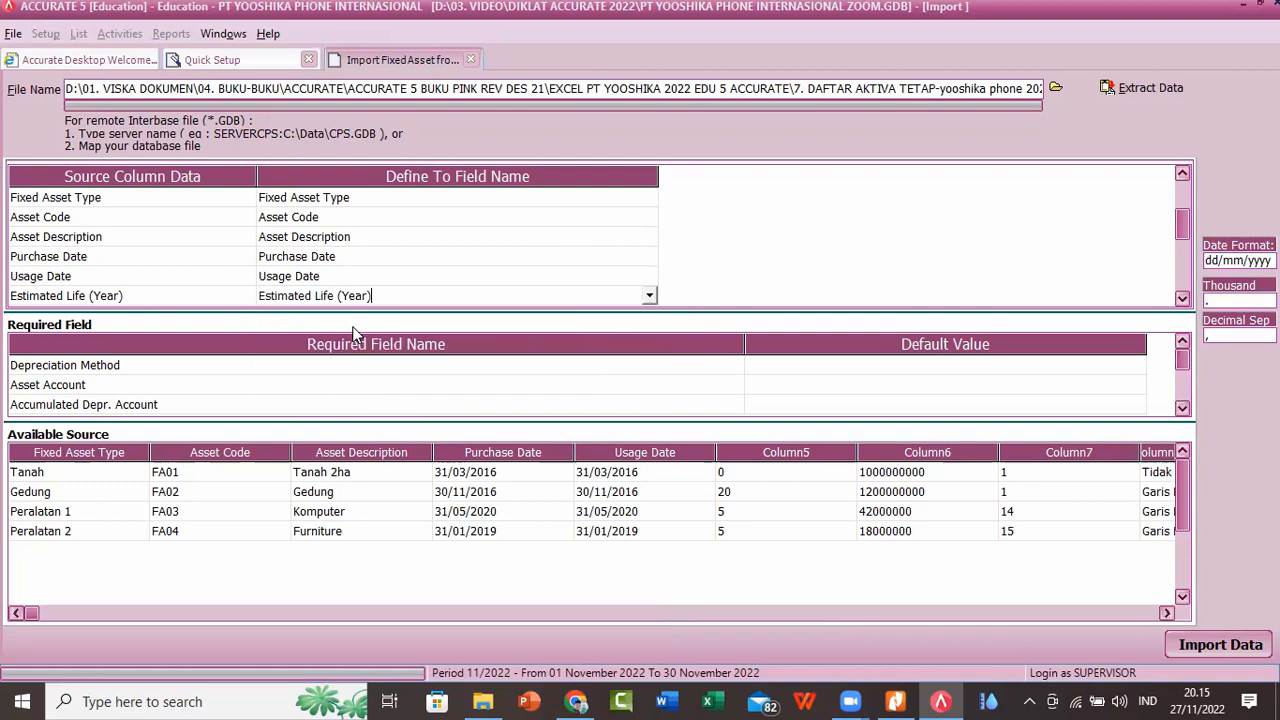
Step: Map the Expenditure source column to the Expenditure field
{"action": "left_click", "coordinate": [1182, 300]}
{"action": "left_click", "coordinate": [1182, 300]}
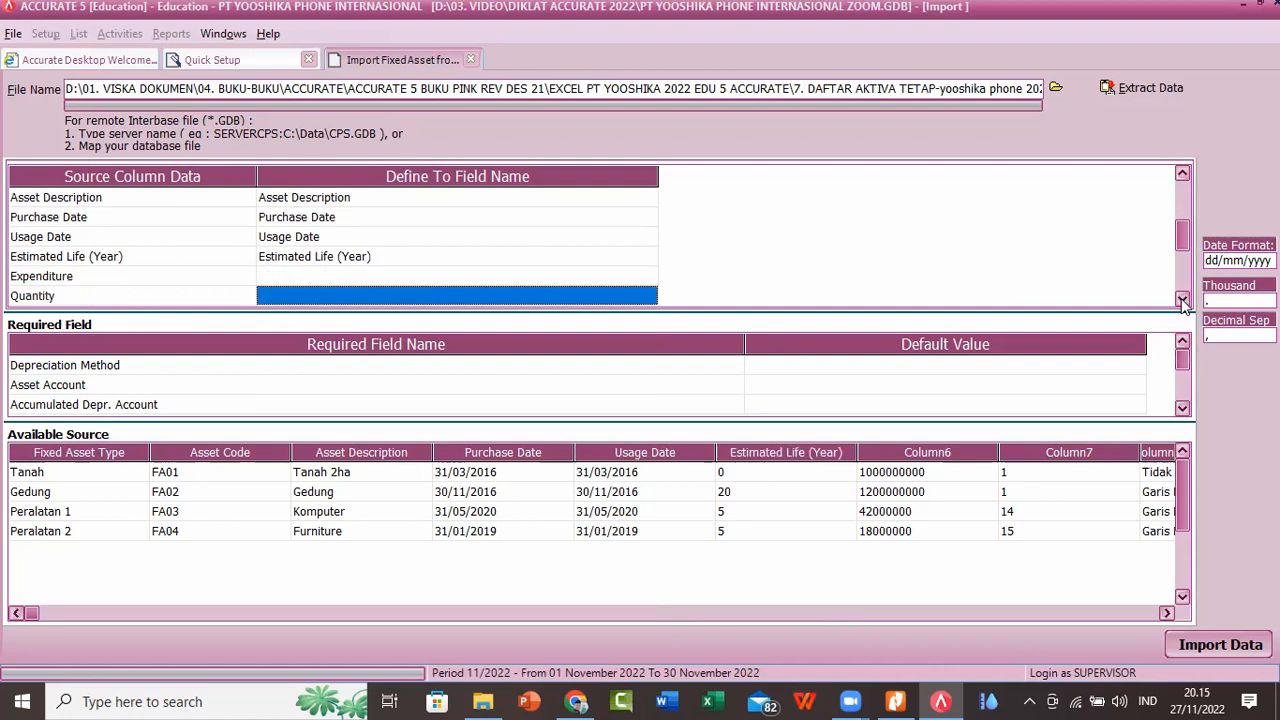
{"action": "left_click", "coordinate": [1182, 300]}
{"action": "left_click", "coordinate": [654, 274]}
{"action": "left_click", "coordinate": [650, 257]}
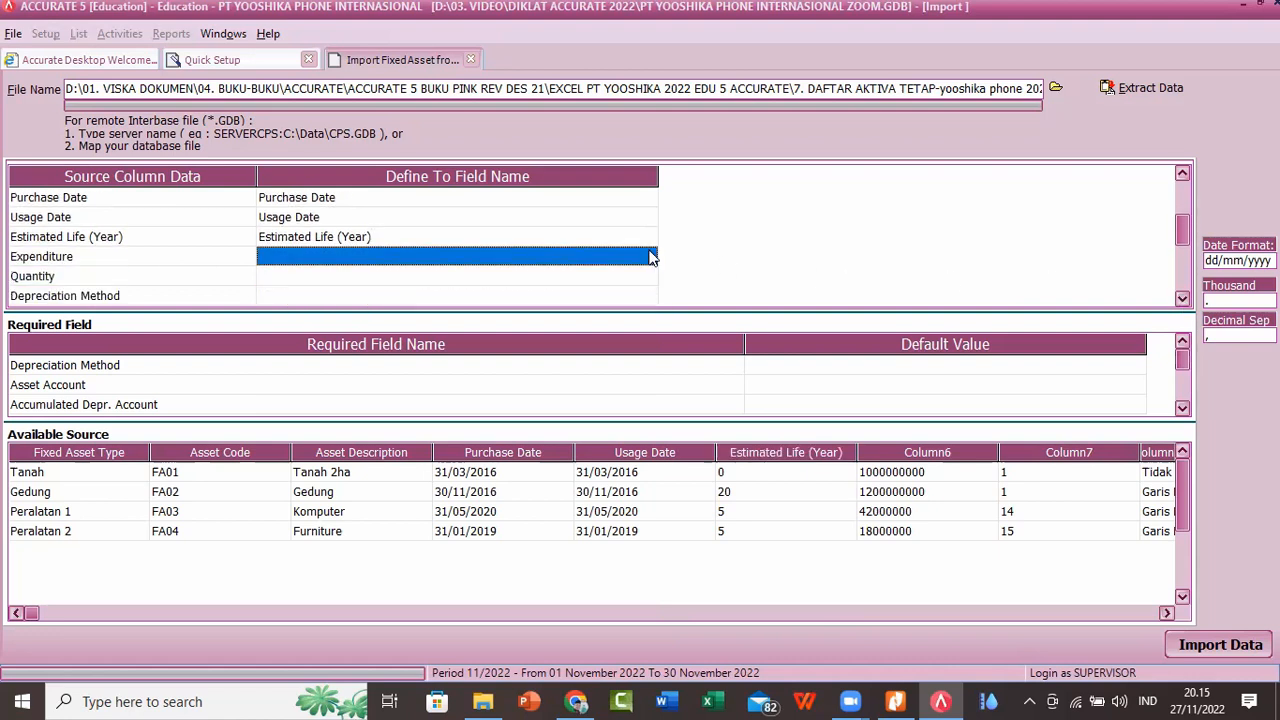
{"action": "left_click", "coordinate": [652, 262]}
{"action": "left_click", "coordinate": [648, 257]}
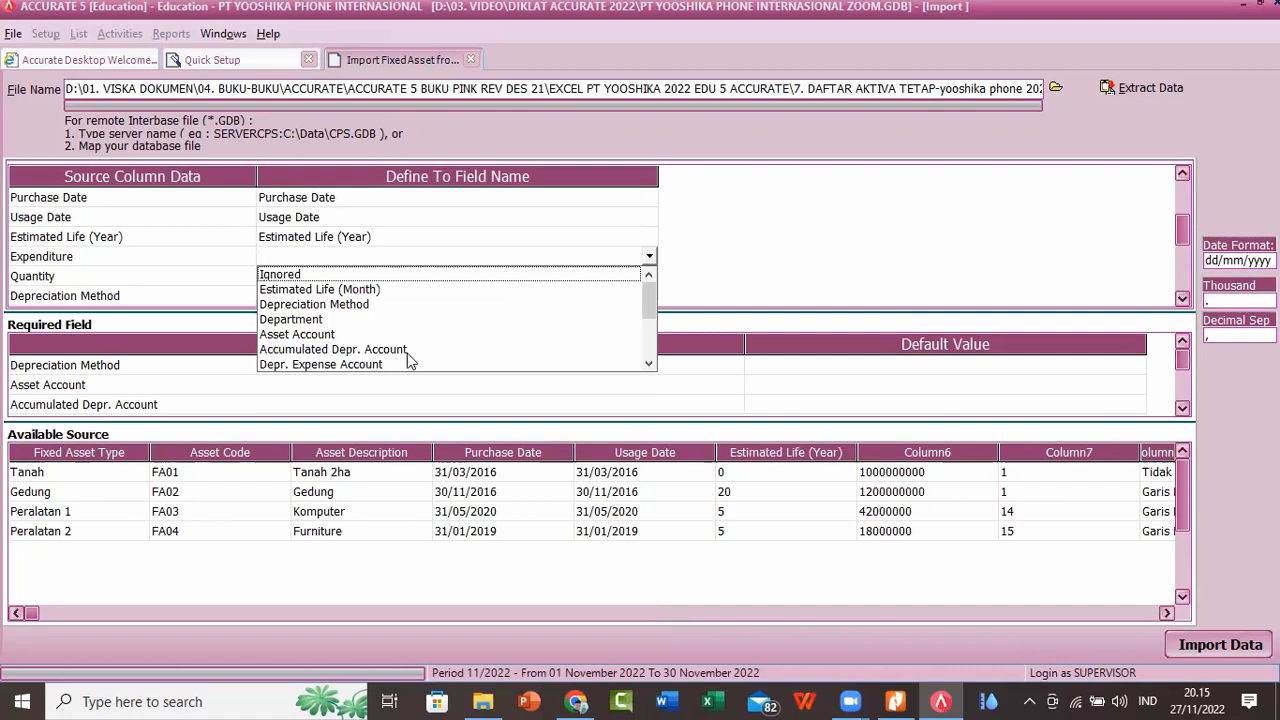
{"action": "left_click", "coordinate": [648, 364]}
{"action": "left_click", "coordinate": [648, 364]}
{"action": "left_click", "coordinate": [648, 364]}
{"action": "left_click", "coordinate": [291, 336]}
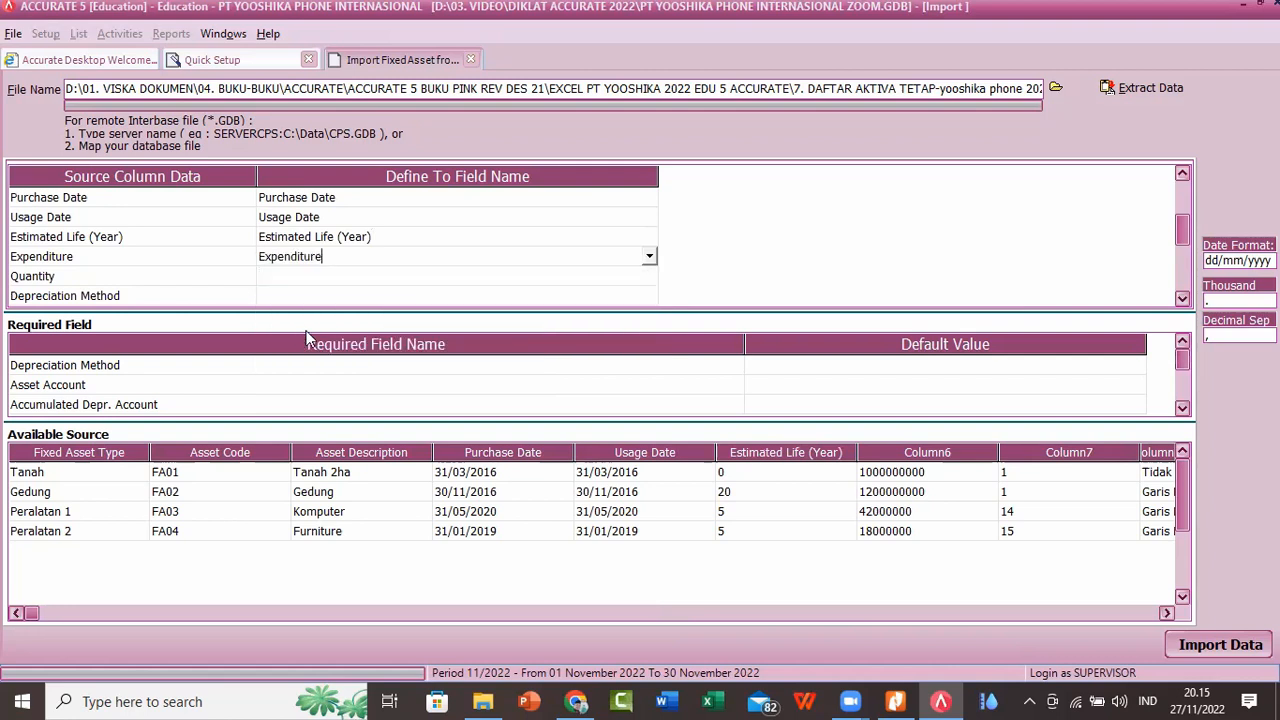
Step: Map the Quantity source column to the Quantity field
{"action": "left_click", "coordinate": [530, 277]}
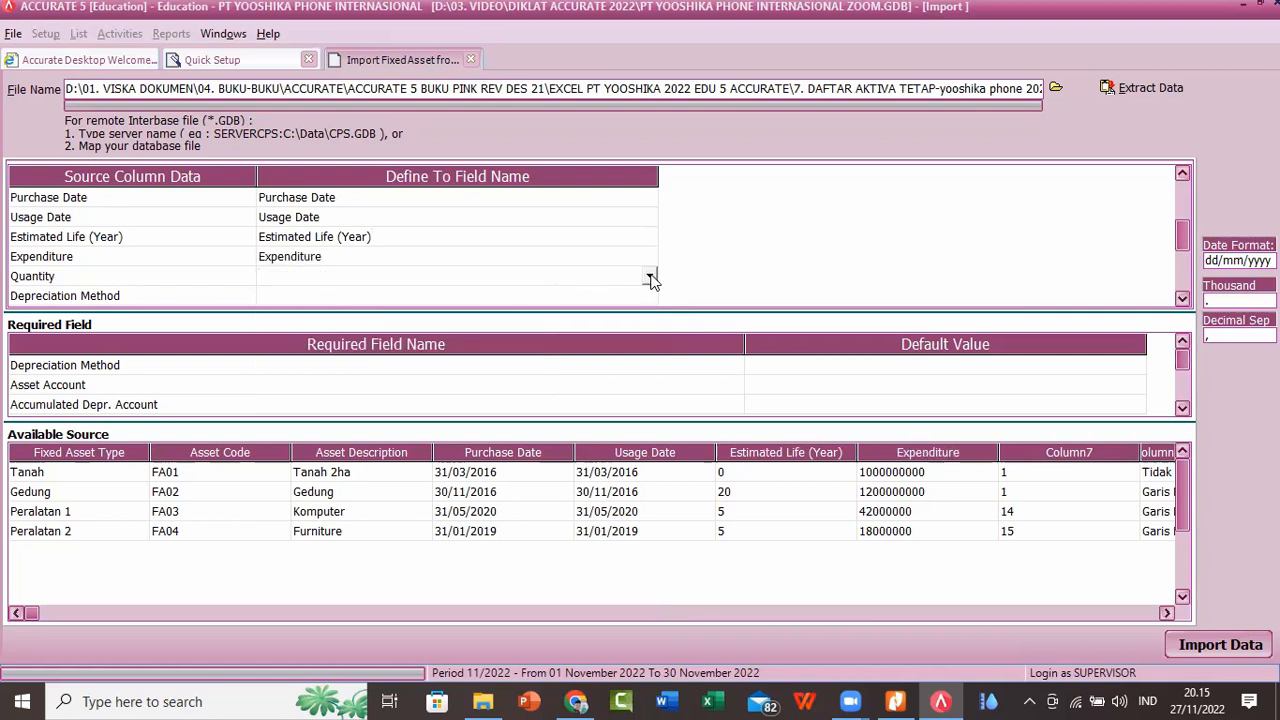
{"action": "left_click", "coordinate": [650, 277]}
{"action": "left_click", "coordinate": [648, 384]}
{"action": "left_click", "coordinate": [648, 384]}
{"action": "left_click", "coordinate": [648, 384]}
{"action": "left_click", "coordinate": [648, 384]}
{"action": "left_click", "coordinate": [648, 384]}
{"action": "left_click", "coordinate": [648, 384]}
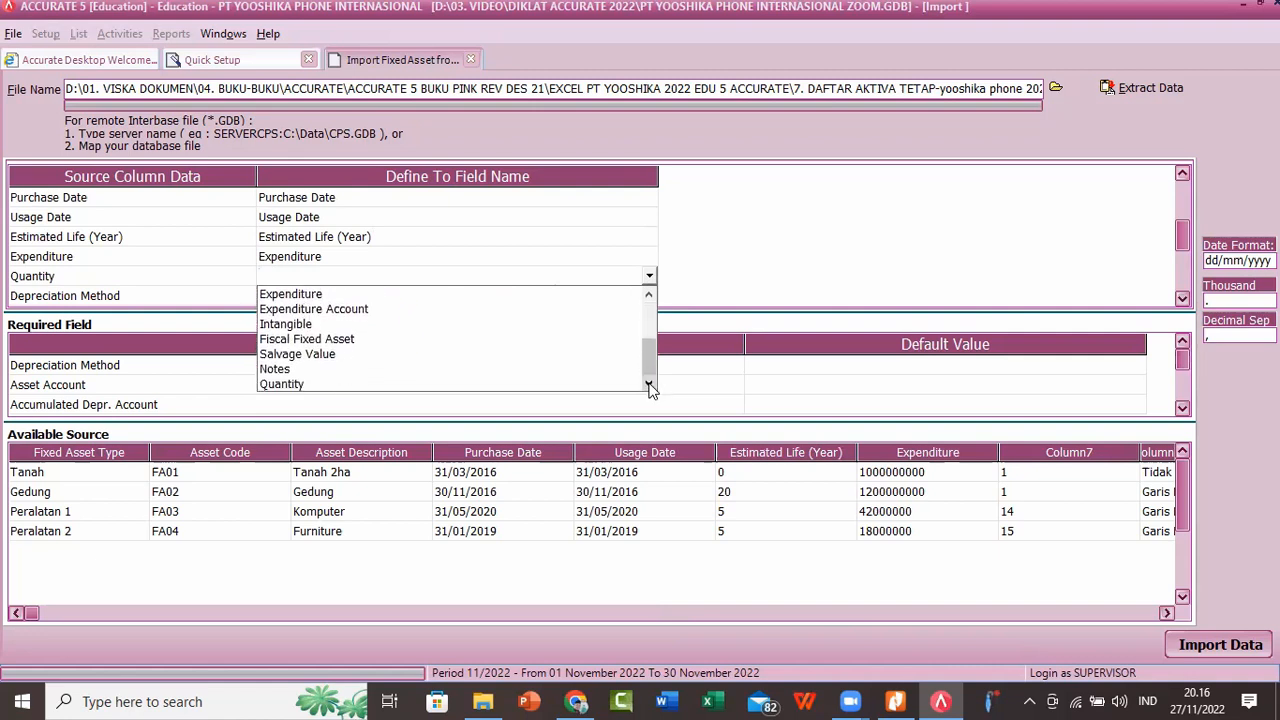
{"action": "left_click", "coordinate": [298, 382]}
Step: Map the Depreciation Method source column to the Depreciation Method field
{"action": "left_click", "coordinate": [626, 298]}
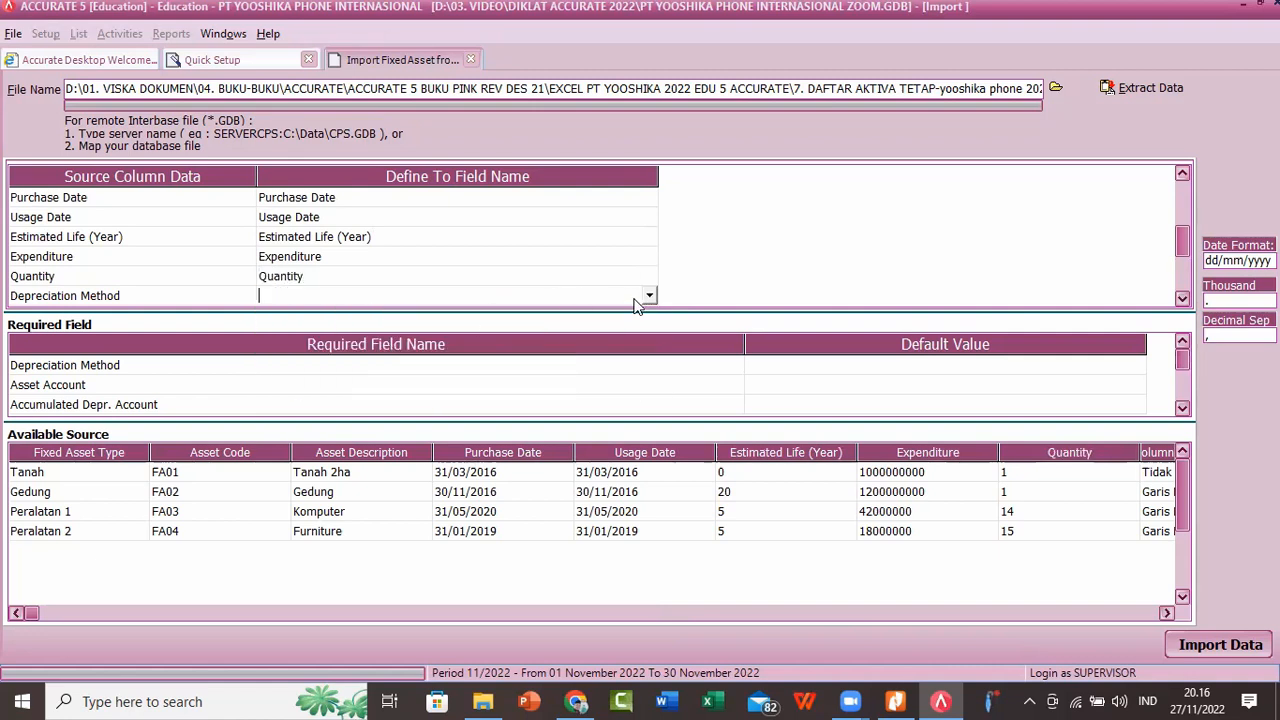
{"action": "left_click", "coordinate": [649, 296]}
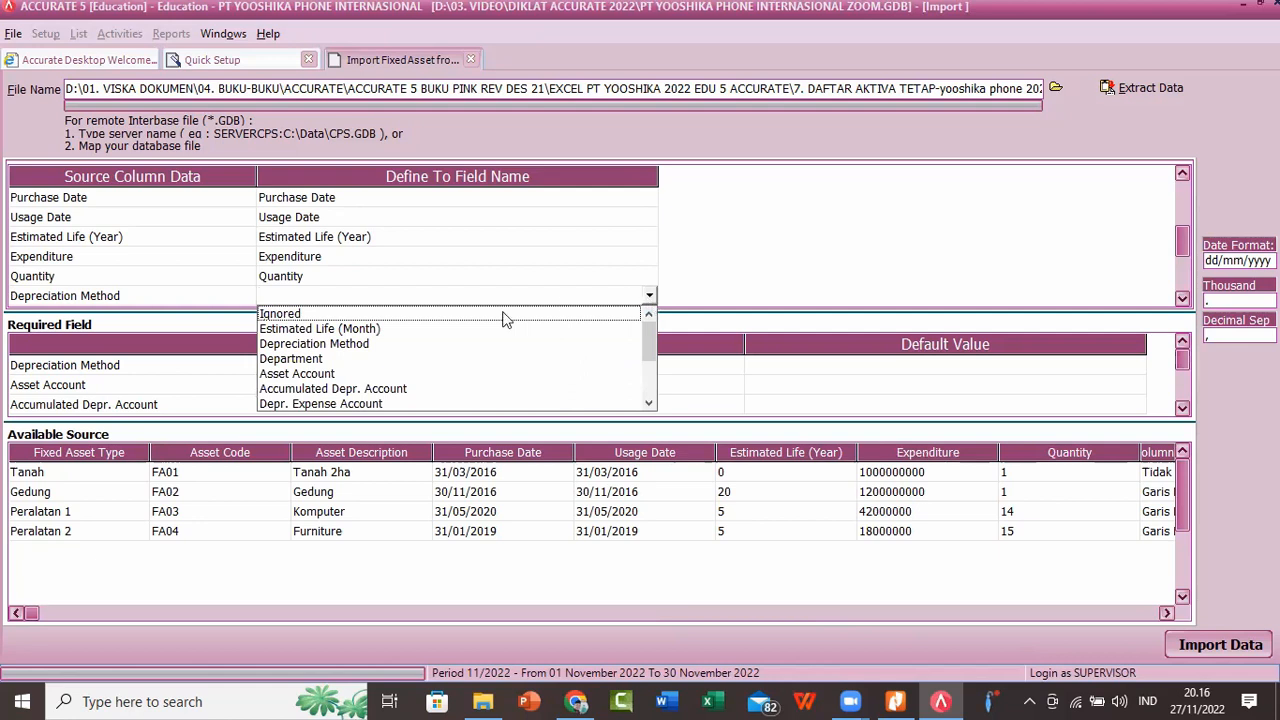
{"action": "left_click", "coordinate": [358, 343]}
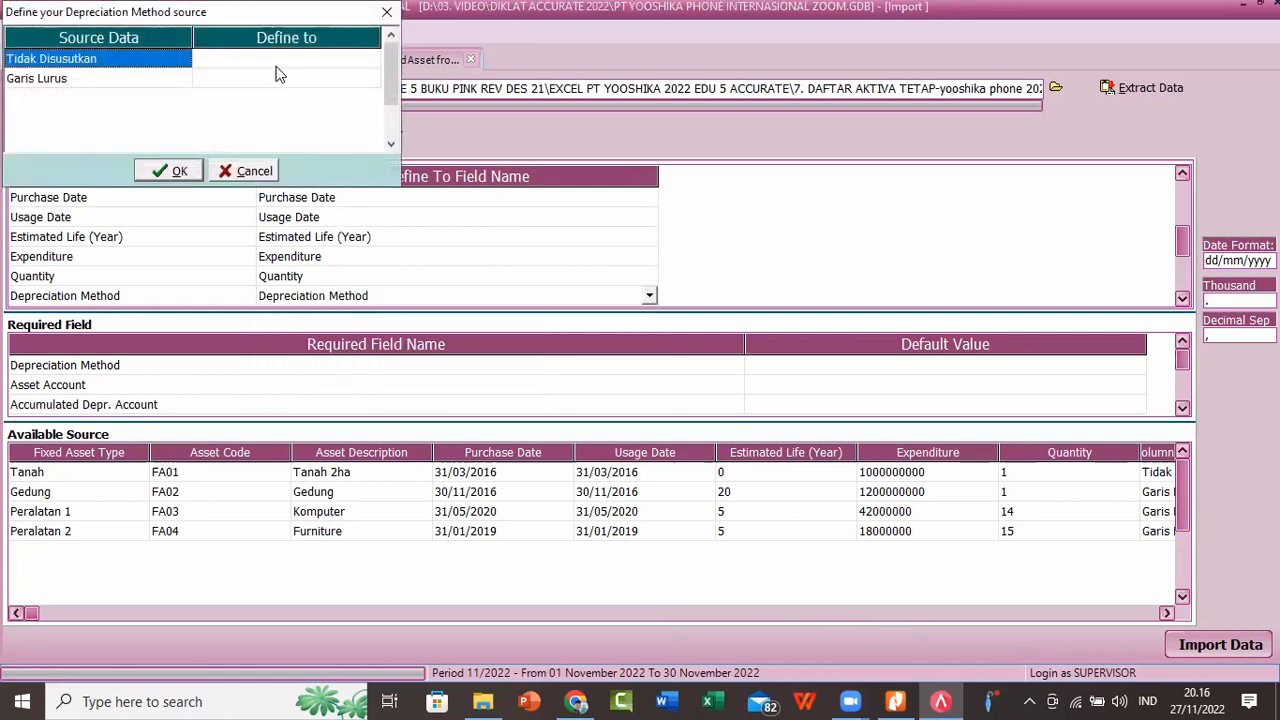
Step: Match Tidak Disusutkan to Non Depreciable and Garis Lurus to Straight Line Method, and accept the depreciation method definitions
{"action": "left_click", "coordinate": [277, 68]}
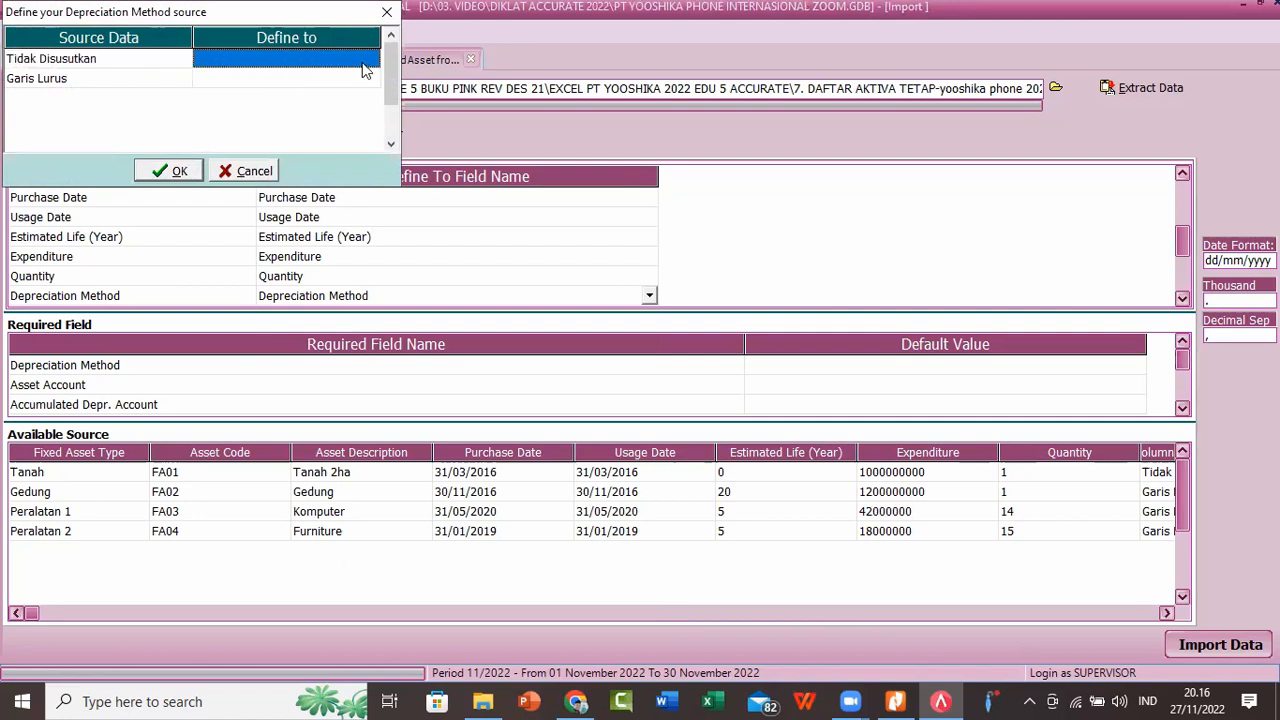
{"action": "left_click", "coordinate": [366, 64]}
{"action": "left_click", "coordinate": [374, 62]}
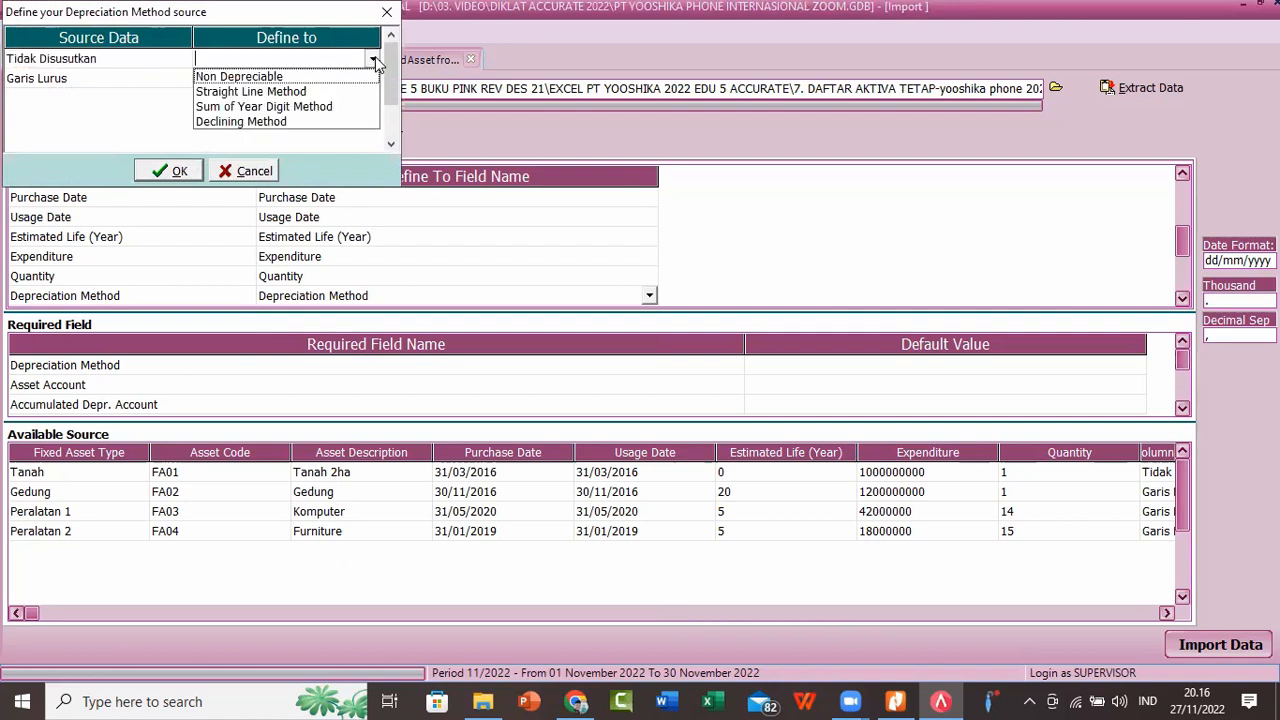
{"action": "left_click", "coordinate": [296, 78]}
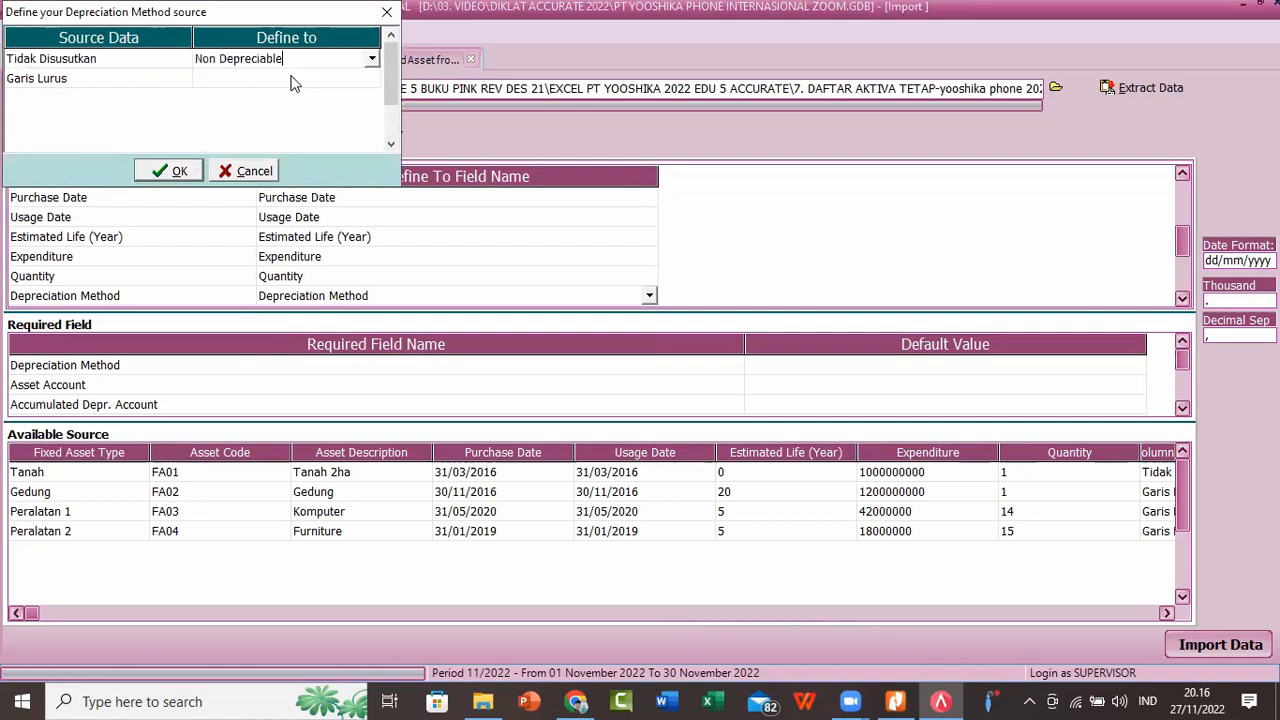
{"action": "left_click", "coordinate": [362, 79]}
{"action": "left_click", "coordinate": [366, 80]}
{"action": "left_click", "coordinate": [372, 80]}
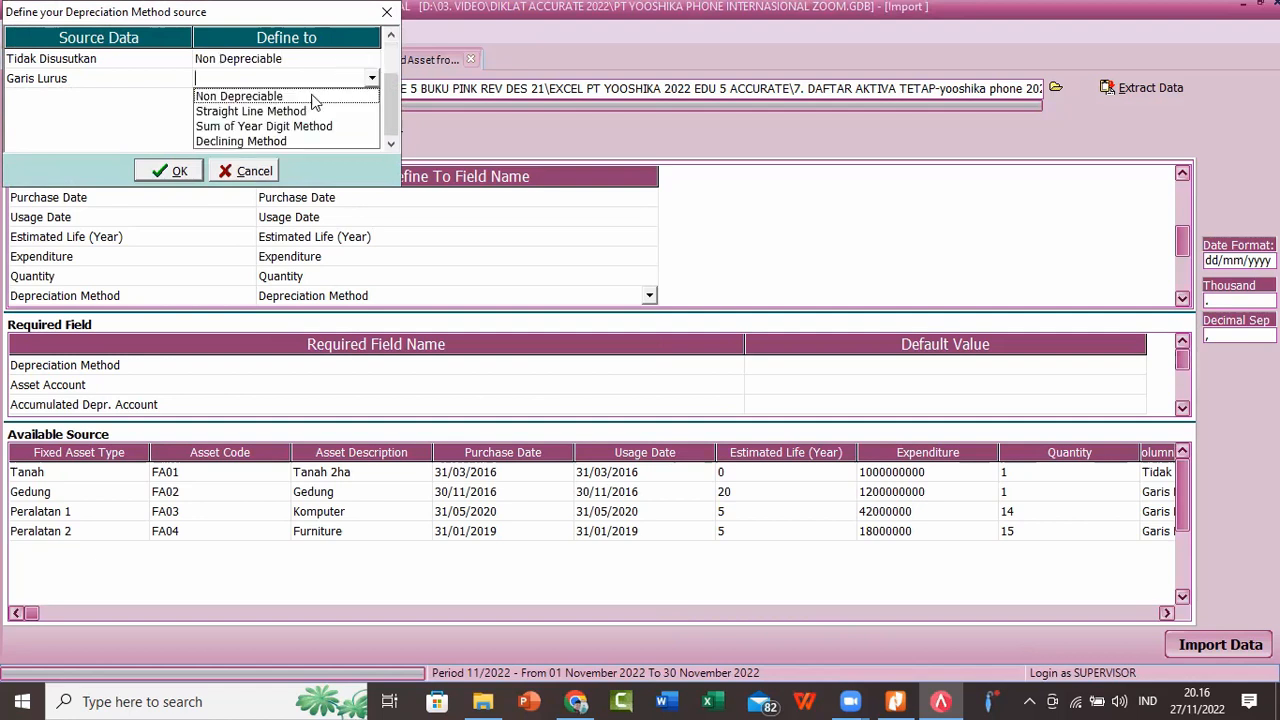
{"action": "left_click", "coordinate": [297, 108]}
{"action": "left_click", "coordinate": [172, 180]}
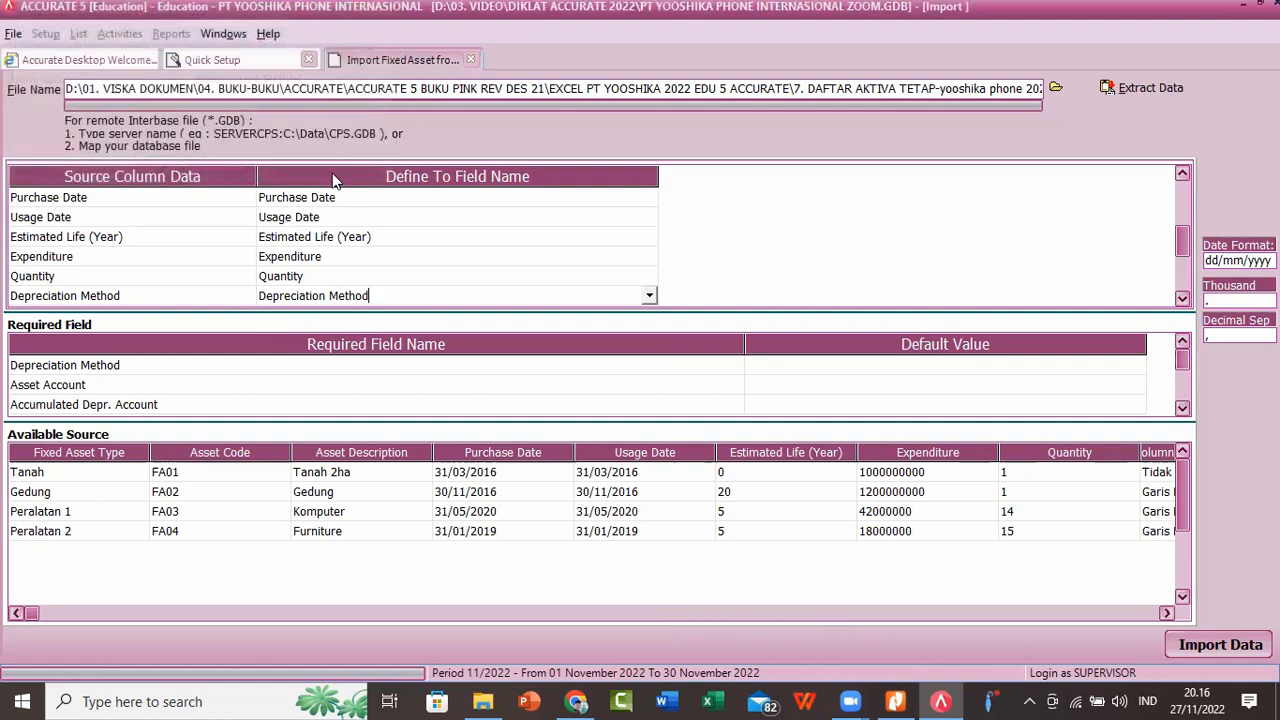
Step: Map the Asset Account source column to the Asset Account field
{"action": "left_click", "coordinate": [1182, 300]}
{"action": "left_click", "coordinate": [1182, 300]}
{"action": "left_click", "coordinate": [1182, 300]}
{"action": "left_click", "coordinate": [1182, 300]}
{"action": "left_click", "coordinate": [1182, 300]}
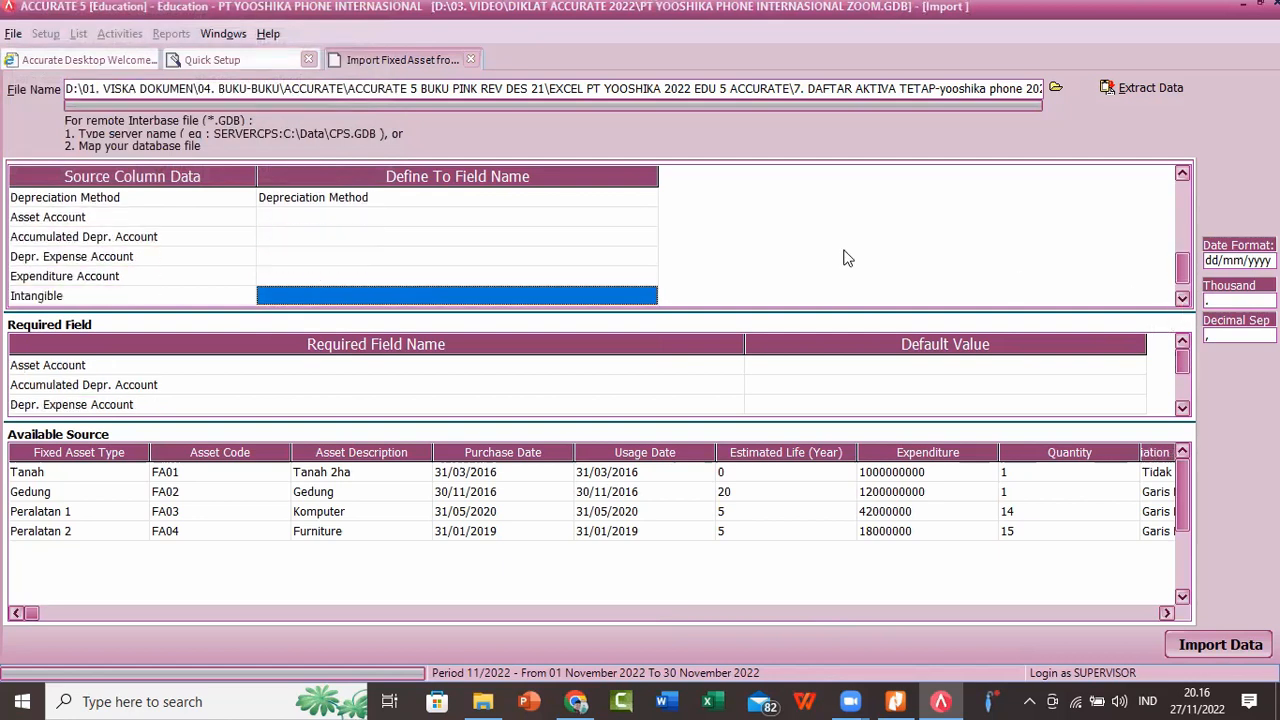
{"action": "left_click", "coordinate": [646, 226]}
{"action": "left_click", "coordinate": [646, 226]}
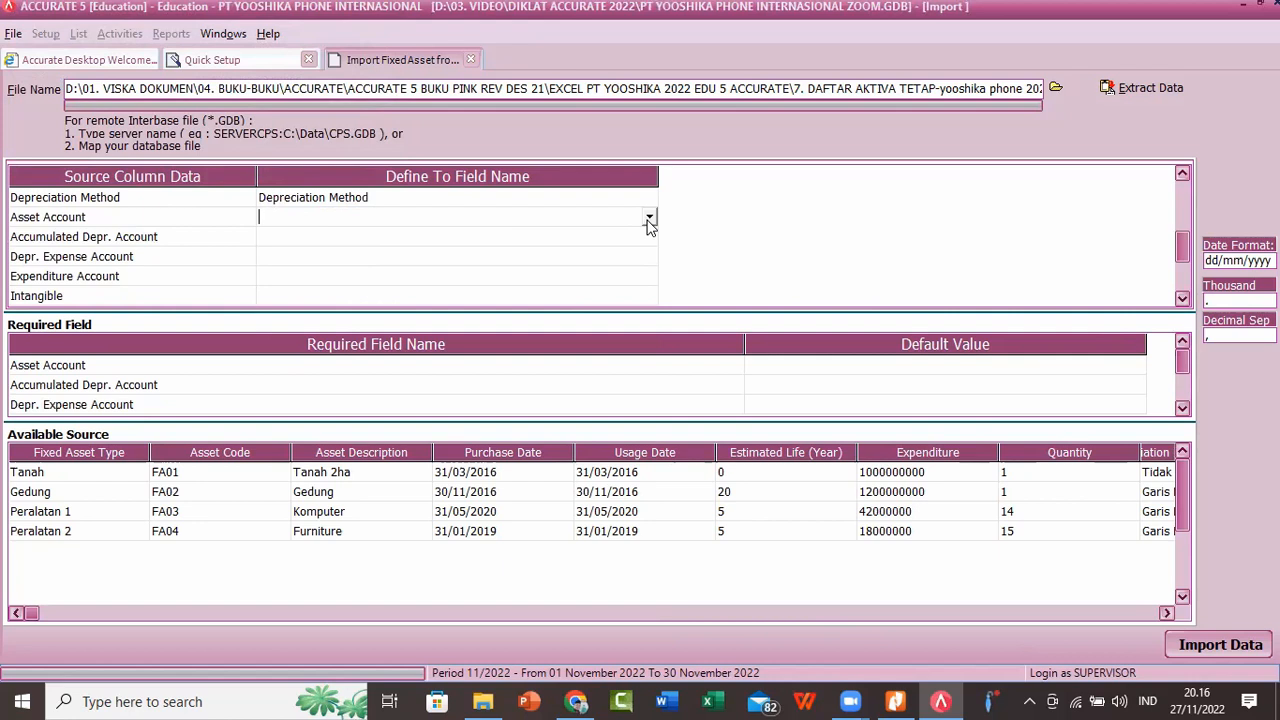
{"action": "left_click", "coordinate": [648, 218]}
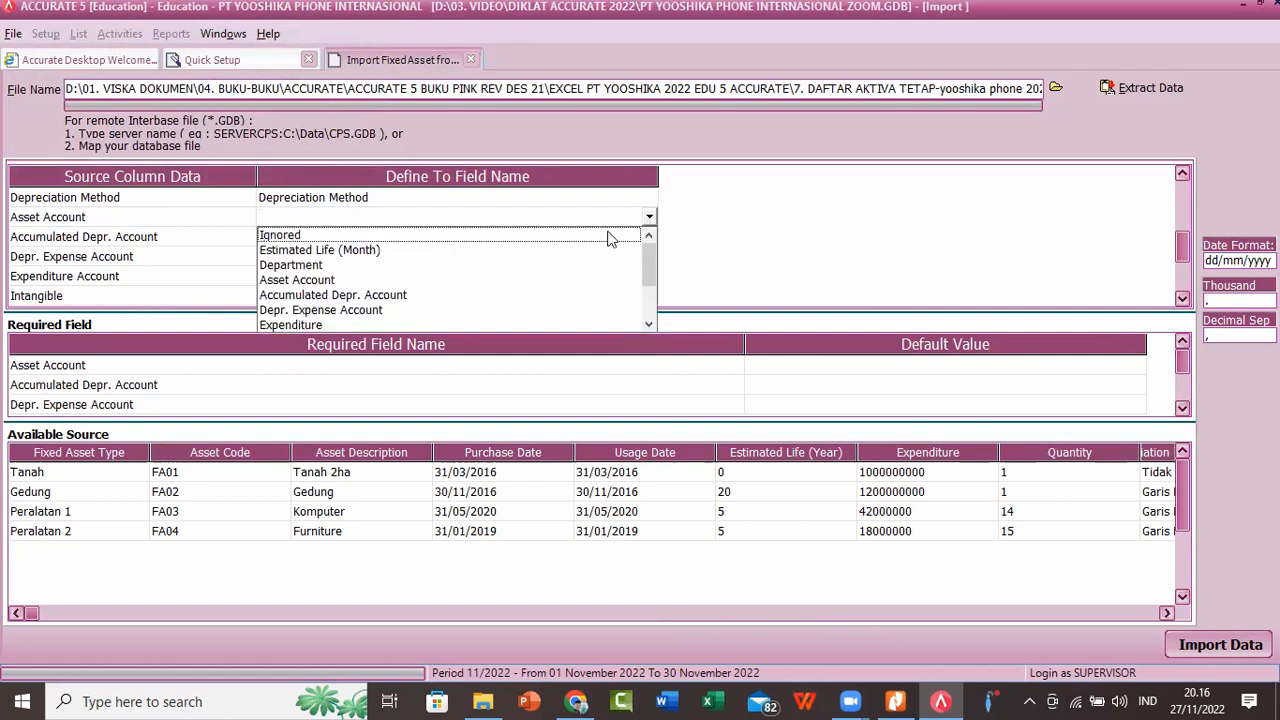
{"action": "left_click", "coordinate": [313, 286]}
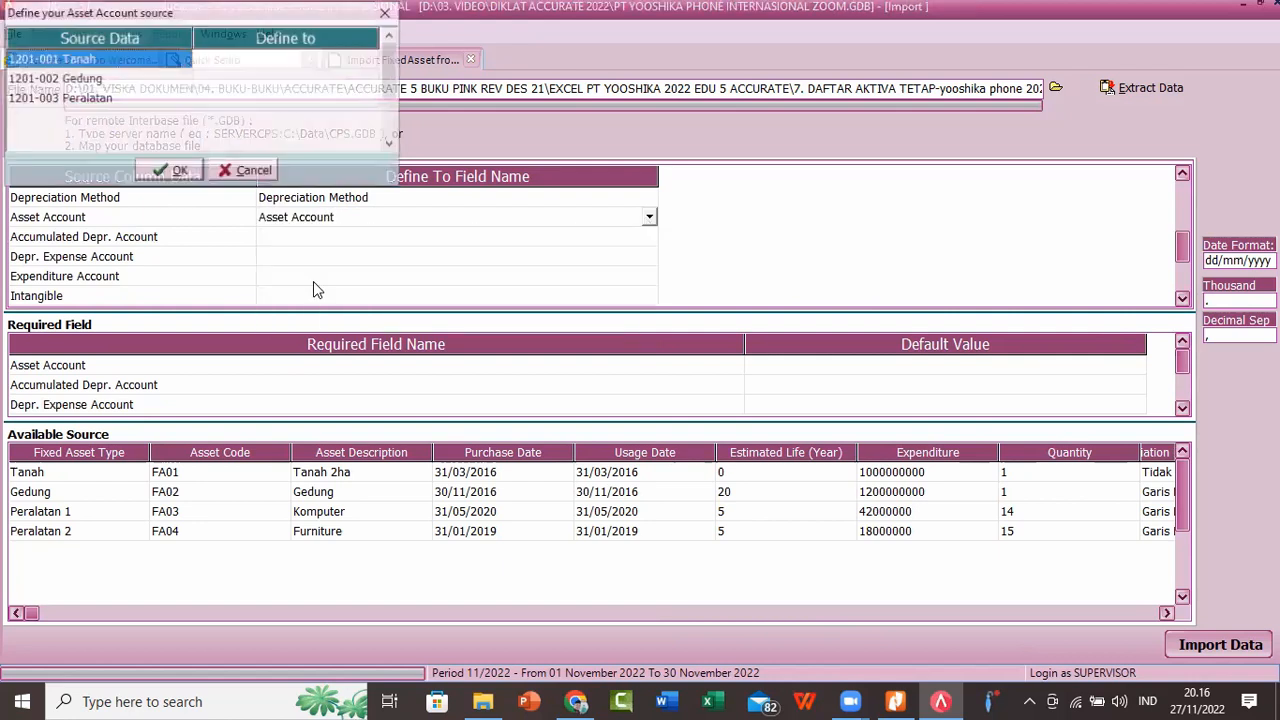
Step: Match the source asset accounts 1201-001 Tanah, 1201-002 Gedung and 1201-003 Peralatan to the accounts with the same codes
{"action": "left_click", "coordinate": [352, 62]}
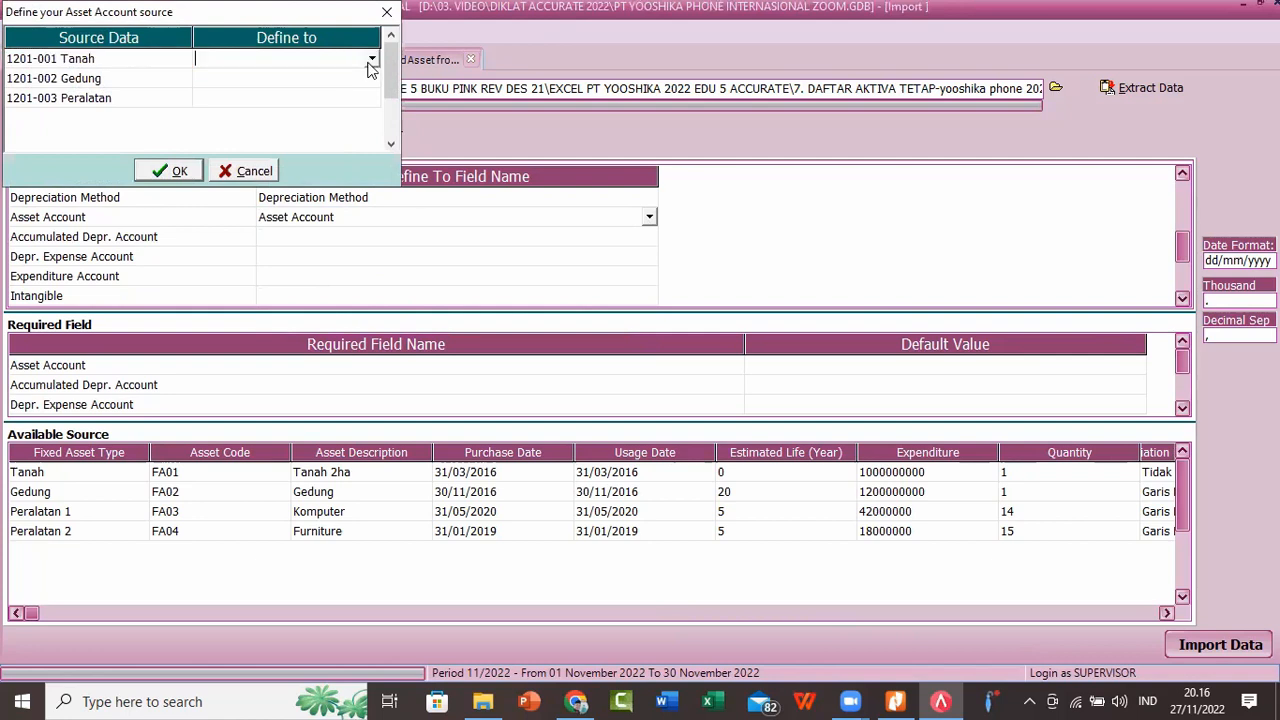
{"action": "left_click", "coordinate": [372, 61]}
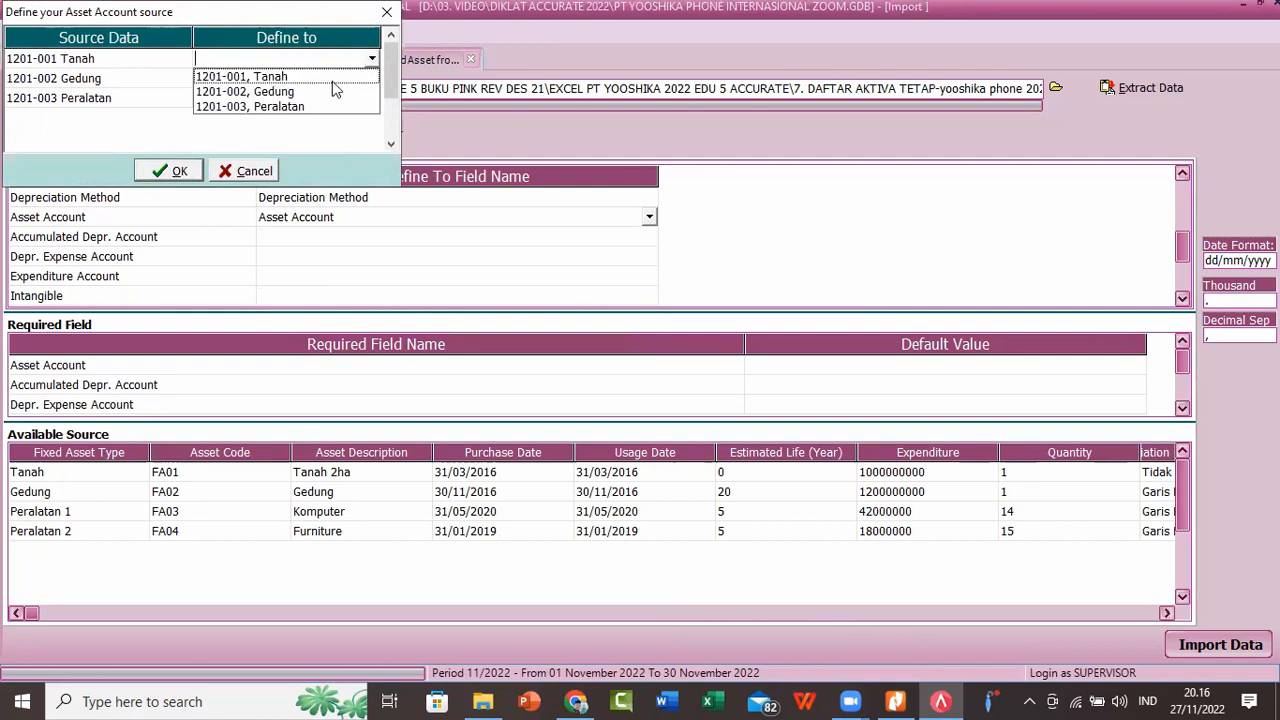
{"action": "left_click", "coordinate": [328, 77]}
{"action": "left_click", "coordinate": [328, 77]}
{"action": "left_click", "coordinate": [372, 78]}
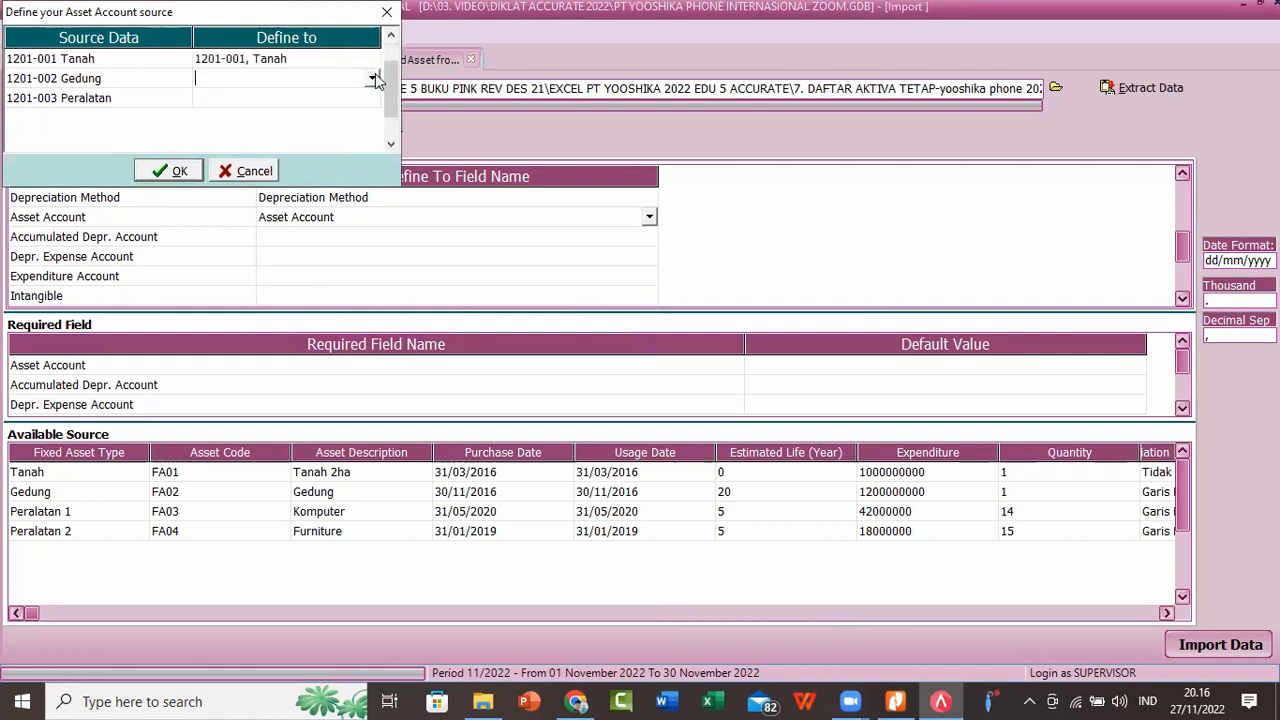
{"action": "left_click", "coordinate": [372, 78]}
{"action": "left_click", "coordinate": [290, 111]}
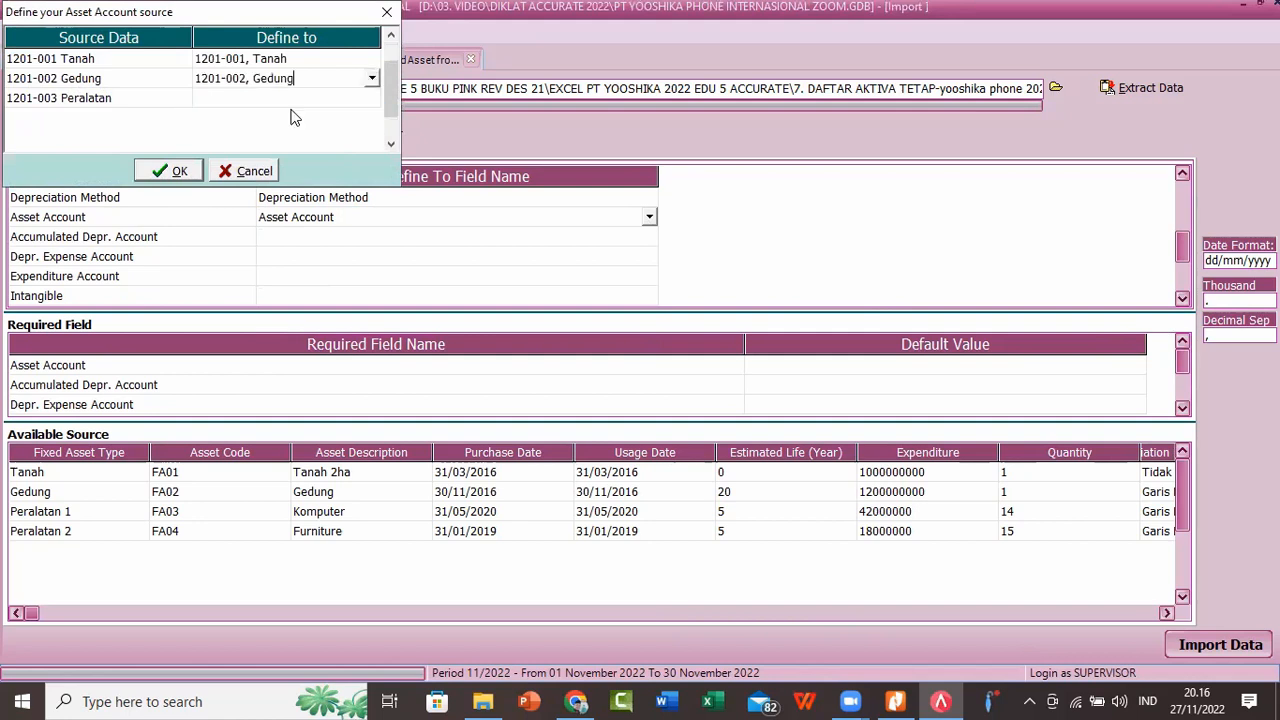
{"action": "left_click", "coordinate": [328, 99]}
{"action": "left_click", "coordinate": [339, 97]}
{"action": "left_click", "coordinate": [371, 97]}
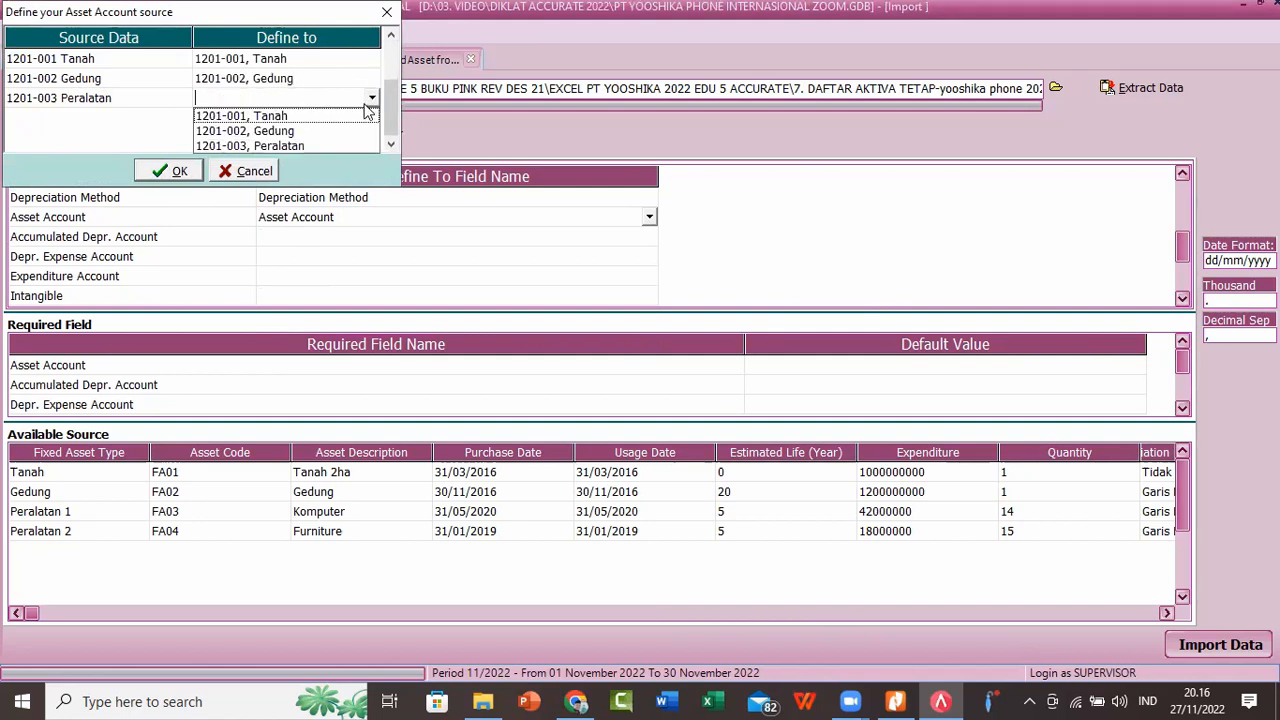
{"action": "left_click", "coordinate": [302, 146]}
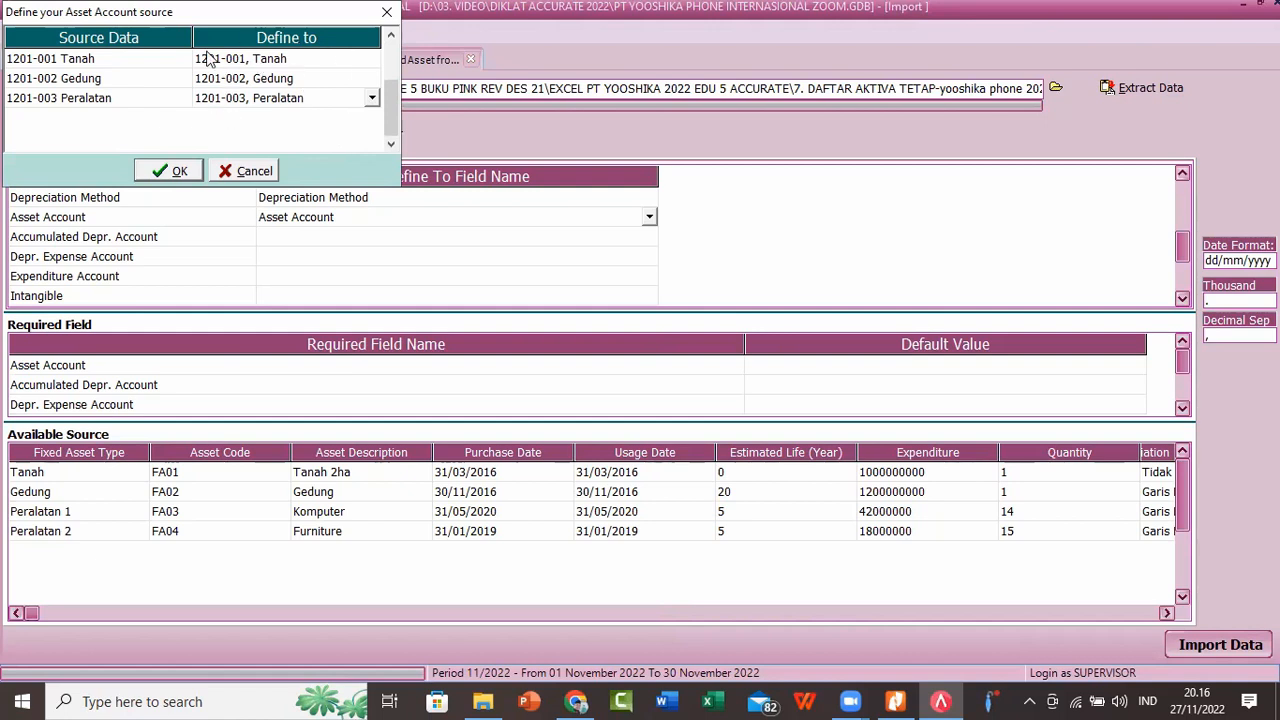
Step: Accept the asset account definitions and map the Accumulated Depr. Account source column to the Accumulated Depr. Account field
{"action": "left_click", "coordinate": [170, 171]}
{"action": "left_click", "coordinate": [640, 244]}
{"action": "left_click", "coordinate": [640, 244]}
{"action": "left_click", "coordinate": [649, 237]}
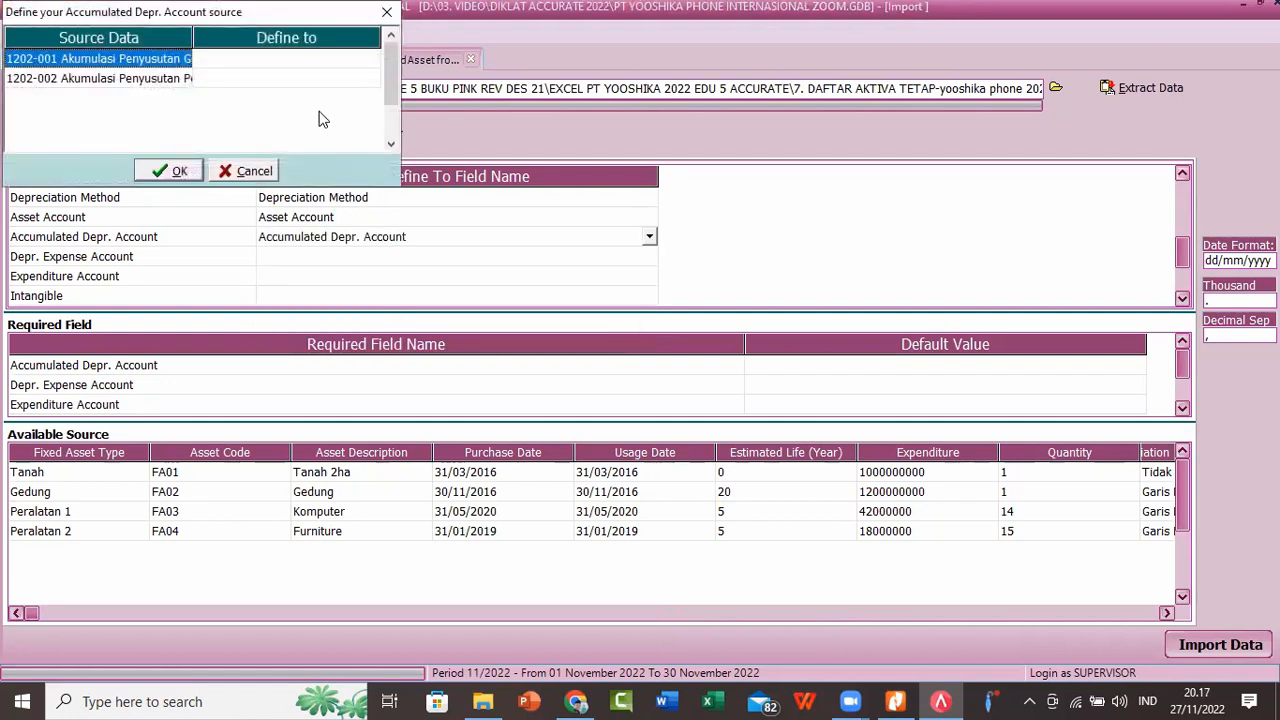
Step: Match source accounts 1202-001 Akumulasi Penyusutan Gedung and 1202-002 Akumulasi Penyusutan Peralatan to the accounts with the same codes, and accept the definitions
{"action": "left_click", "coordinate": [332, 59]}
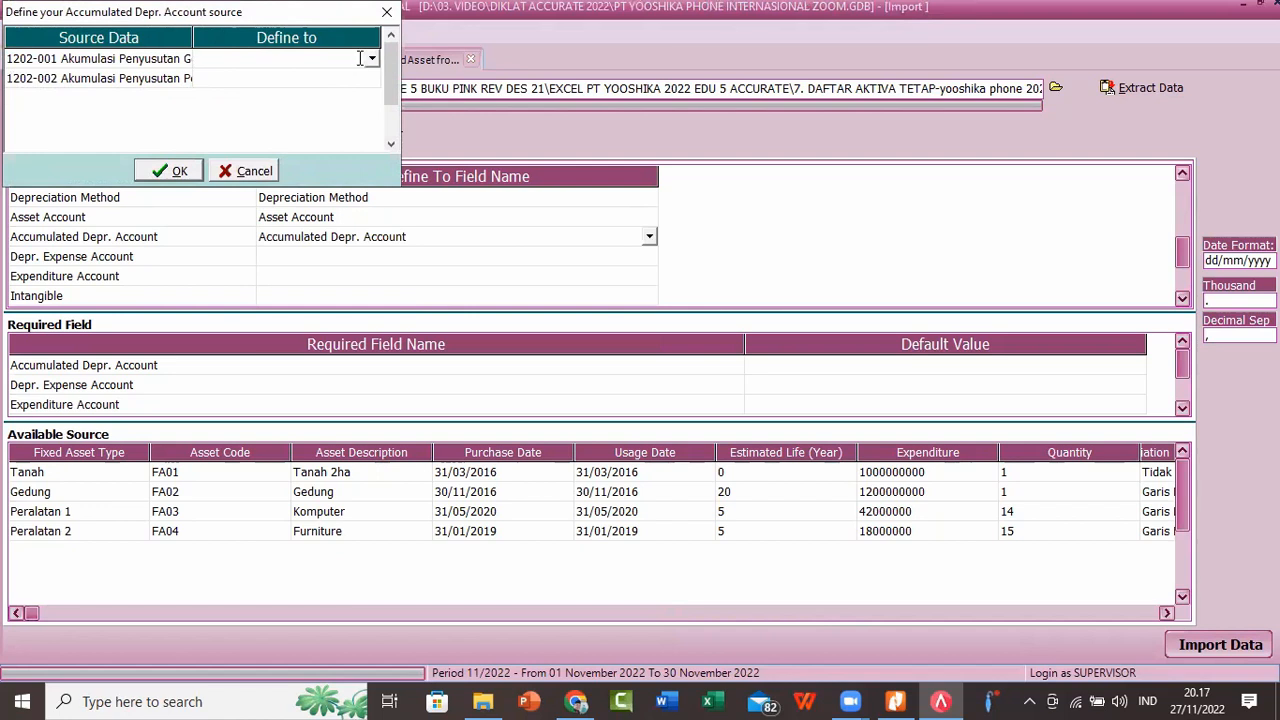
{"action": "left_click", "coordinate": [371, 58]}
{"action": "left_click", "coordinate": [374, 77]}
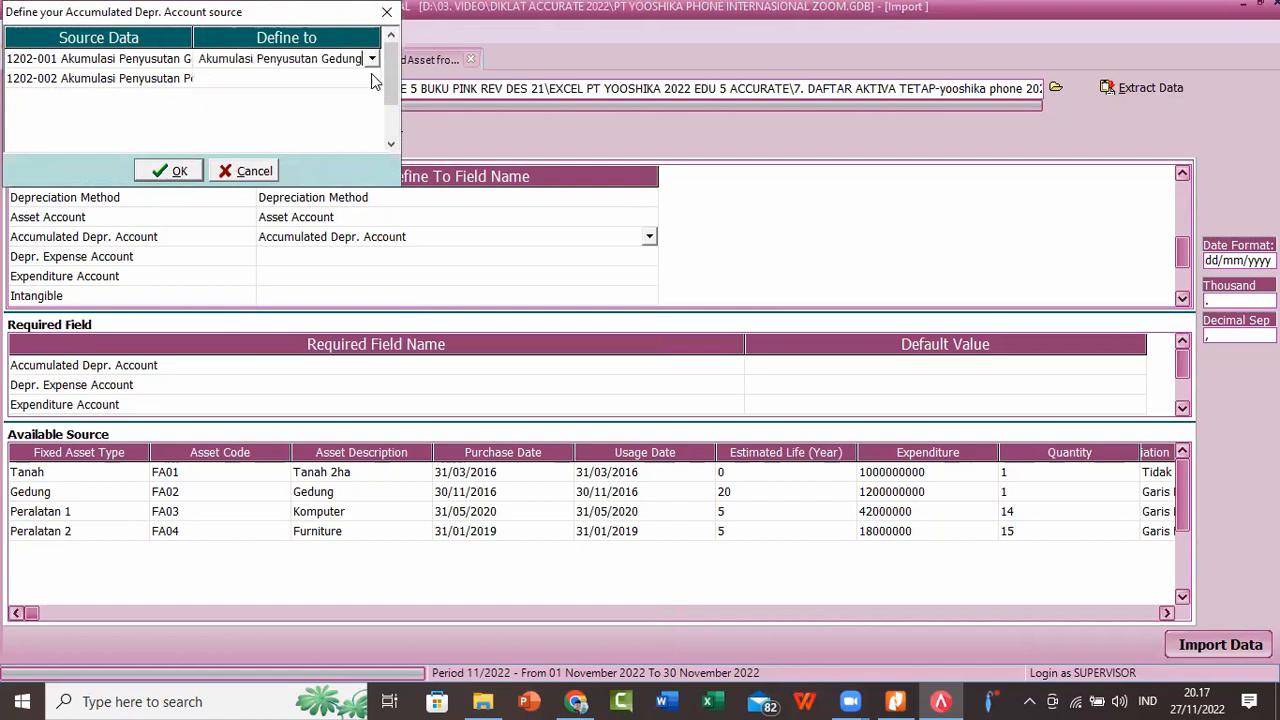
{"action": "left_click", "coordinate": [372, 80]}
{"action": "left_click", "coordinate": [372, 80]}
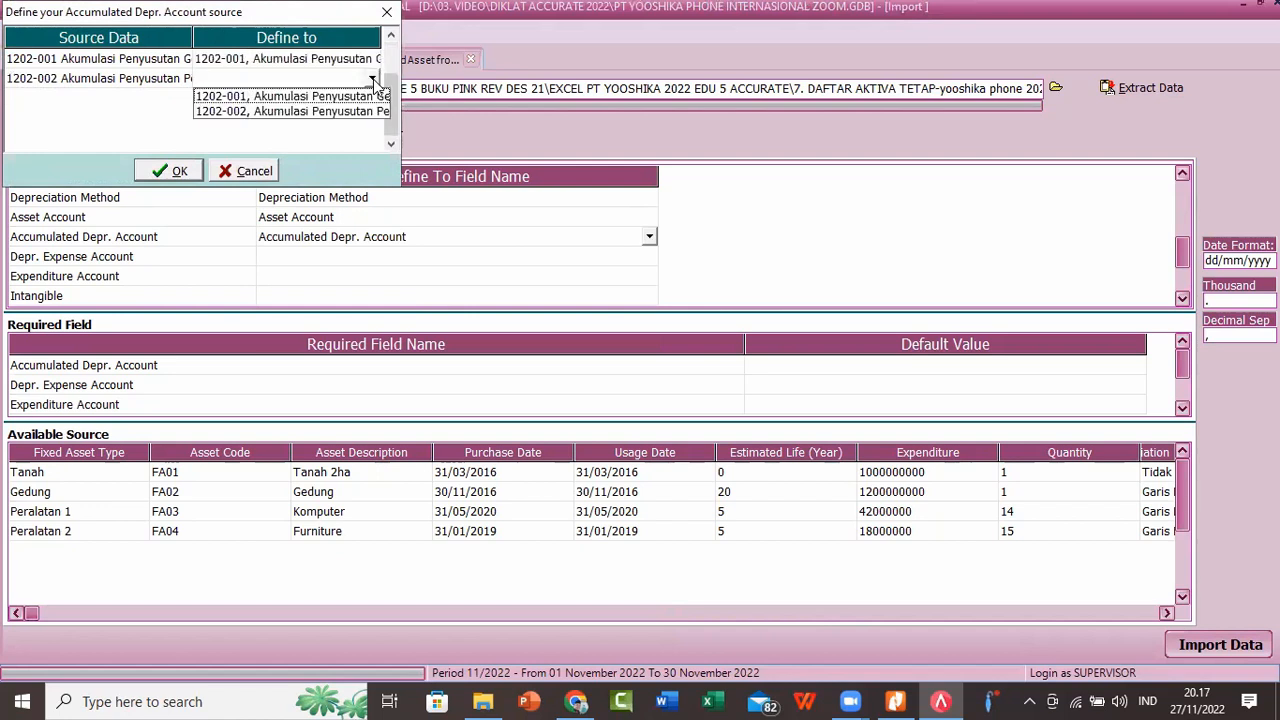
{"action": "left_click", "coordinate": [370, 111]}
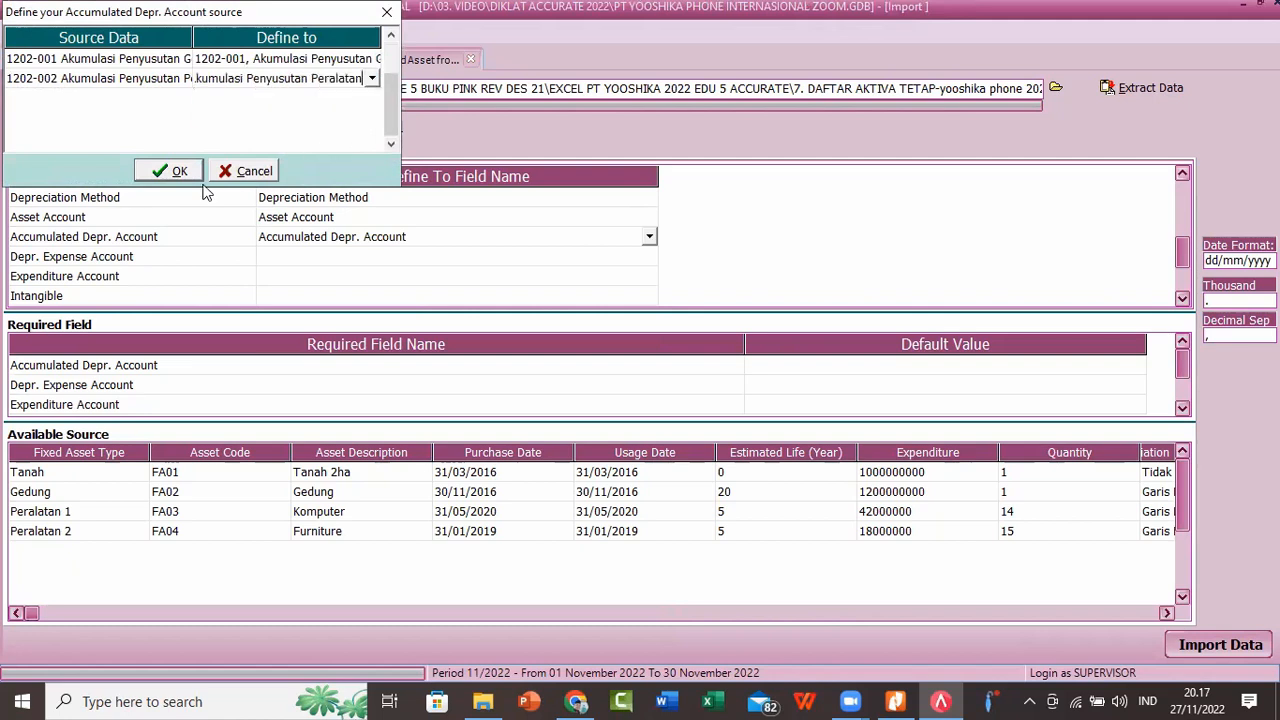
{"action": "left_click", "coordinate": [174, 171]}
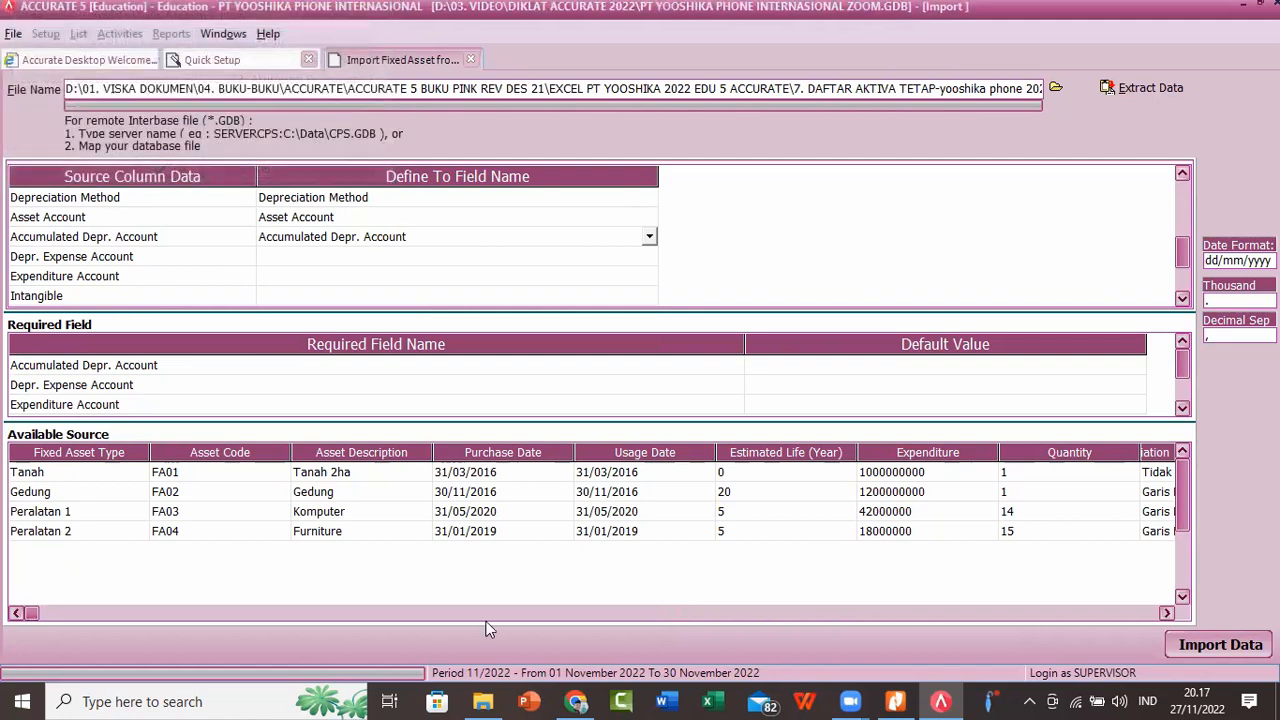
Step: Map the Depr. Expense Account source column to the Depr. Expense Account field
{"action": "left_click", "coordinate": [504, 274]}
{"action": "left_click", "coordinate": [505, 260]}
{"action": "left_click", "coordinate": [545, 262]}
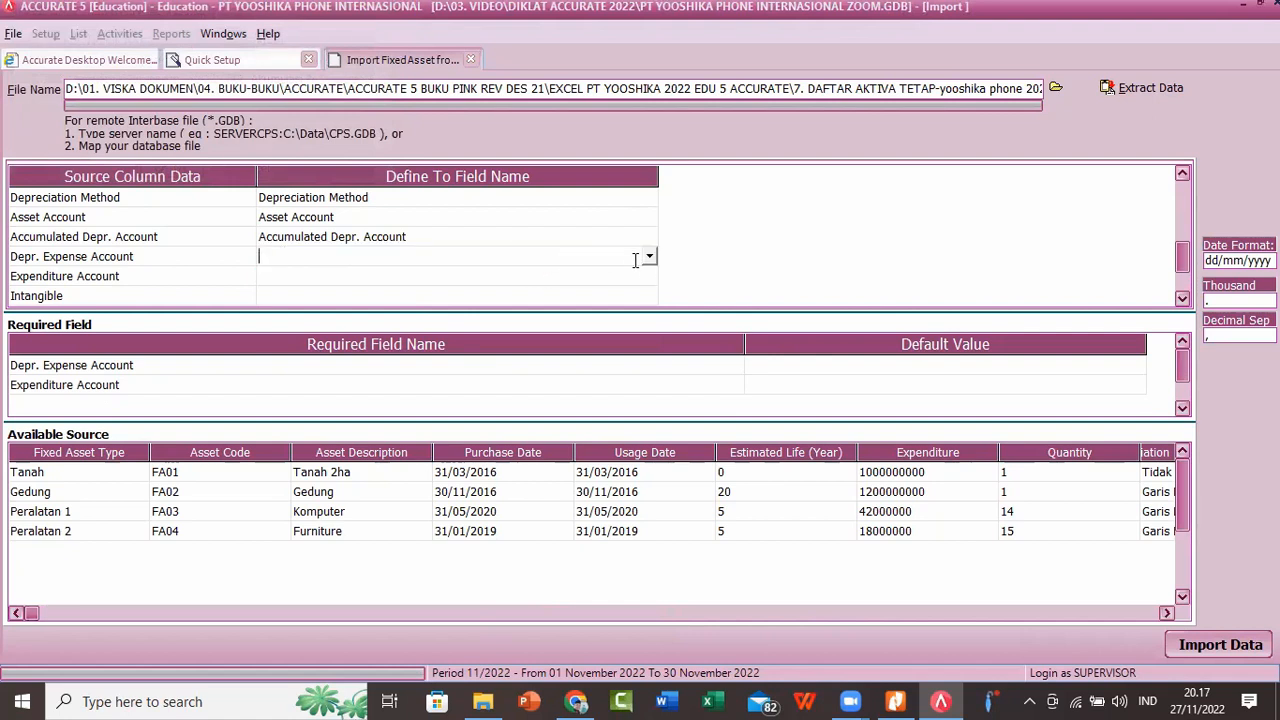
{"action": "left_click", "coordinate": [649, 257]}
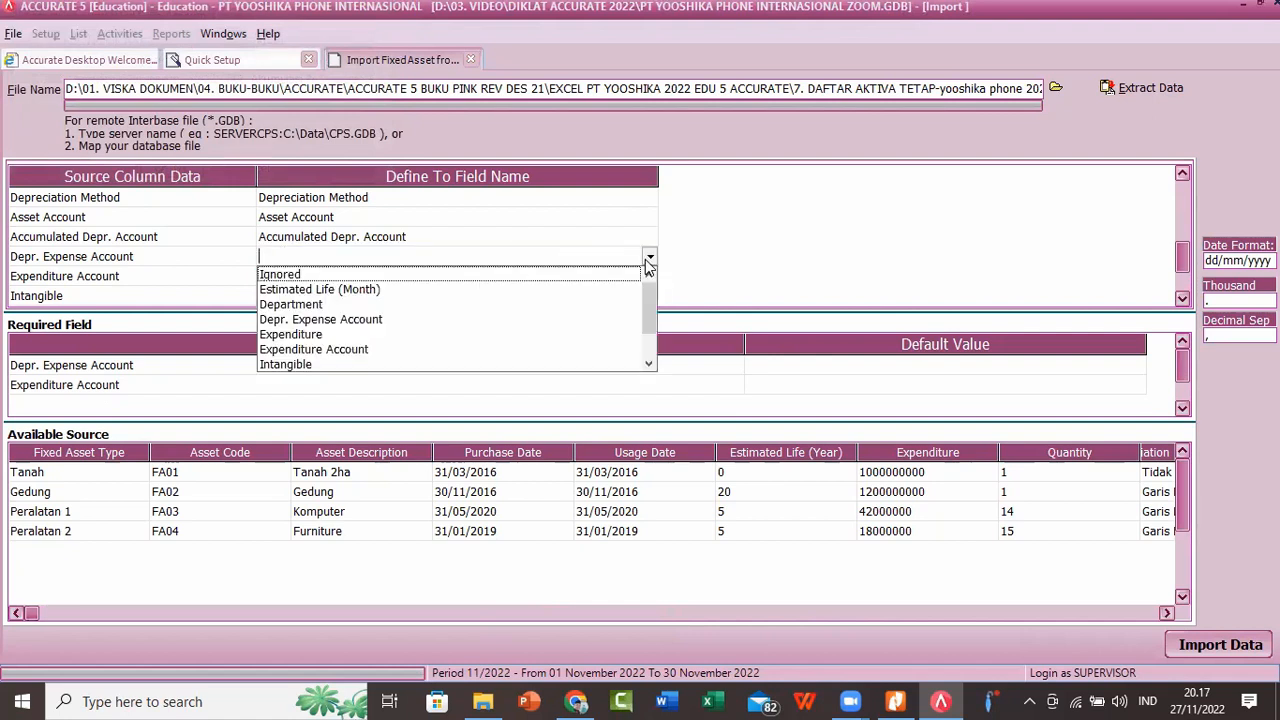
{"action": "left_click", "coordinate": [350, 322]}
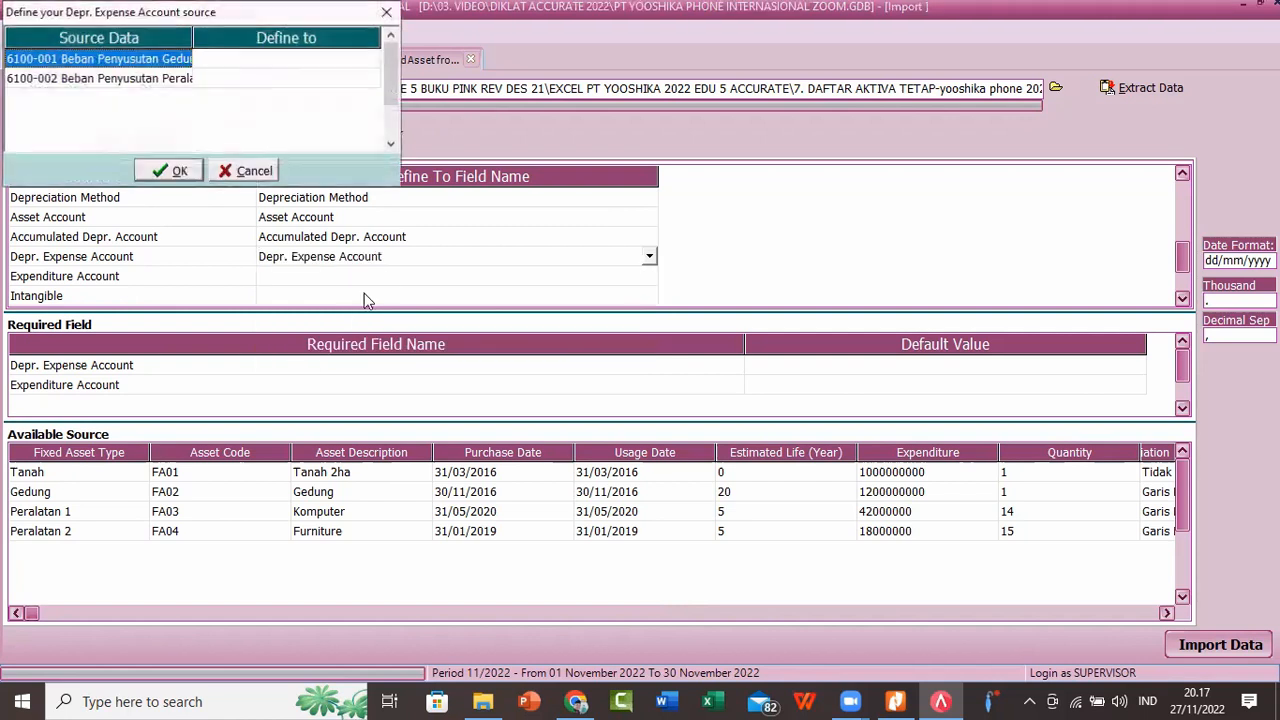
Step: Match source accounts 6100-001 Beban Penyusutan Gedung and 6100-002 Beban Penyusutan Peralatan to the accounts with the same codes, and accept the definitions
{"action": "left_click", "coordinate": [337, 57]}
{"action": "left_click", "coordinate": [362, 57]}
{"action": "left_click", "coordinate": [371, 58]}
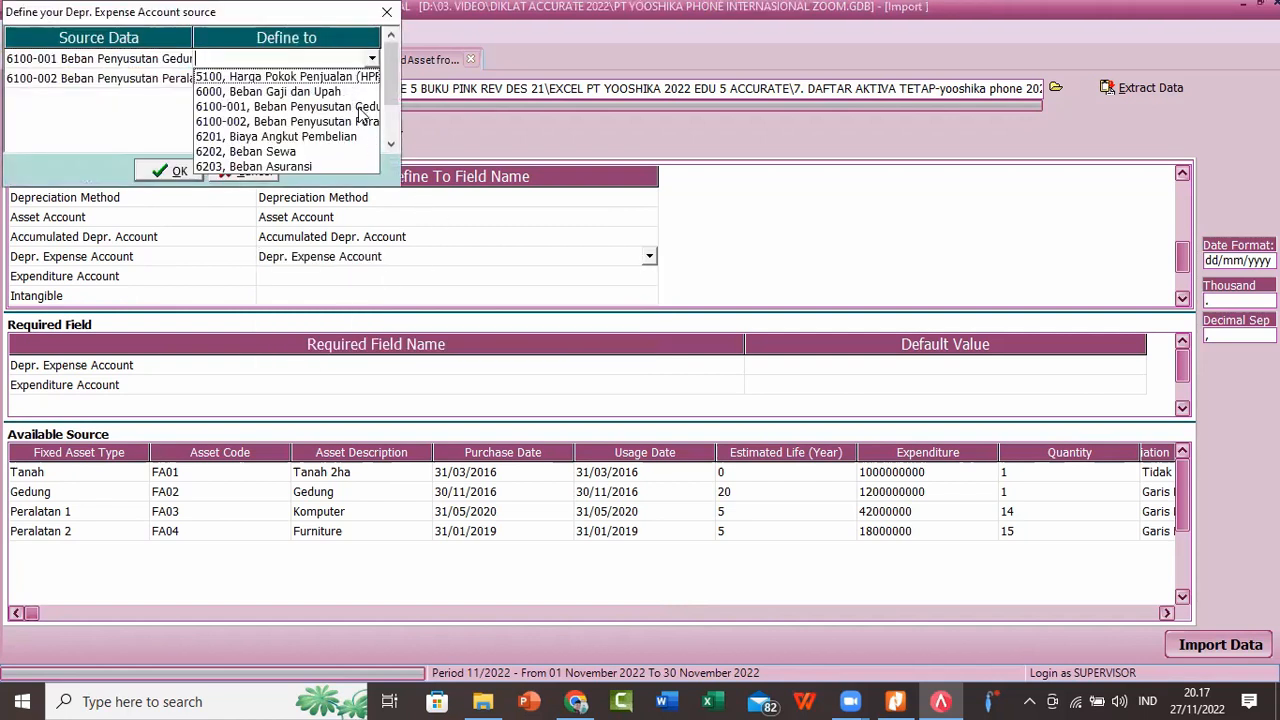
{"action": "left_click", "coordinate": [362, 106]}
{"action": "left_click", "coordinate": [365, 78]}
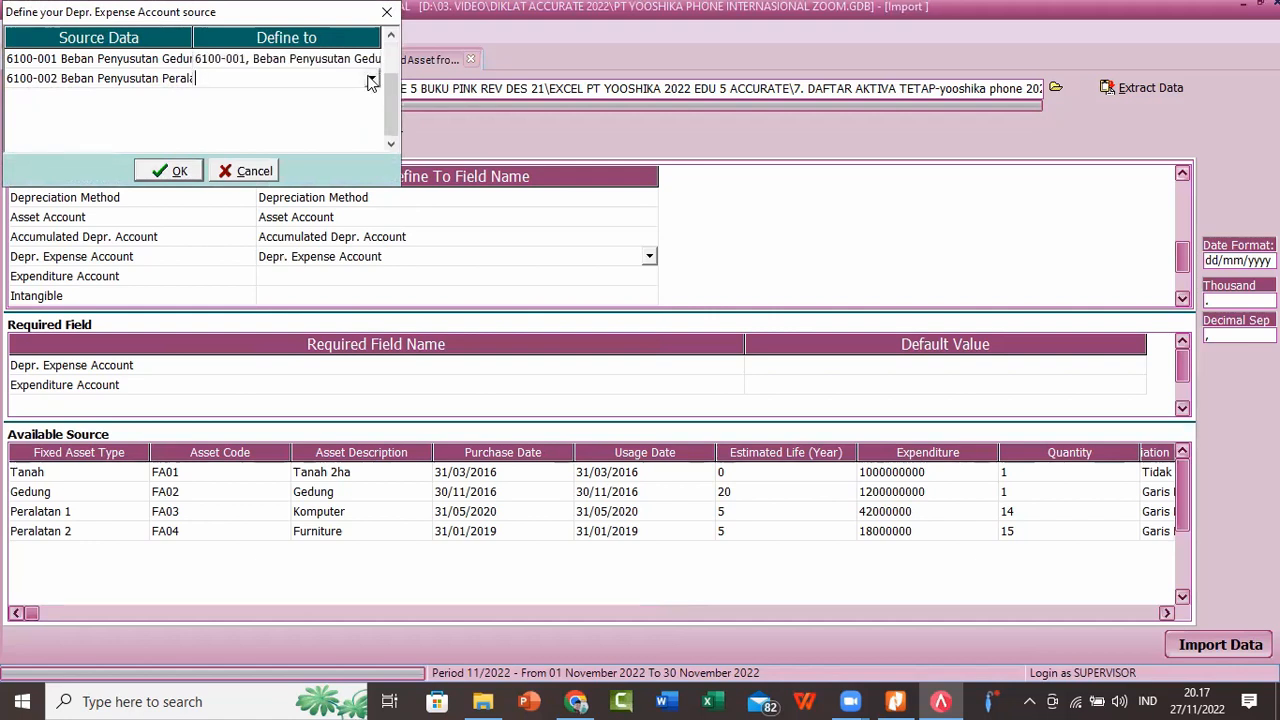
{"action": "left_click", "coordinate": [371, 78]}
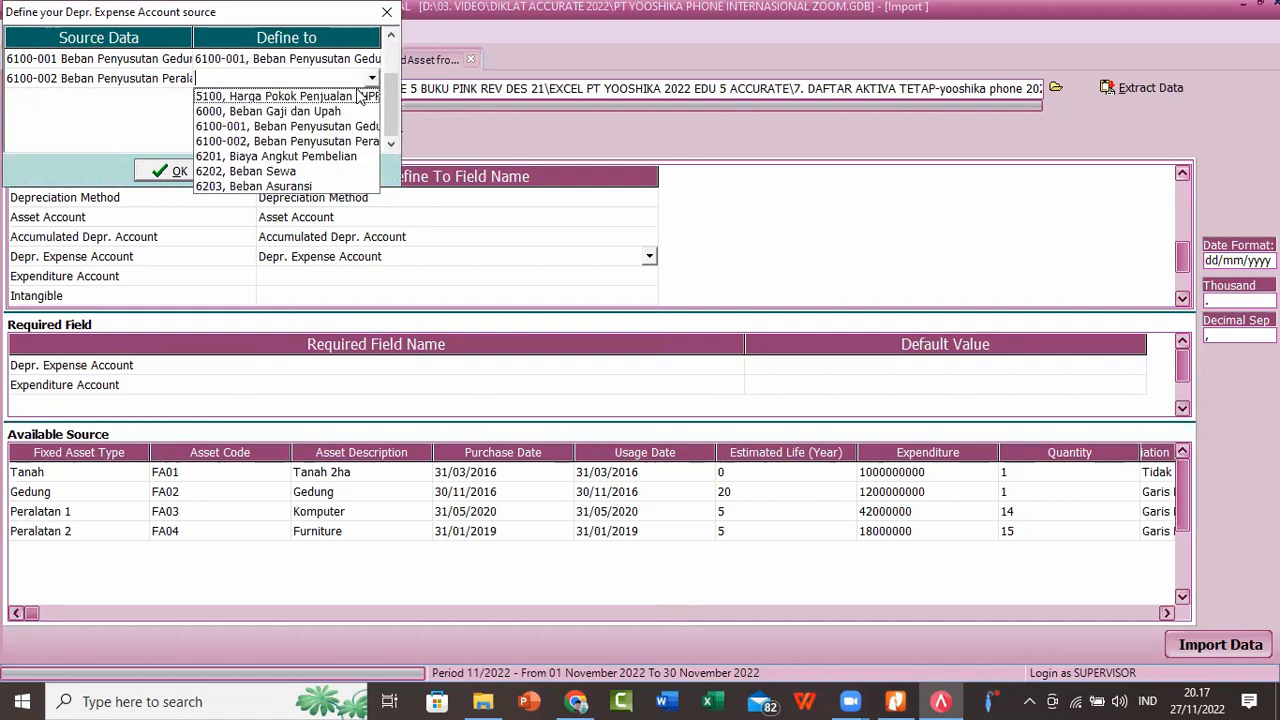
{"action": "left_click", "coordinate": [345, 141]}
{"action": "left_click", "coordinate": [176, 171]}
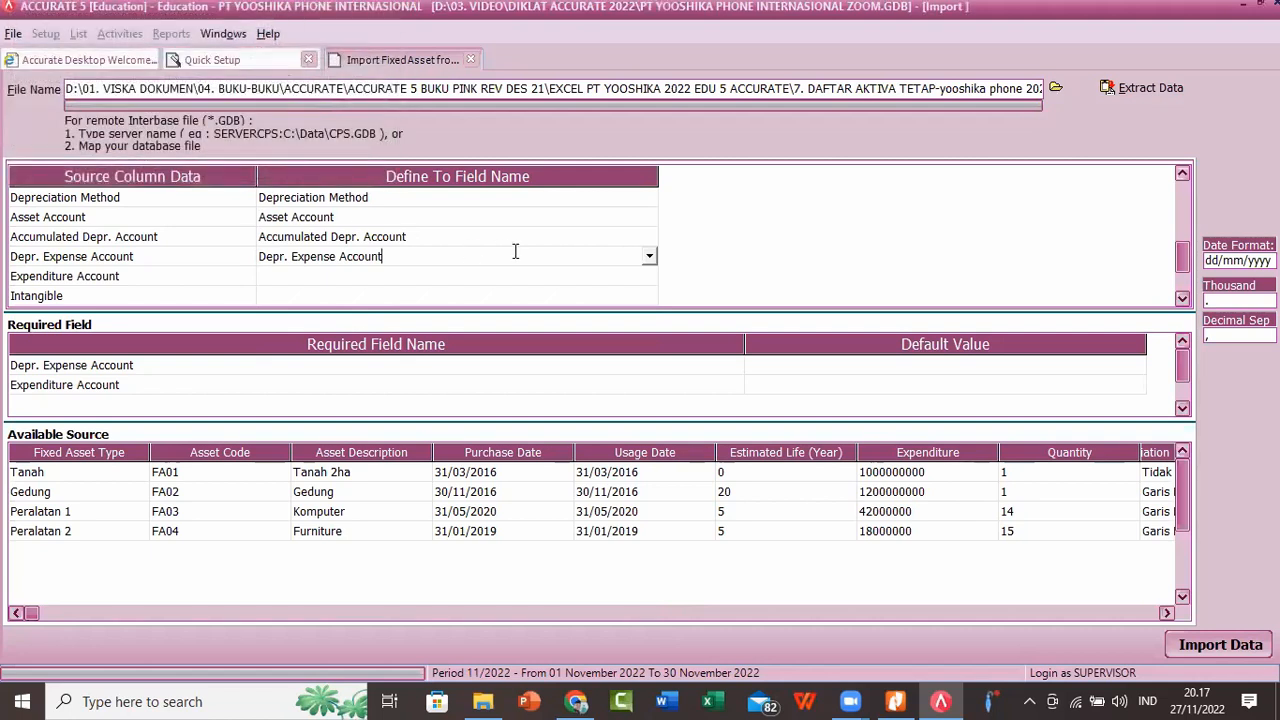
Step: Map the Expenditure Account source column to the Expenditure Account field and match Opening Balance Equity to account 310001, OPENING BALANCE EQUITY
{"action": "left_click", "coordinate": [594, 279]}
{"action": "left_click", "coordinate": [649, 277]}
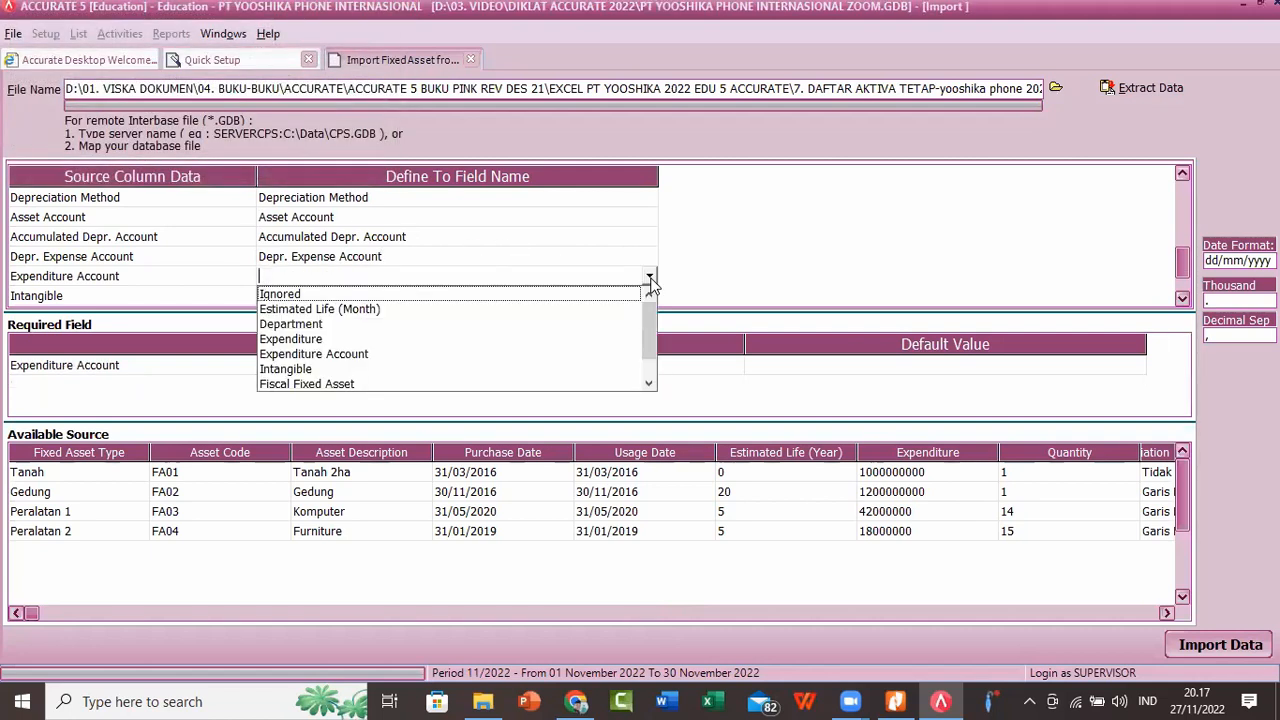
{"action": "left_click", "coordinate": [367, 355]}
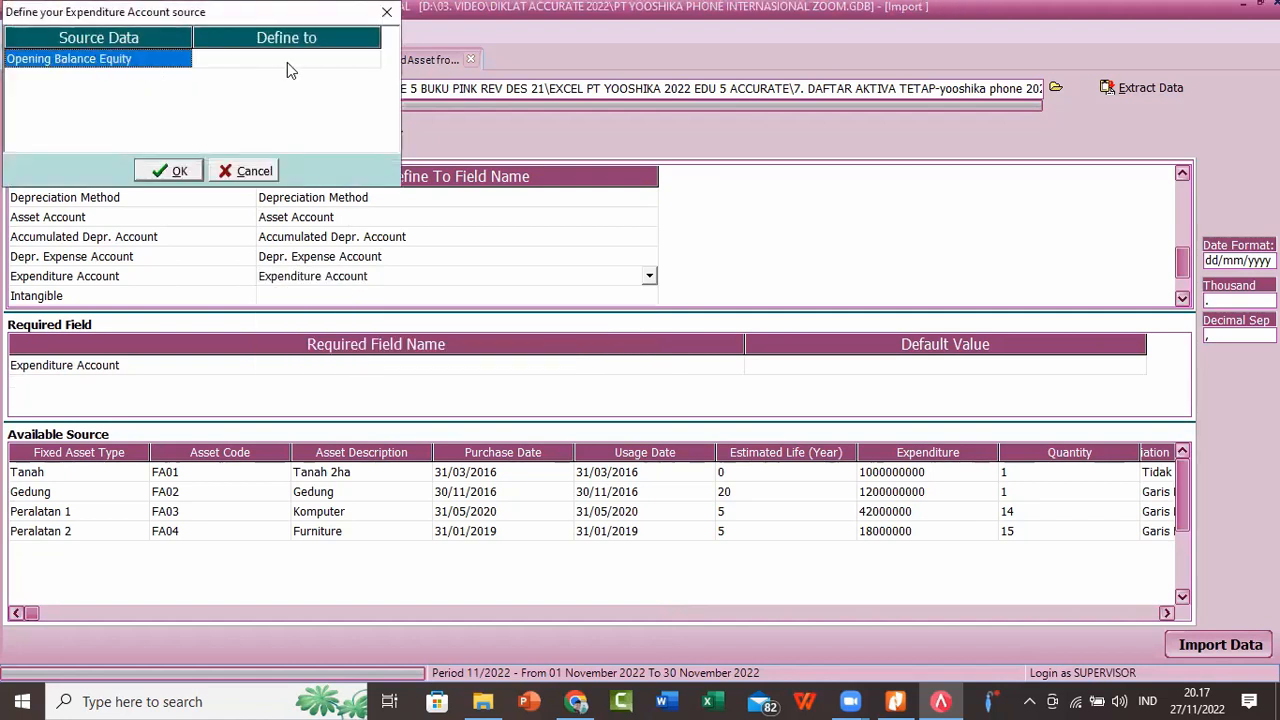
{"action": "left_click", "coordinate": [341, 60]}
{"action": "left_click", "coordinate": [371, 60]}
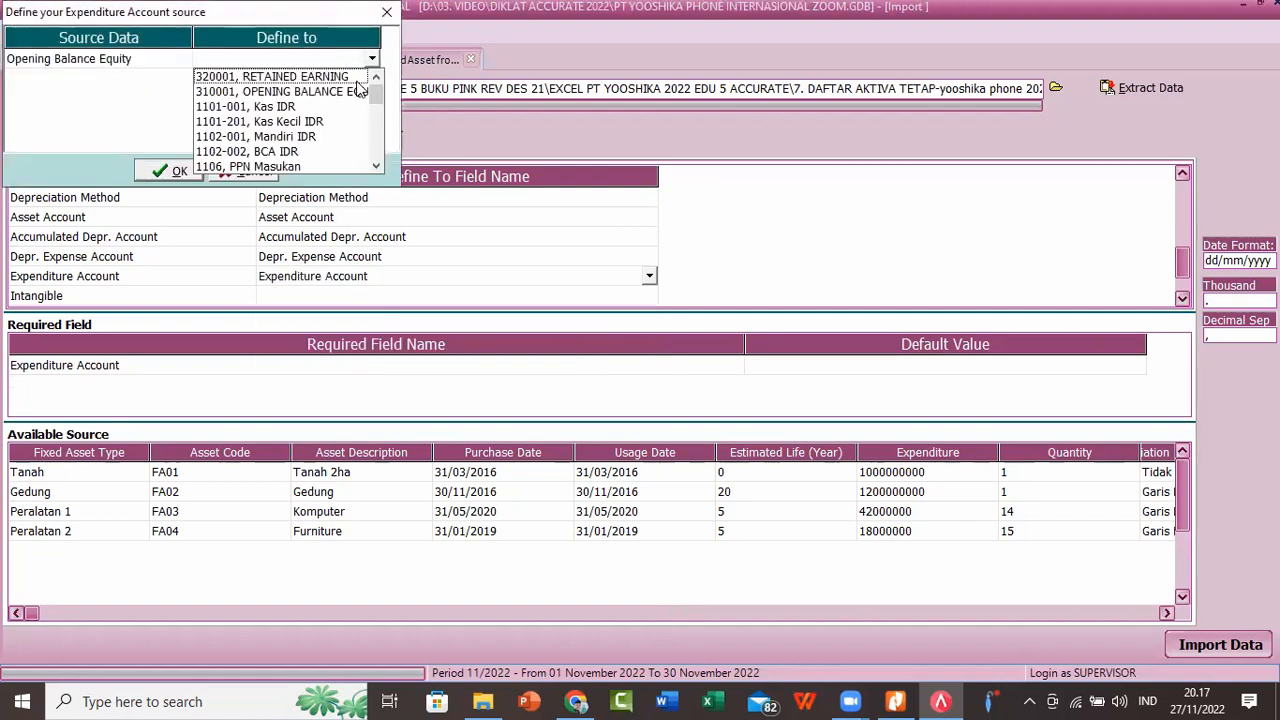
{"action": "left_click", "coordinate": [355, 94]}
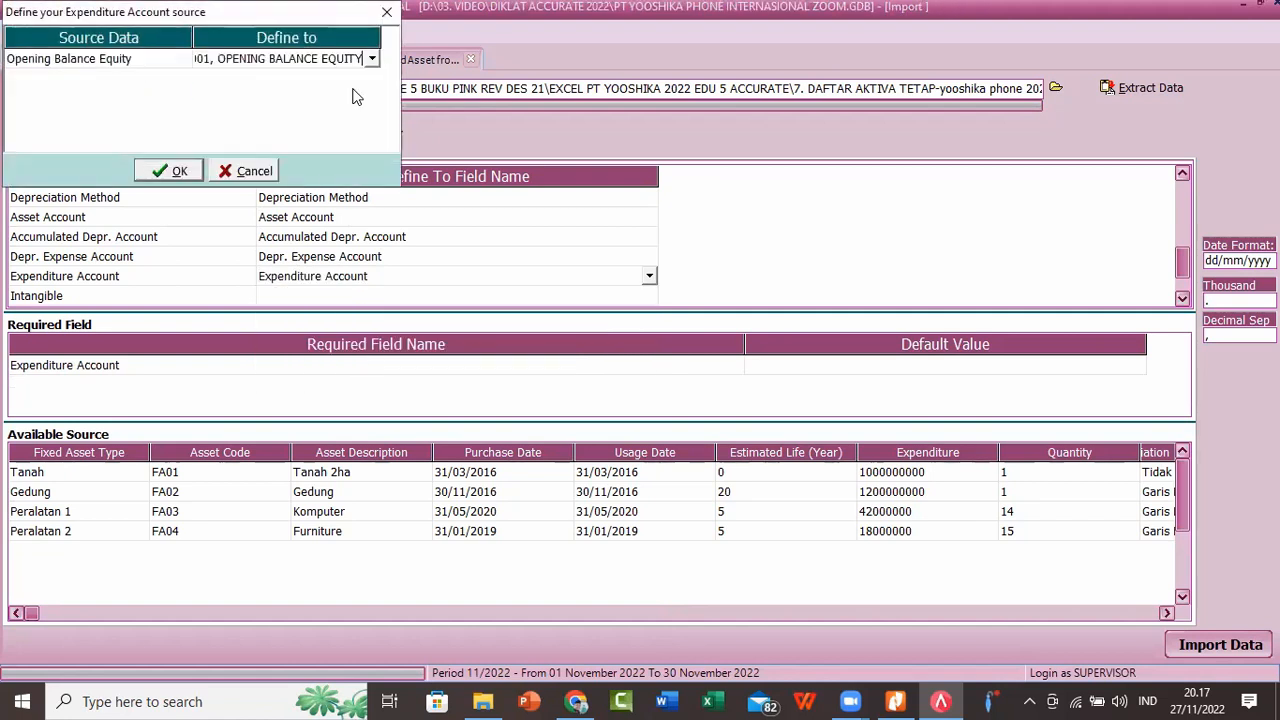
{"action": "left_click", "coordinate": [172, 171]}
{"action": "left_click", "coordinate": [590, 295]}
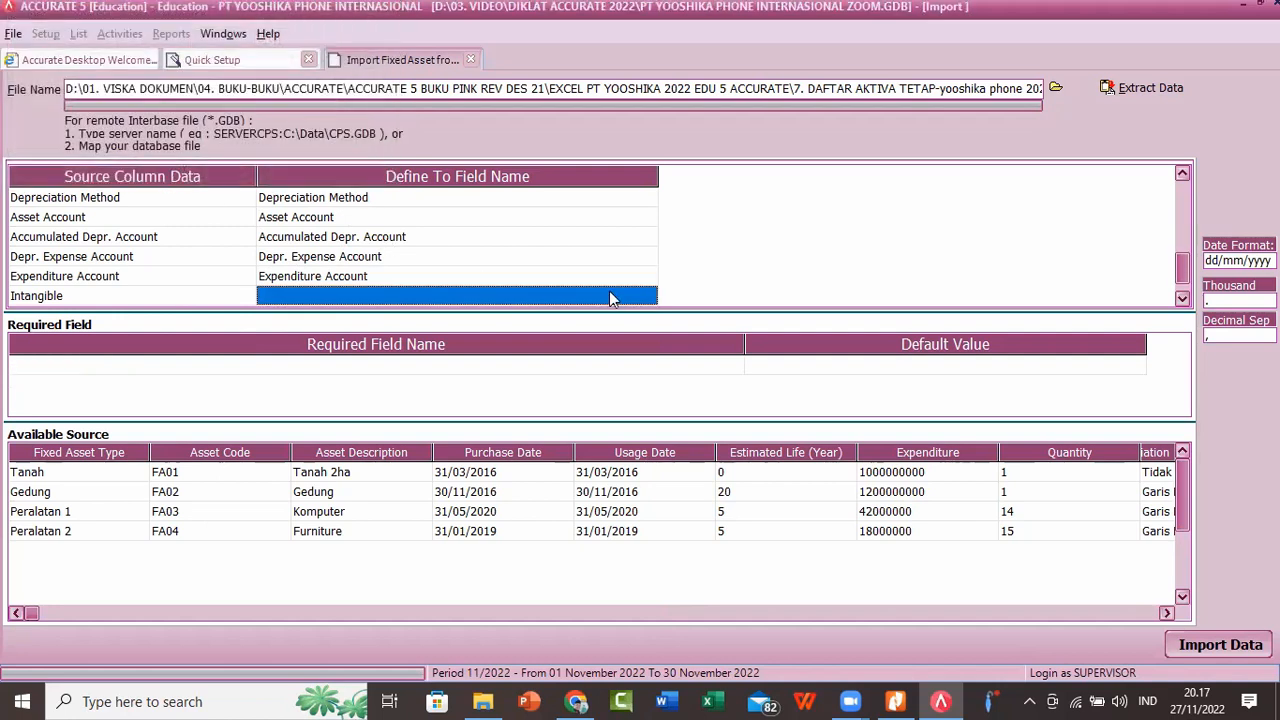
{"action": "left_click", "coordinate": [648, 297]}
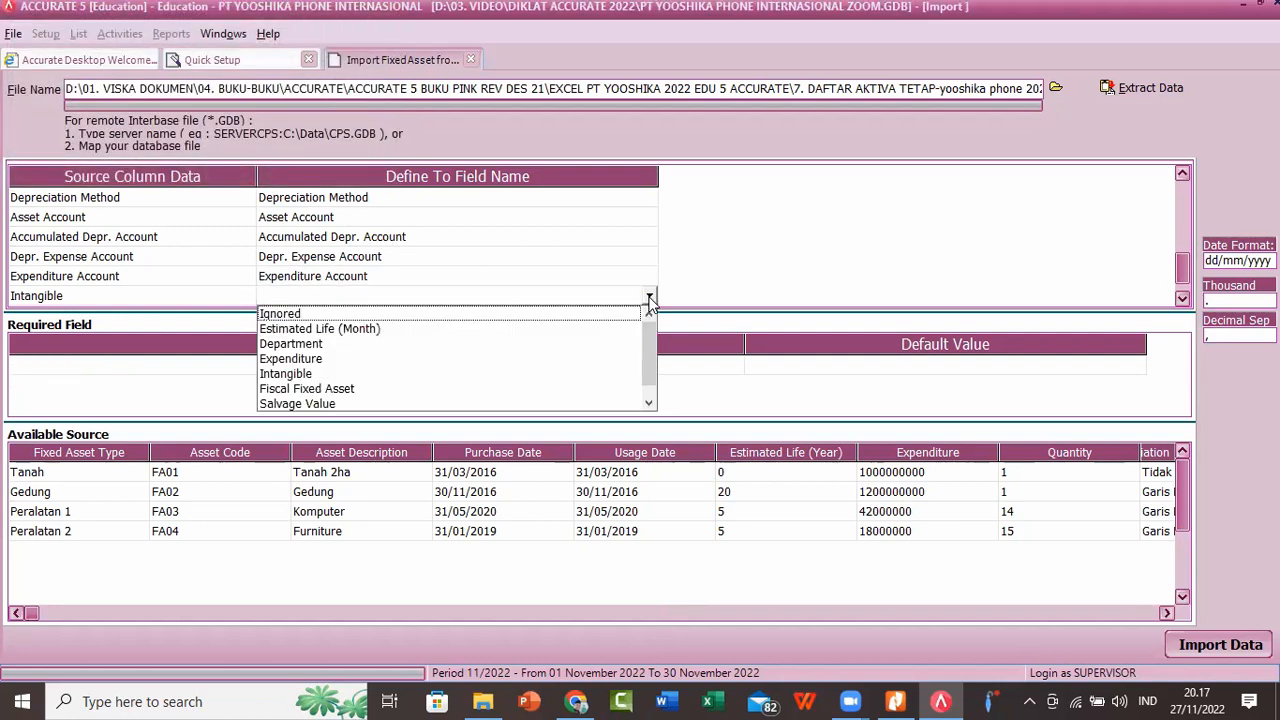
{"action": "left_click", "coordinate": [690, 258]}
{"action": "left_click", "coordinate": [586, 278]}
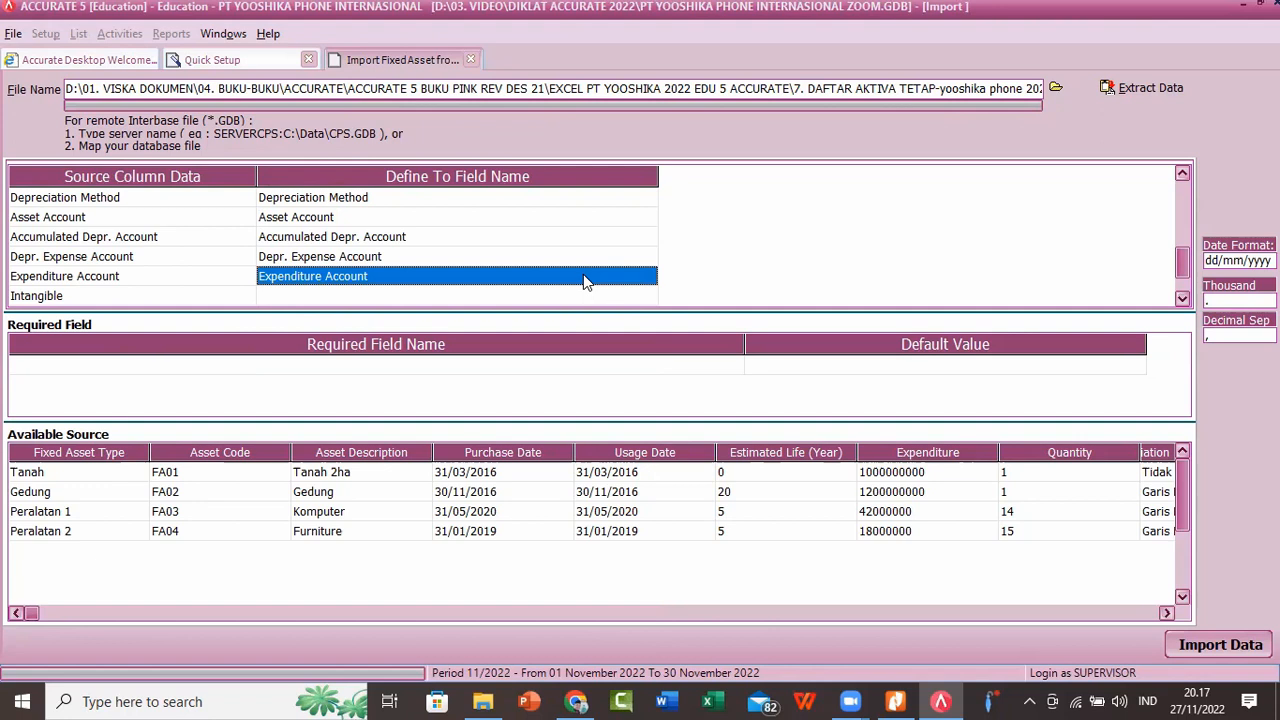
{"action": "left_click", "coordinate": [600, 297]}
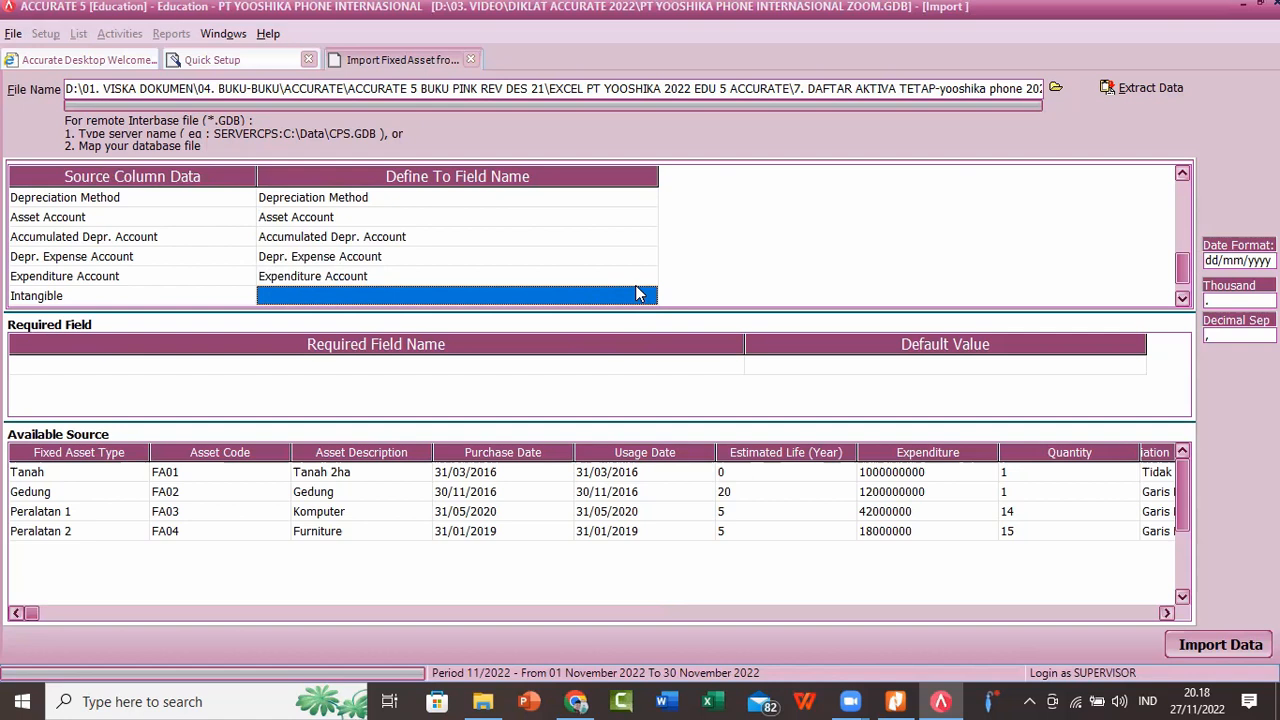
{"action": "left_click", "coordinate": [648, 298]}
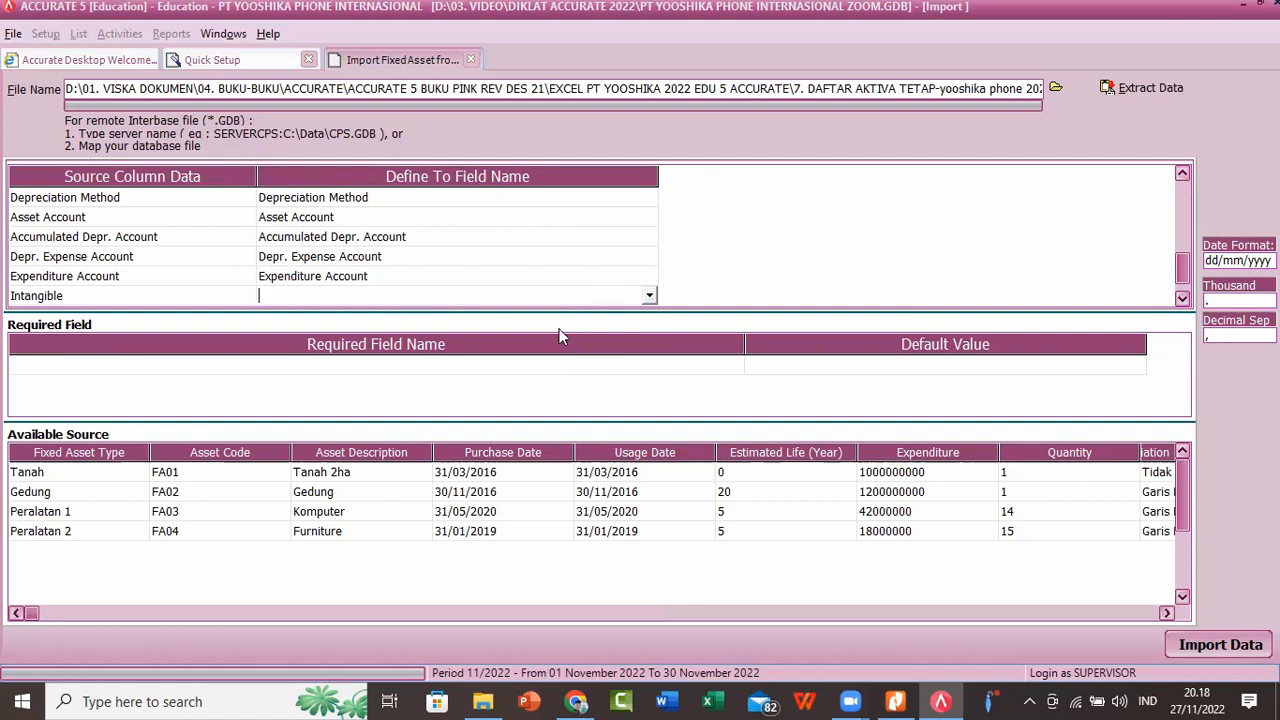
Step: Reopen the Depr. Expense Account definitions, widen the source column to check both account matches, and close the dialog
{"action": "left_click", "coordinate": [388, 260]}
{"action": "left_click", "coordinate": [388, 260]}
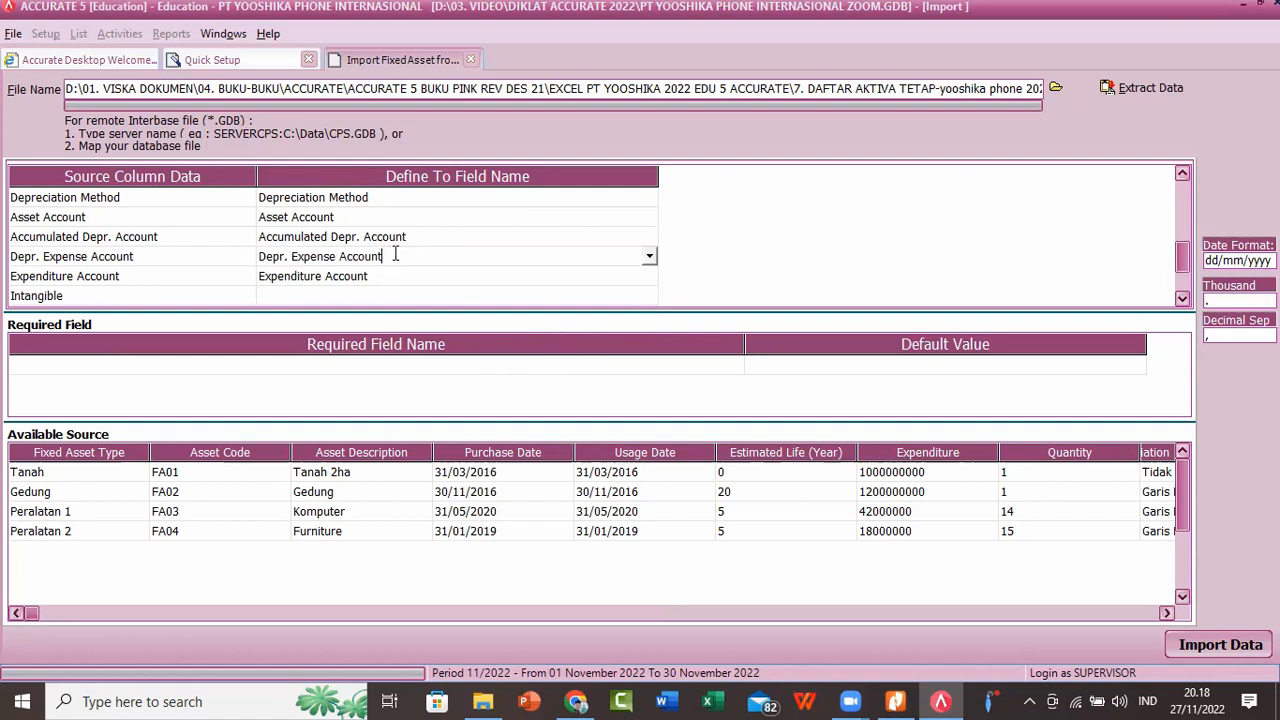
{"action": "left_click", "coordinate": [649, 256]}
{"action": "left_click", "coordinate": [362, 320]}
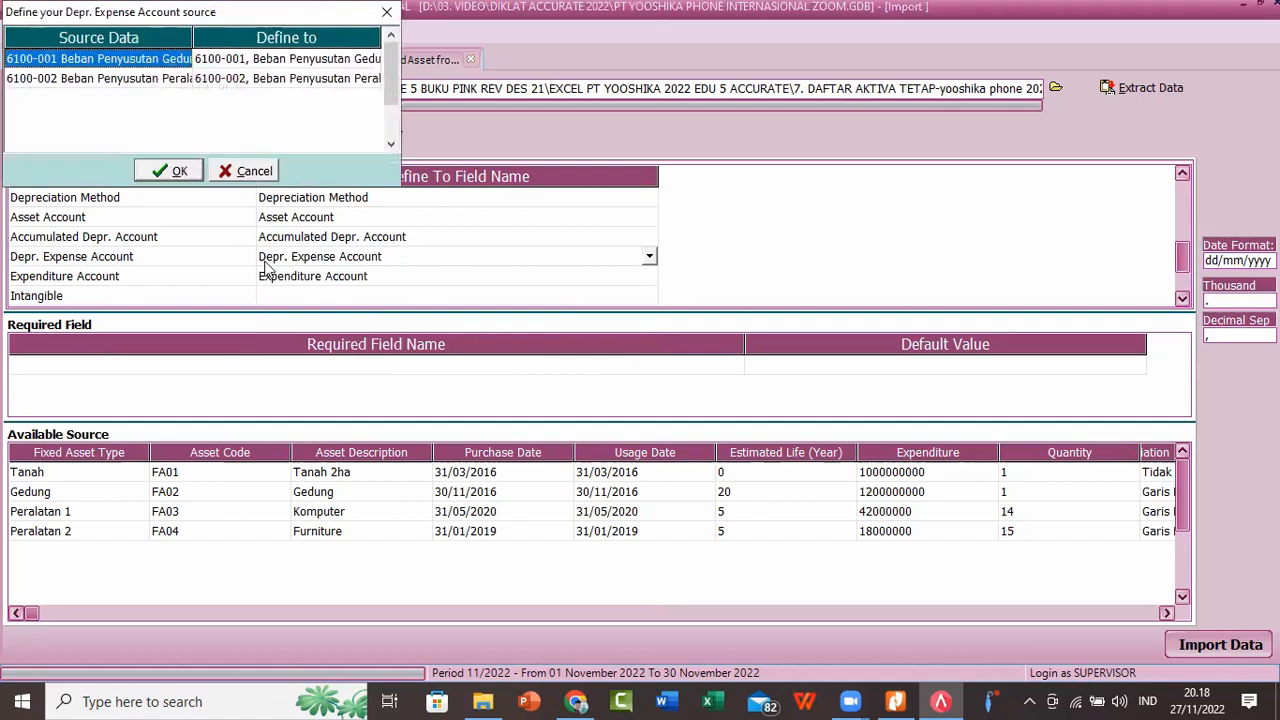
{"action": "left_click_drag", "start_coordinate": [193, 37], "coordinate": [209, 37]}
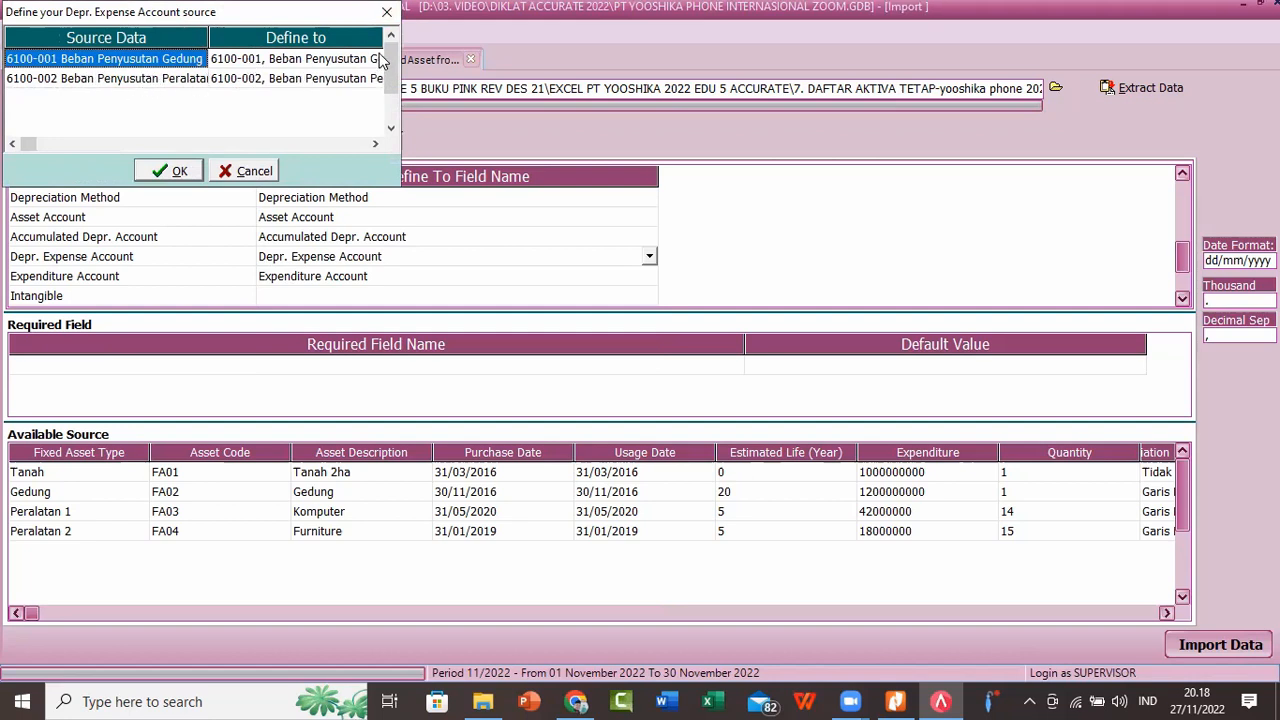
{"action": "left_click", "coordinate": [193, 78]}
{"action": "left_click", "coordinate": [343, 72]}
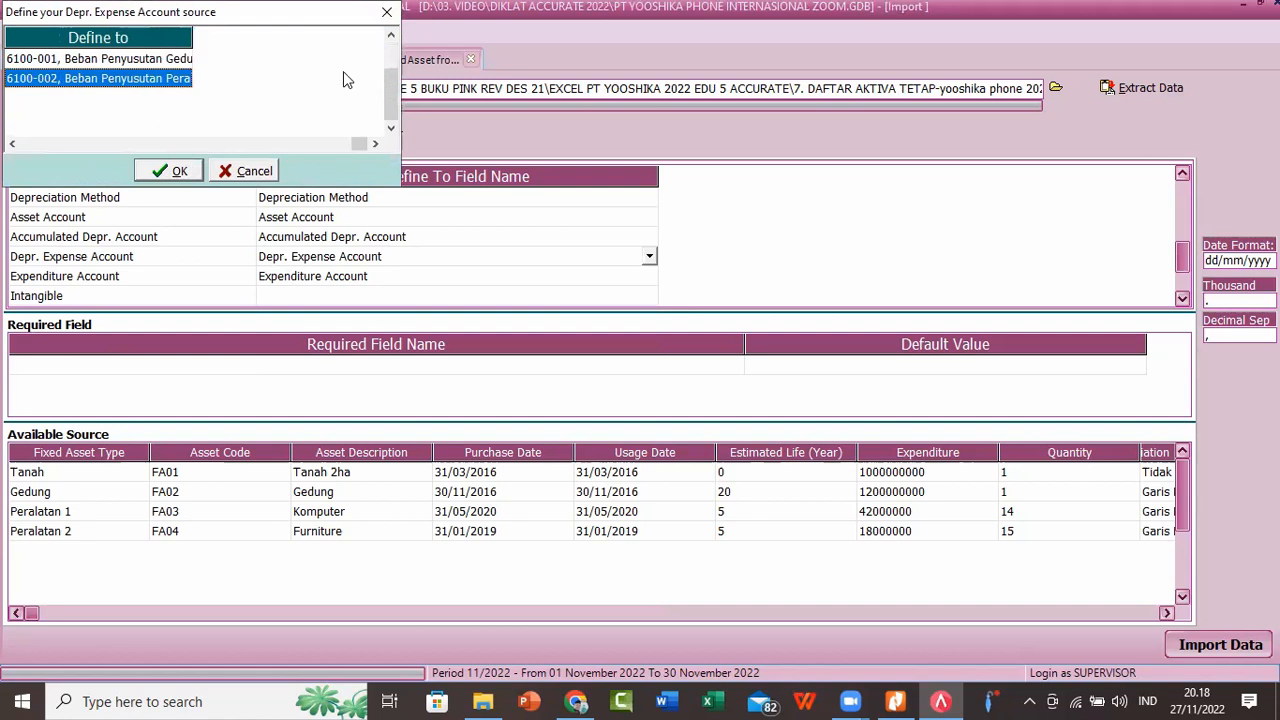
{"action": "left_click", "coordinate": [84, 62]}
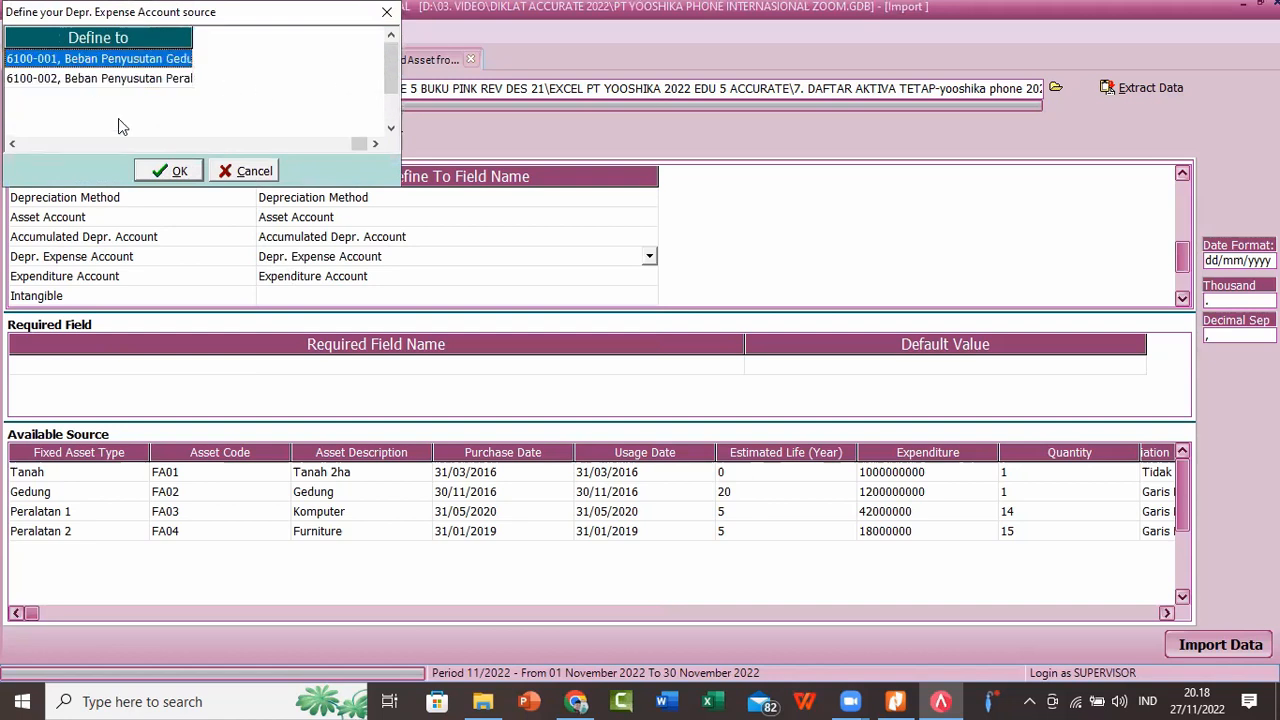
{"action": "left_click", "coordinate": [12, 144]}
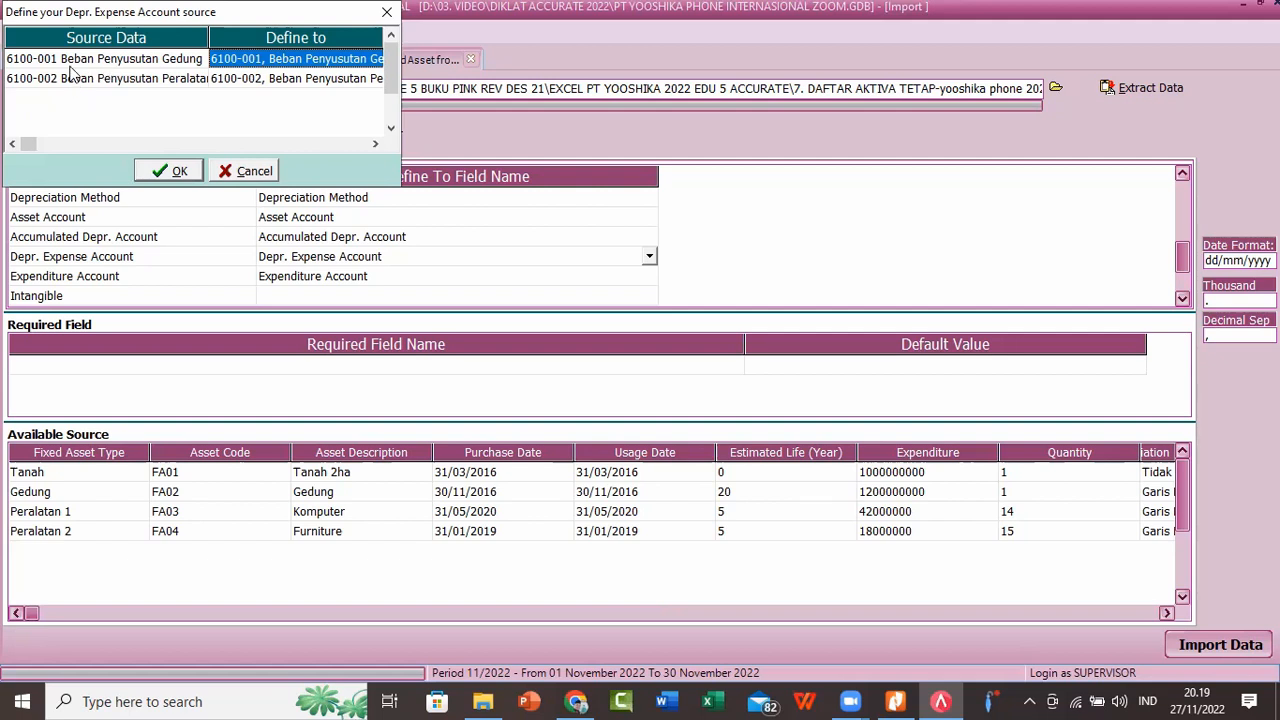
{"action": "left_click", "coordinate": [72, 84]}
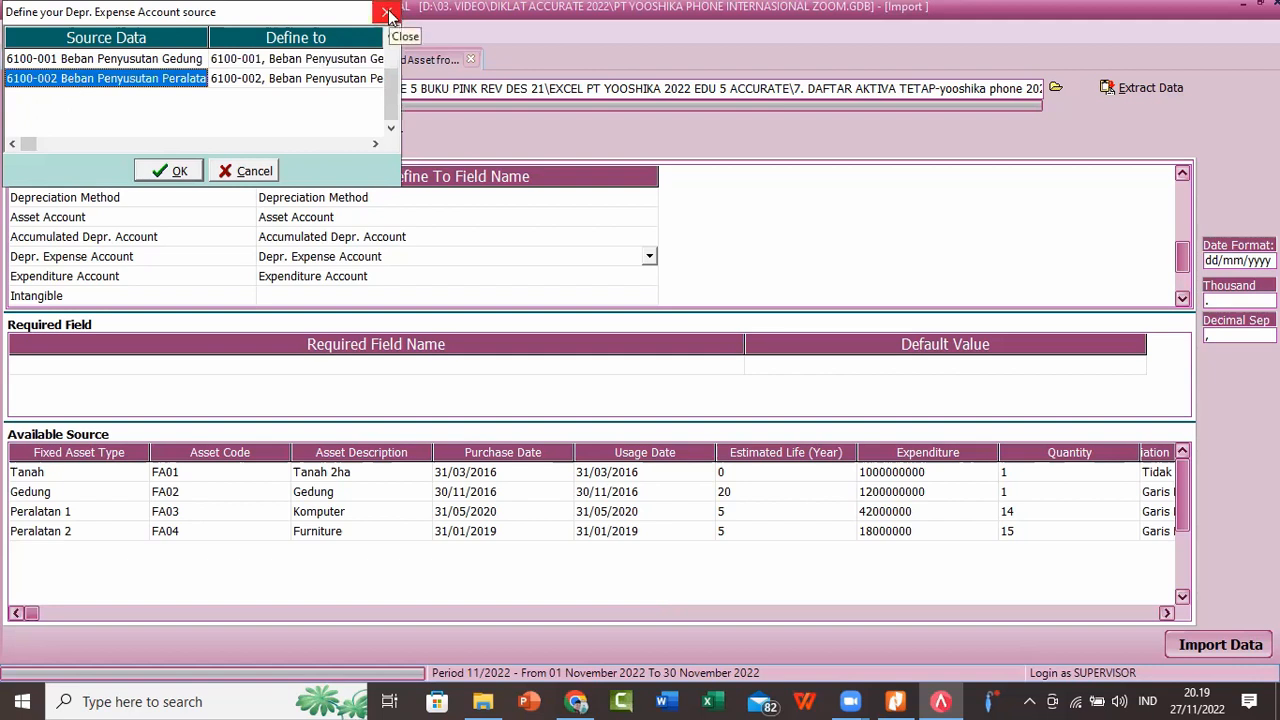
{"action": "left_click", "coordinate": [389, 14]}
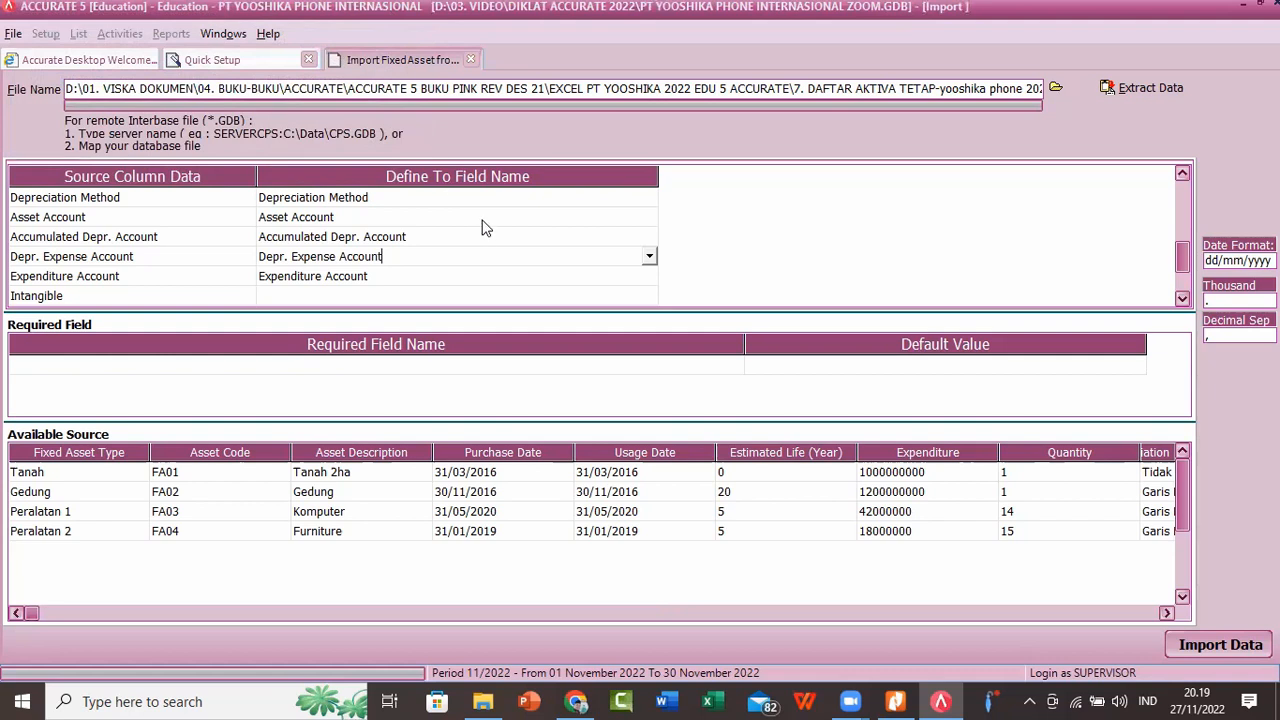
Step: Reopen the Asset Account definitions to check how the source accounts are matched, and accept them
{"action": "left_click", "coordinate": [307, 221]}
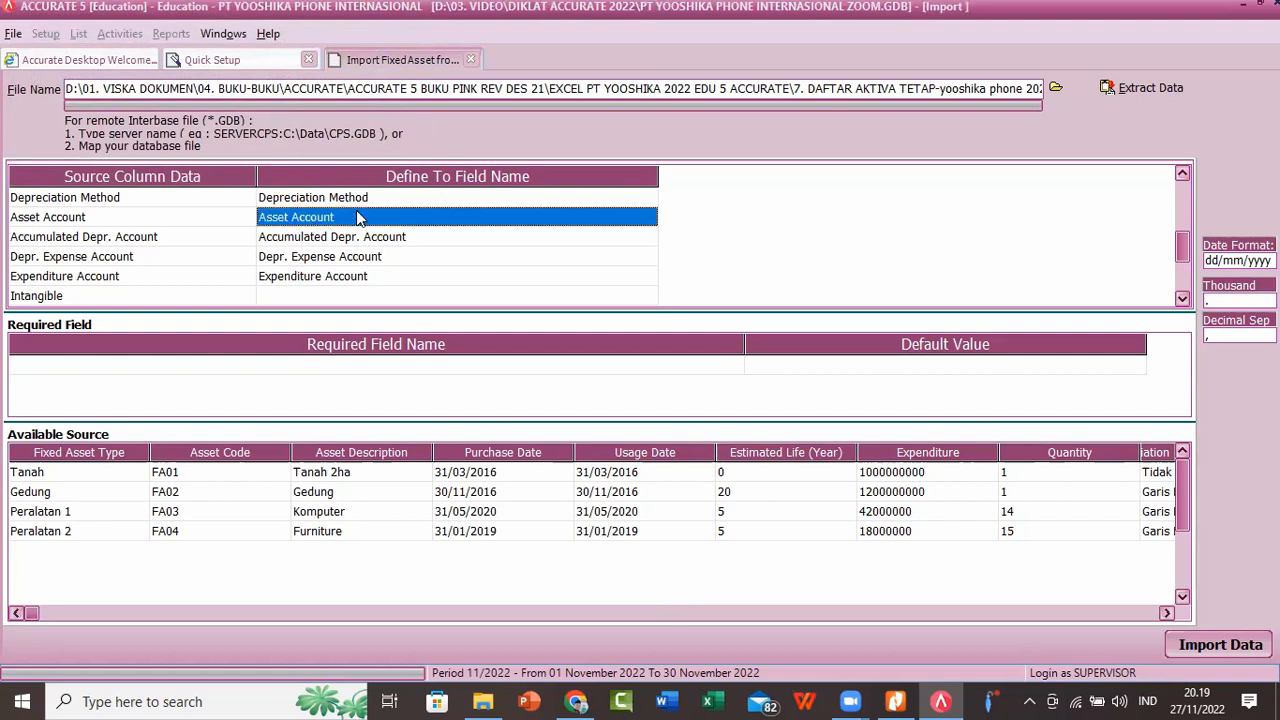
{"action": "left_click", "coordinate": [401, 217]}
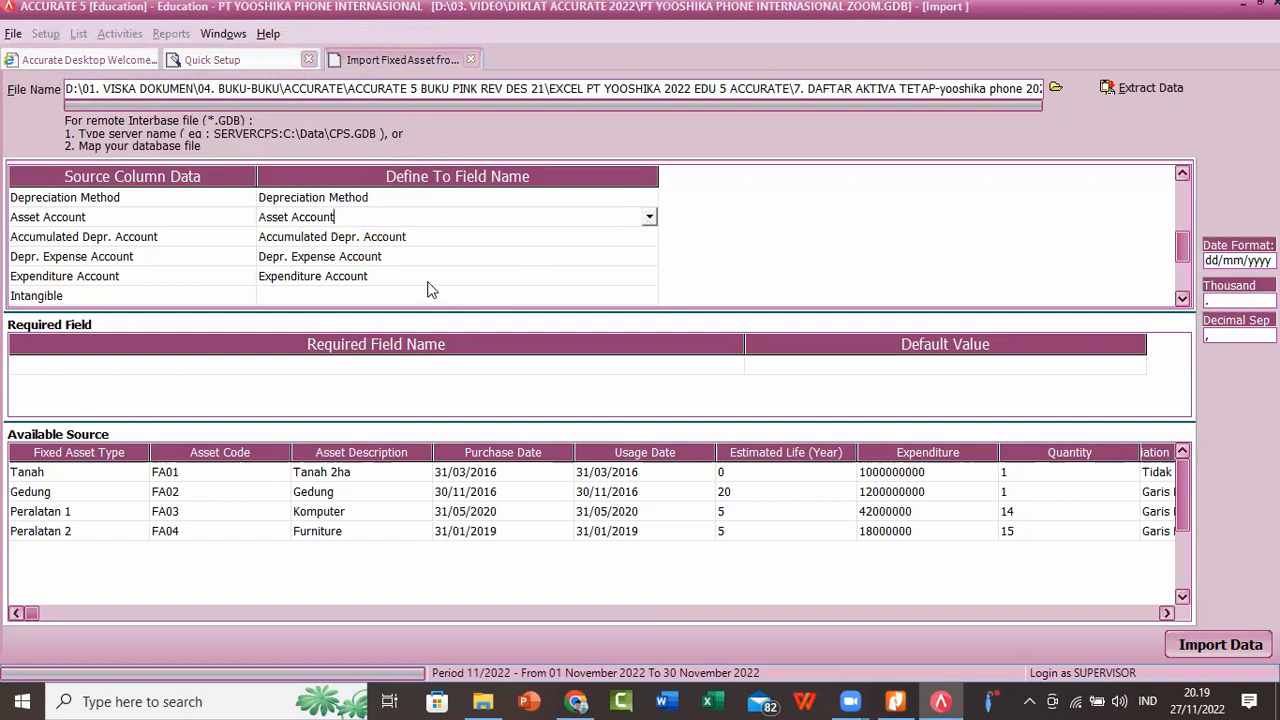
{"action": "left_click", "coordinate": [649, 217]}
{"action": "left_click", "coordinate": [343, 285]}
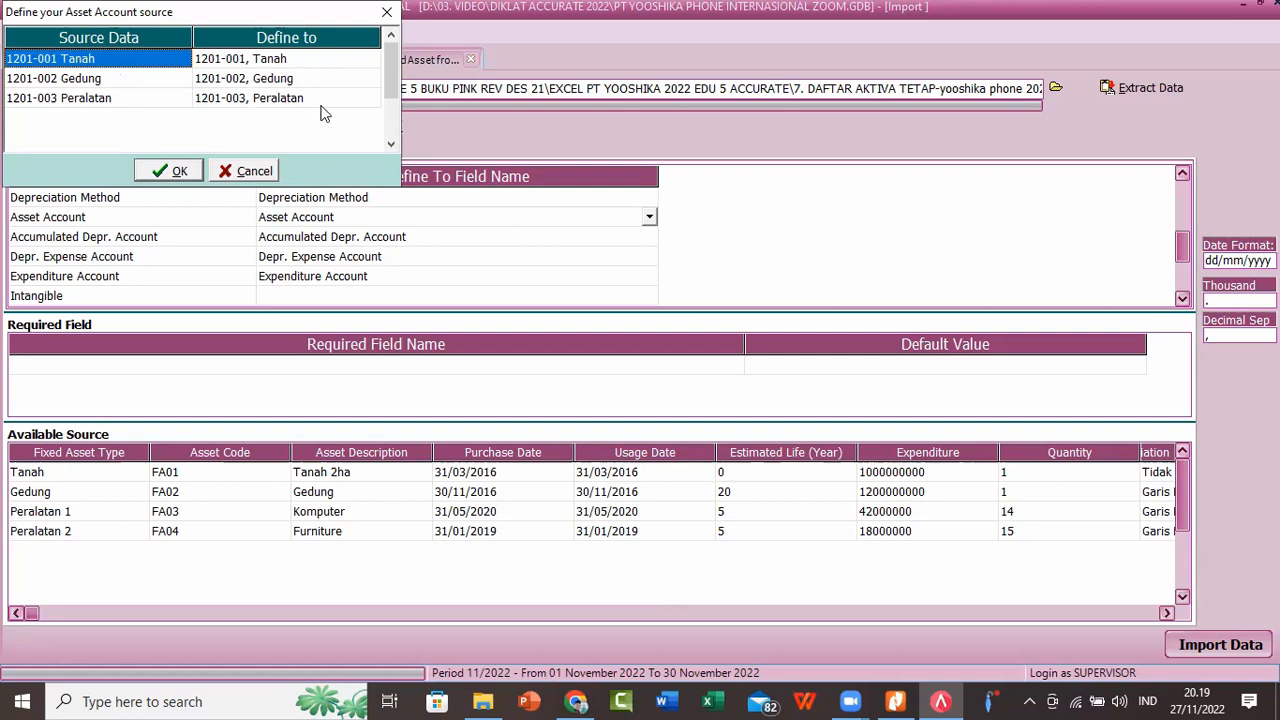
{"action": "left_click", "coordinate": [170, 171]}
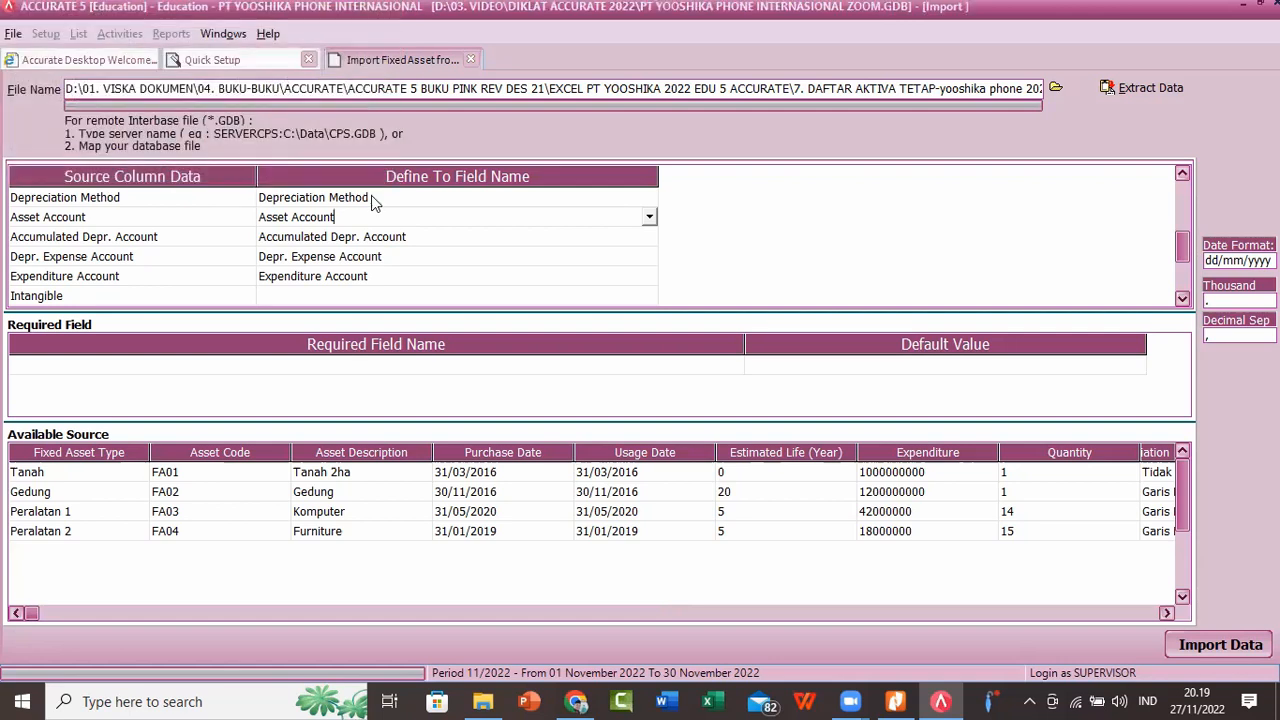
Step: Reopen the Accumulated Depr. Account definitions, widen the source column to check the account matches, and accept them
{"action": "left_click", "coordinate": [540, 234]}
{"action": "left_click", "coordinate": [545, 237]}
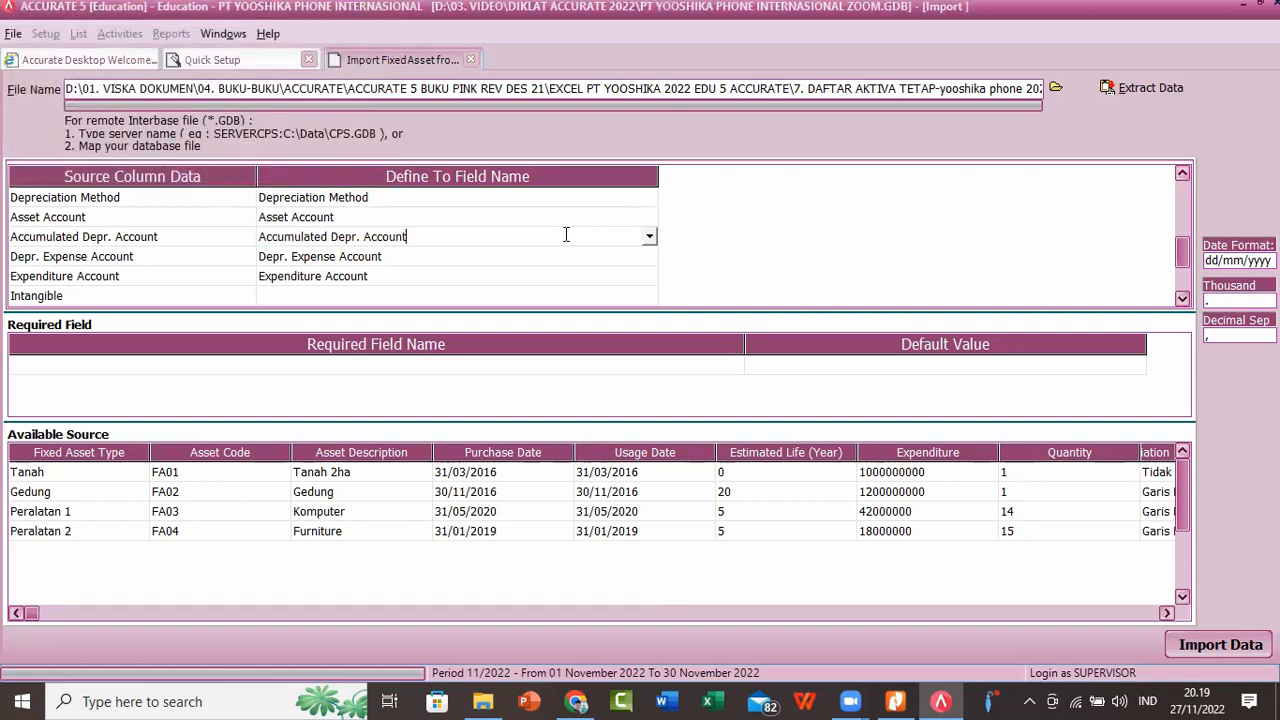
{"action": "left_click", "coordinate": [649, 237]}
{"action": "left_click", "coordinate": [431, 299]}
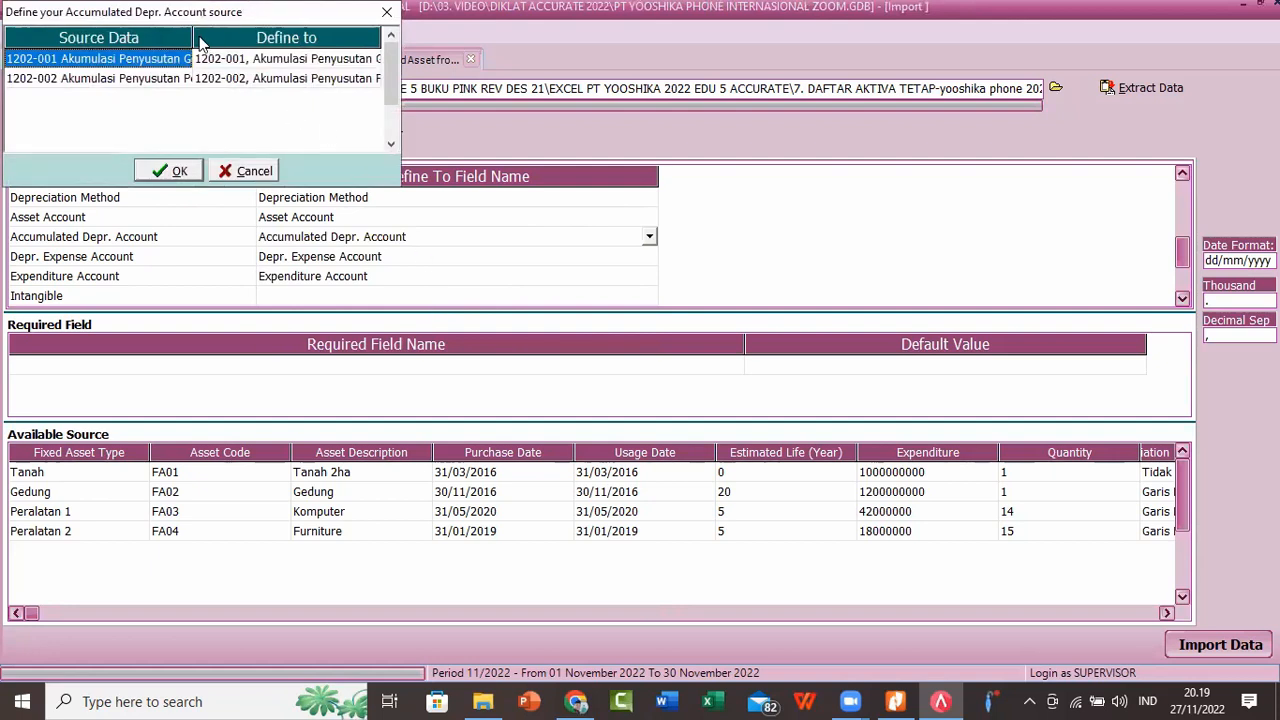
{"action": "left_click_drag", "start_coordinate": [194, 34], "coordinate": [234, 34]}
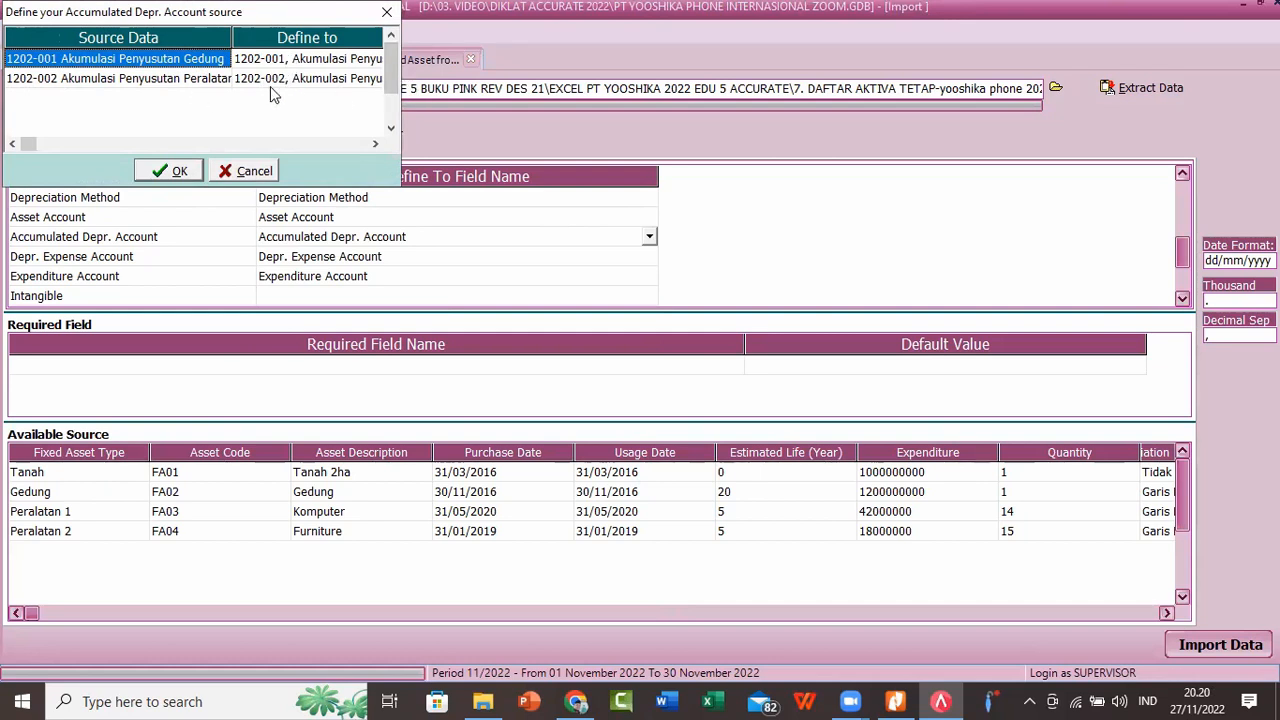
{"action": "left_click", "coordinate": [175, 170]}
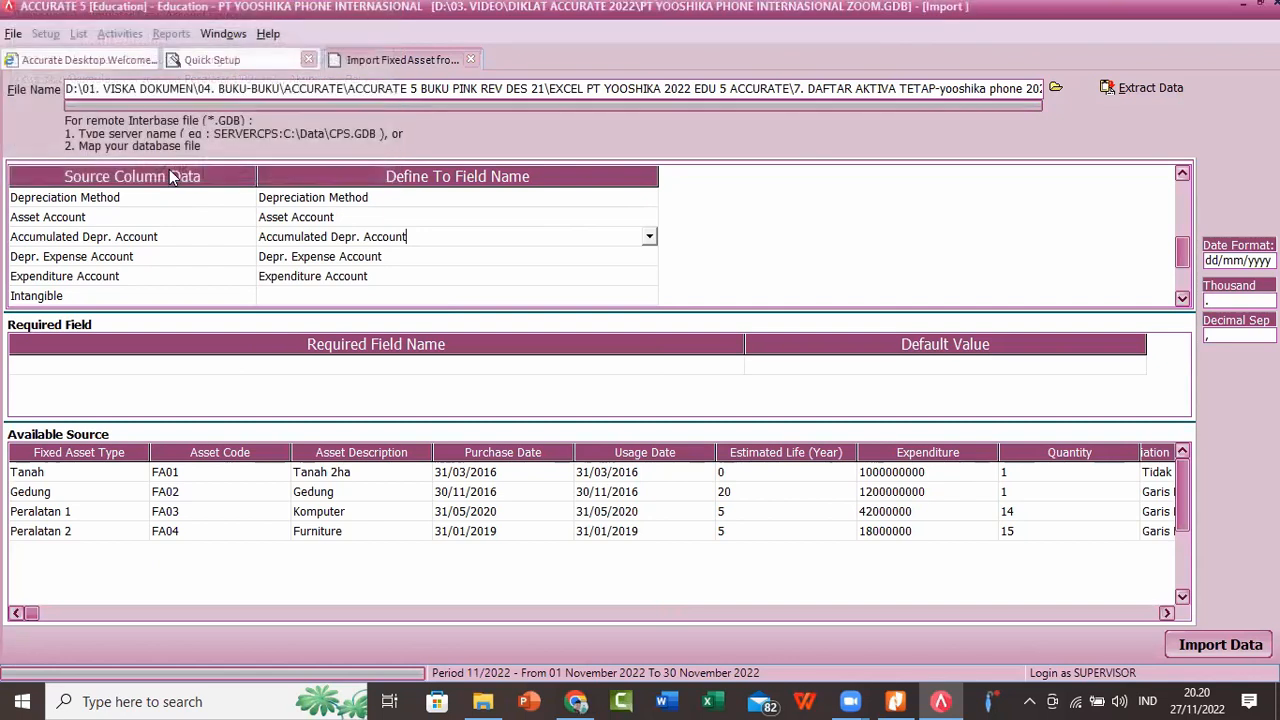
Step: Recheck how 6100-001 Beban Penyusutan Gedung and 6100-002 Beban Penyusutan Peralatan are matched in the Depr. Expense Account definitions, and accept them
{"action": "left_click", "coordinate": [530, 262]}
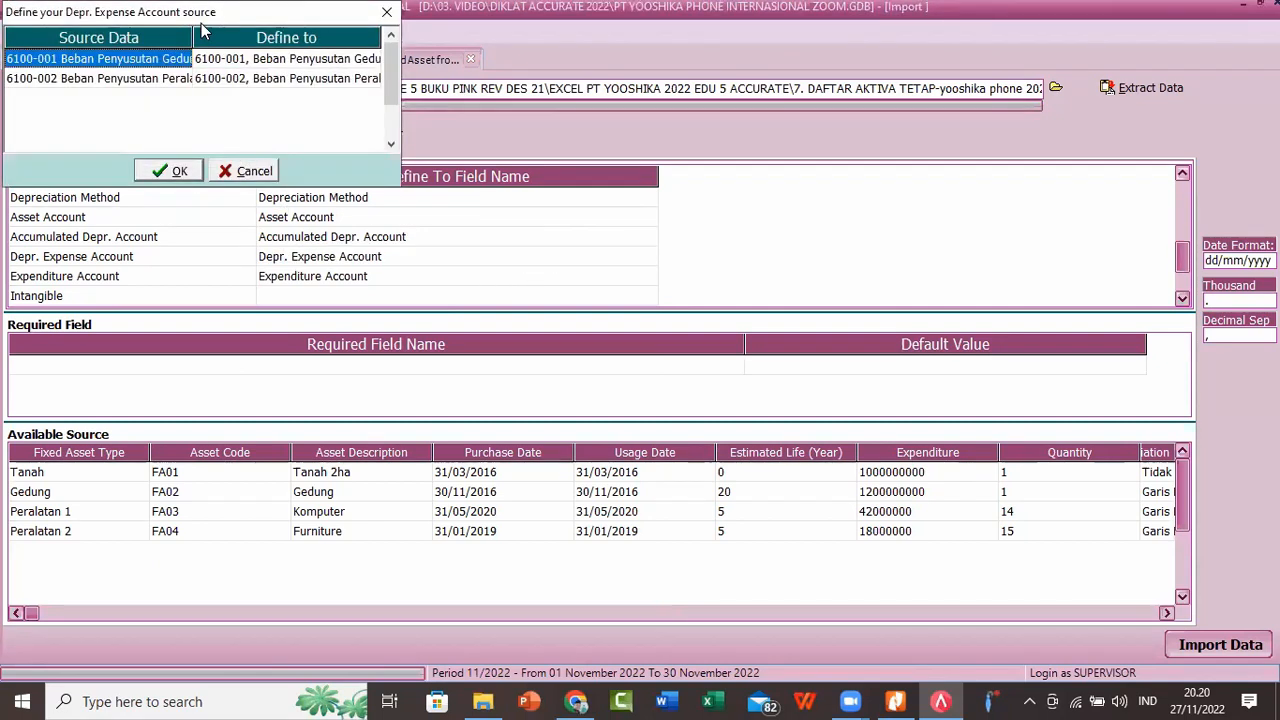
{"action": "left_click_drag", "start_coordinate": [193, 37], "coordinate": [228, 36]}
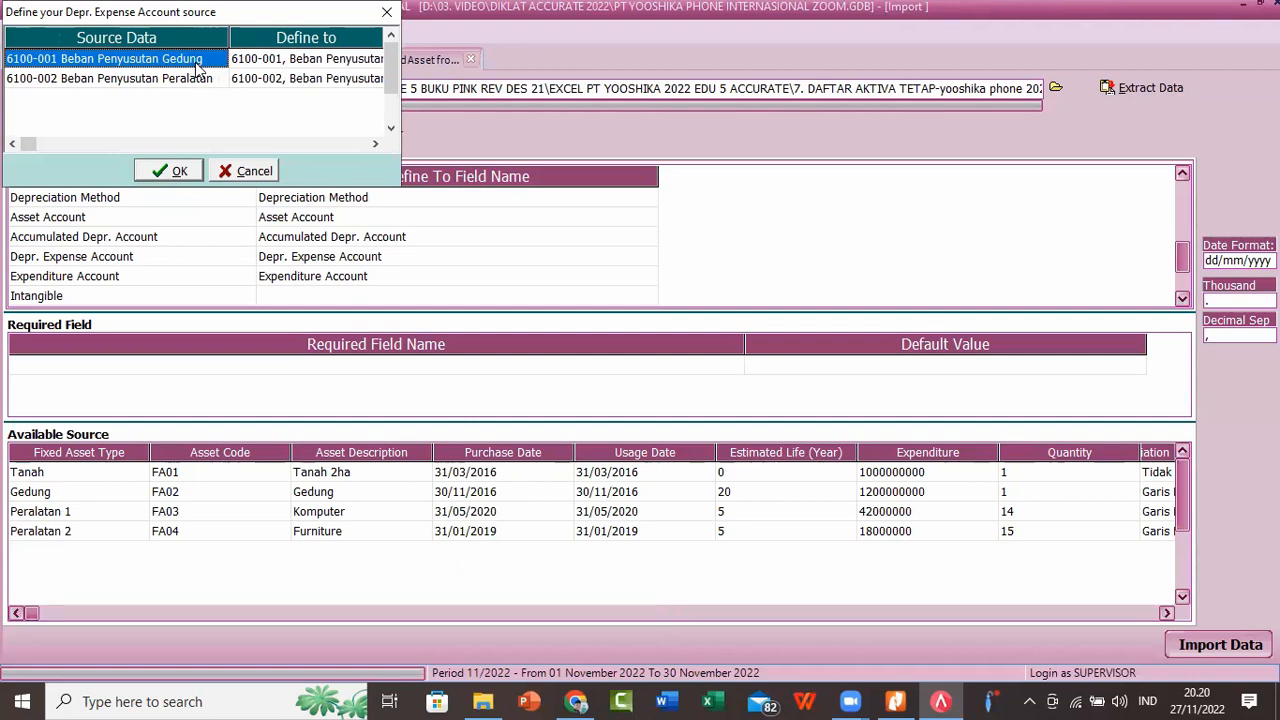
{"action": "left_click", "coordinate": [165, 80]}
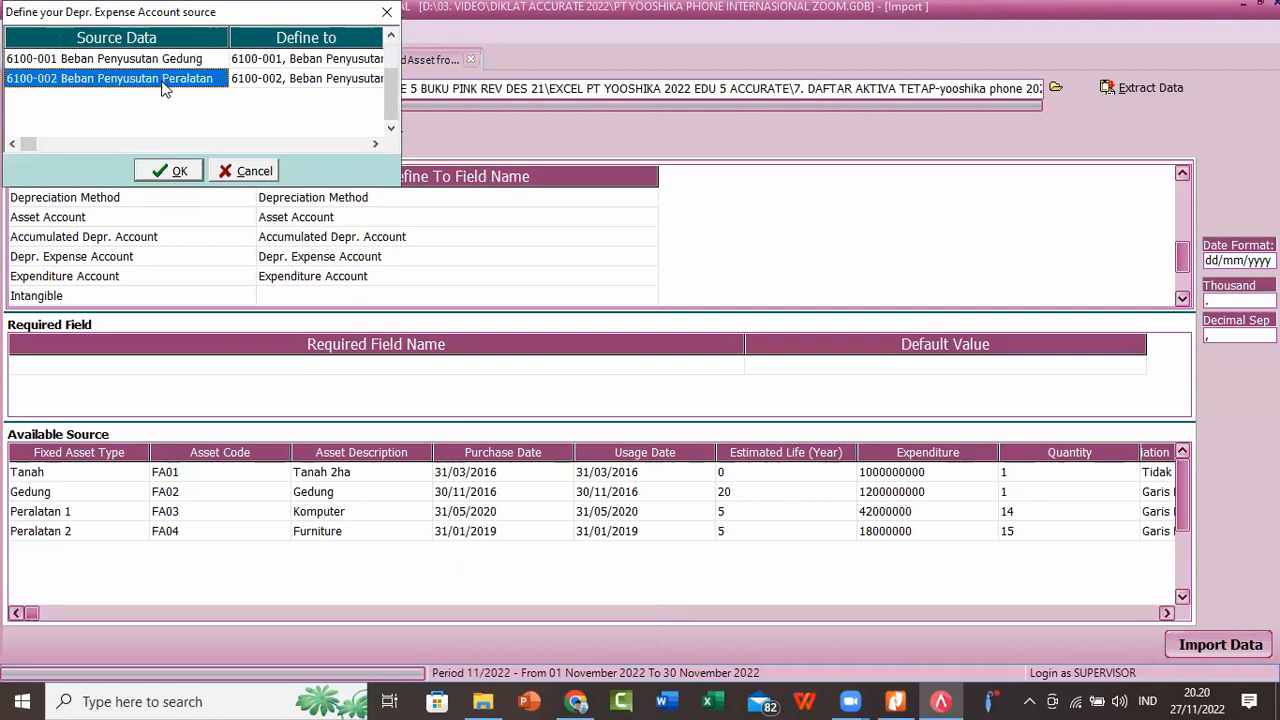
{"action": "key", "text": "Up"}
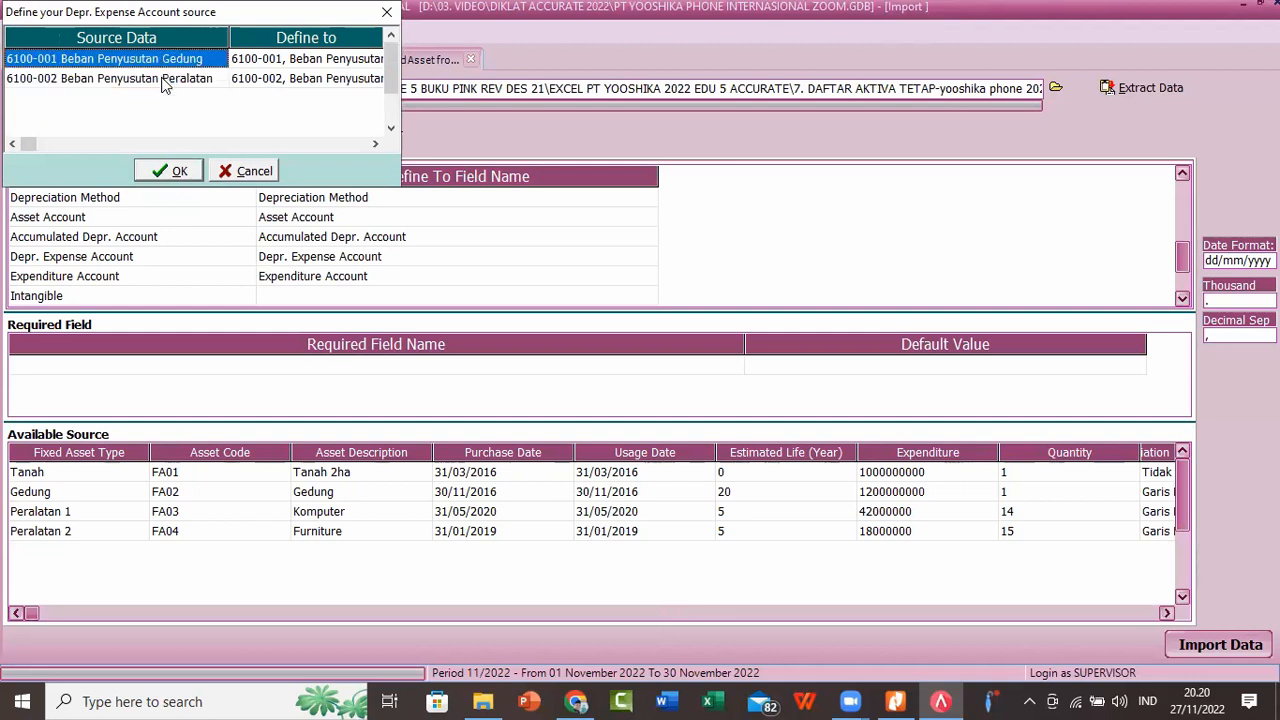
{"action": "left_click", "coordinate": [165, 82]}
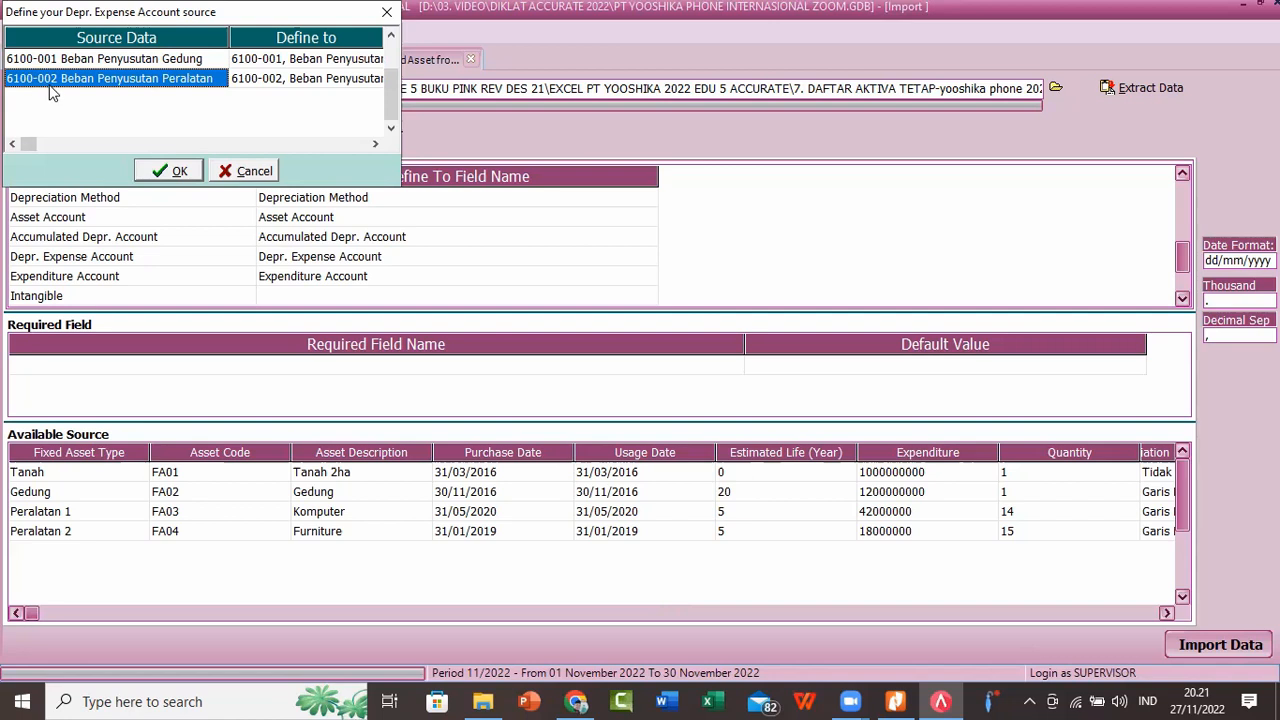
{"action": "left_click", "coordinate": [178, 170]}
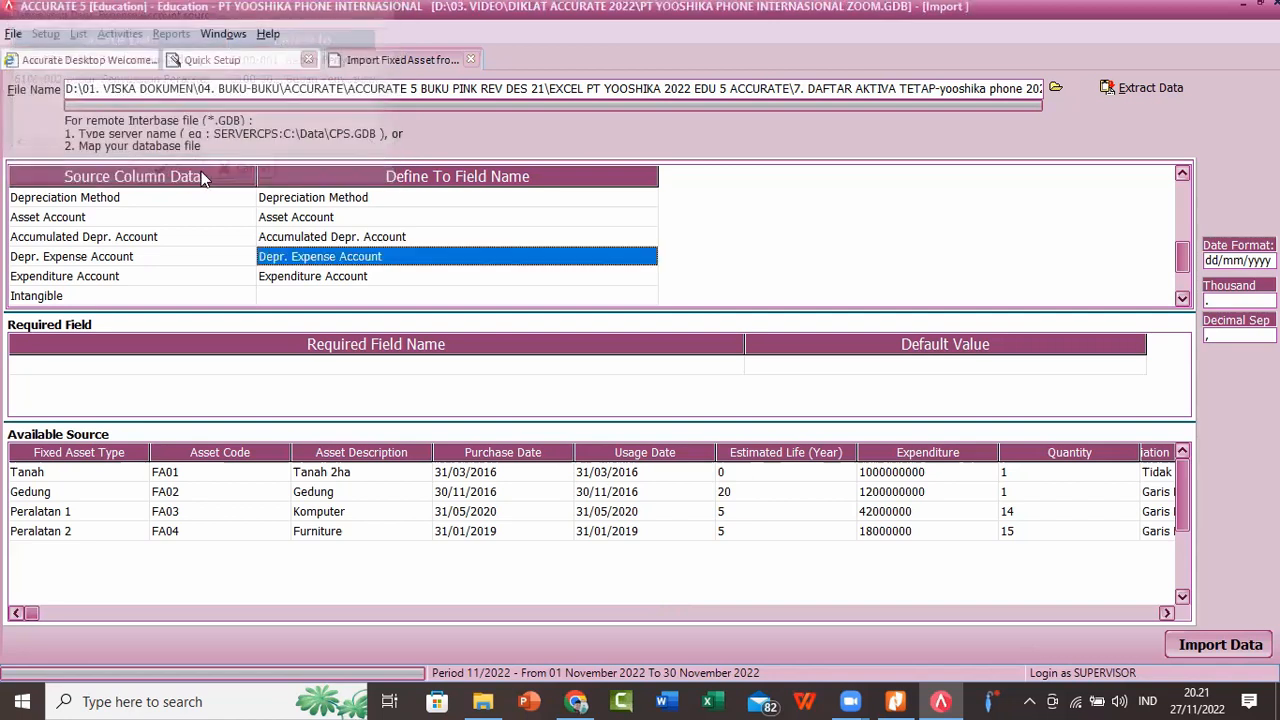
Step: Switch to WhatsApp Web in the browser, send the Zoom invitation with its meeting ID and passcode to the DIKLAT ACCURATE 5 2022 group, and return to Accurate 5
{"action": "left_click", "coordinate": [850, 700]}
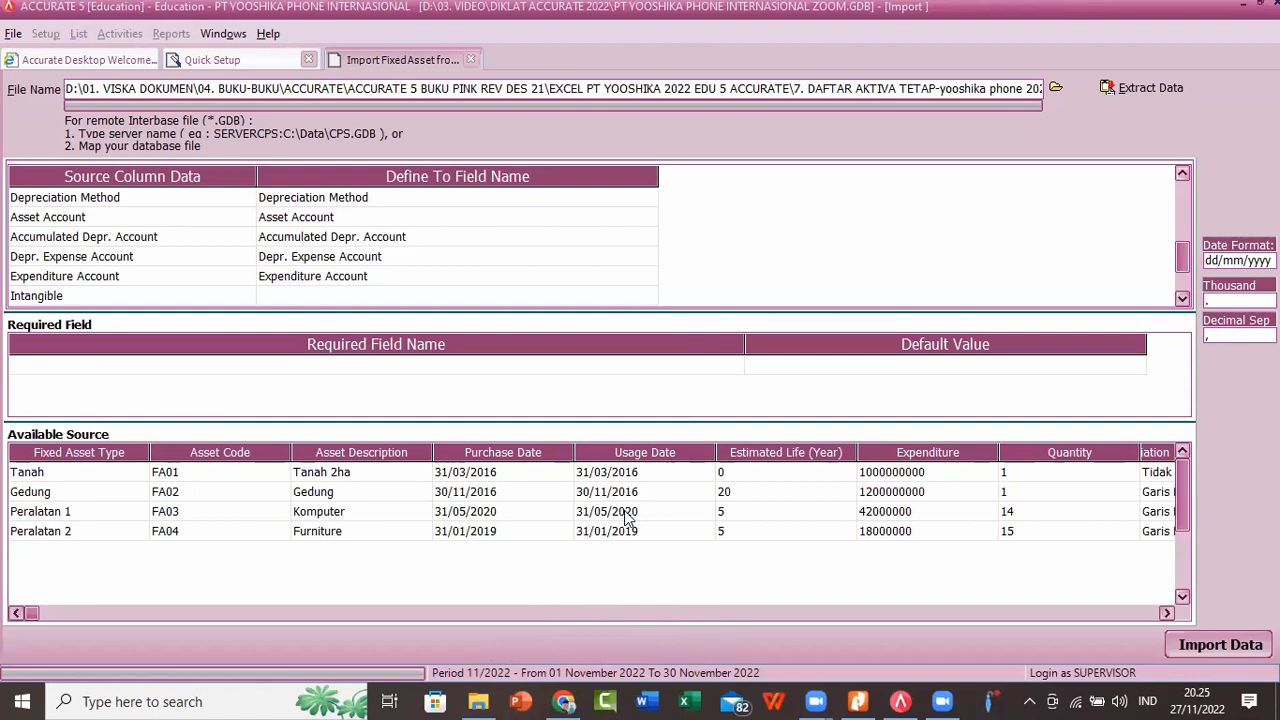
{"action": "left_click", "coordinate": [558, 700]}
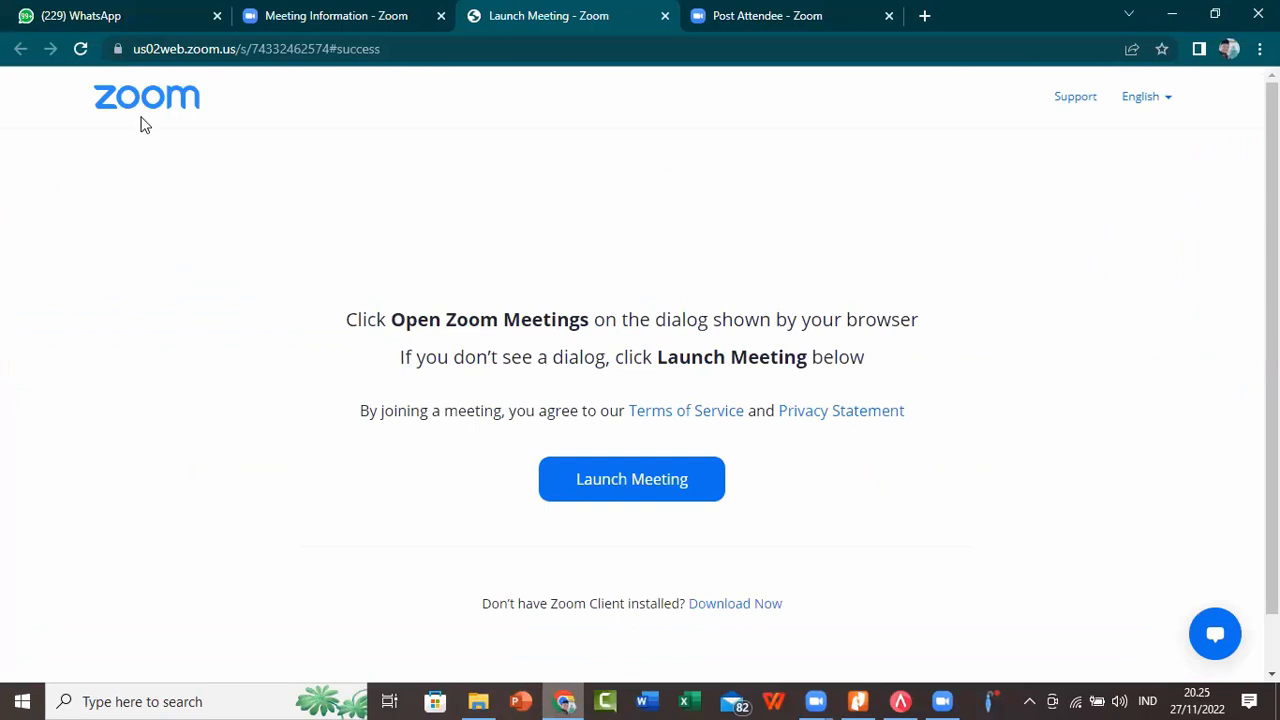
{"action": "left_click", "coordinate": [72, 12]}
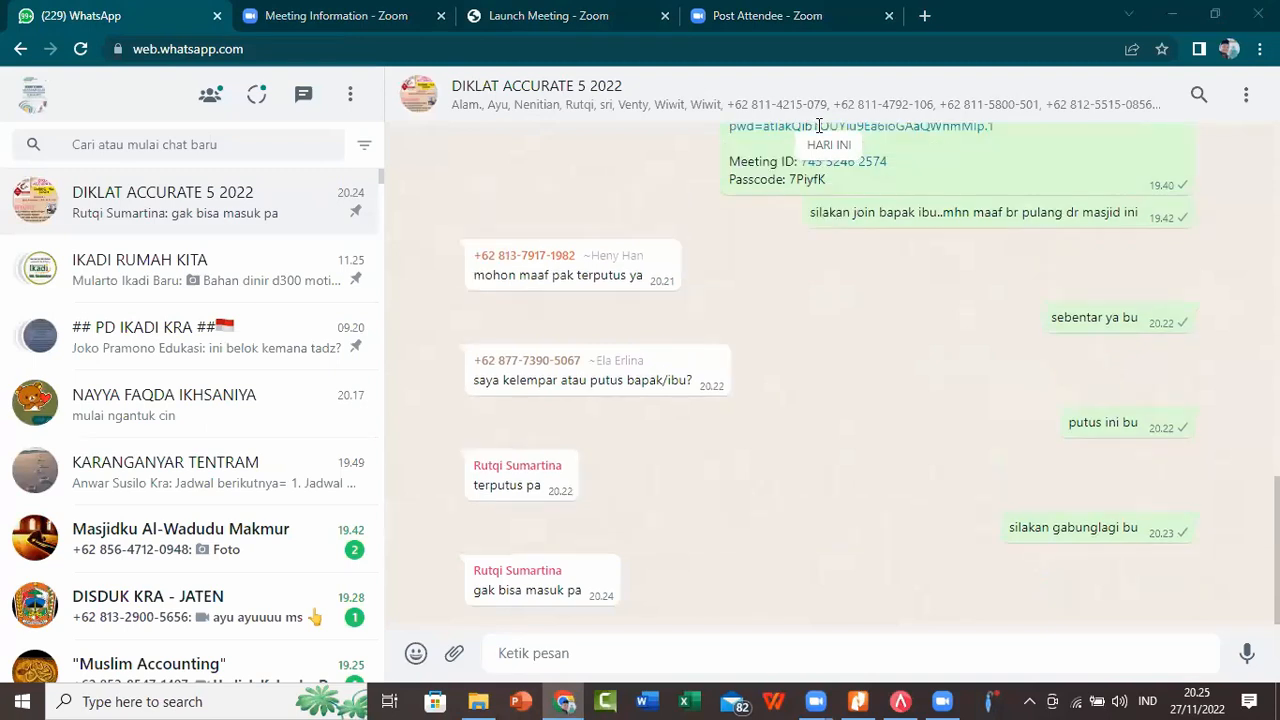
{"action": "type", "text": "Join Zoom Meeting"}
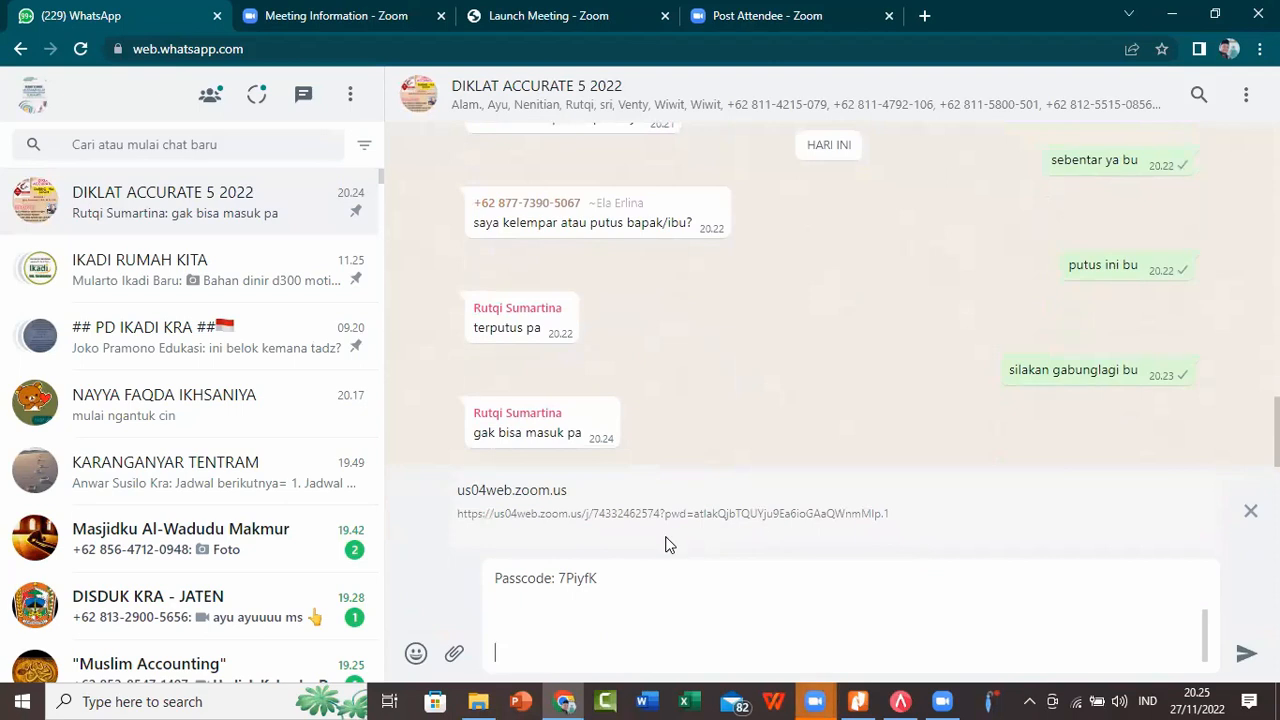
{"action": "key", "text": "Return"}
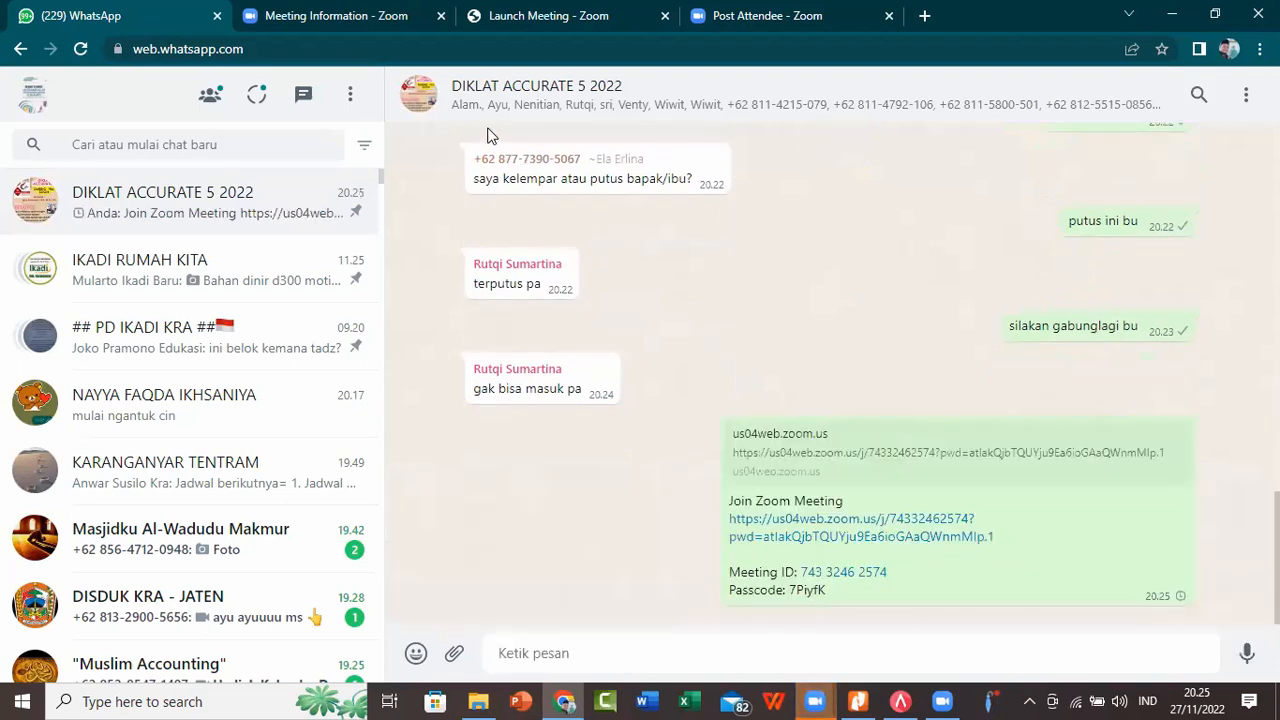
{"action": "left_click", "coordinate": [531, 17]}
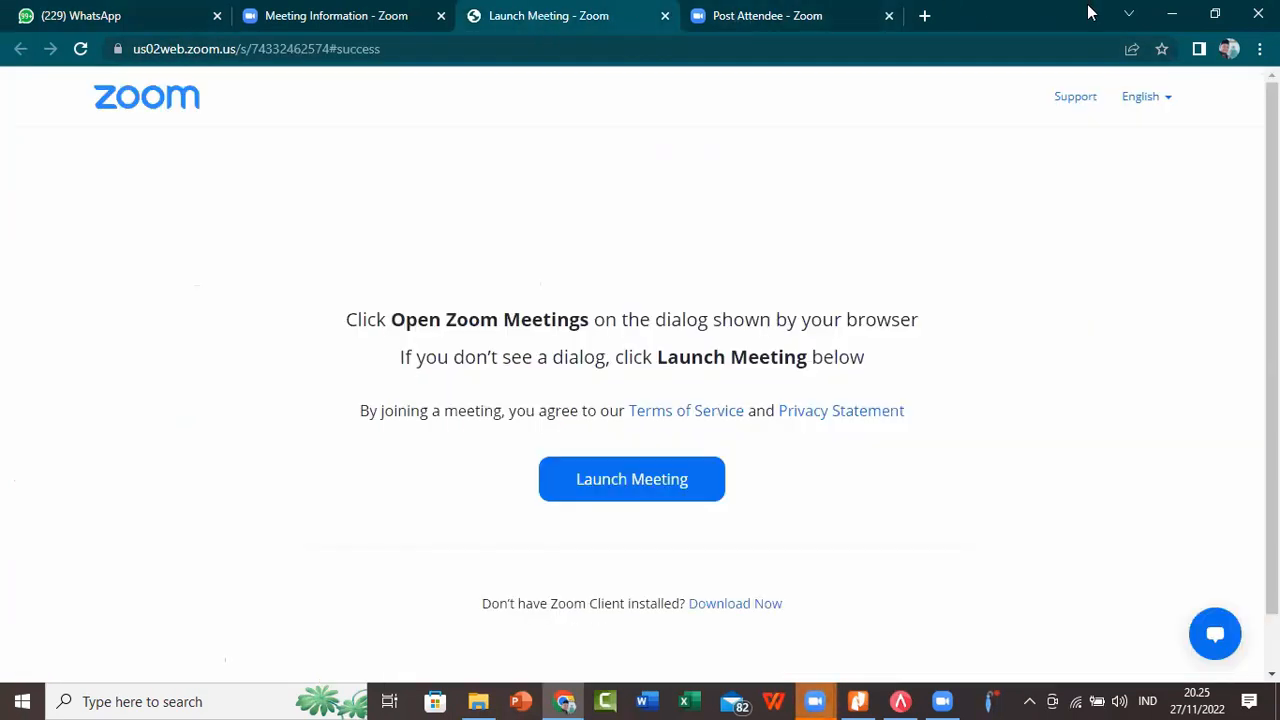
{"action": "left_click", "coordinate": [1171, 14]}
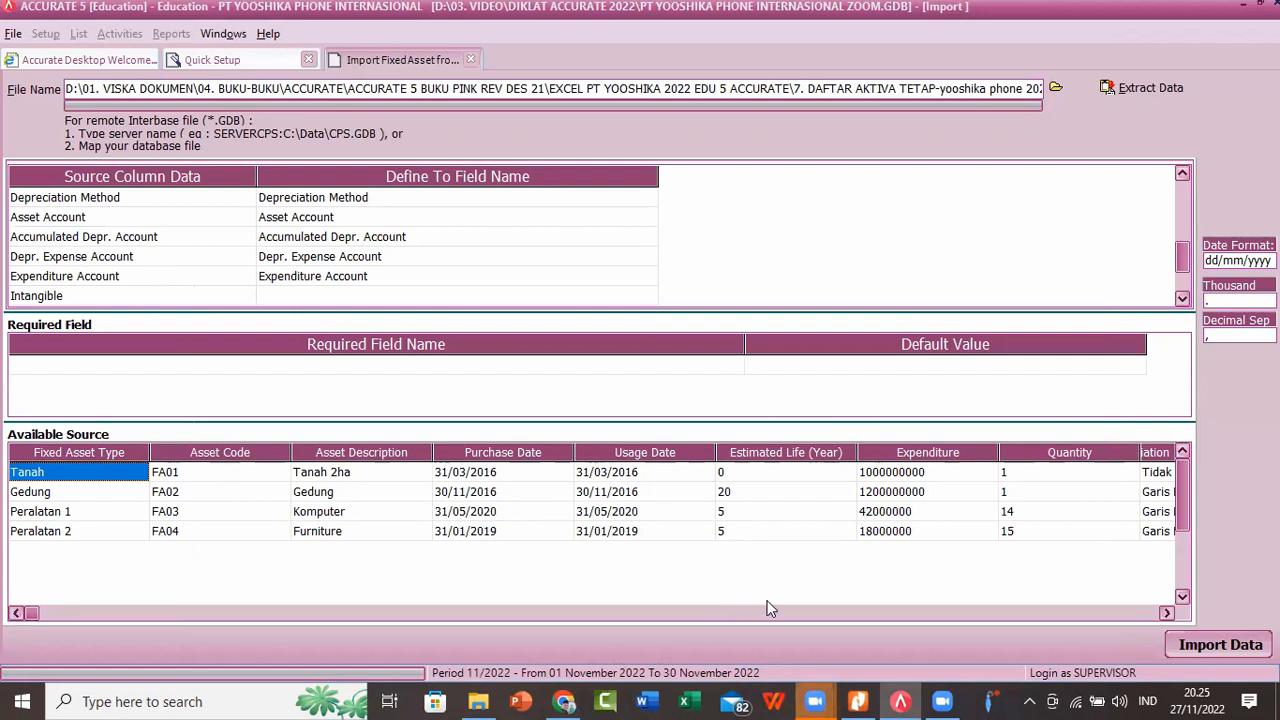
{"action": "left_click", "coordinate": [815, 700]}
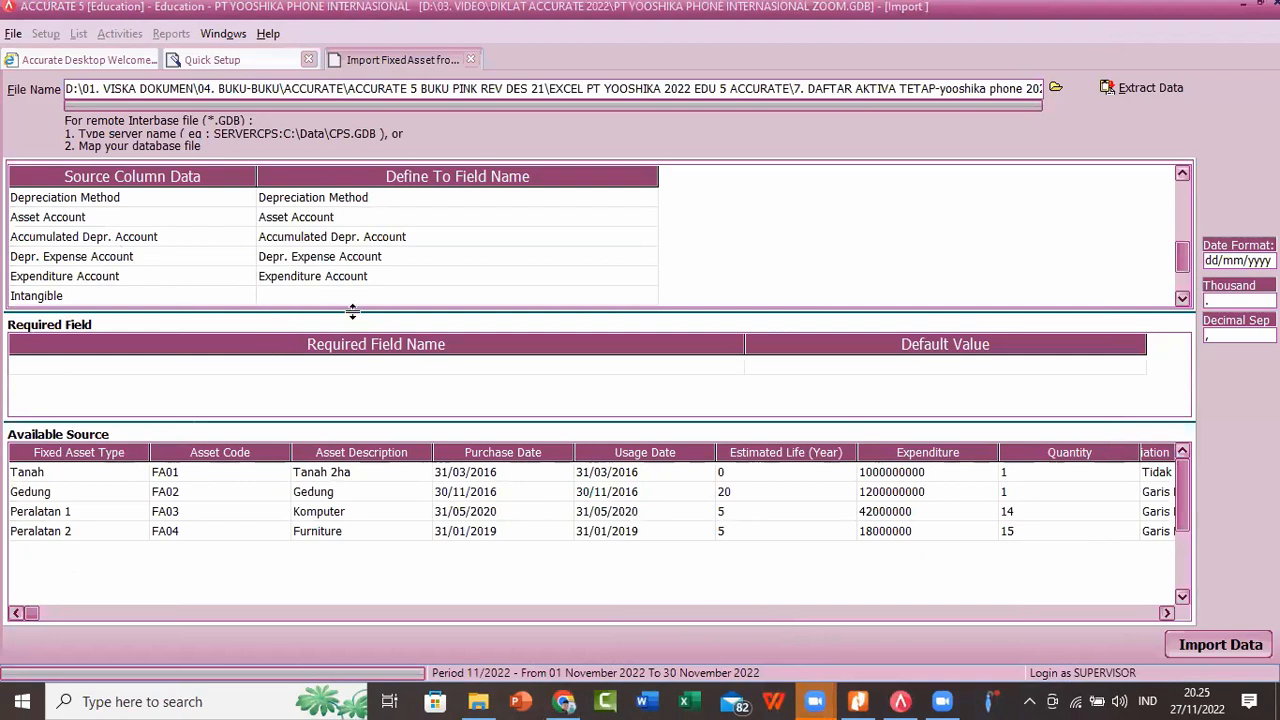
Step: Map the Intangible source column to the Intangible field and match the source value False to False
{"action": "left_click", "coordinate": [477, 296]}
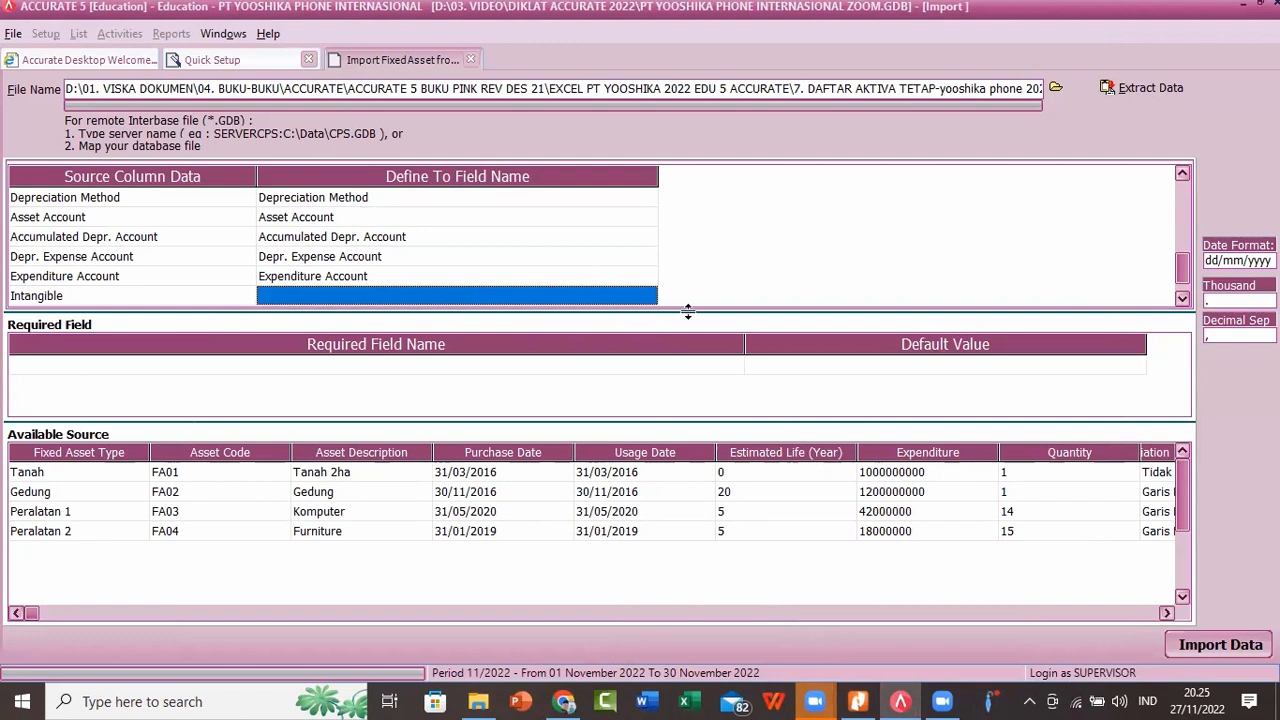
{"action": "left_click", "coordinate": [1182, 298]}
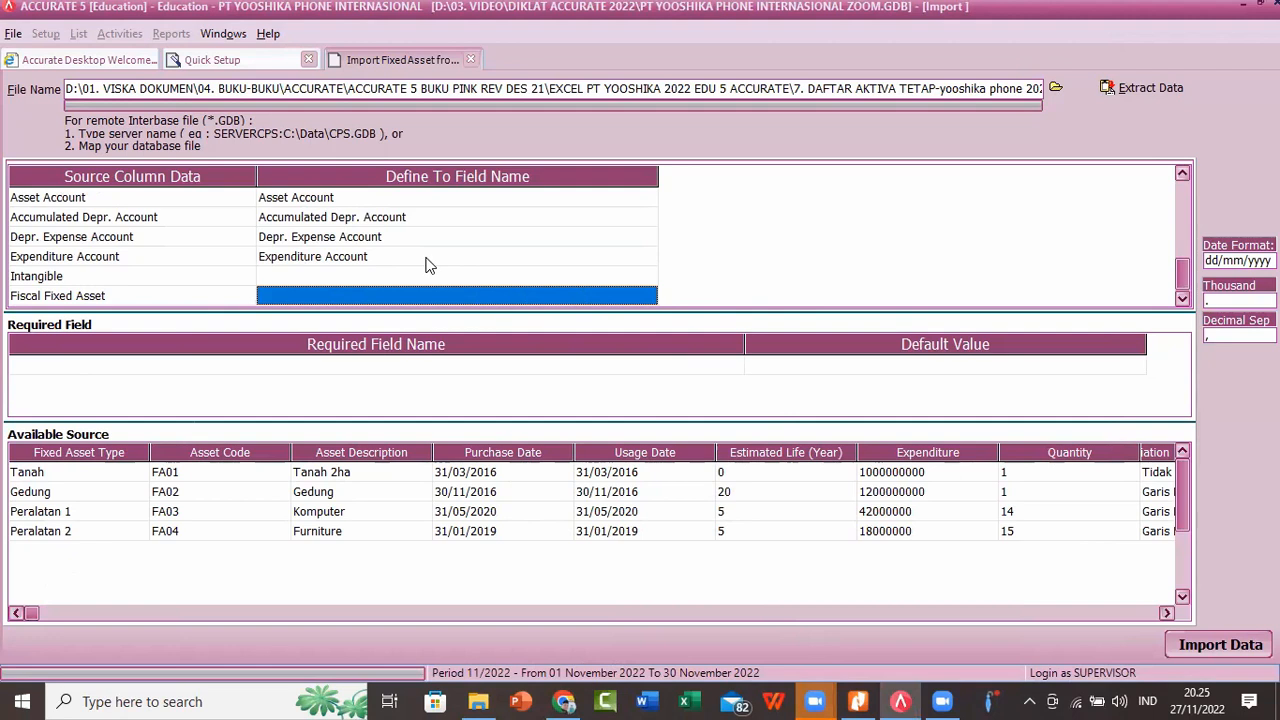
{"action": "left_click", "coordinate": [585, 279]}
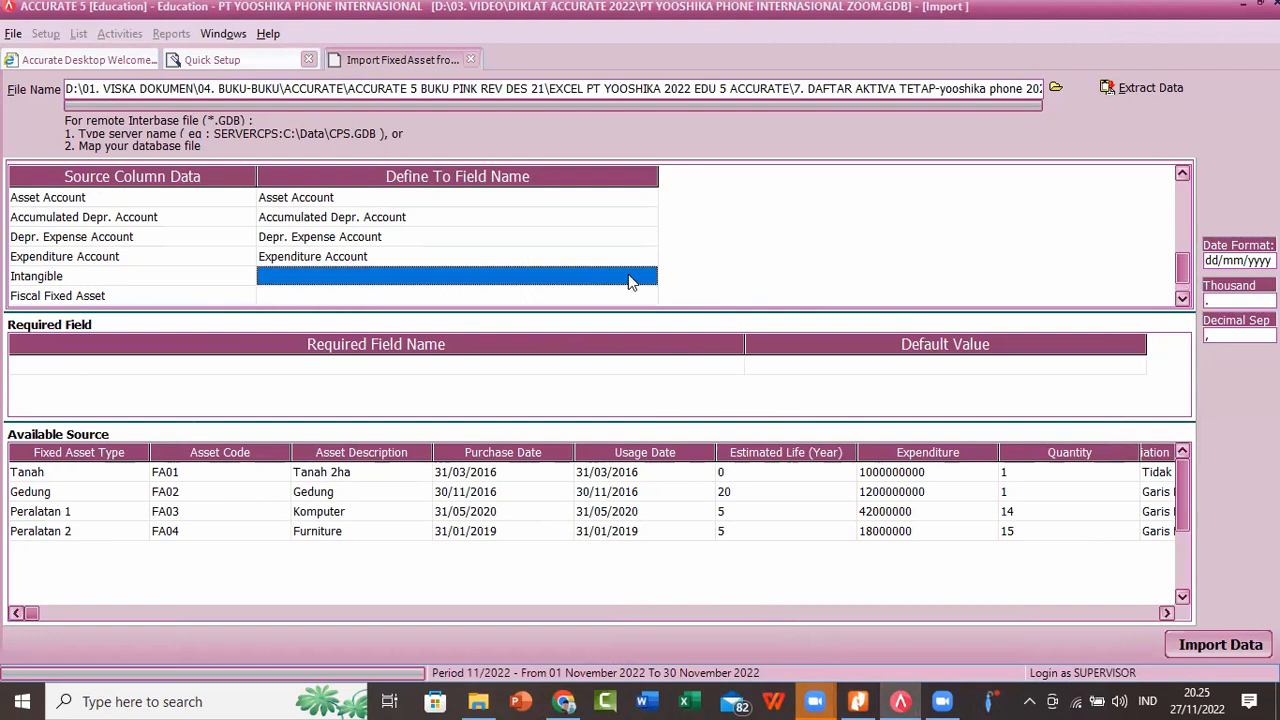
{"action": "left_click", "coordinate": [645, 279]}
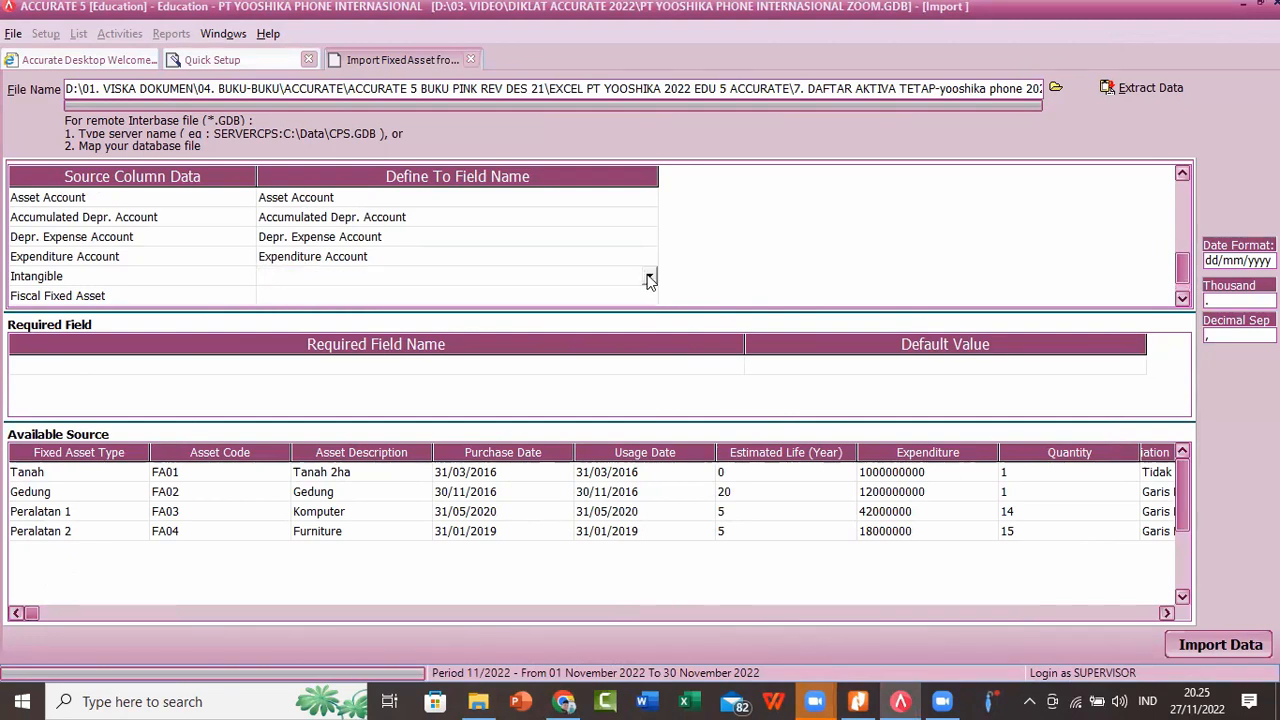
{"action": "left_click", "coordinate": [648, 280]}
{"action": "left_click", "coordinate": [303, 354]}
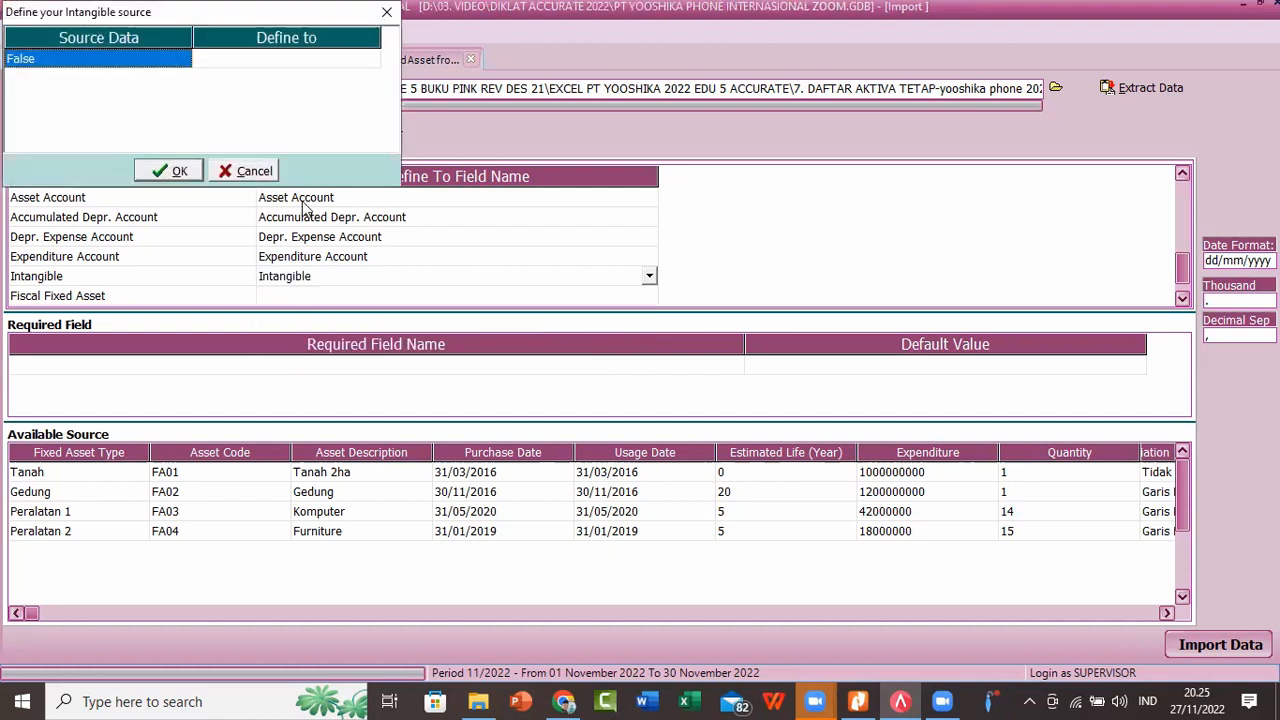
{"action": "left_click", "coordinate": [330, 62]}
{"action": "left_click", "coordinate": [360, 60]}
{"action": "left_click", "coordinate": [372, 60]}
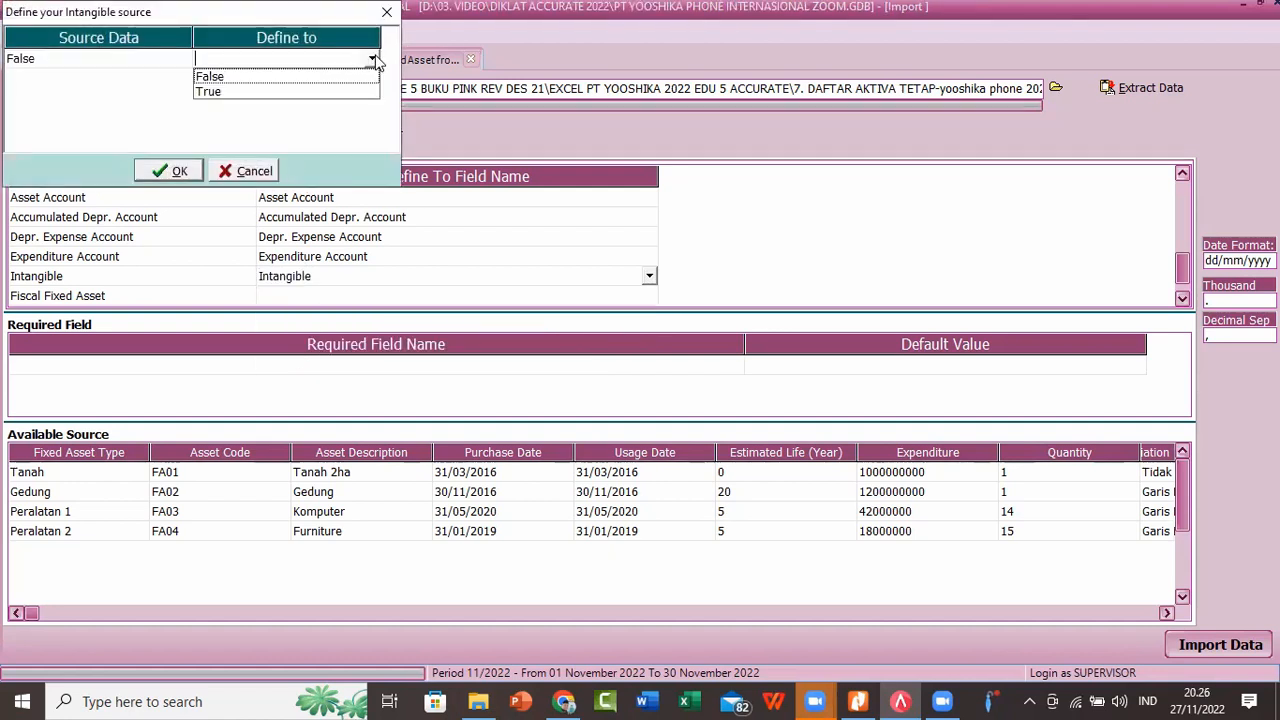
{"action": "left_click", "coordinate": [328, 75]}
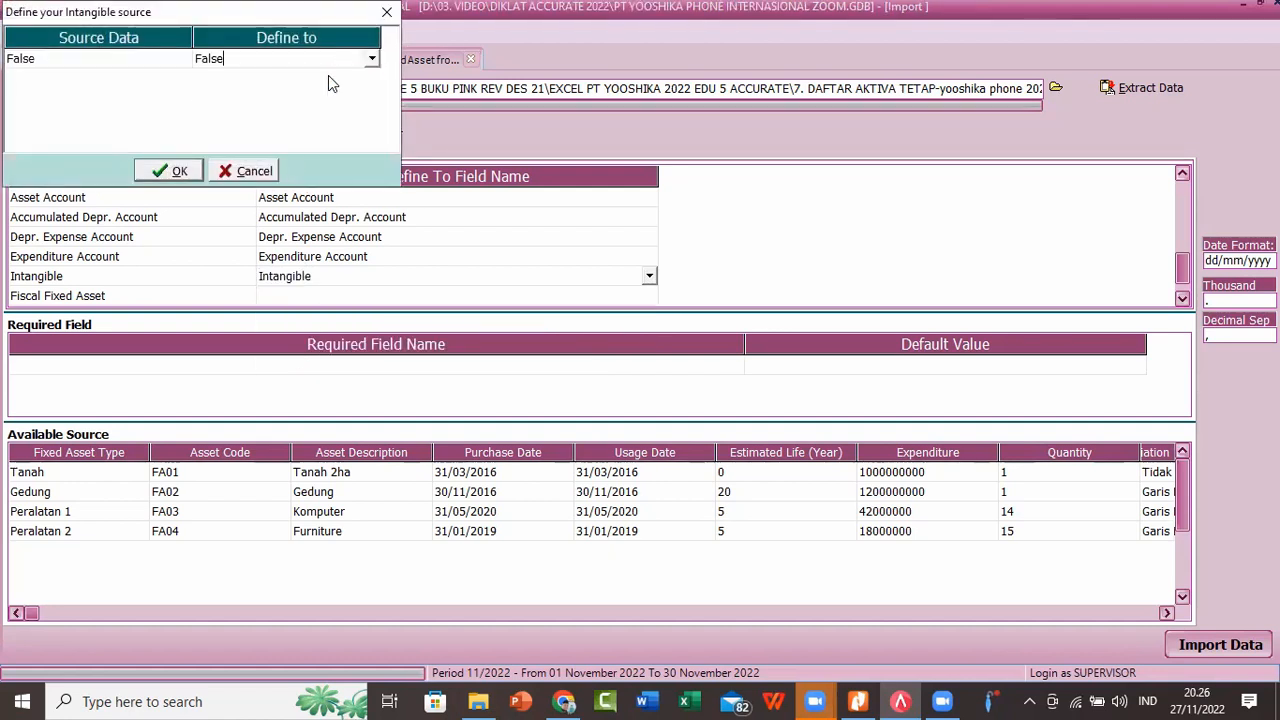
{"action": "left_click", "coordinate": [175, 170]}
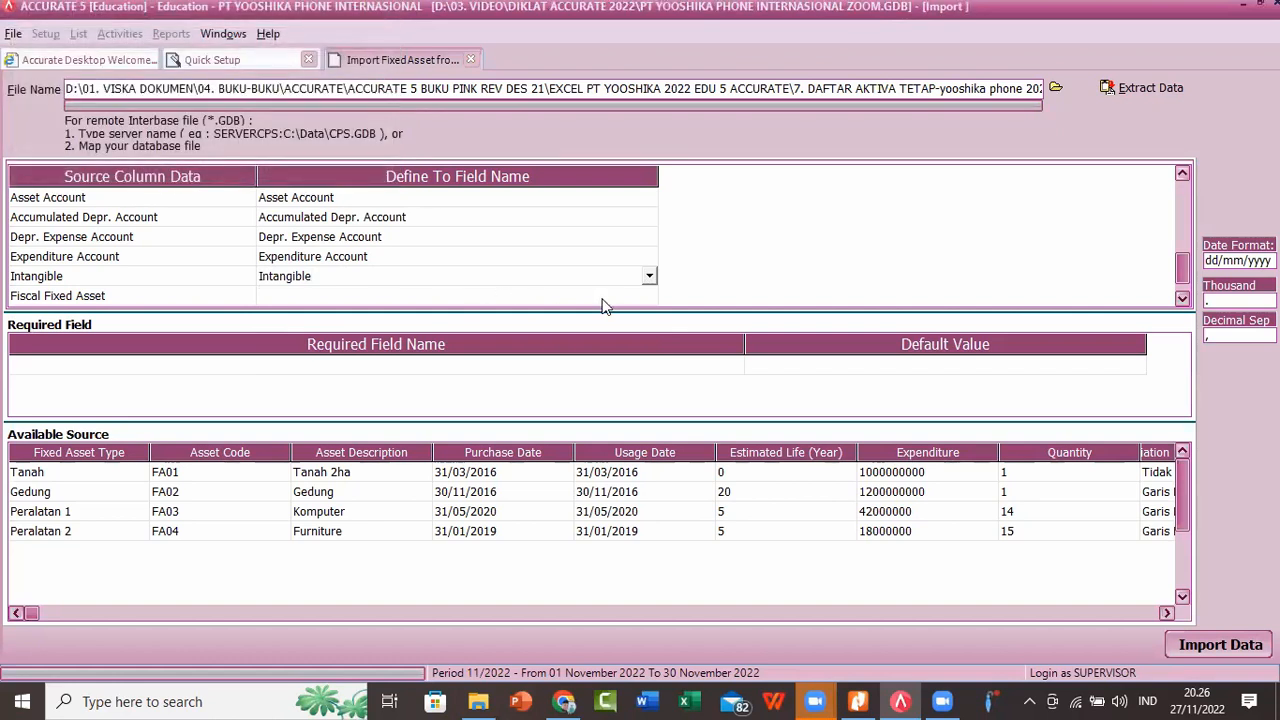
Step: Map the Fiscal Fixed Asset source column to the Fiscal Fixed Asset field and match the source value True to True
{"action": "left_click", "coordinate": [607, 296]}
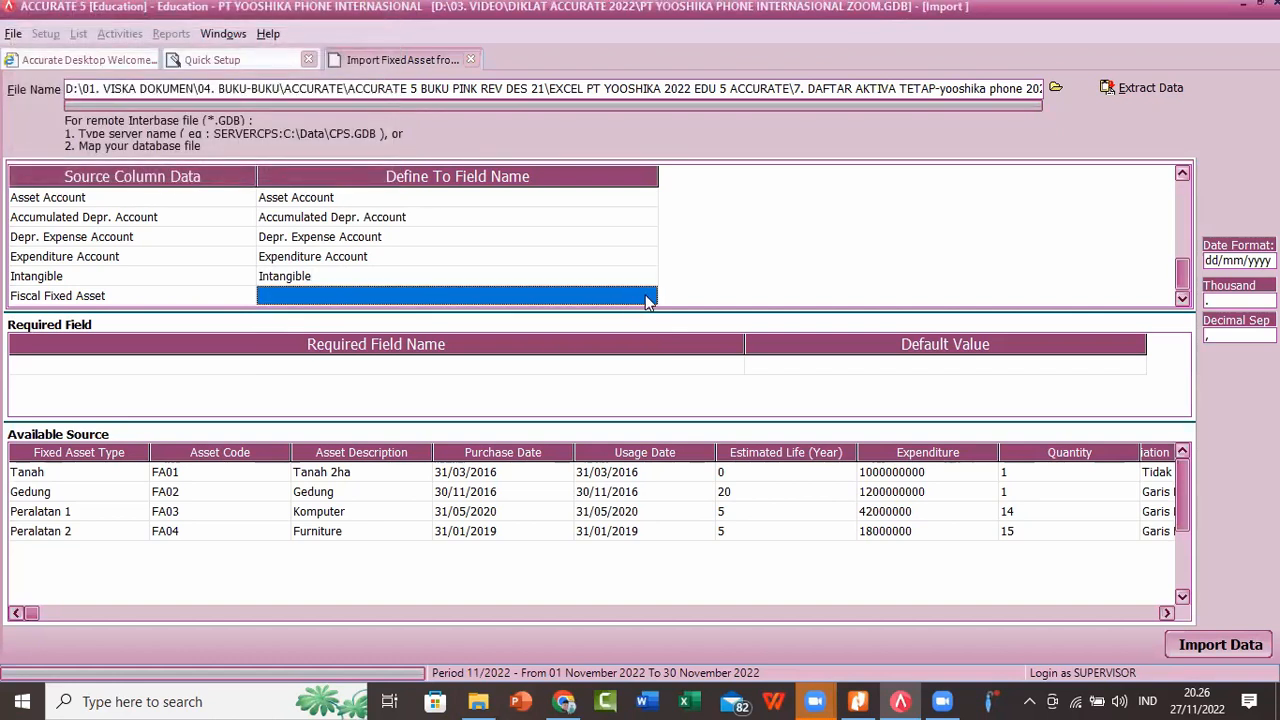
{"action": "left_click", "coordinate": [647, 298]}
{"action": "left_click", "coordinate": [648, 297]}
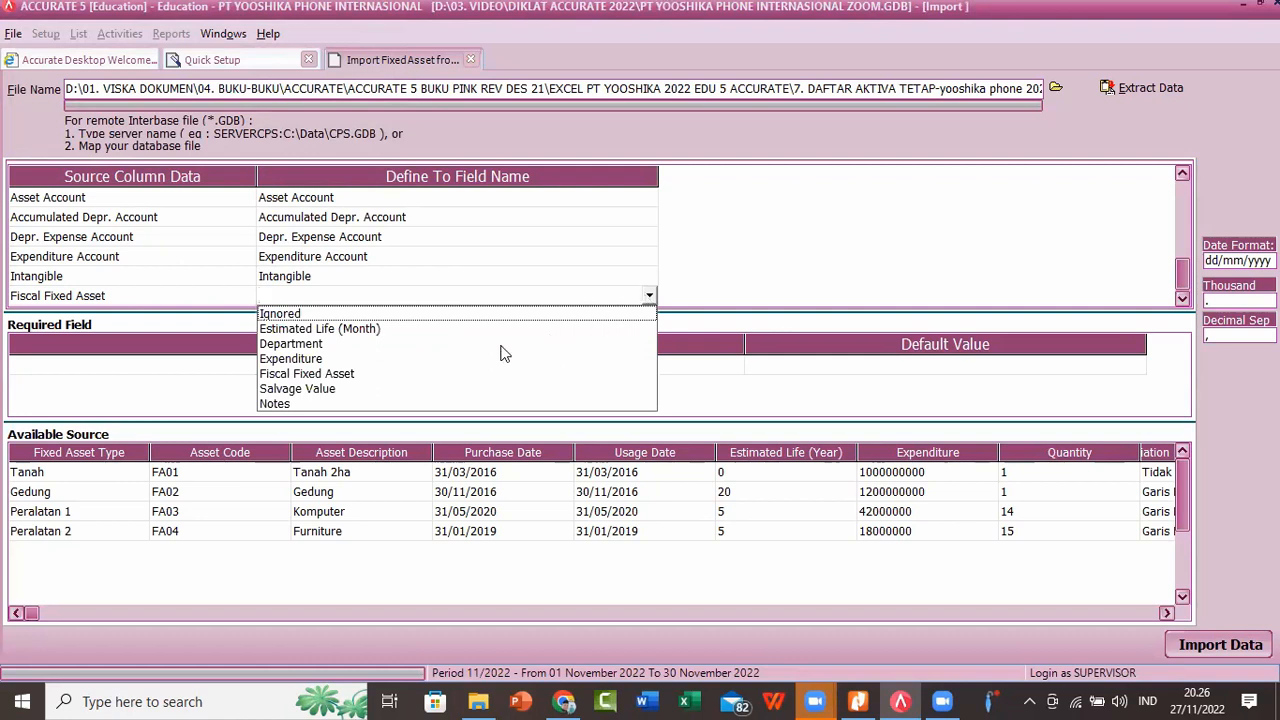
{"action": "left_click", "coordinate": [313, 376]}
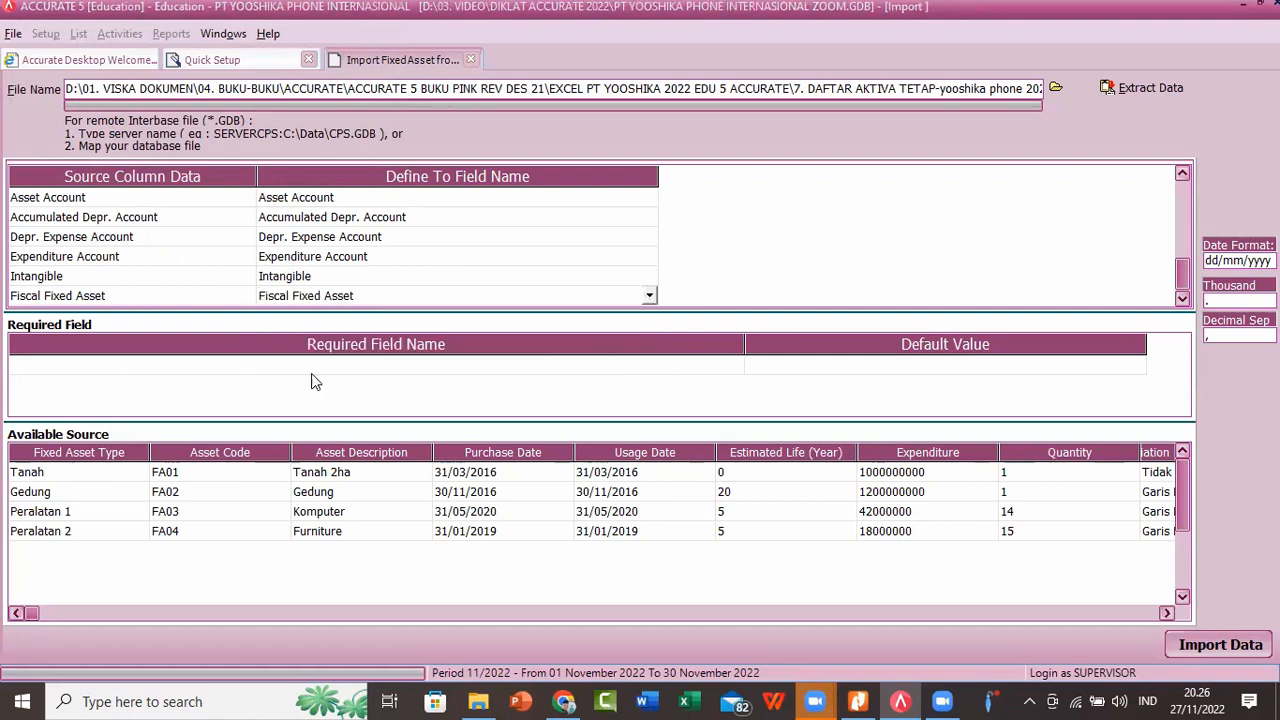
{"action": "left_click", "coordinate": [340, 60]}
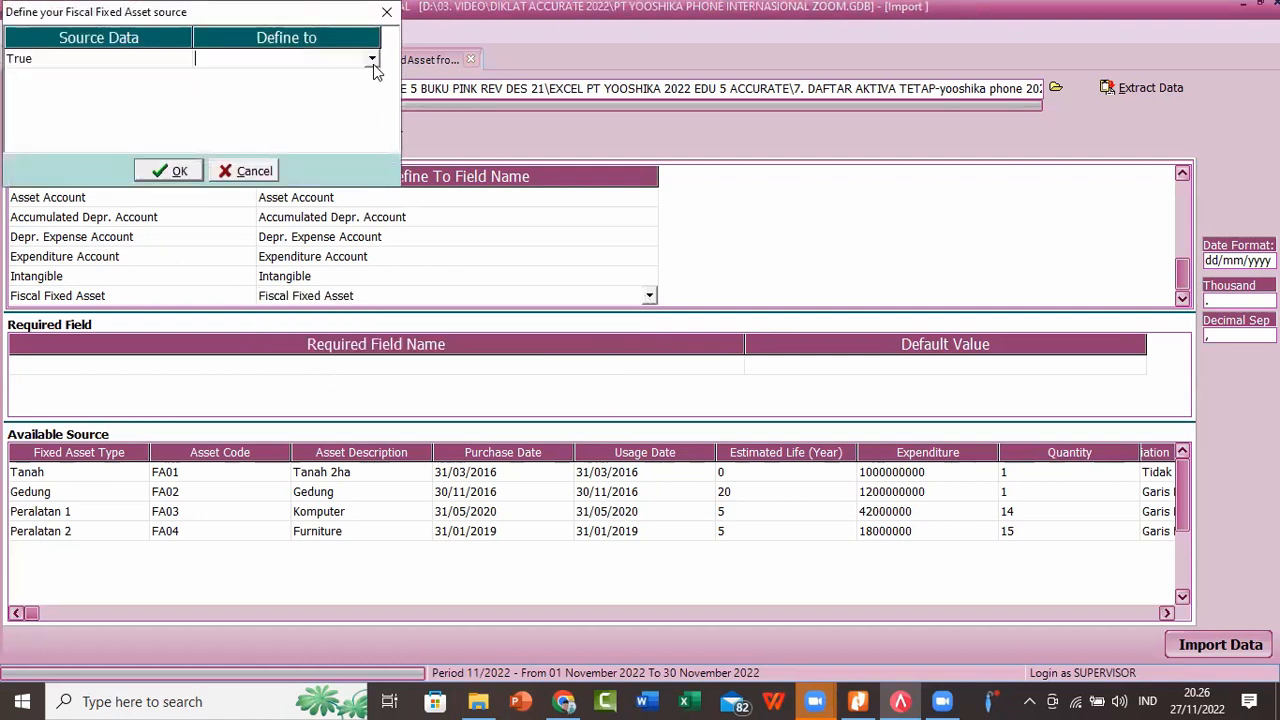
{"action": "left_click", "coordinate": [373, 60]}
{"action": "left_click", "coordinate": [251, 90]}
{"action": "left_click", "coordinate": [172, 170]}
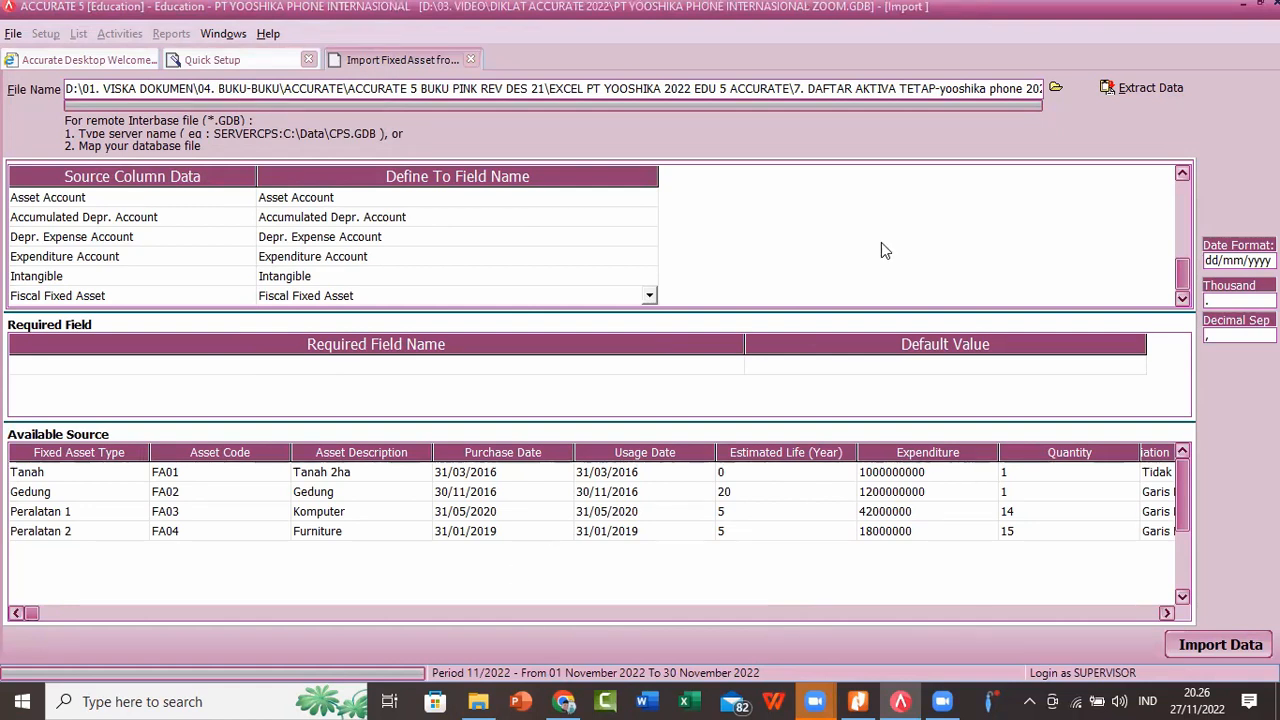
Step: Review the import field mappings for every source column from Fixed Asset Type down to Fiscal Fixed Asset
{"action": "scroll", "coordinate": [824, 281], "scroll_direction": "up", "scroll_amount": 1}
{"action": "scroll", "coordinate": [1183, 181], "scroll_direction": "up", "scroll_amount": 13}
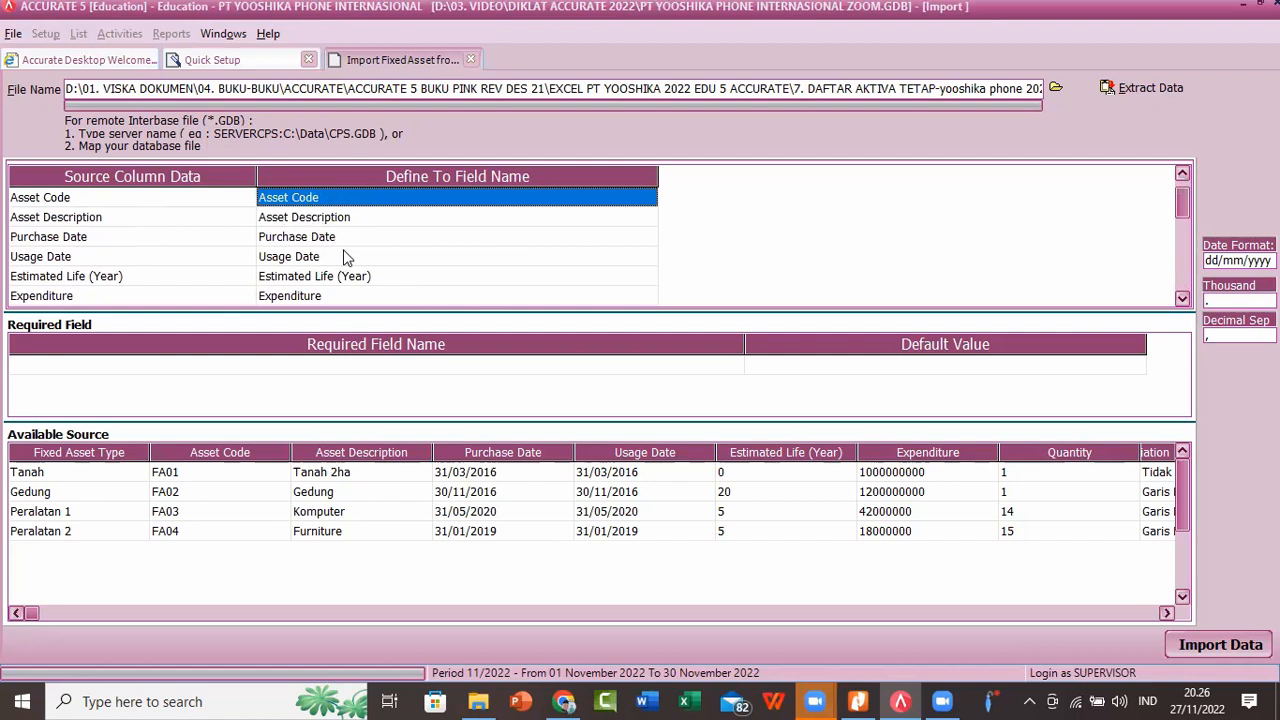
{"action": "scroll", "coordinate": [372, 210], "scroll_direction": "up", "scroll_amount": 1}
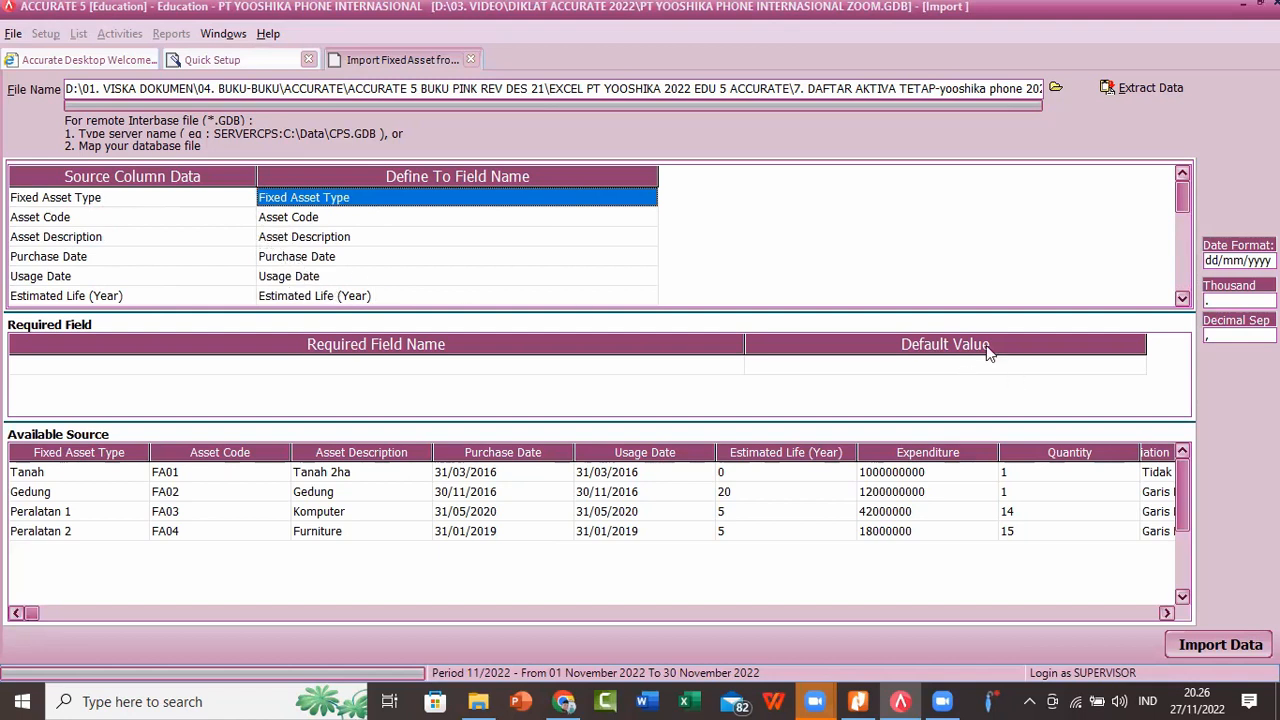
{"action": "left_click", "coordinate": [1182, 300]}
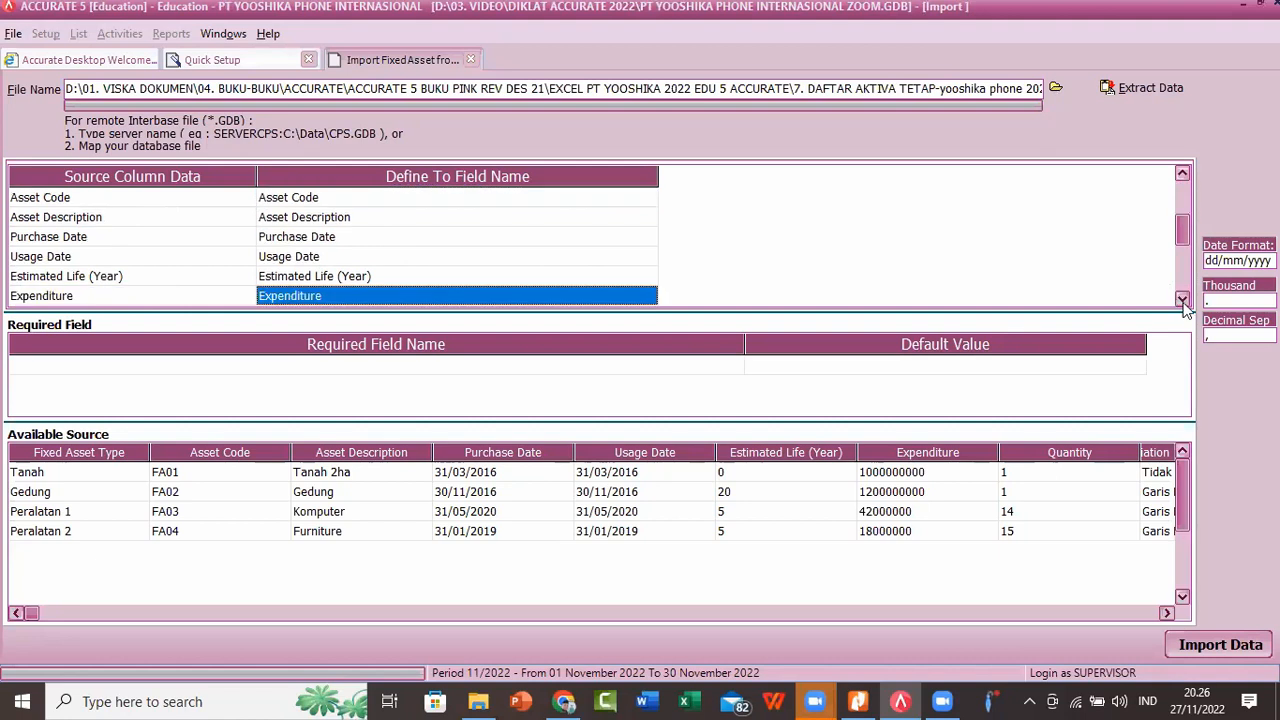
{"action": "left_click", "coordinate": [1182, 300]}
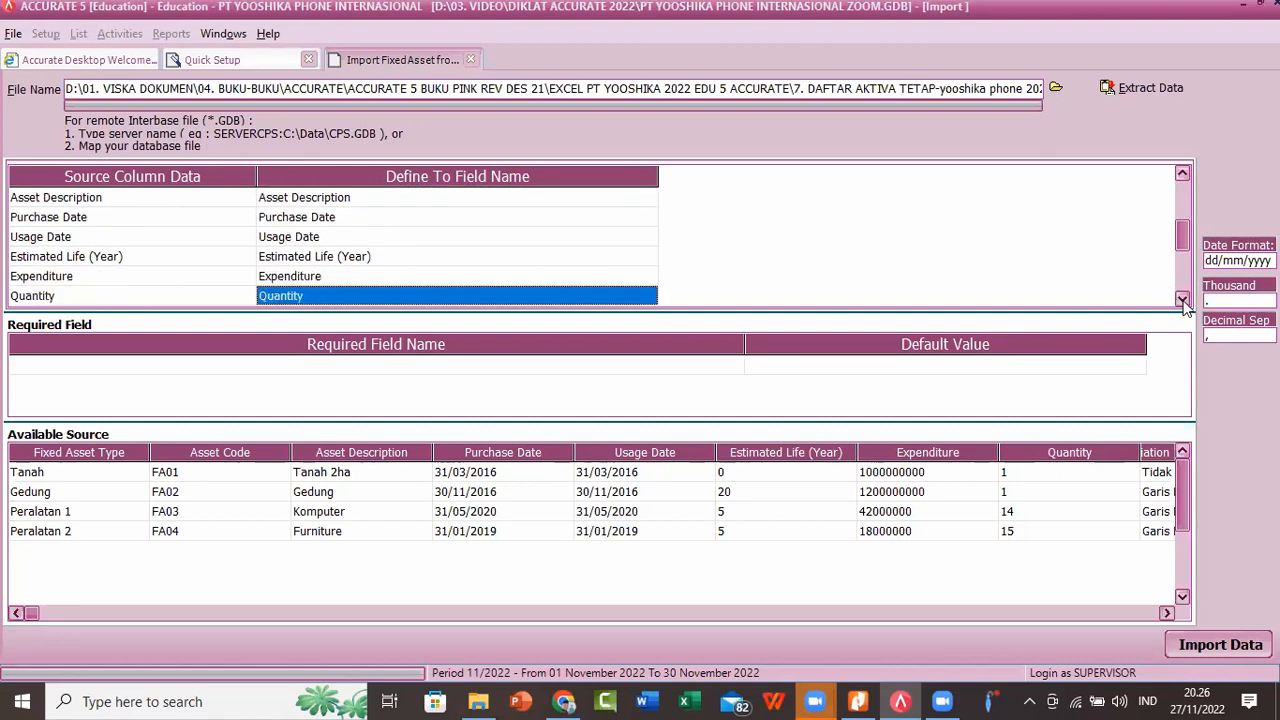
{"action": "left_click", "coordinate": [1182, 300]}
{"action": "left_click", "coordinate": [1182, 300]}
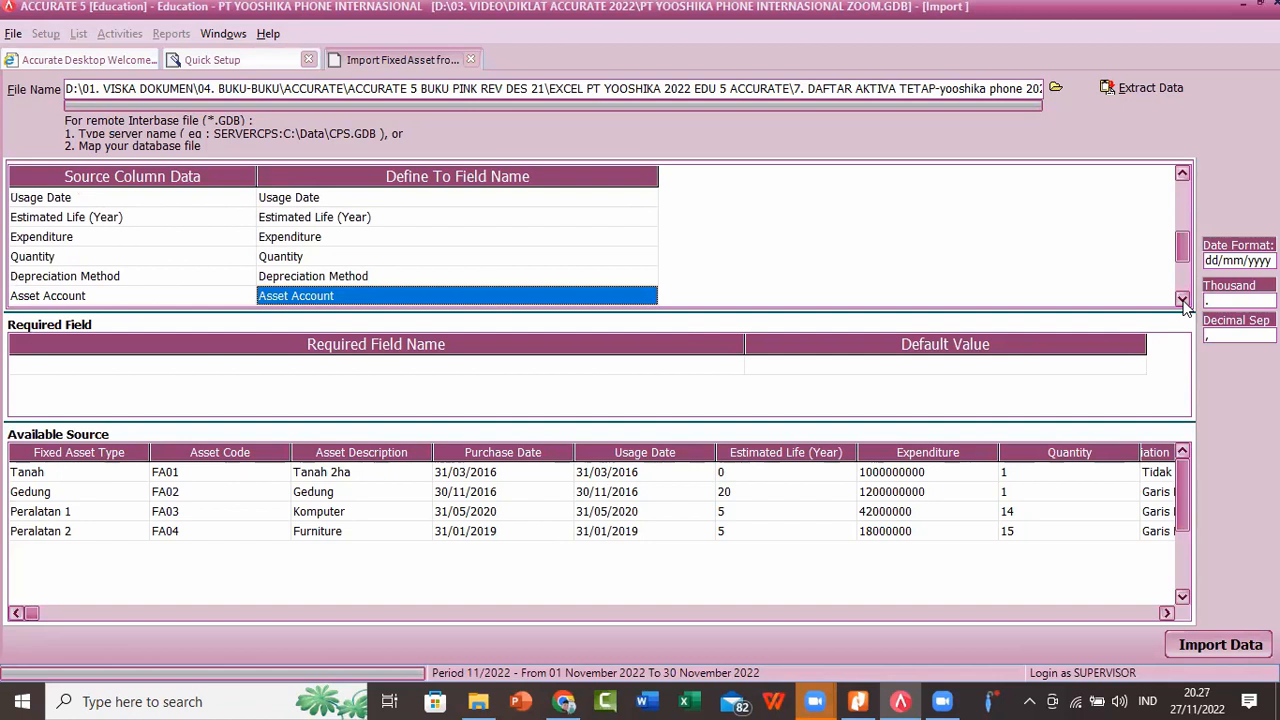
{"action": "left_click", "coordinate": [1182, 300]}
{"action": "left_click", "coordinate": [1182, 300]}
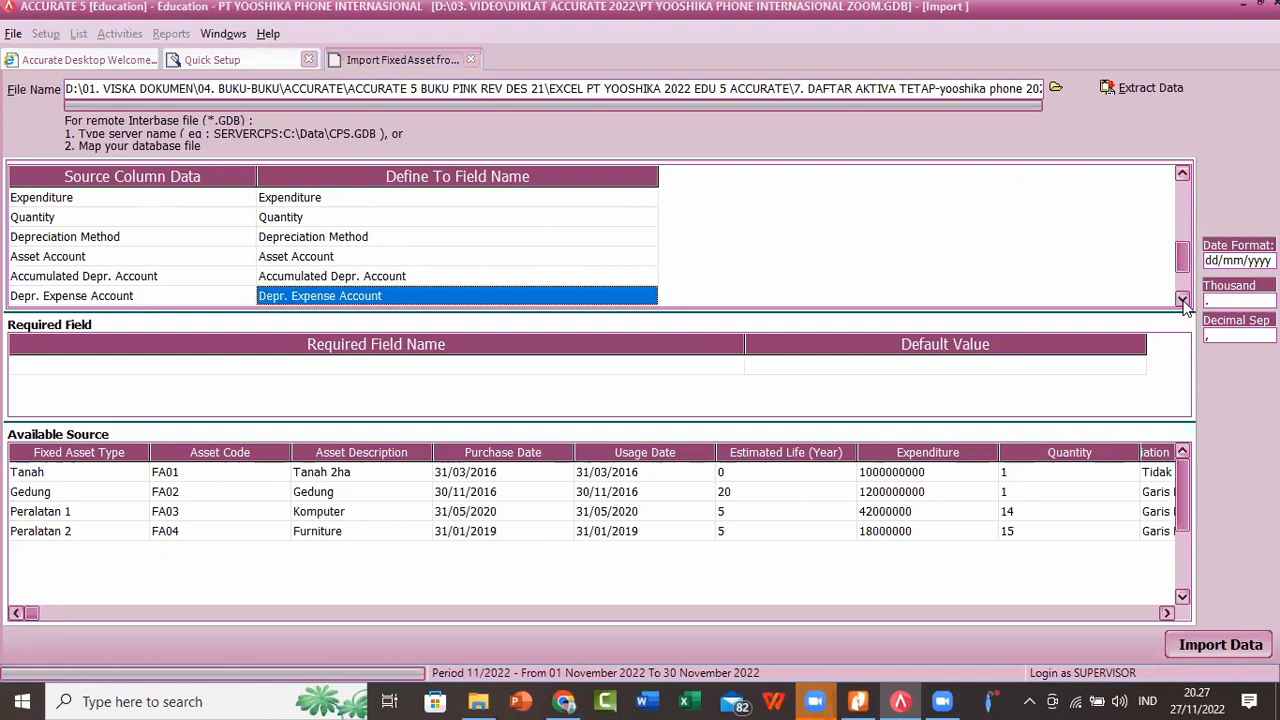
{"action": "left_click", "coordinate": [1182, 300]}
{"action": "left_click", "coordinate": [1182, 300]}
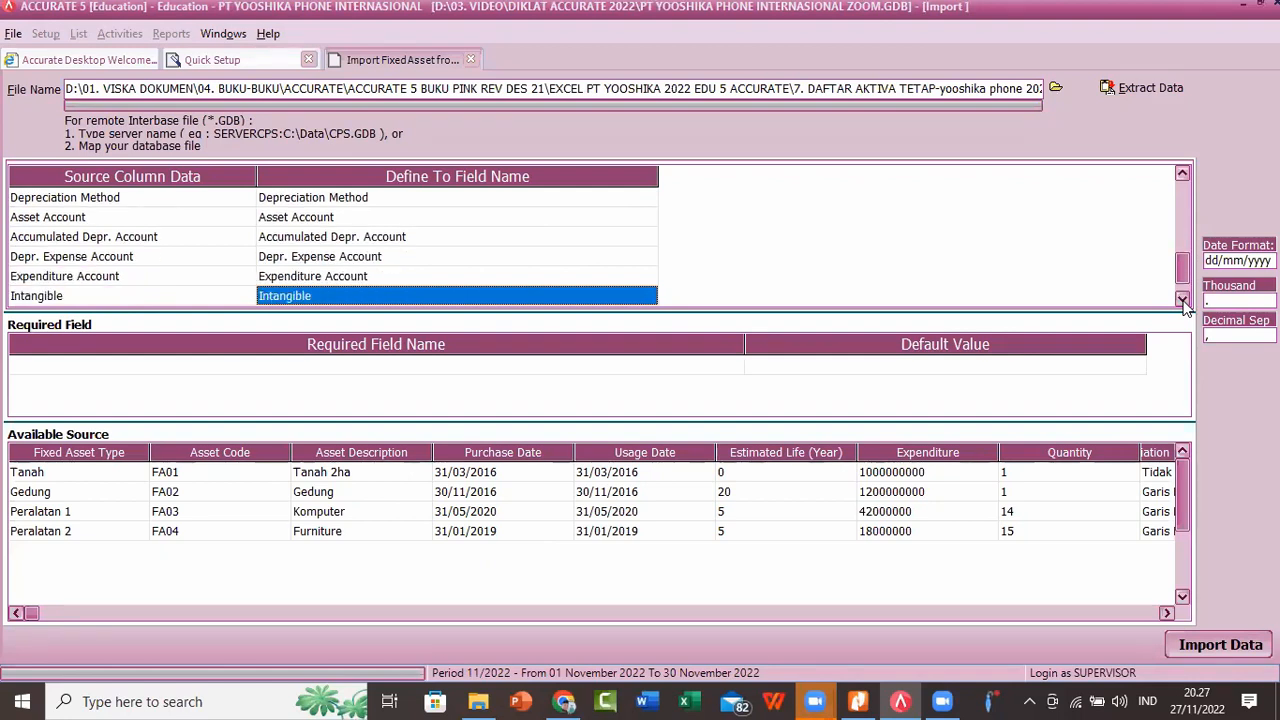
{"action": "left_click", "coordinate": [1182, 300]}
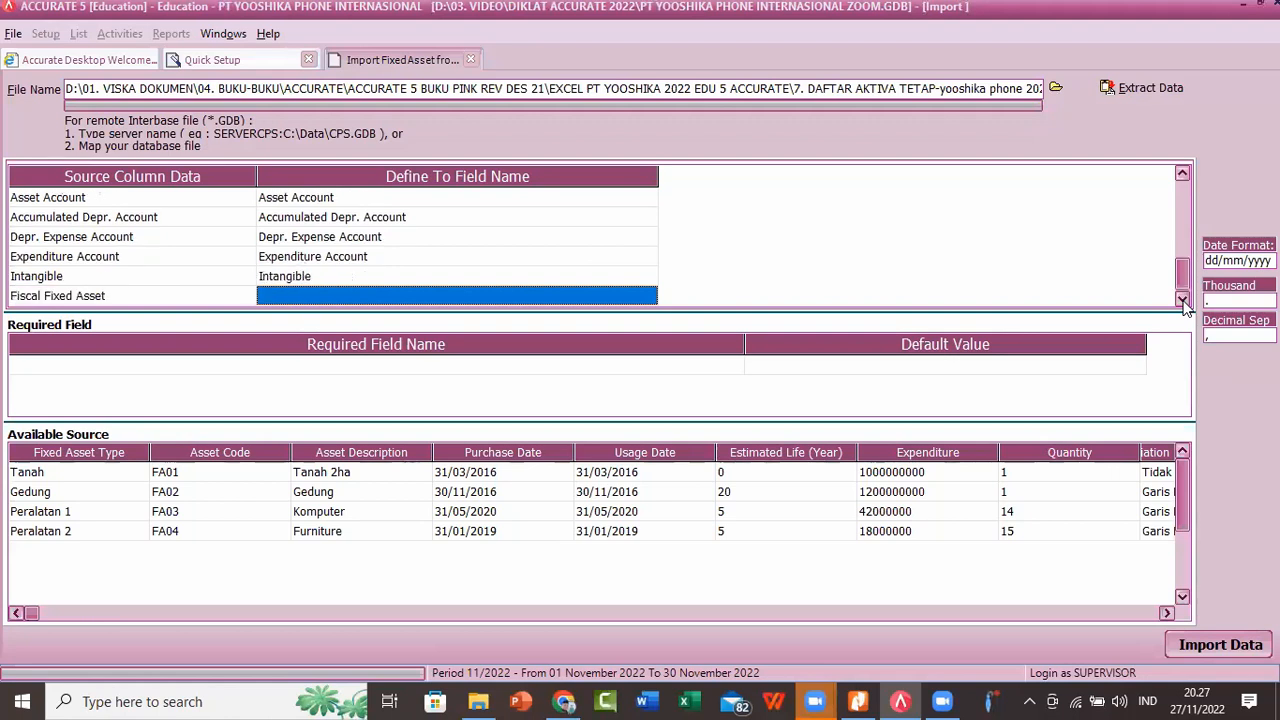
Step: Remap the unassigned Fiscal Fixed Asset source column to the Fiscal Fixed Asset field
{"action": "left_click", "coordinate": [655, 303]}
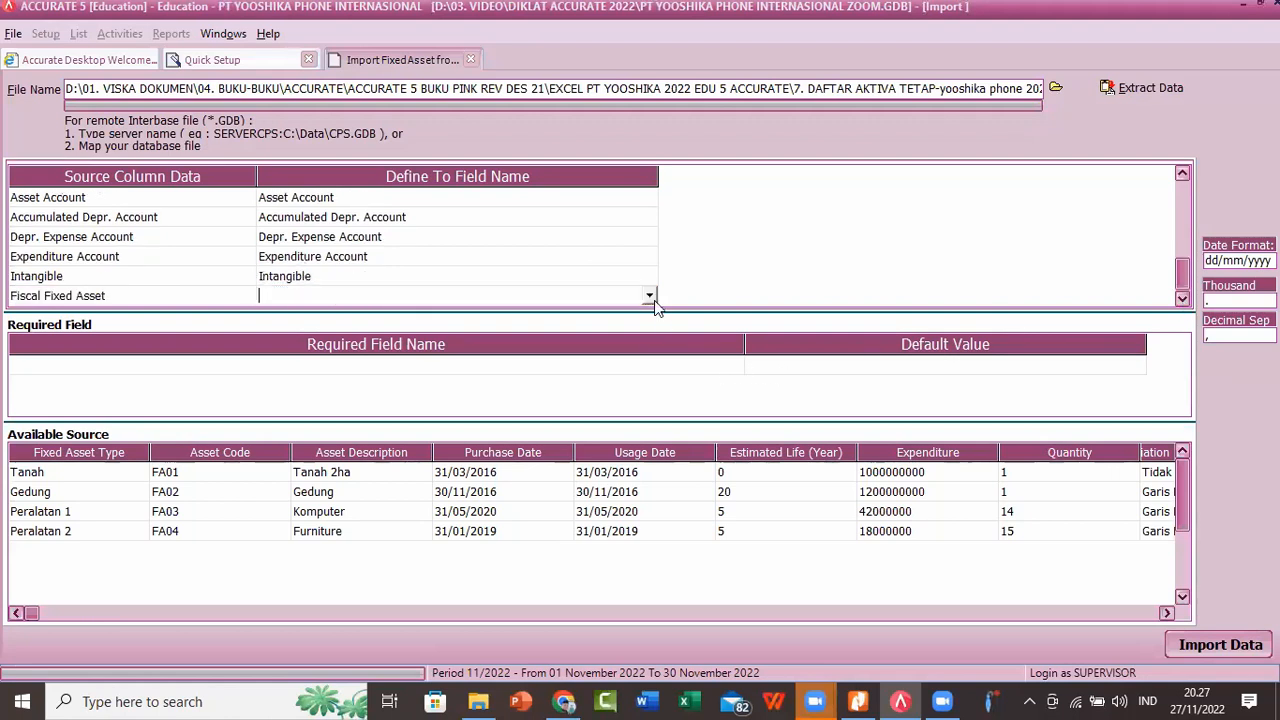
{"action": "left_click", "coordinate": [650, 296]}
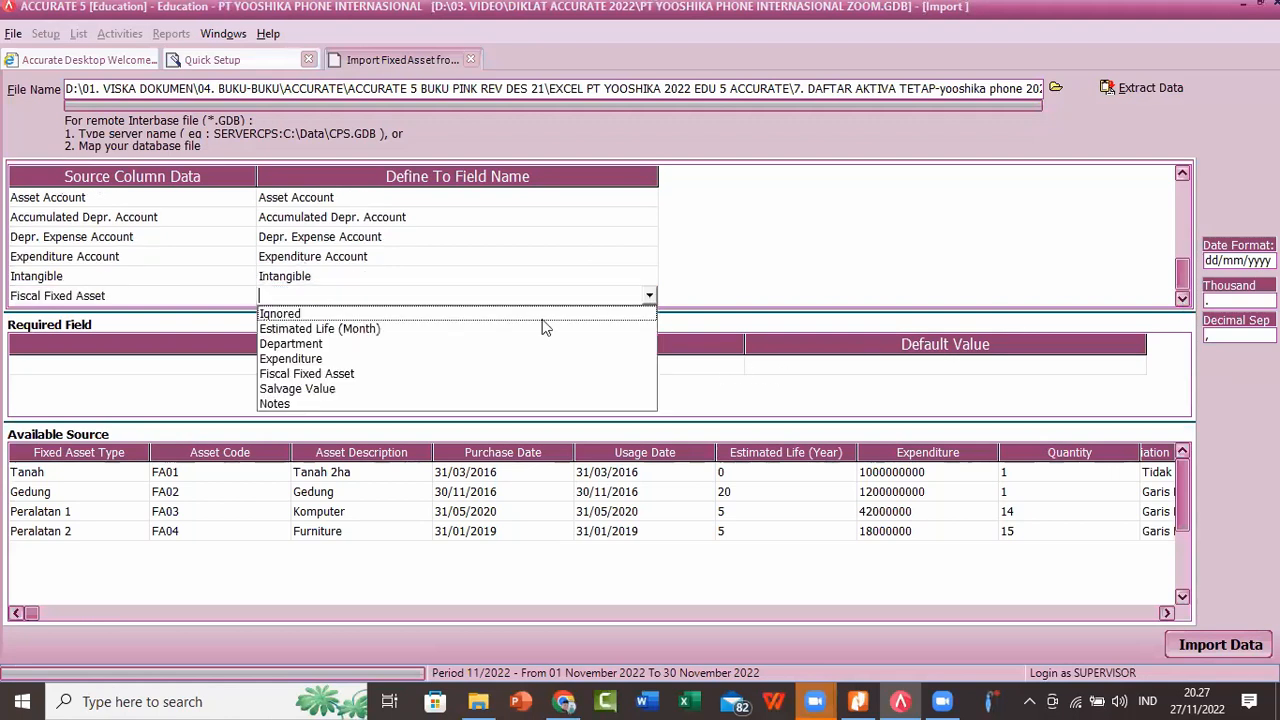
{"action": "left_click", "coordinate": [326, 373]}
{"action": "left_click", "coordinate": [176, 173]}
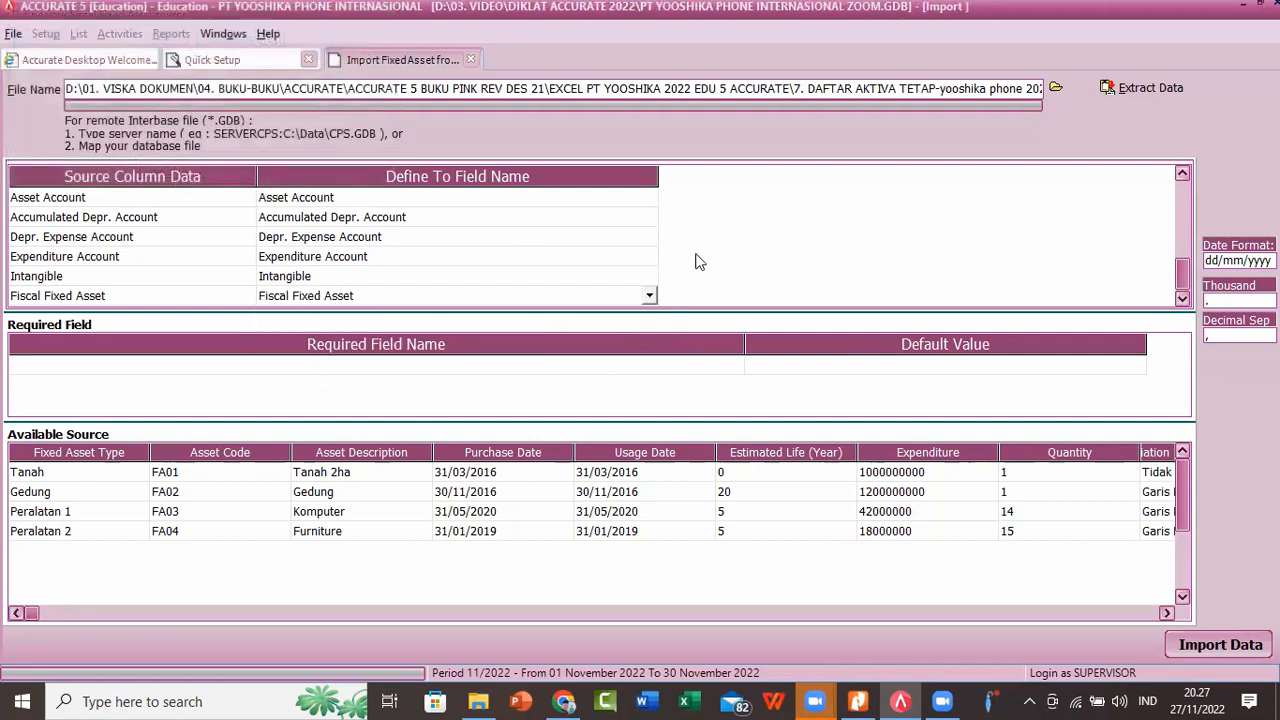
{"action": "left_click", "coordinate": [622, 276]}
{"action": "key", "text": "Down"}
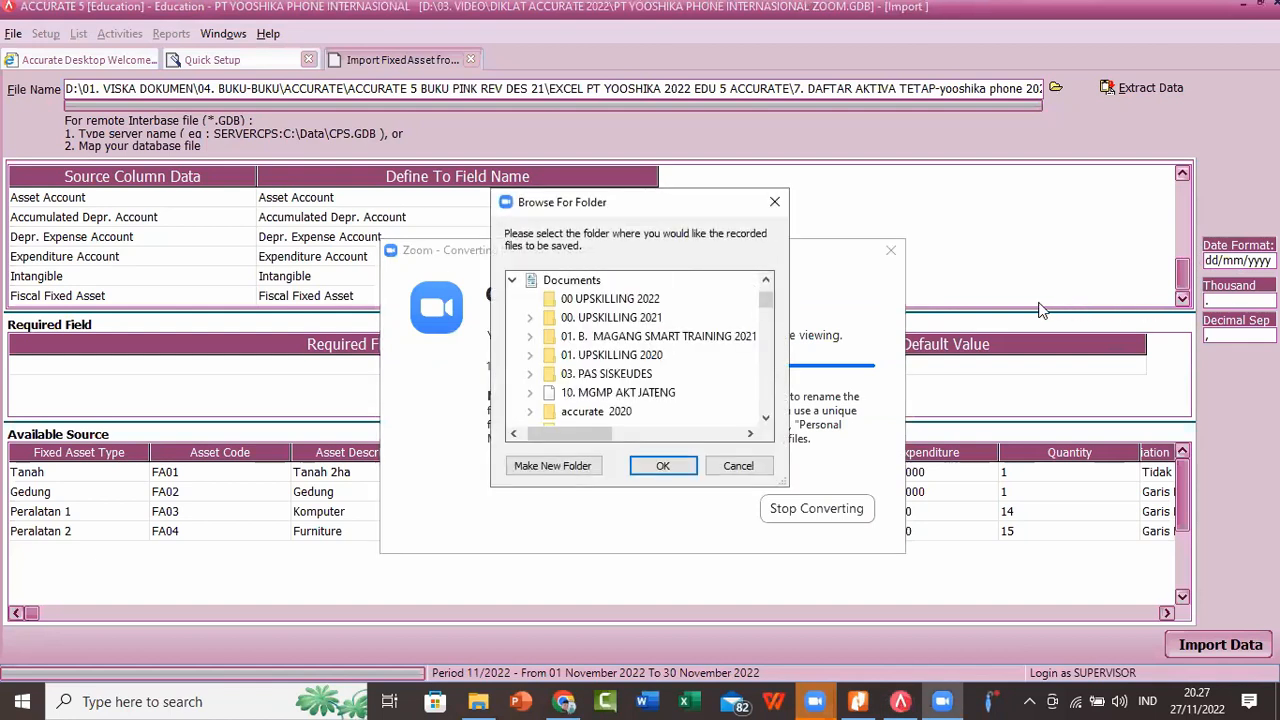
Step: Save the converted Zoom recording to D:\03. VIDEO\DIKLAT ACCURATE 2022\02. SETUP AWAL YOOSHIKA PHONE 2022 and return to Accurate 5
{"action": "left_click", "coordinate": [766, 418]}
{"action": "left_click", "coordinate": [766, 418]}
{"action": "left_click", "coordinate": [766, 418]}
{"action": "left_click", "coordinate": [766, 418]}
{"action": "left_click", "coordinate": [766, 418]}
{"action": "left_click", "coordinate": [766, 418]}
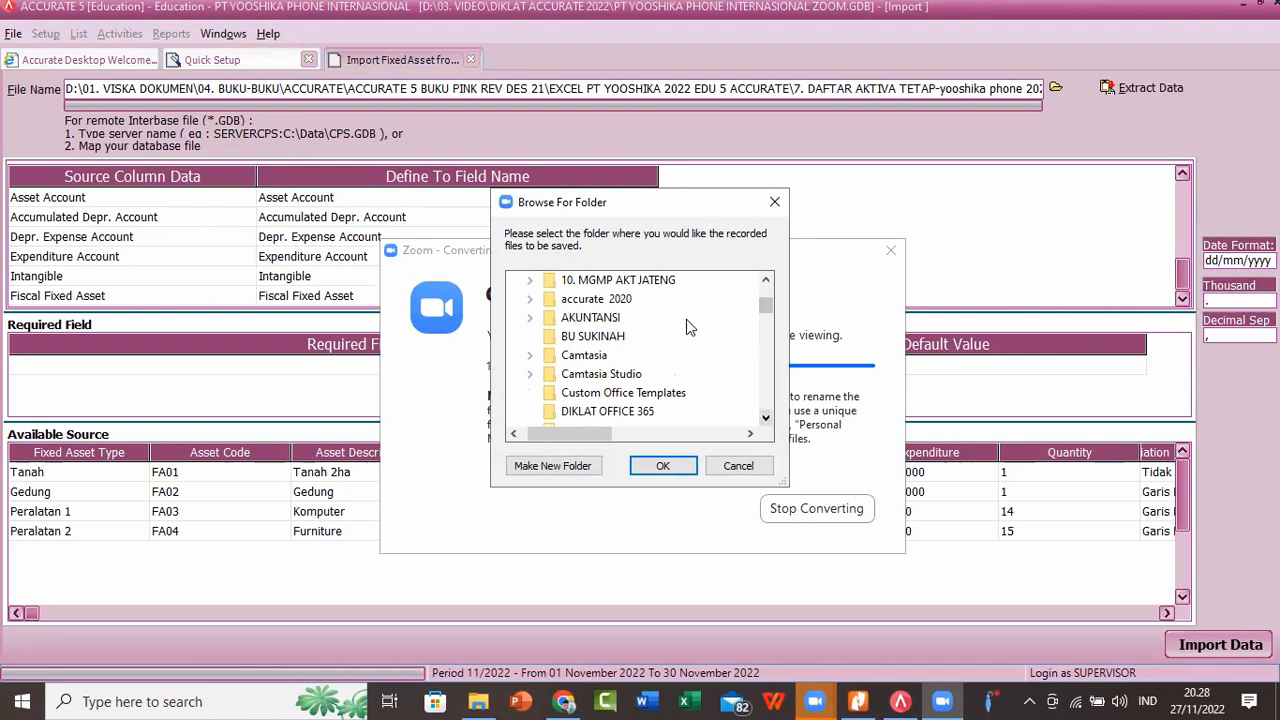
{"action": "left_click_drag", "start_coordinate": [771, 310], "coordinate": [768, 422]}
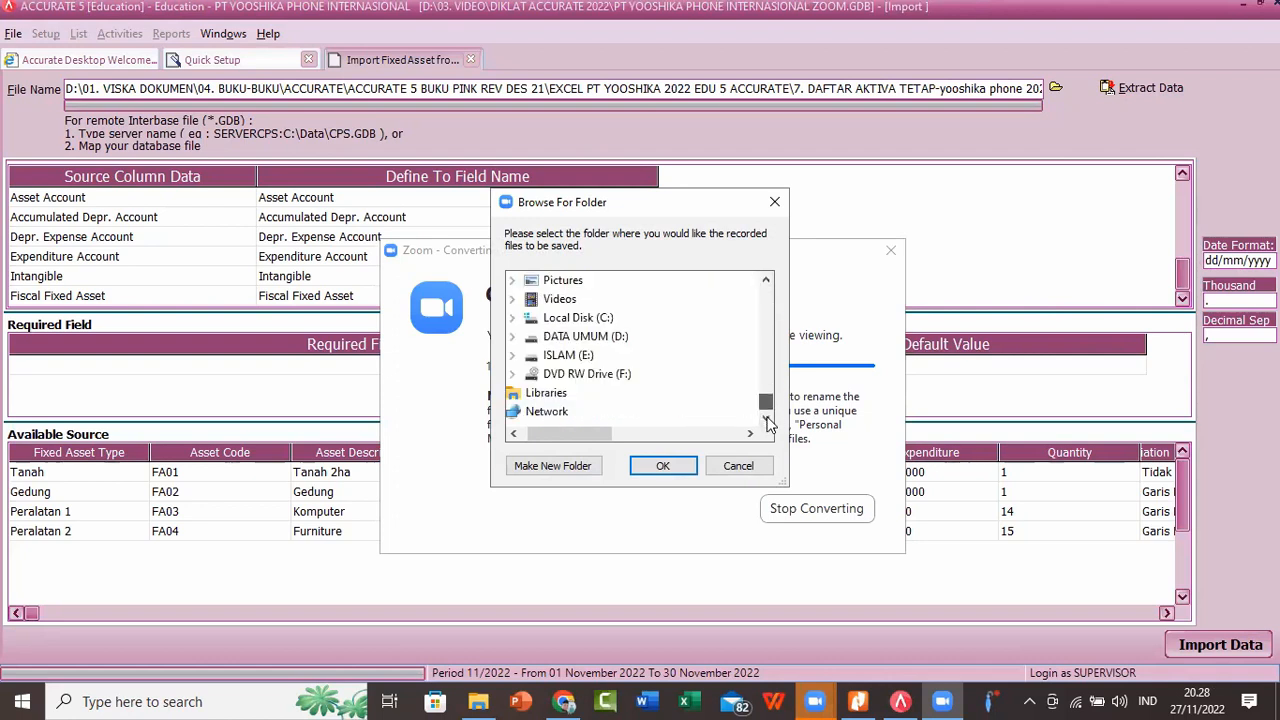
{"action": "left_click", "coordinate": [582, 336]}
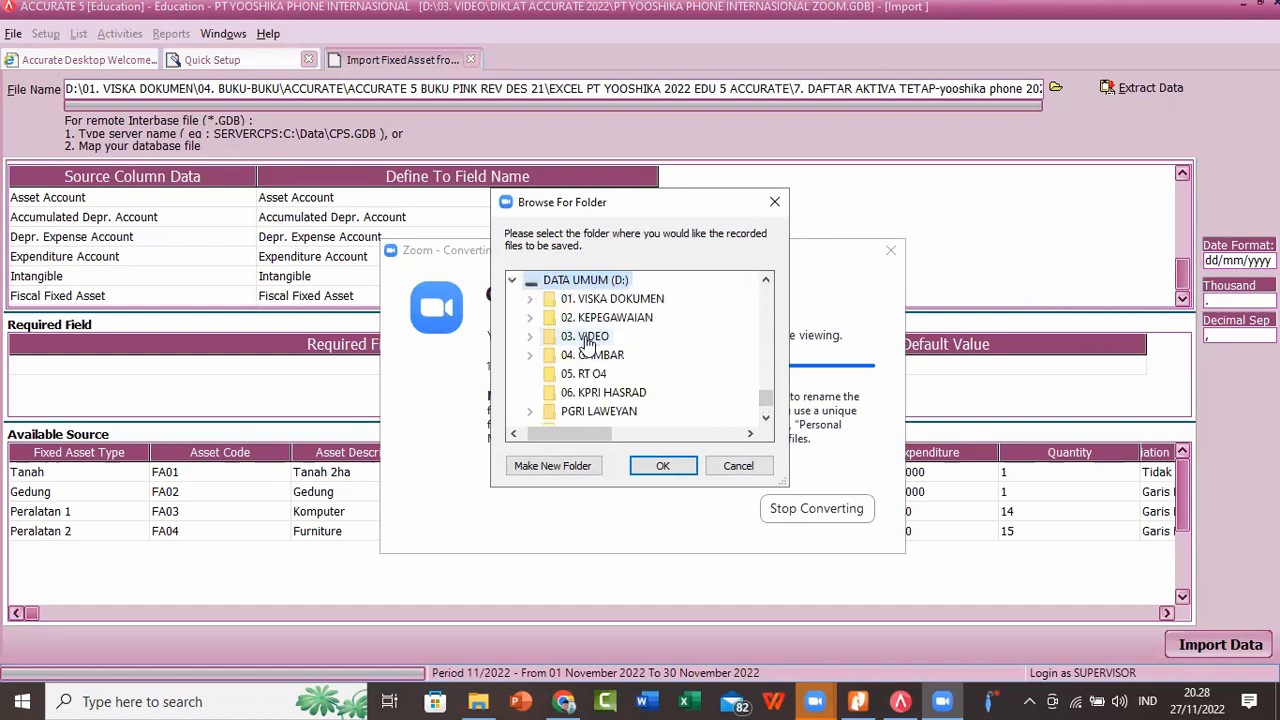
{"action": "left_click", "coordinate": [586, 337]}
{"action": "left_click", "coordinate": [605, 356]}
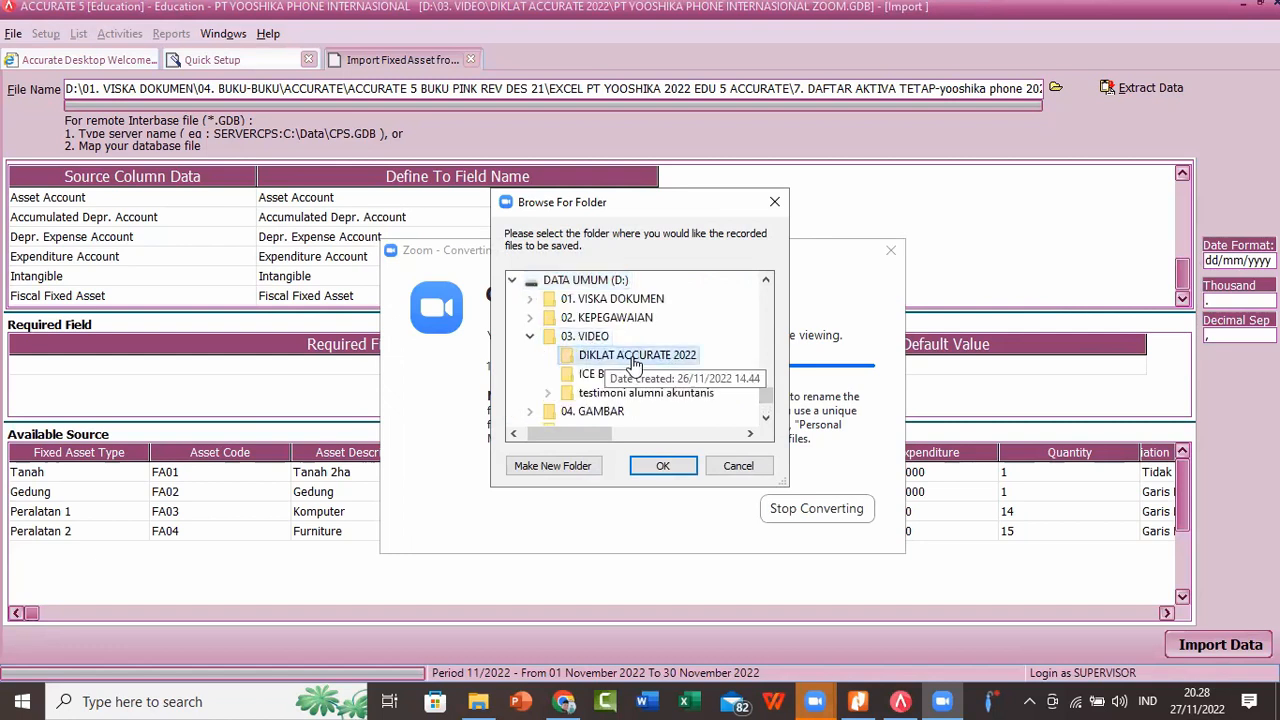
{"action": "scroll", "coordinate": [700, 380], "scroll_direction": "up", "scroll_amount": 1}
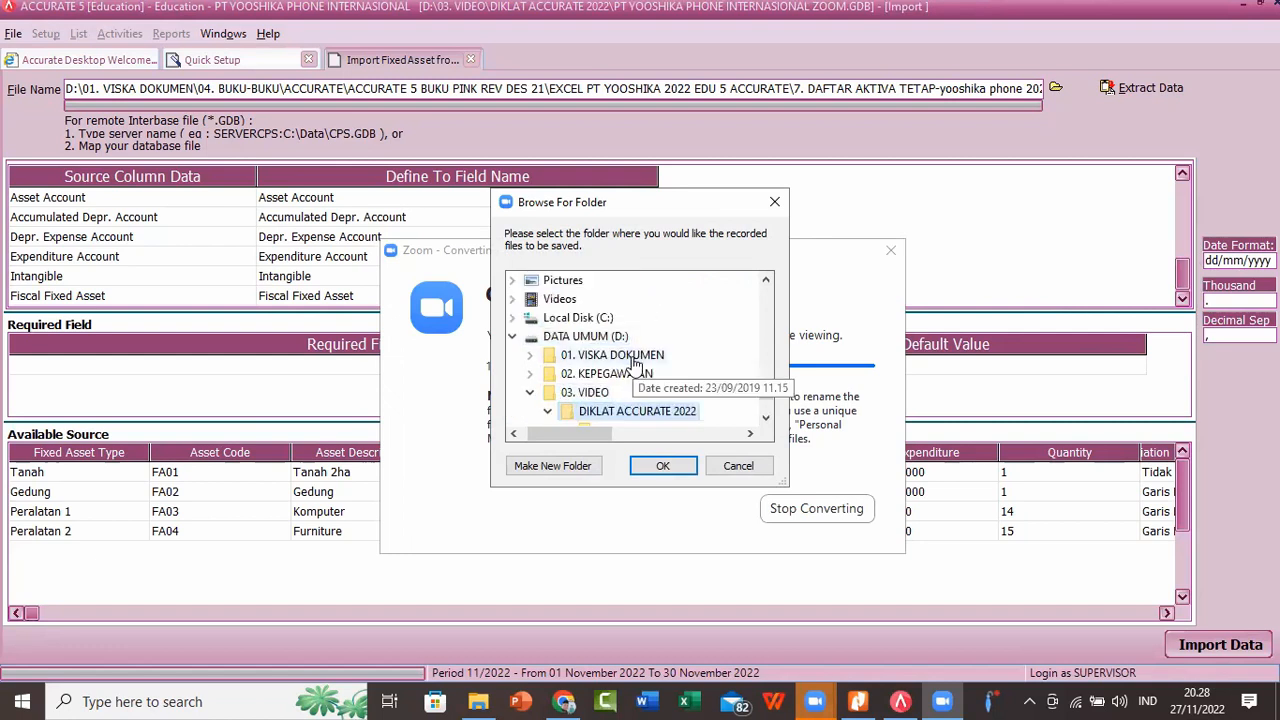
{"action": "left_click", "coordinate": [766, 419]}
{"action": "left_click", "coordinate": [711, 414]}
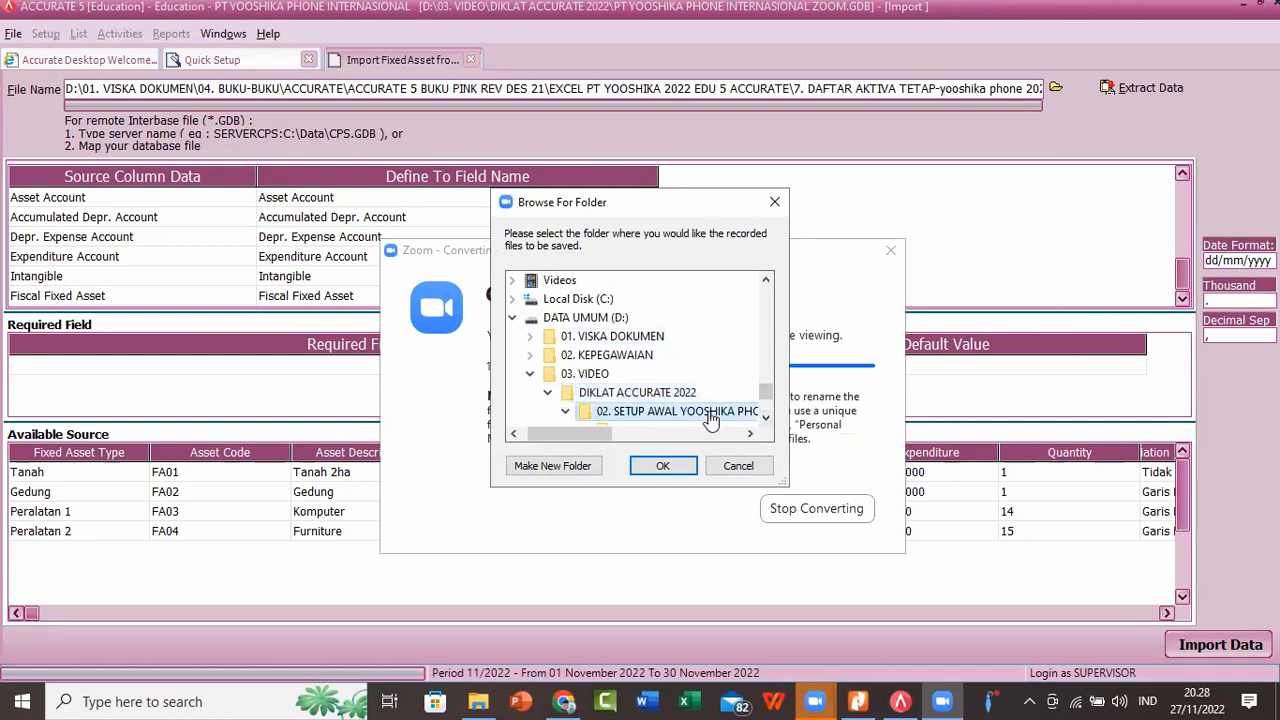
{"action": "left_click", "coordinate": [662, 465]}
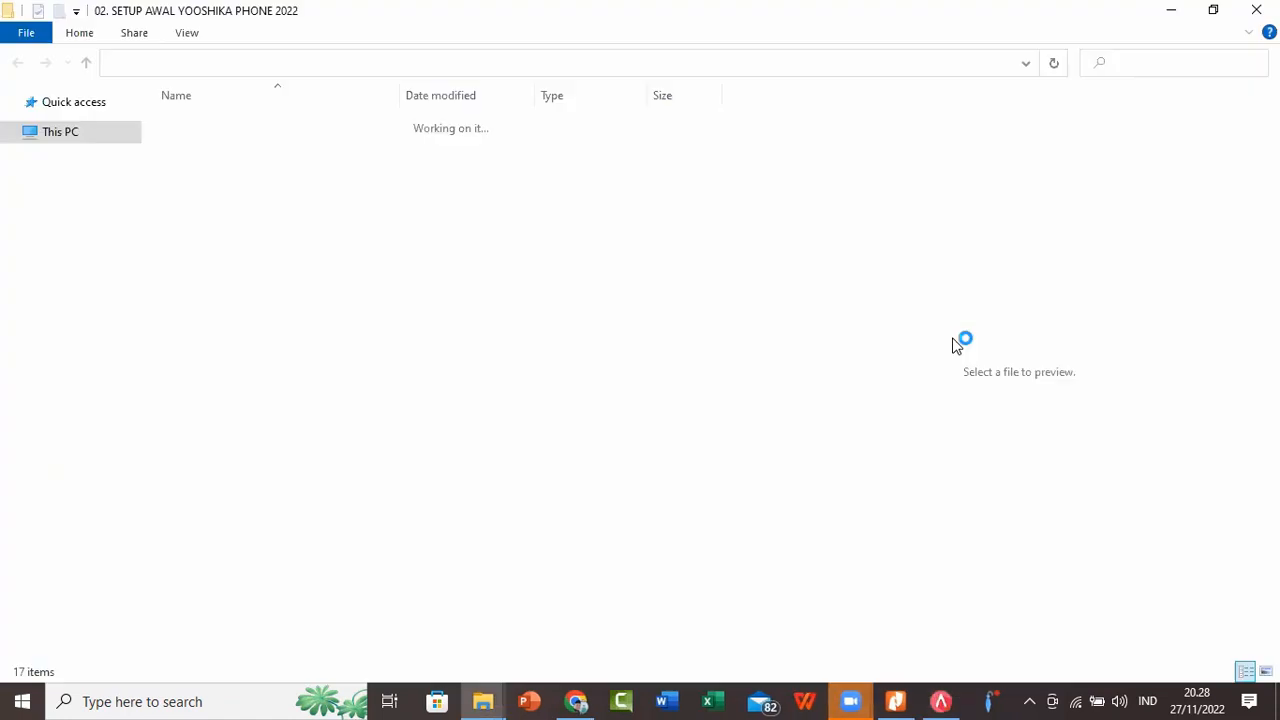
{"action": "left_click", "coordinate": [1170, 12]}
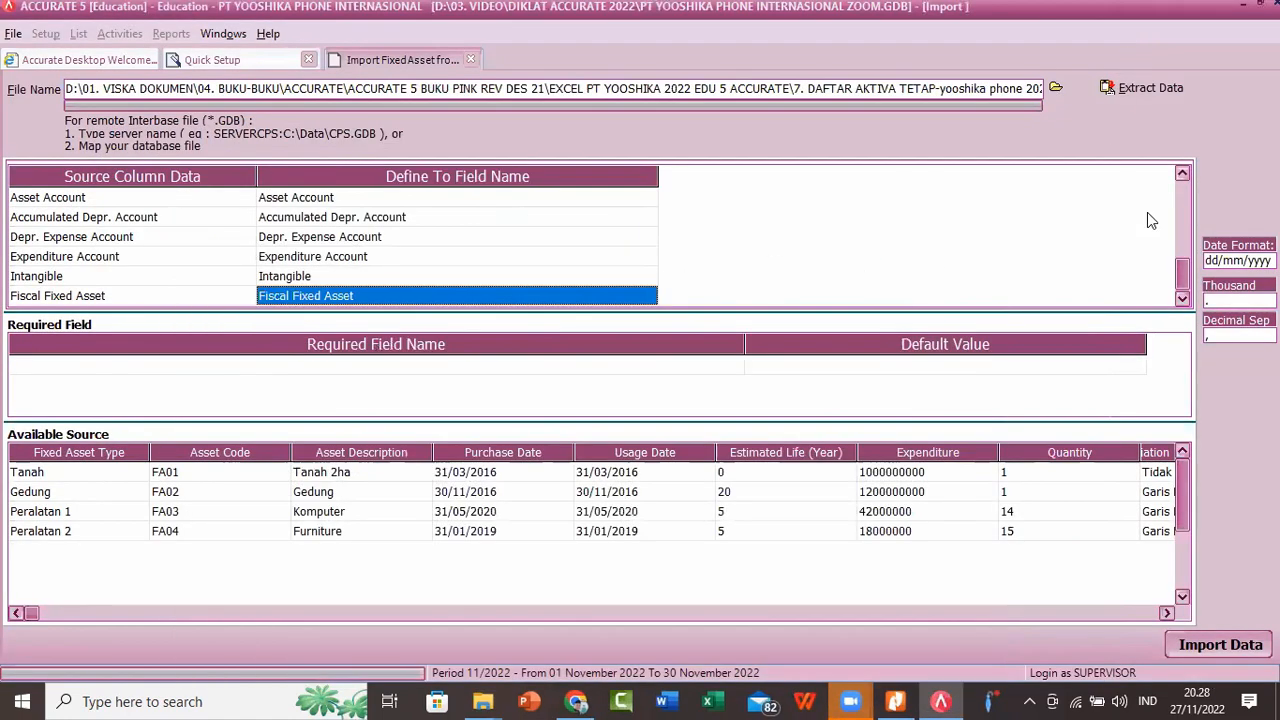
Step: Import the mapped fixed asset data and continue from the Fixed Assets List to the Trial Balance step
{"action": "left_click", "coordinate": [1238, 648]}
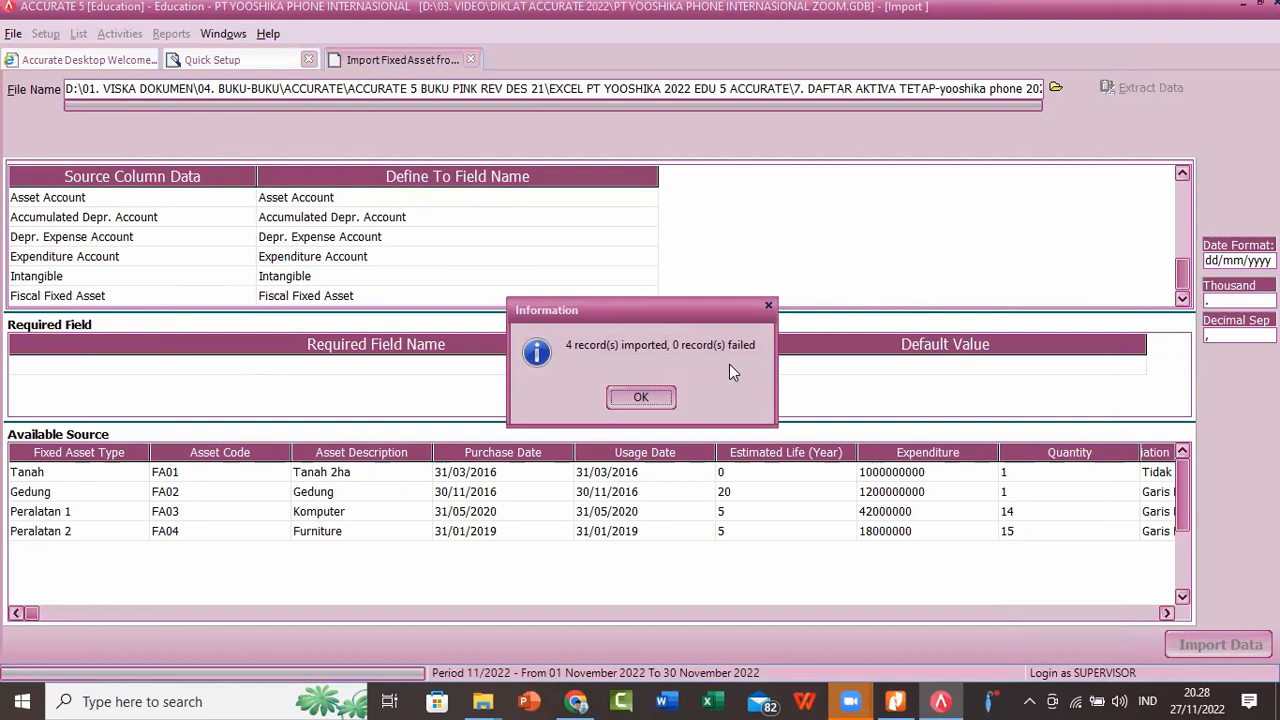
{"action": "left_click", "coordinate": [622, 401]}
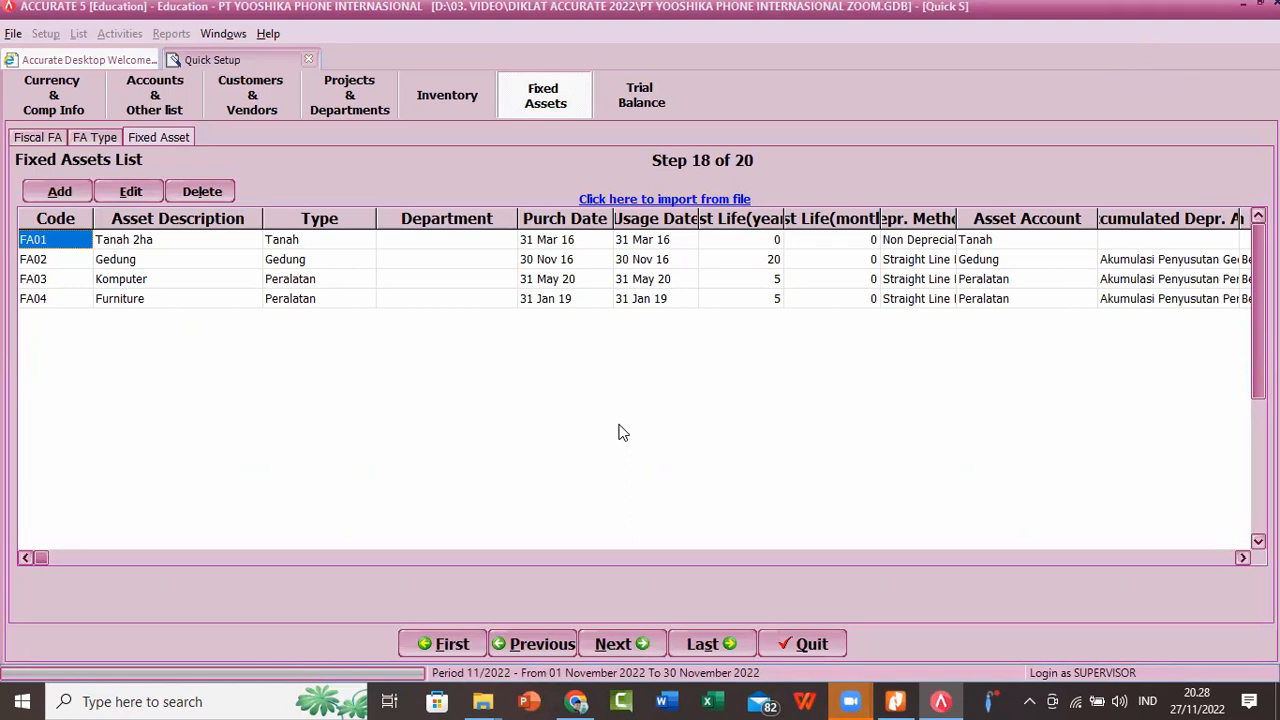
{"action": "left_click", "coordinate": [613, 645]}
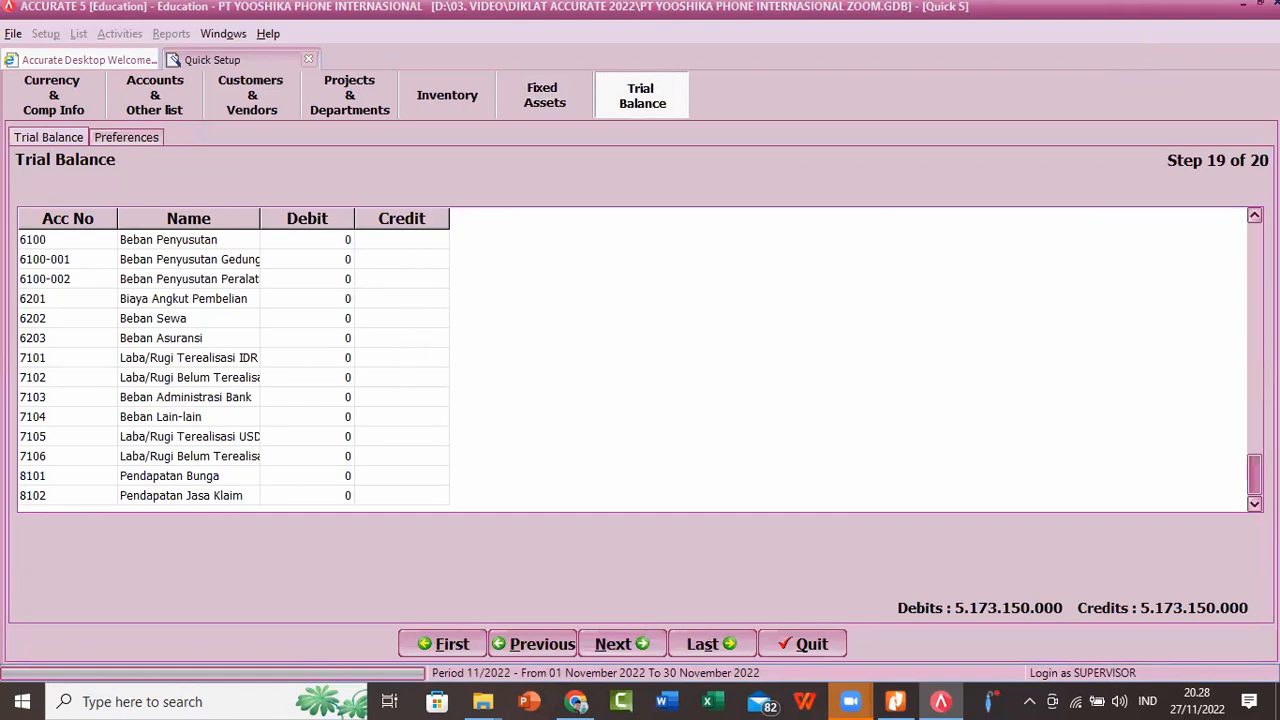
Step: Review the trial balance's asset accounts from 1101 Kas through fixed assets to 1202-001, checking their debit balances
{"action": "left_click", "coordinate": [1254, 215]}
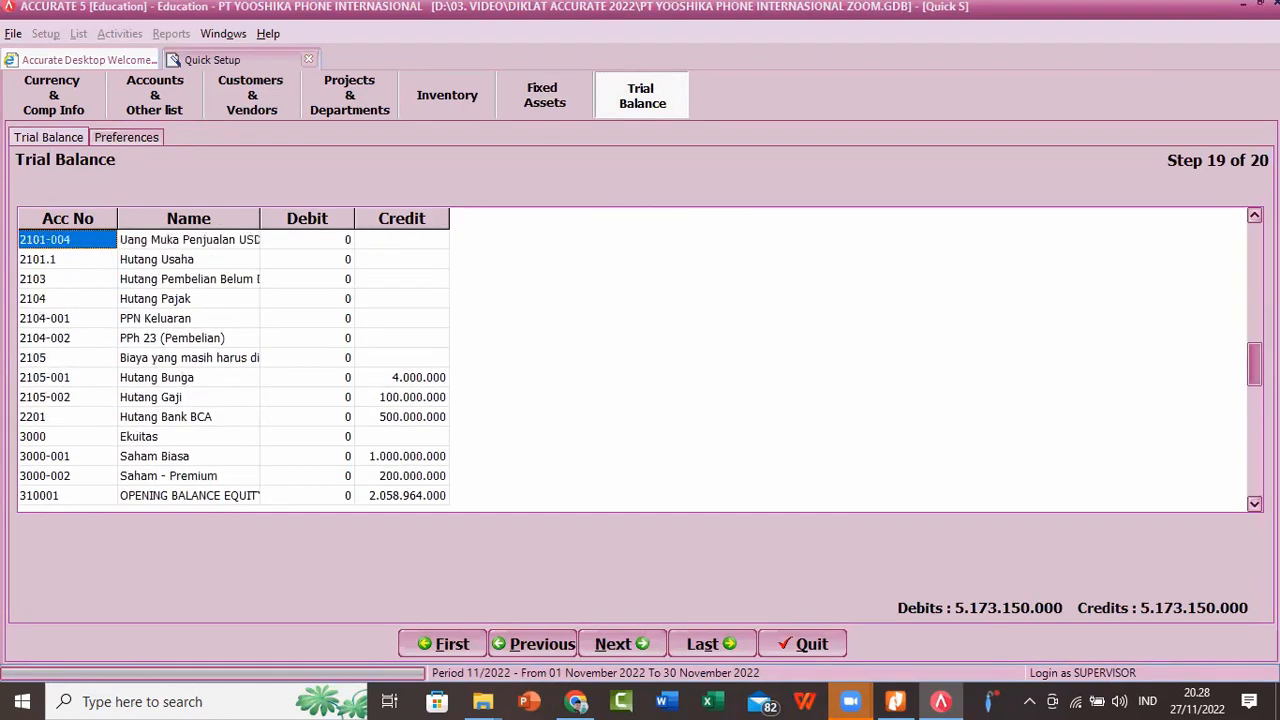
{"action": "left_click", "coordinate": [1254, 215]}
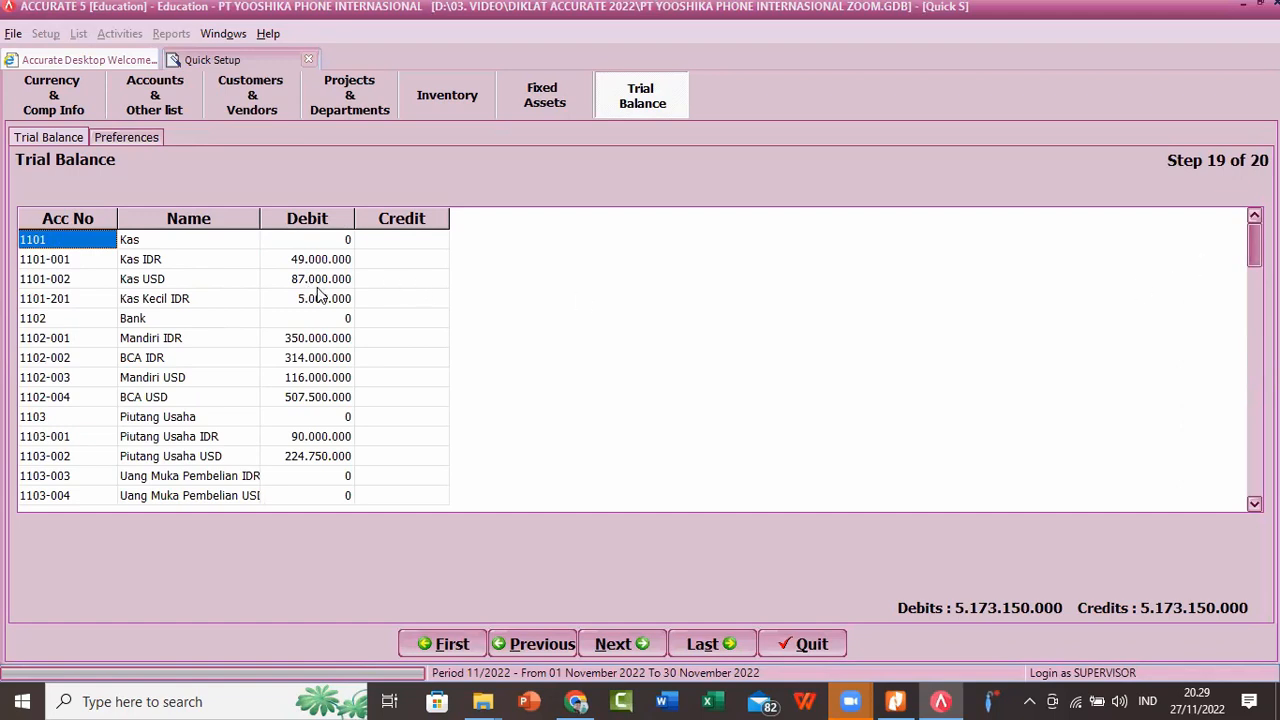
{"action": "key", "text": "Down"}
{"action": "key", "text": "Down"}
{"action": "key", "text": "Down"}
{"action": "key", "text": "Down"}
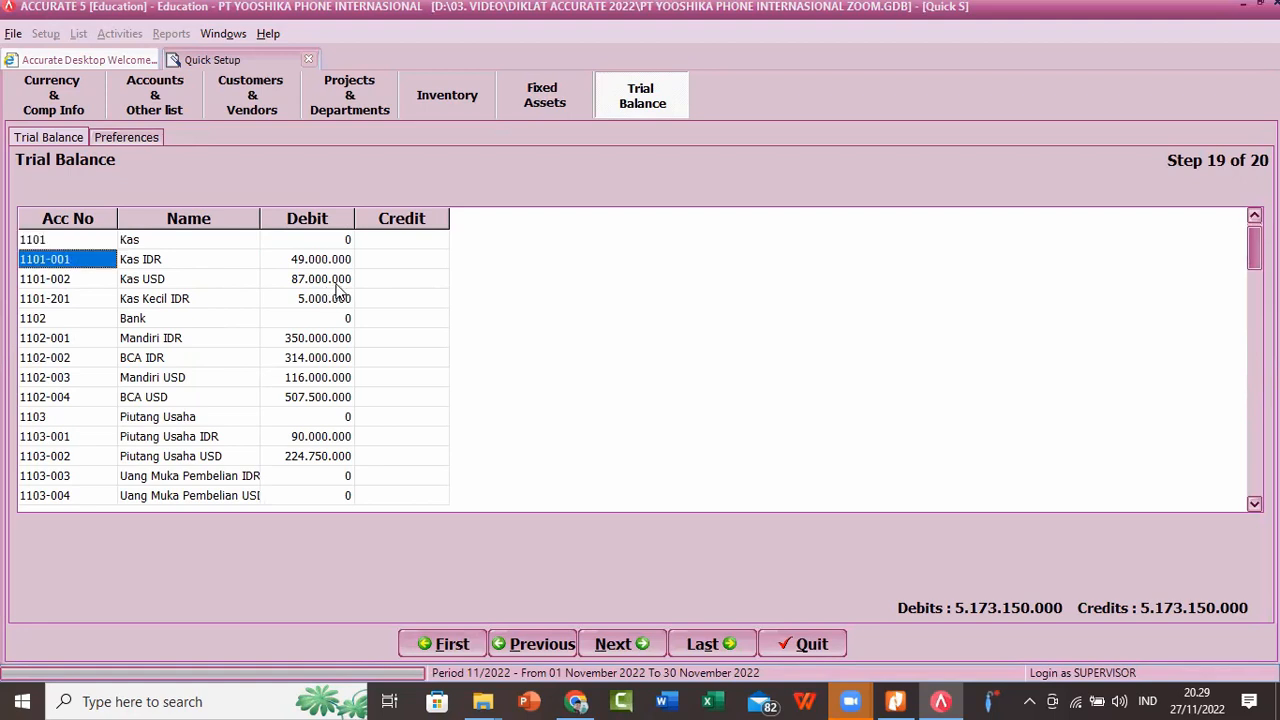
{"action": "key", "text": "Down"}
{"action": "key", "text": "Down"}
{"action": "key", "text": "Down"}
{"action": "key", "text": "Down"}
{"action": "key", "text": "Down"}
{"action": "key", "text": "Down"}
{"action": "key", "text": "Down"}
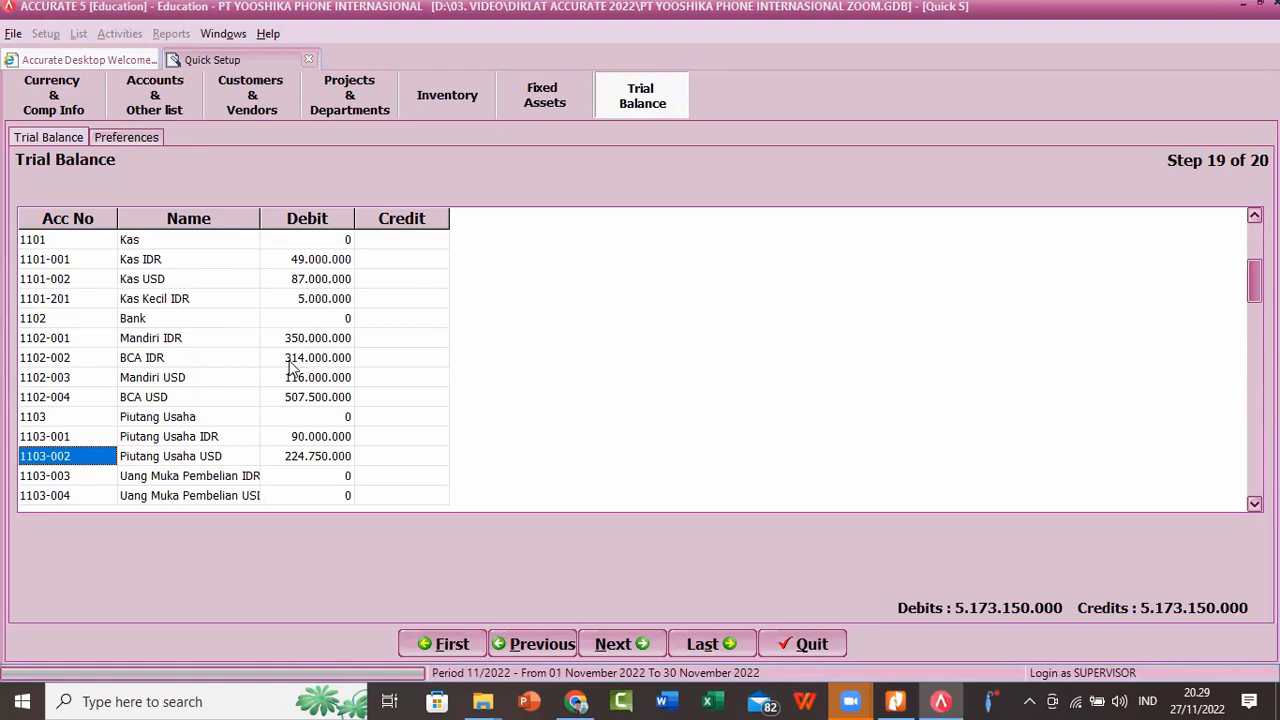
{"action": "key", "text": "Down"}
{"action": "key", "text": "Down"}
{"action": "key", "text": "Down"}
{"action": "key", "text": "Down"}
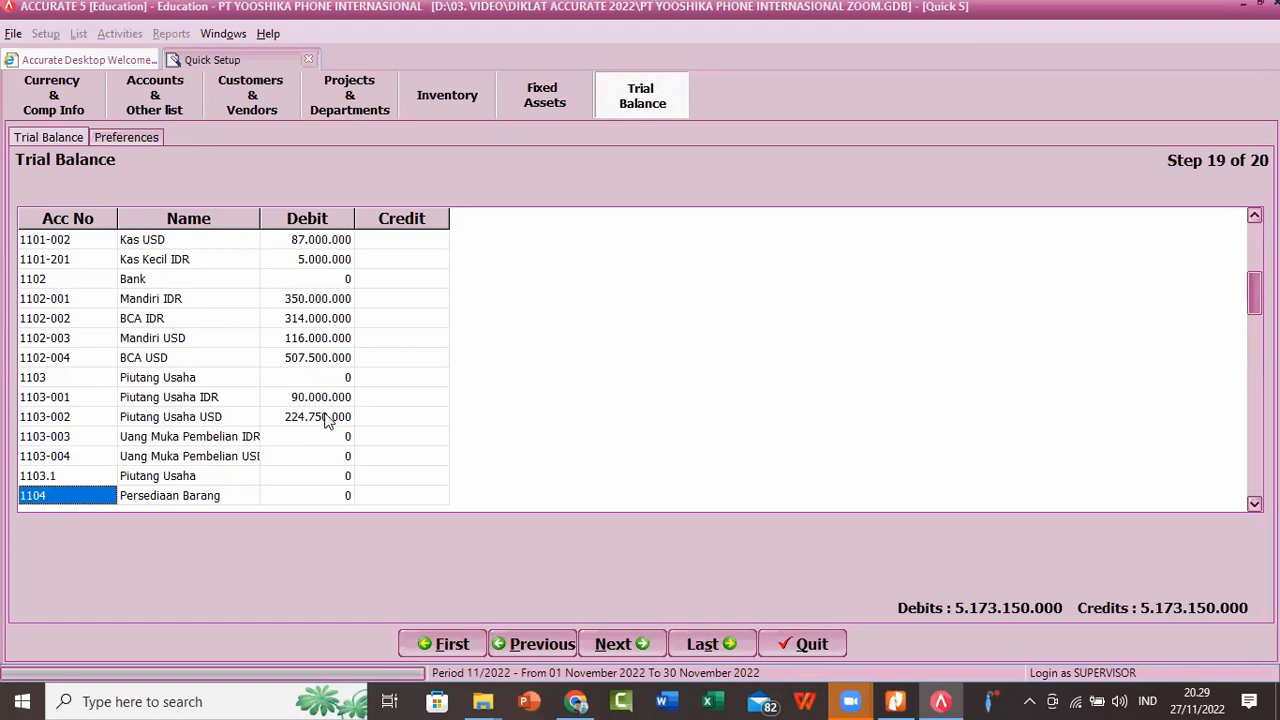
{"action": "key", "text": "Down"}
{"action": "key", "text": "Down"}
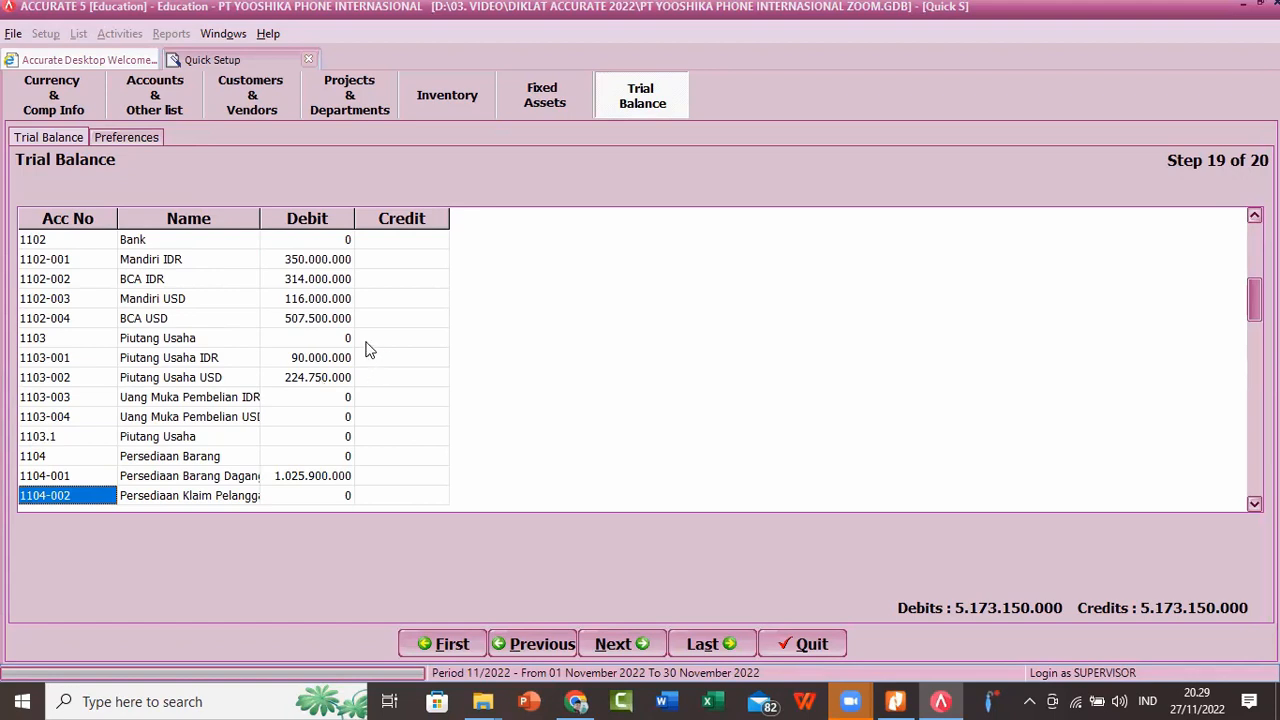
{"action": "key", "text": "Down"}
{"action": "key", "text": "Down"}
{"action": "key", "text": "Down"}
{"action": "key", "text": "Down"}
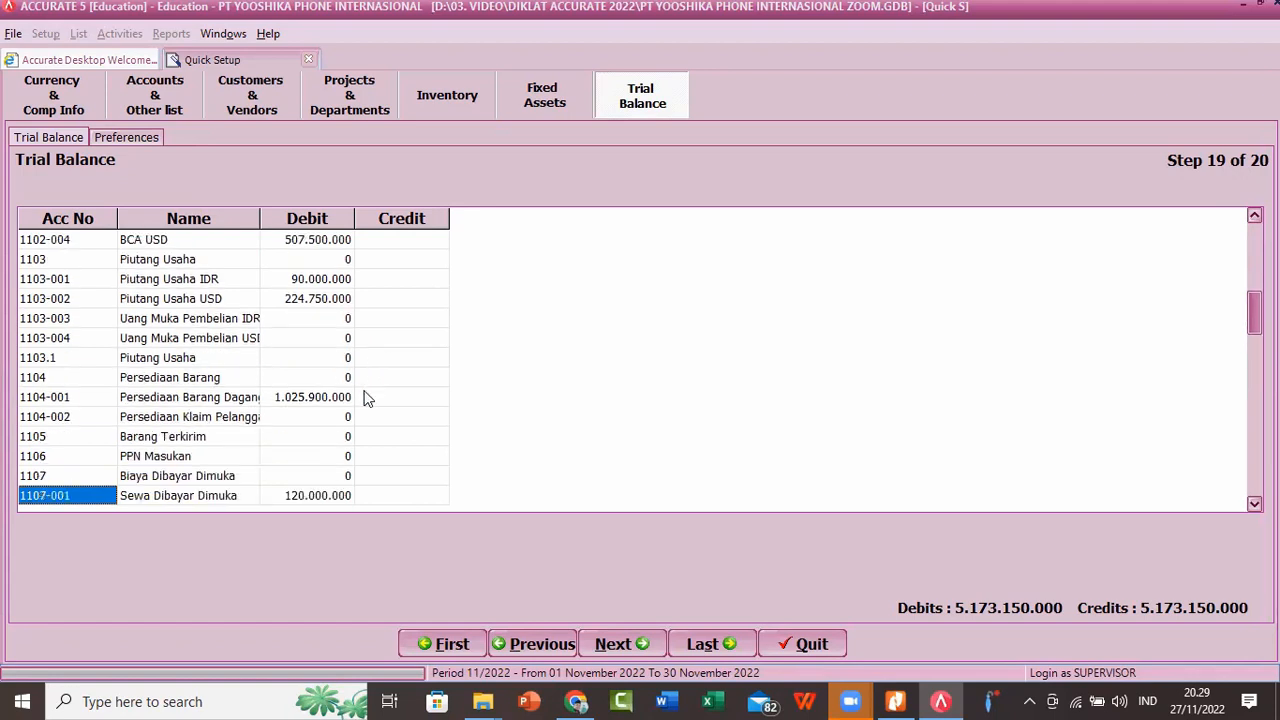
{"action": "key", "text": "Down"}
{"action": "key", "text": "Down"}
{"action": "key", "text": "Down"}
{"action": "key", "text": "Down"}
{"action": "key", "text": "Down"}
{"action": "key", "text": "Down"}
{"action": "key", "text": "Down"}
{"action": "key", "text": "Down"}
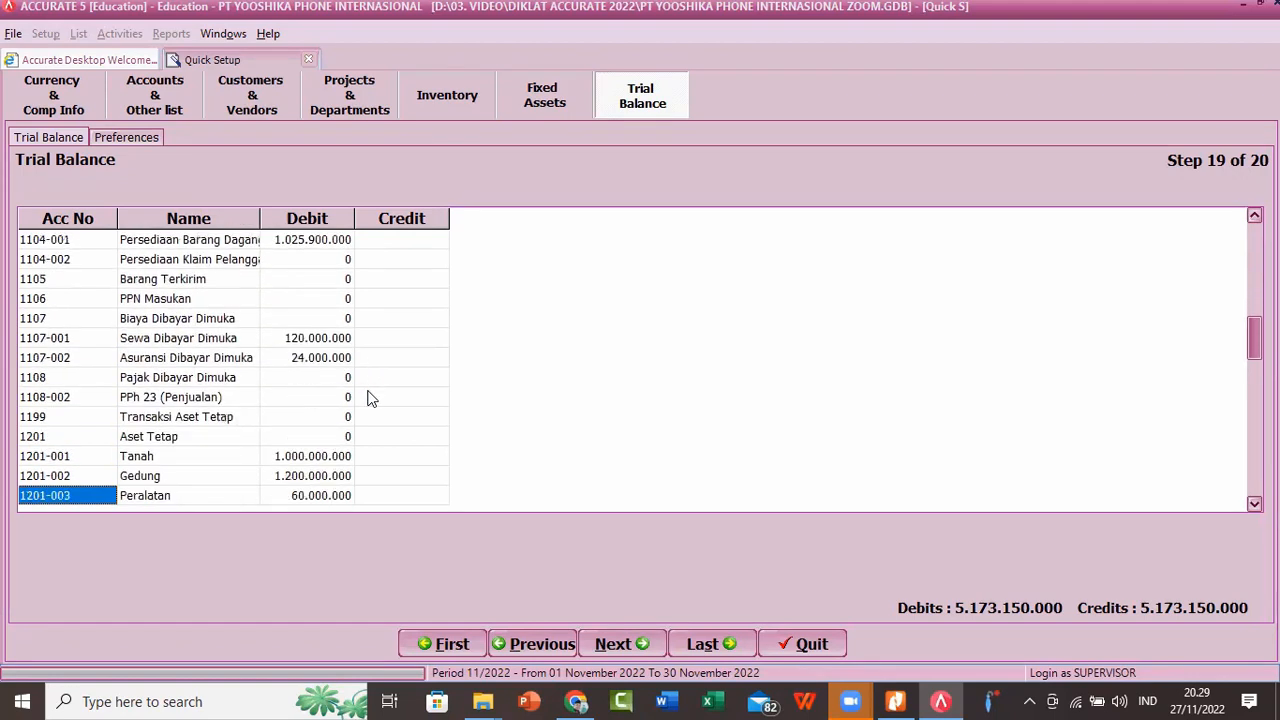
{"action": "key", "text": "Down"}
{"action": "key", "text": "Down"}
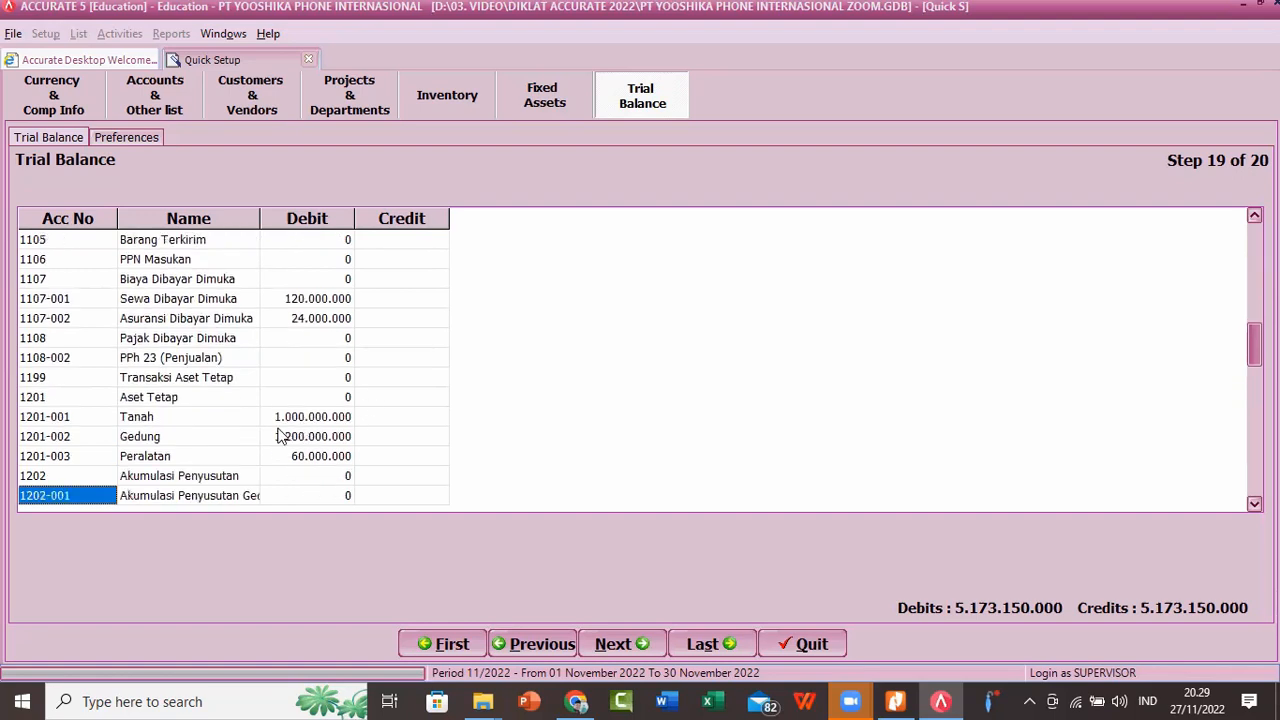
Step: Check the credit balances of the liability and equity accounts from 2101 Hutang Usaha to 3000-002 Saham - Premium
{"action": "key", "text": "Down"}
{"action": "key", "text": "Down"}
{"action": "key", "text": "Down"}
{"action": "key", "text": "Down"}
{"action": "key", "text": "Down"}
{"action": "key", "text": "Down"}
{"action": "key", "text": "Down"}
{"action": "key", "text": "Down"}
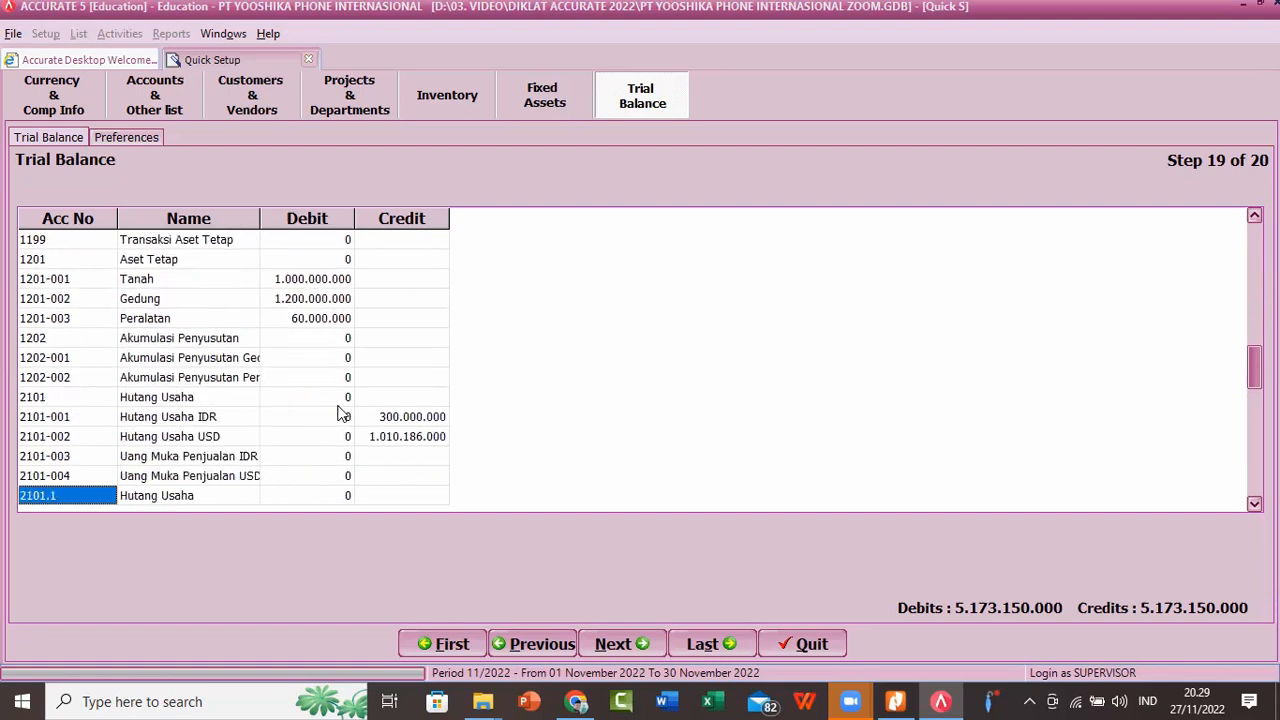
{"action": "key", "text": "Down"}
{"action": "key", "text": "Down"}
{"action": "key", "text": "Down"}
{"action": "key", "text": "Down"}
{"action": "key", "text": "Down"}
{"action": "key", "text": "Down"}
{"action": "key", "text": "Down"}
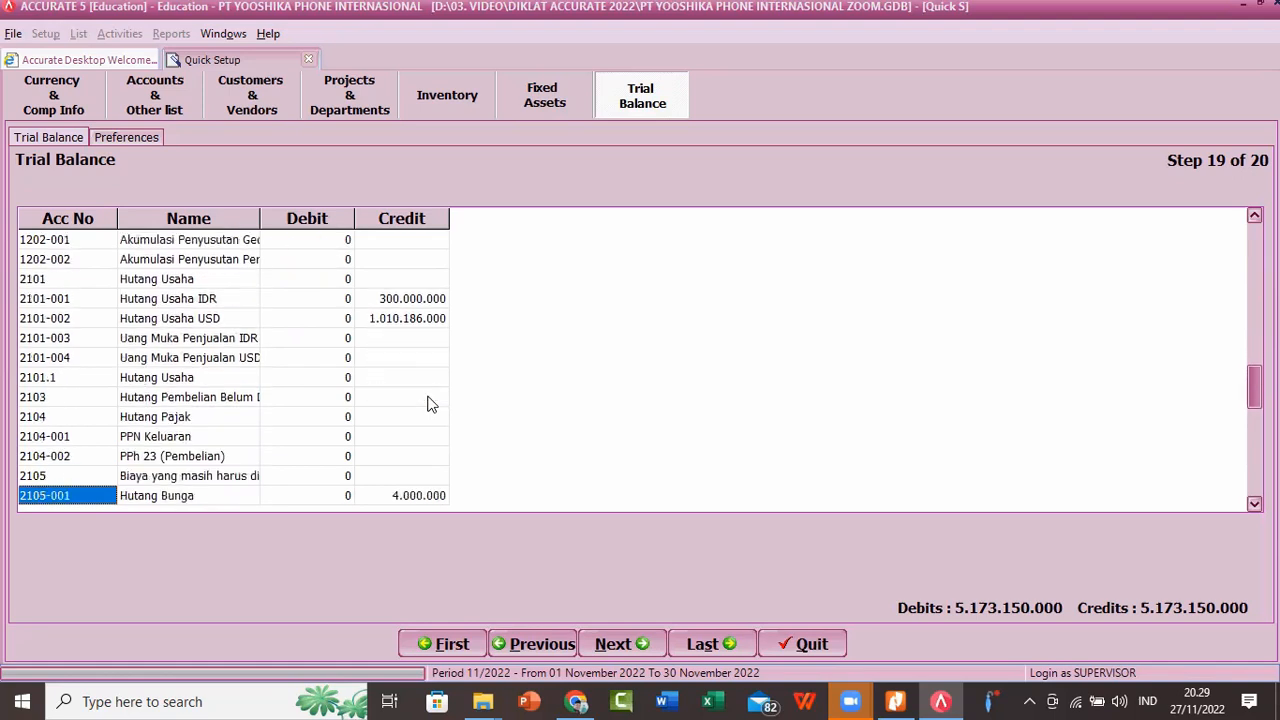
{"action": "key", "text": "Down"}
{"action": "key", "text": "Down"}
{"action": "key", "text": "Down"}
{"action": "key", "text": "Down"}
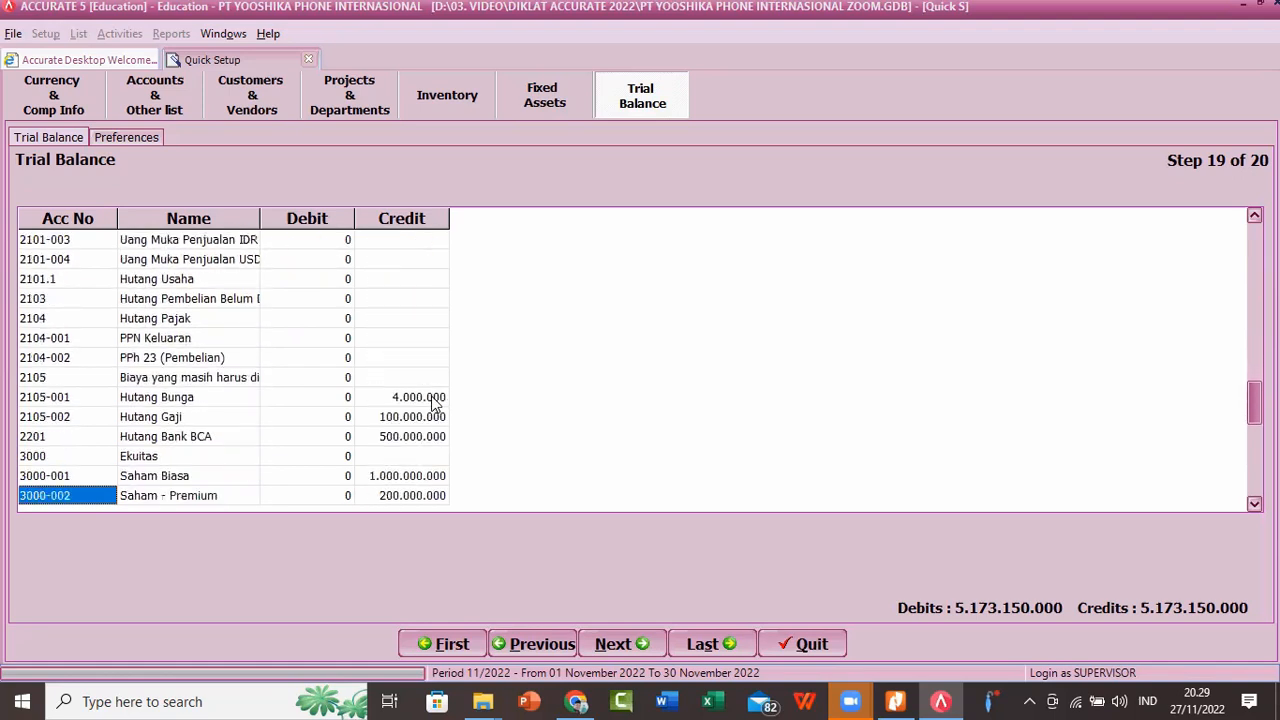
Step: Review the trial balance rows for opening balance equity, retained earning and the 4000 Penjualan accounts down to 6000 Beban Gaji dan Upah
{"action": "key", "text": "Down"}
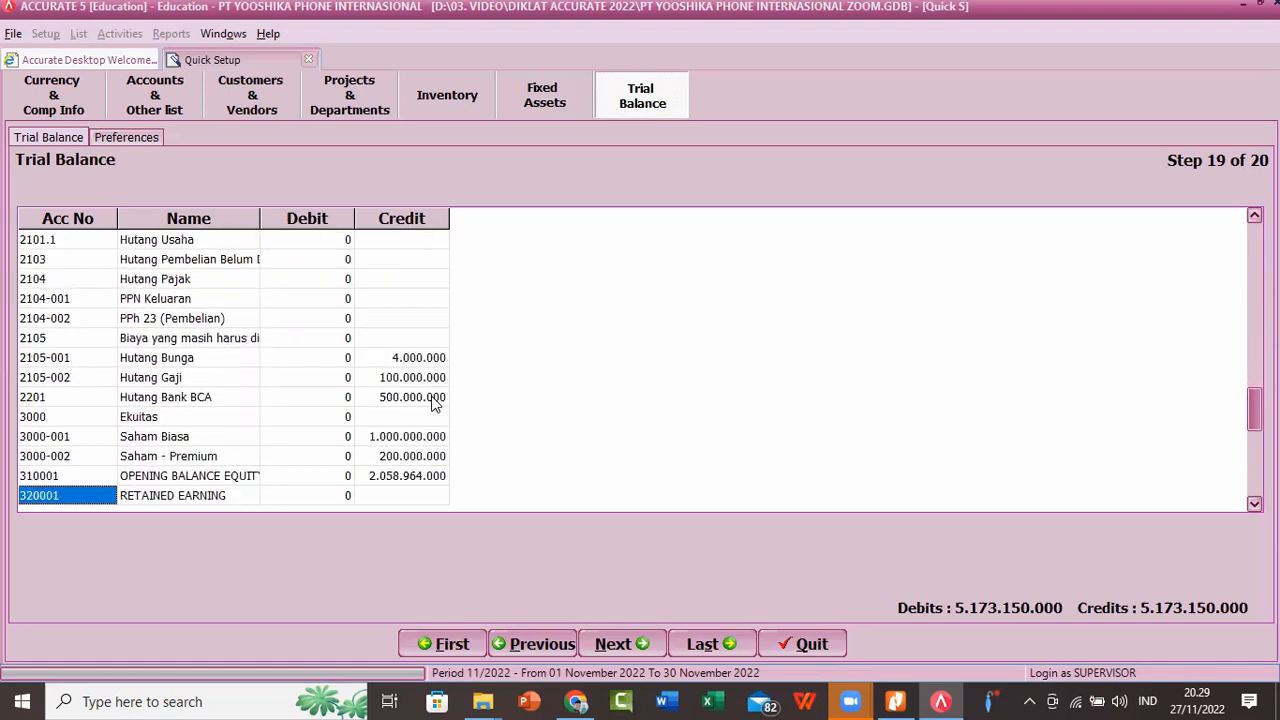
{"action": "key", "text": "Down"}
{"action": "key", "text": "Down"}
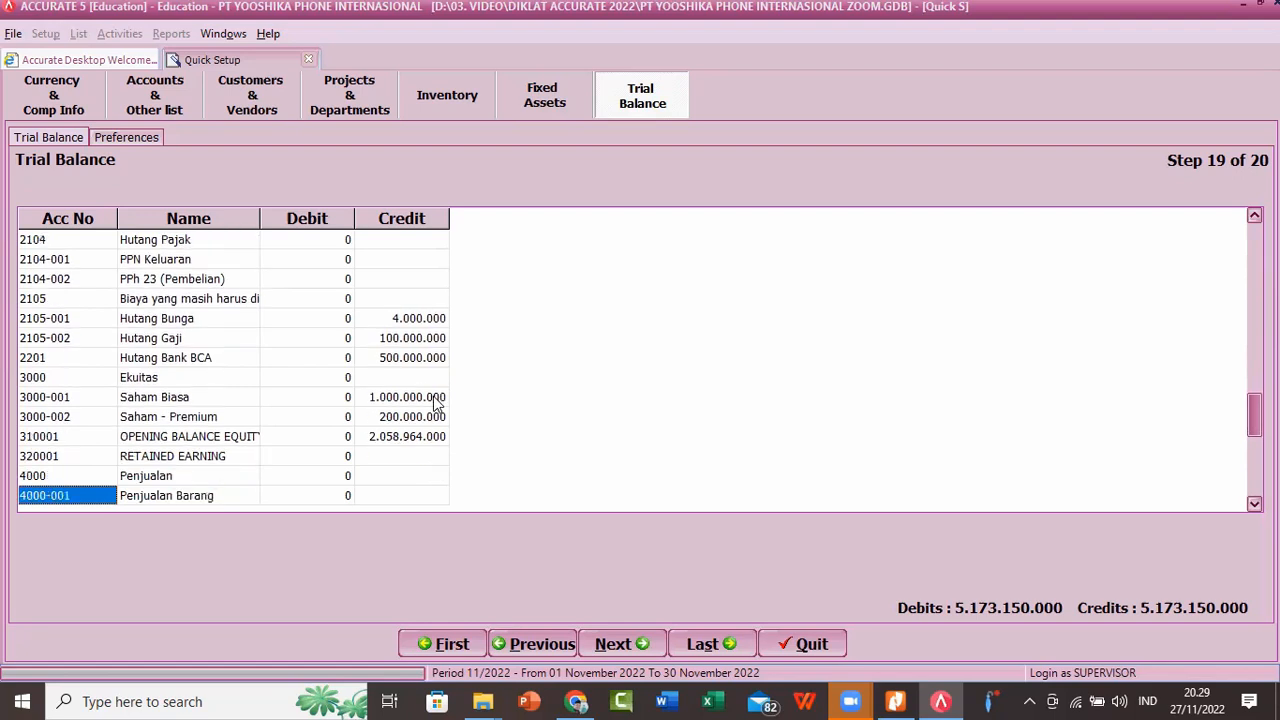
{"action": "key", "text": "Down"}
{"action": "key", "text": "Down"}
{"action": "key", "text": "Down"}
{"action": "key", "text": "Down"}
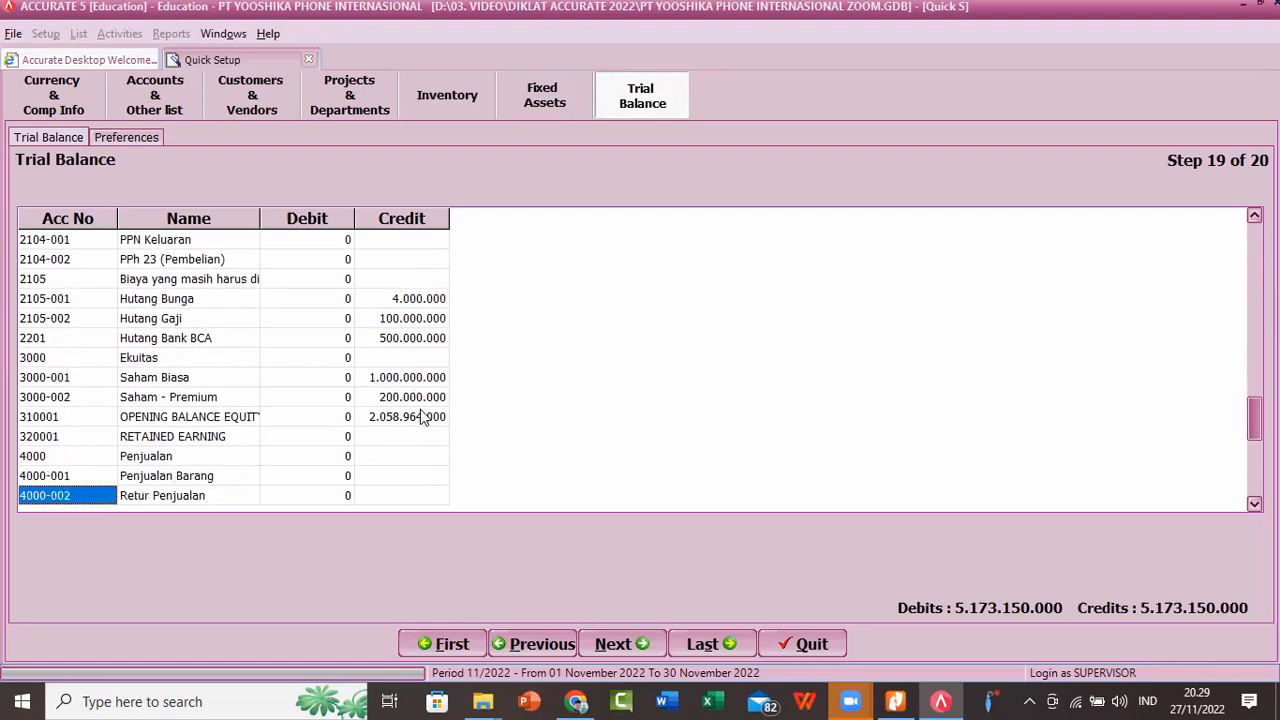
{"action": "key", "text": "Up"}
{"action": "key", "text": "Up"}
Step: Recheck the trial balance from the equity accounts back through the liabilities to 1201-001 Tanah
{"action": "key", "text": "Up"}
{"action": "key", "text": "Up"}
{"action": "key", "text": "Up"}
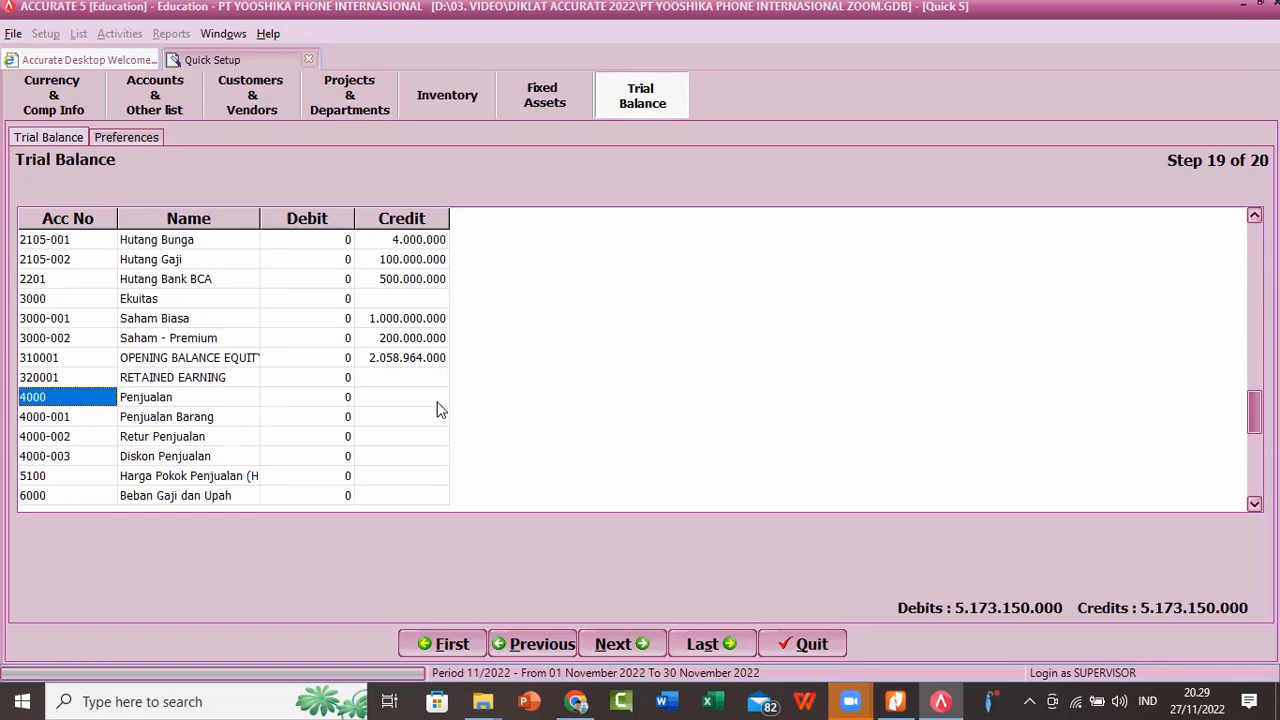
{"action": "key", "text": "Down"}
{"action": "key", "text": "Down"}
{"action": "key", "text": "Down"}
{"action": "key", "text": "Down"}
{"action": "key", "text": "Down"}
{"action": "key", "text": "Down"}
{"action": "key", "text": "Down"}
{"action": "key", "text": "Up"}
{"action": "key", "text": "Up"}
{"action": "key", "text": "Up"}
{"action": "key", "text": "Up"}
{"action": "key", "text": "Up"}
{"action": "key", "text": "Up"}
{"action": "key", "text": "Up"}
{"action": "key", "text": "Up"}
{"action": "key", "text": "Up"}
{"action": "key", "text": "Up"}
{"action": "key", "text": "Up"}
{"action": "key", "text": "Up"}
{"action": "key", "text": "Up"}
{"action": "key", "text": "Up"}
{"action": "key", "text": "Up"}
{"action": "key", "text": "Up"}
{"action": "key", "text": "Up"}
{"action": "key", "text": "Up"}
{"action": "key", "text": "Up"}
{"action": "key", "text": "Up"}
{"action": "key", "text": "Up"}
{"action": "key", "text": "Up"}
{"action": "key", "text": "Up"}
{"action": "key", "text": "Up"}
{"action": "key", "text": "Up"}
{"action": "key", "text": "Up"}
{"action": "key", "text": "Up"}
{"action": "key", "text": "Up"}
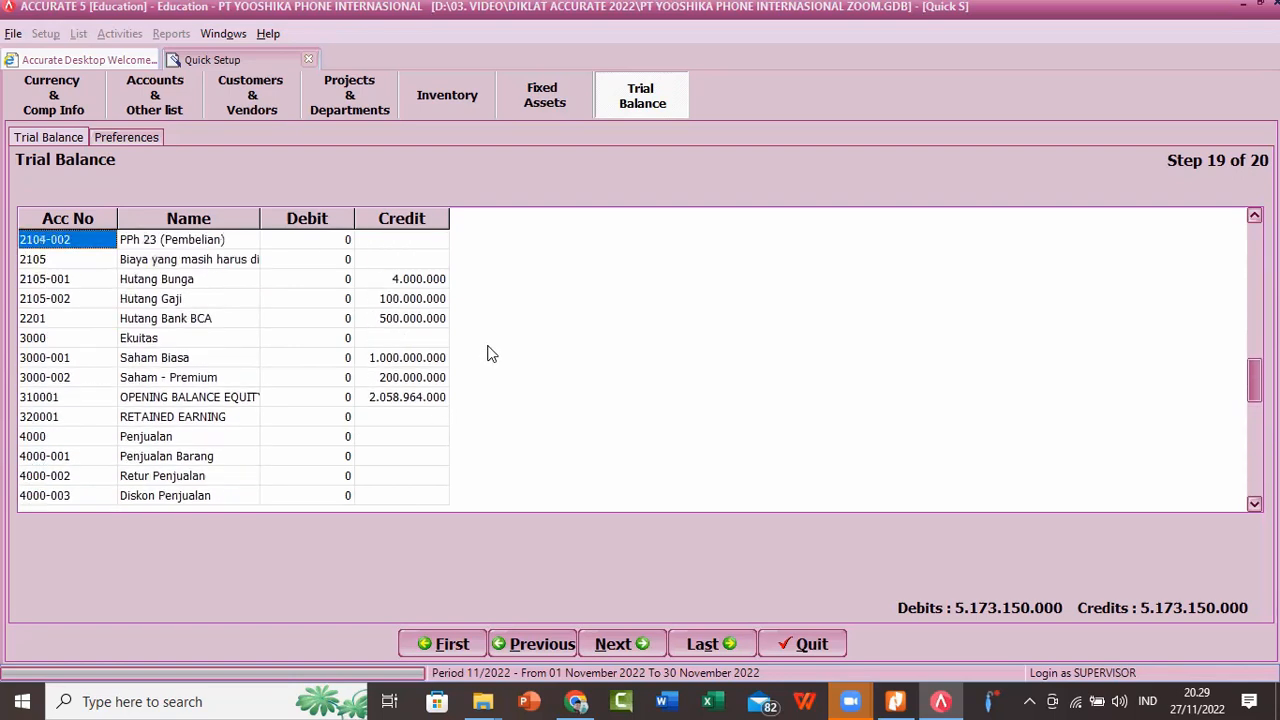
{"action": "key", "text": "Up"}
{"action": "key", "text": "Up"}
{"action": "key", "text": "Up"}
{"action": "key", "text": "Up"}
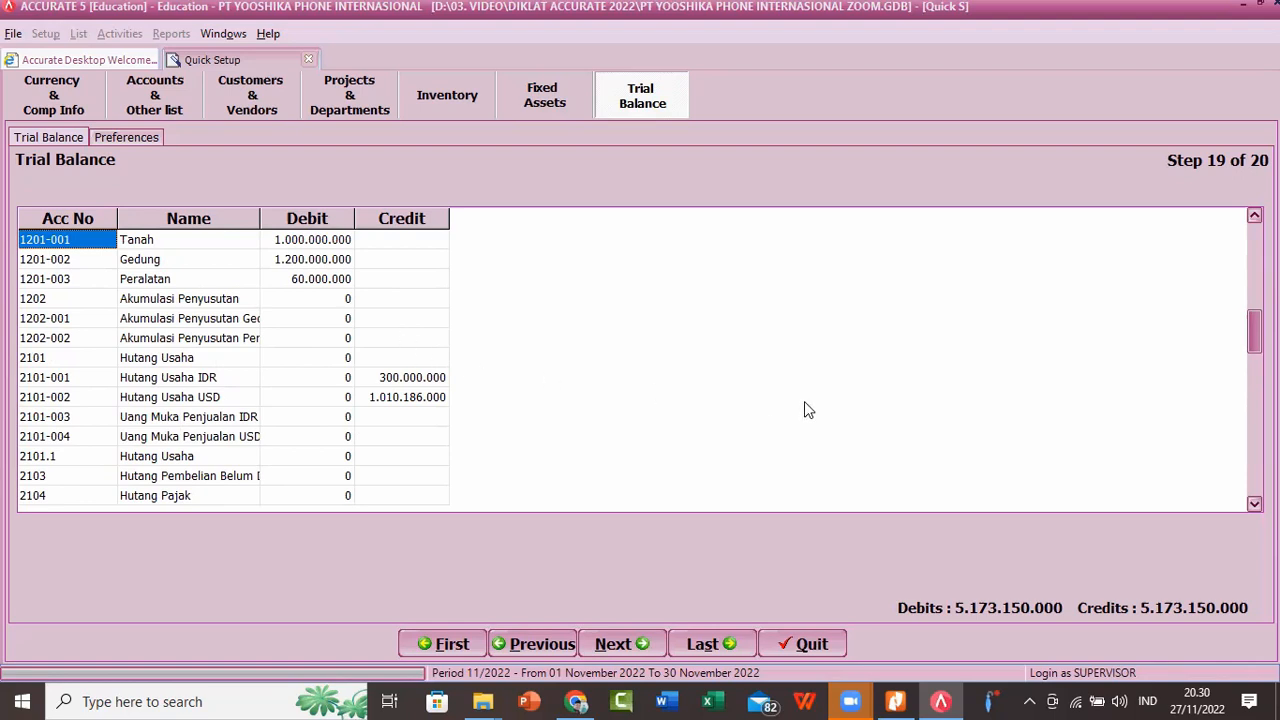
Step: Complete the Quick Setup from the Trial Balance step, leaving the company preferences as they are
{"action": "left_click", "coordinate": [611, 647]}
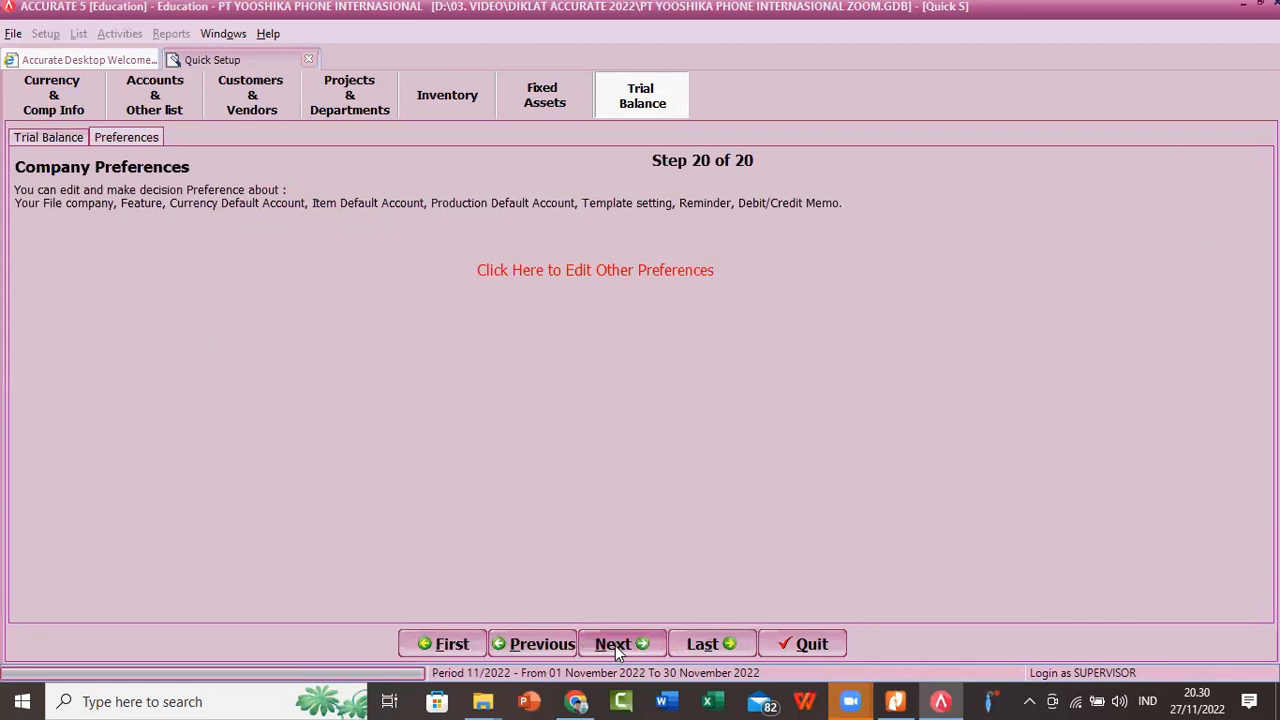
{"action": "left_click", "coordinate": [615, 644]}
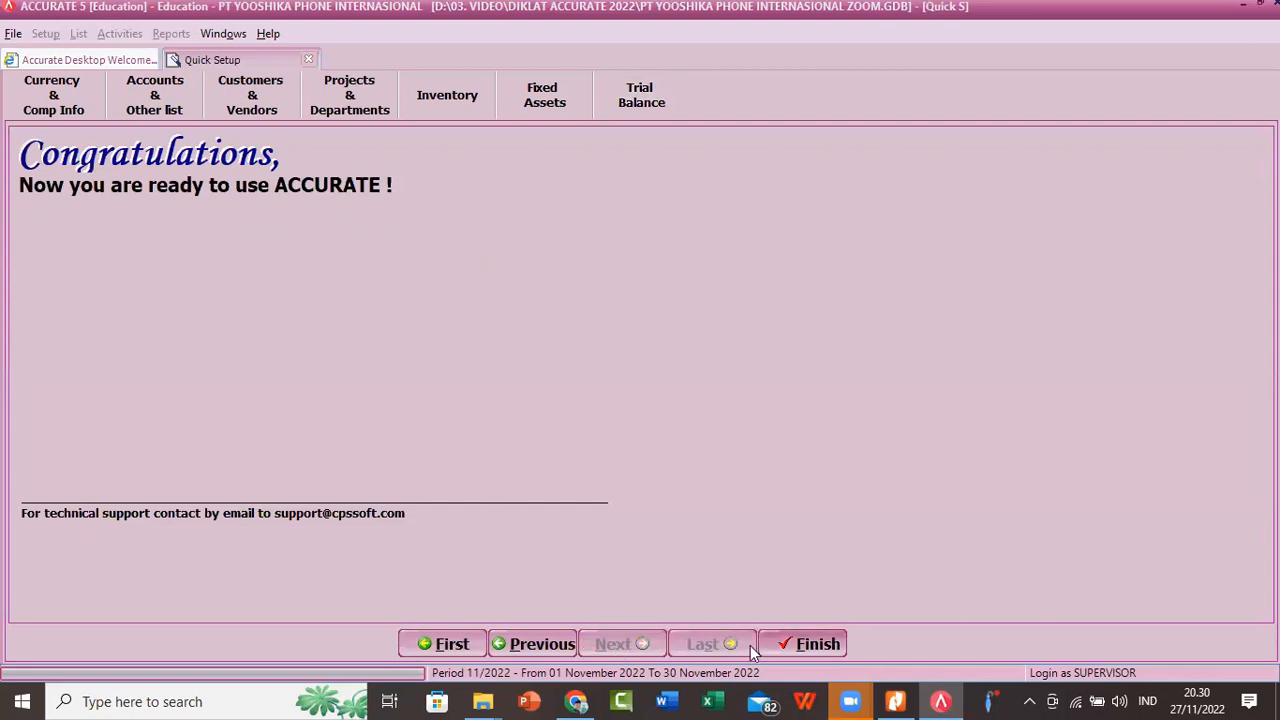
{"action": "left_click", "coordinate": [800, 643]}
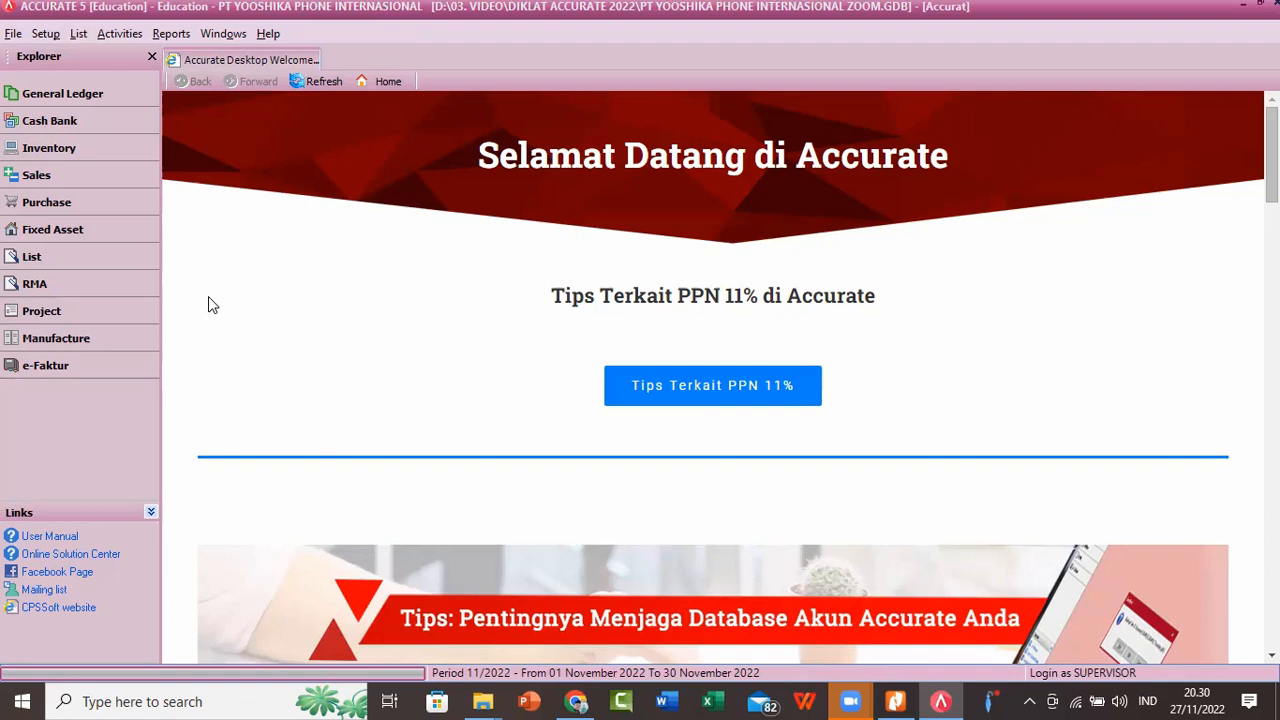
Step: Run the Period End process for June 2022
{"action": "left_click", "coordinate": [119, 38]}
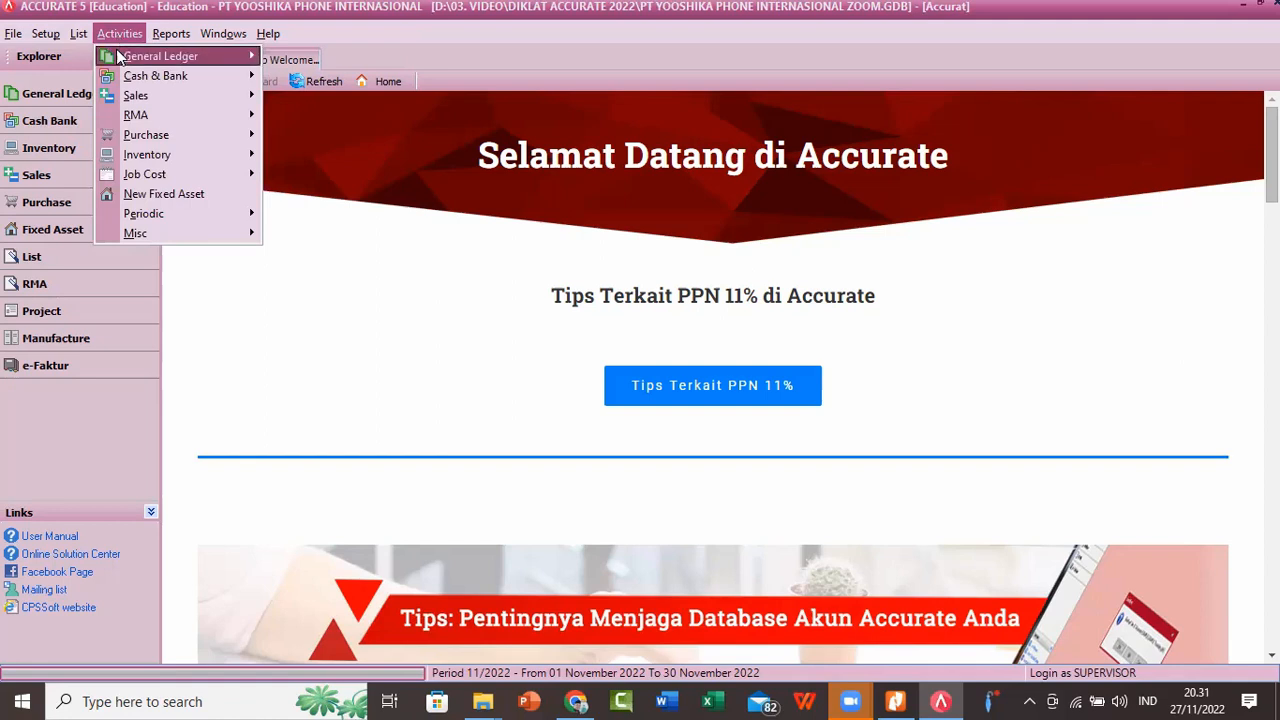
{"action": "mouse_move", "coordinate": [146, 218]}
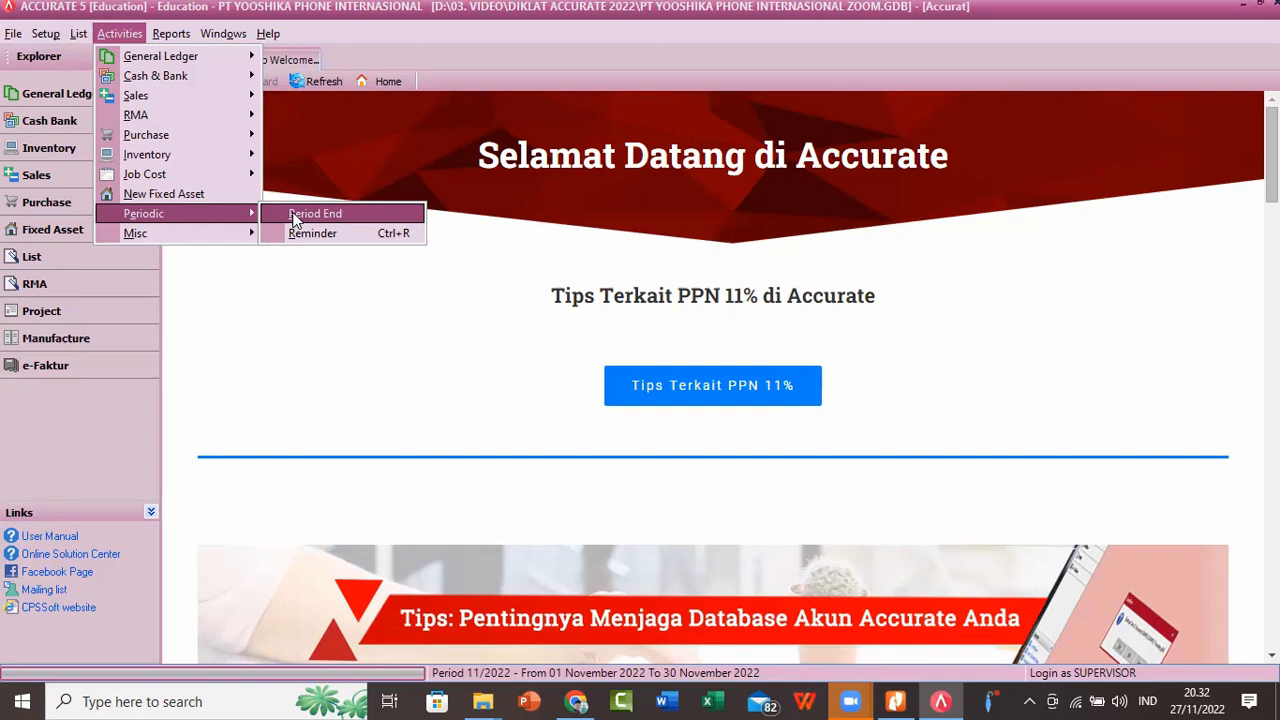
{"action": "left_click", "coordinate": [295, 215]}
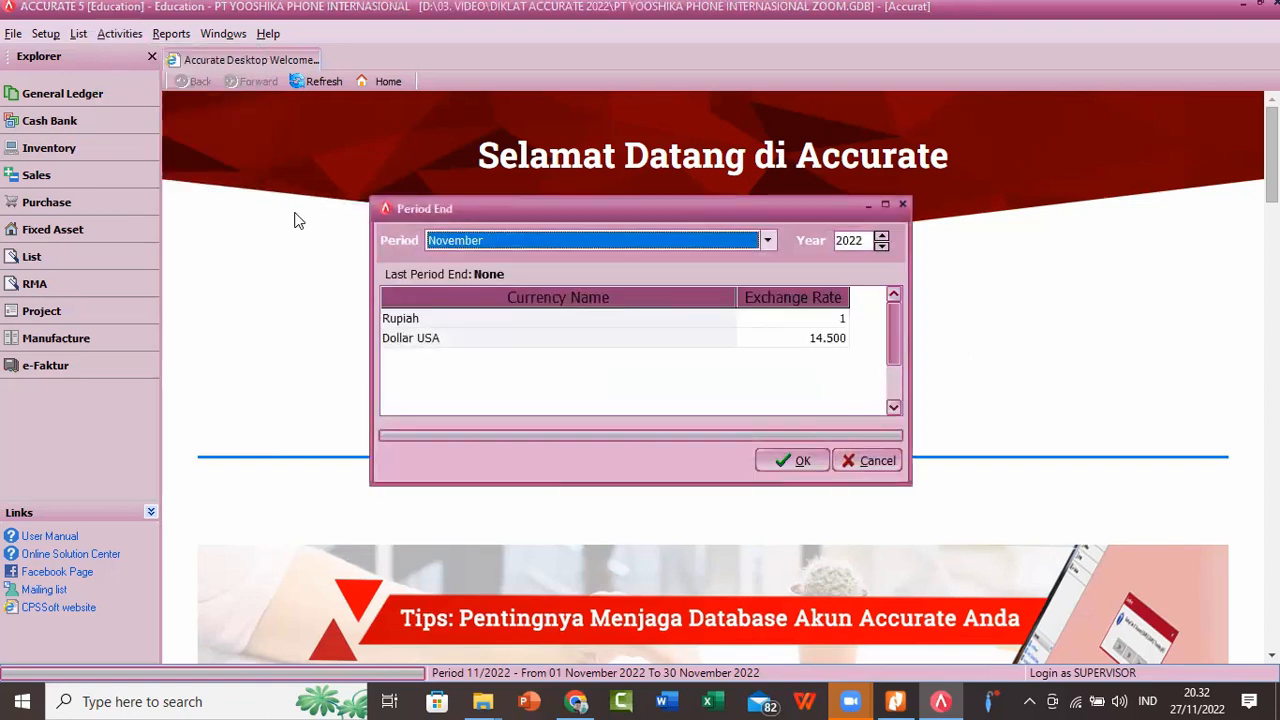
{"action": "left_click", "coordinate": [767, 240]}
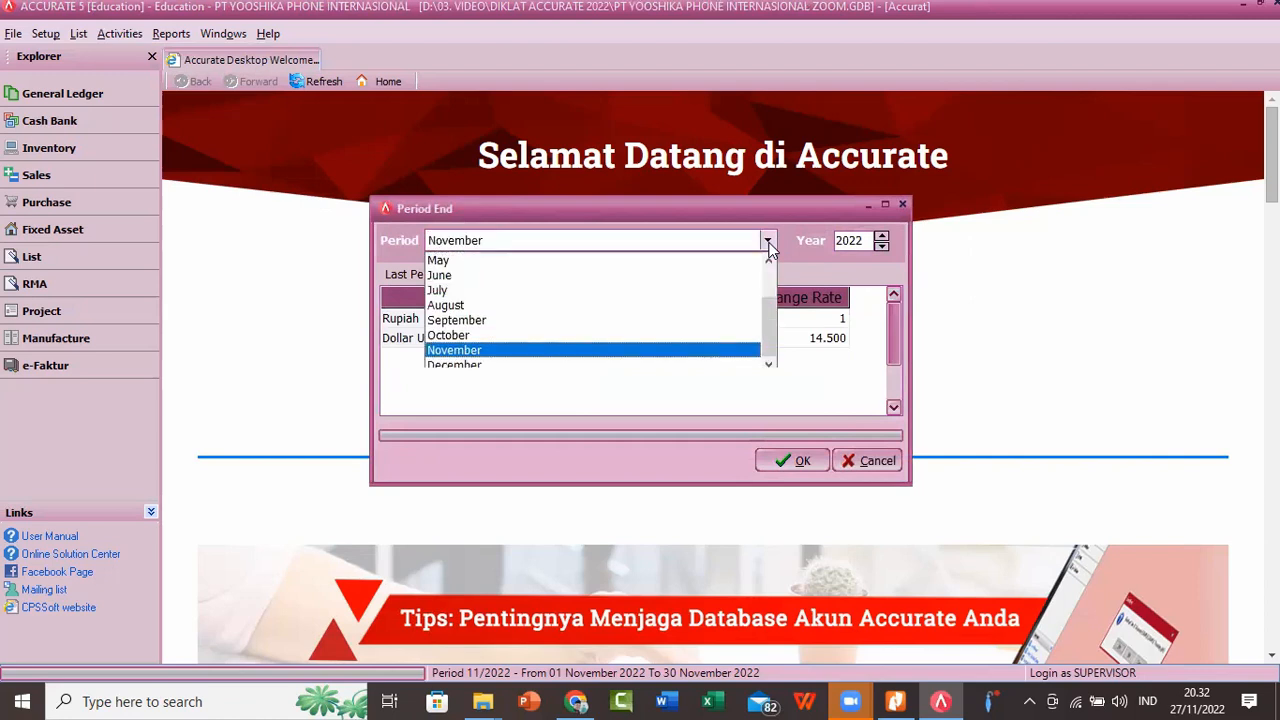
{"action": "left_click", "coordinate": [727, 277]}
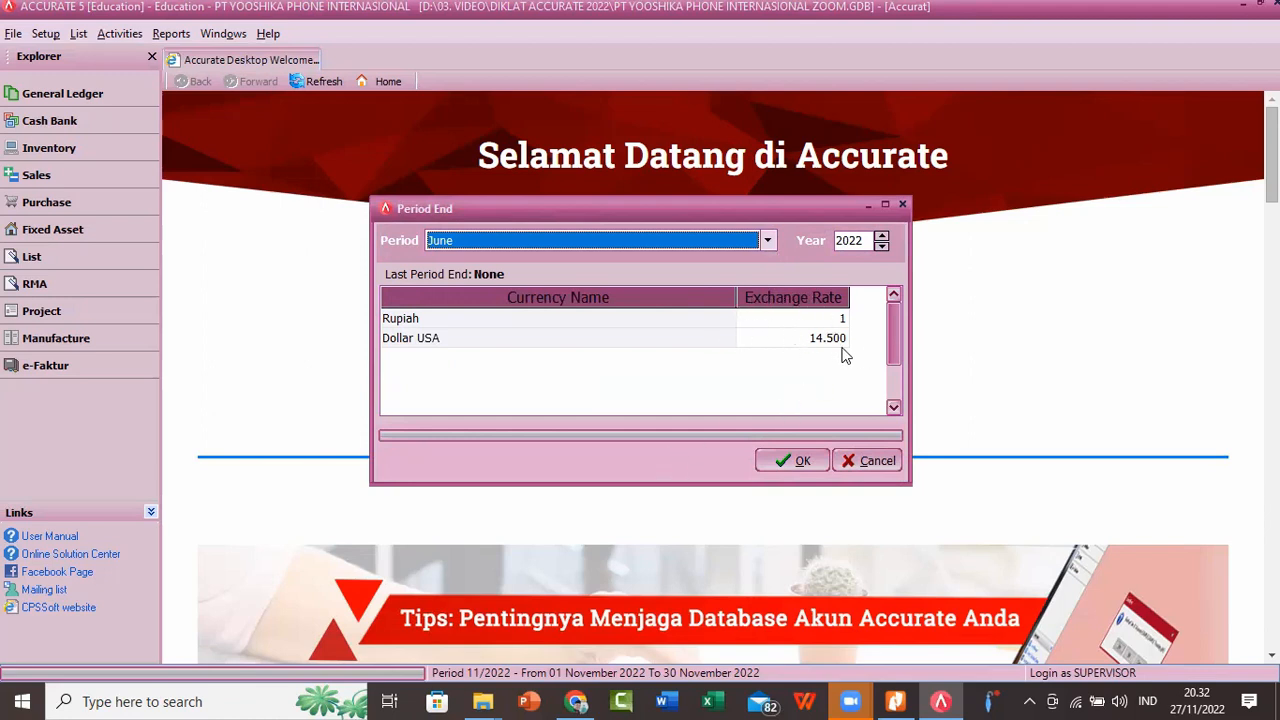
{"action": "left_click", "coordinate": [791, 461]}
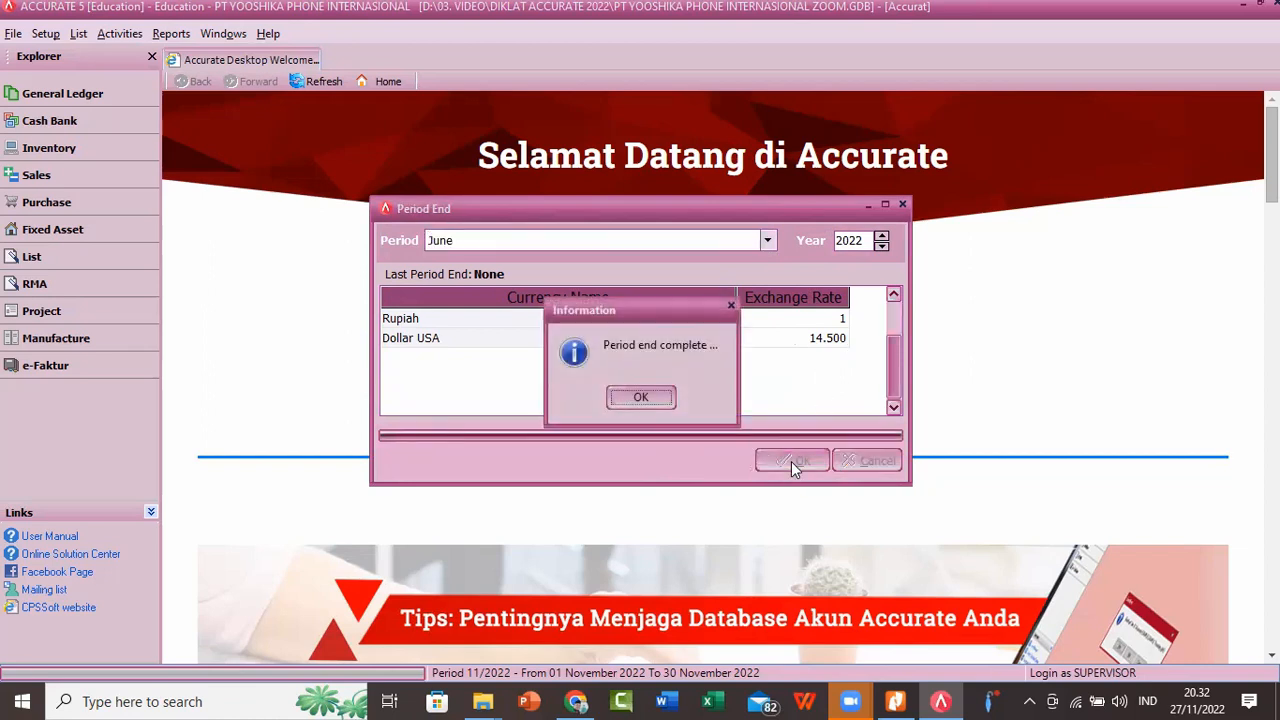
{"action": "left_click", "coordinate": [624, 396]}
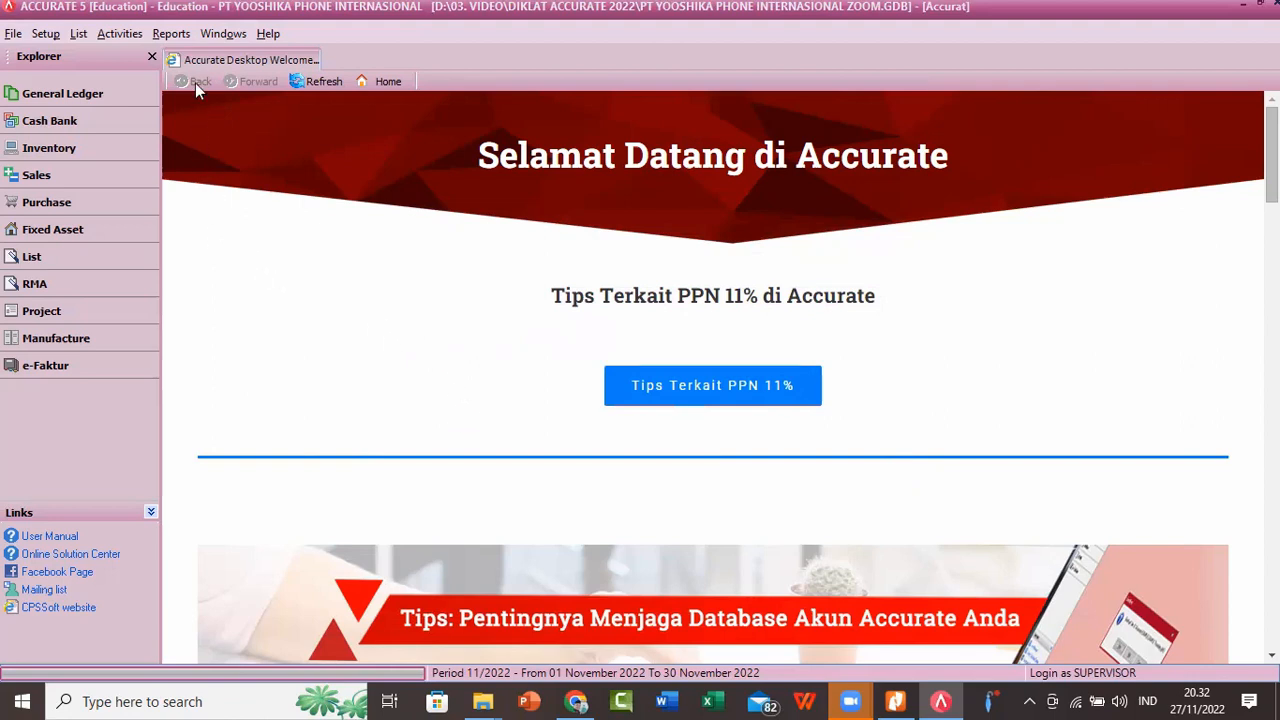
Step: Generate the Balance Sheet (Standard) from the Financial Statements reports as of 30/06/2022
{"action": "left_click", "coordinate": [172, 35]}
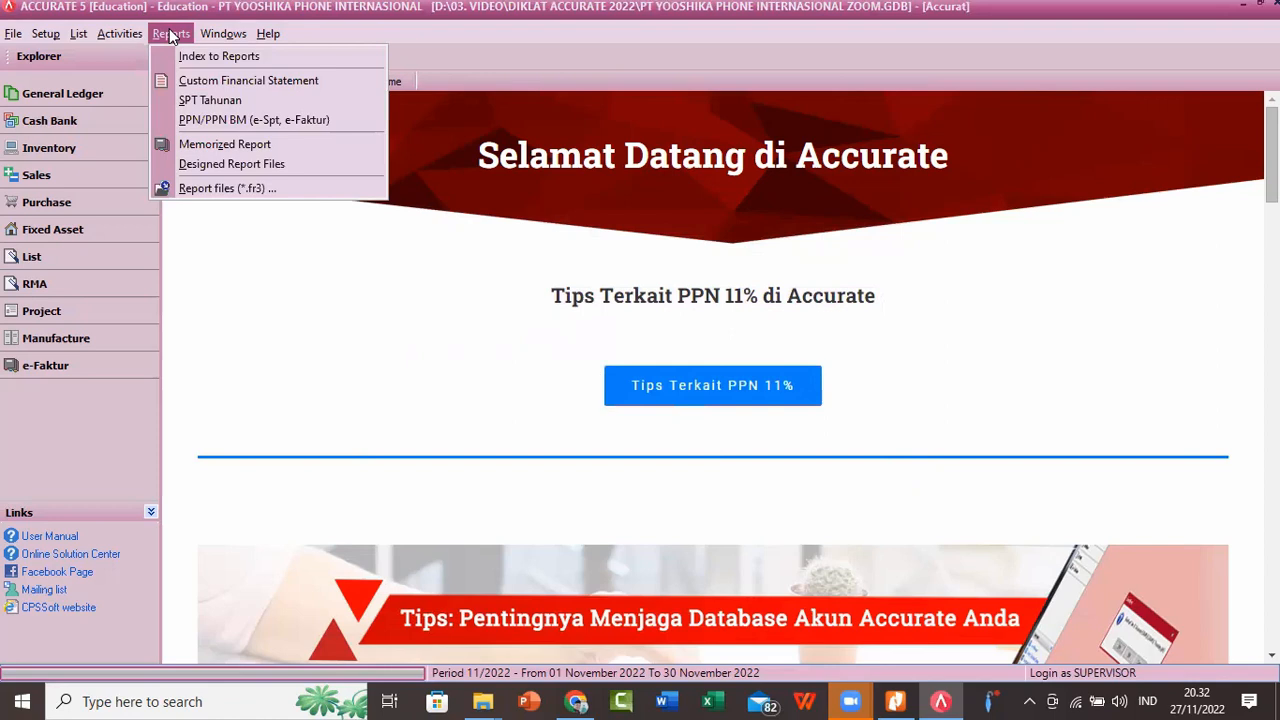
{"action": "left_click", "coordinate": [188, 57]}
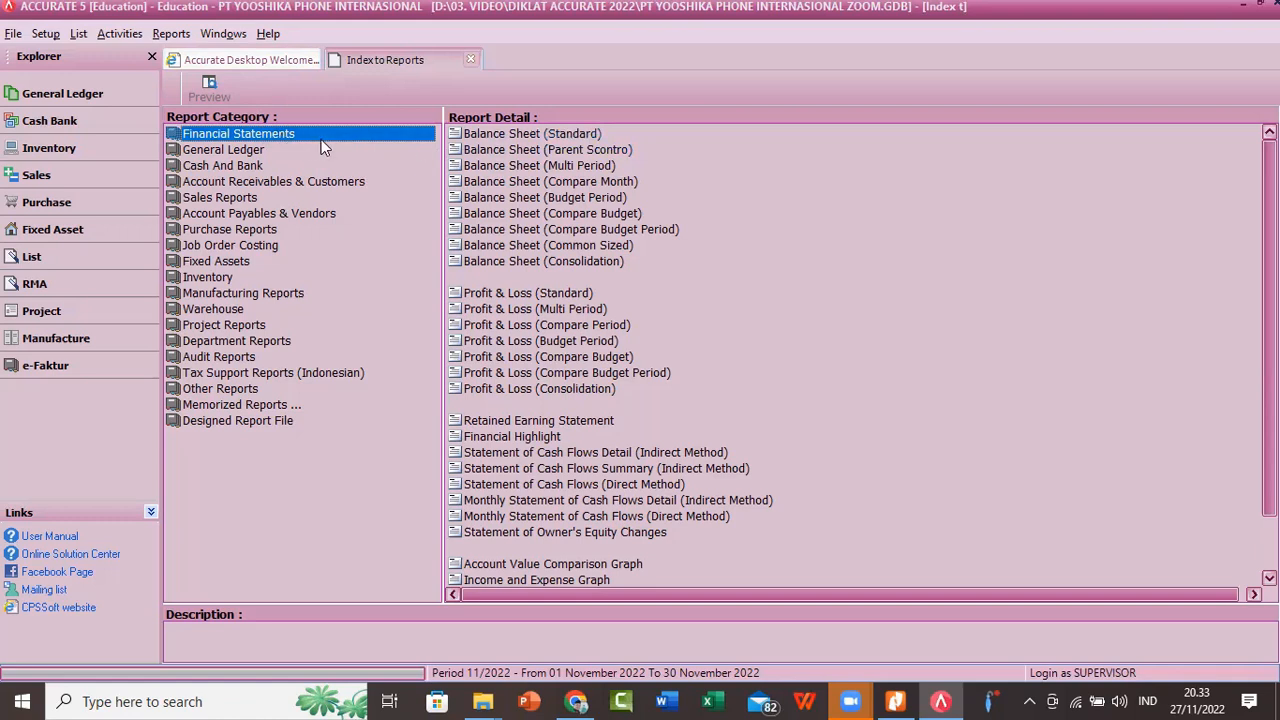
{"action": "left_click", "coordinate": [528, 137]}
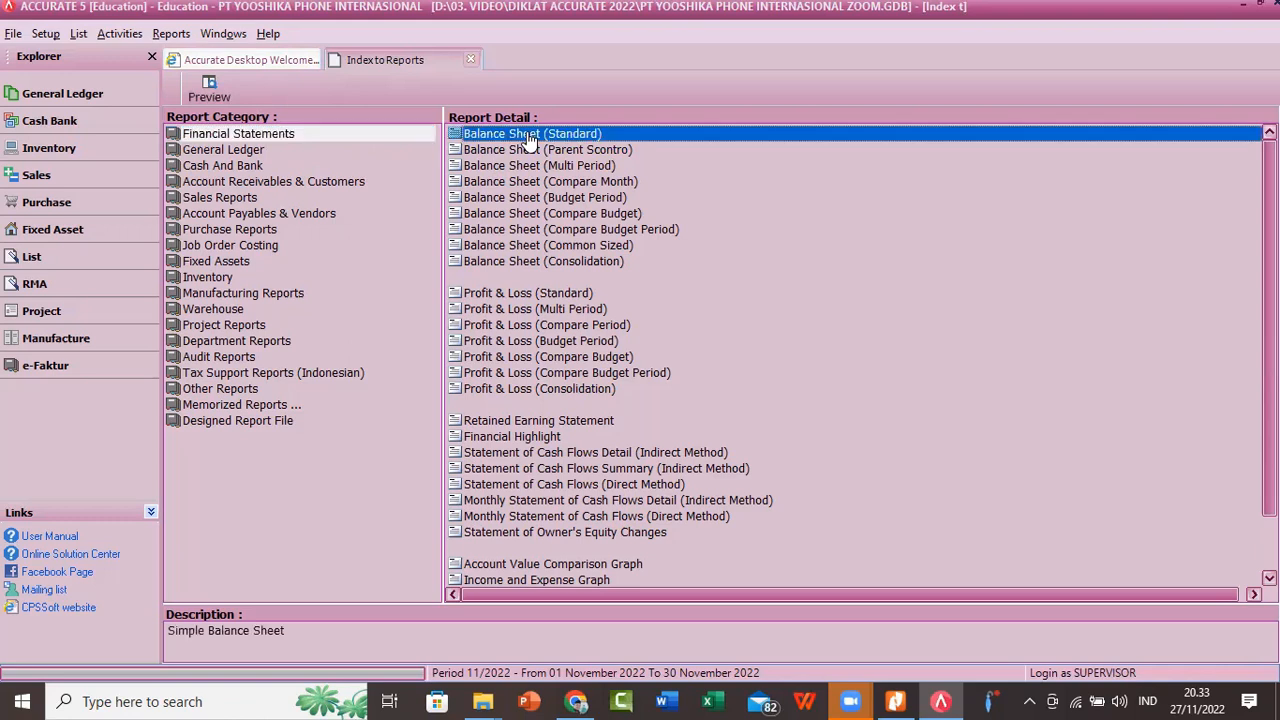
{"action": "double_click", "coordinate": [527, 133]}
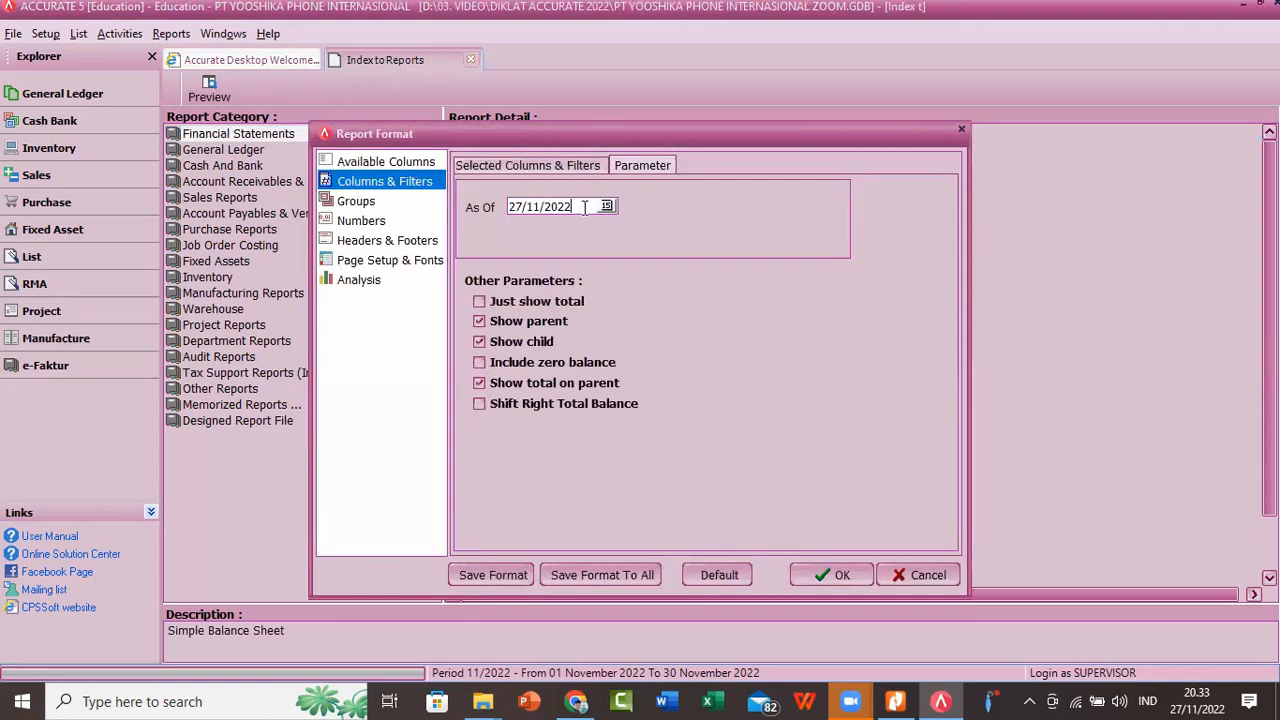
{"action": "left_click_drag", "start_coordinate": [583, 207], "coordinate": [508, 208]}
{"action": "type", "text": "30/06/2022"}
{"action": "left_click", "coordinate": [843, 576]}
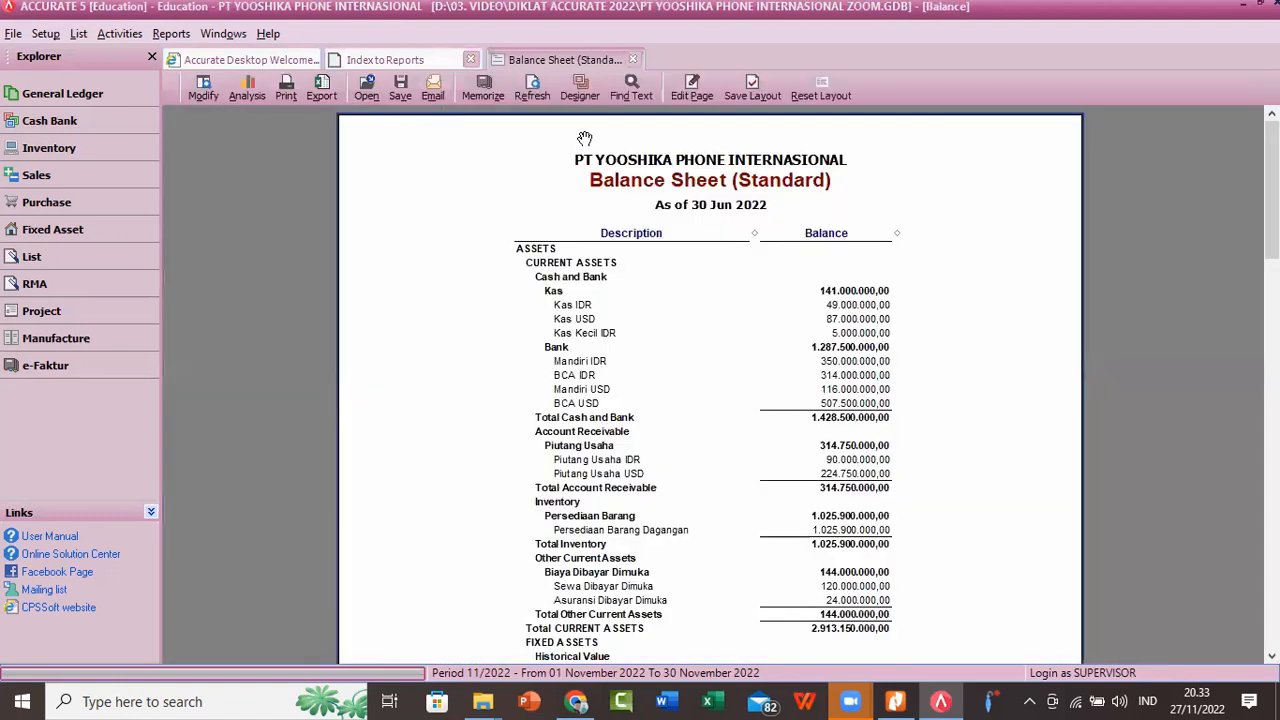
{"action": "right_click", "coordinate": [938, 160]}
{"action": "left_click", "coordinate": [960, 190]}
{"action": "left_click_drag", "start_coordinate": [1040, 353], "coordinate": [984, 250]}
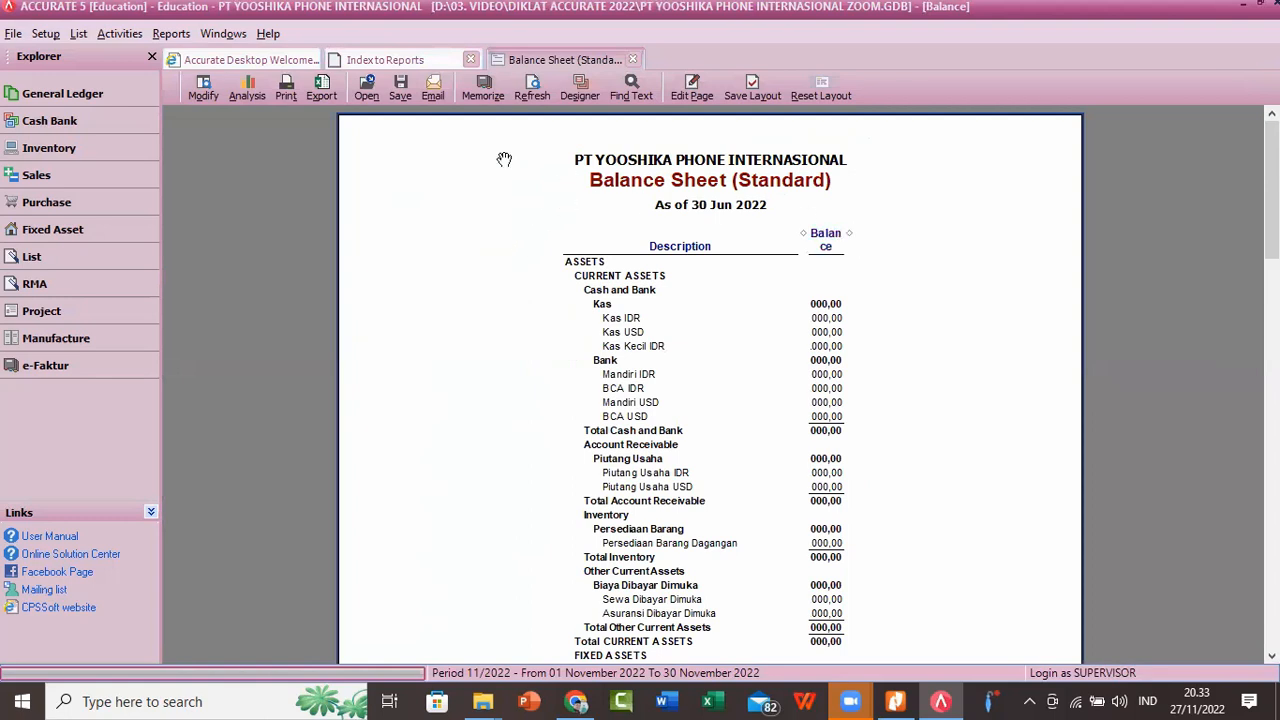
{"action": "left_click", "coordinate": [635, 60]}
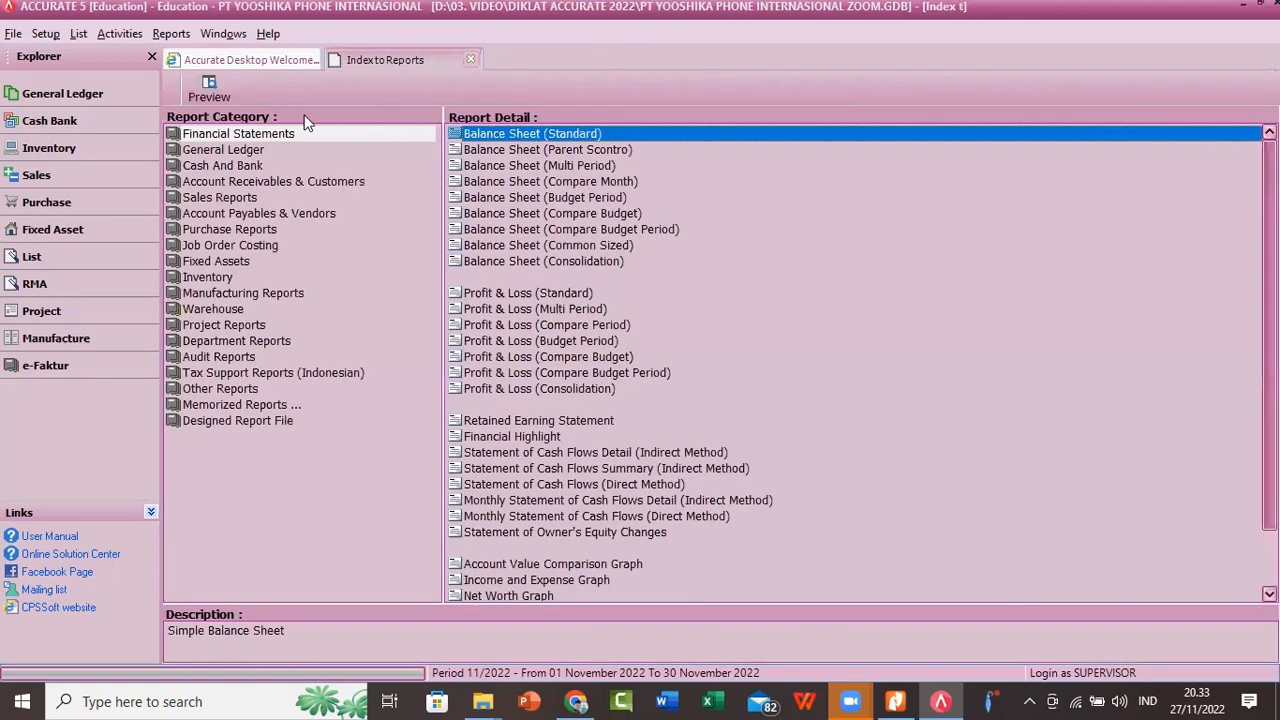
Step: Regenerate the Balance Sheet (Standard) with the As Of date set to 30/06/2022
{"action": "double_click", "coordinate": [557, 133]}
{"action": "left_click_drag", "start_coordinate": [534, 223], "coordinate": [349, 263]}
{"action": "type", "text": "30/06/2022"}
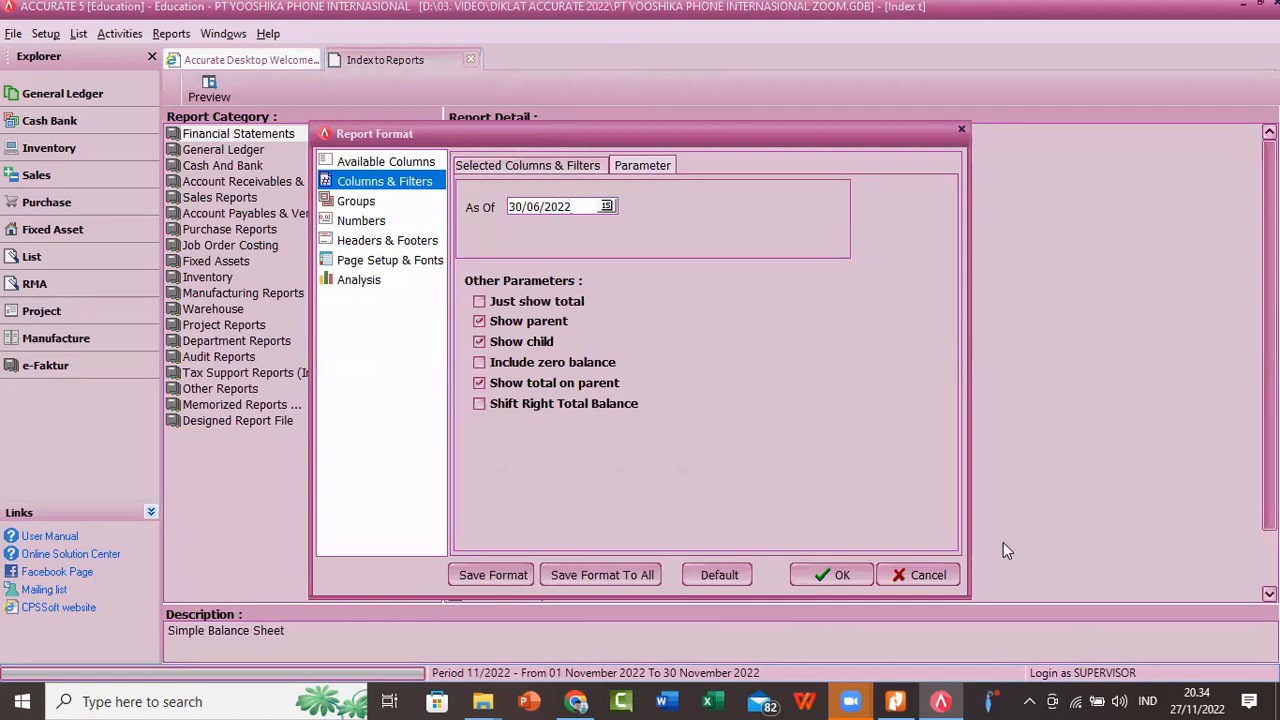
{"action": "left_click", "coordinate": [836, 566]}
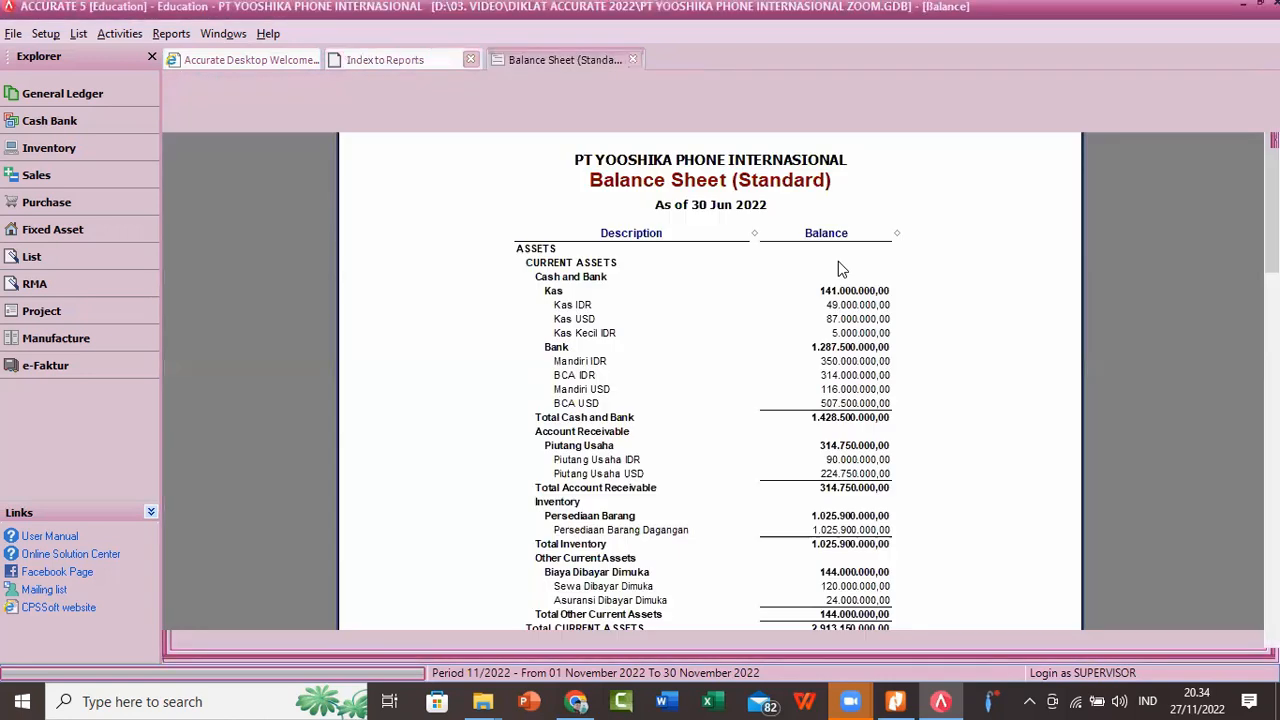
Step: Examine the balance sheet from current assets and accumulated depreciation through liabilities to equities, comparing total assets with total liabilities and equities
{"action": "right_click", "coordinate": [977, 226]}
{"action": "left_click", "coordinate": [998, 255]}
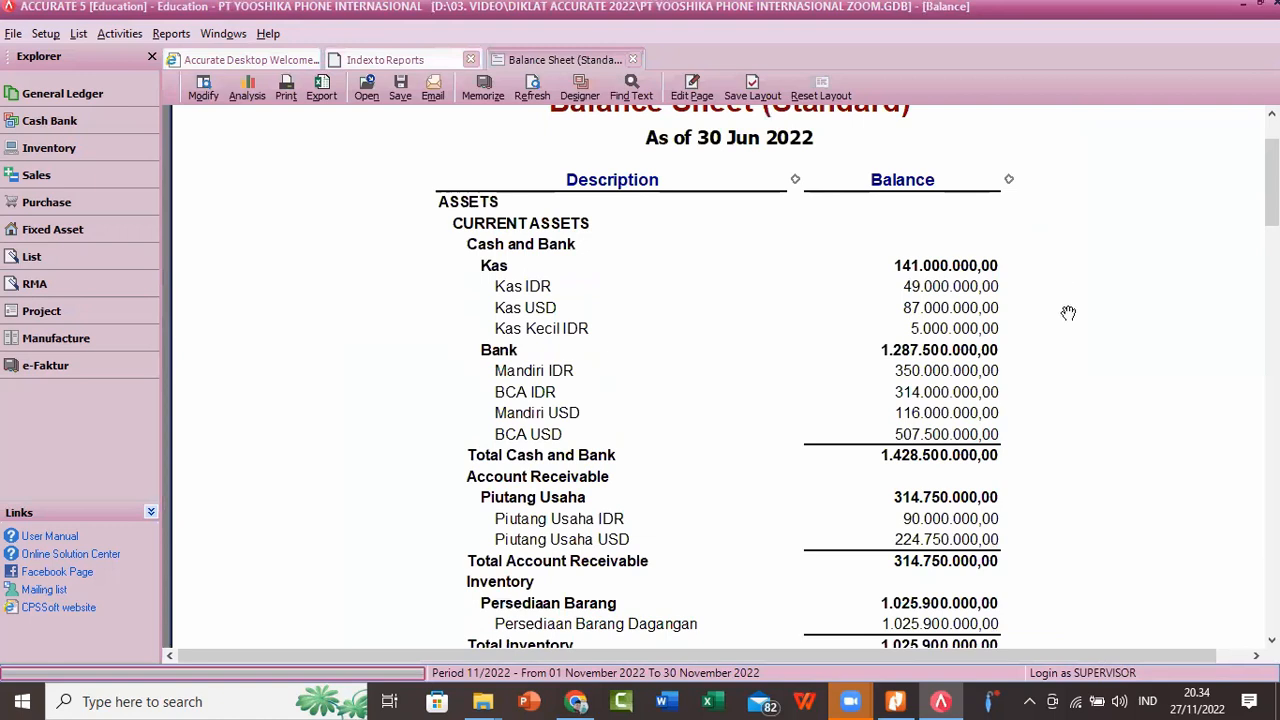
{"action": "scroll", "coordinate": [1070, 320], "scroll_direction": "down", "scroll_amount": 1}
{"action": "scroll", "coordinate": [1070, 320], "scroll_direction": "down", "scroll_amount": 1}
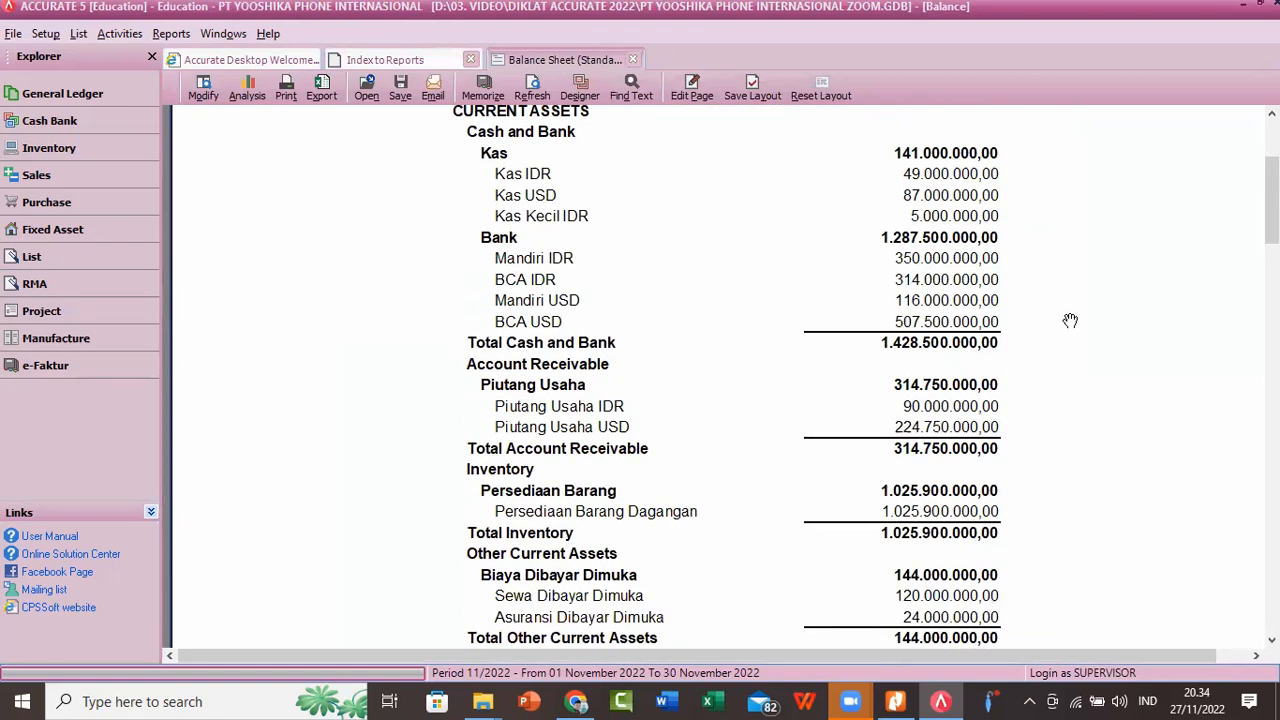
{"action": "scroll", "coordinate": [1070, 320], "scroll_direction": "down", "scroll_amount": 2}
{"action": "scroll", "coordinate": [1070, 320], "scroll_direction": "down", "scroll_amount": 3}
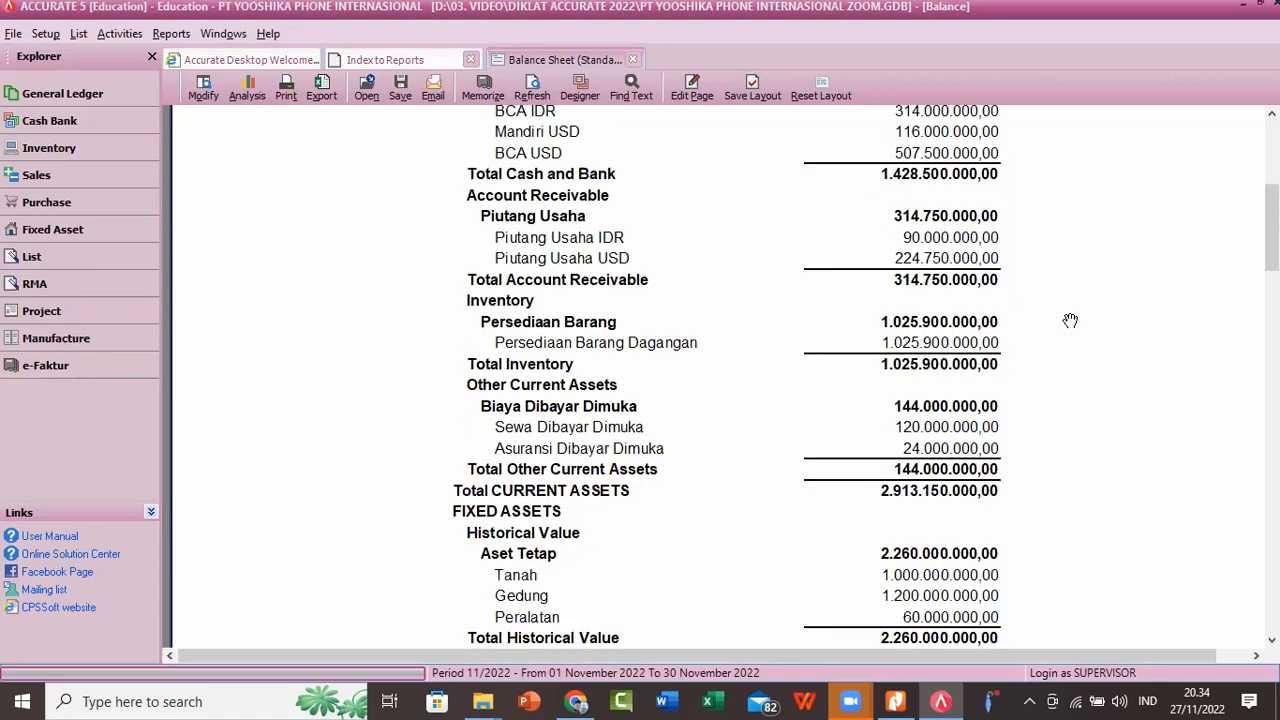
{"action": "scroll", "coordinate": [1070, 320], "scroll_direction": "down", "scroll_amount": 3}
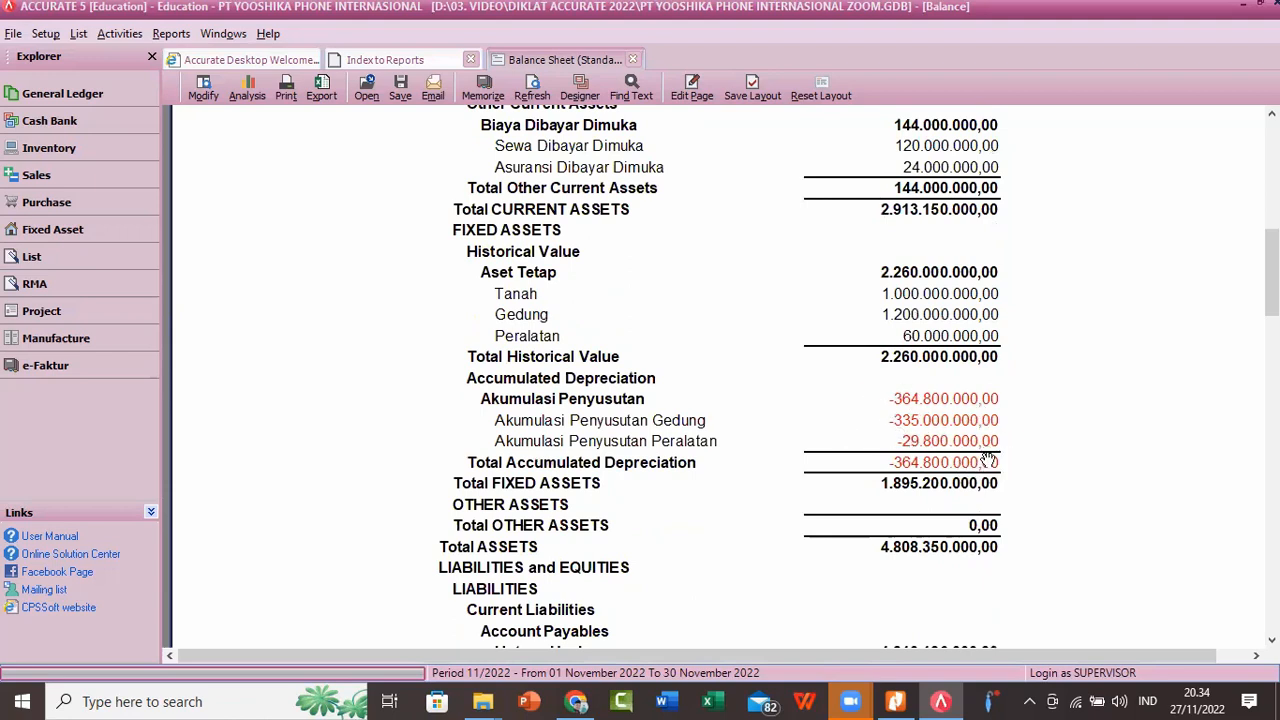
{"action": "scroll", "coordinate": [1008, 405], "scroll_direction": "down", "scroll_amount": 1}
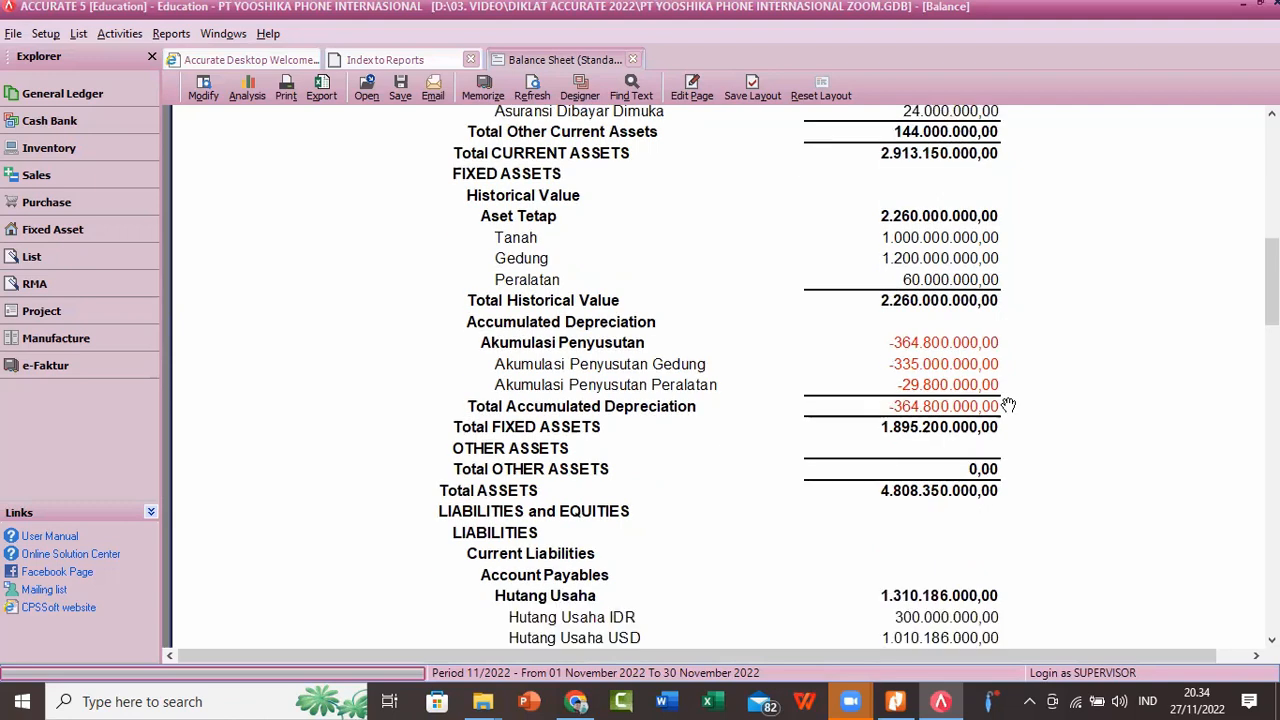
{"action": "scroll", "coordinate": [1008, 405], "scroll_direction": "down", "scroll_amount": 1}
{"action": "scroll", "coordinate": [1008, 405], "scroll_direction": "down", "scroll_amount": 5}
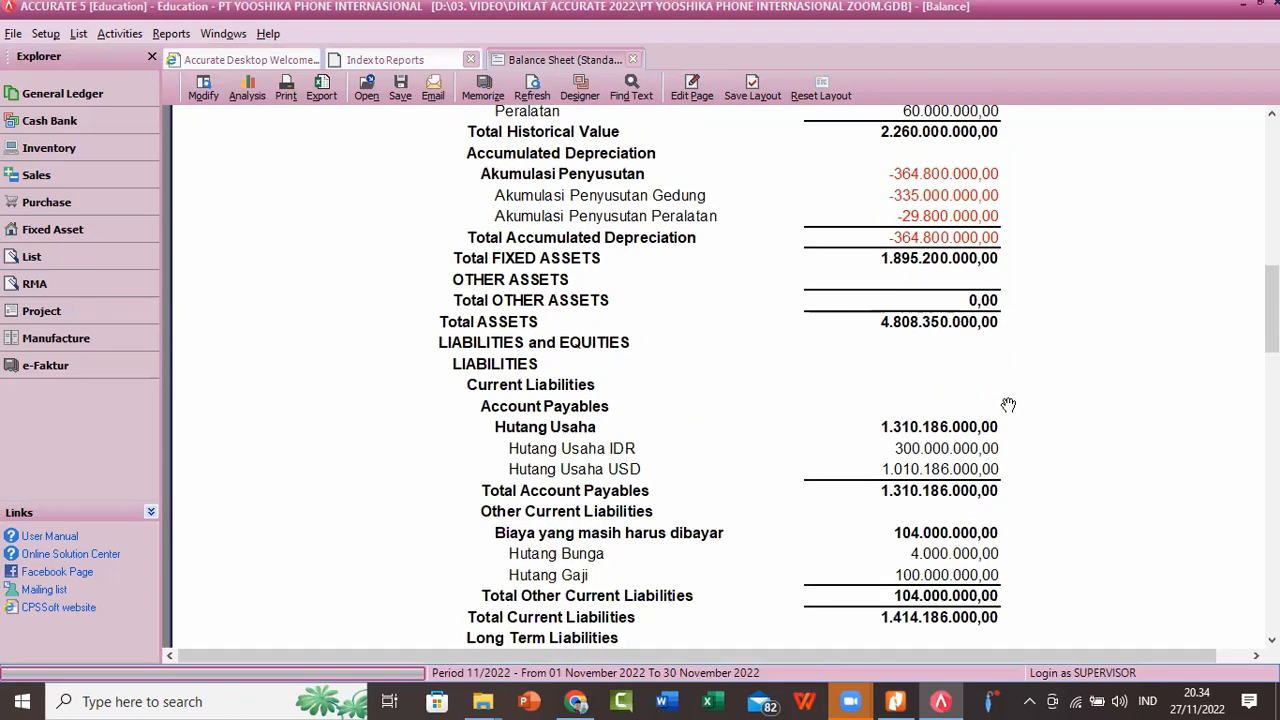
{"action": "scroll", "coordinate": [1010, 400], "scroll_direction": "down", "scroll_amount": 7}
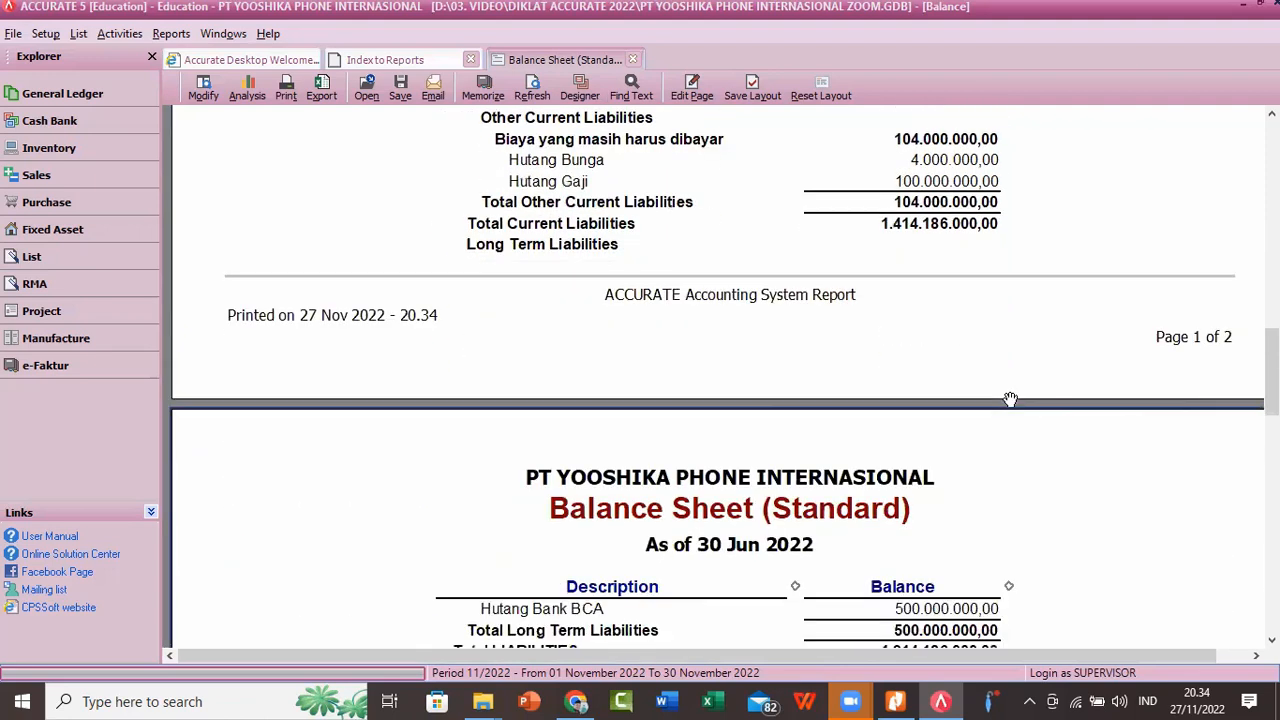
{"action": "scroll", "coordinate": [1012, 391], "scroll_direction": "down", "scroll_amount": 3}
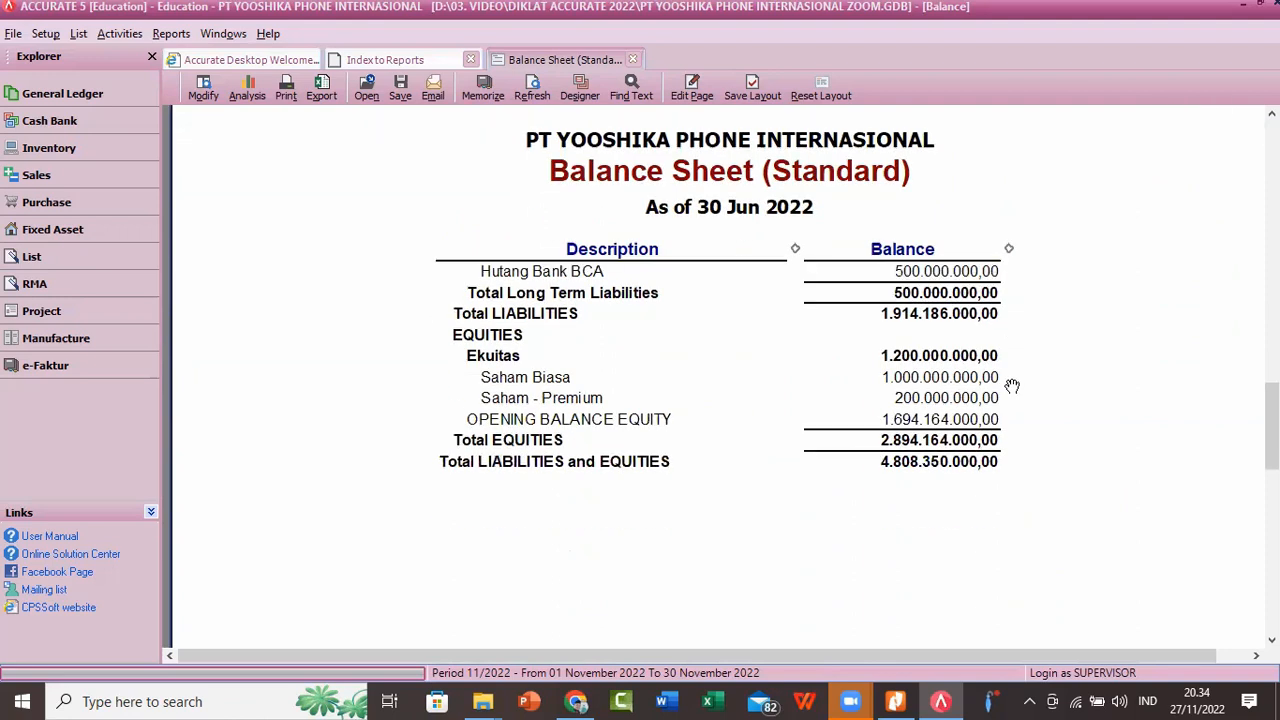
{"action": "scroll", "coordinate": [1012, 386], "scroll_direction": "down", "scroll_amount": 1}
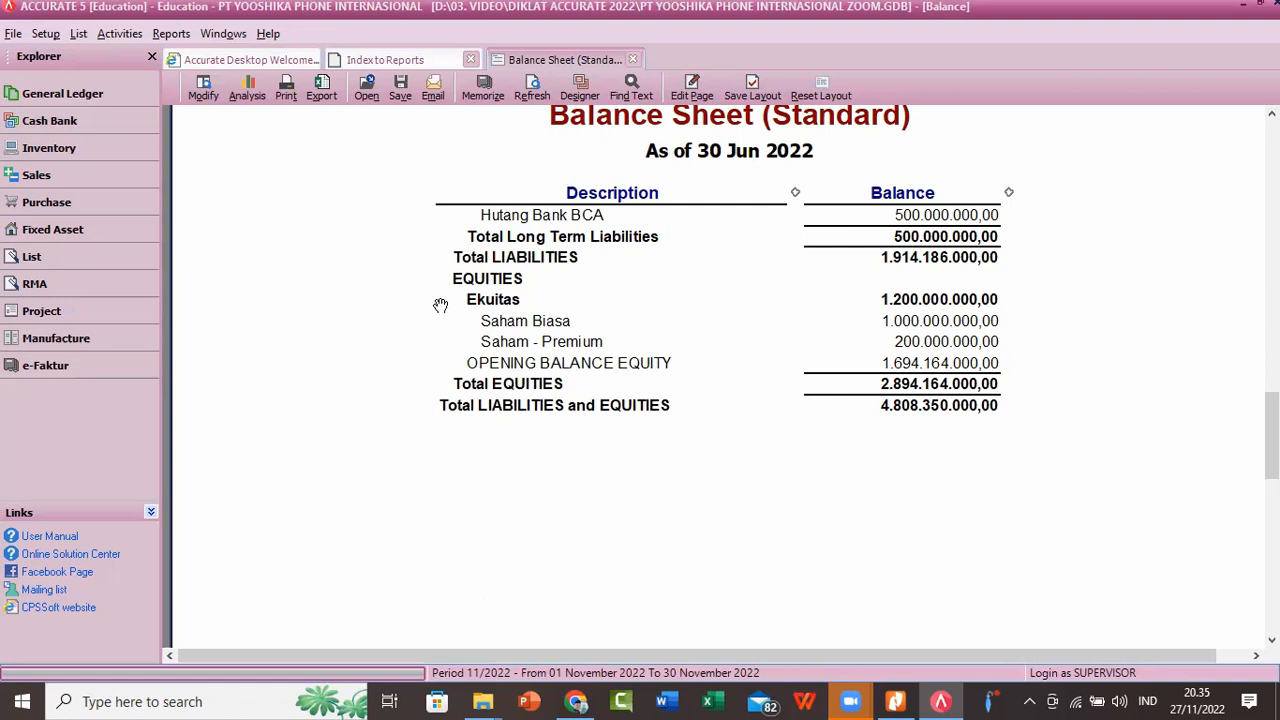
Step: Start a new general ledger Journal Voucher and date it 30/03/2022
{"action": "left_click", "coordinate": [111, 35]}
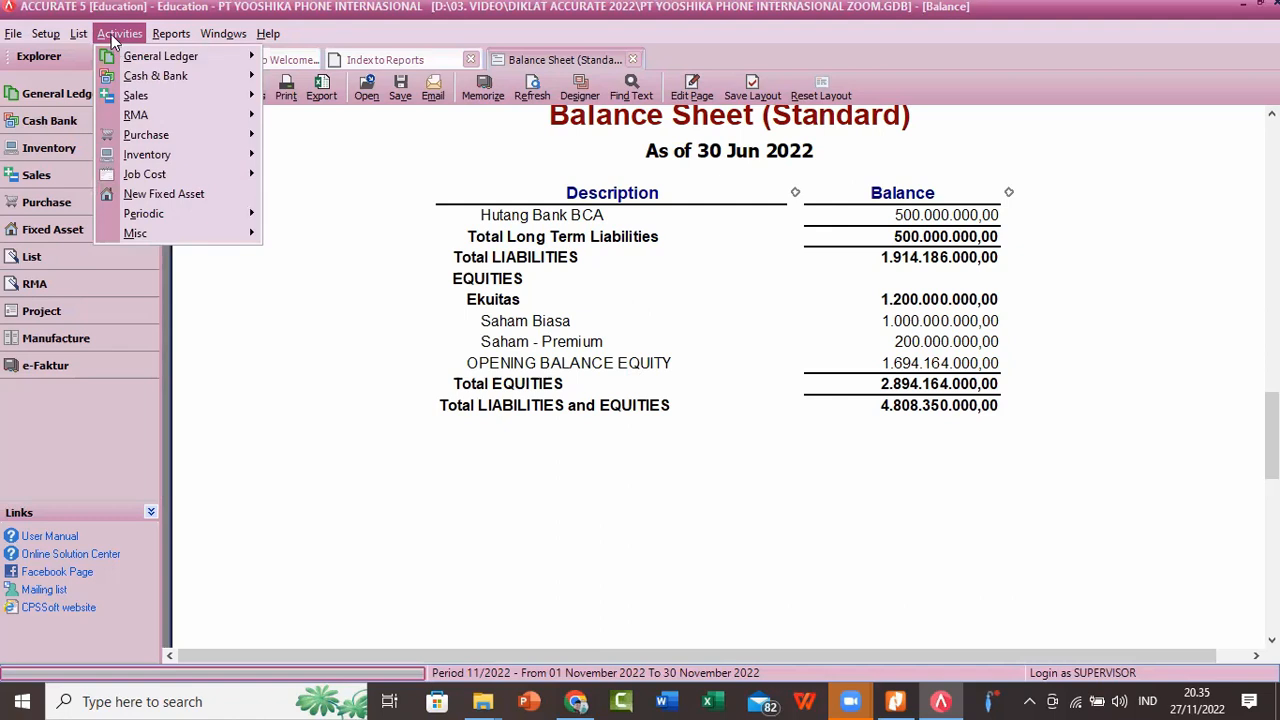
{"action": "mouse_move", "coordinate": [122, 58]}
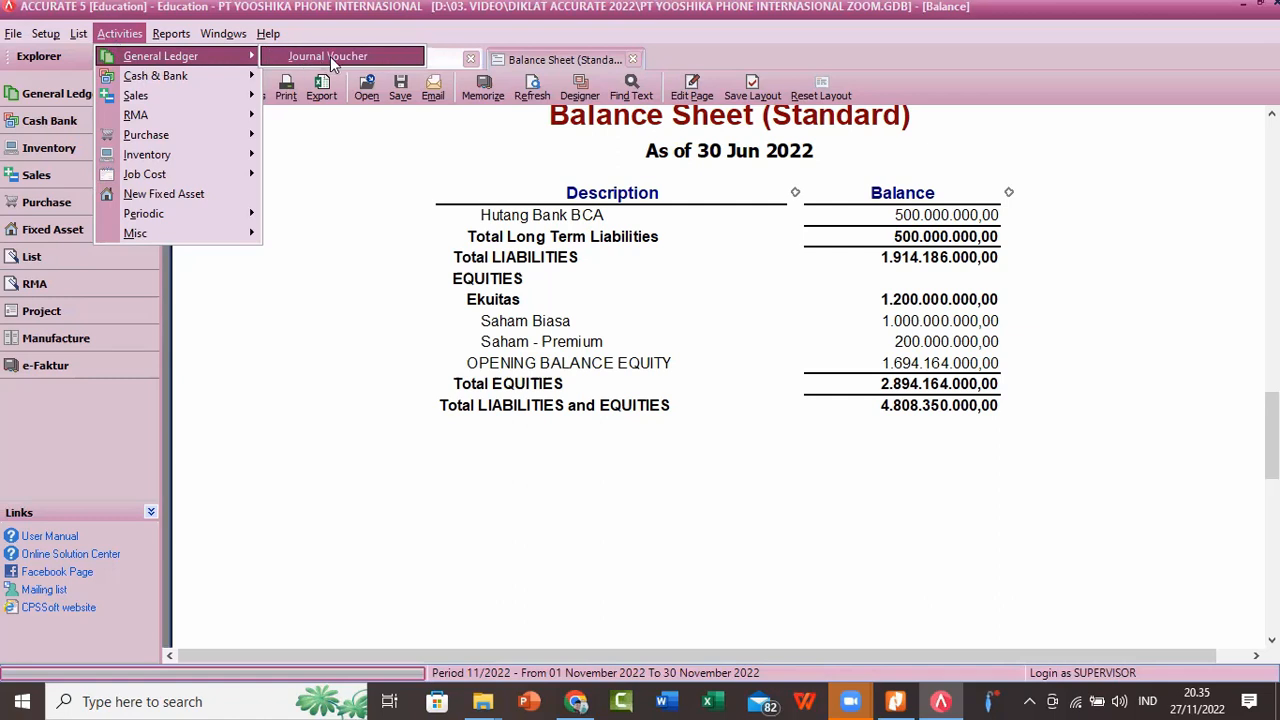
{"action": "left_click", "coordinate": [333, 60]}
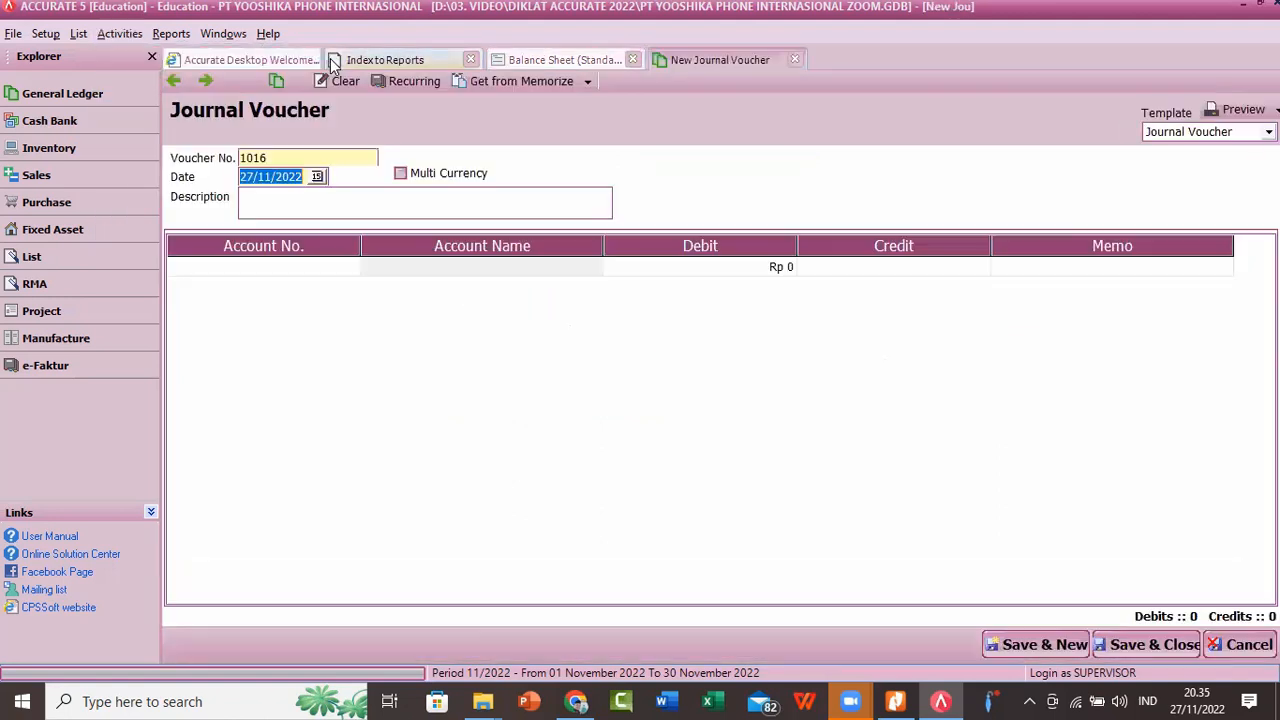
{"action": "left_click", "coordinate": [563, 59]}
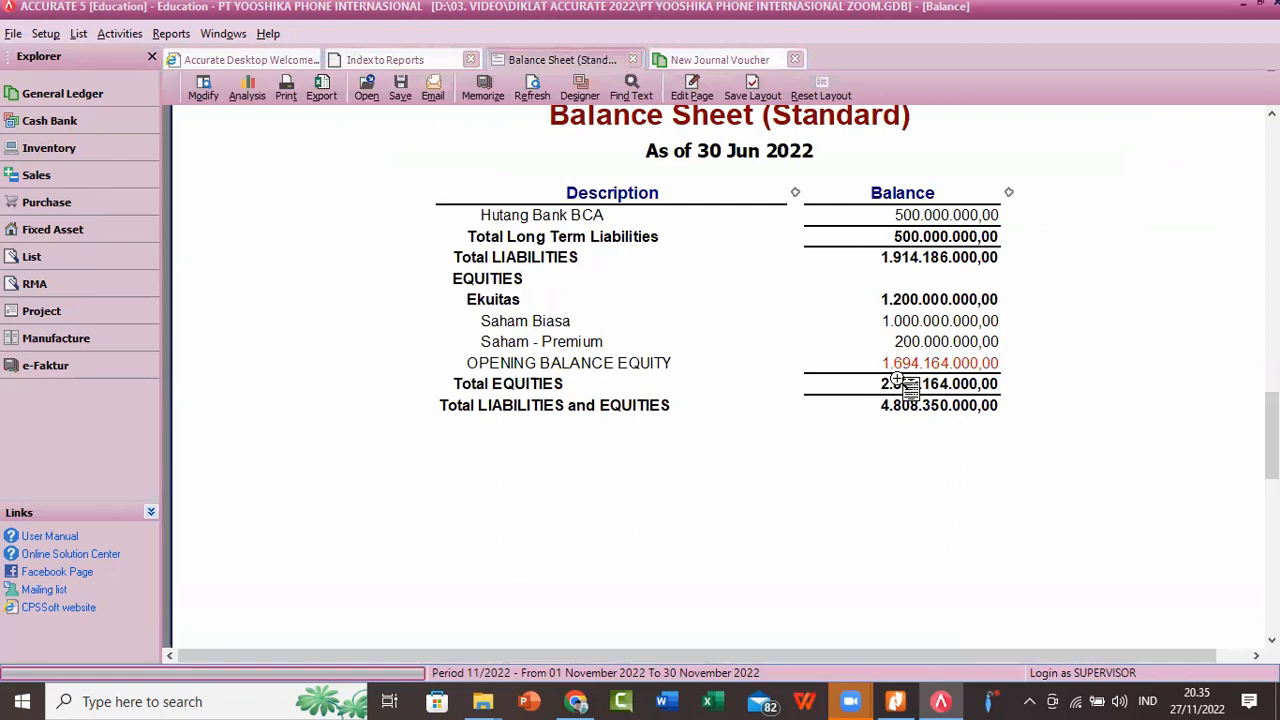
{"action": "left_click", "coordinate": [700, 62]}
{"action": "type", "text": "30/03/2022"}
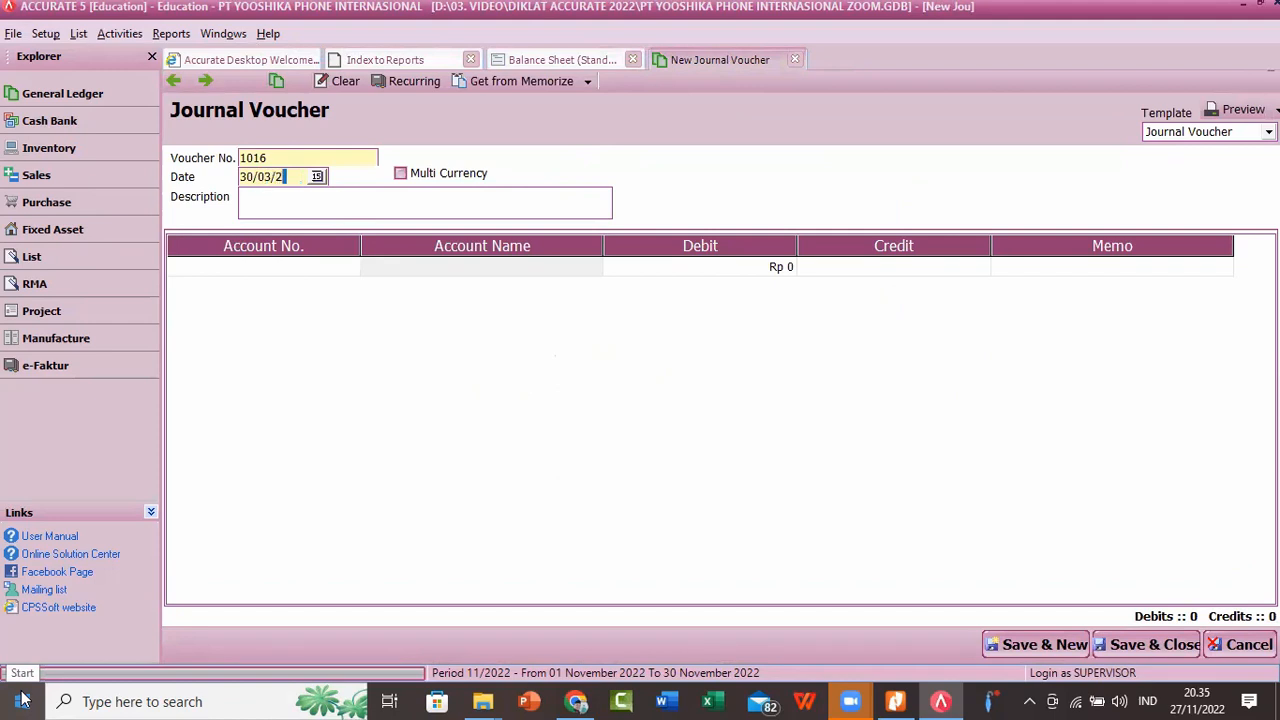
Step: Enter "AJP - OBE" as the journal voucher's description
{"action": "left_click", "coordinate": [401, 204]}
{"action": "type", "text": "ajp"}
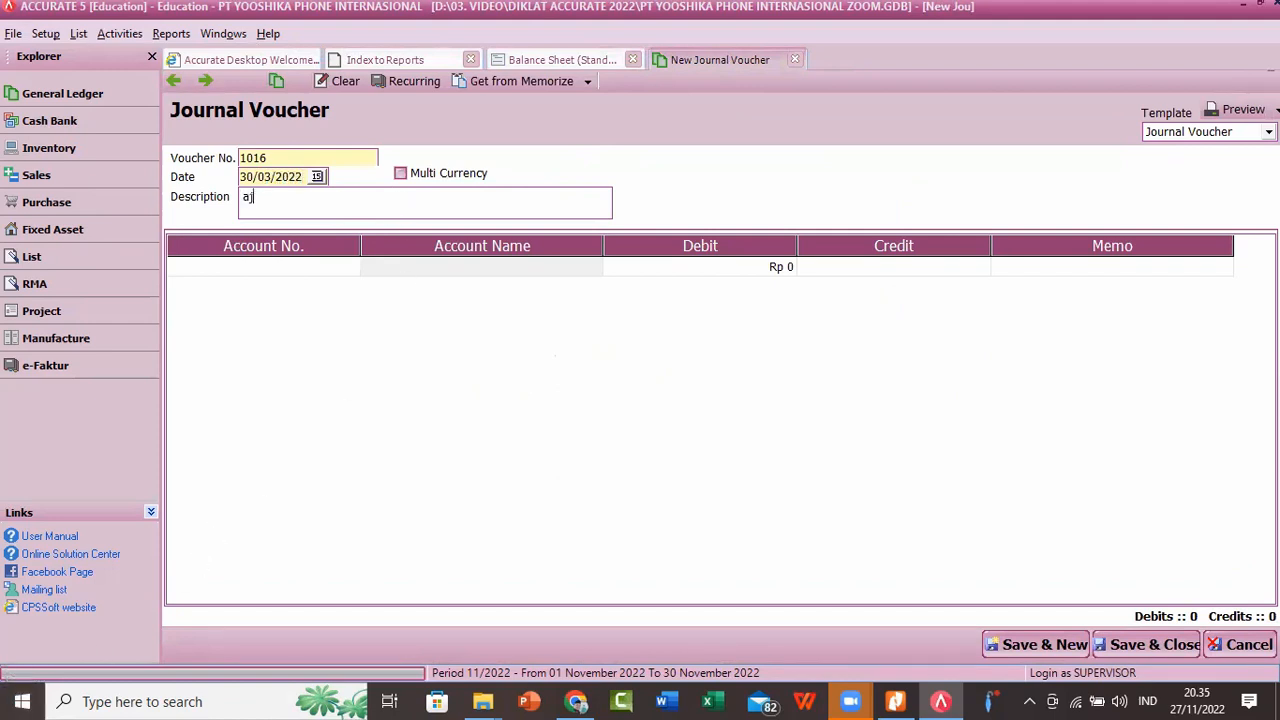
{"action": "key", "text": "BackSpace"}
{"action": "key", "text": "BackSpace"}
{"action": "type", "text": "AJP - OBE"}
{"action": "left_click", "coordinate": [330, 267]}
{"action": "left_click", "coordinate": [560, 60]}
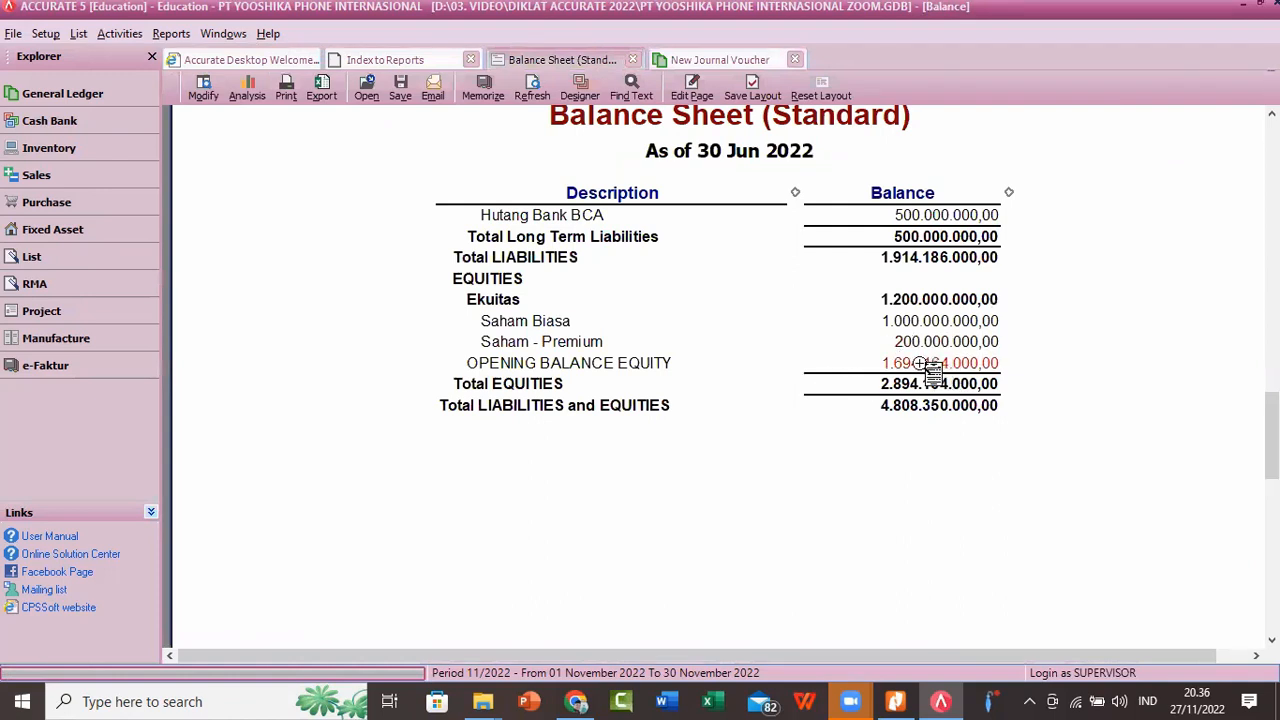
{"action": "left_click", "coordinate": [700, 60]}
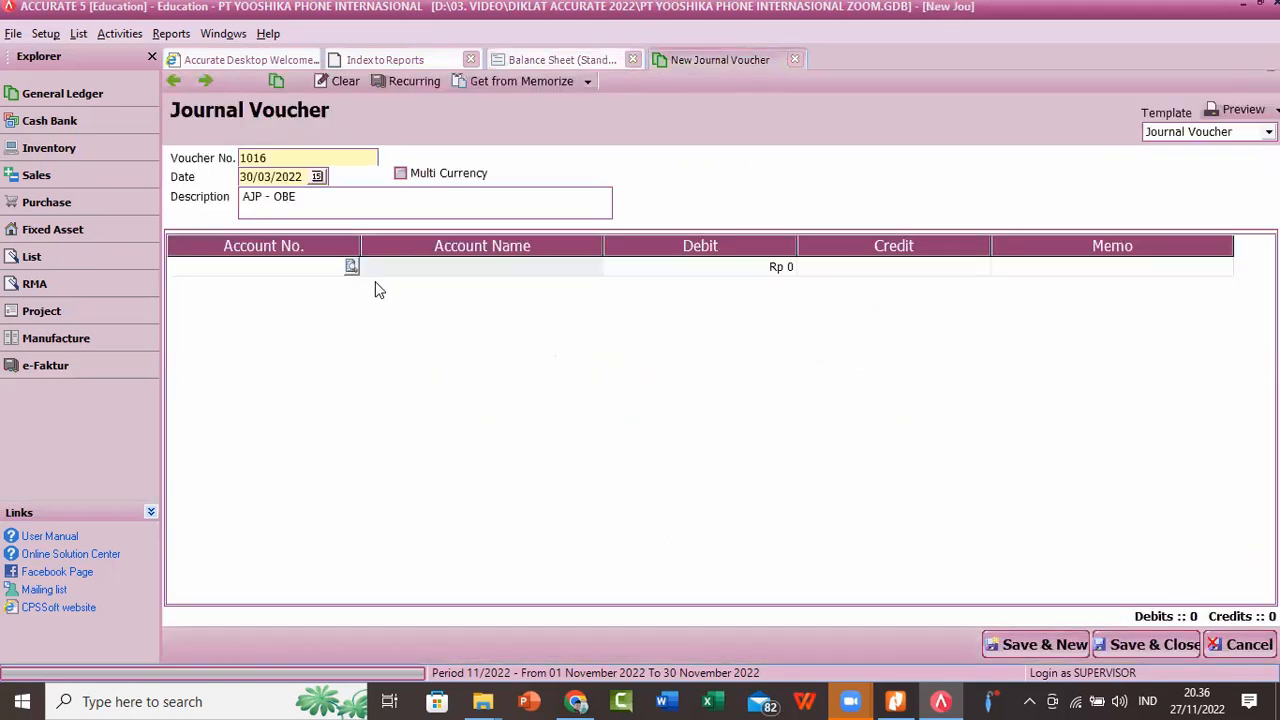
{"action": "type", "text": "O"}
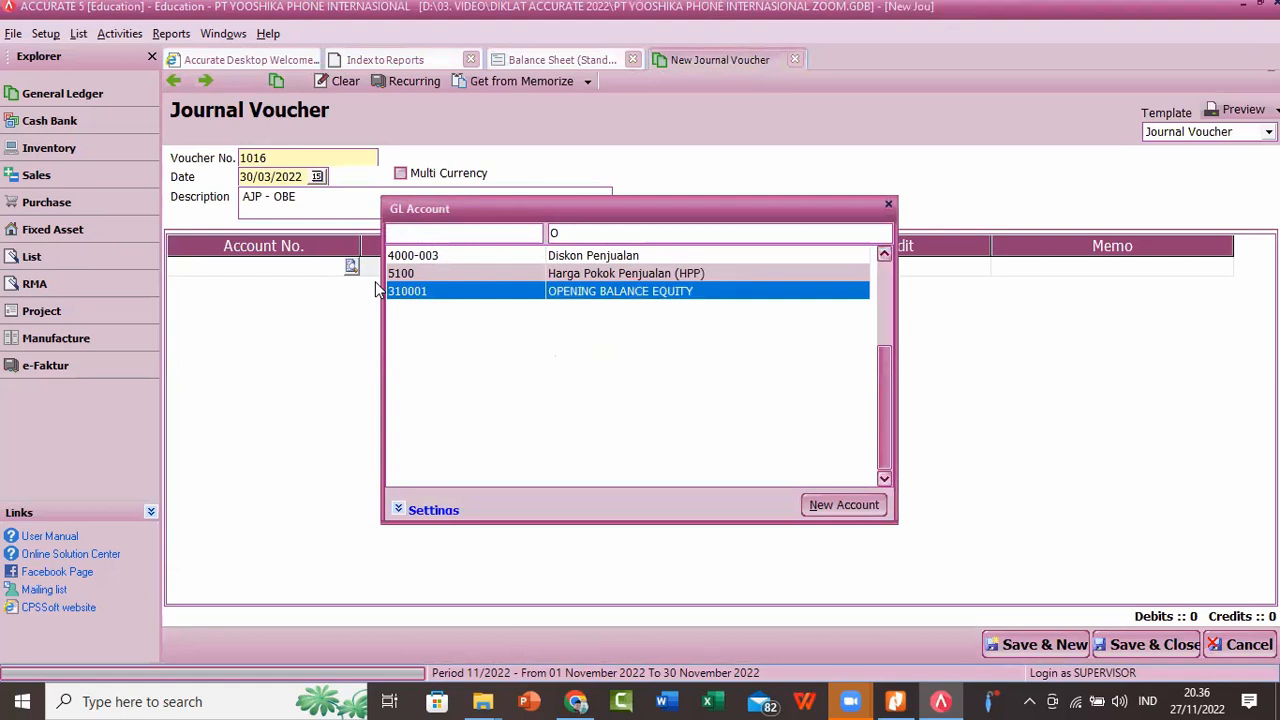
{"action": "key", "text": "Return"}
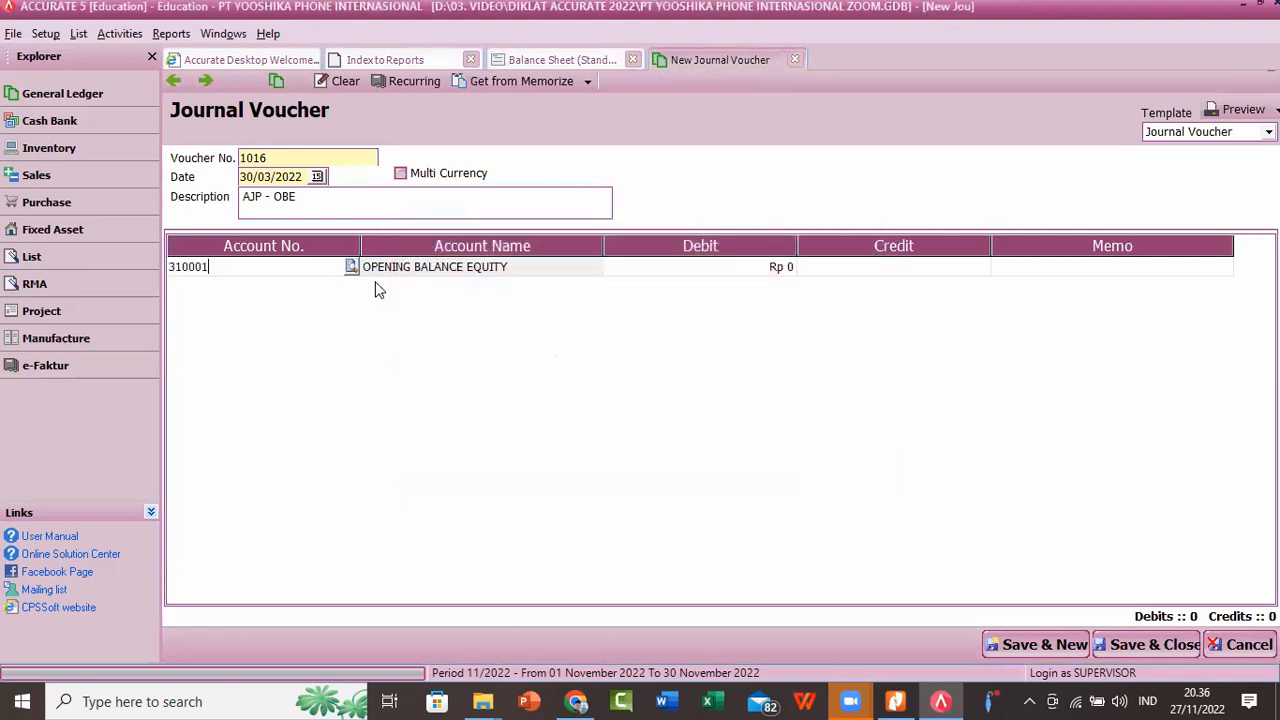
{"action": "key", "text": "Tab"}
{"action": "key", "text": "Tab"}
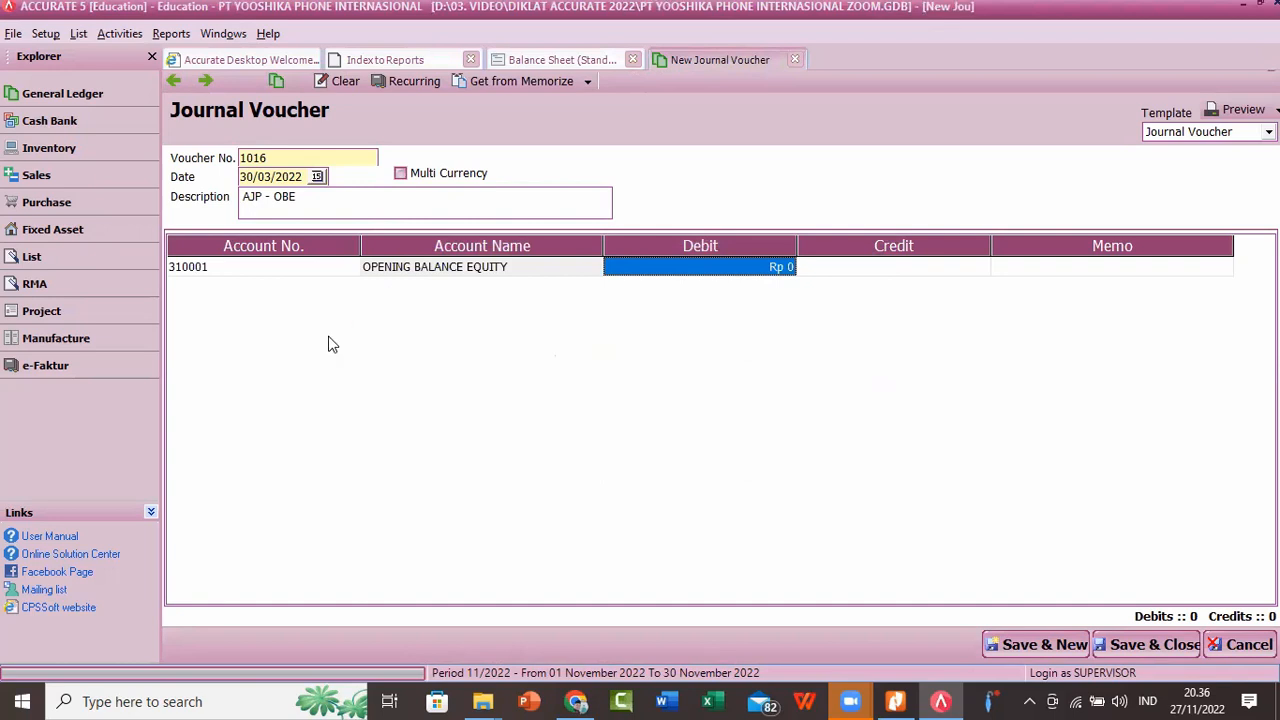
{"action": "left_click", "coordinate": [551, 64]}
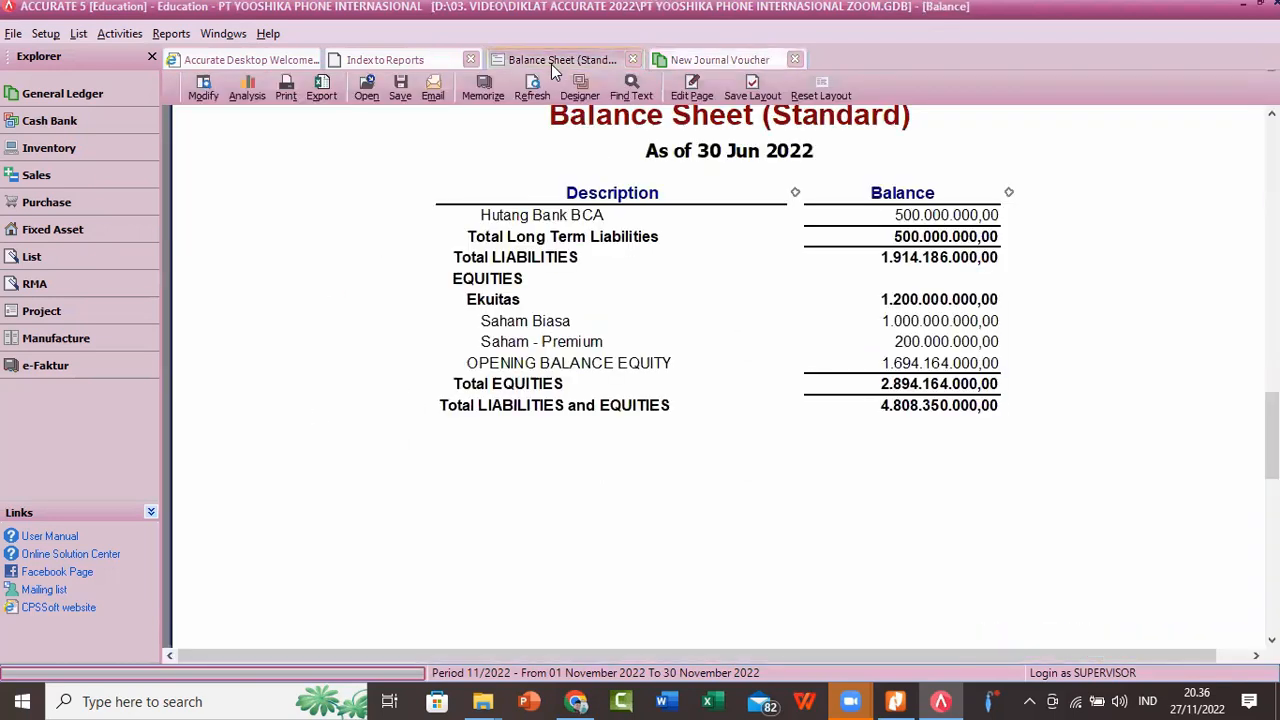
{"action": "left_click", "coordinate": [697, 62]}
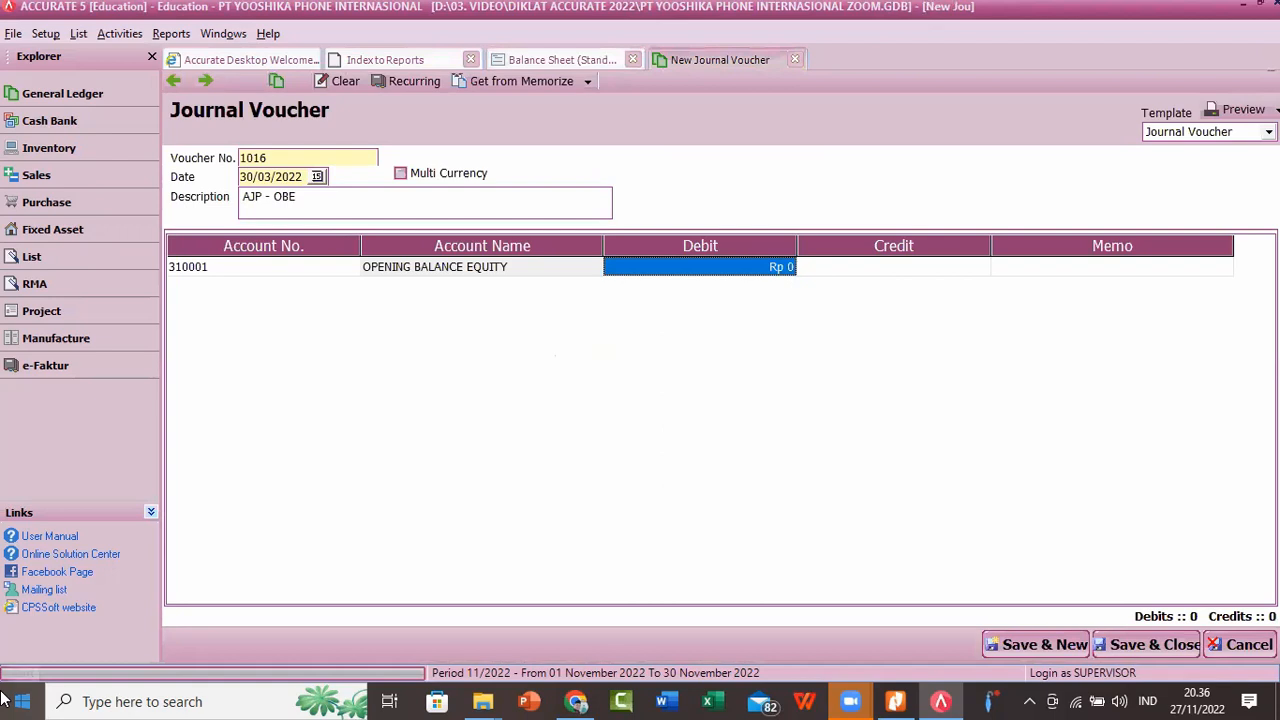
{"action": "type", "text": "1694164000"}
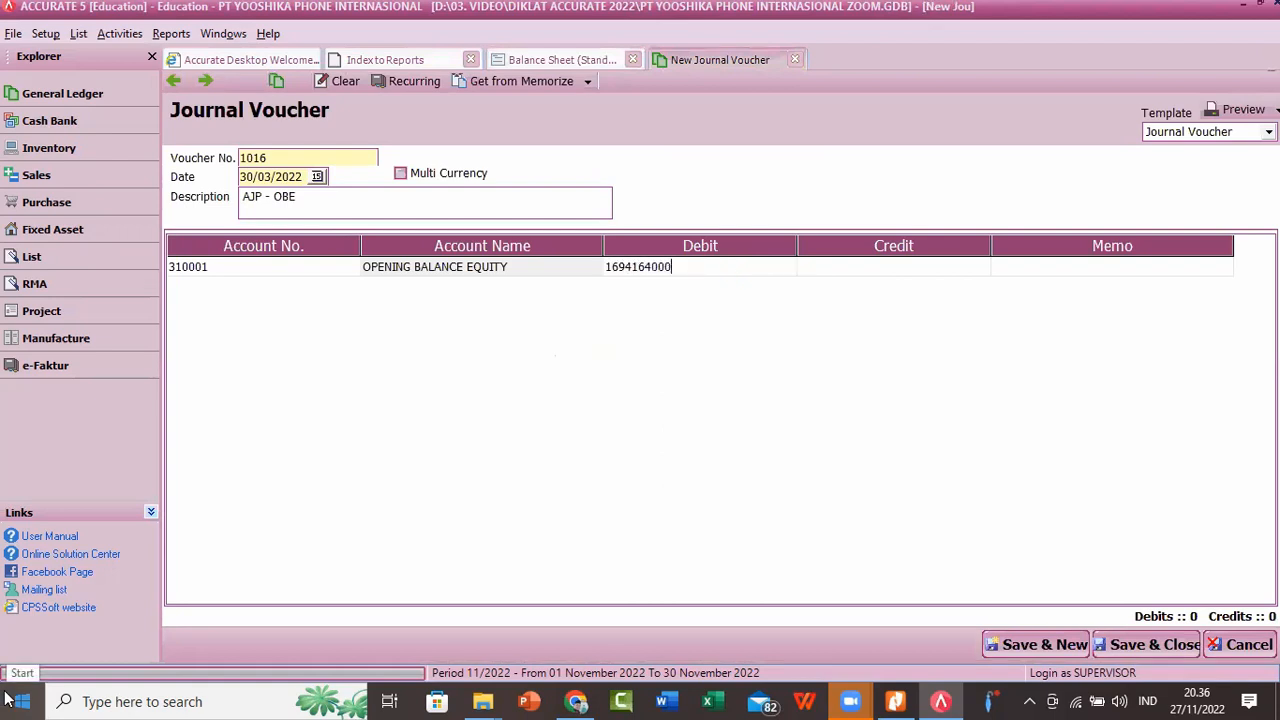
Step: Add a second line crediting RETAINED EARNING with Rp 1.694.164.000, and save and close the voucher
{"action": "key", "text": "Tab"}
{"action": "key", "text": "Tab"}
{"action": "key", "text": "Tab"}
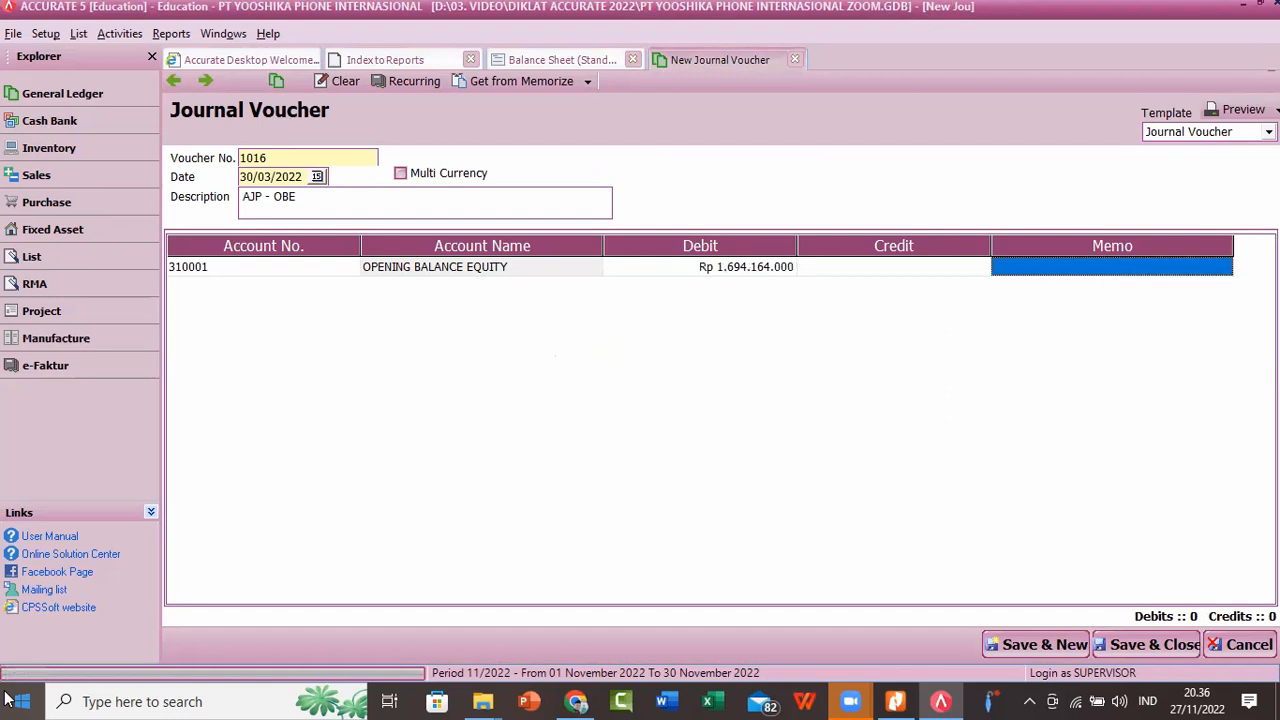
{"action": "type", "text": "R"}
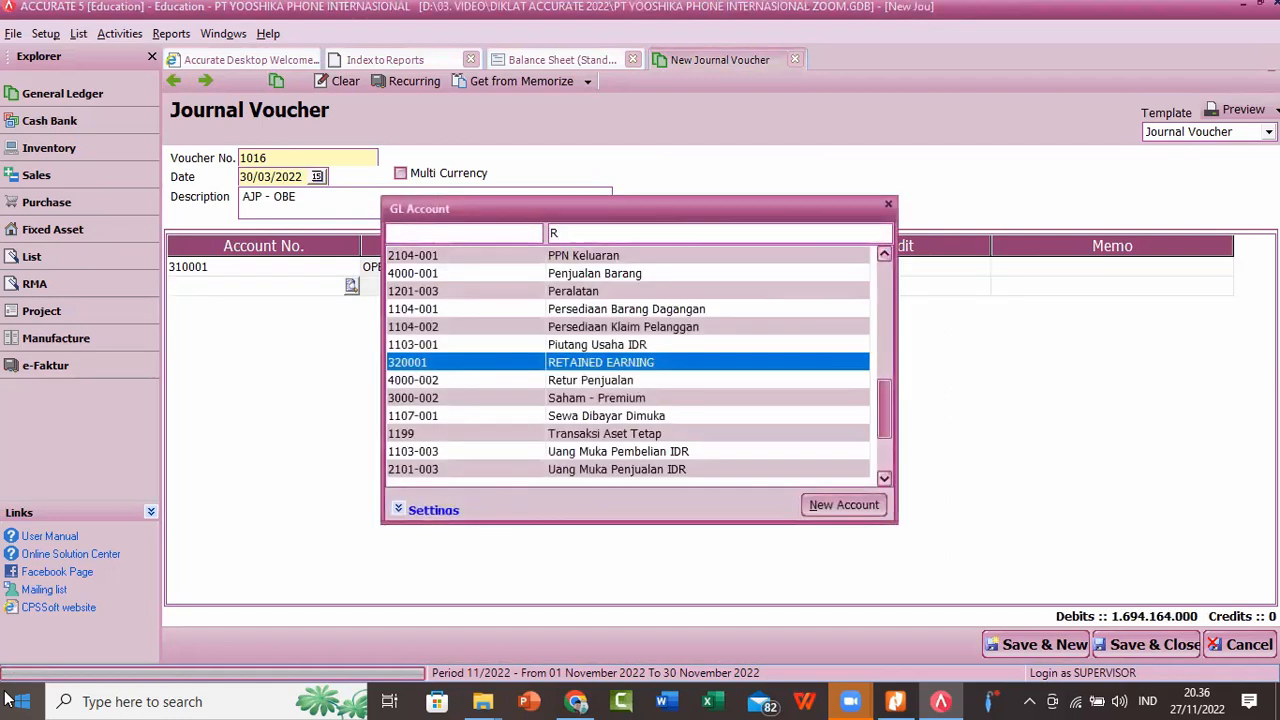
{"action": "key", "text": "Return"}
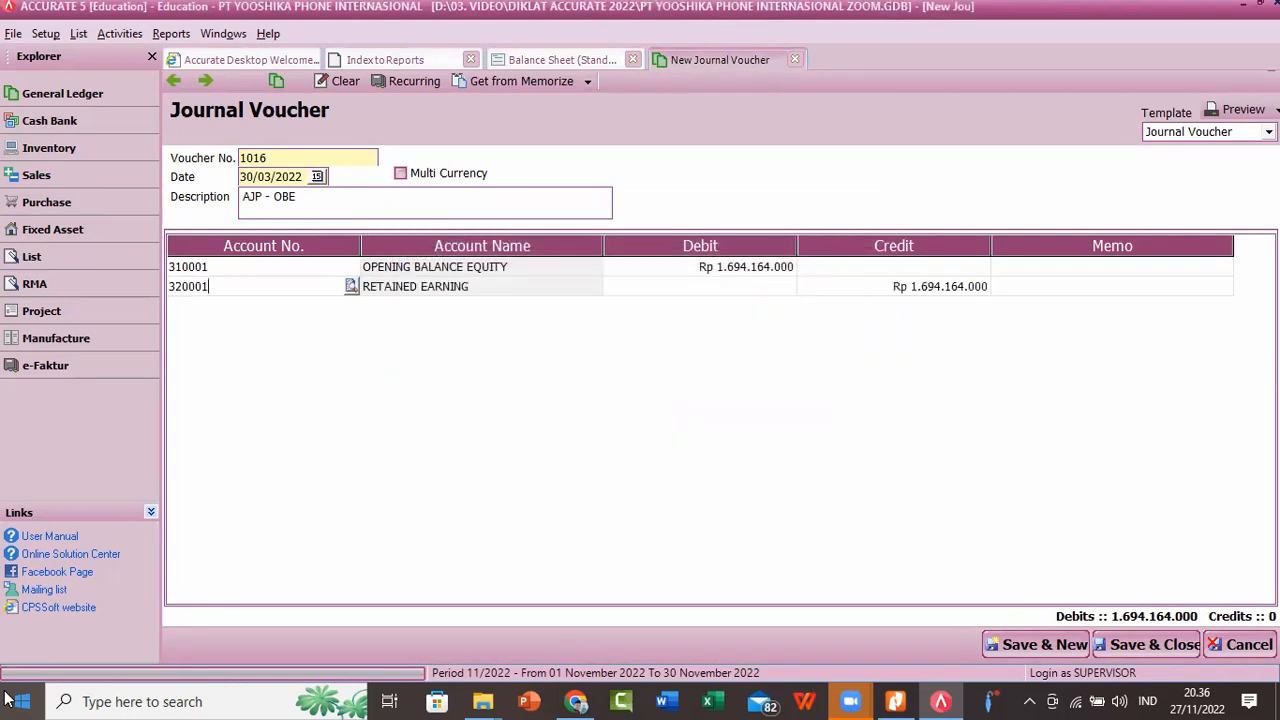
{"action": "key", "text": "Return"}
{"action": "key", "text": "Return"}
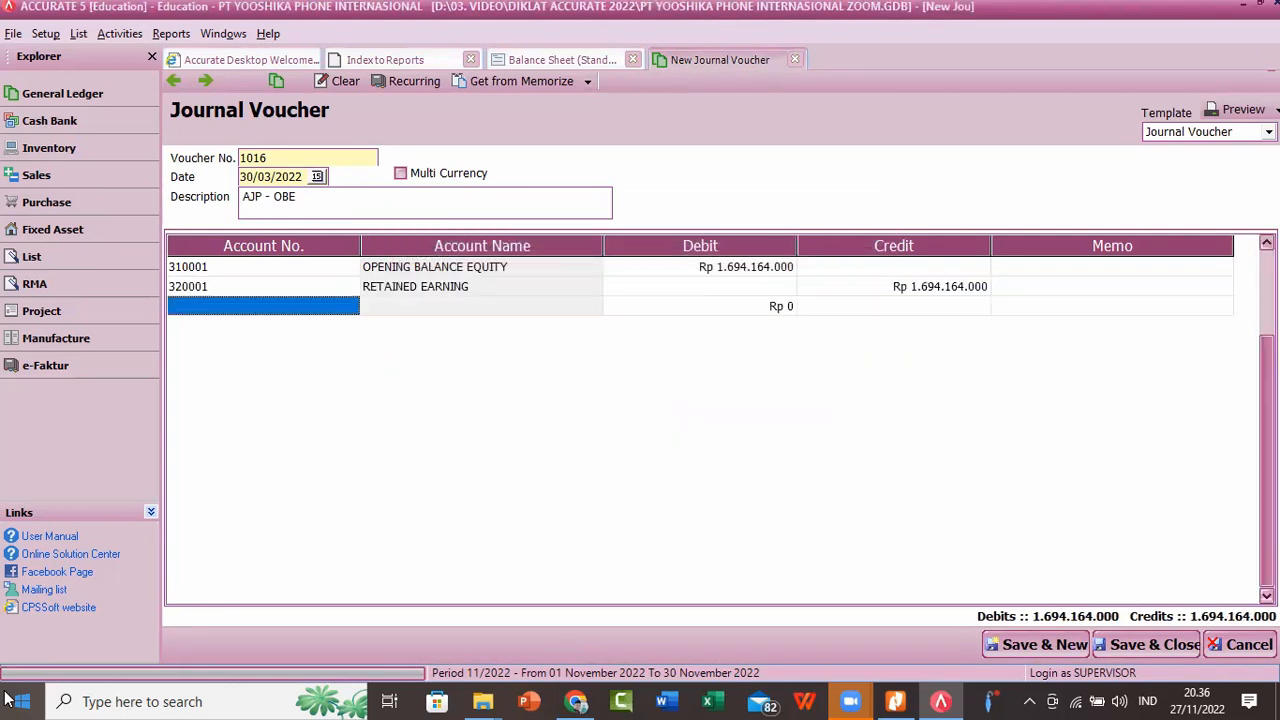
{"action": "key", "text": "Up"}
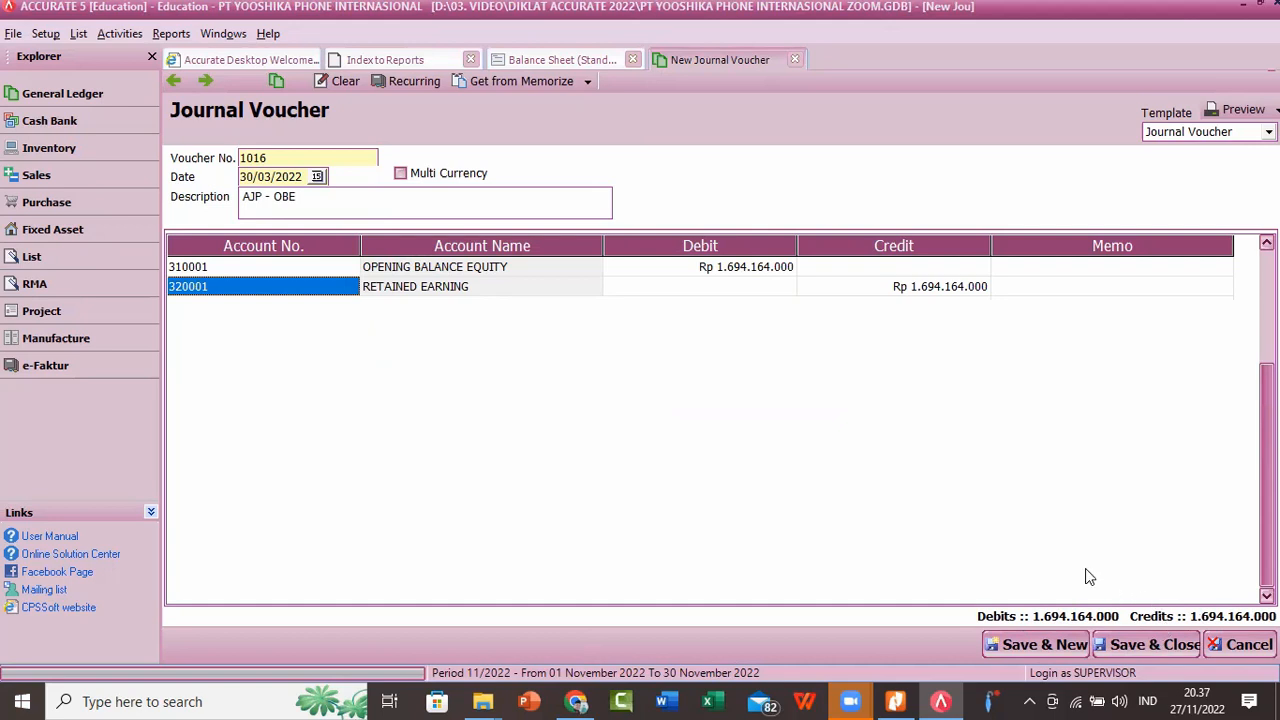
{"action": "left_click", "coordinate": [1147, 647]}
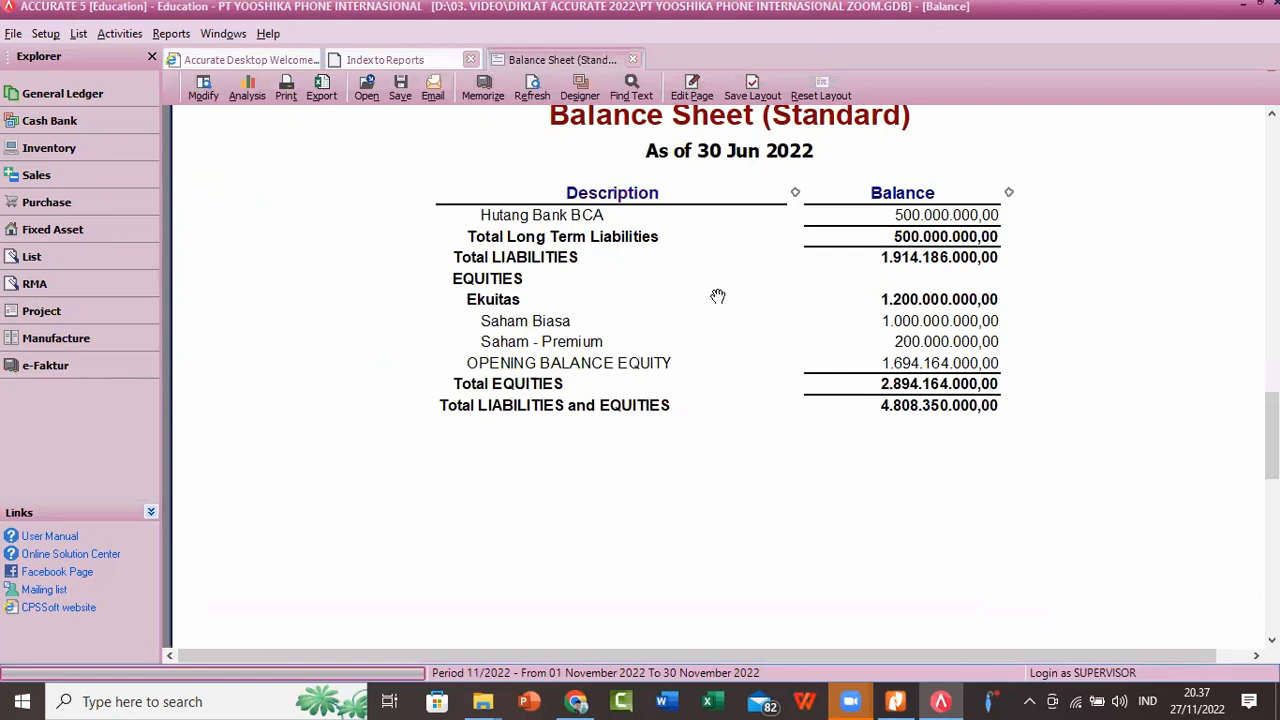
Step: Refresh the Balance Sheet (Standard) and check at 150 % zoom the equities section and the total of liabilities and equities
{"action": "scroll", "coordinate": [810, 352], "scroll_direction": "up", "scroll_amount": 3}
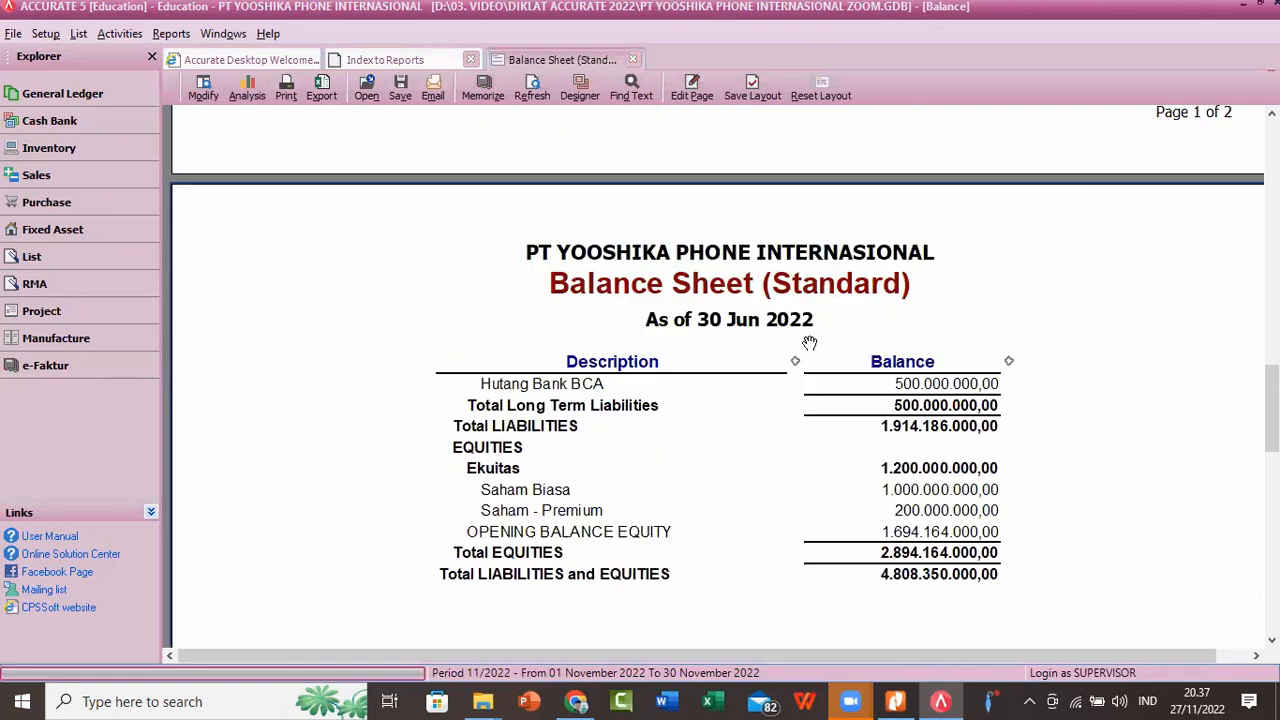
{"action": "left_click", "coordinate": [533, 92]}
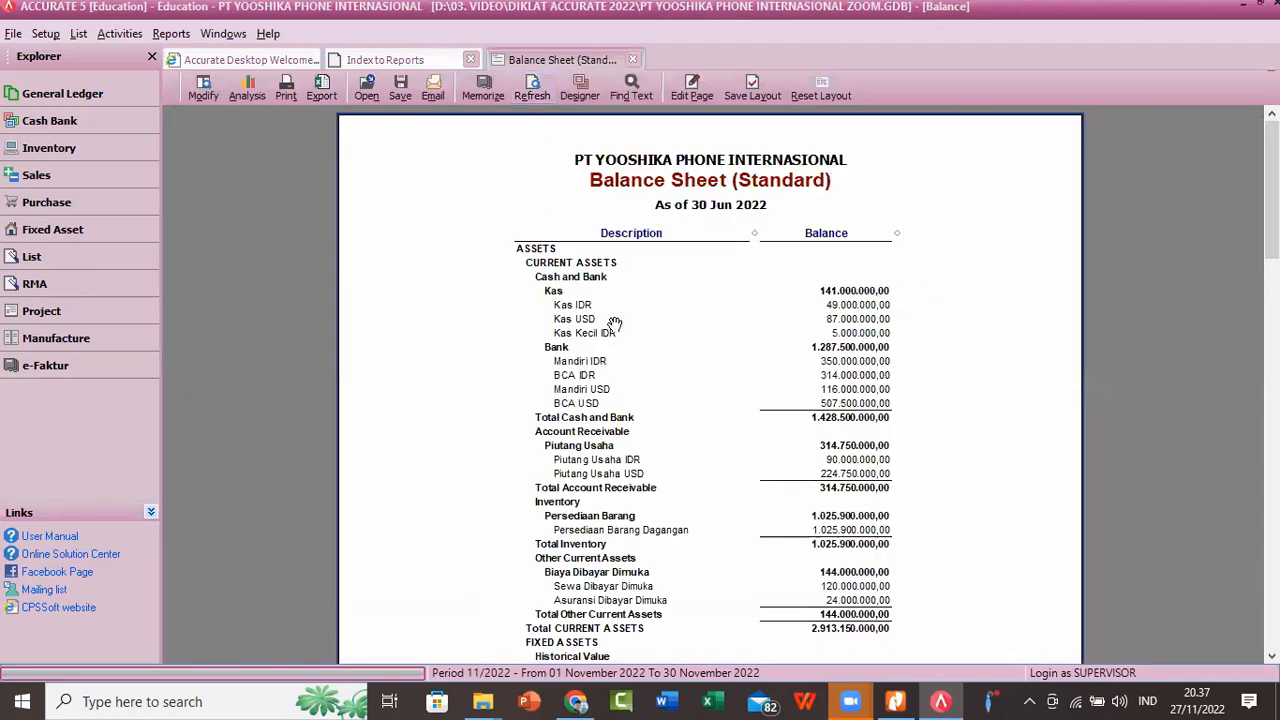
{"action": "scroll", "coordinate": [742, 303], "scroll_direction": "down", "scroll_amount": 15}
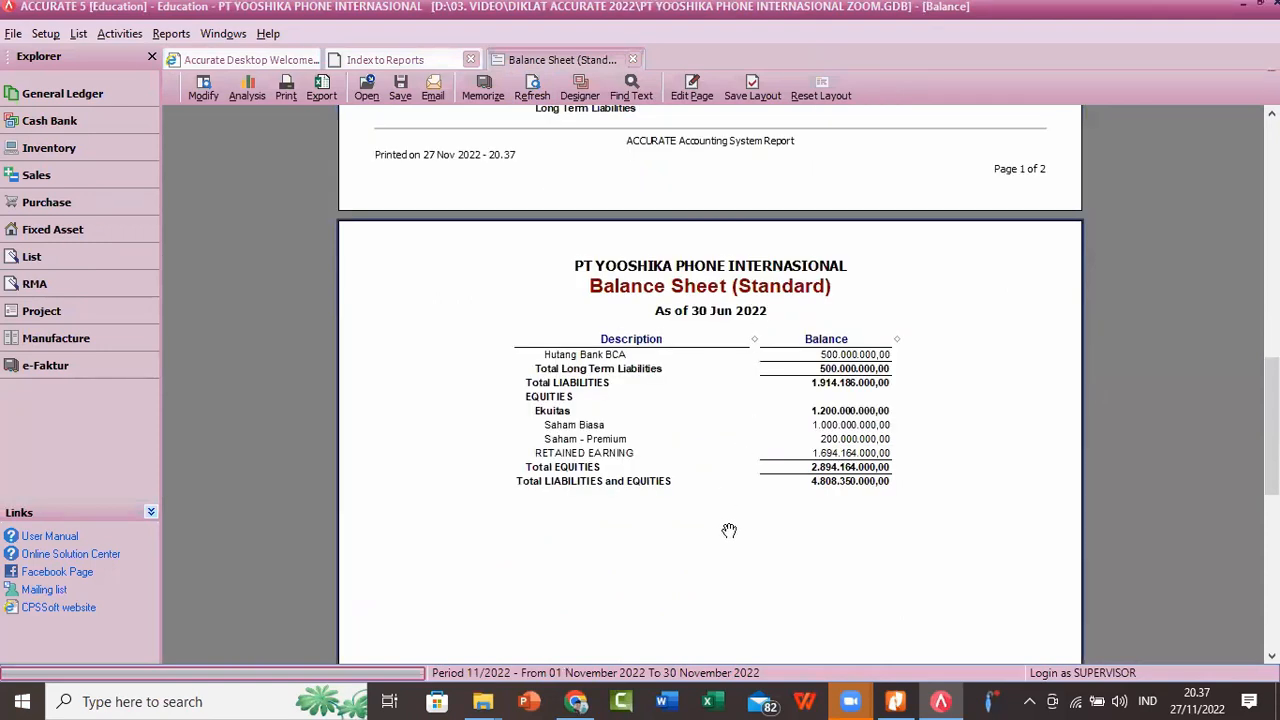
{"action": "right_click", "coordinate": [729, 530]}
{"action": "left_click", "coordinate": [762, 322]}
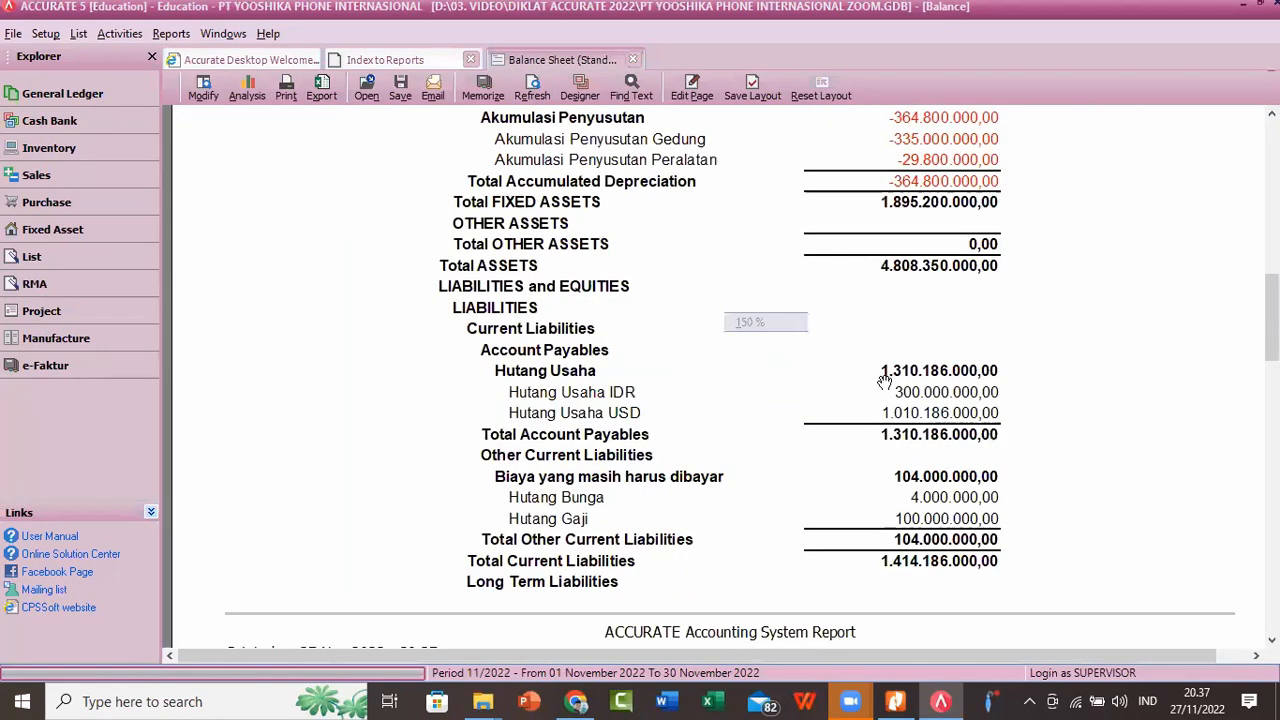
{"action": "scroll", "coordinate": [875, 390], "scroll_direction": "down", "scroll_amount": 2}
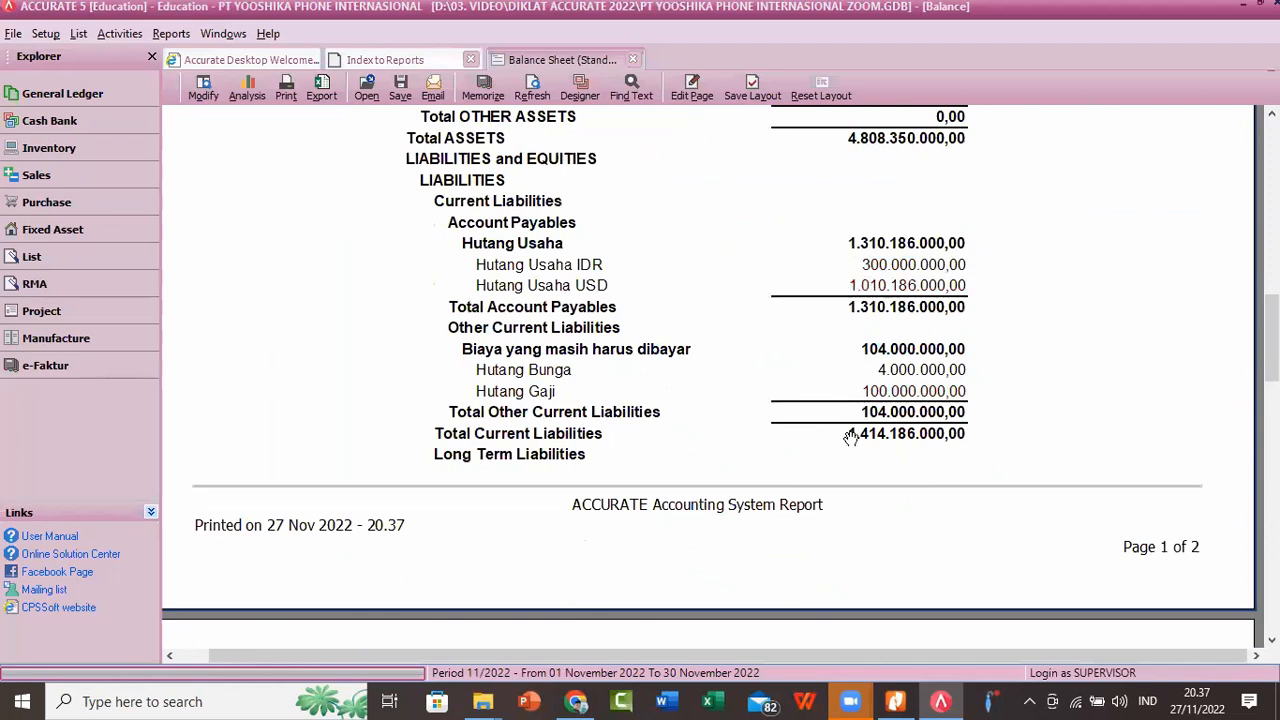
{"action": "scroll", "coordinate": [850, 435], "scroll_direction": "down", "scroll_amount": 7}
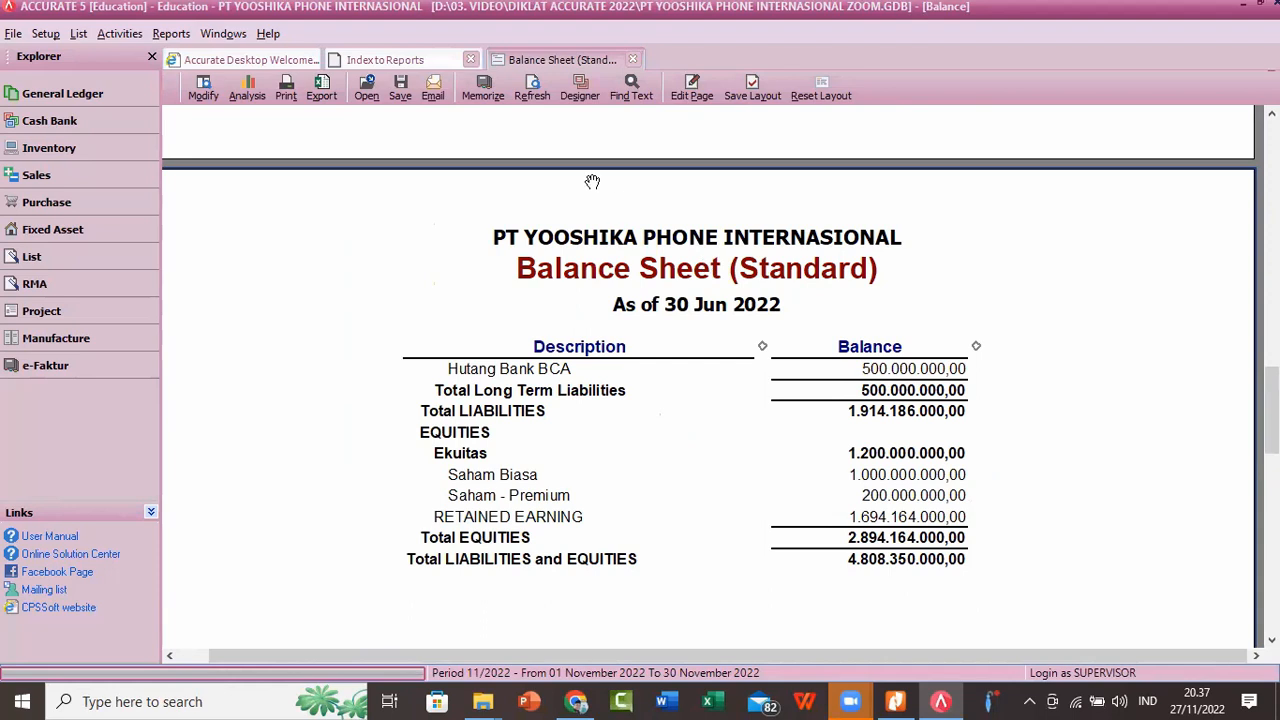
Step: Reopen the saved AJP - OBE journal voucher and change its date to 30/06/2022
{"action": "left_click", "coordinate": [120, 35]}
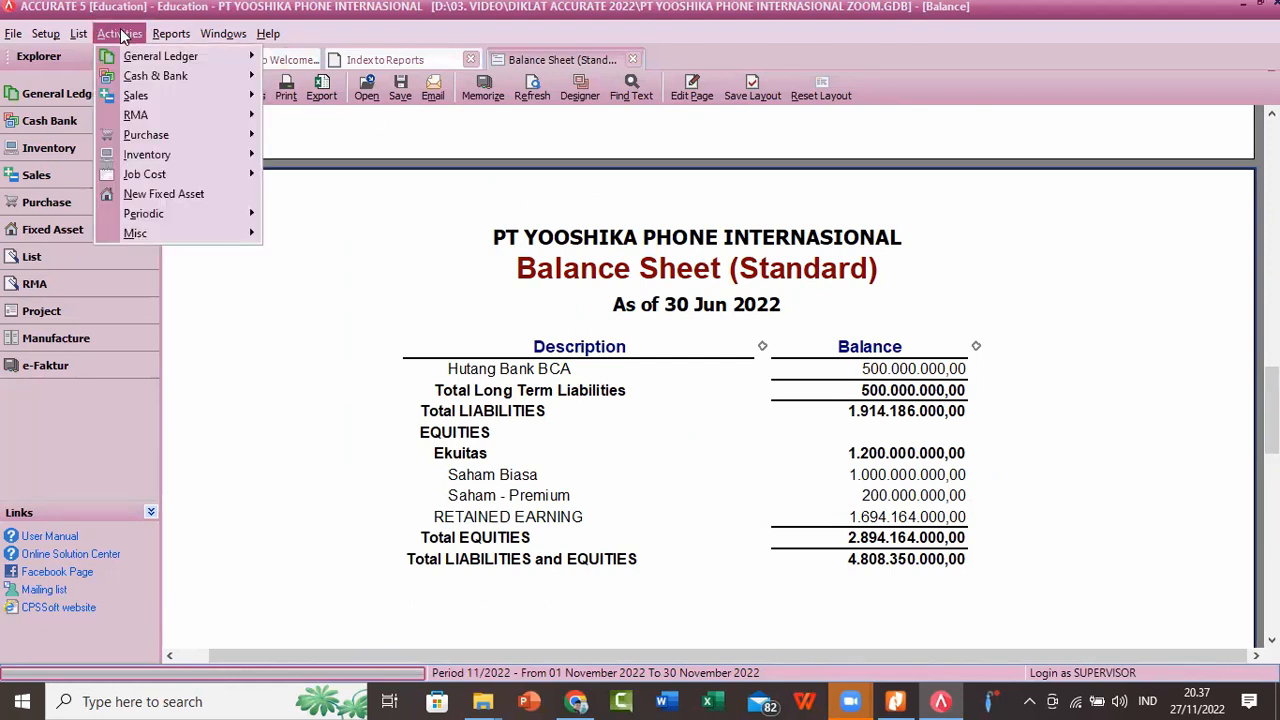
{"action": "mouse_move", "coordinate": [135, 60]}
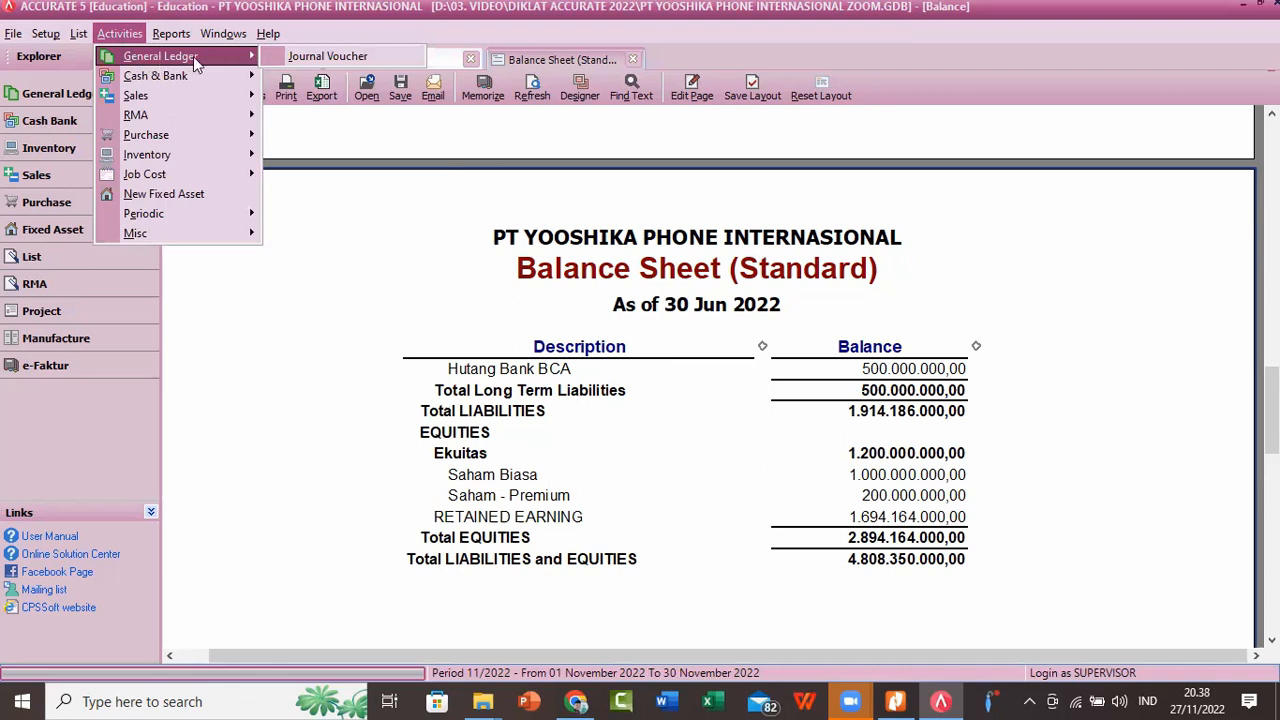
{"action": "left_click", "coordinate": [308, 60]}
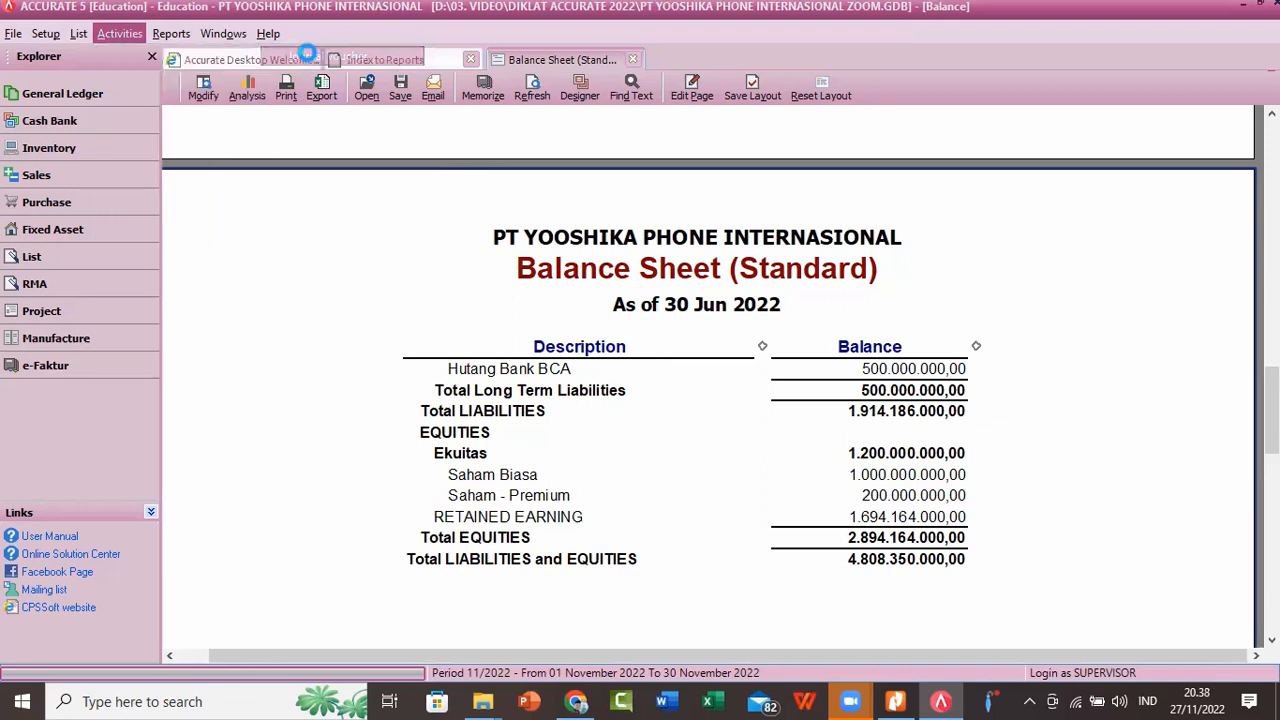
{"action": "left_click", "coordinate": [172, 82]}
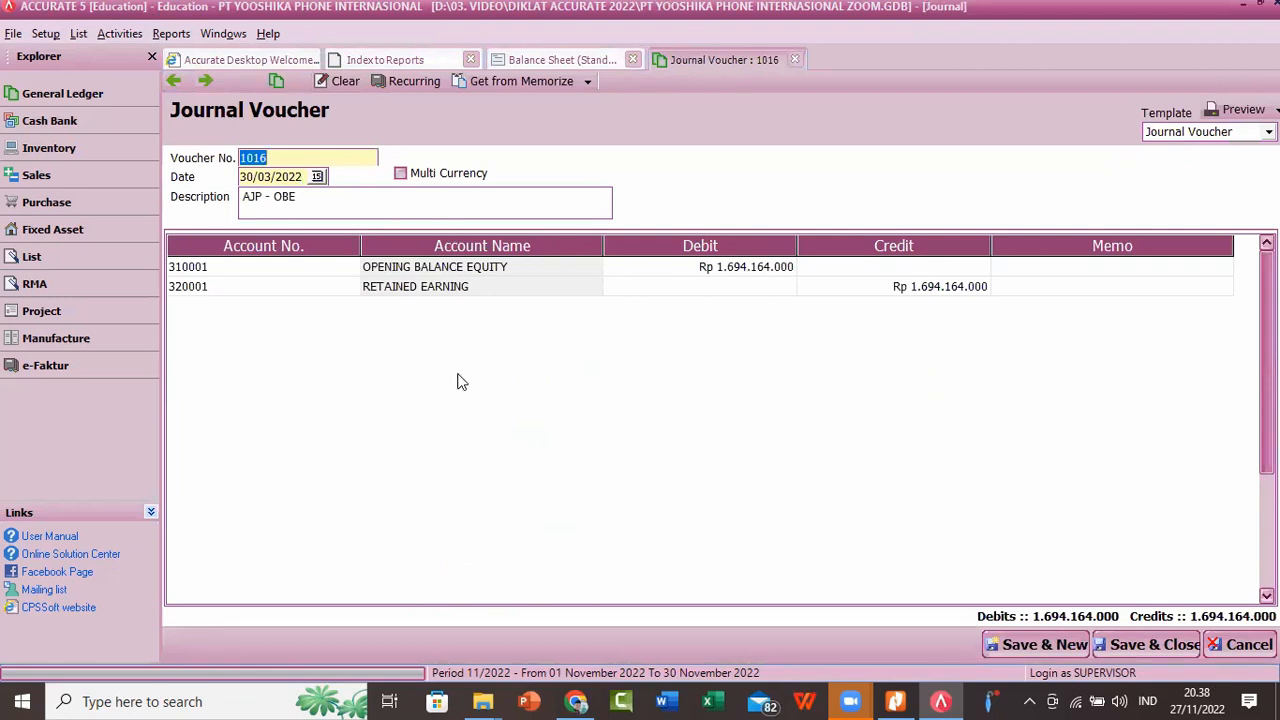
{"action": "left_click", "coordinate": [268, 177]}
{"action": "left_click", "coordinate": [268, 177]}
{"action": "type", "text": "6"}
{"action": "left_click", "coordinate": [367, 383]}
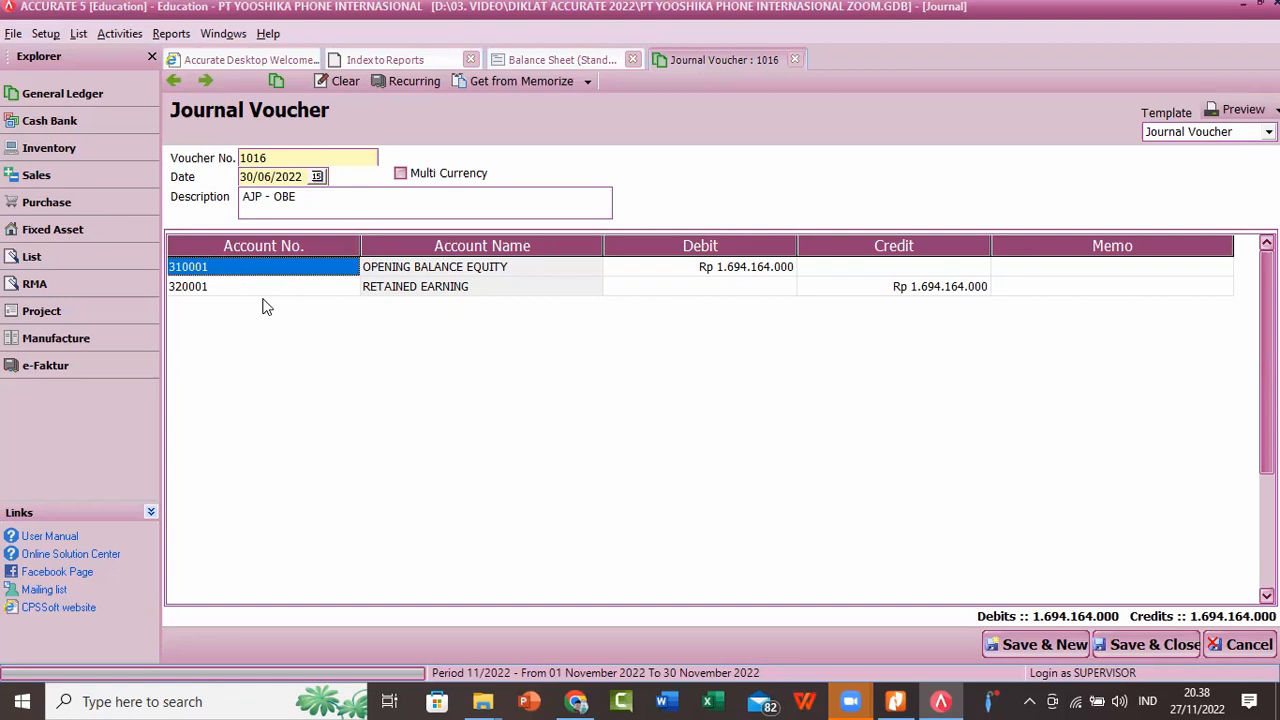
{"action": "left_click", "coordinate": [343, 274]}
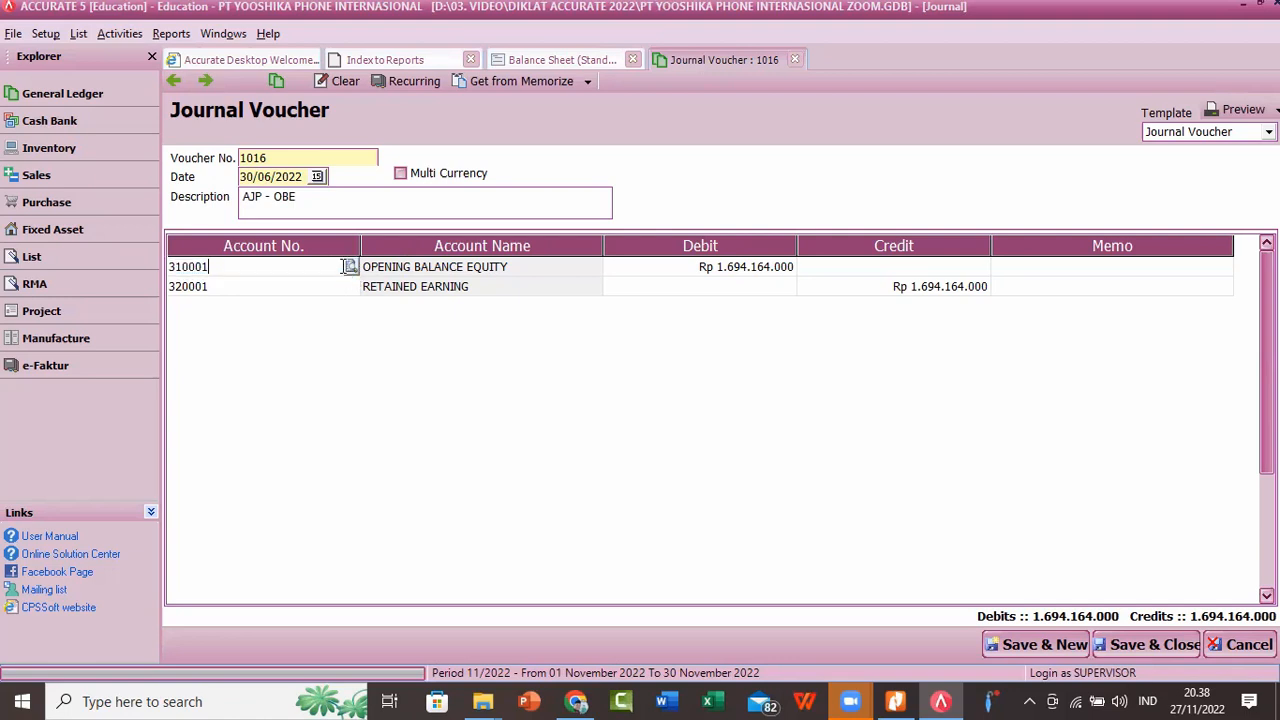
{"action": "left_click", "coordinate": [350, 268]}
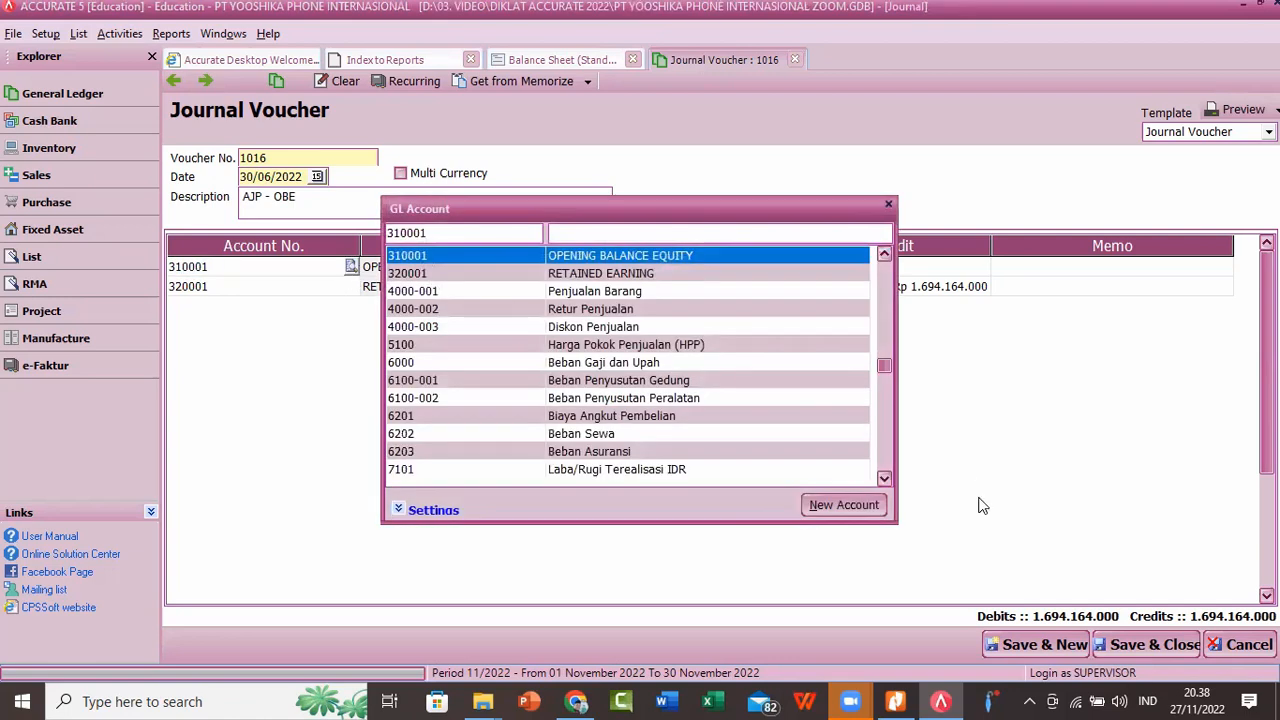
{"action": "left_click", "coordinate": [843, 505]}
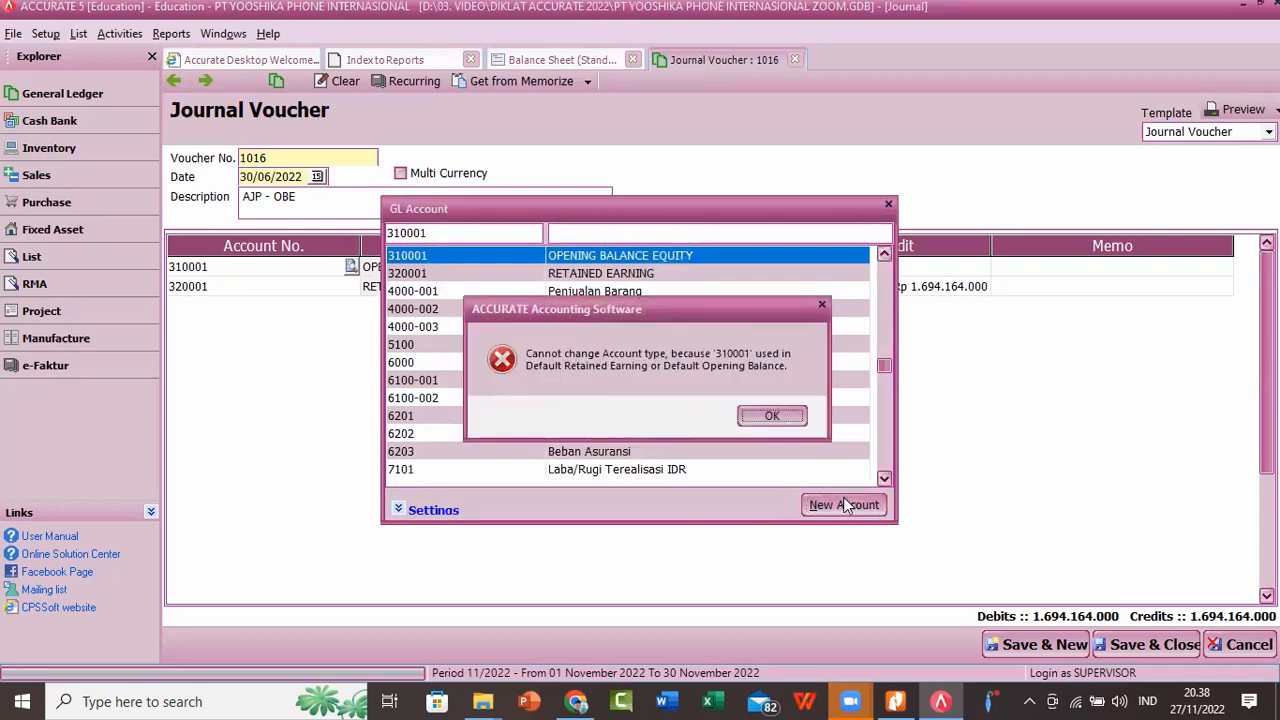
{"action": "left_click", "coordinate": [767, 410]}
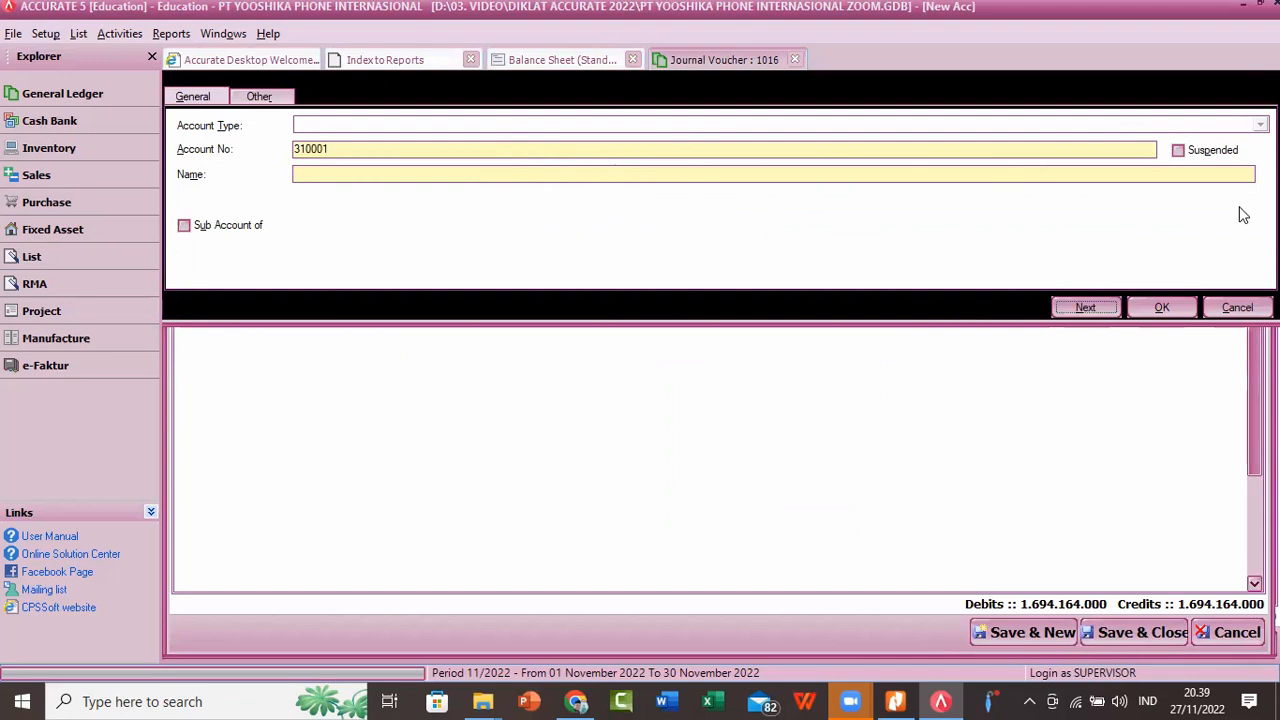
{"action": "left_click", "coordinate": [1243, 312]}
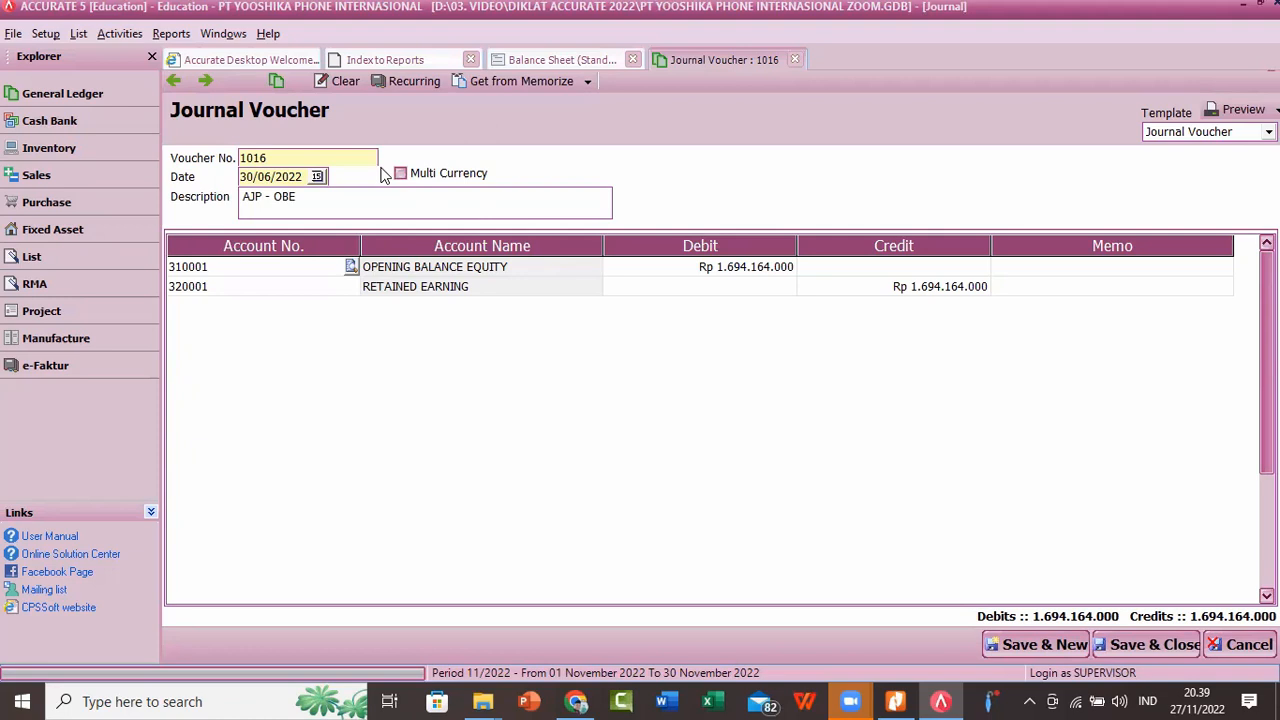
{"action": "left_click", "coordinate": [343, 262]}
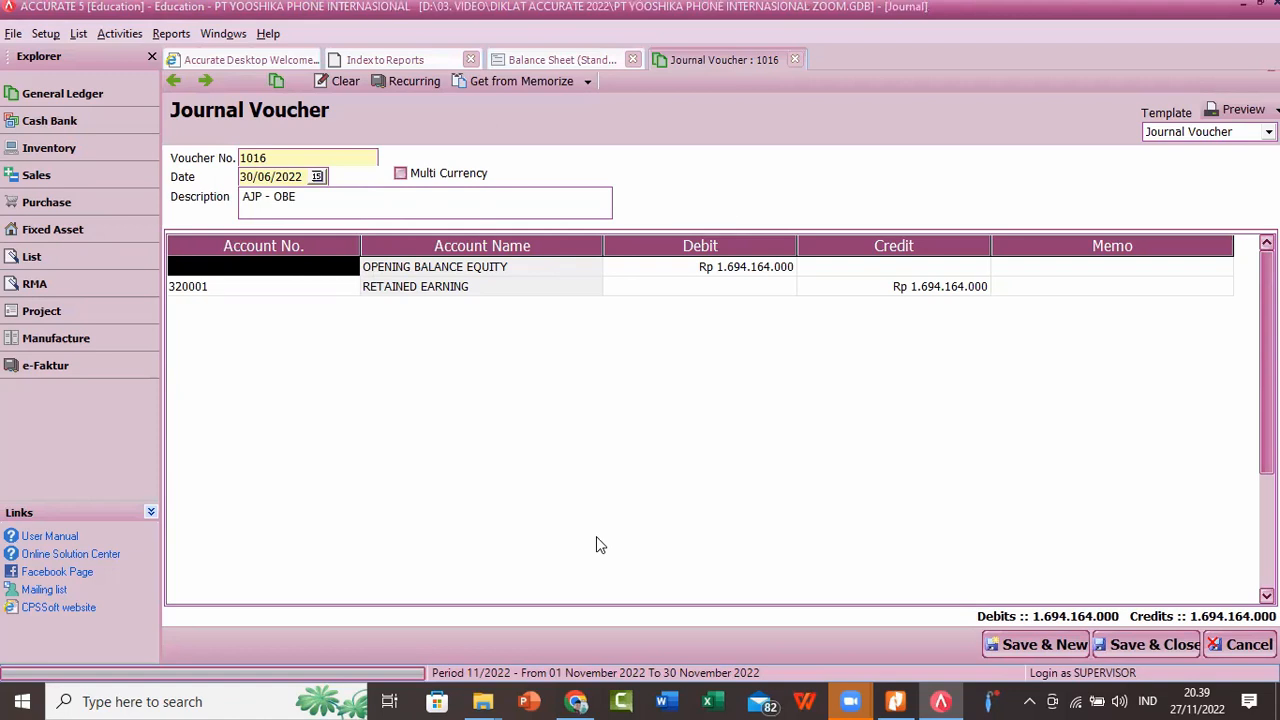
{"action": "left_click", "coordinate": [349, 292]}
{"action": "left_click", "coordinate": [338, 274]}
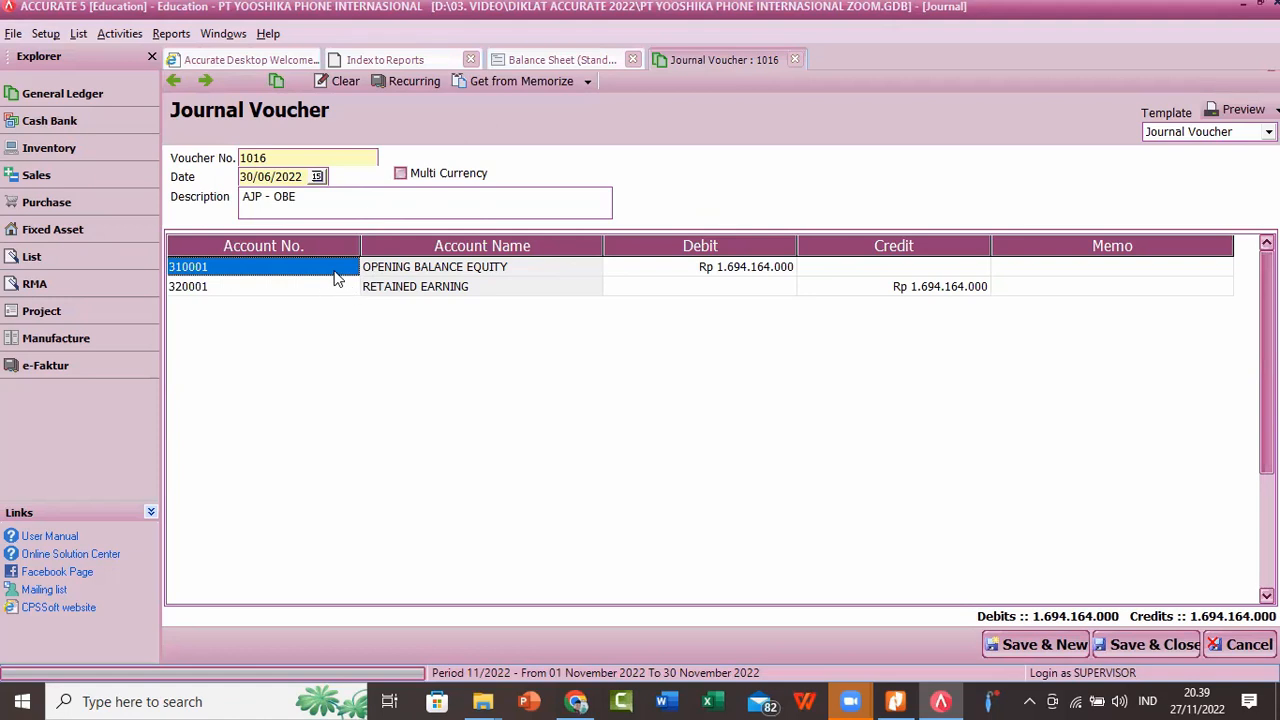
{"action": "left_click", "coordinate": [340, 268]}
{"action": "type", "text": "0"}
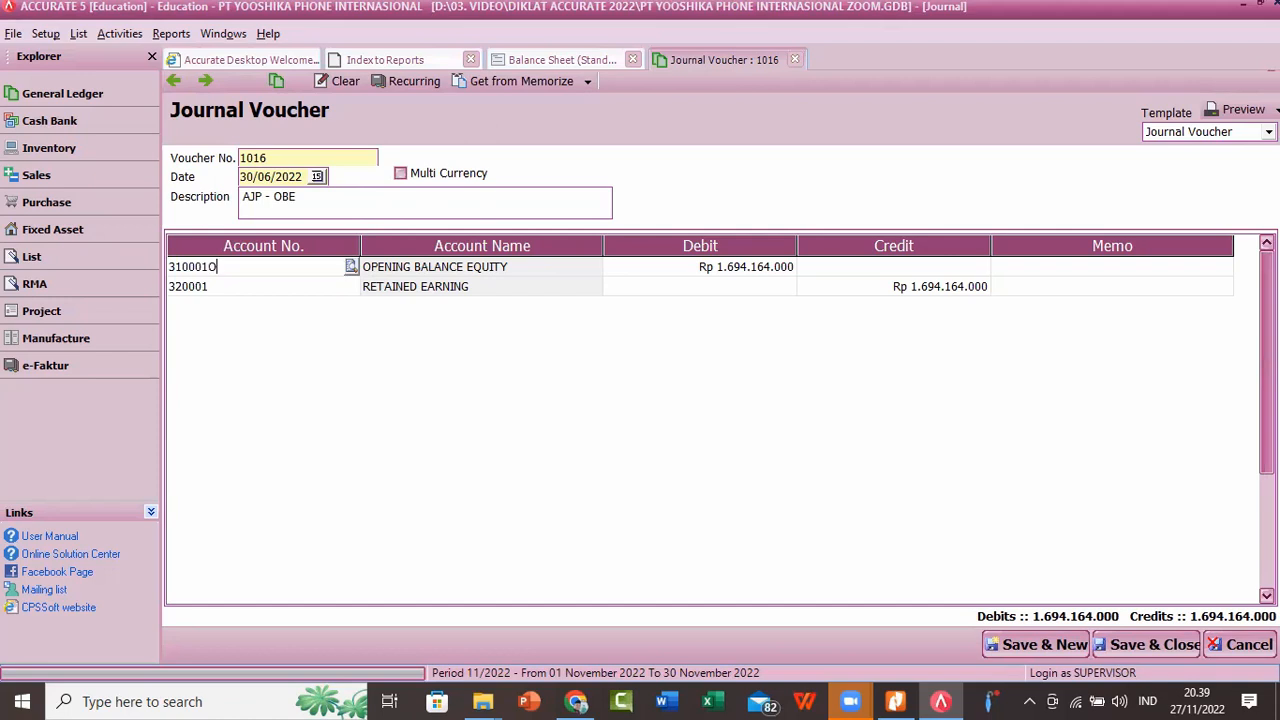
{"action": "key", "text": "BackSpace"}
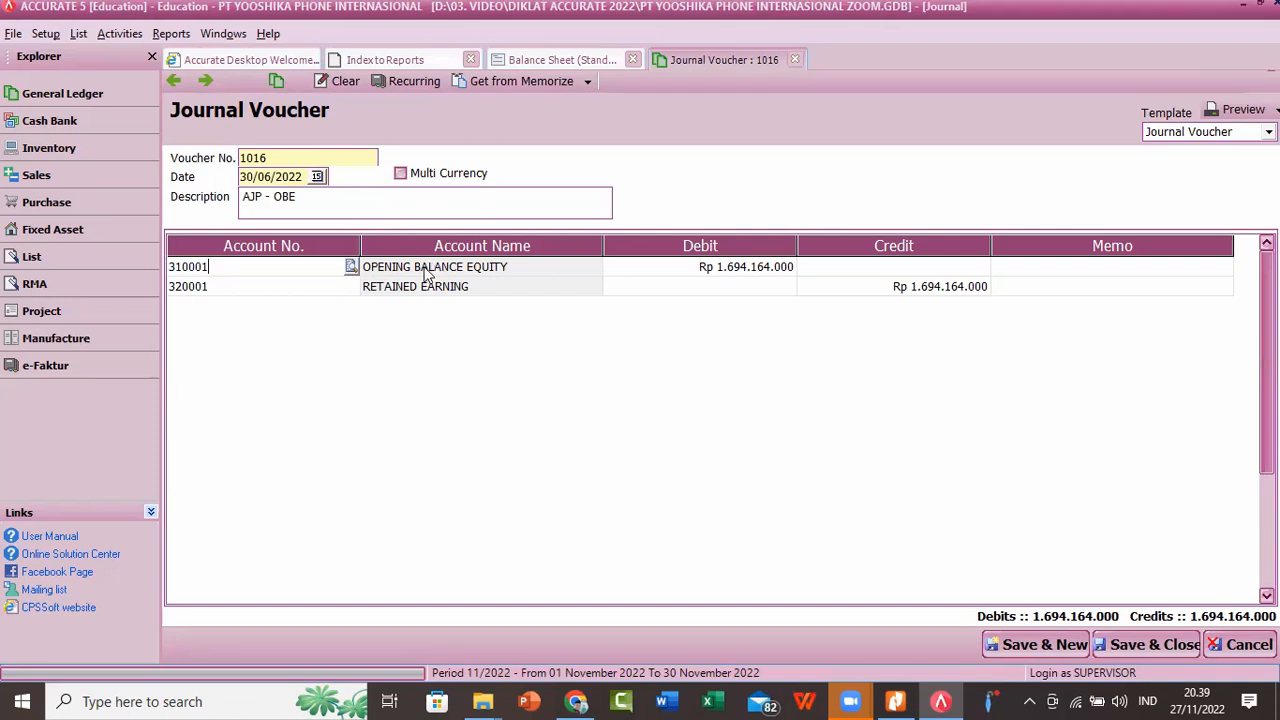
{"action": "left_click", "coordinate": [351, 267]}
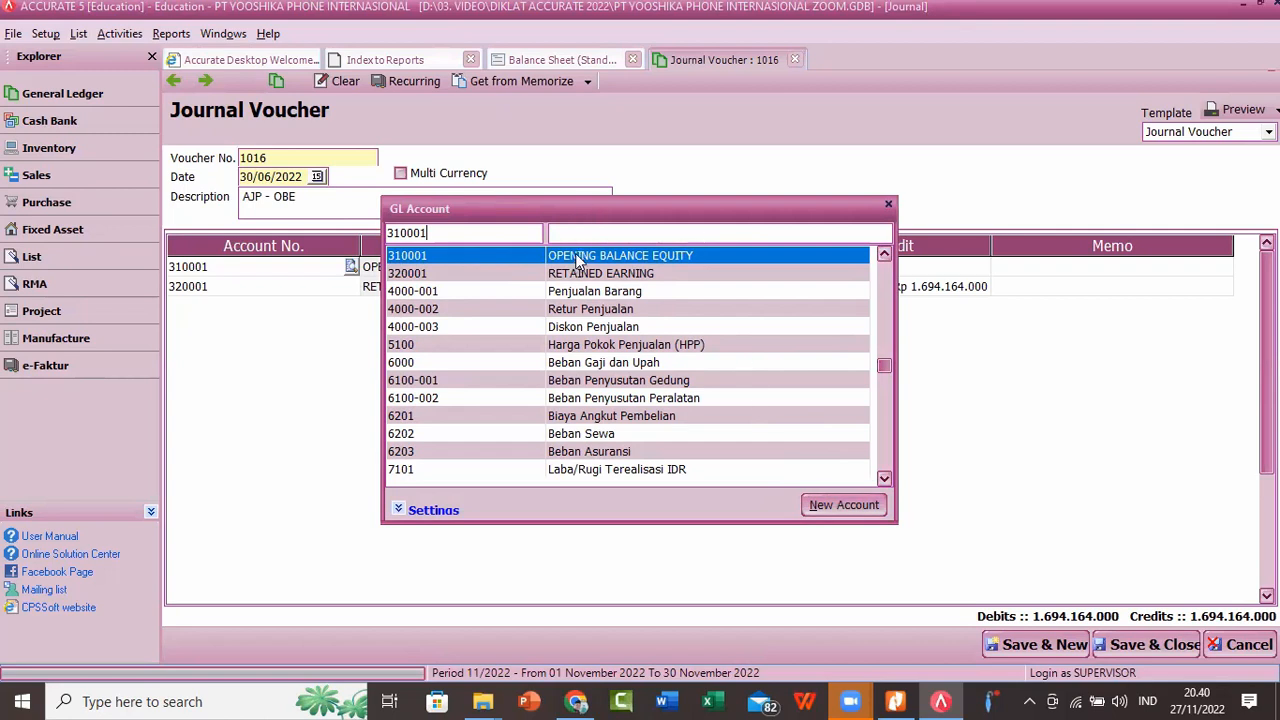
{"action": "left_click", "coordinate": [888, 206]}
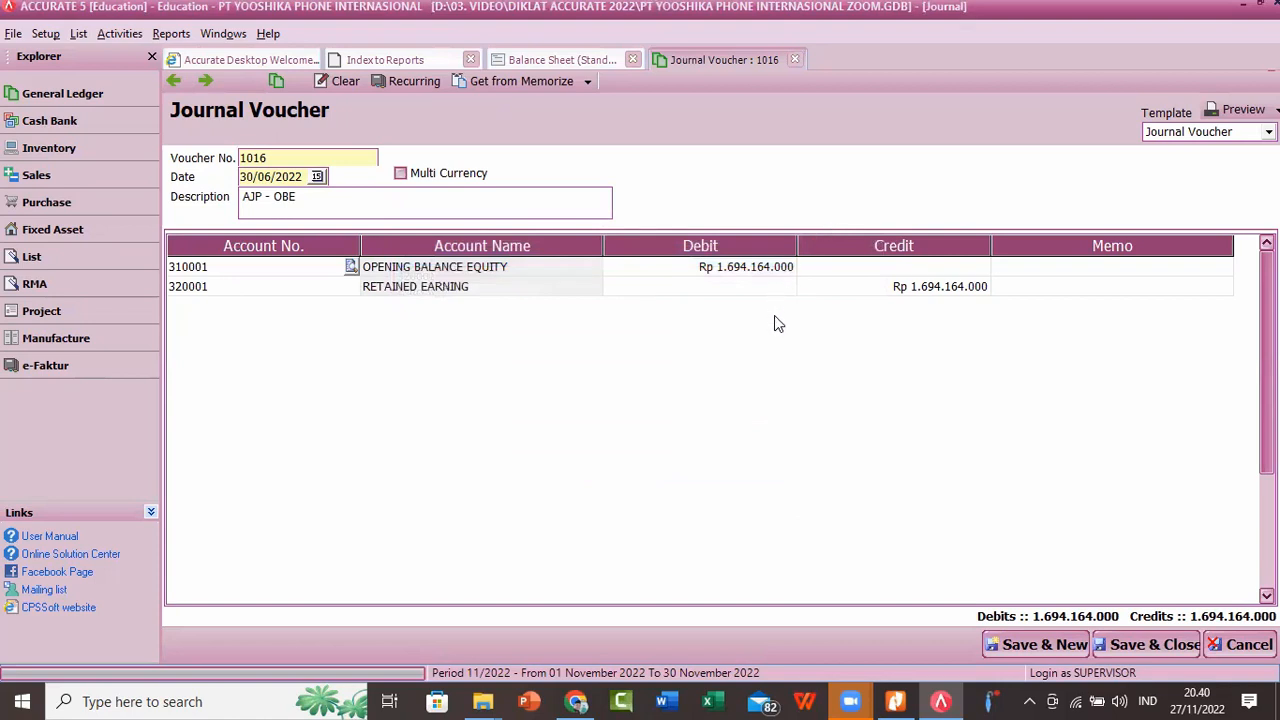
Step: Save and close the AJP - OBE journal voucher, and close the open Balance Sheet (Standard) and report index
{"action": "left_click", "coordinate": [762, 274]}
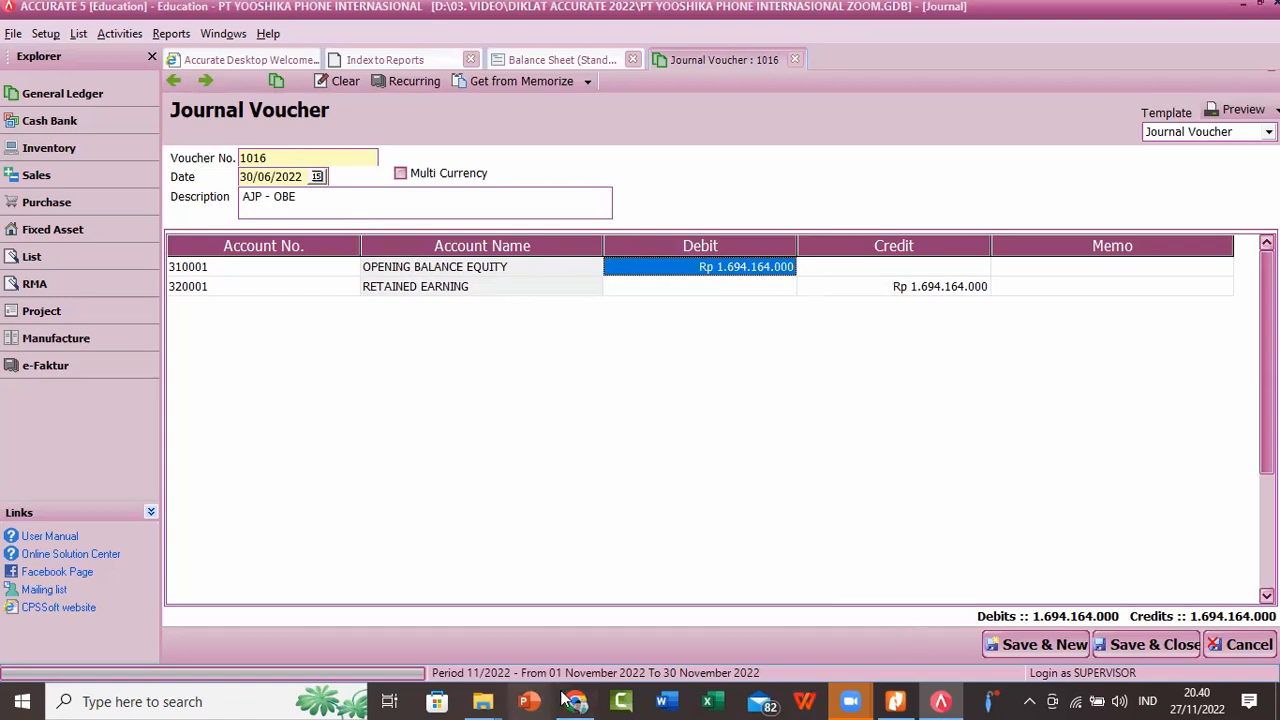
{"action": "left_click", "coordinate": [590, 472]}
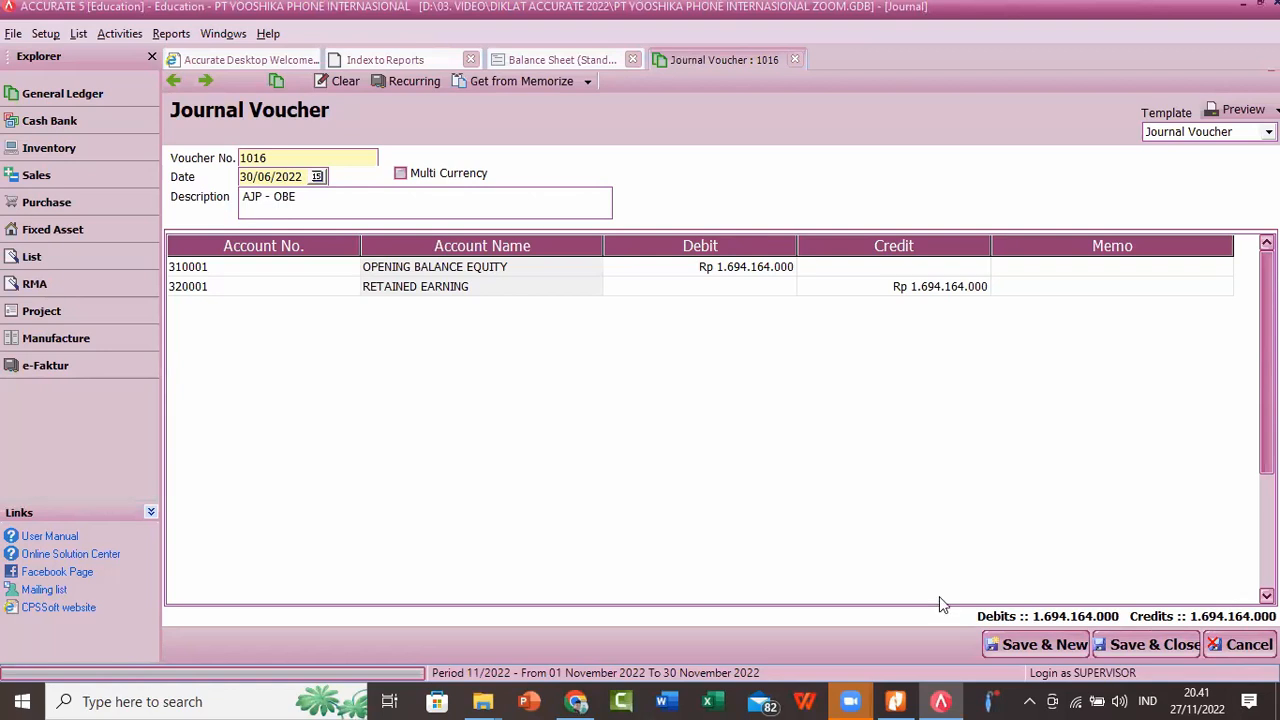
{"action": "left_click", "coordinate": [1125, 640]}
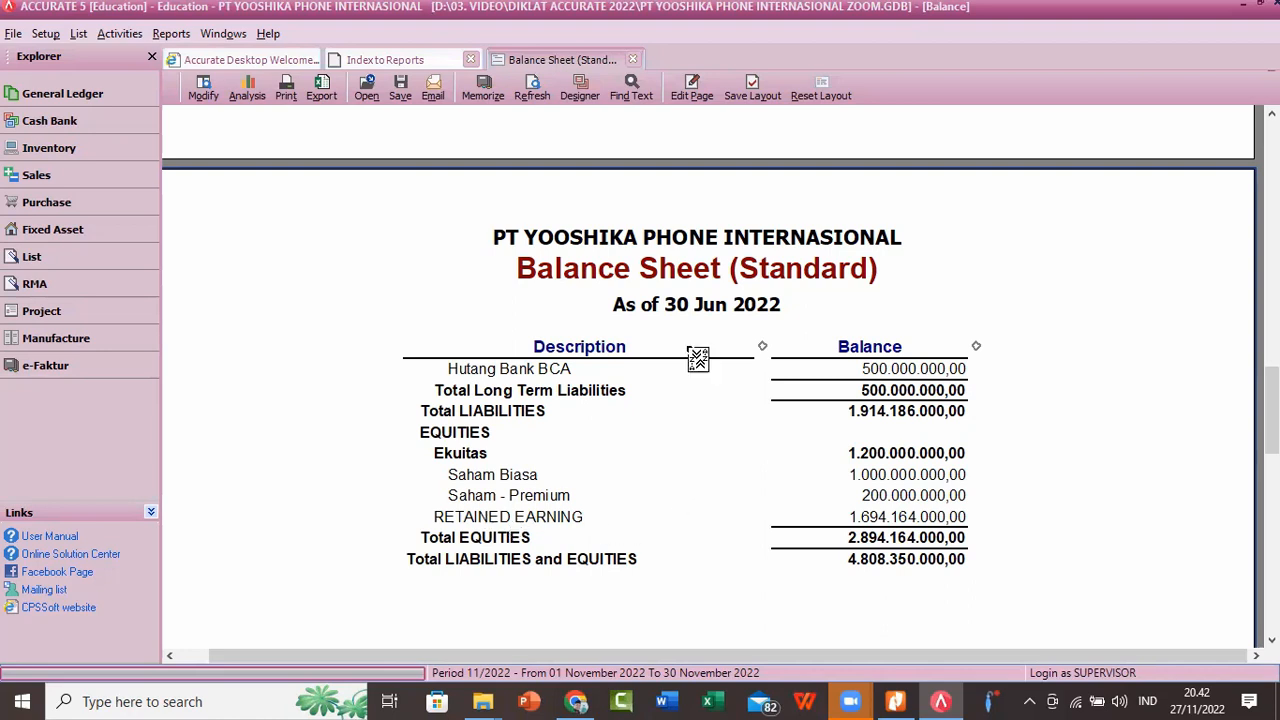
{"action": "left_click", "coordinate": [632, 59]}
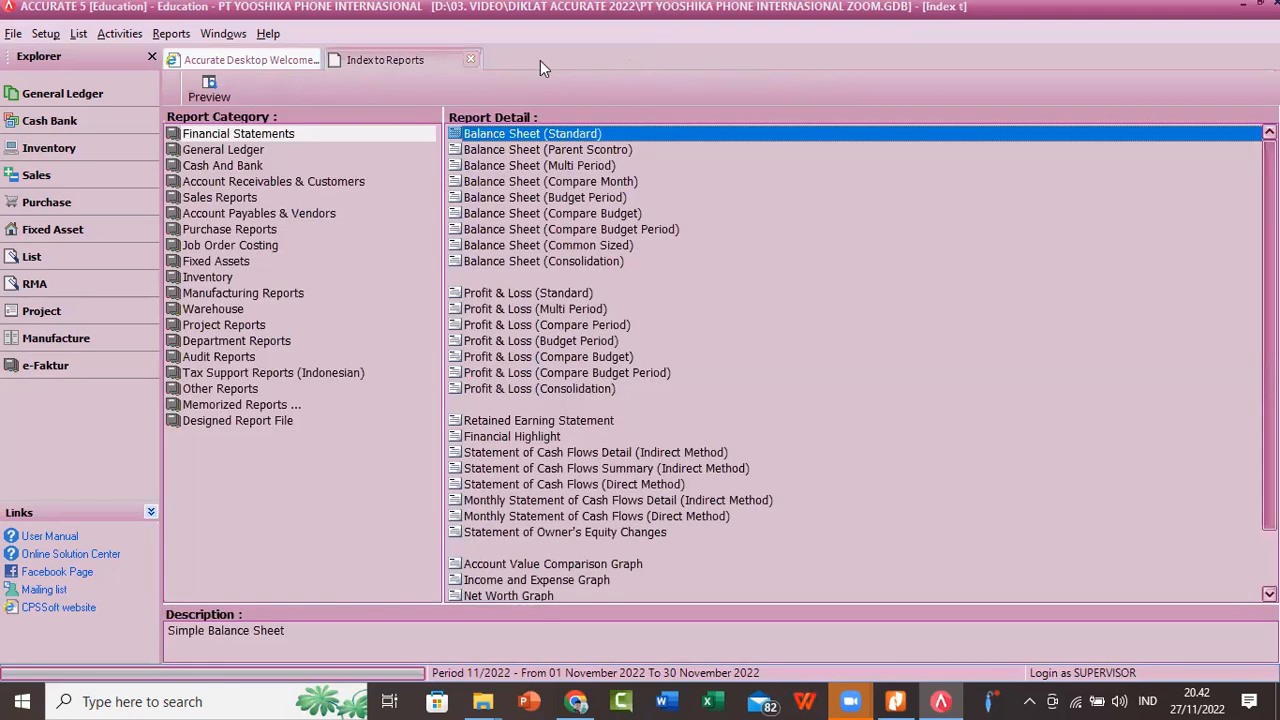
{"action": "left_click", "coordinate": [471, 60]}
Step: Start Quick Setup and proceed with the Advance Setup option
{"action": "left_click", "coordinate": [45, 33]}
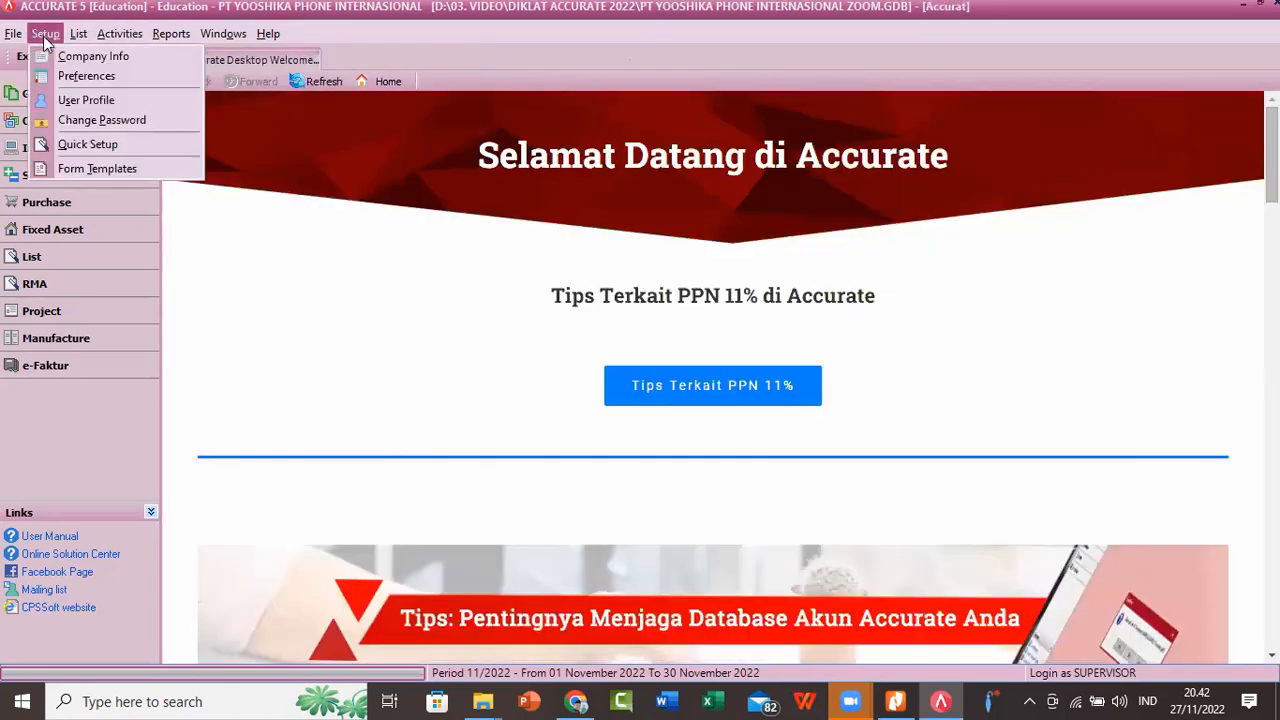
{"action": "left_click", "coordinate": [94, 148]}
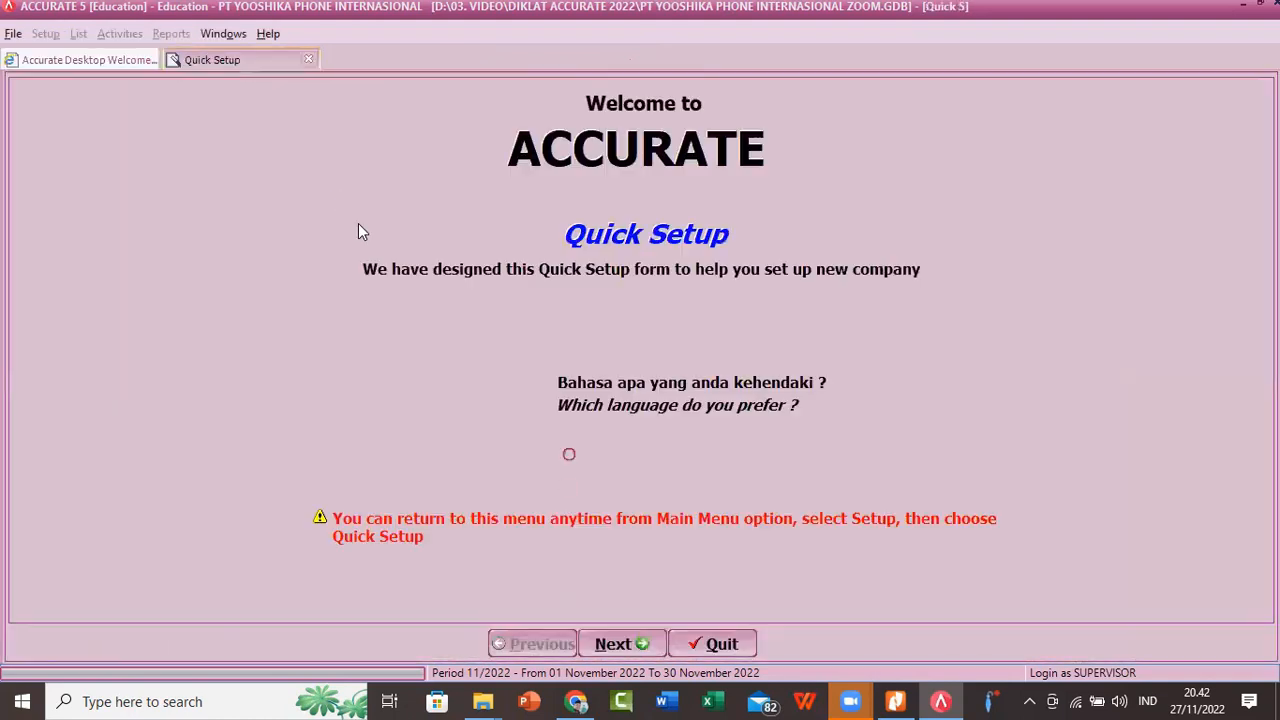
{"action": "left_click", "coordinate": [620, 644]}
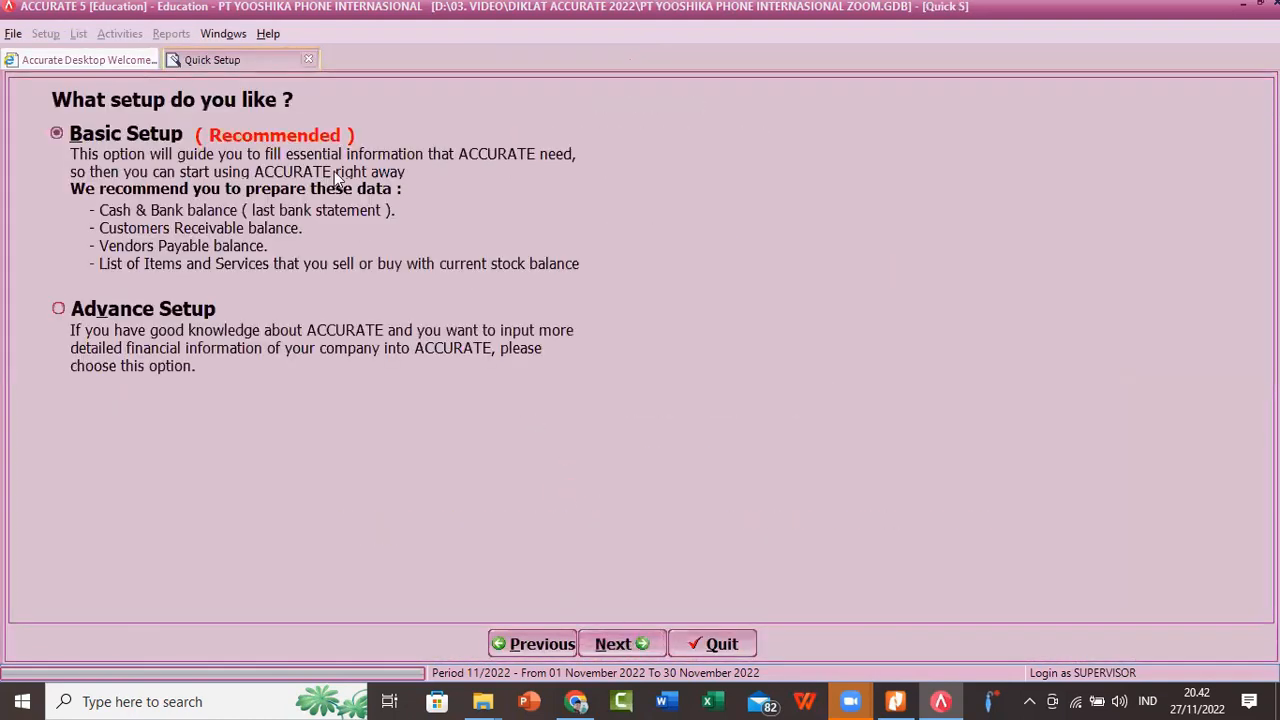
{"action": "left_click", "coordinate": [112, 310]}
{"action": "left_click", "coordinate": [610, 643]}
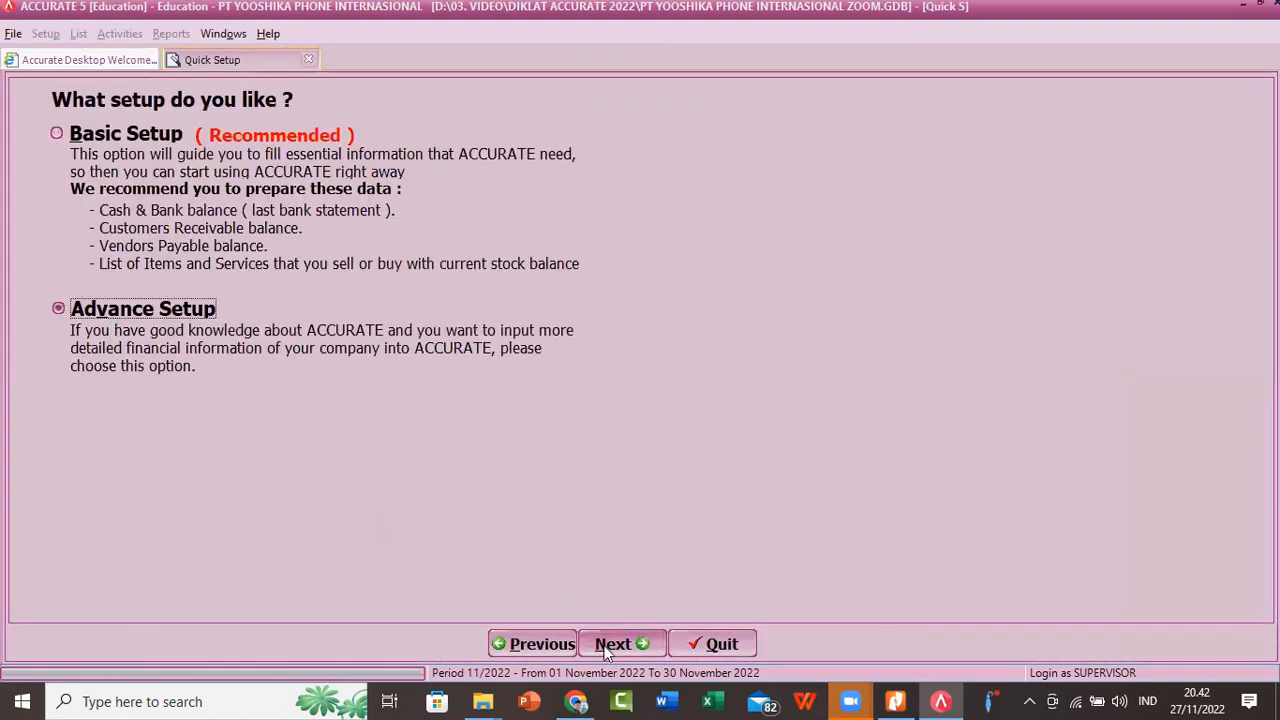
Step: Review the setup pages from Fixed Assets through the Trial Balance account list, and finish Quick Setup
{"action": "left_click", "coordinate": [540, 96]}
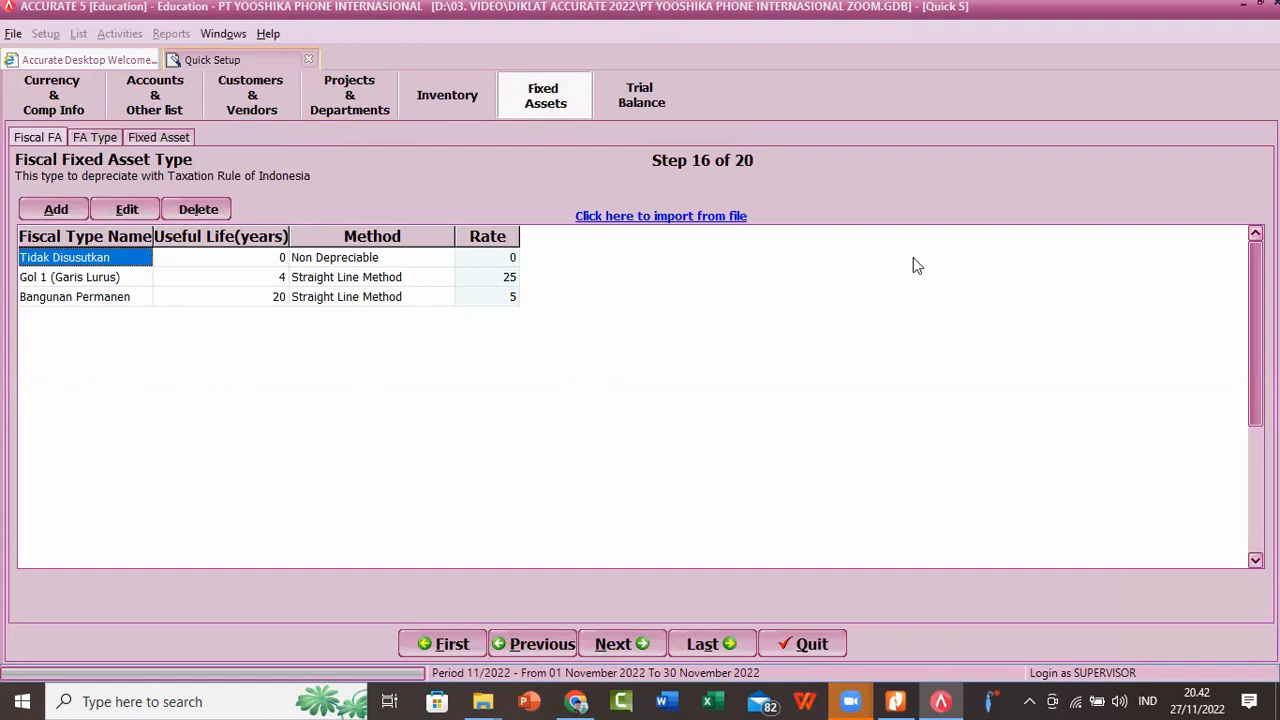
{"action": "left_click", "coordinate": [619, 646]}
{"action": "left_click", "coordinate": [617, 647]}
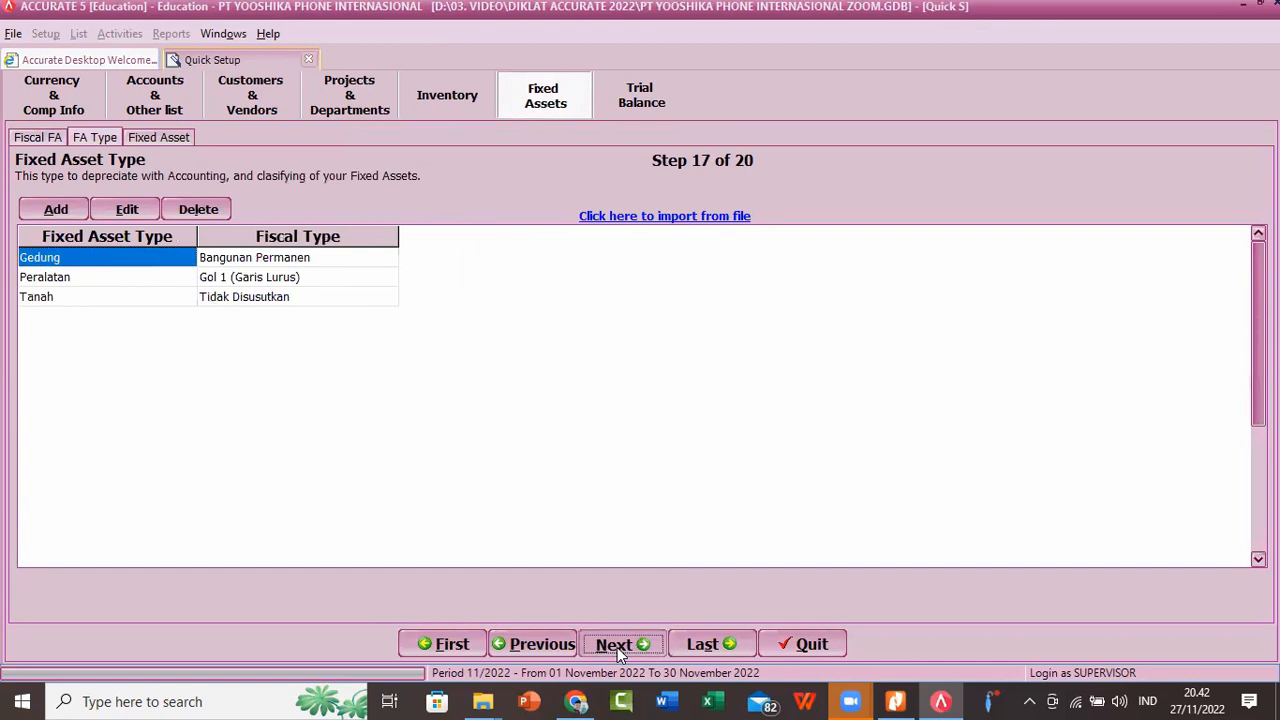
{"action": "left_click", "coordinate": [617, 647]}
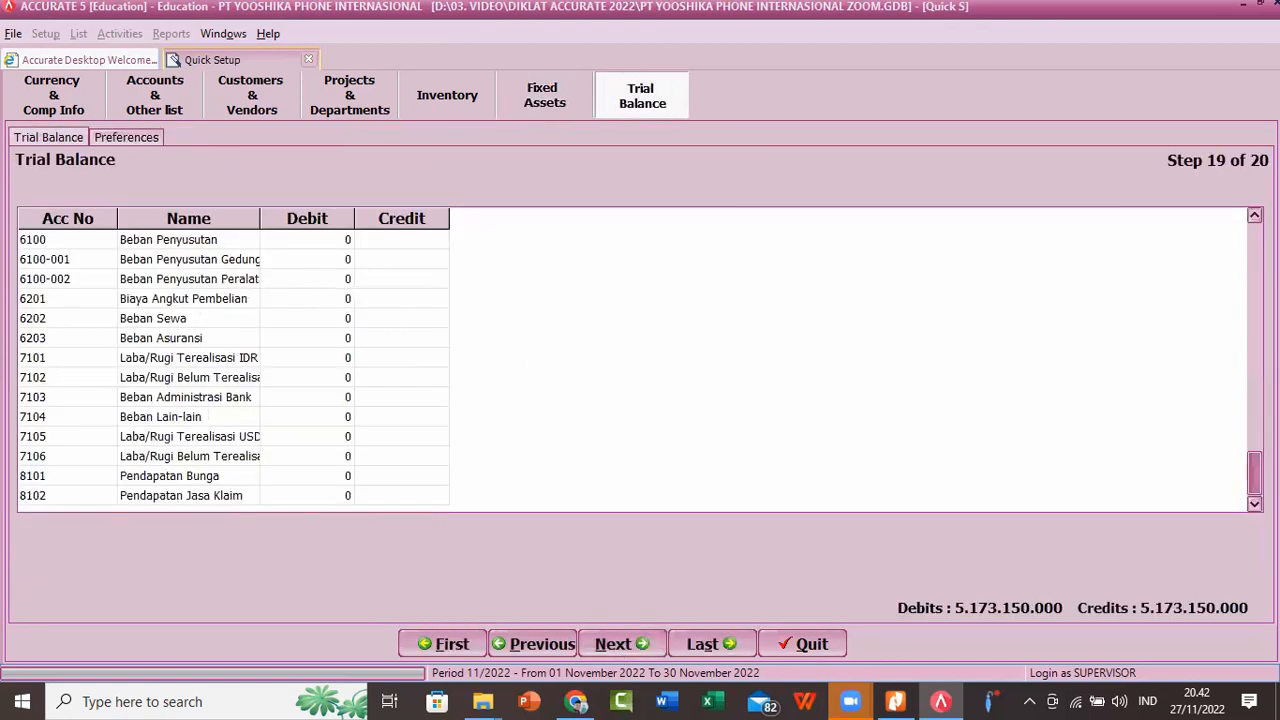
{"action": "left_click_drag", "start_coordinate": [1254, 474], "coordinate": [1254, 249]}
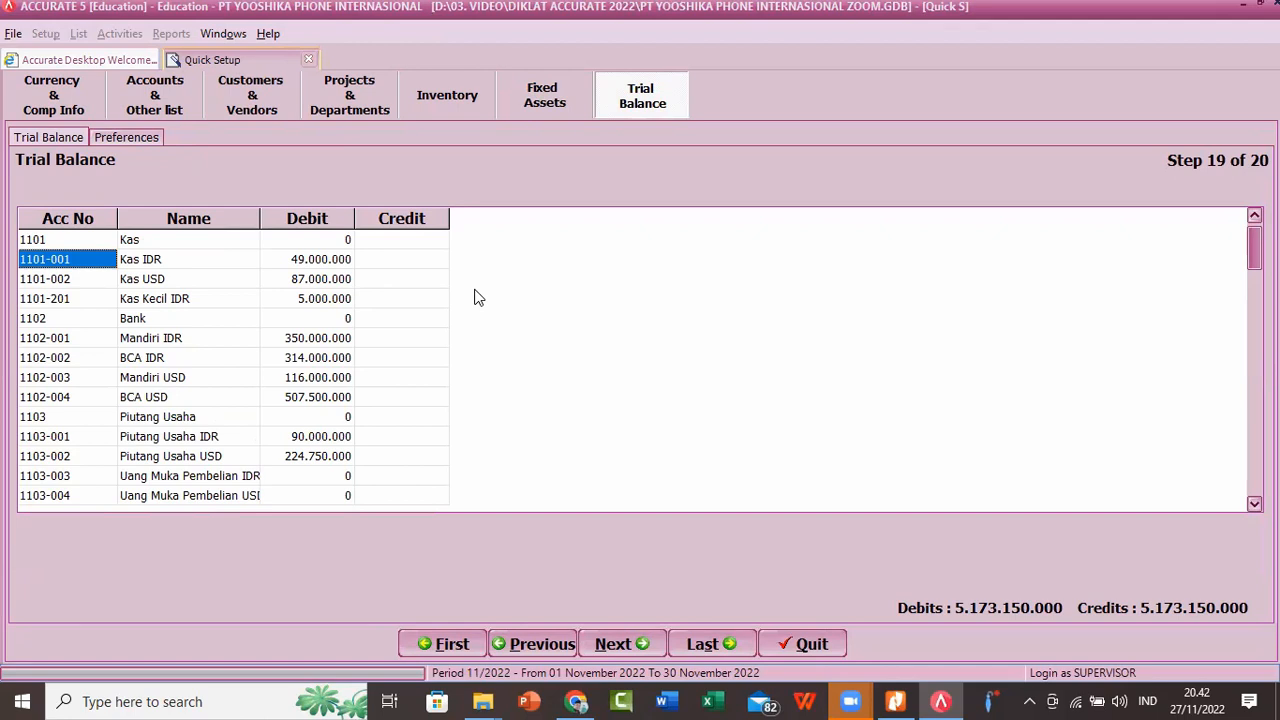
{"action": "left_click", "coordinate": [616, 644]}
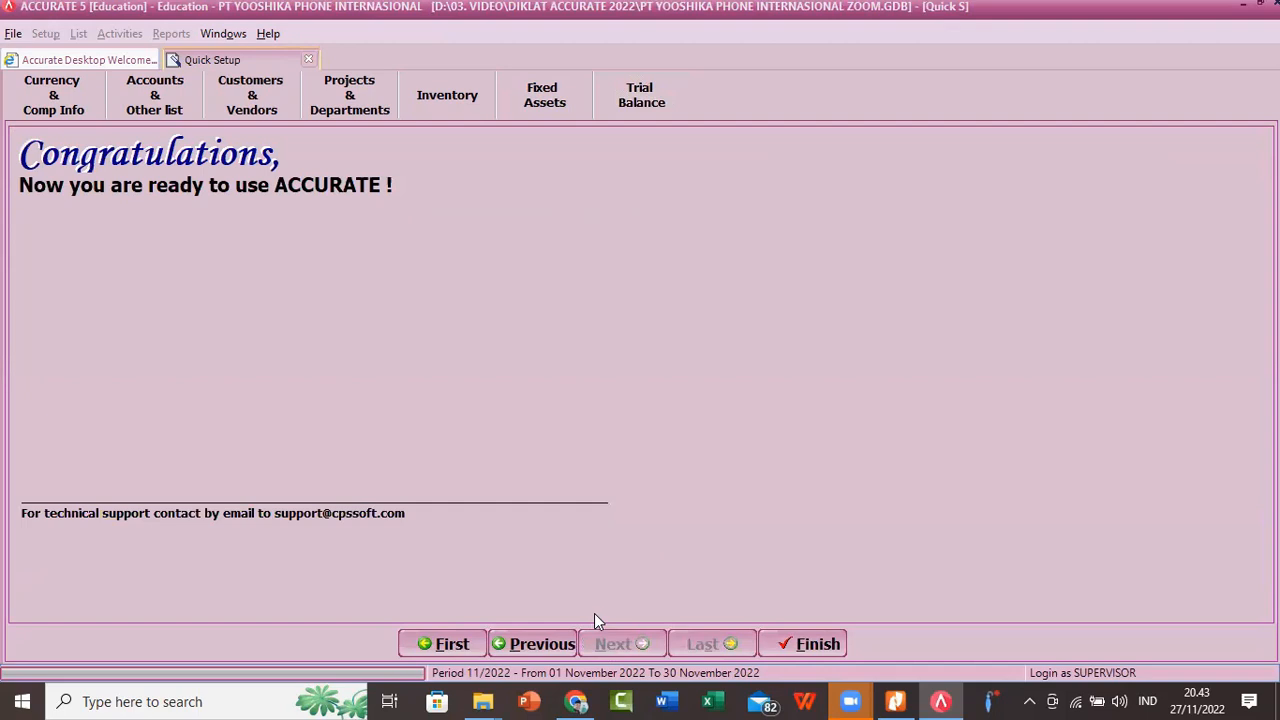
{"action": "left_click", "coordinate": [830, 647]}
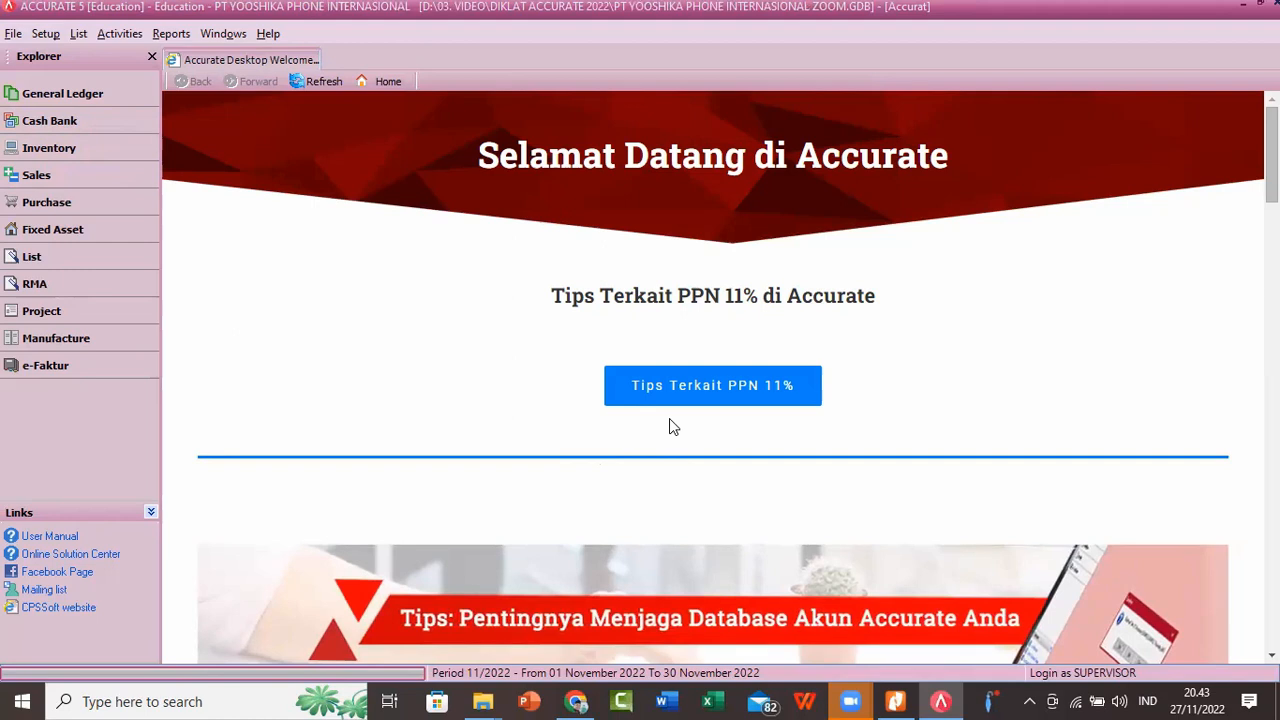
Step: Run the Period End process again for June 2022, agreeing to continue with the repeat run
{"action": "left_click", "coordinate": [116, 35]}
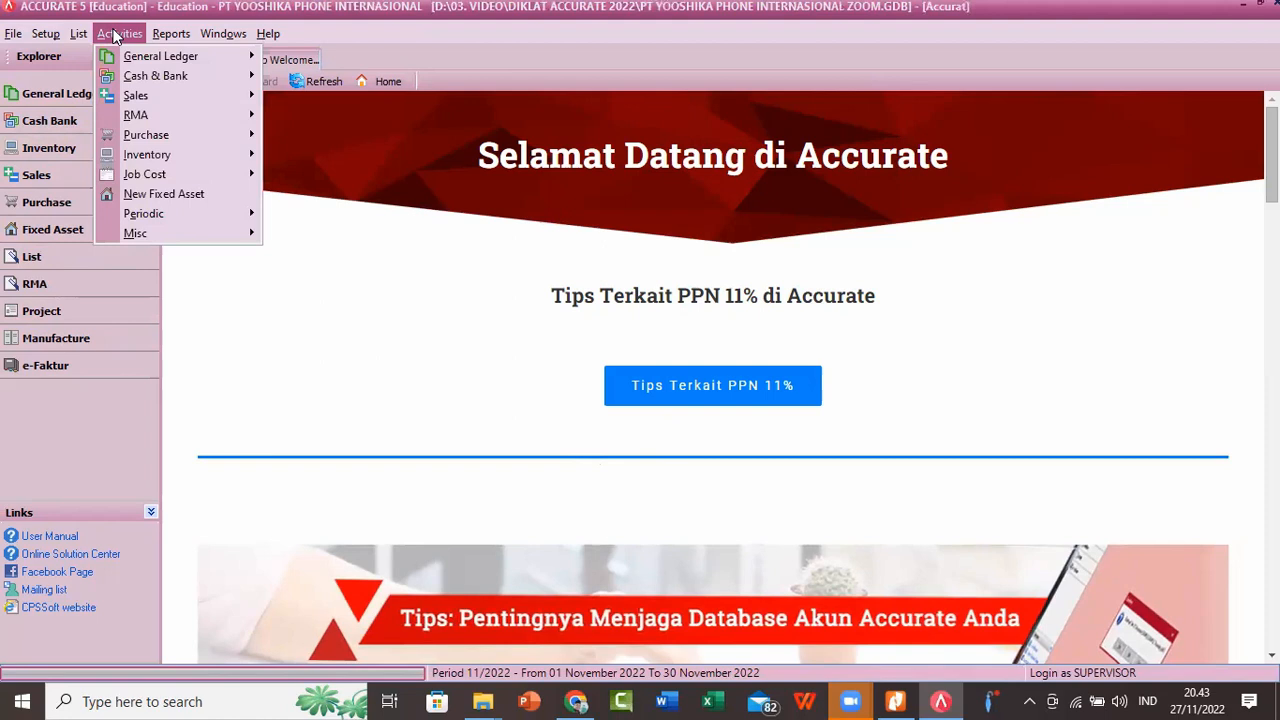
{"action": "mouse_move", "coordinate": [146, 216]}
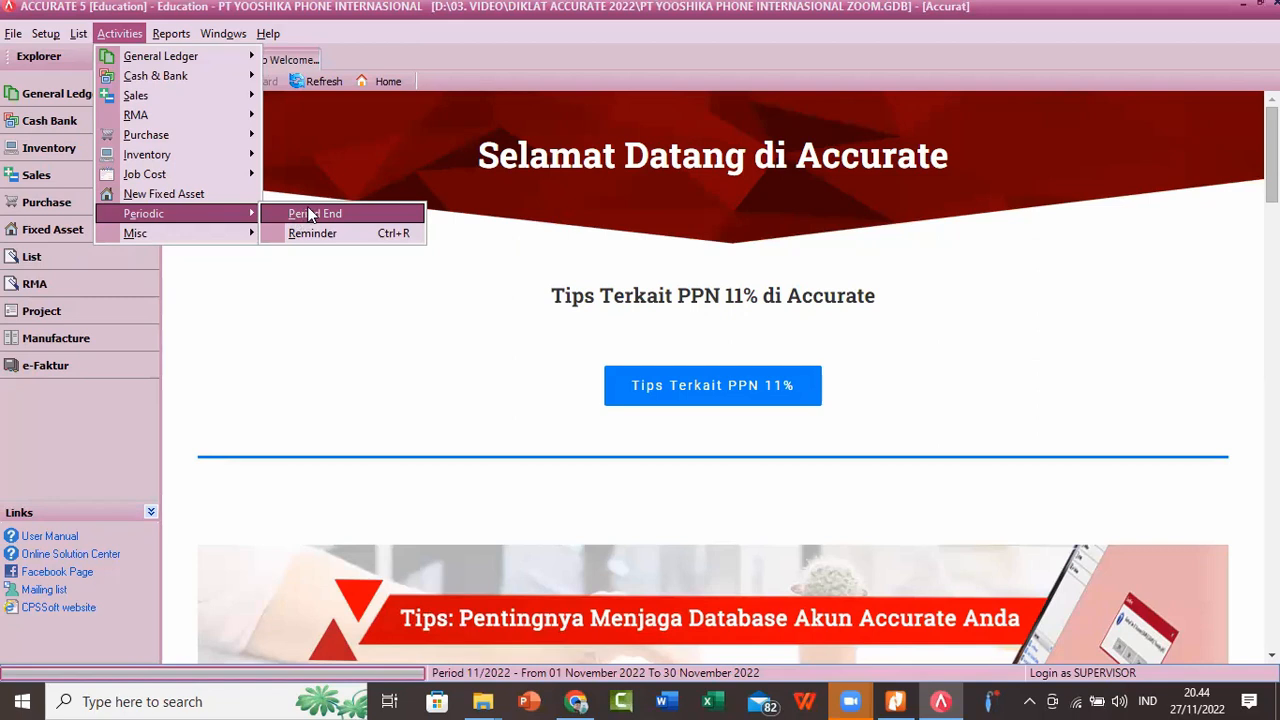
{"action": "left_click", "coordinate": [313, 217]}
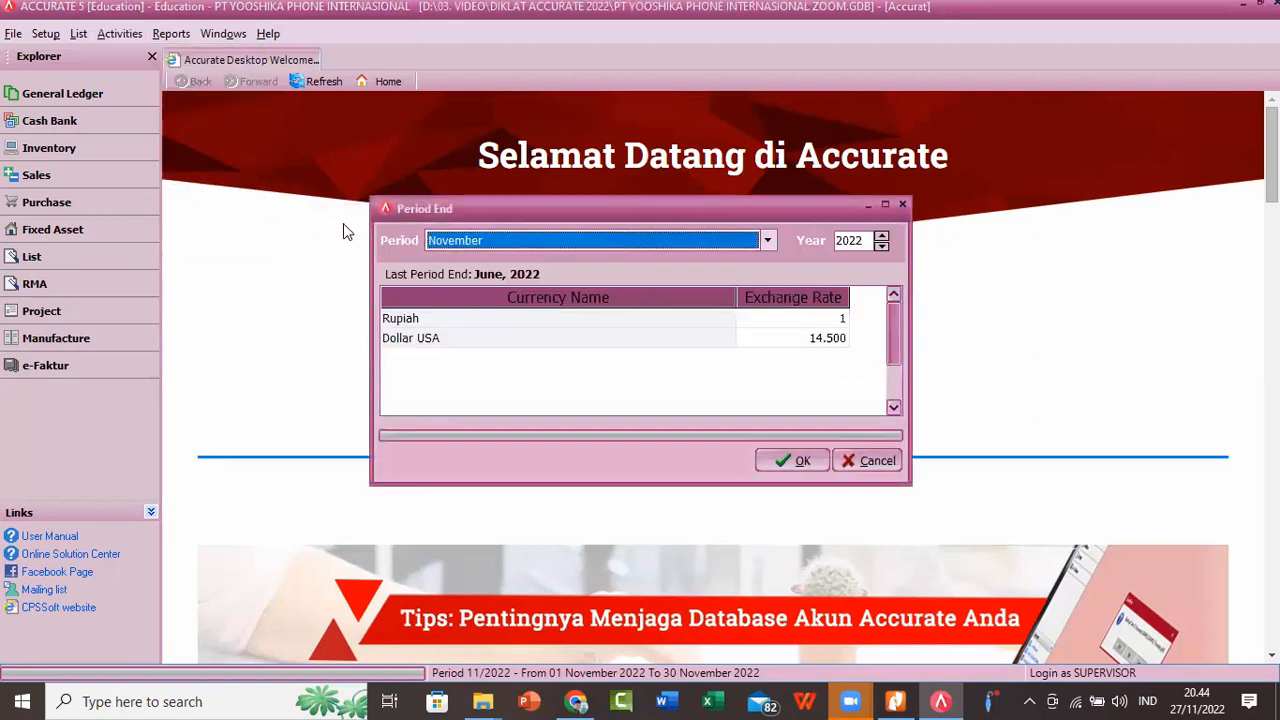
{"action": "left_click", "coordinate": [766, 242]}
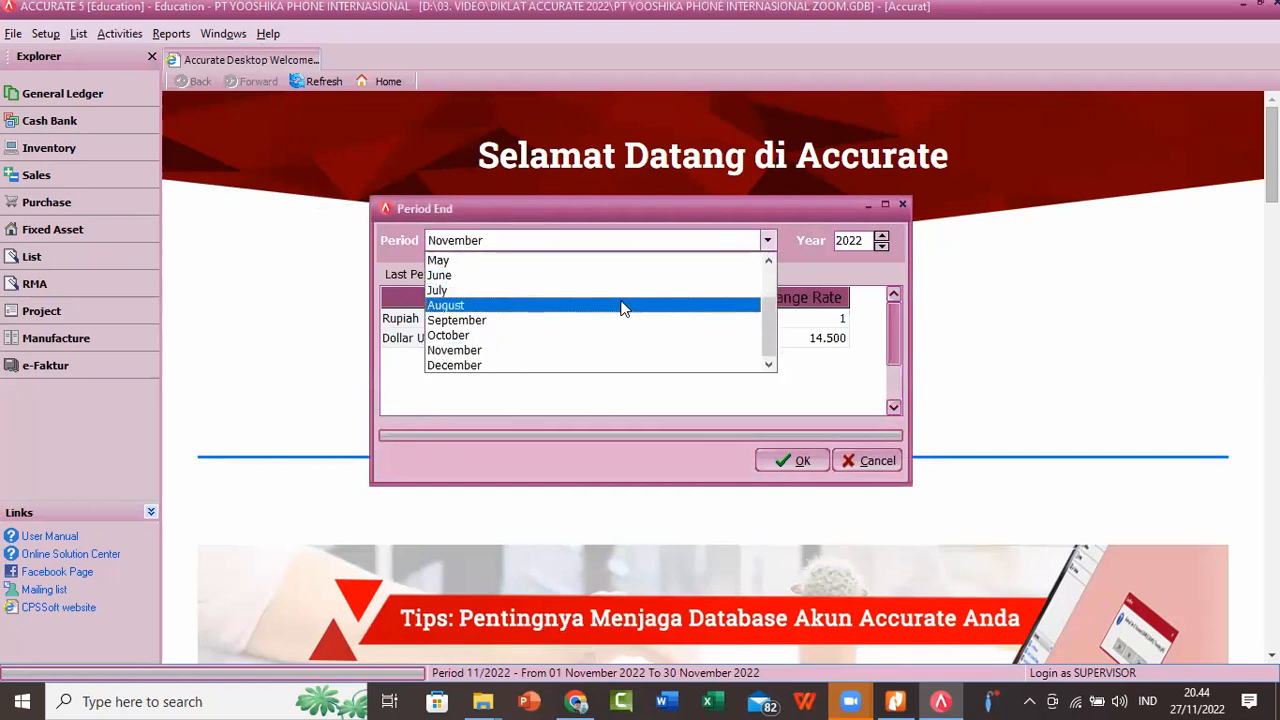
{"action": "left_click", "coordinate": [620, 276]}
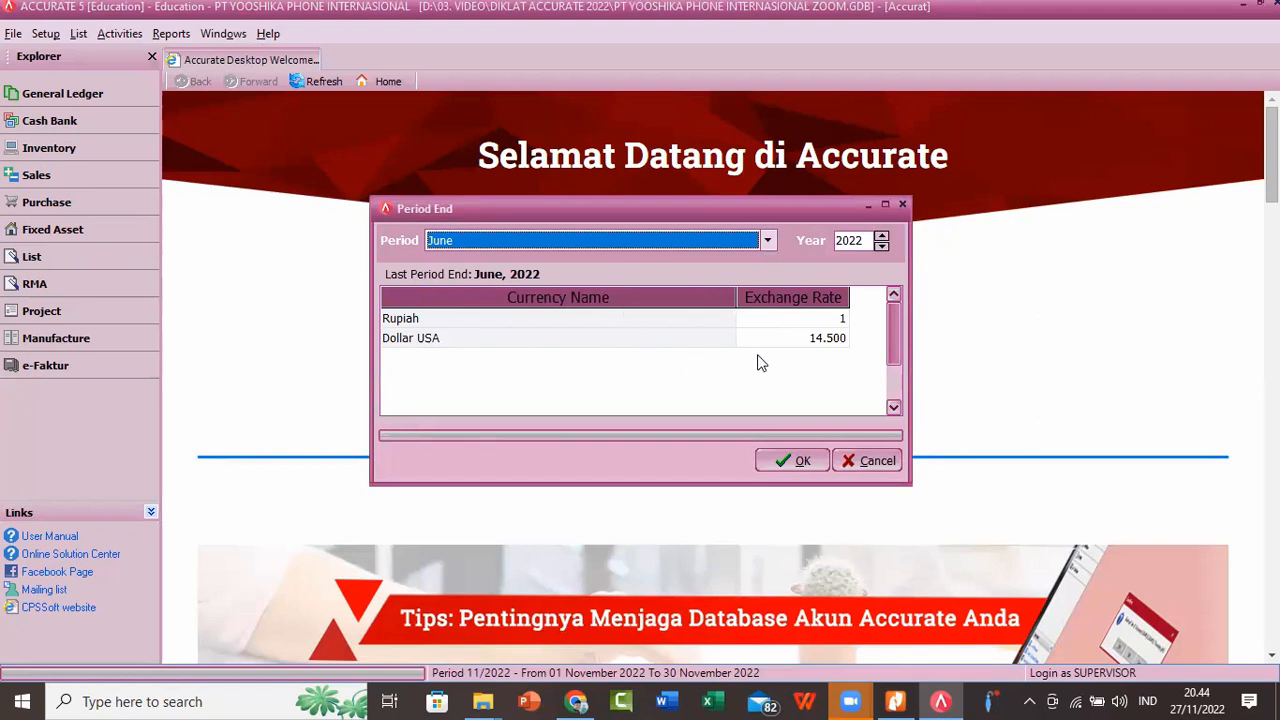
{"action": "left_click", "coordinate": [800, 461]}
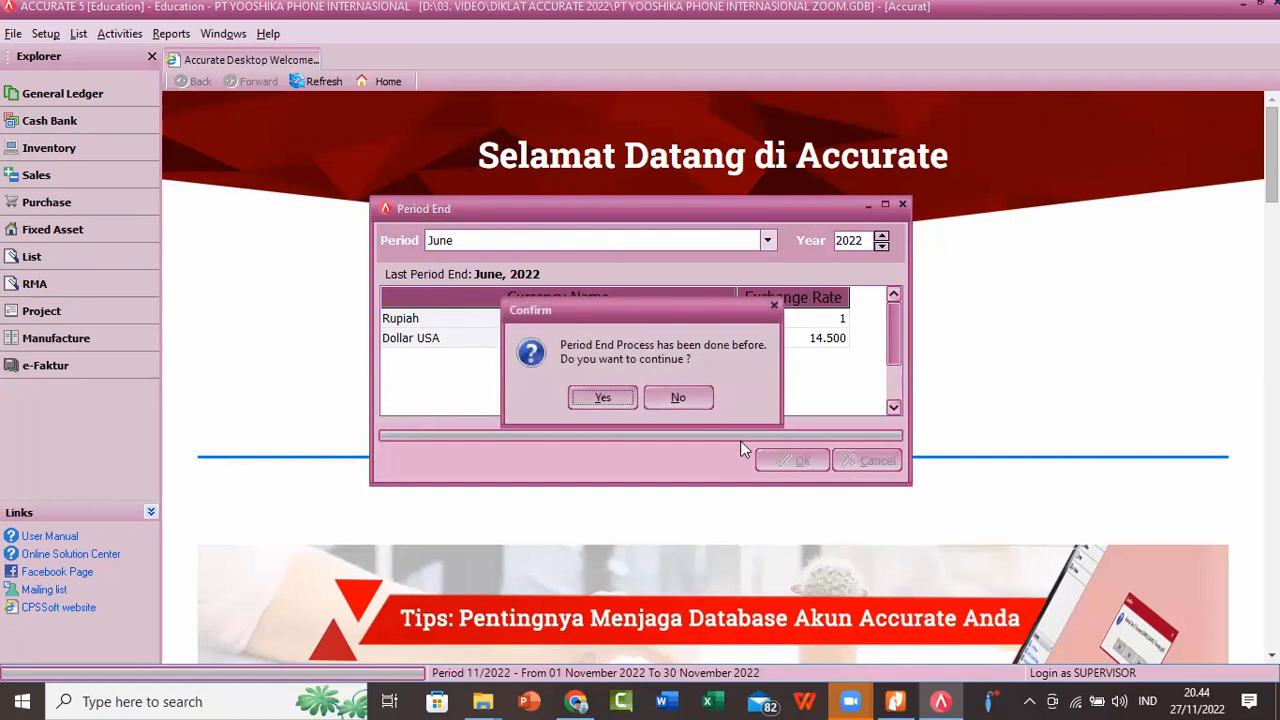
{"action": "left_click", "coordinate": [600, 398]}
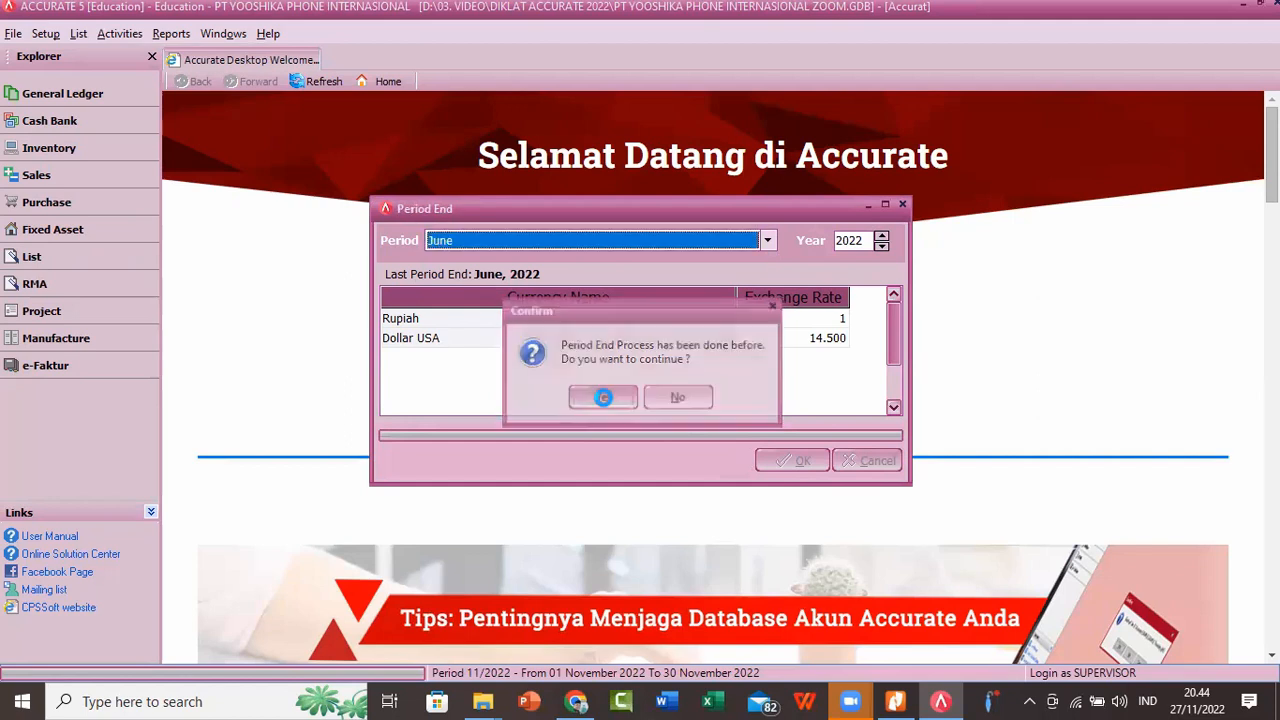
{"action": "left_click", "coordinate": [609, 399]}
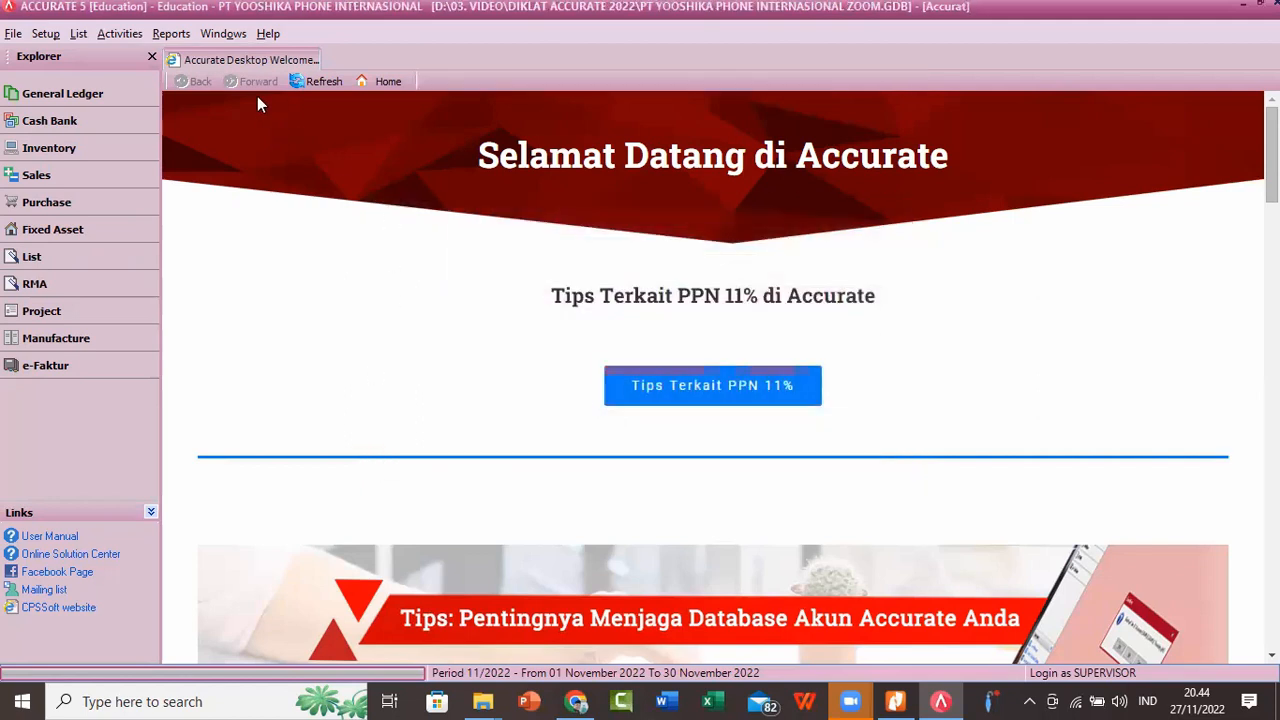
Step: Generate the Balance Sheet (Standard) financial statement as of 30/06/2022
{"action": "left_click", "coordinate": [171, 33]}
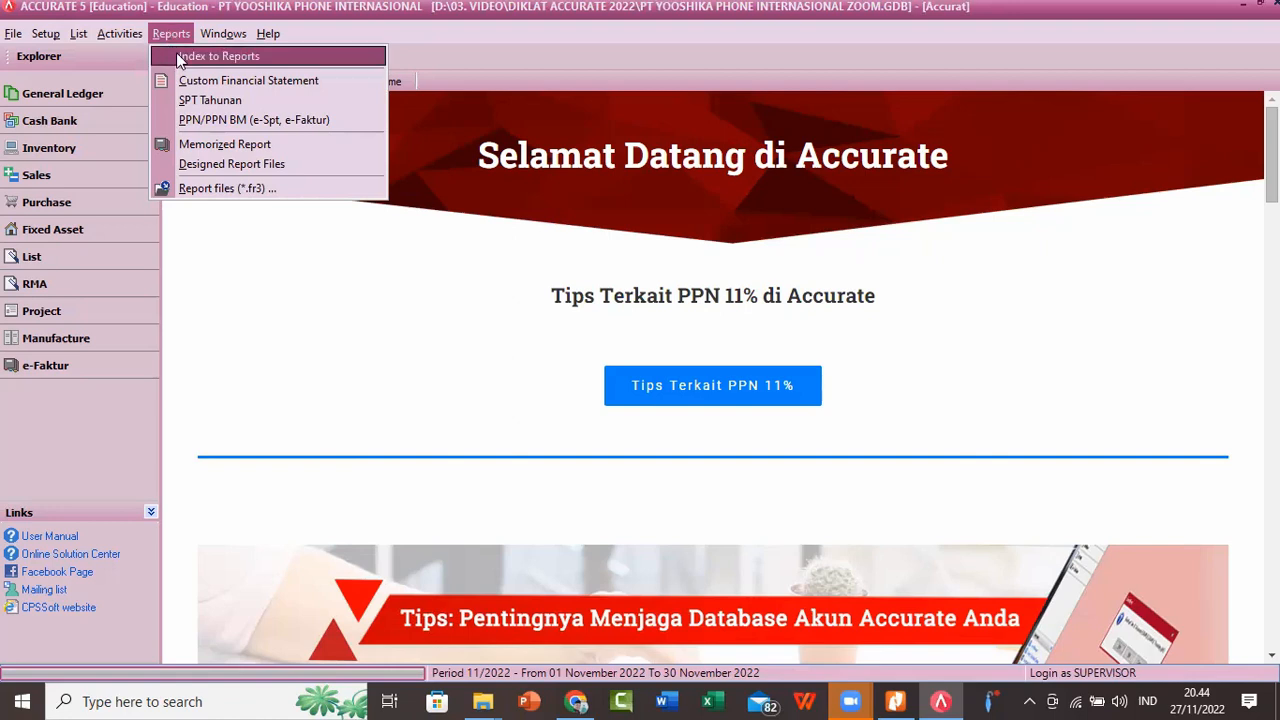
{"action": "left_click", "coordinate": [179, 57]}
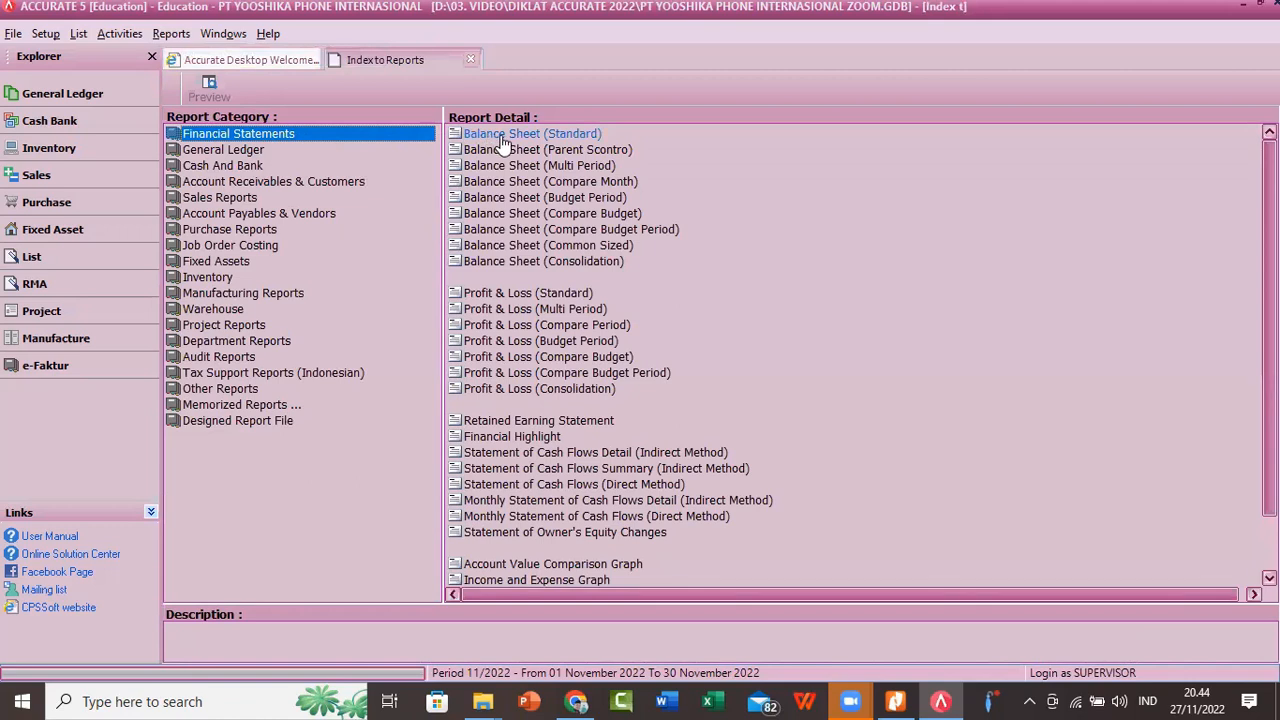
{"action": "left_click", "coordinate": [503, 135]}
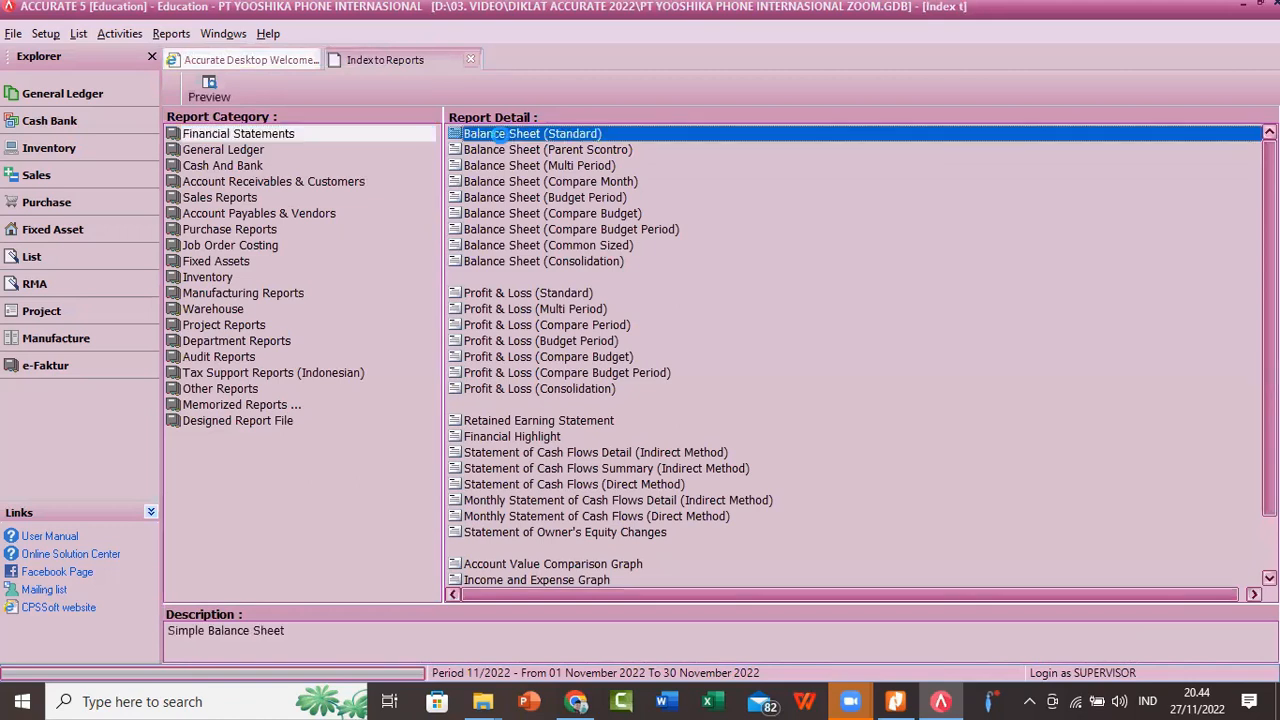
{"action": "double_click", "coordinate": [497, 135]}
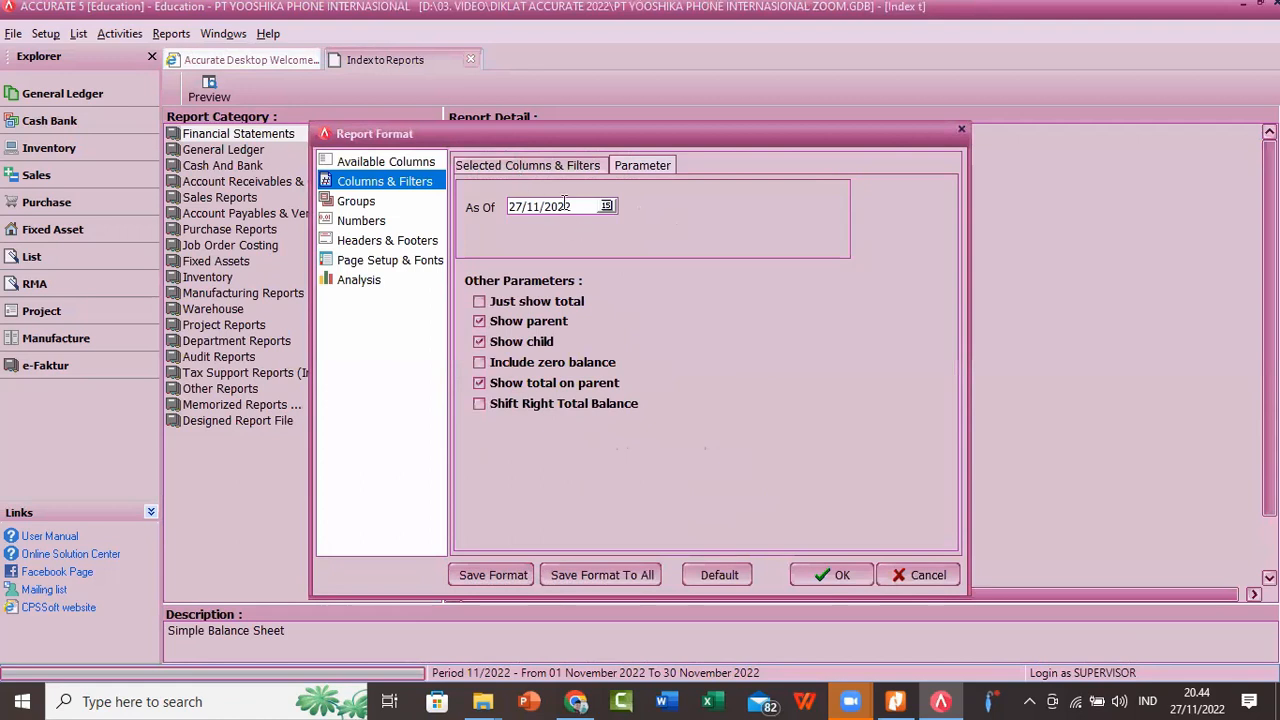
{"action": "left_click_drag", "start_coordinate": [570, 206], "coordinate": [508, 207]}
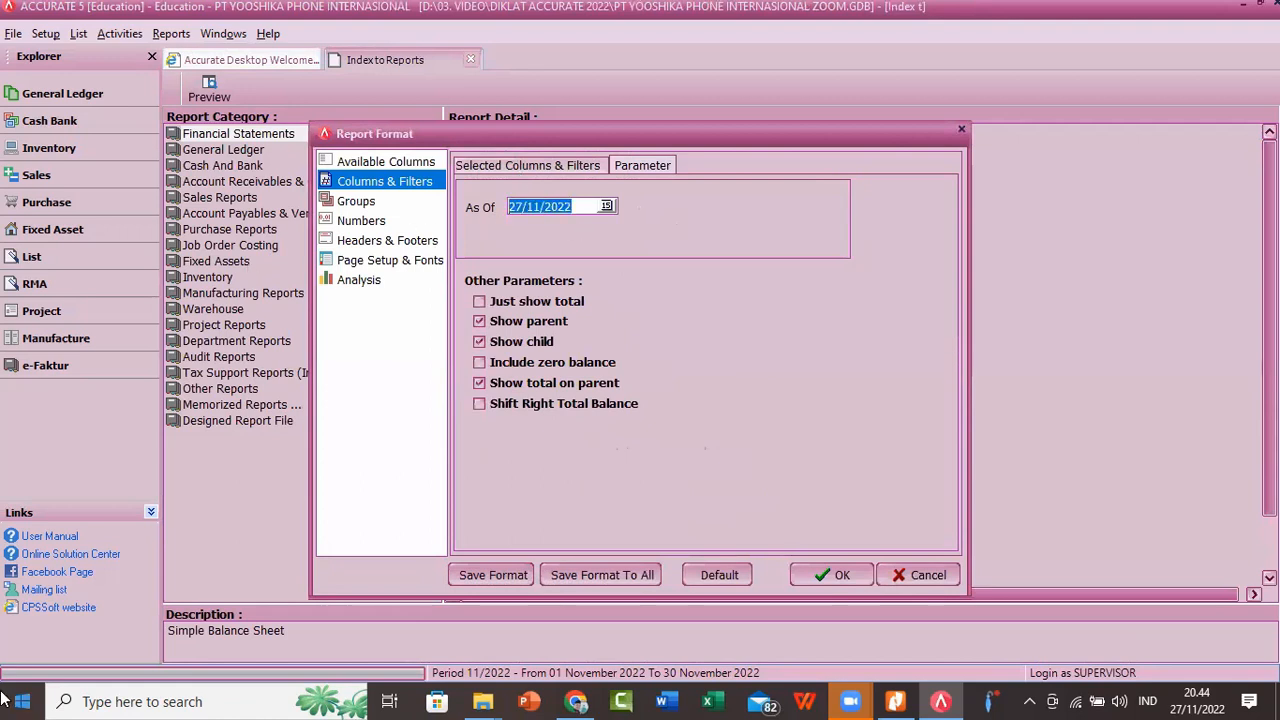
{"action": "type", "text": "30/06/2022"}
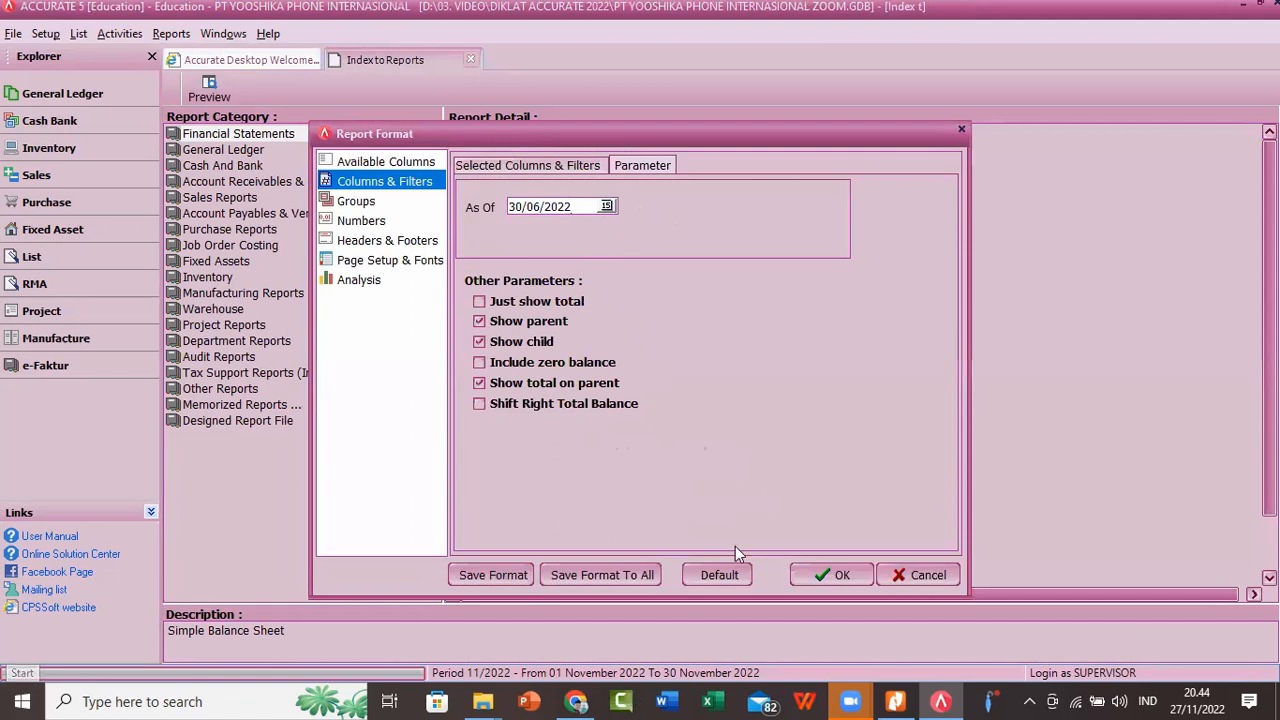
{"action": "left_click", "coordinate": [838, 575]}
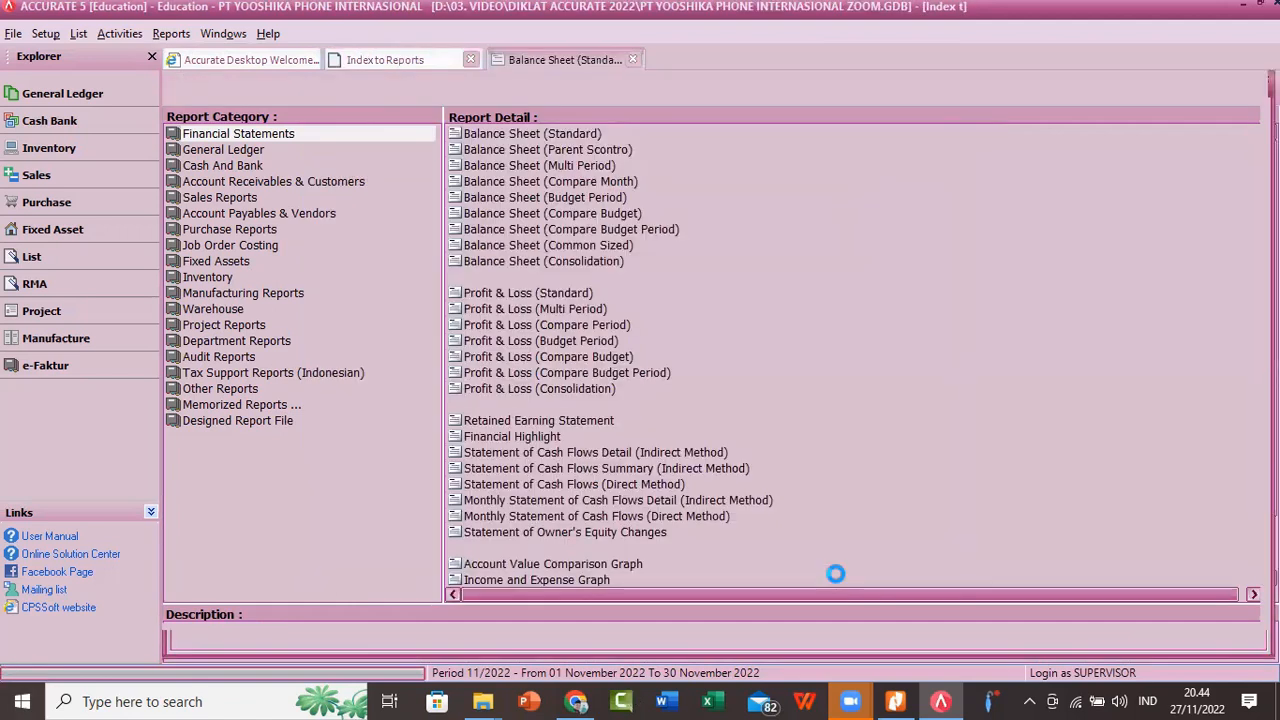
Step: Examine the regenerated balance sheet at 150 % zoom, comparing total assets with retained earning and total liabilities and equities
{"action": "right_click", "coordinate": [1000, 237]}
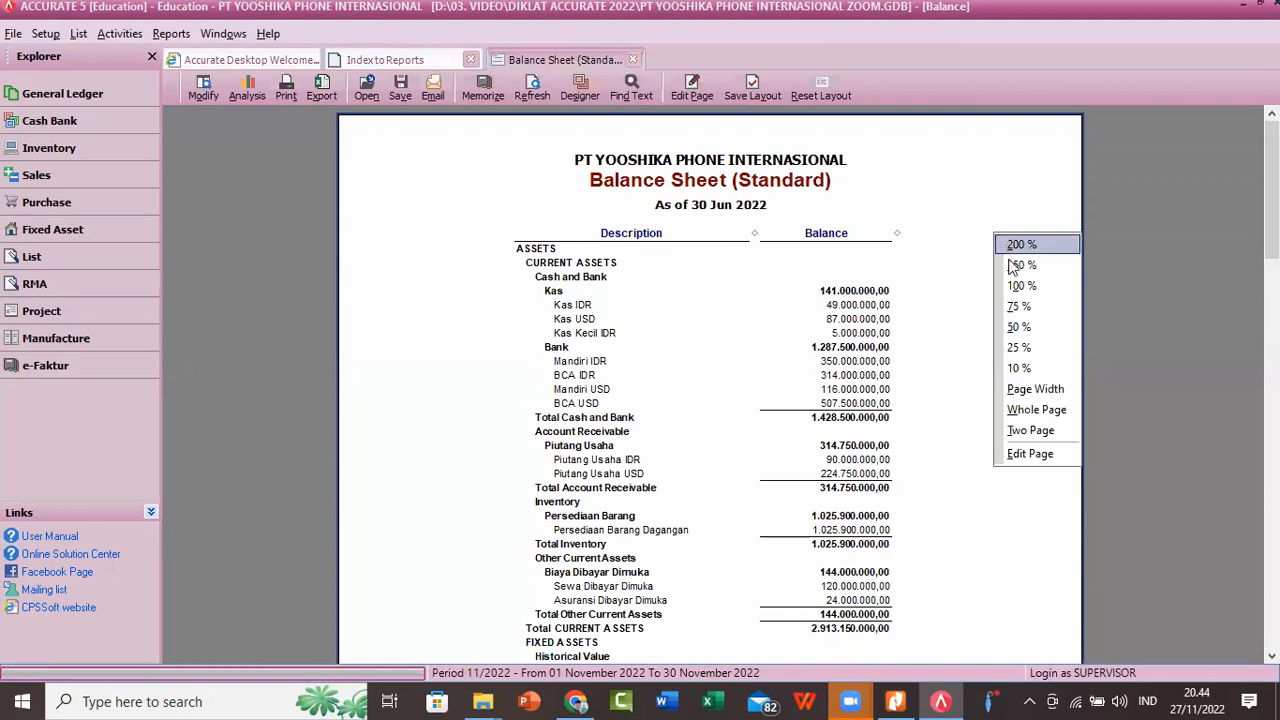
{"action": "left_click", "coordinate": [1105, 191]}
{"action": "scroll", "coordinate": [1040, 267], "scroll_direction": "down", "scroll_amount": 10}
{"action": "scroll", "coordinate": [1059, 268], "scroll_direction": "down", "scroll_amount": 5}
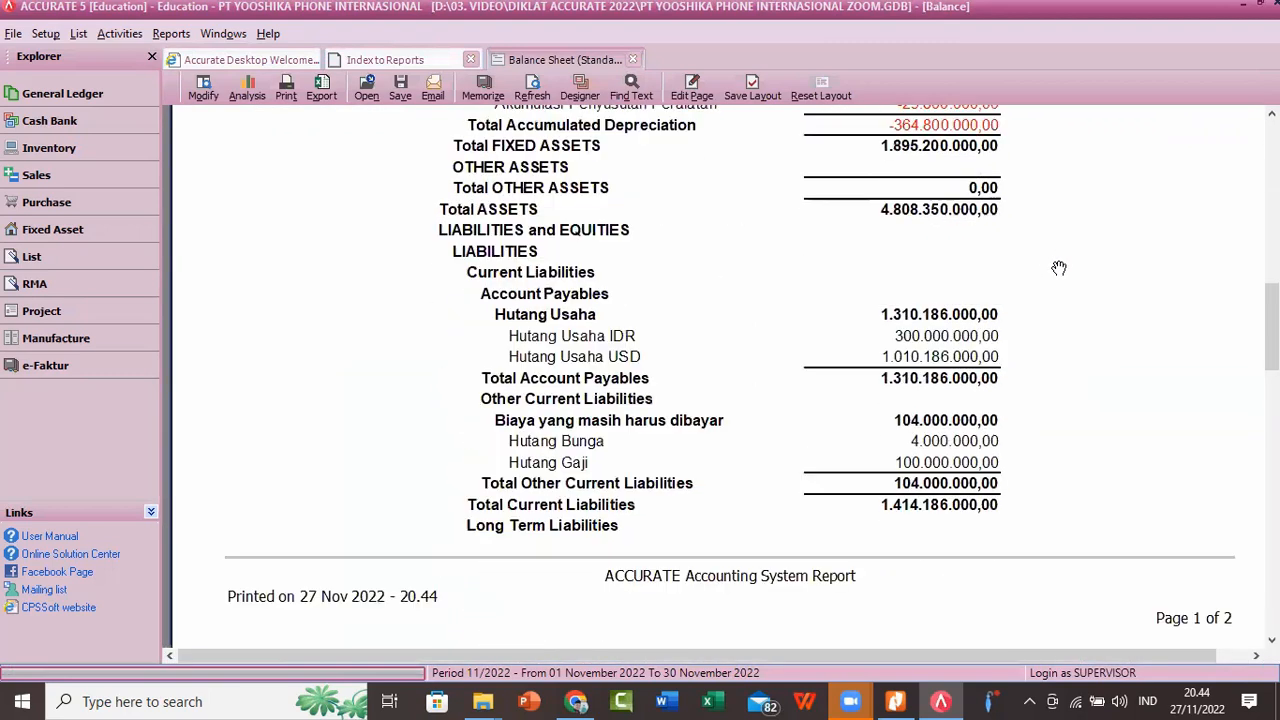
{"action": "scroll", "coordinate": [1059, 268], "scroll_direction": "up", "scroll_amount": 3}
{"action": "scroll", "coordinate": [1059, 268], "scroll_direction": "down", "scroll_amount": 10}
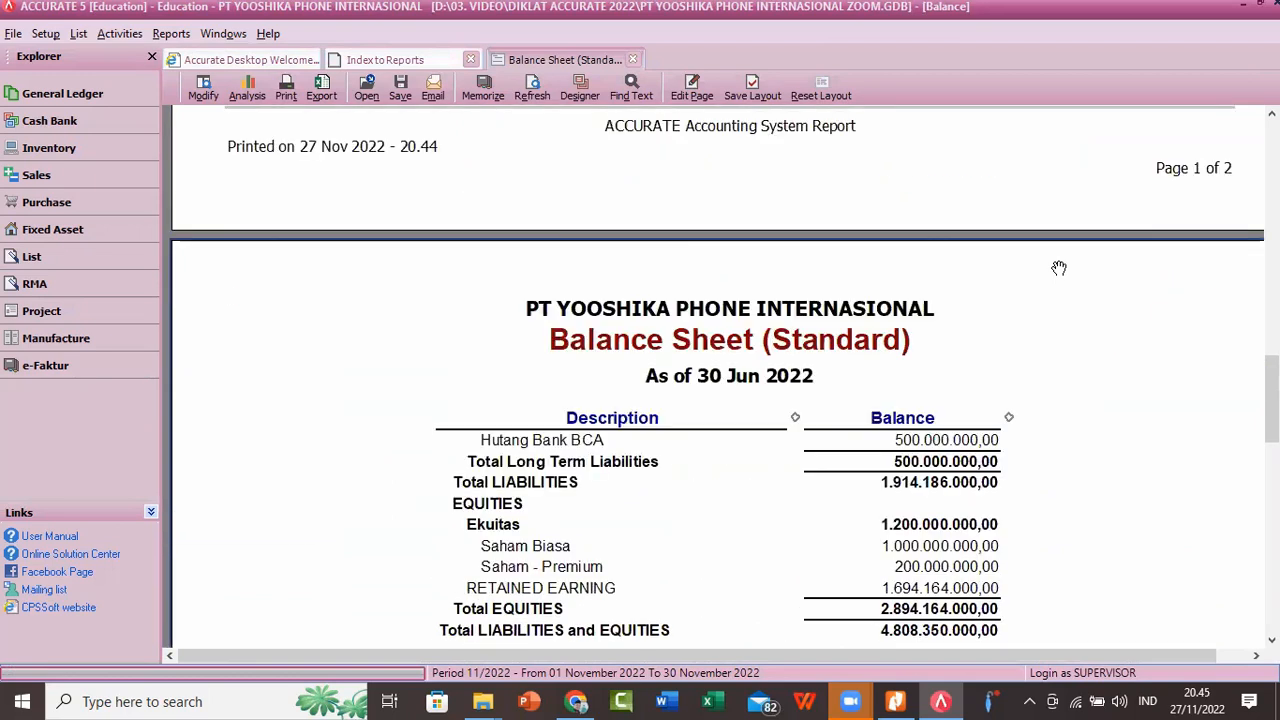
{"action": "scroll", "coordinate": [1059, 268], "scroll_direction": "down", "scroll_amount": 2}
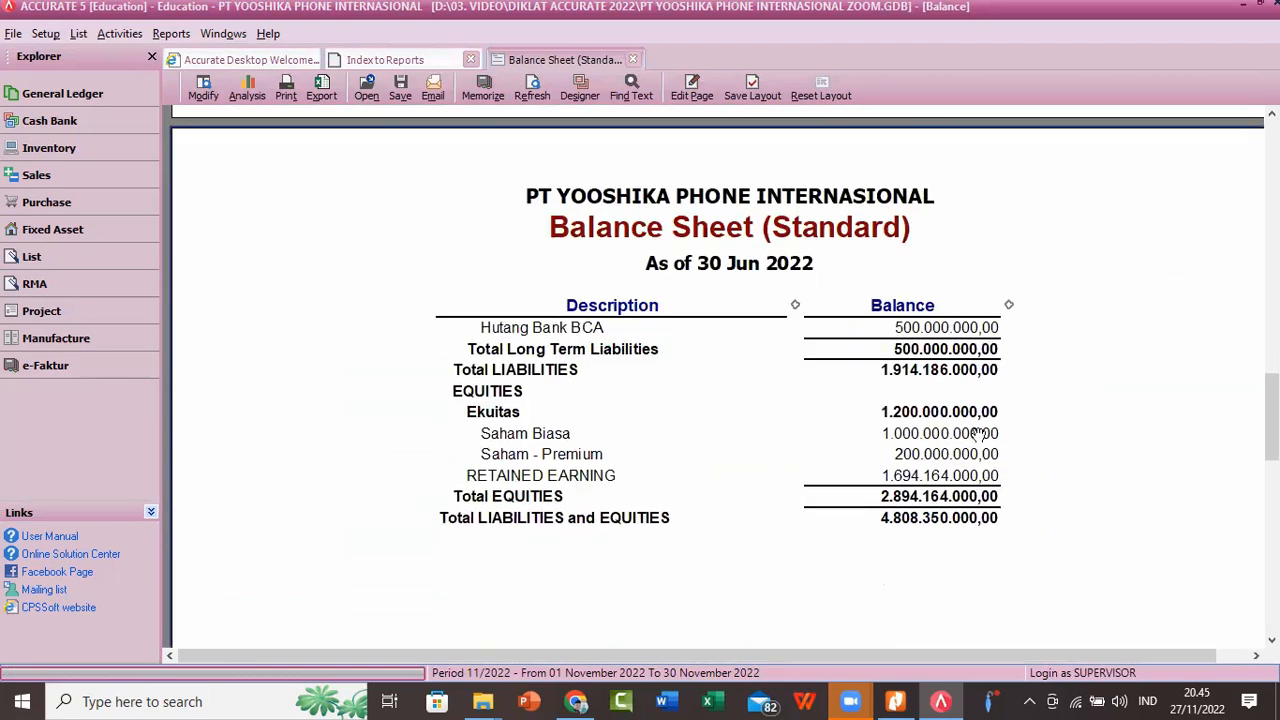
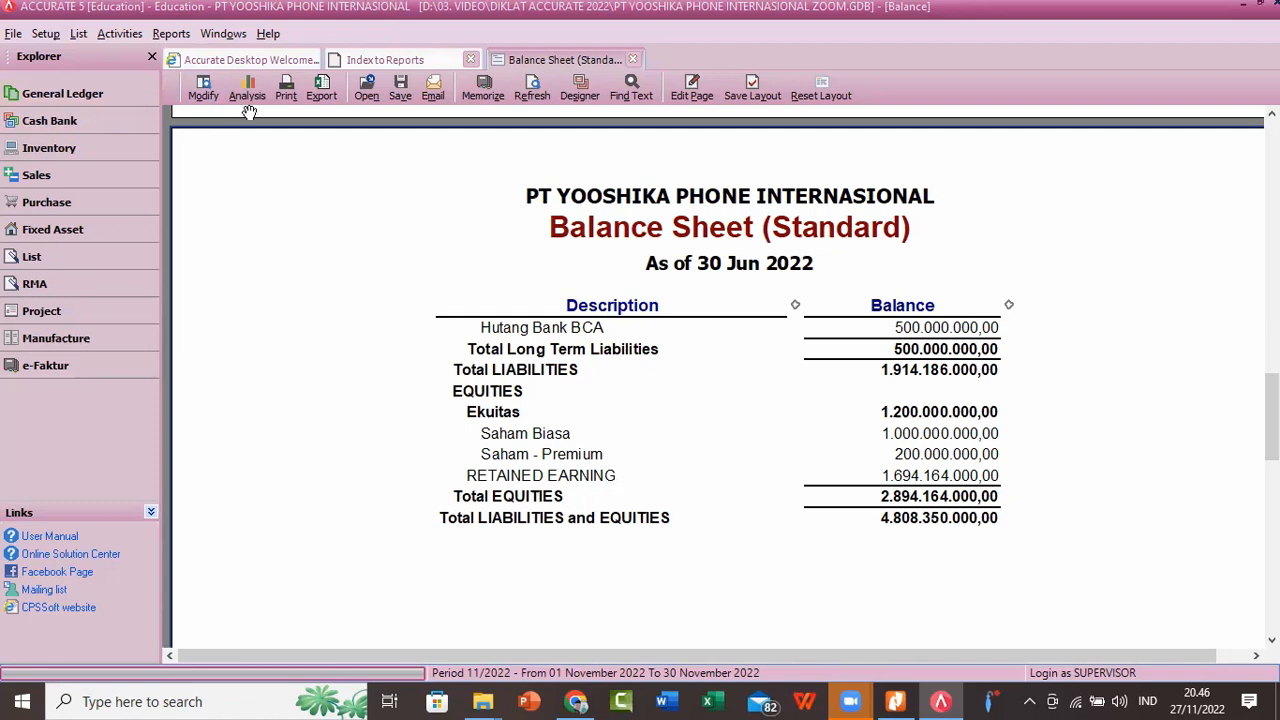
Step: Open the last saved journal voucher, 1016 "AJP - OBE", and examine its debit to Opening Balance Equity and credit to Retained Earning
{"action": "left_click", "coordinate": [119, 33]}
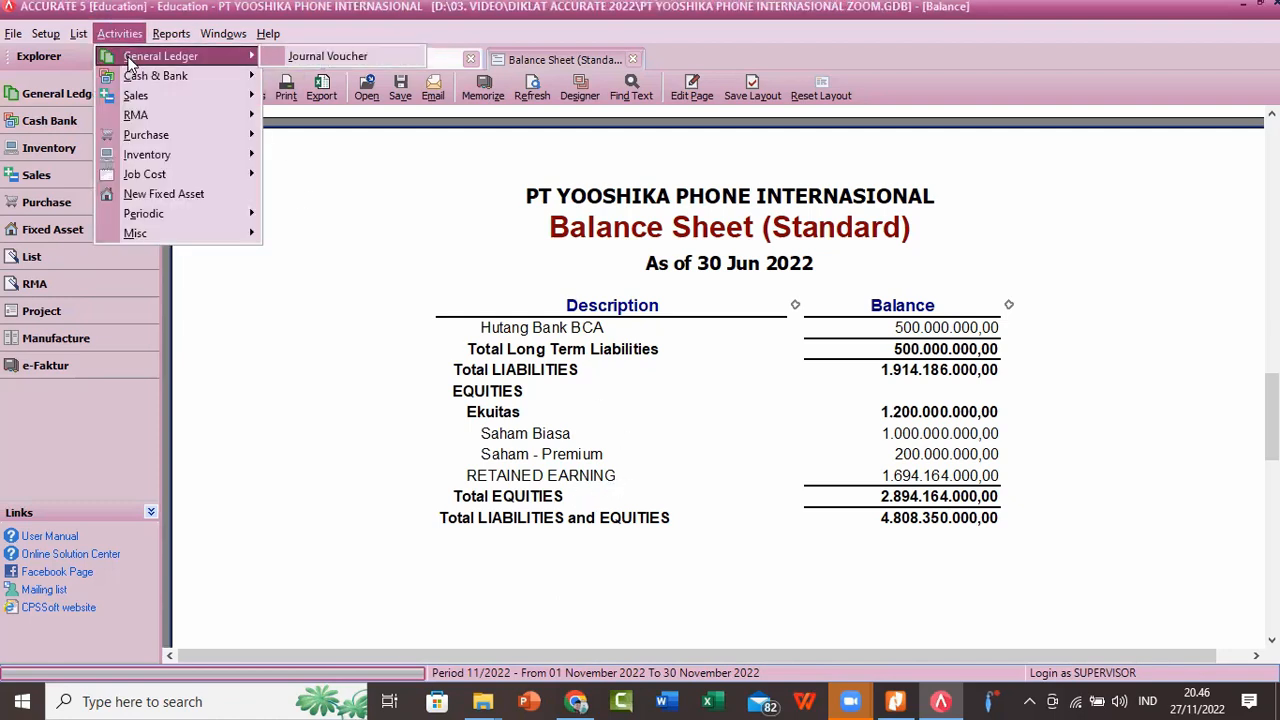
{"action": "left_click", "coordinate": [300, 58]}
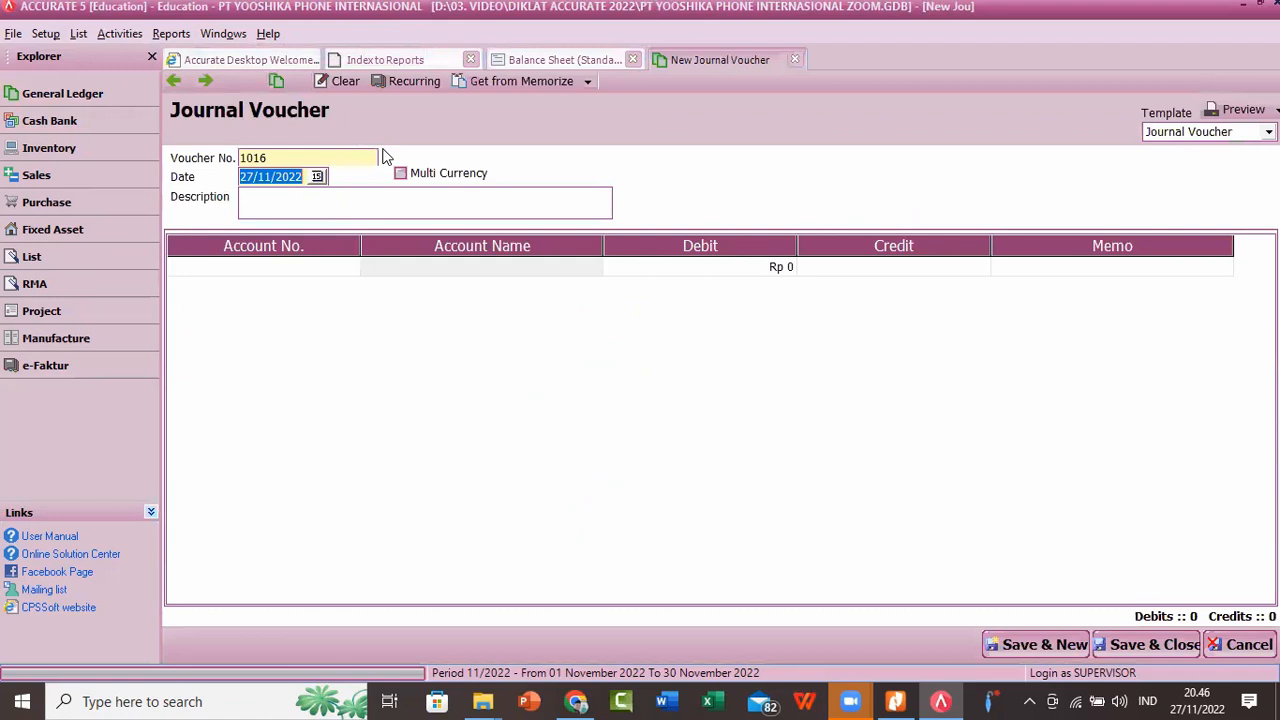
{"action": "left_click", "coordinate": [174, 82]}
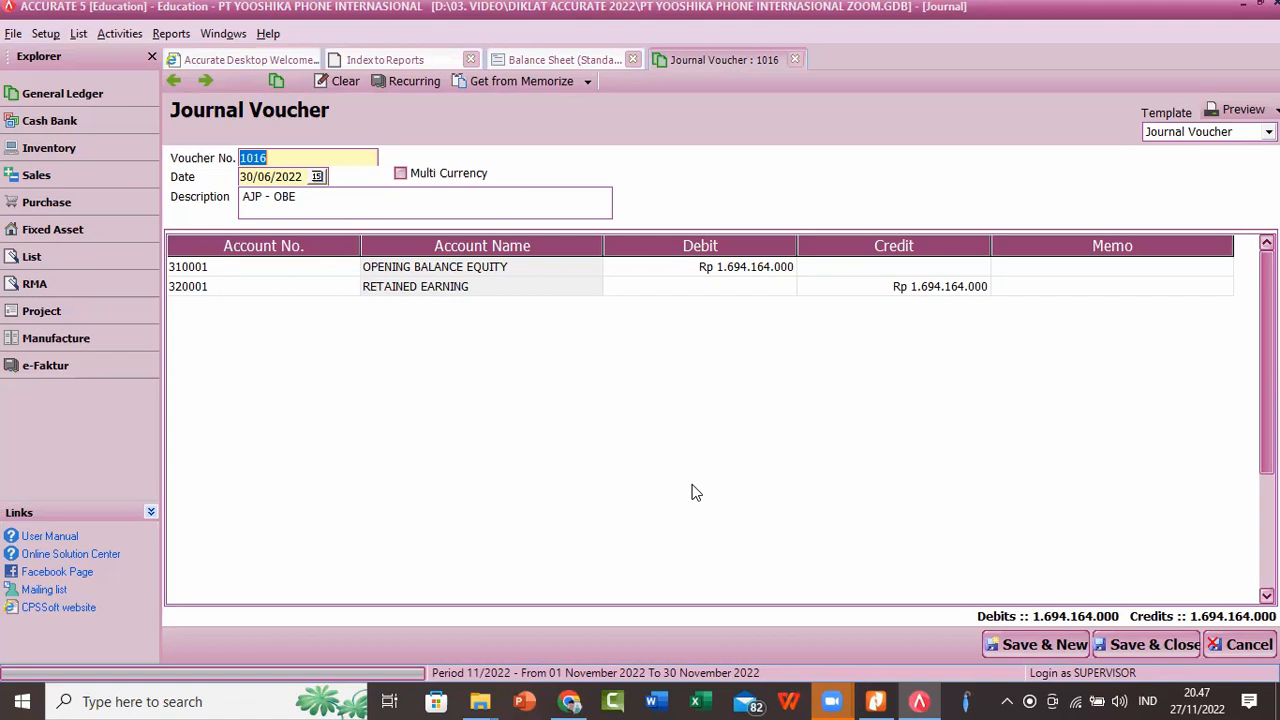
{"action": "key", "text": "alt+Tab"}
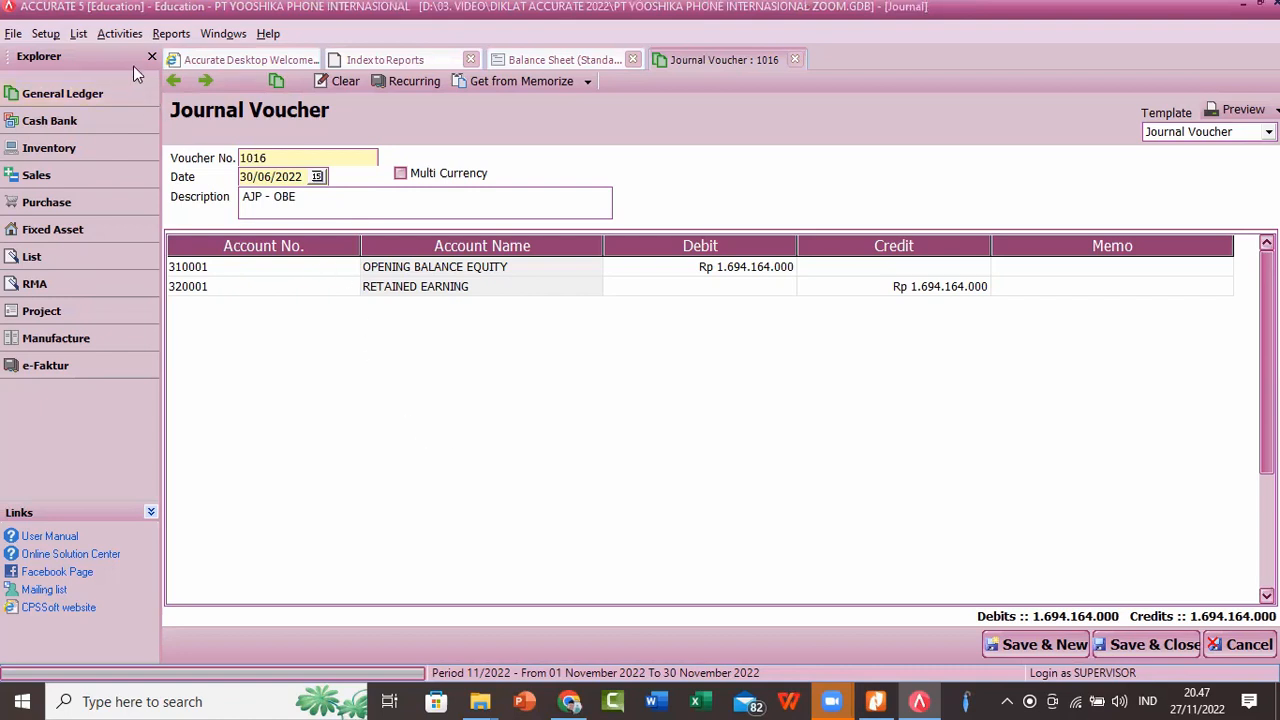
{"action": "left_click", "coordinate": [120, 34]}
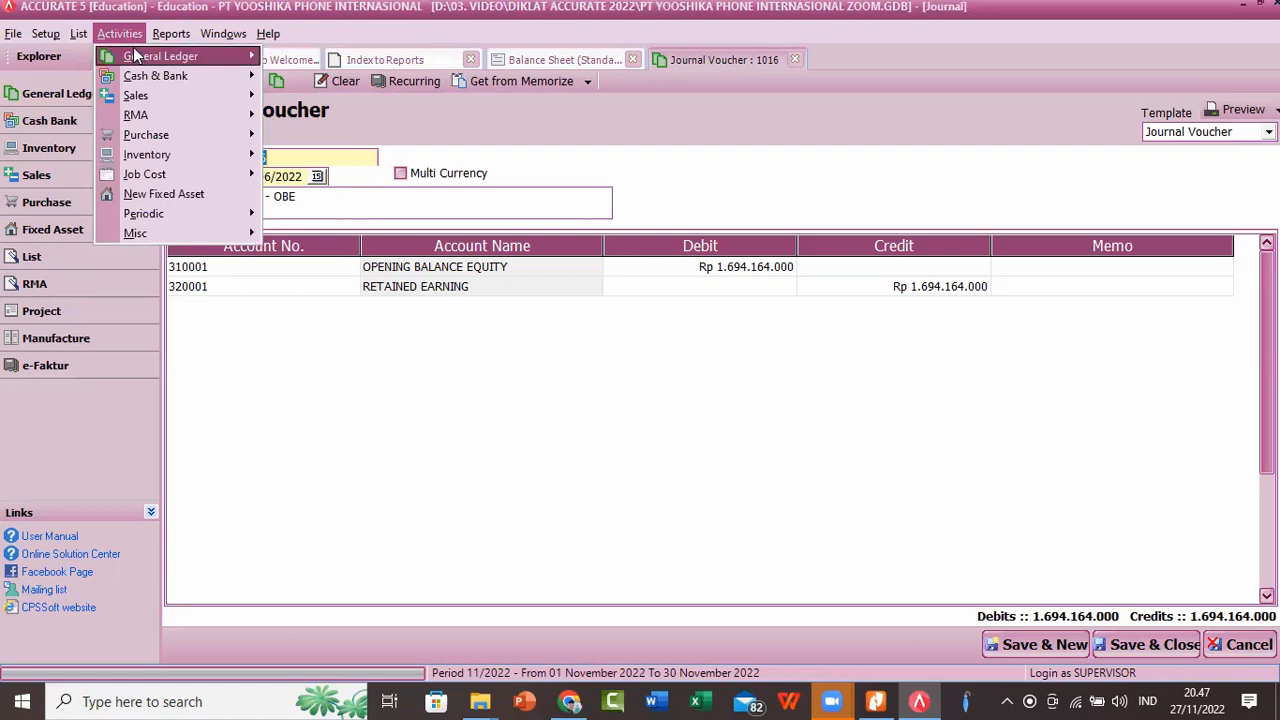
{"action": "mouse_move", "coordinate": [140, 60]}
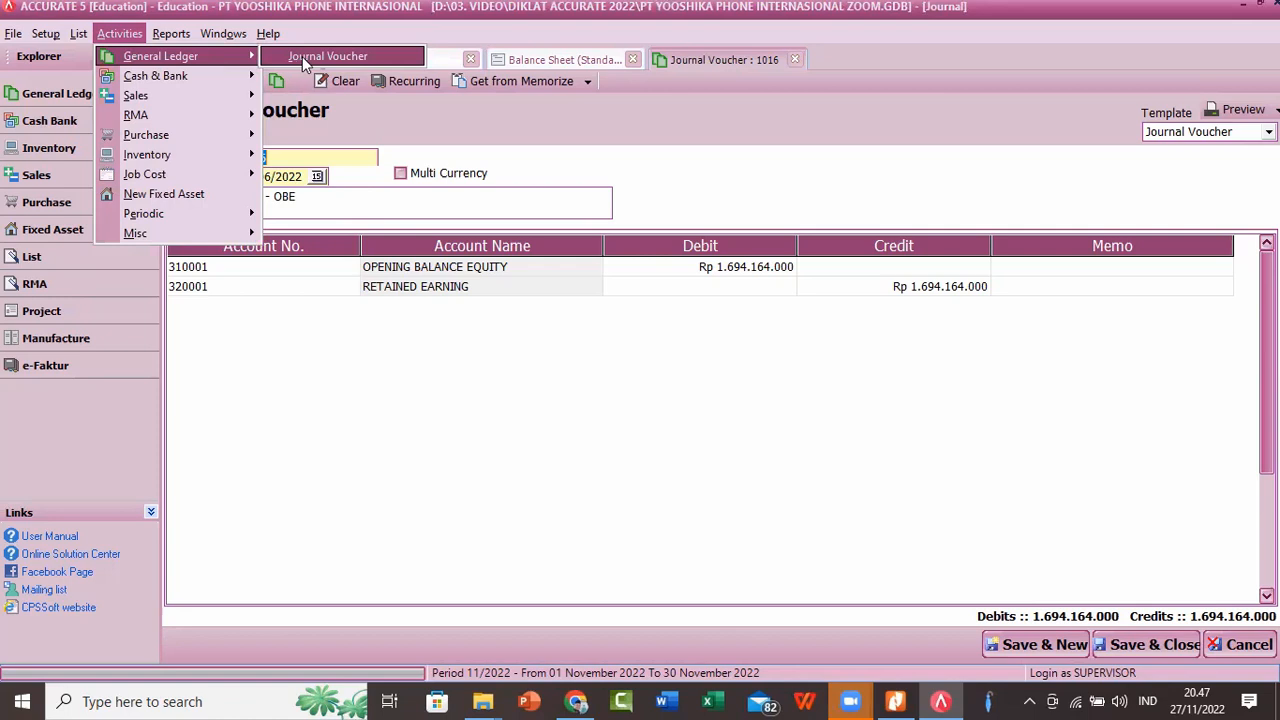
{"action": "left_click", "coordinate": [574, 446]}
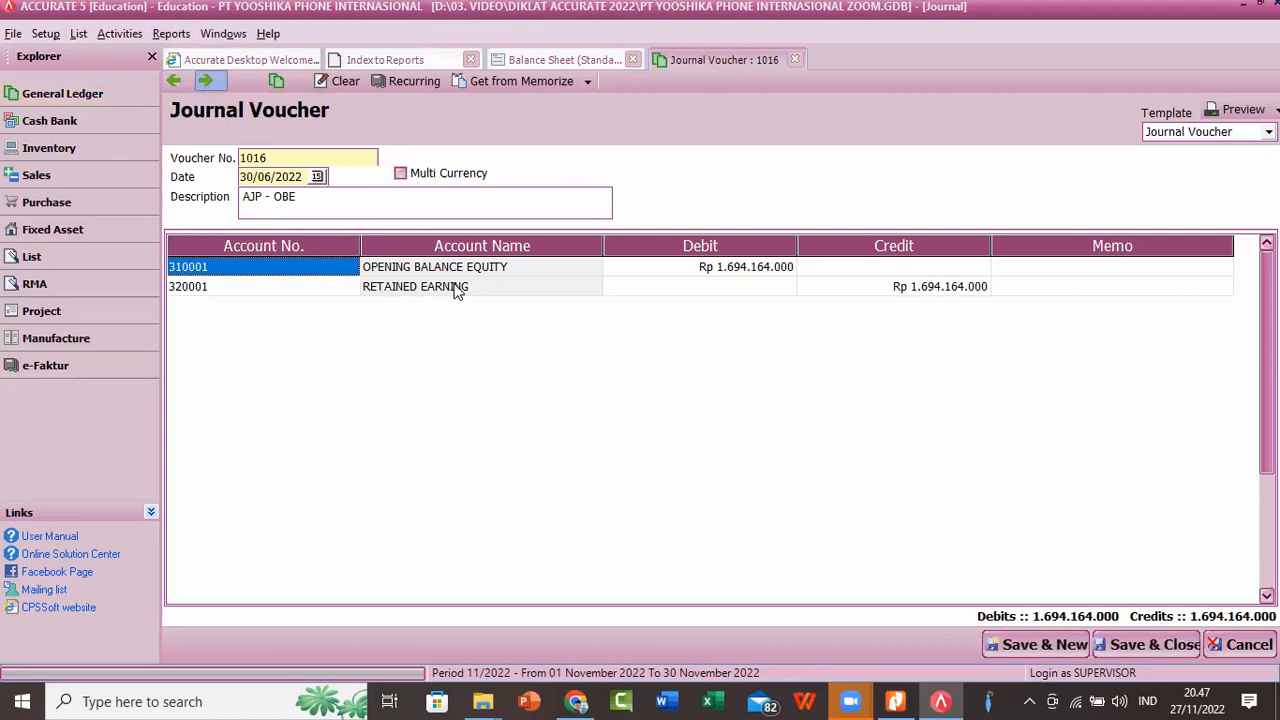
{"action": "left_click", "coordinate": [205, 82]}
{"action": "left_click", "coordinate": [172, 82]}
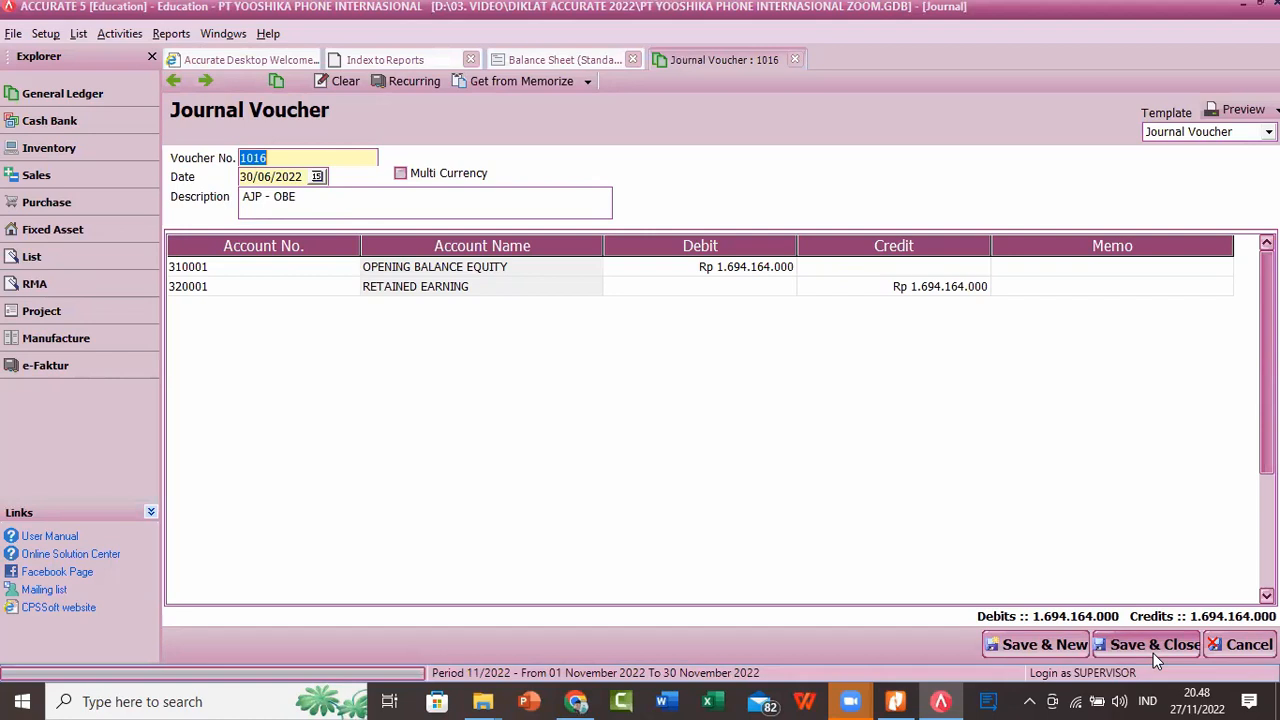
{"action": "key", "text": "alt+Tab"}
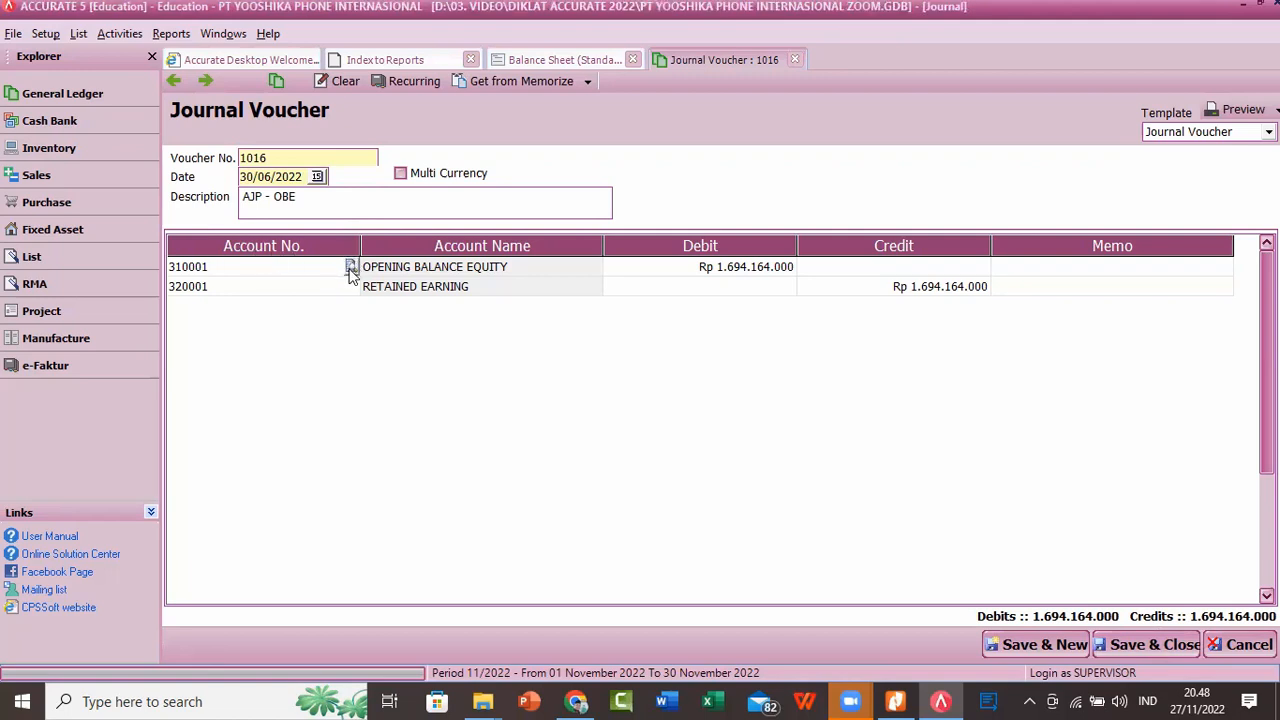
Step: Check the Opening Balance Equity line's account lookup and debit amount in voucher 1016, and save and close the voucher
{"action": "left_click", "coordinate": [351, 267]}
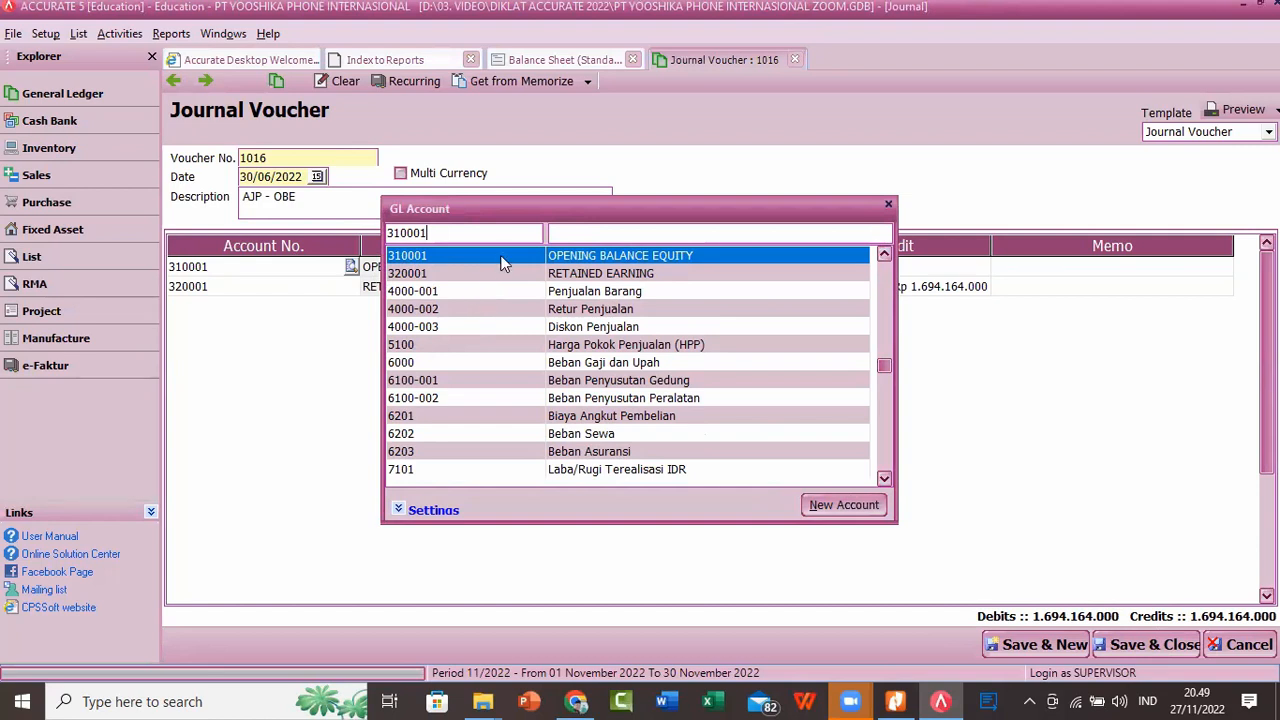
{"action": "left_click", "coordinate": [887, 204]}
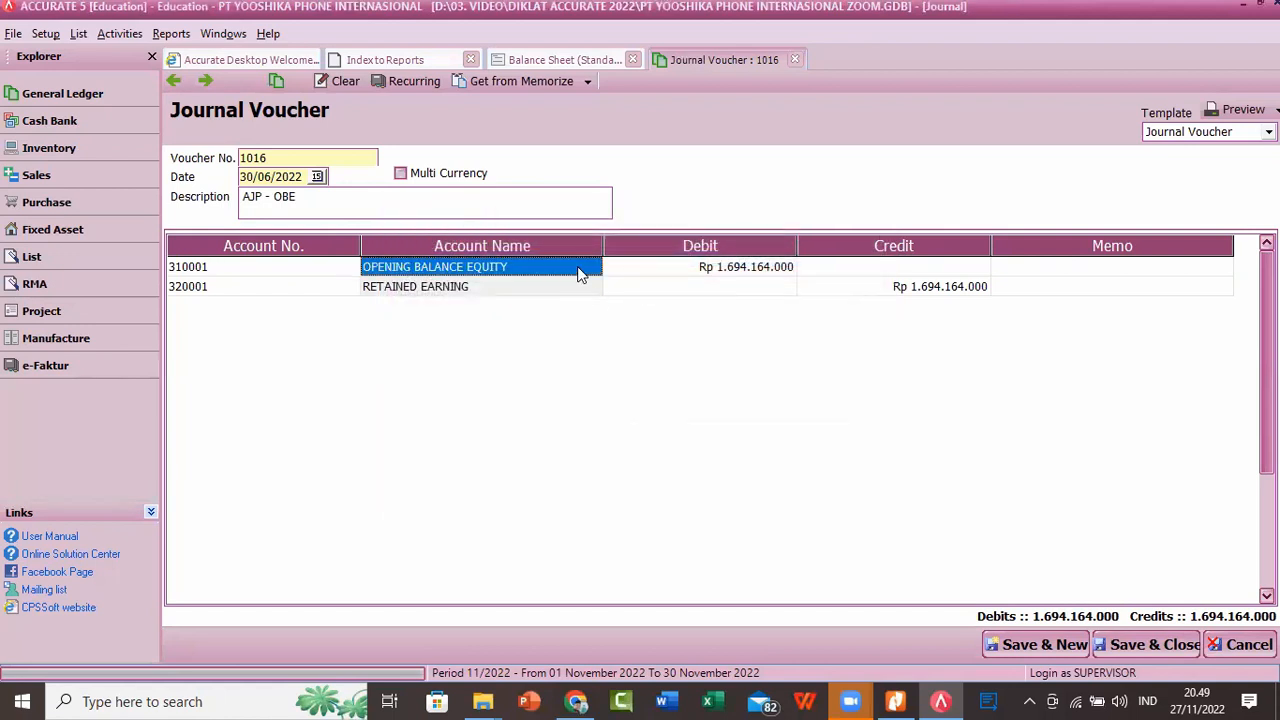
{"action": "left_click", "coordinate": [684, 278]}
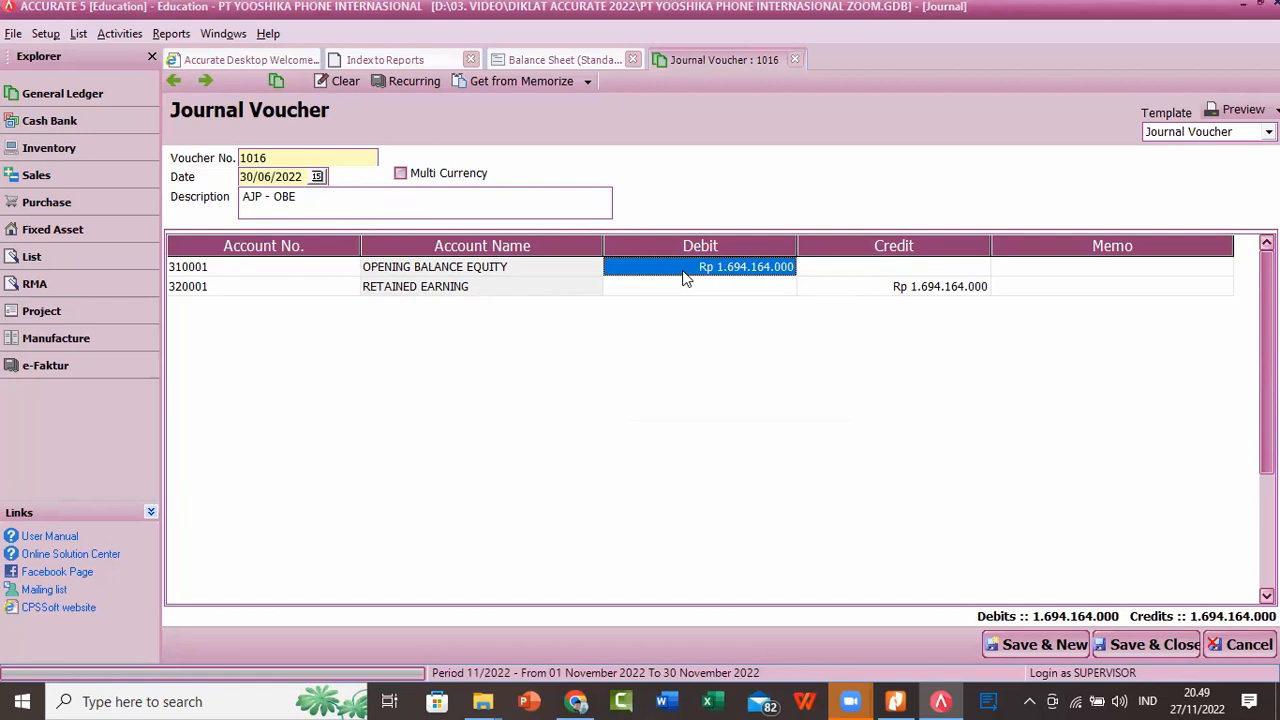
{"action": "left_click", "coordinate": [600, 591]}
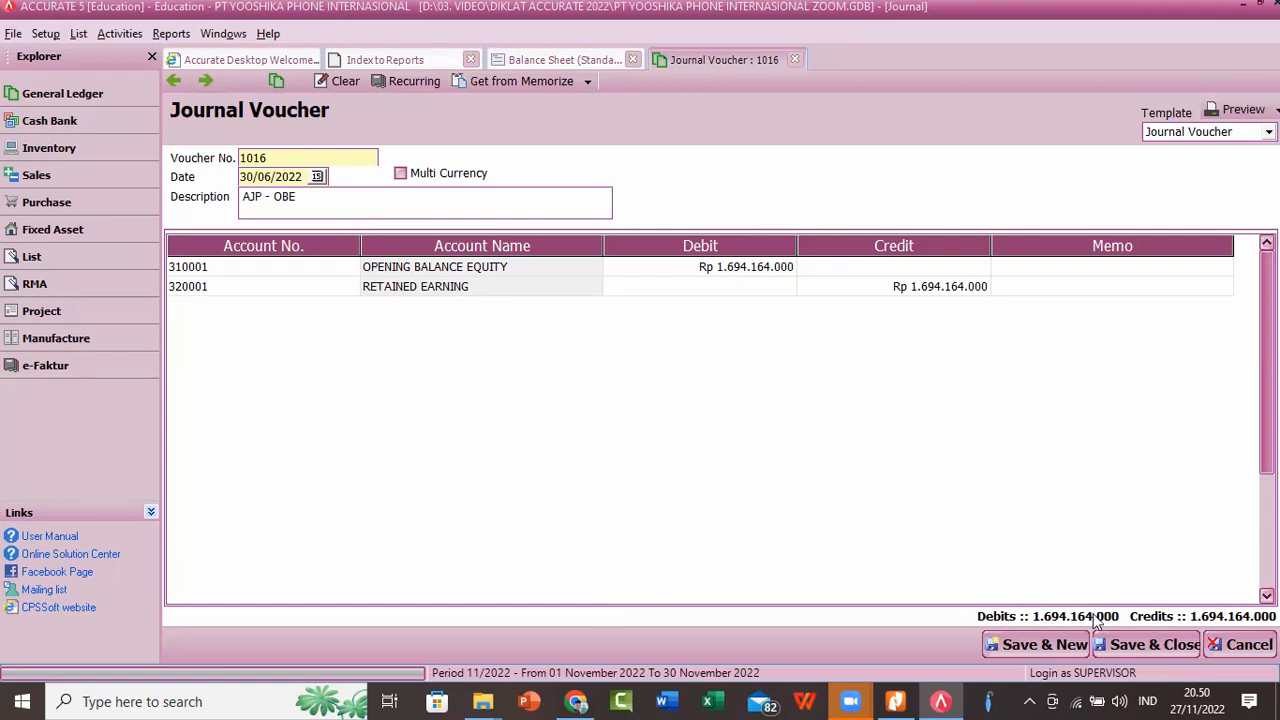
{"action": "left_click", "coordinate": [1152, 644]}
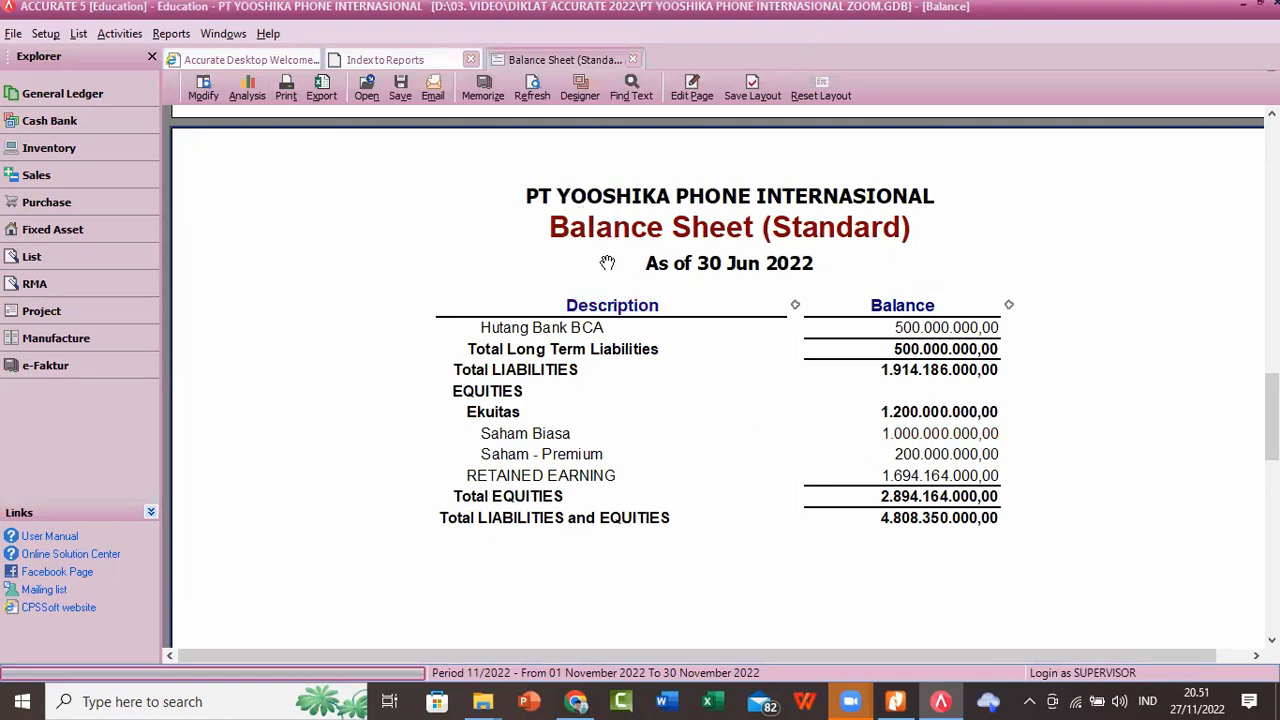
Step: Examine the June 2022 balance sheet across both pages, comparing total assets with total liabilities and equities
{"action": "left_click", "coordinate": [532, 85]}
{"action": "scroll", "coordinate": [726, 600], "scroll_direction": "down", "scroll_amount": 3}
{"action": "scroll", "coordinate": [728, 597], "scroll_direction": "up", "scroll_amount": 4}
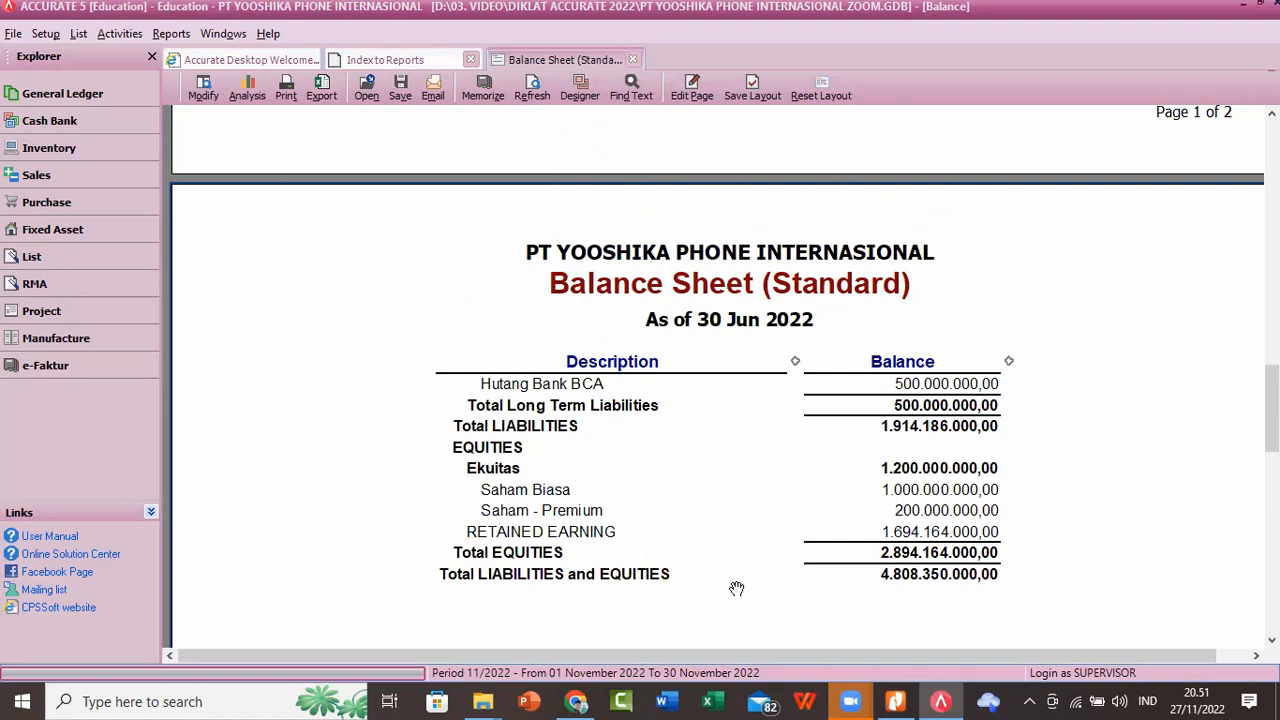
{"action": "scroll", "coordinate": [740, 586], "scroll_direction": "down", "scroll_amount": 3}
{"action": "scroll", "coordinate": [766, 571], "scroll_direction": "down", "scroll_amount": 3}
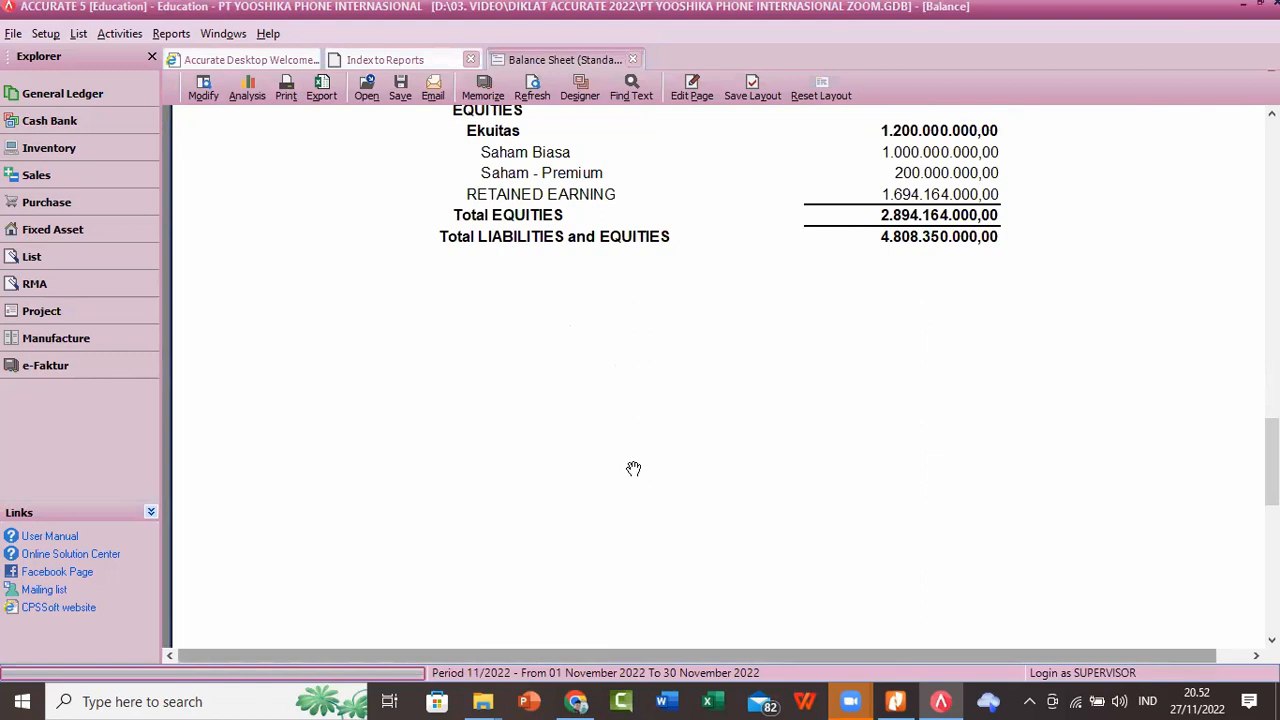
{"action": "scroll", "coordinate": [633, 468], "scroll_direction": "up", "scroll_amount": 1}
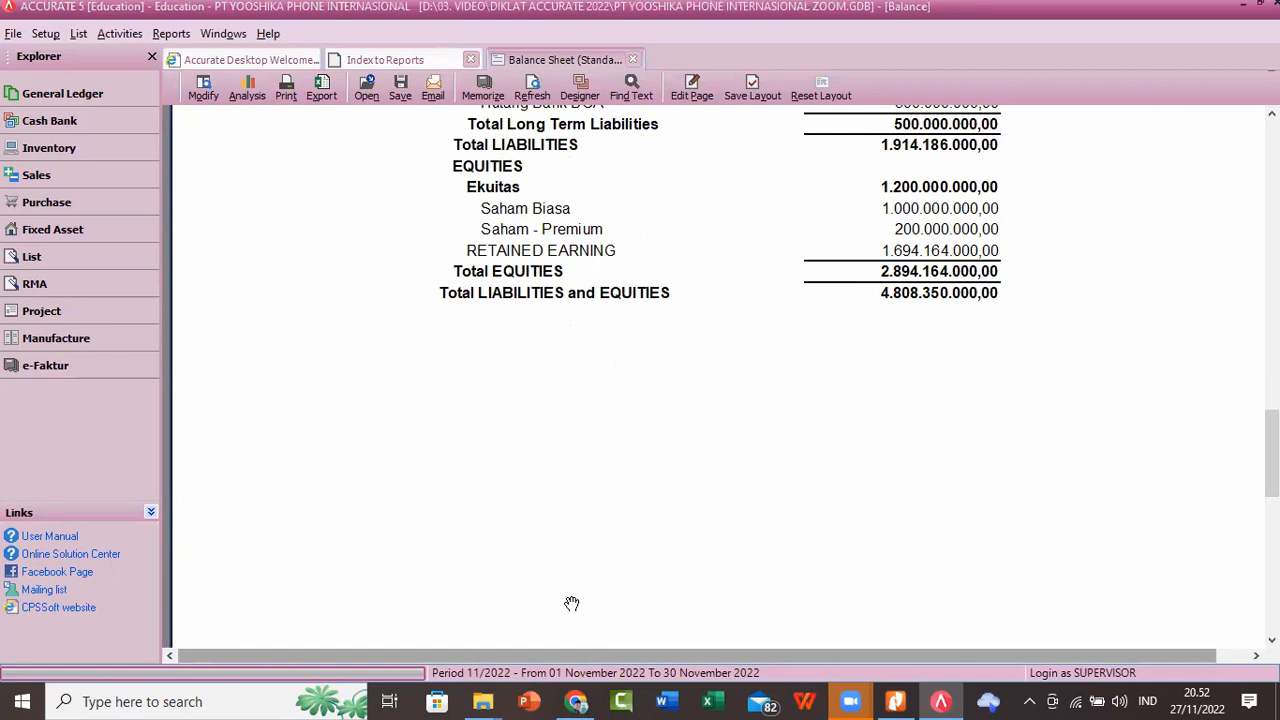
{"action": "scroll", "coordinate": [866, 448], "scroll_direction": "up", "scroll_amount": 9}
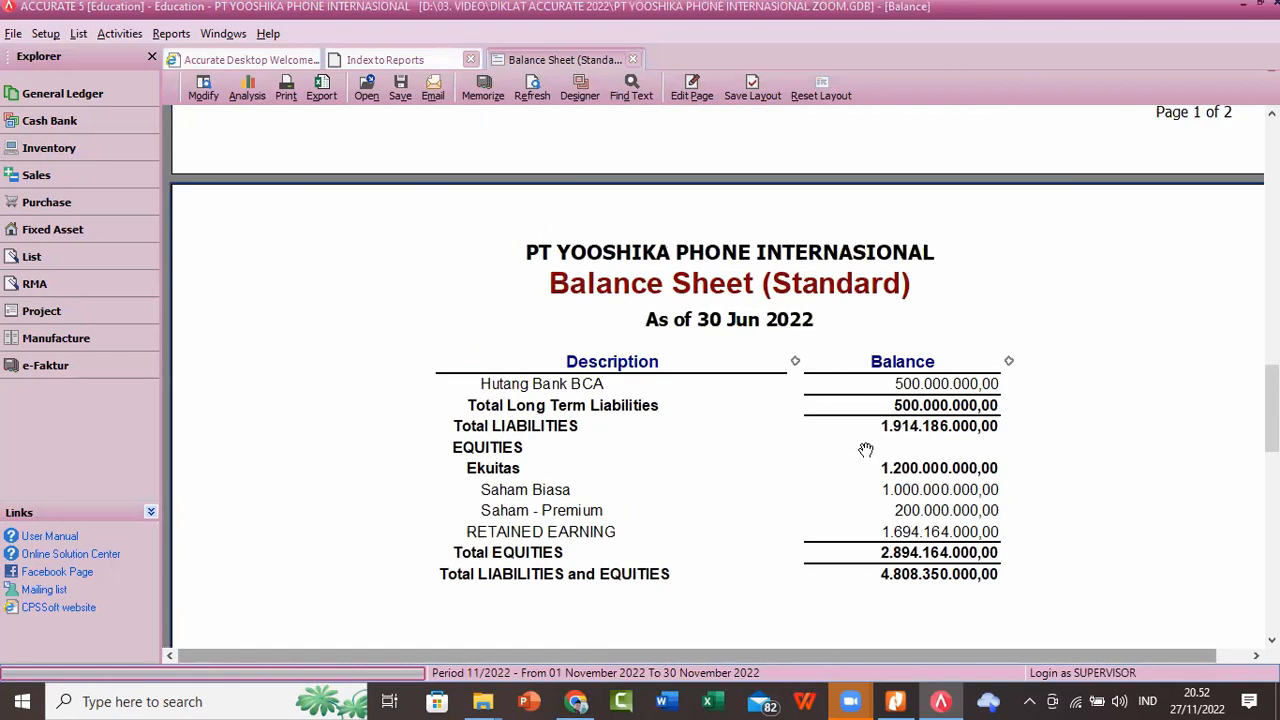
{"action": "scroll", "coordinate": [866, 448], "scroll_direction": "up", "scroll_amount": 7}
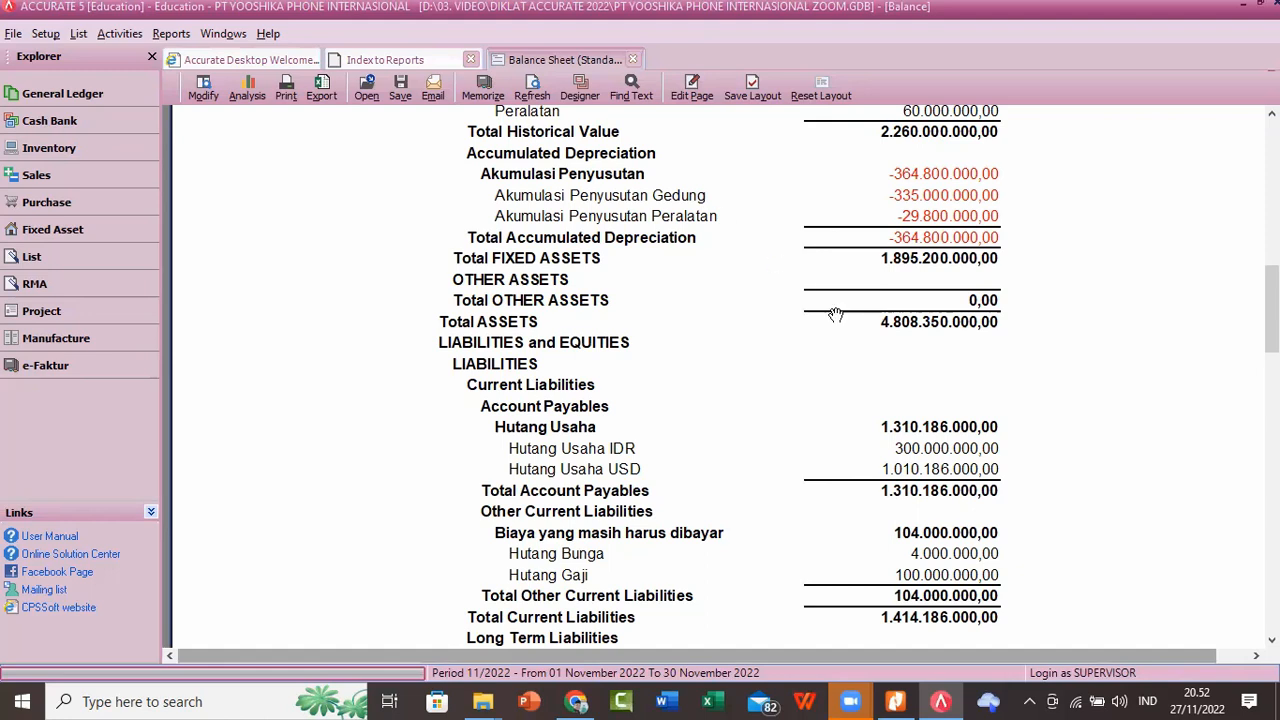
{"action": "scroll", "coordinate": [820, 360], "scroll_direction": "up", "scroll_amount": 4}
{"action": "scroll", "coordinate": [817, 358], "scroll_direction": "up", "scroll_amount": 10}
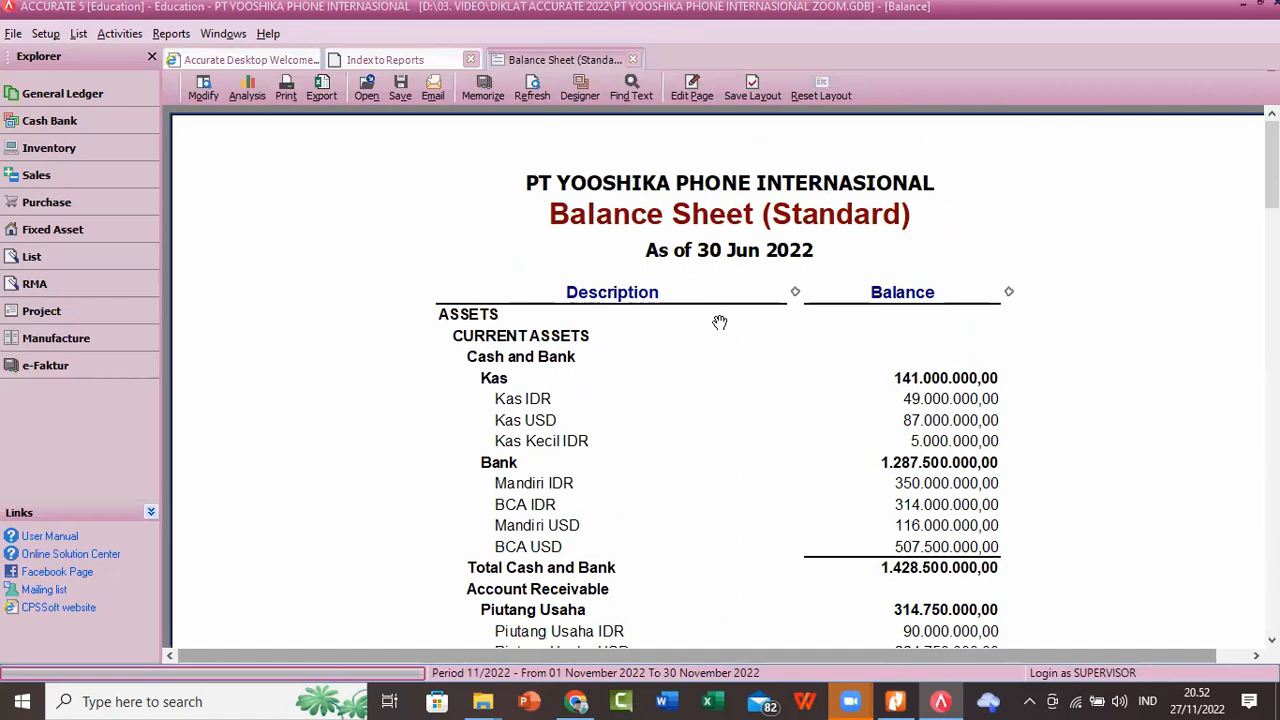
{"action": "scroll", "coordinate": [720, 323], "scroll_direction": "down", "scroll_amount": 3}
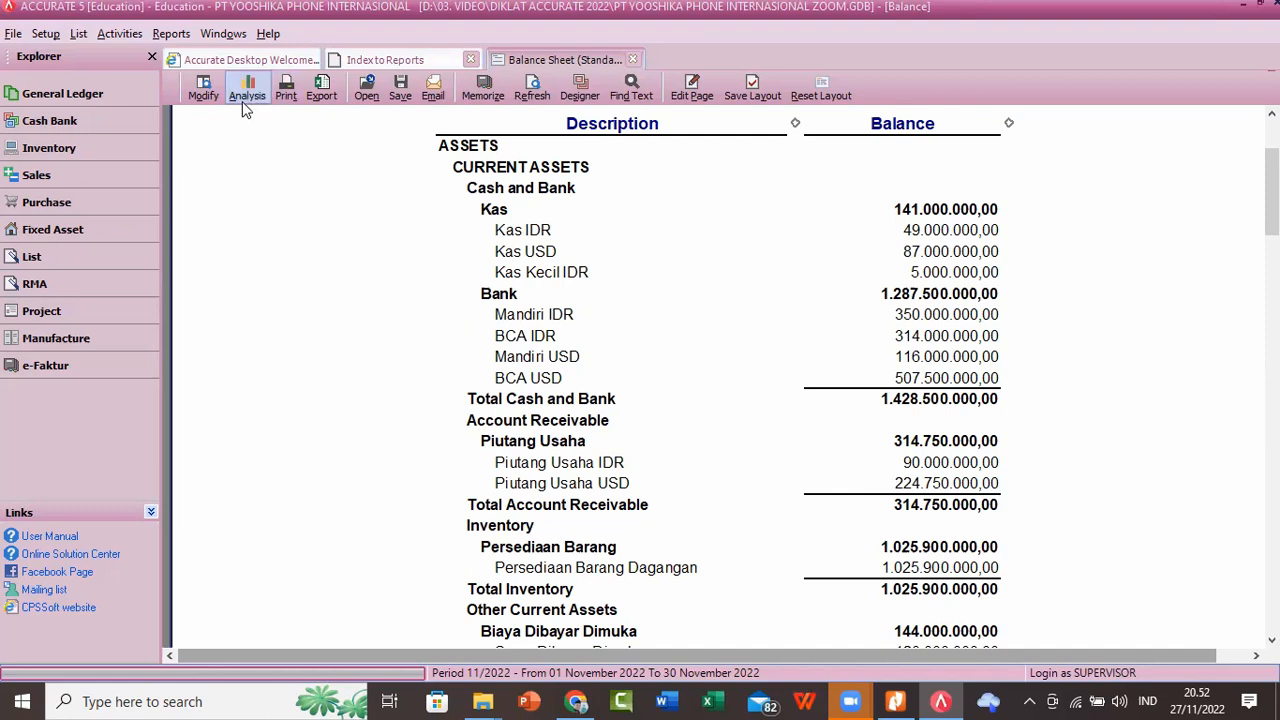
Step: Look over the file formats offered for saving the report, and review the balance sheet's asset and liability sections
{"action": "left_click", "coordinate": [410, 90]}
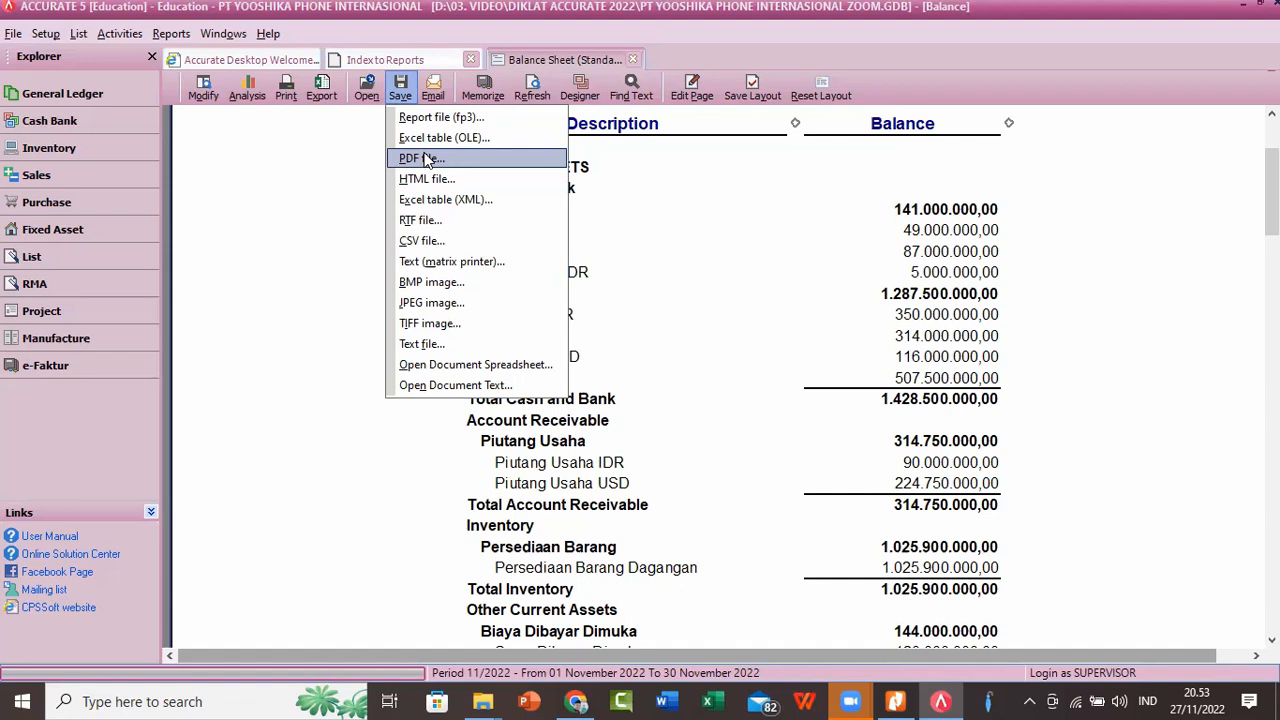
{"action": "left_click", "coordinate": [256, 193]}
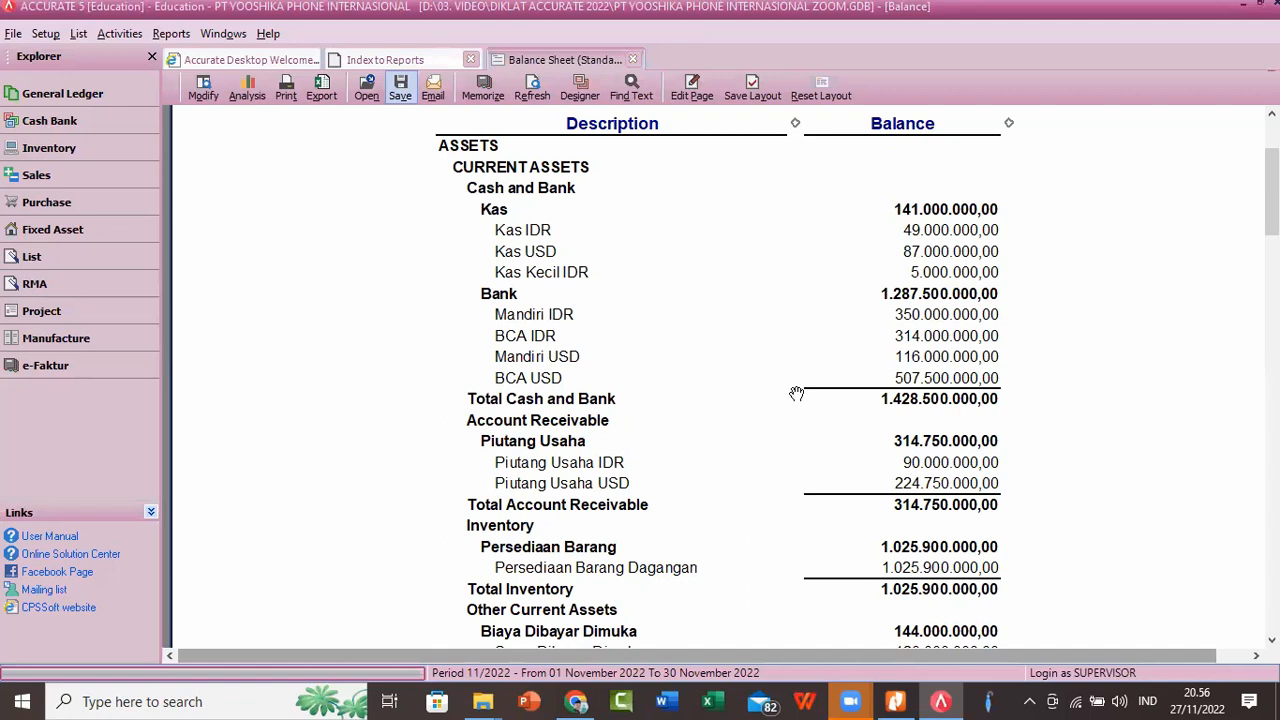
{"action": "scroll", "coordinate": [796, 393], "scroll_direction": "up", "scroll_amount": 3}
{"action": "scroll", "coordinate": [796, 393], "scroll_direction": "down", "scroll_amount": 5}
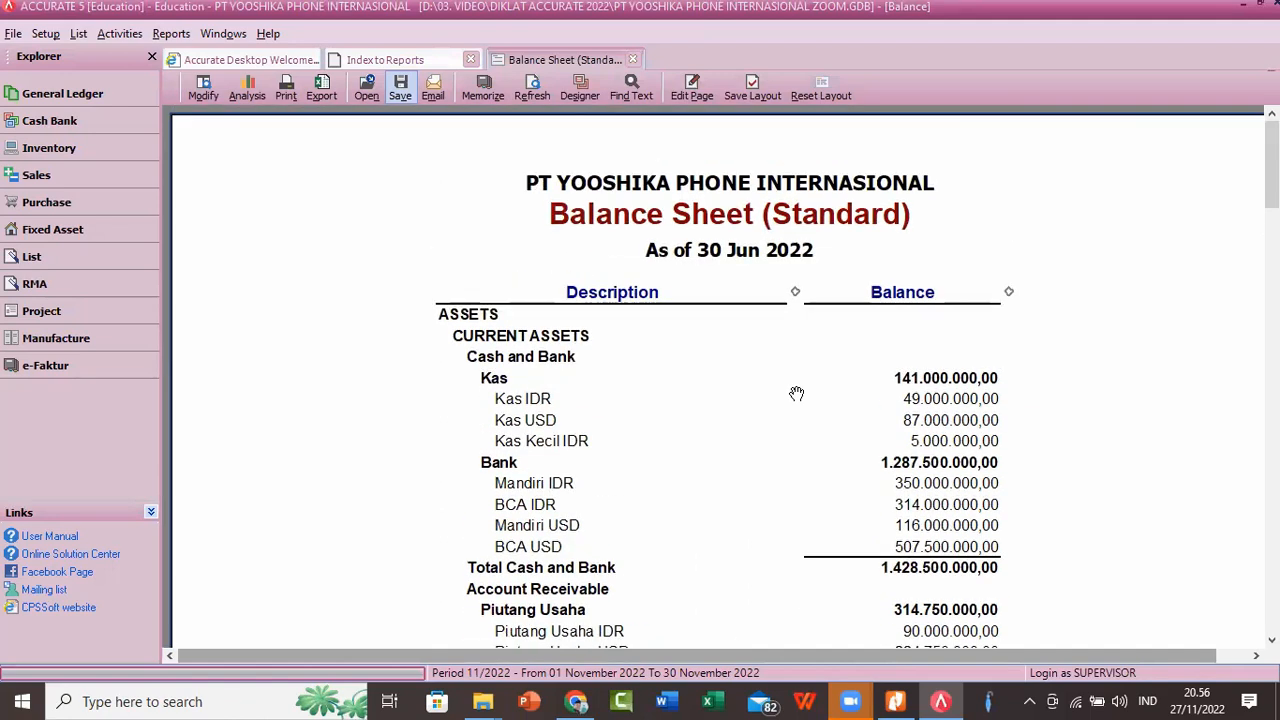
{"action": "scroll", "coordinate": [796, 393], "scroll_direction": "down", "scroll_amount": 10}
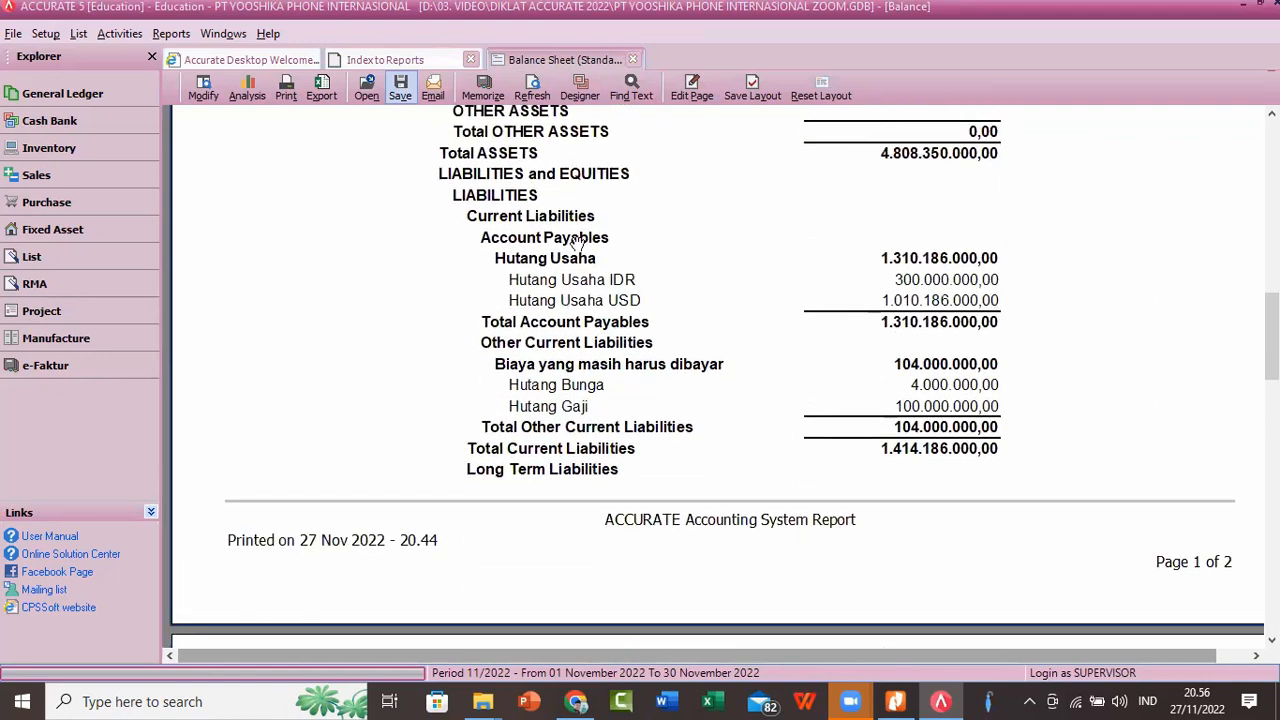
{"action": "scroll", "coordinate": [590, 245], "scroll_direction": "up", "scroll_amount": 15}
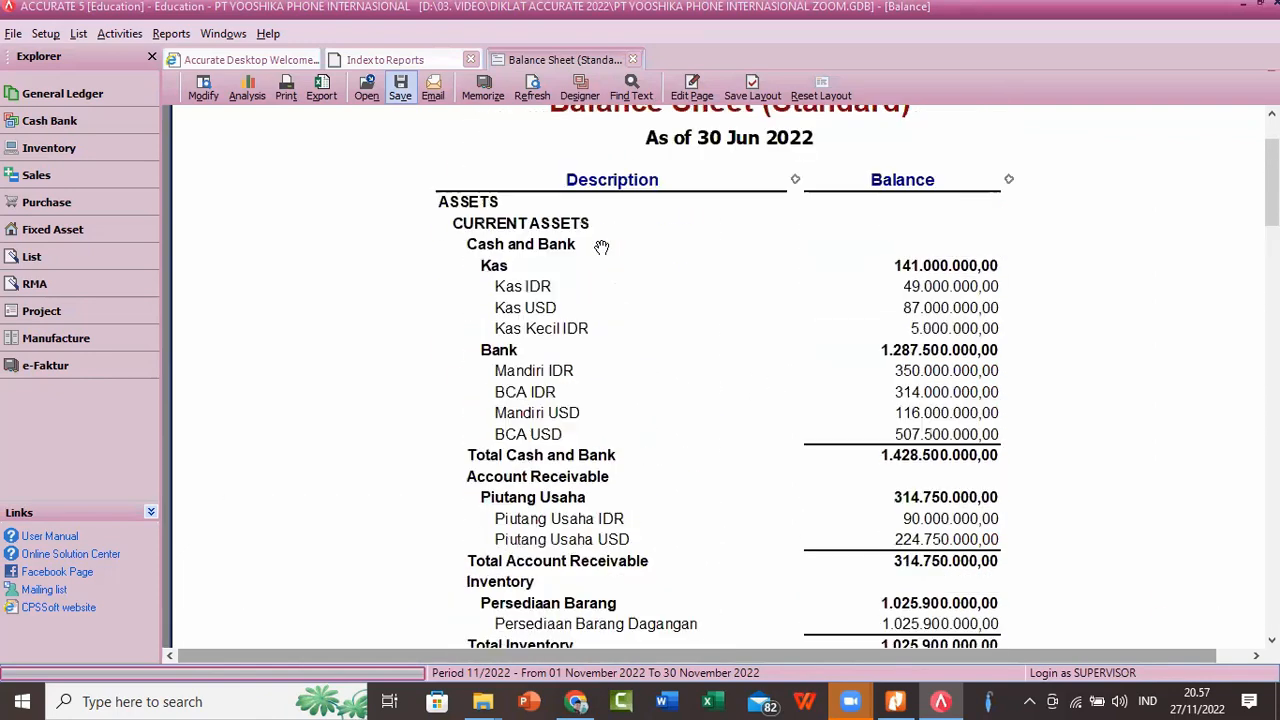
{"action": "scroll", "coordinate": [627, 266], "scroll_direction": "up", "scroll_amount": 3}
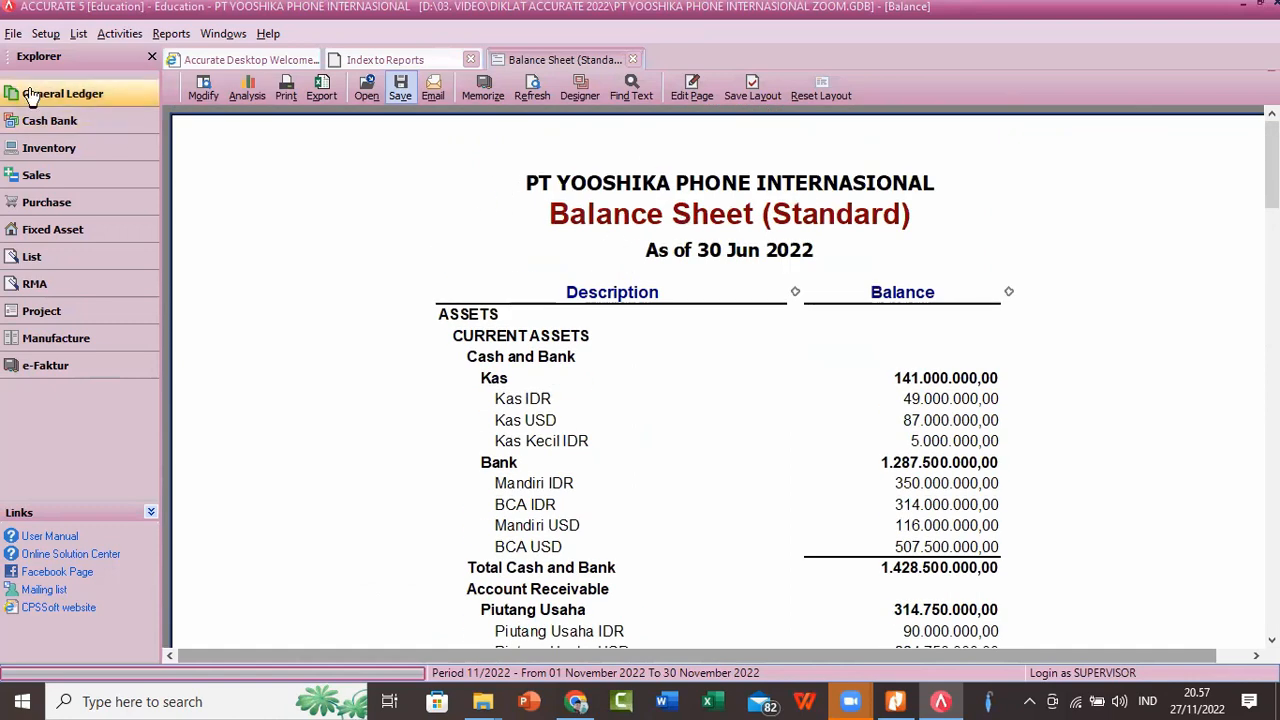
Step: View the company name and address in Company Info, and close it without changes
{"action": "left_click", "coordinate": [43, 34]}
{"action": "left_click", "coordinate": [62, 60]}
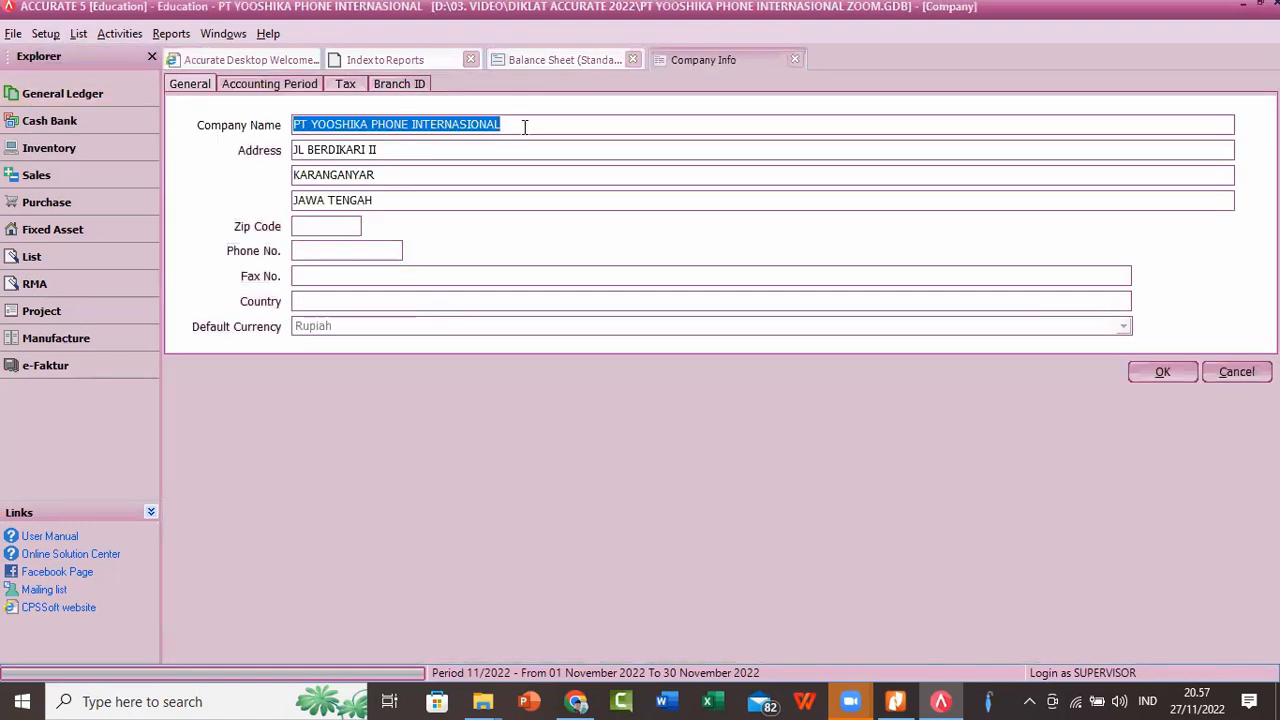
{"action": "left_click", "coordinate": [524, 126]}
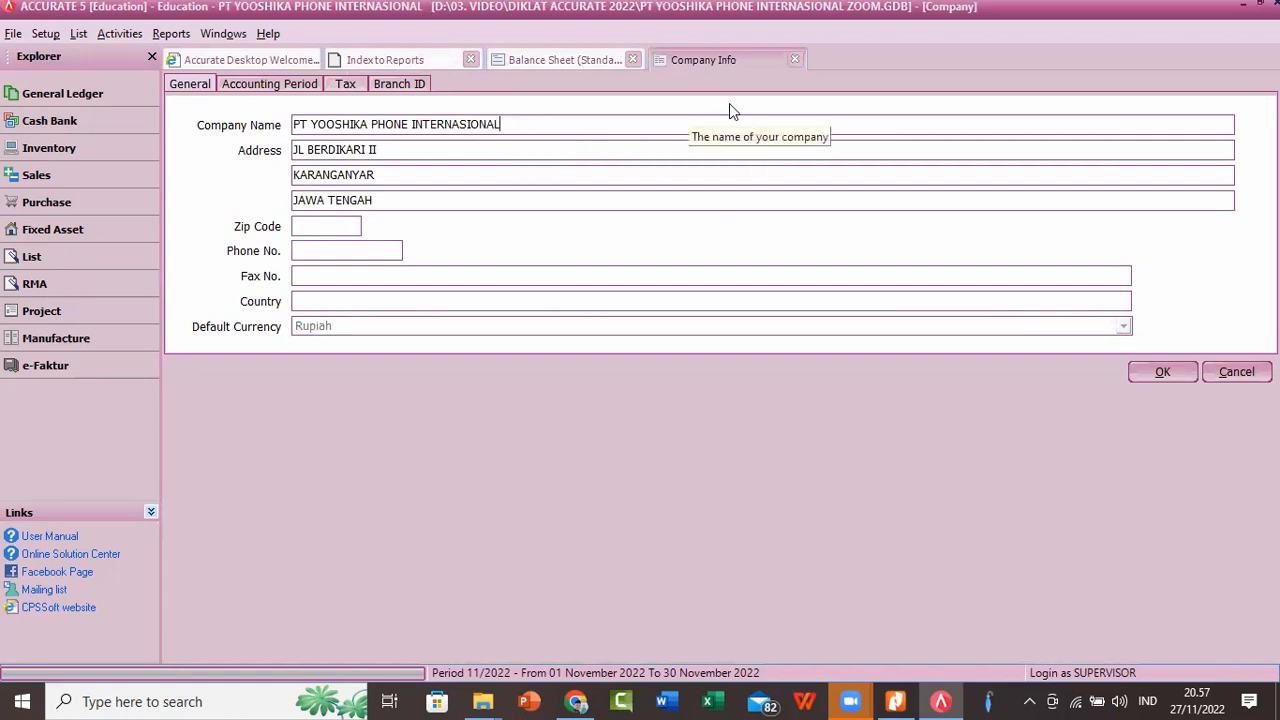
{"action": "left_click", "coordinate": [802, 56]}
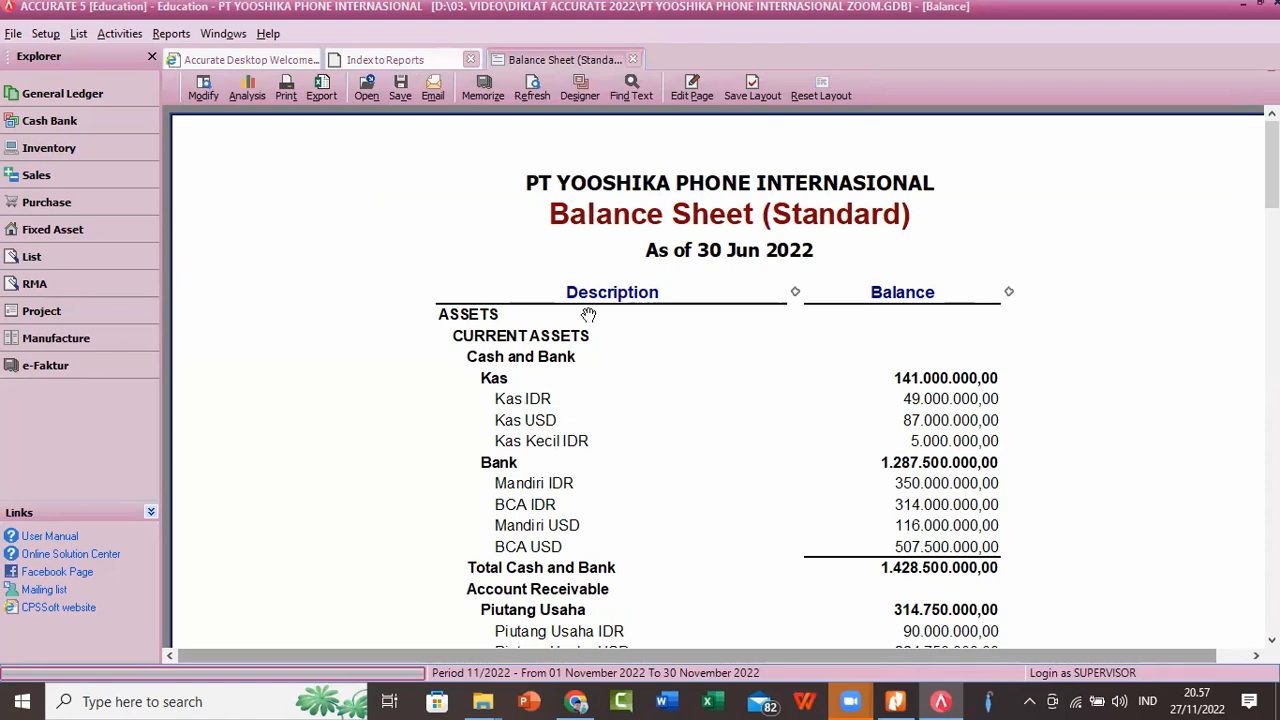
Step: Go back through the saved journal vouchers from "AJP - OBE" to "Period End Process for Jun 2022" and examine its accumulated depreciation entries
{"action": "left_click", "coordinate": [114, 35]}
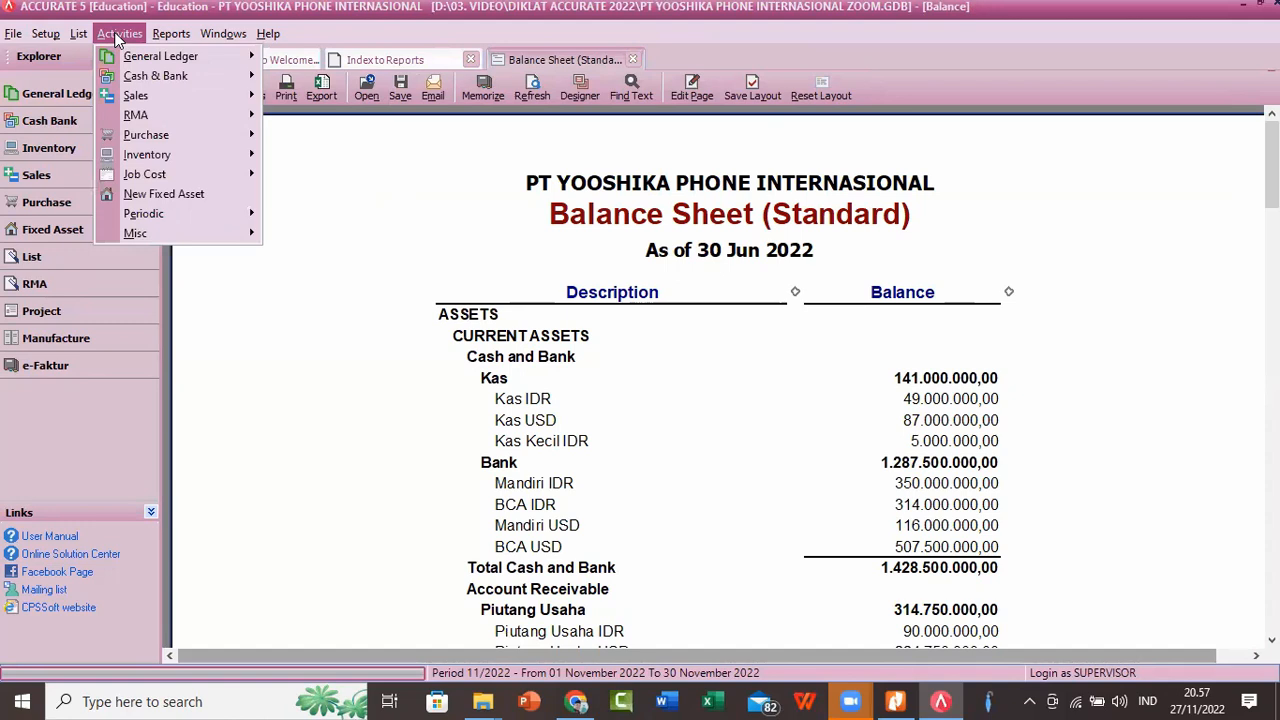
{"action": "mouse_move", "coordinate": [126, 60]}
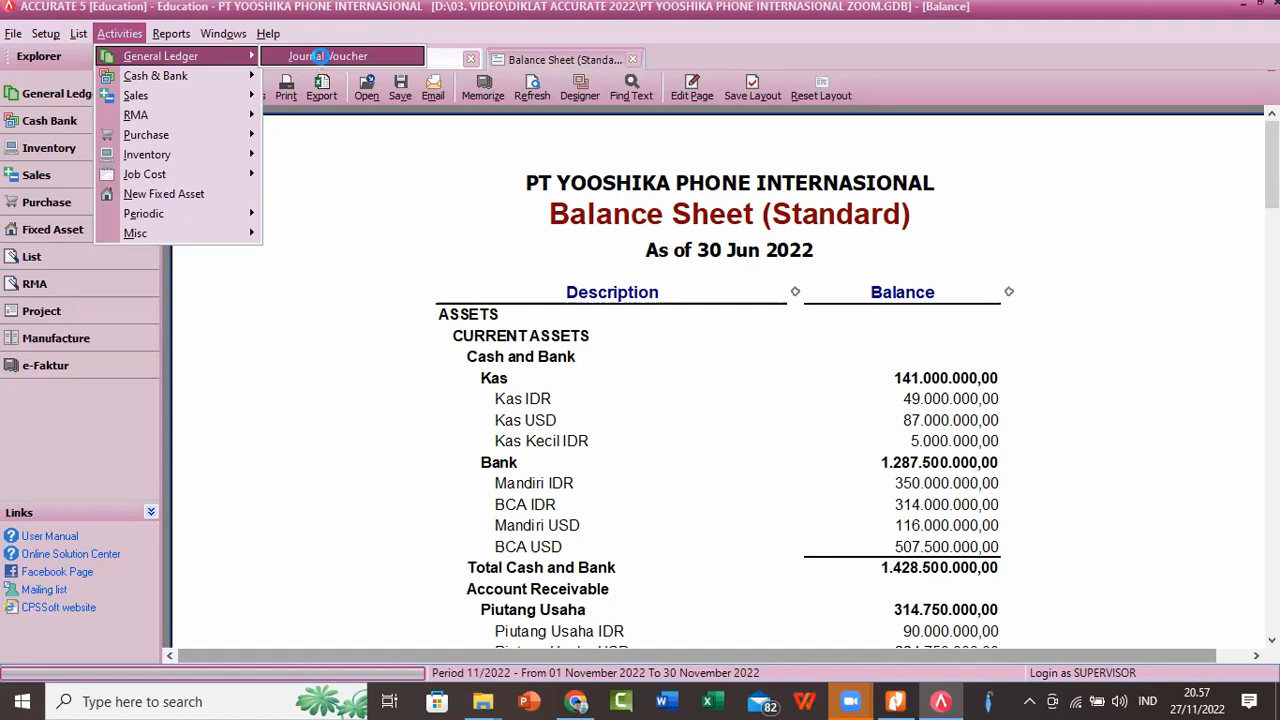
{"action": "left_click", "coordinate": [322, 62]}
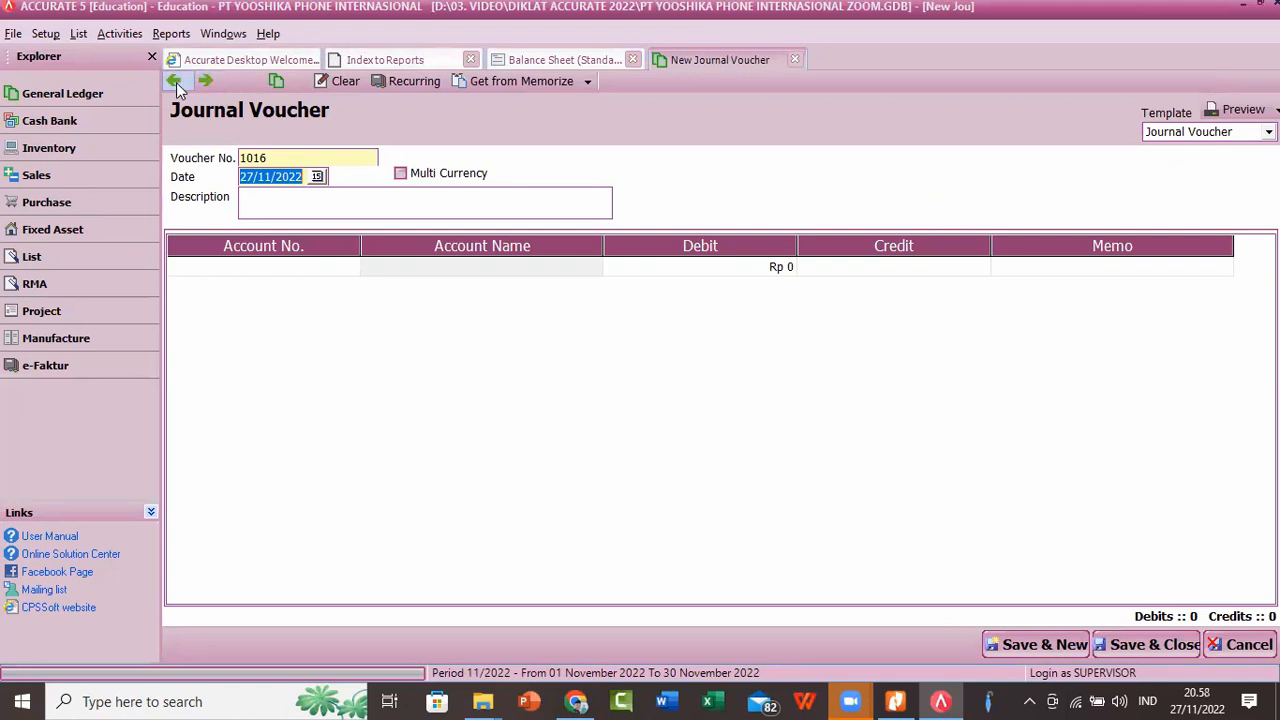
{"action": "left_click", "coordinate": [176, 82]}
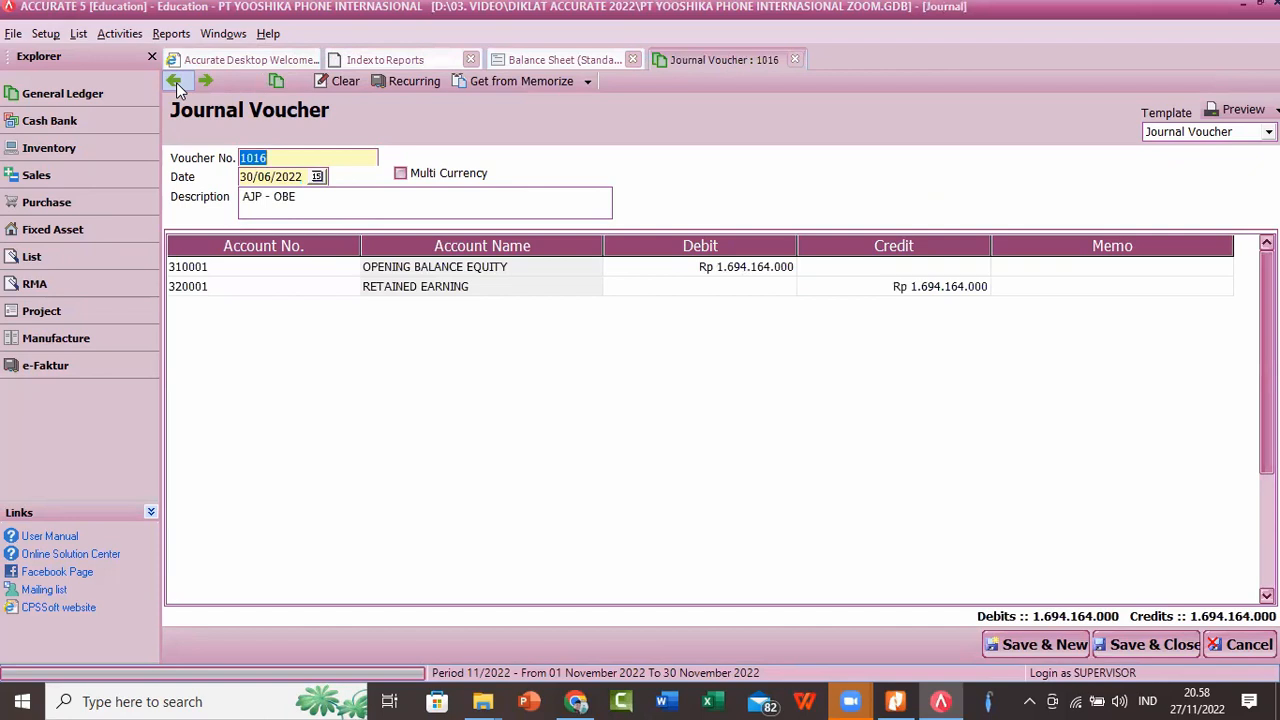
{"action": "left_click", "coordinate": [176, 84]}
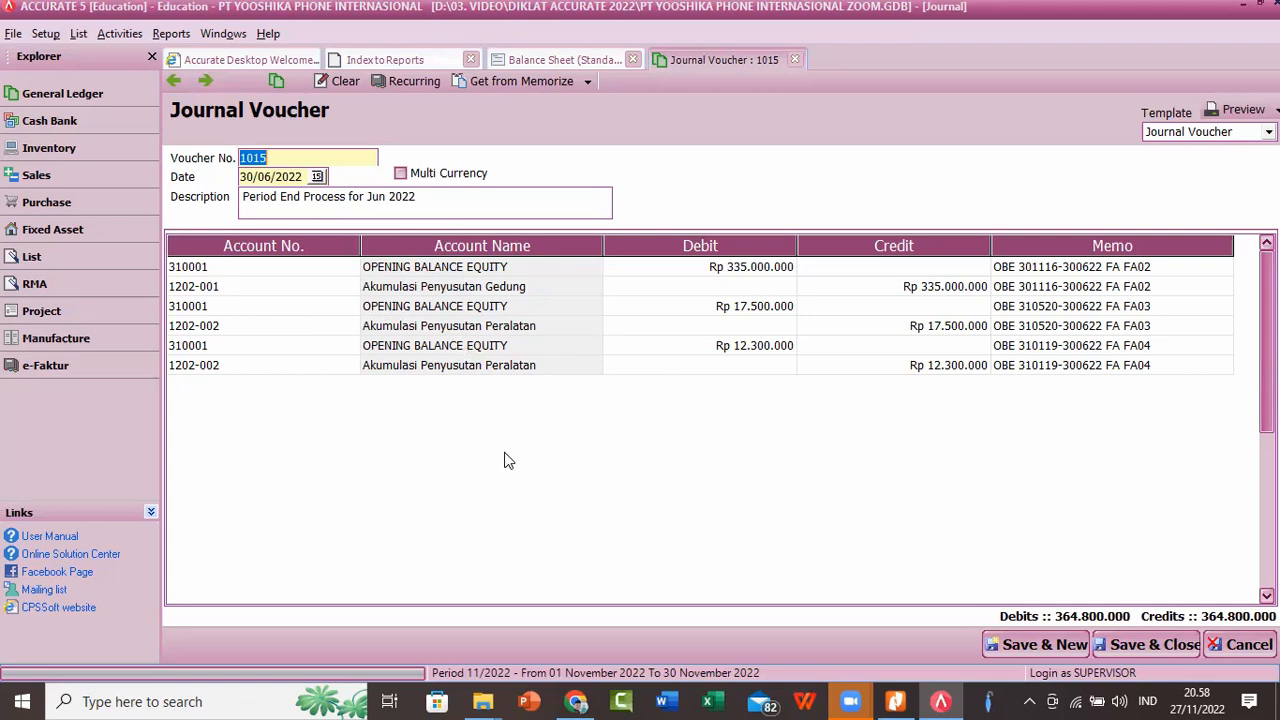
Step: Compare the "AJP - OBE" journal voucher with the "Period End Process for Jun 2022" voucher, and return to the balance sheet
{"action": "left_click", "coordinate": [205, 81]}
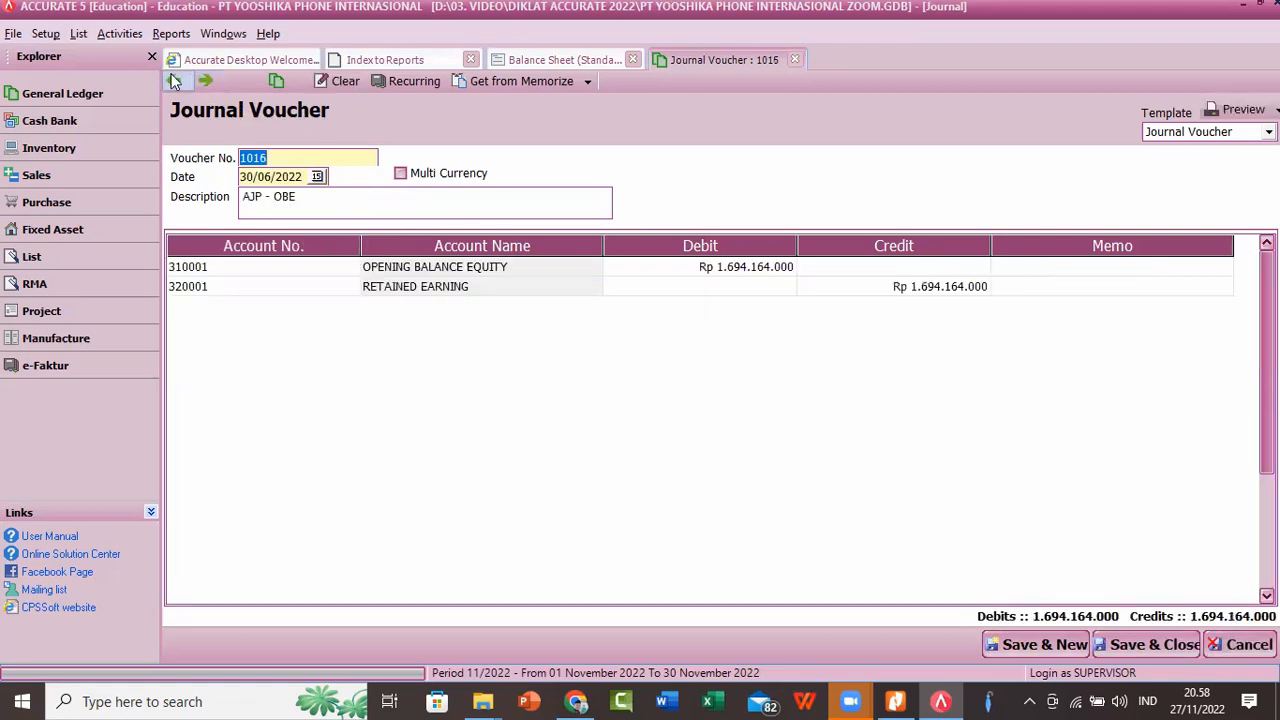
{"action": "left_click", "coordinate": [173, 79]}
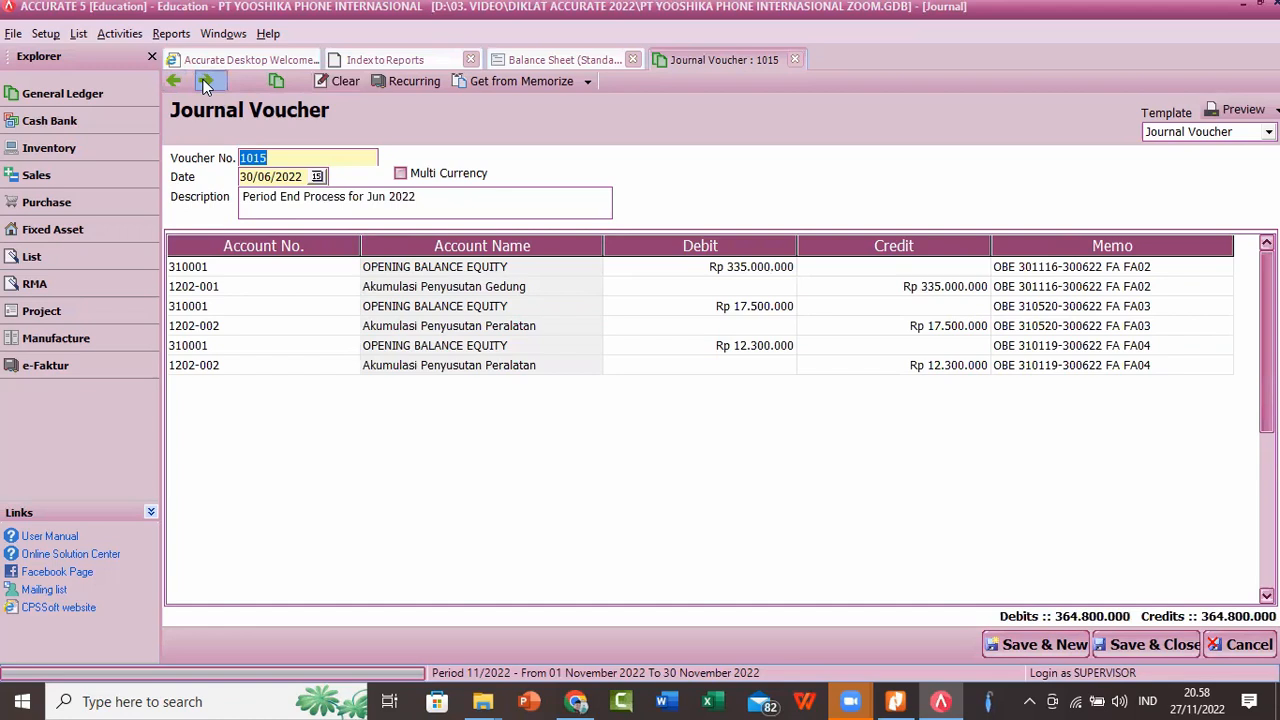
{"action": "left_click", "coordinate": [204, 81]}
{"action": "left_click", "coordinate": [175, 80]}
{"action": "left_click", "coordinate": [564, 60]}
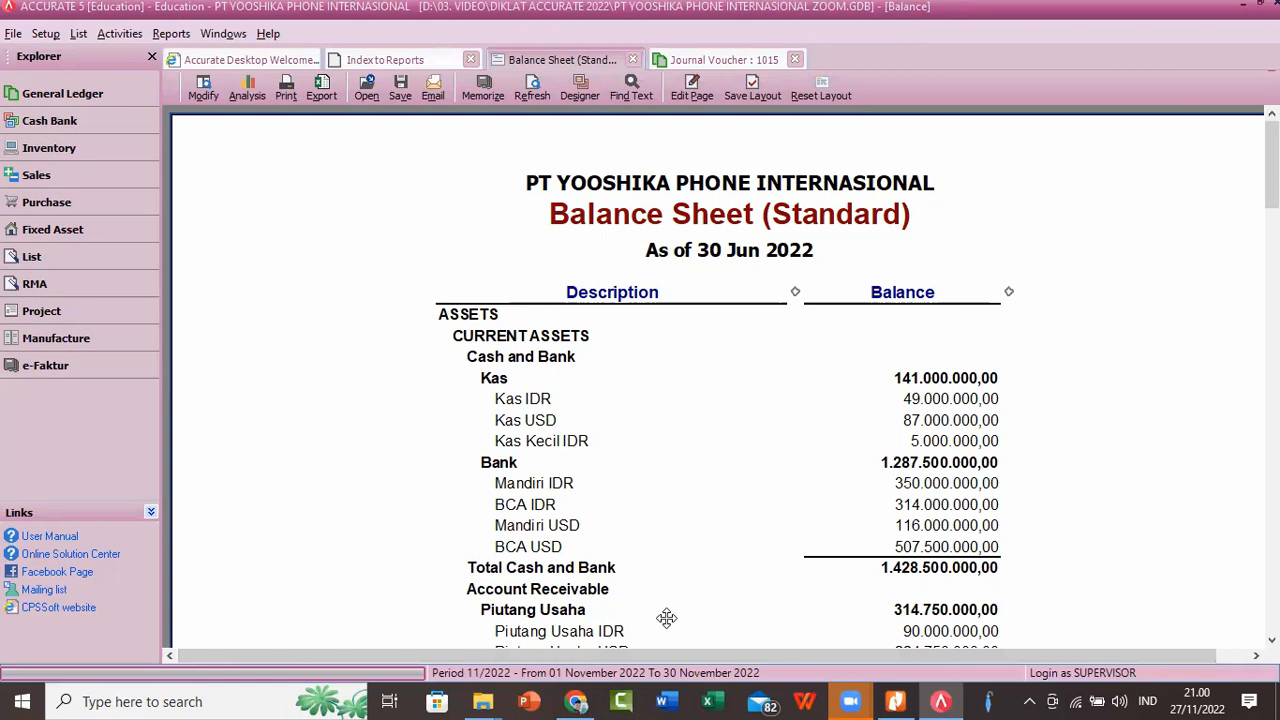
Step: Switch to Excel and open the recent workbook "1. COA-yooshikaphone 2022"
{"action": "left_click", "coordinate": [712, 701]}
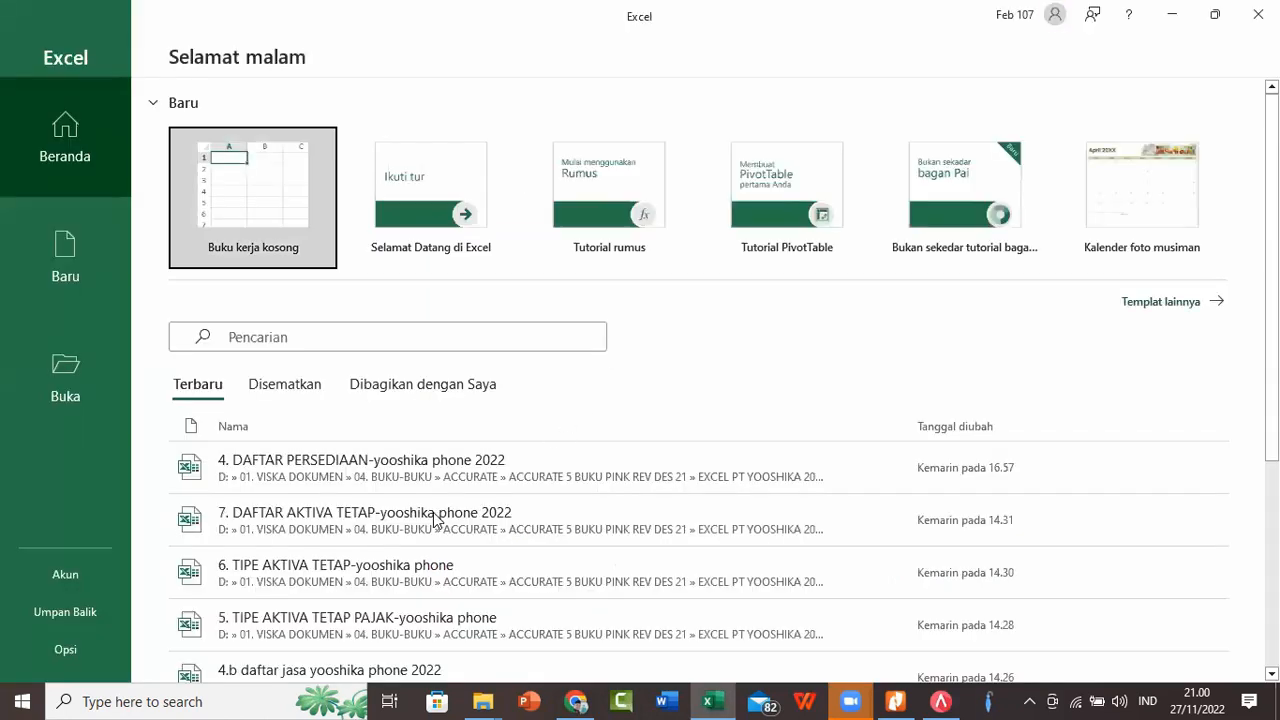
{"action": "scroll", "coordinate": [435, 517], "scroll_direction": "down", "scroll_amount": 5}
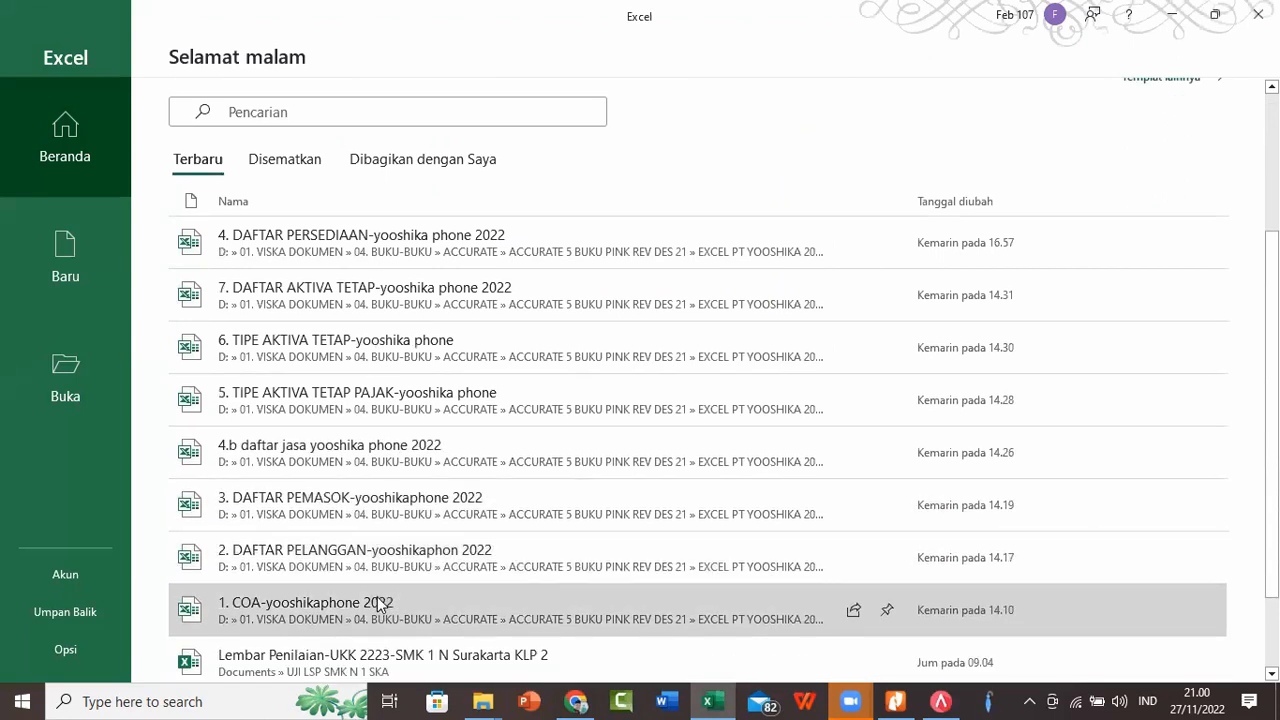
{"action": "left_click", "coordinate": [380, 605]}
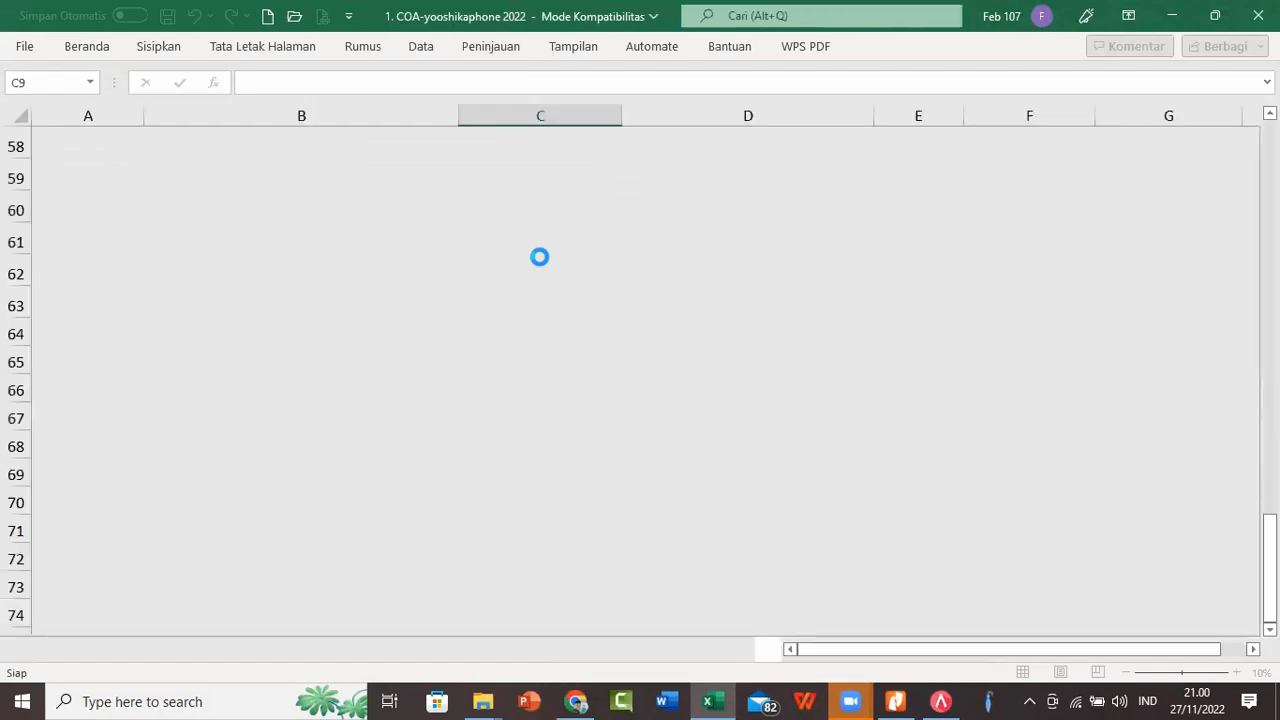
Step: Examine the chart of accounts in Sheet1, reviewing account types and opening balances from Cash/Bank through Other Income
{"action": "scroll", "coordinate": [795, 250], "scroll_direction": "up", "scroll_amount": 12}
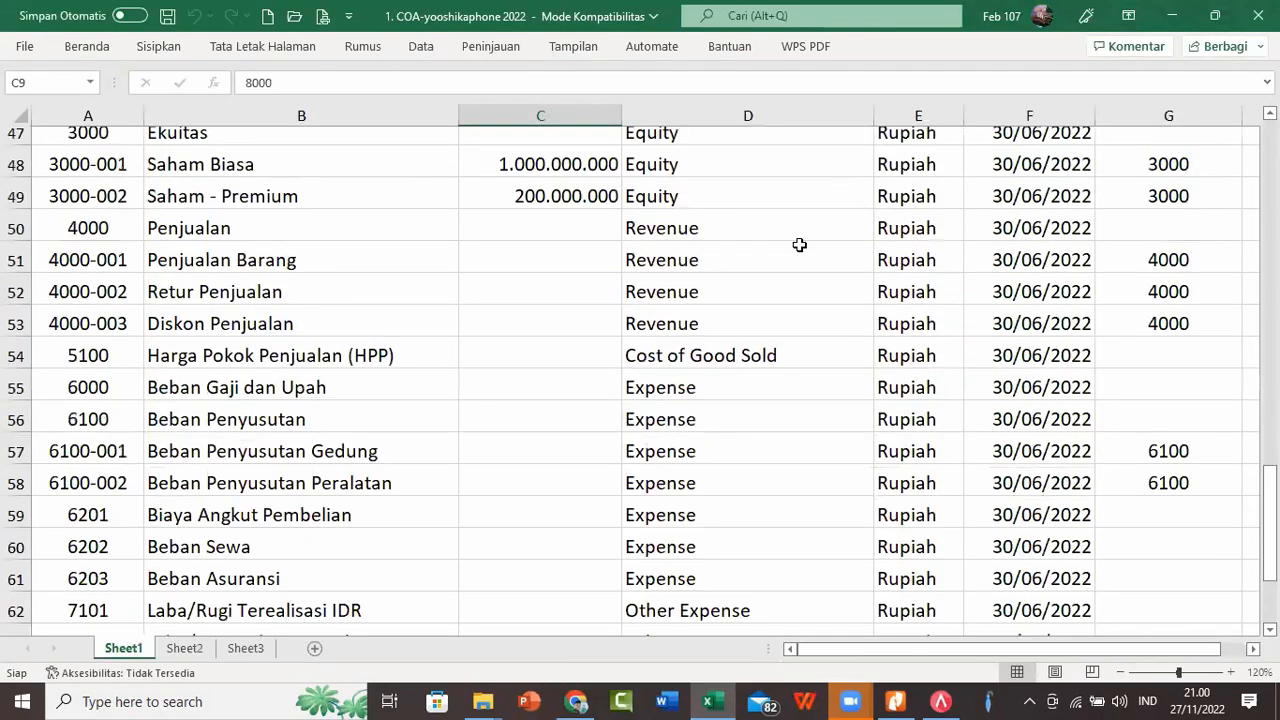
{"action": "scroll", "coordinate": [795, 250], "scroll_direction": "up", "scroll_amount": 7}
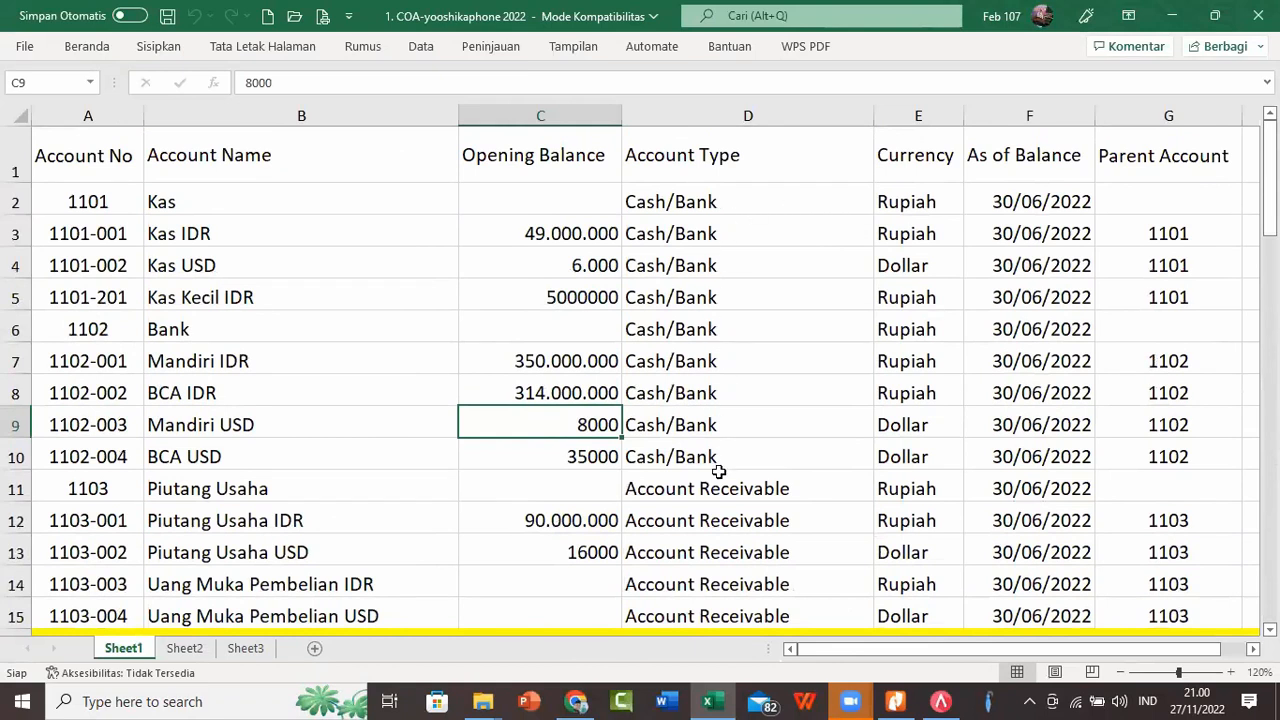
{"action": "left_click", "coordinate": [752, 189]}
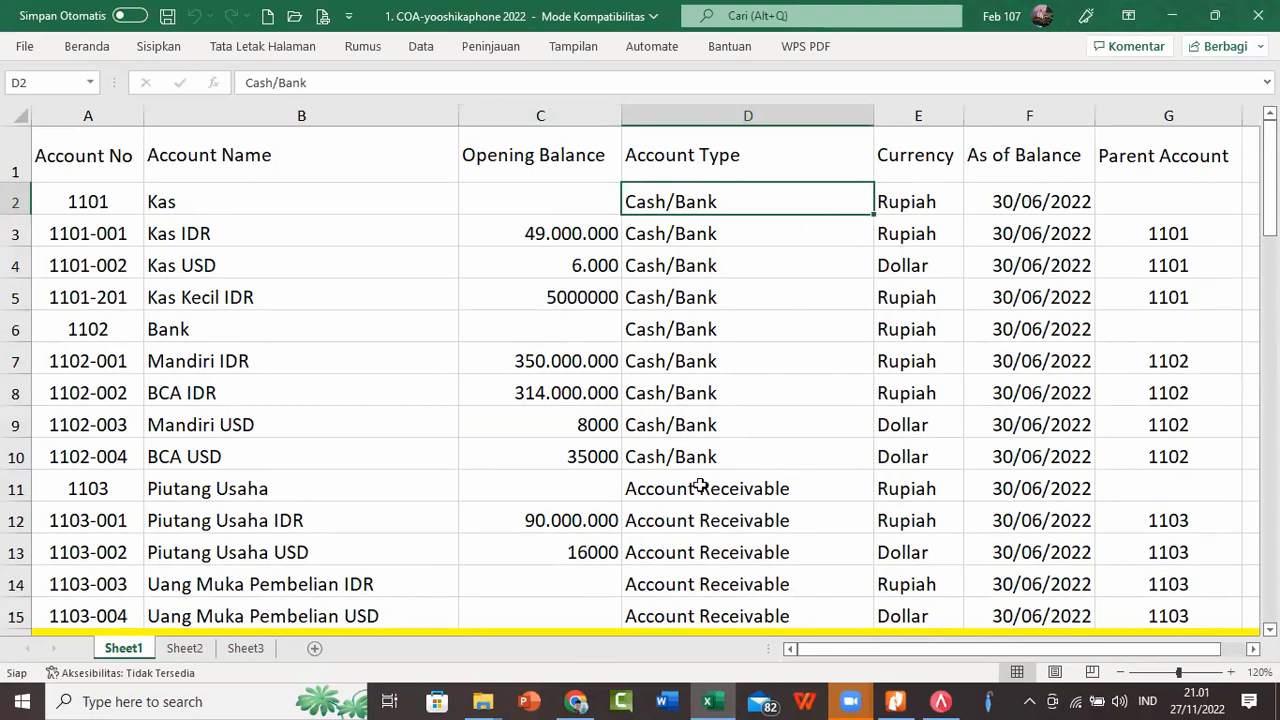
{"action": "scroll", "coordinate": [702, 478], "scroll_direction": "down", "scroll_amount": 3}
{"action": "scroll", "coordinate": [707, 465], "scroll_direction": "down", "scroll_amount": 9}
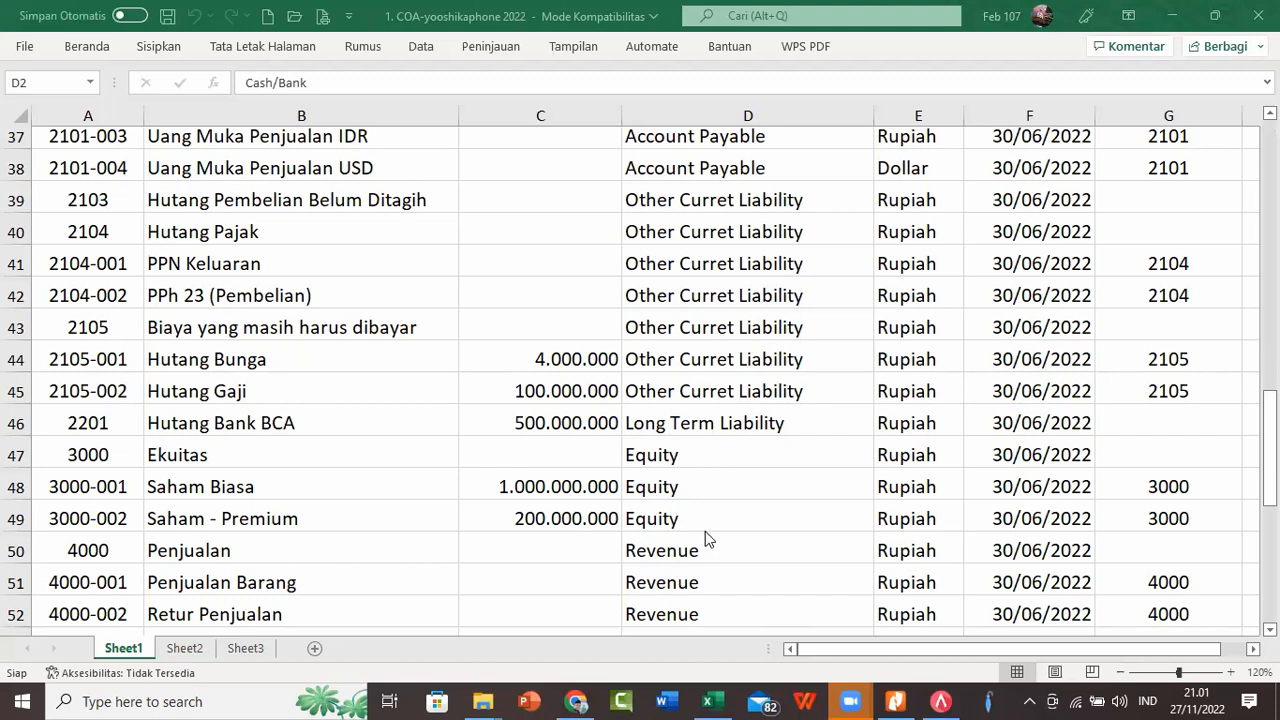
{"action": "scroll", "coordinate": [629, 594], "scroll_direction": "down", "scroll_amount": 6}
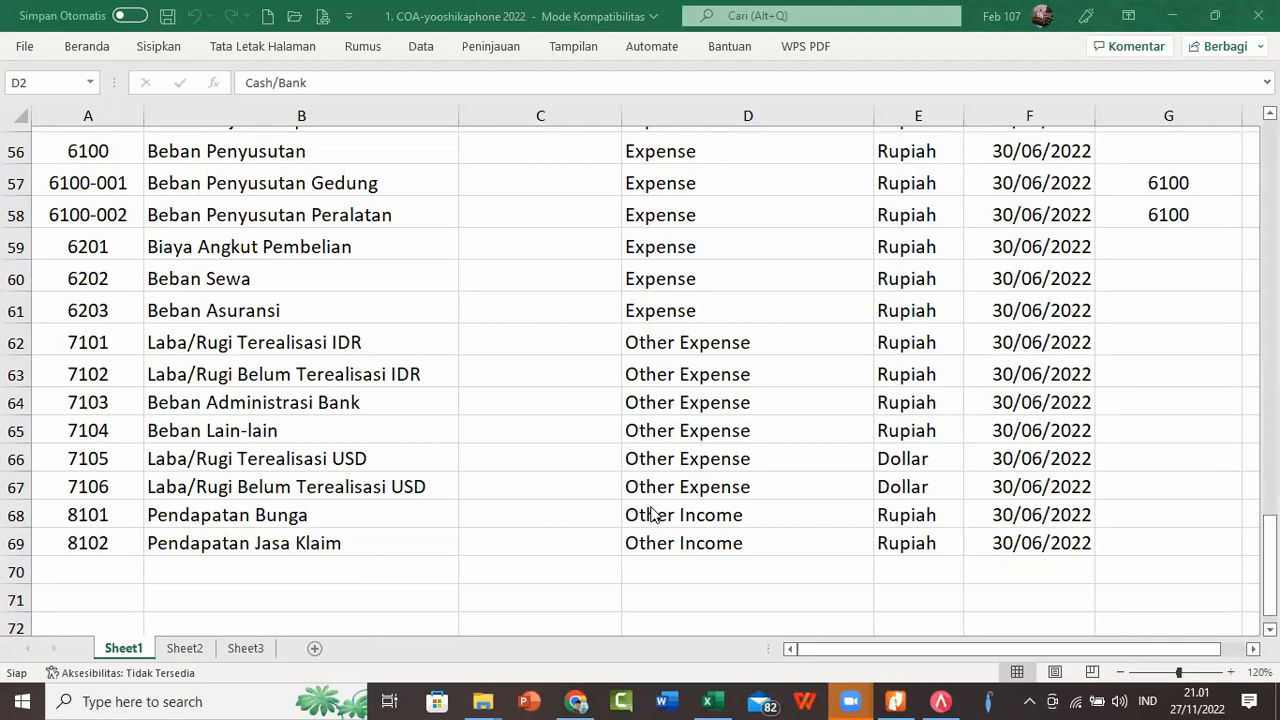
{"action": "scroll", "coordinate": [650, 514], "scroll_direction": "up", "scroll_amount": 12}
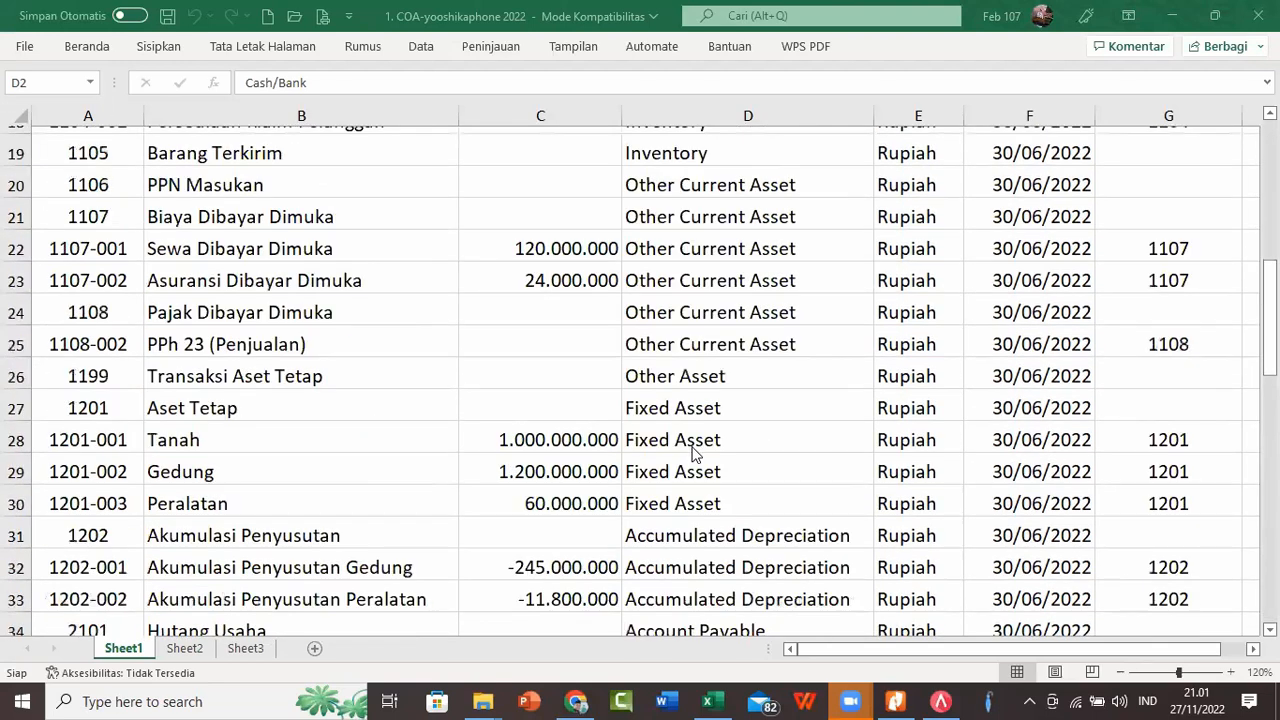
{"action": "scroll", "coordinate": [690, 450], "scroll_direction": "down", "scroll_amount": 2}
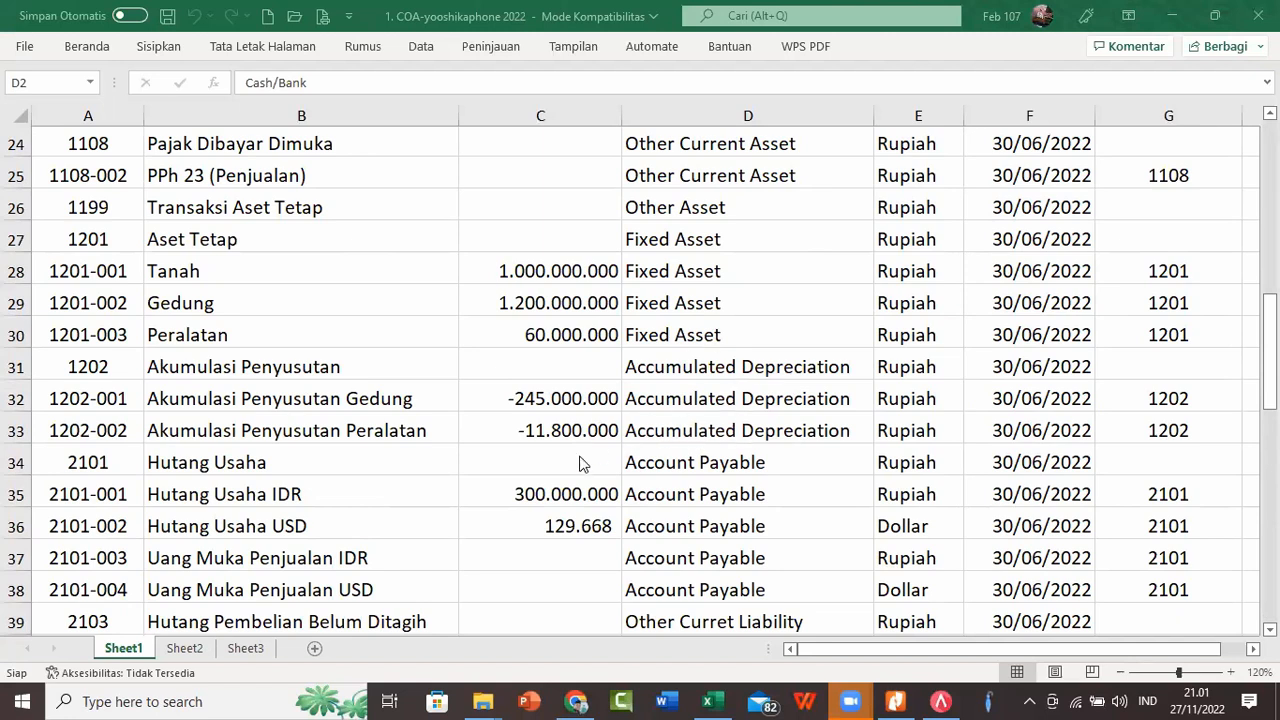
{"action": "scroll", "coordinate": [585, 453], "scroll_direction": "up", "scroll_amount": 2}
{"action": "scroll", "coordinate": [585, 453], "scroll_direction": "up", "scroll_amount": 4}
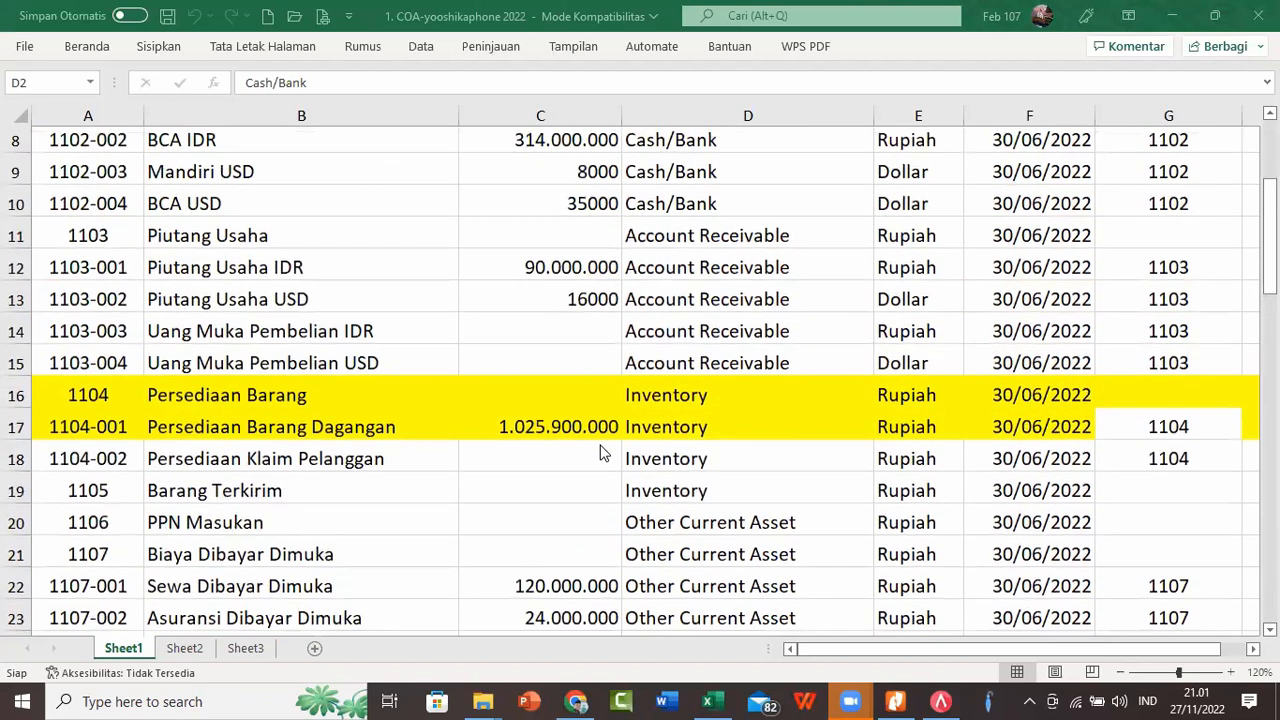
{"action": "scroll", "coordinate": [600, 453], "scroll_direction": "up", "scroll_amount": 2}
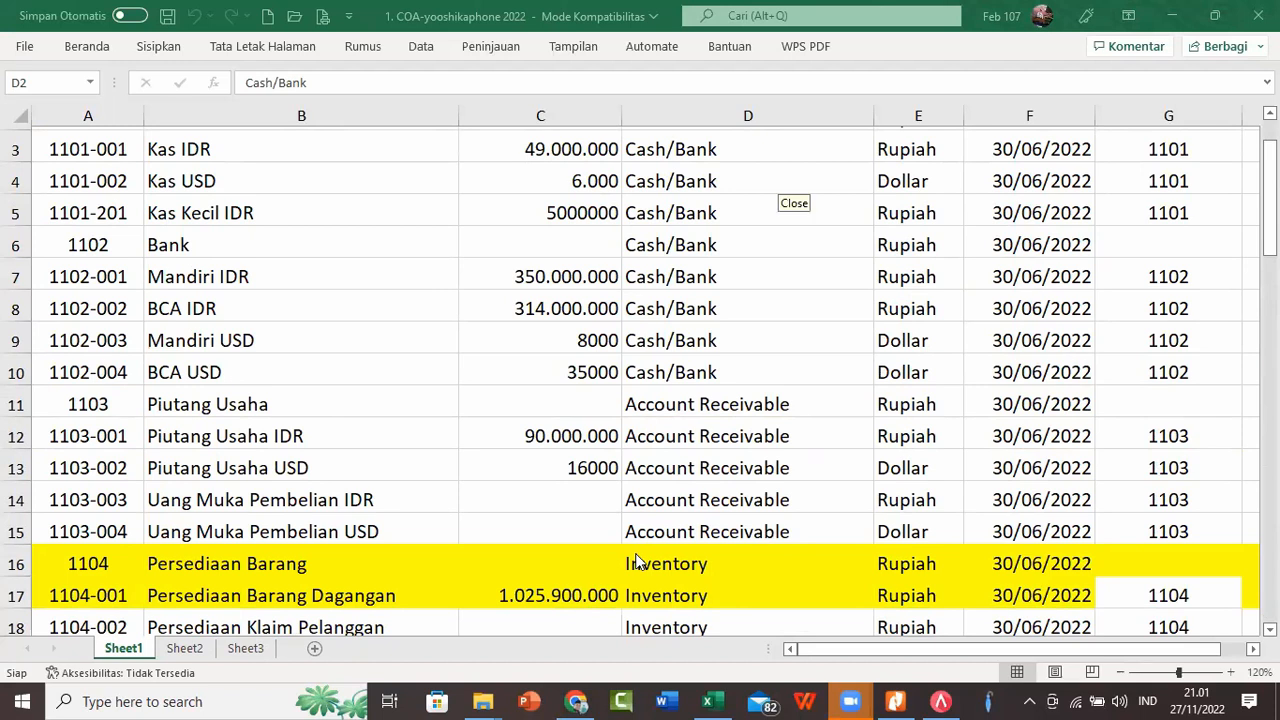
Step: Switch to ACCURATE, view the Quick Setup wizard up to its Currency step, and quit it with the data saved
{"action": "left_click", "coordinate": [941, 701]}
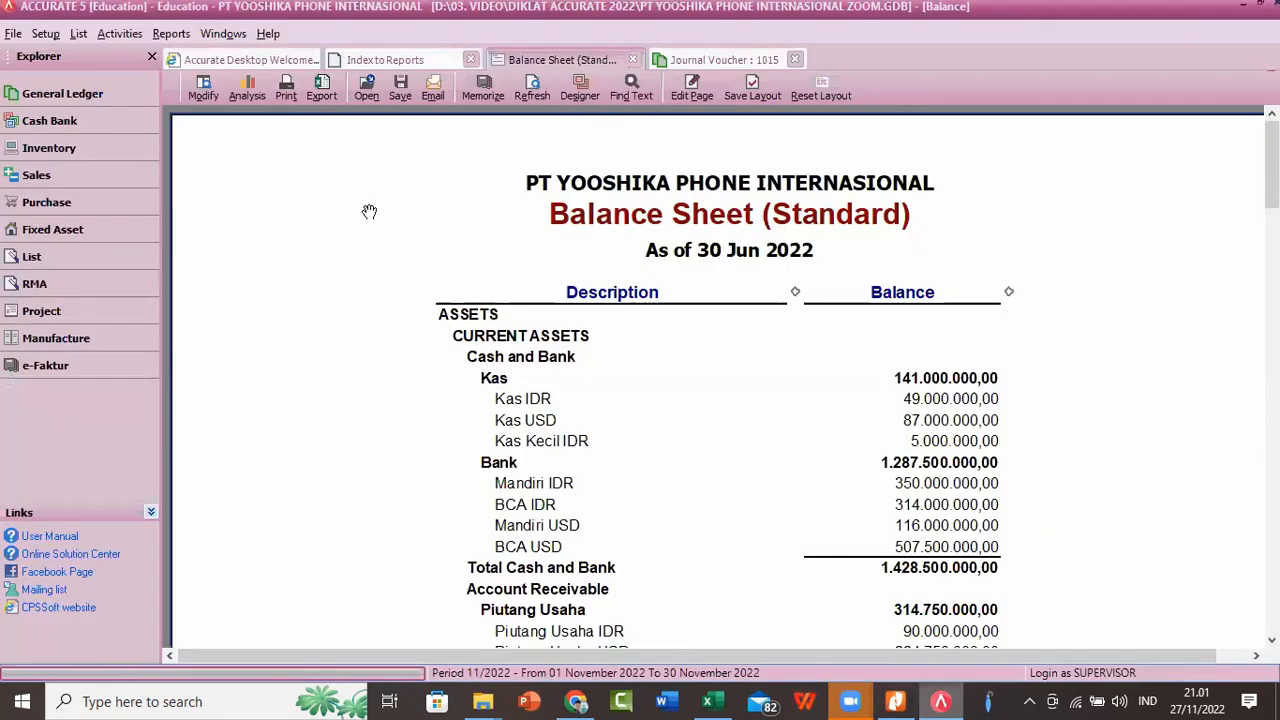
{"action": "left_click", "coordinate": [49, 35]}
{"action": "left_click", "coordinate": [66, 146]}
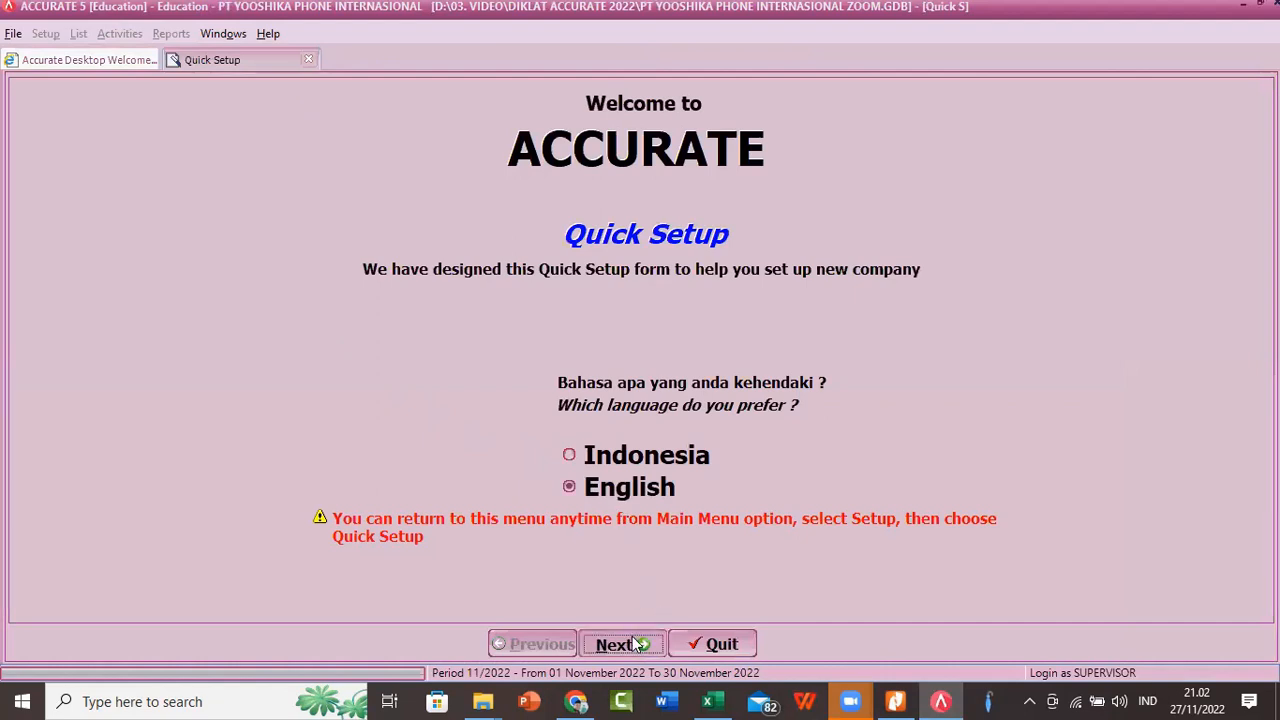
{"action": "left_click", "coordinate": [636, 645]}
{"action": "left_click", "coordinate": [376, 322]}
{"action": "left_click", "coordinate": [610, 644]}
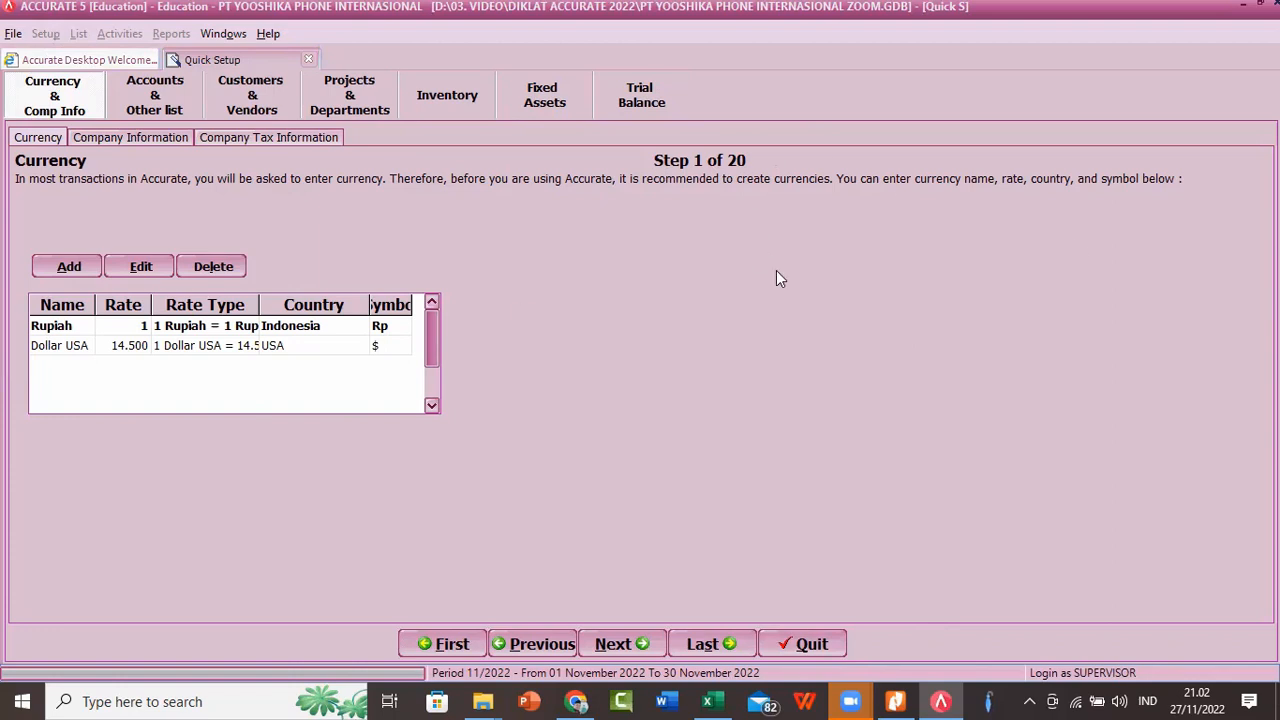
{"action": "left_click", "coordinate": [843, 650]}
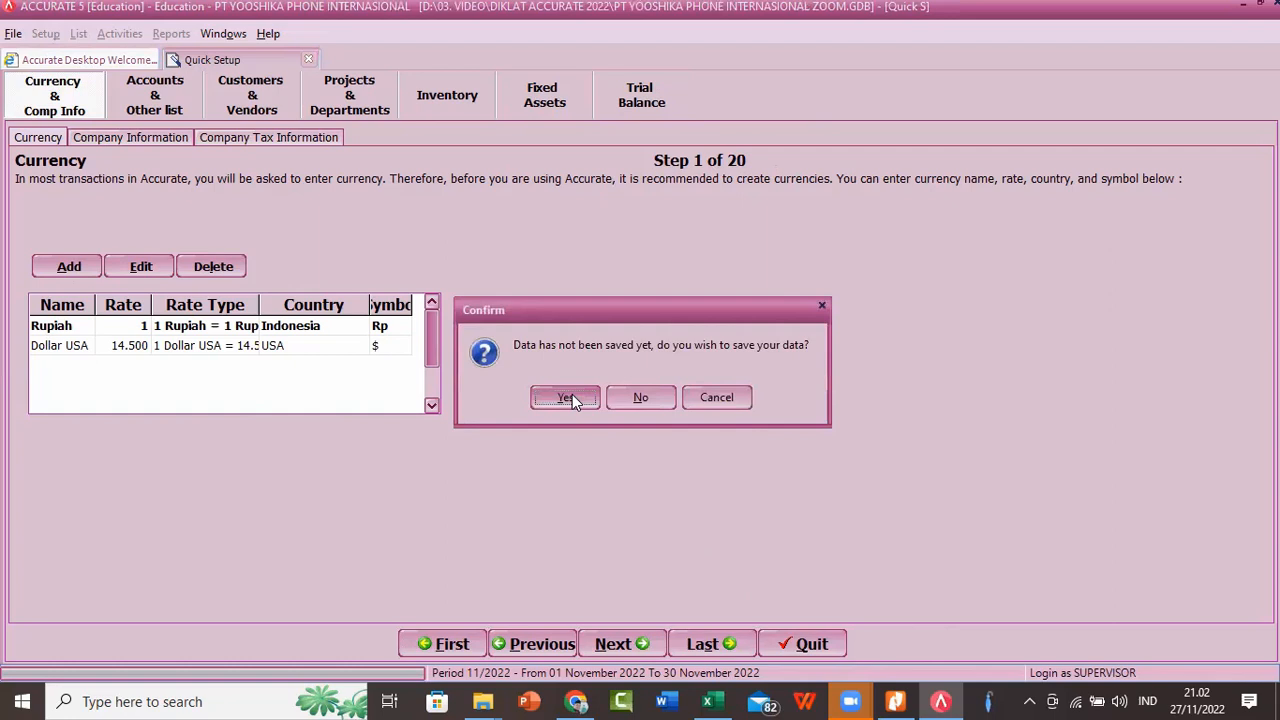
{"action": "left_click", "coordinate": [572, 394]}
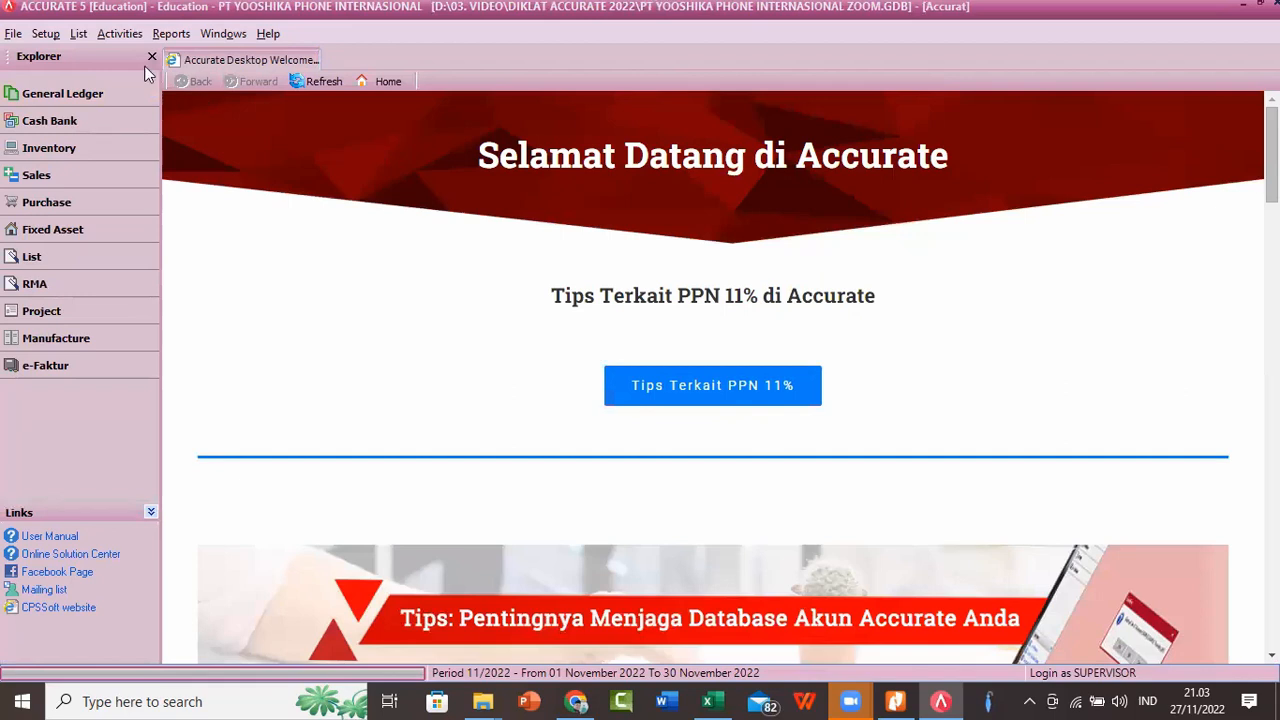
Step: Open a new journal voucher form and go back through the previously saved vouchers
{"action": "left_click", "coordinate": [127, 36]}
{"action": "mouse_move", "coordinate": [197, 58]}
{"action": "left_click", "coordinate": [285, 58]}
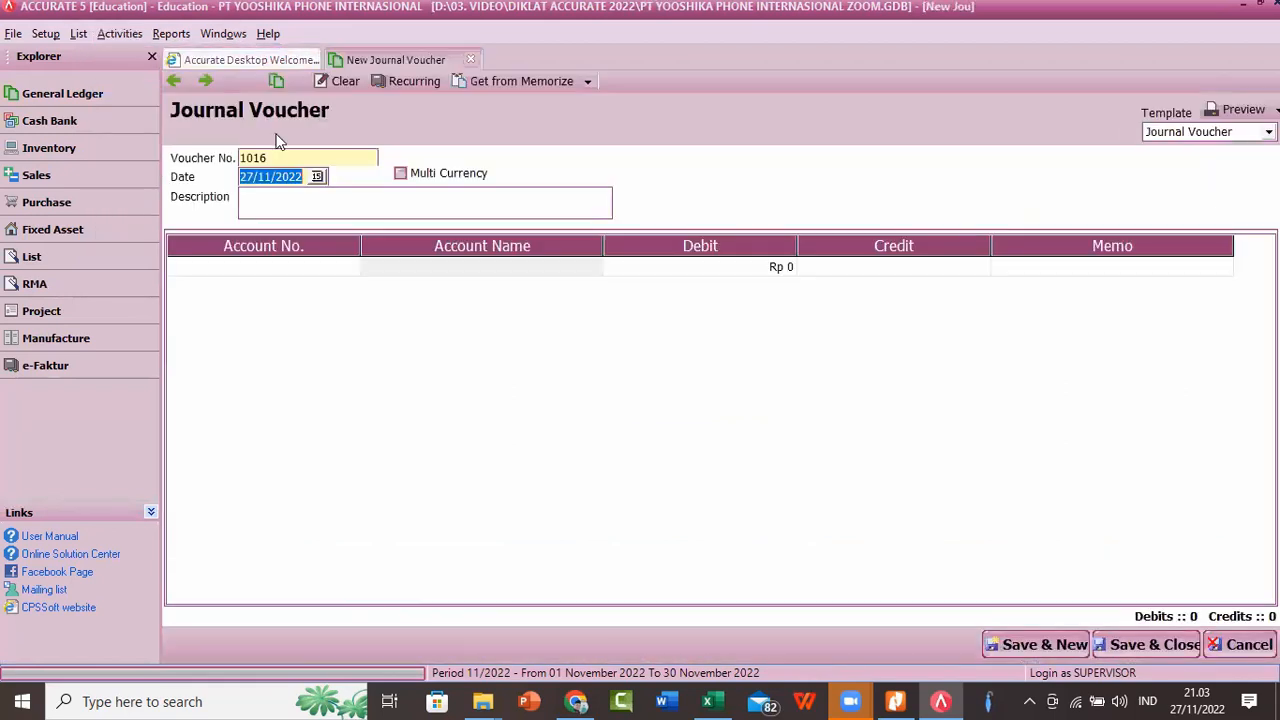
{"action": "left_click", "coordinate": [174, 84]}
{"action": "left_click", "coordinate": [174, 84]}
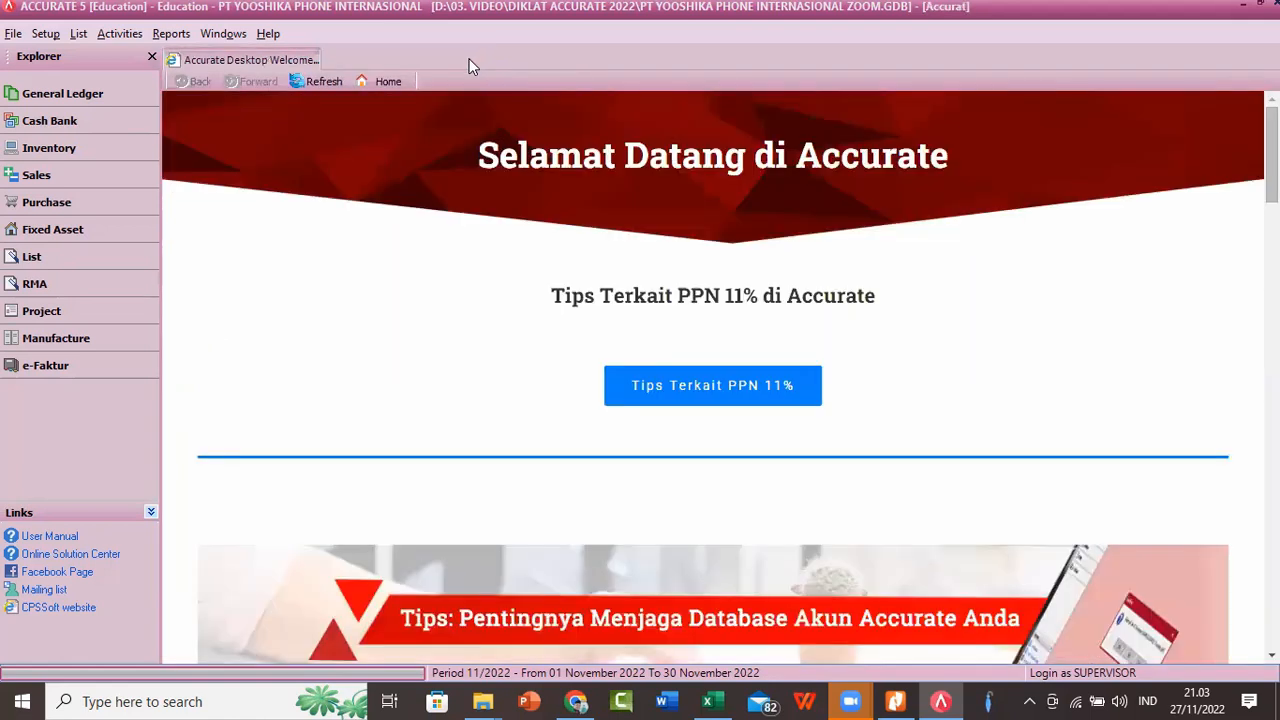
Step: List journal vouchers of all dates, including the Period End, Production Period End and Depreciation Asset types alongside Voucher
{"action": "left_click", "coordinate": [79, 34]}
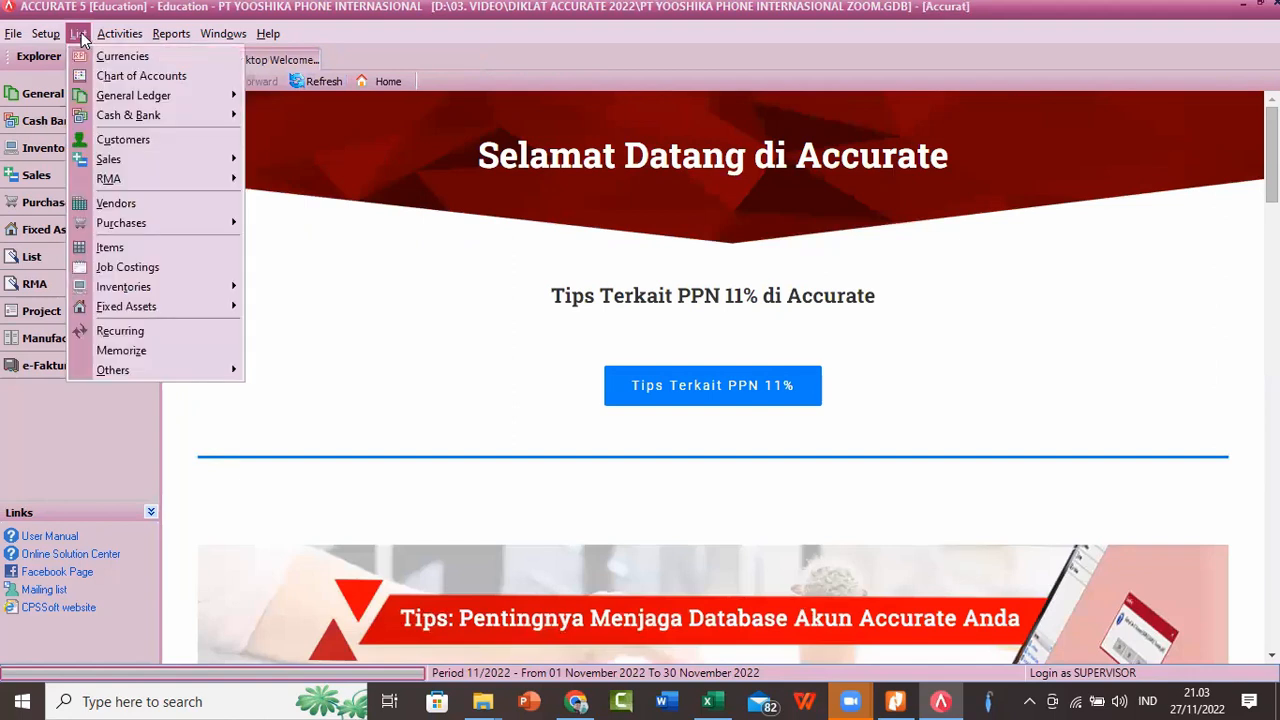
{"action": "mouse_move", "coordinate": [172, 100]}
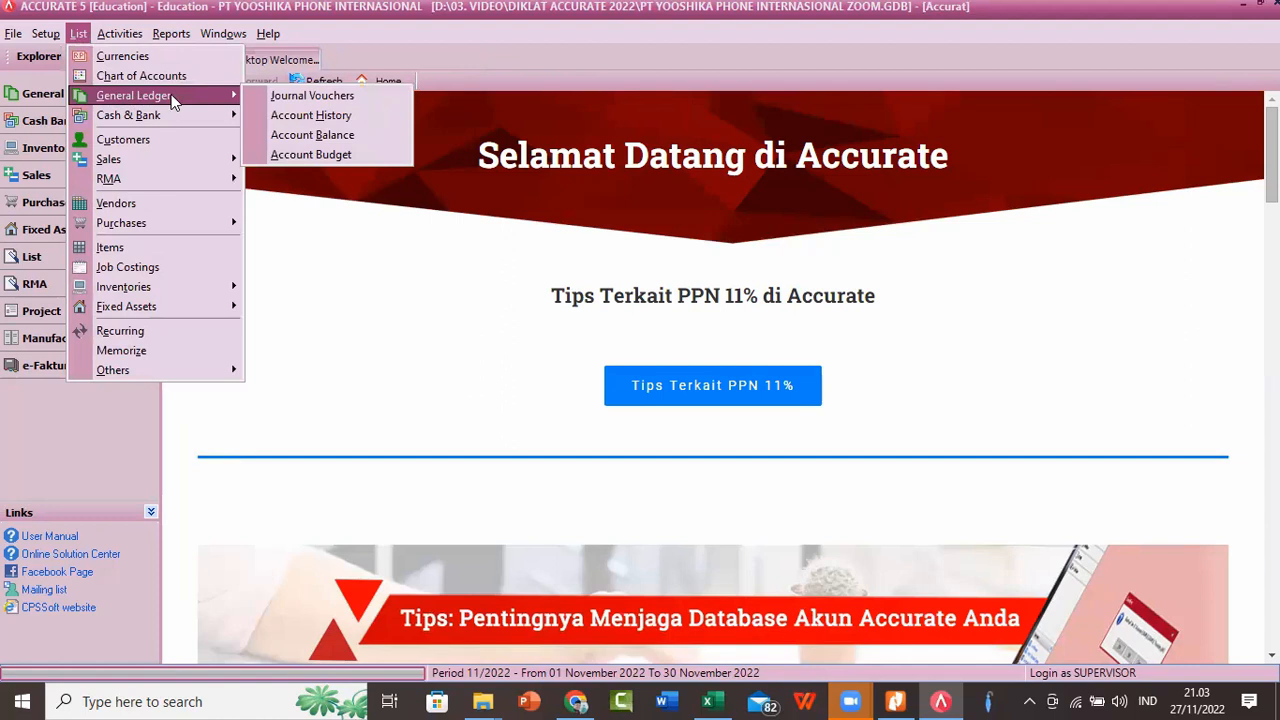
{"action": "left_click", "coordinate": [282, 96]}
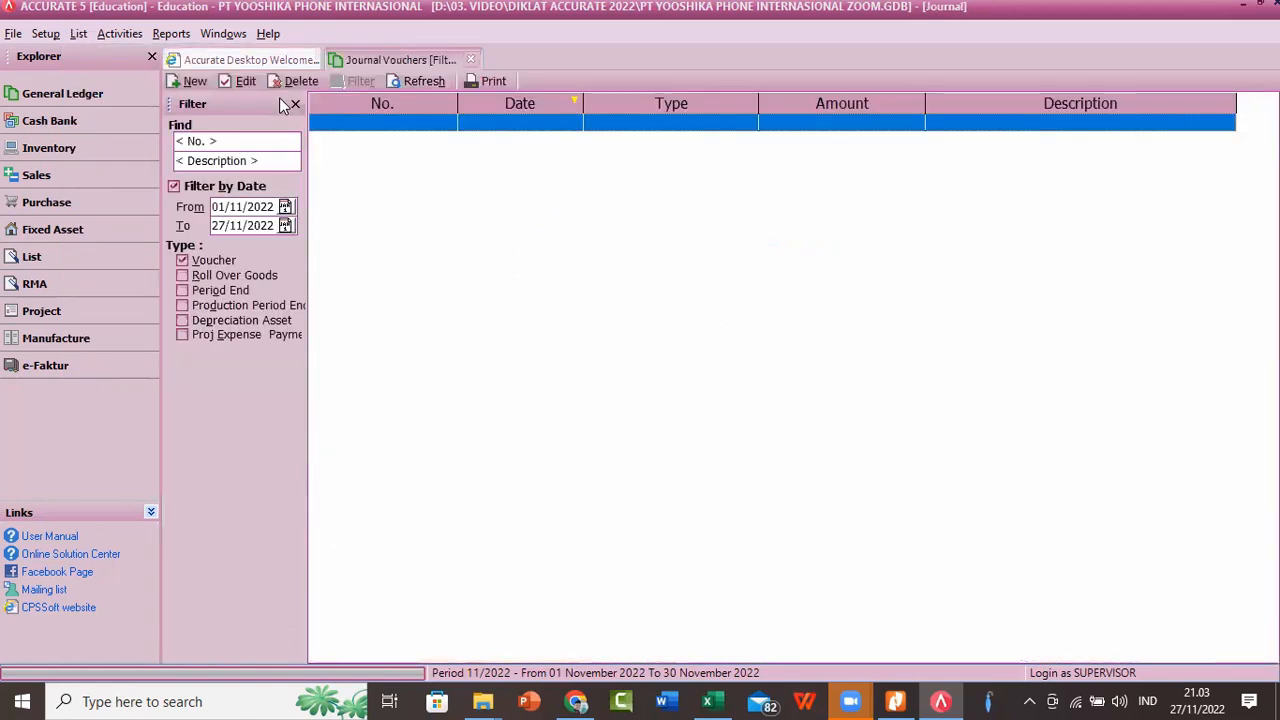
{"action": "left_click", "coordinate": [174, 188]}
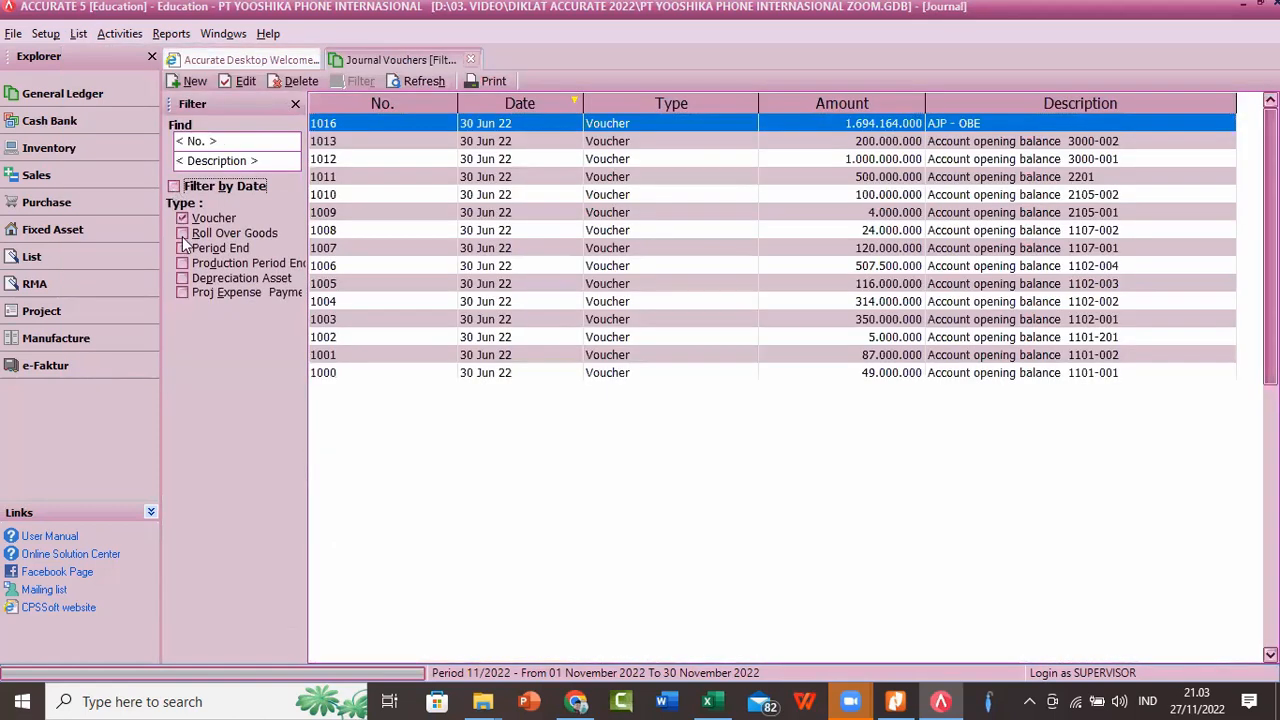
{"action": "left_click", "coordinate": [183, 248]}
{"action": "left_click", "coordinate": [182, 263]}
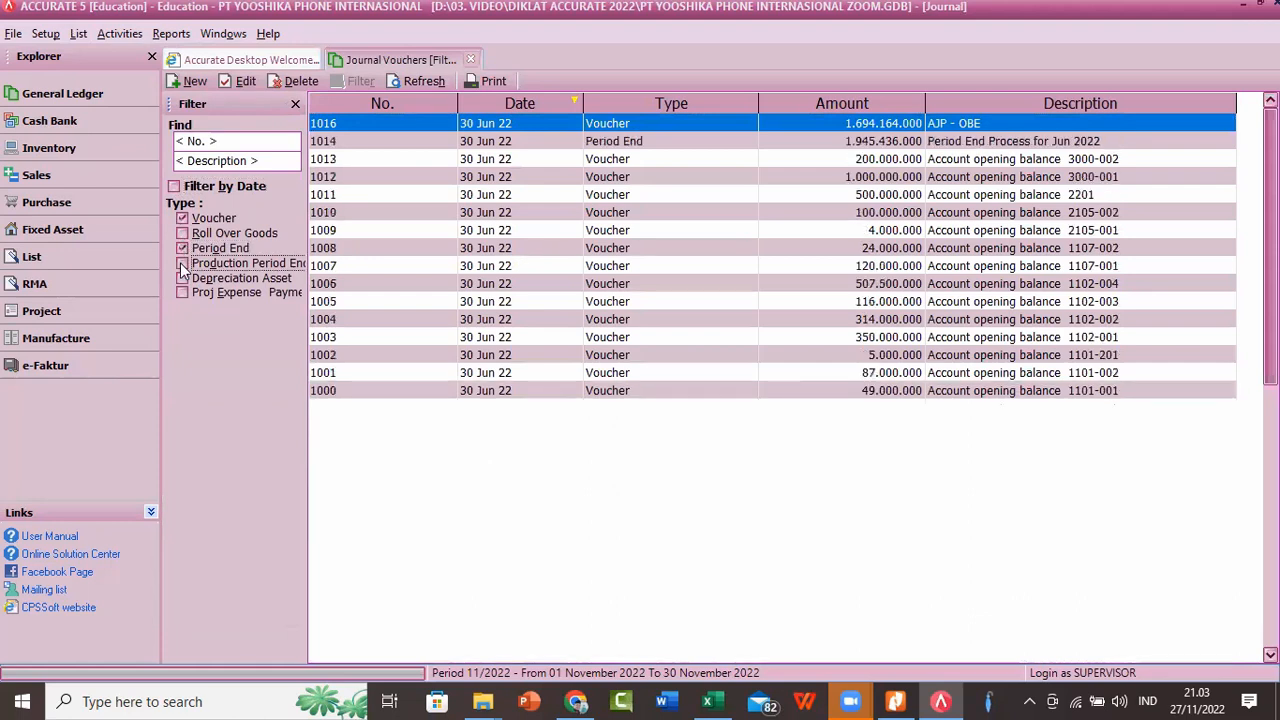
{"action": "left_click", "coordinate": [182, 278]}
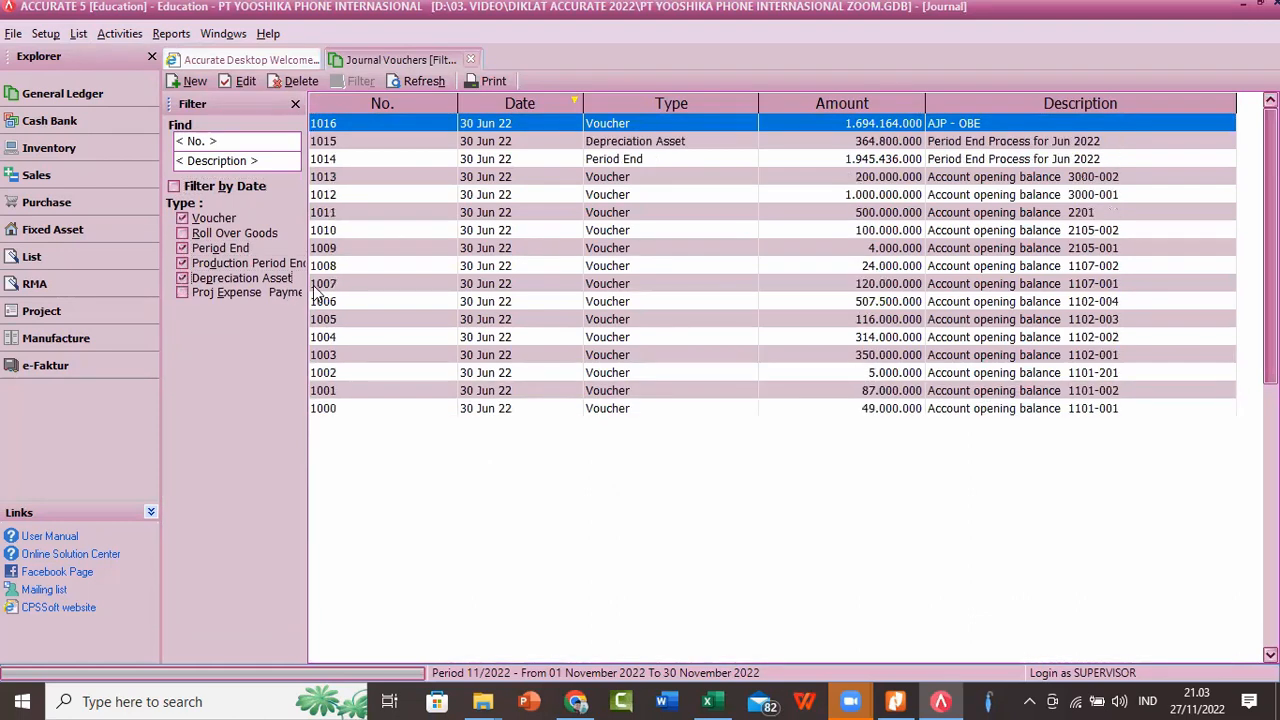